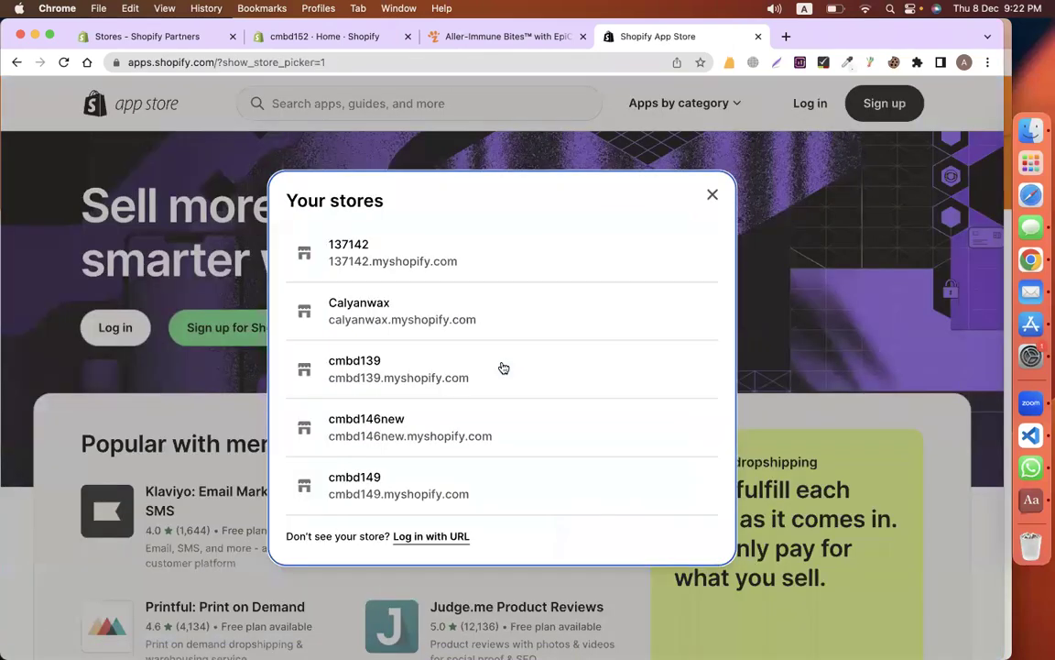
Sign in to the Shopify App Store by pasting the store's myshopify address as the Store URL.
{"action": "left_click", "coordinate": [438, 537]}
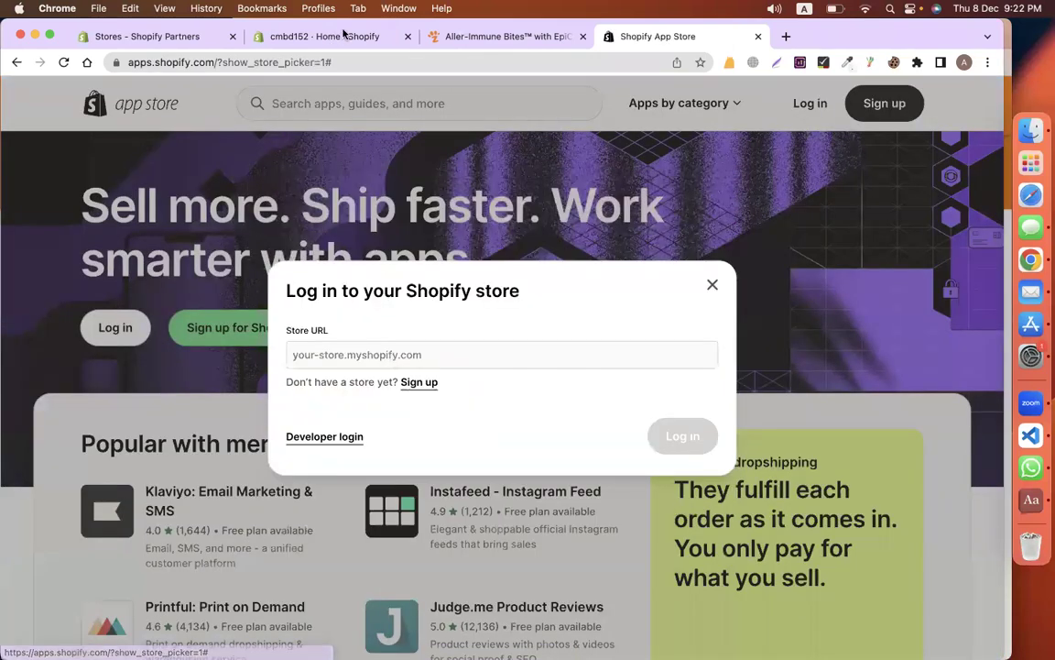
{"action": "left_click", "coordinate": [362, 34]}
{"action": "left_click_drag", "start_coordinate": [250, 62], "coordinate": [7, 61]}
{"action": "key", "text": "super+c"}
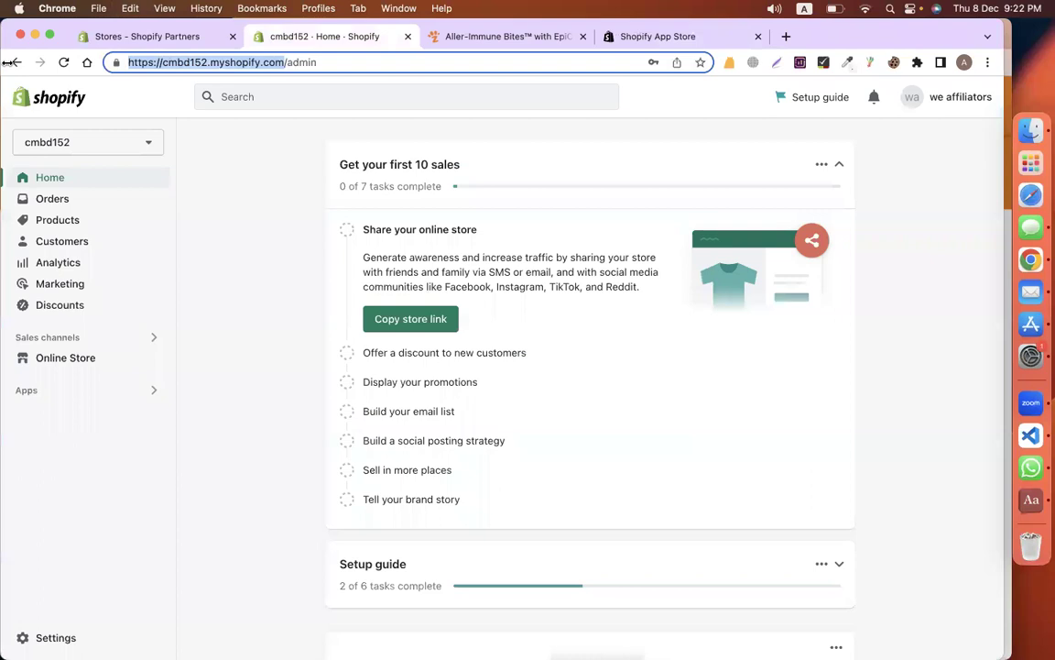
{"action": "left_click", "coordinate": [640, 37]}
{"action": "left_click", "coordinate": [426, 354]}
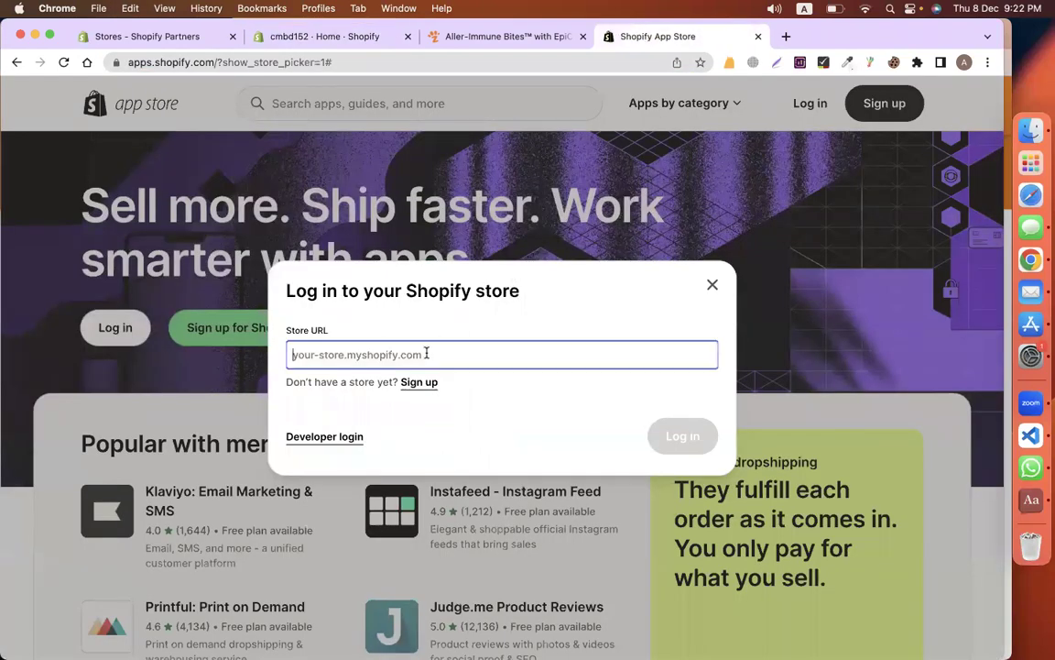
{"action": "key", "text": "super+v"}
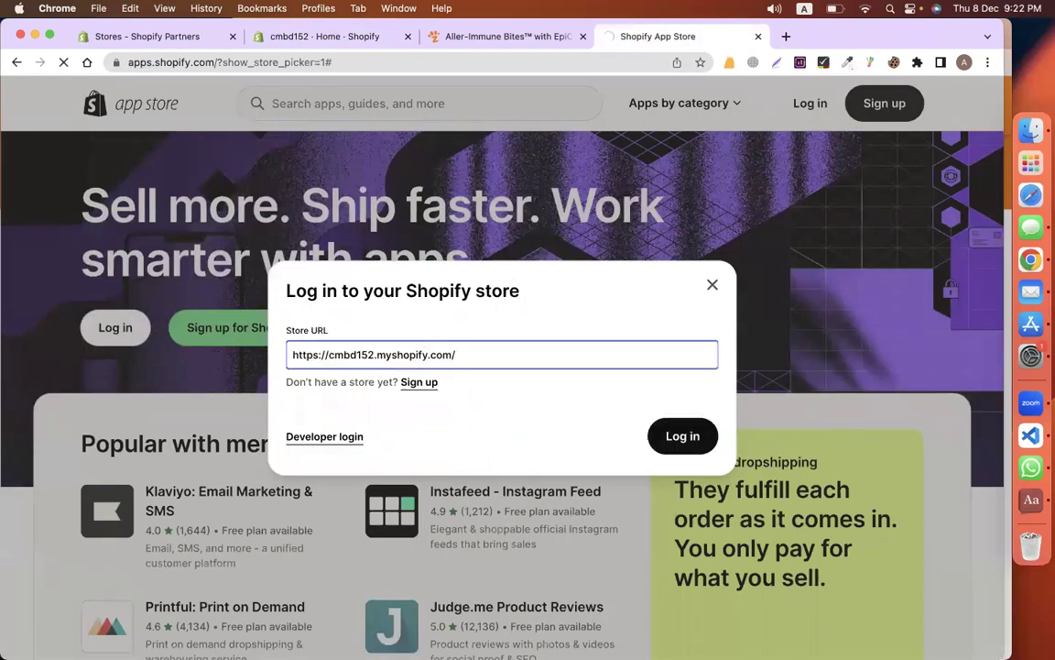
{"action": "key", "text": "Return"}
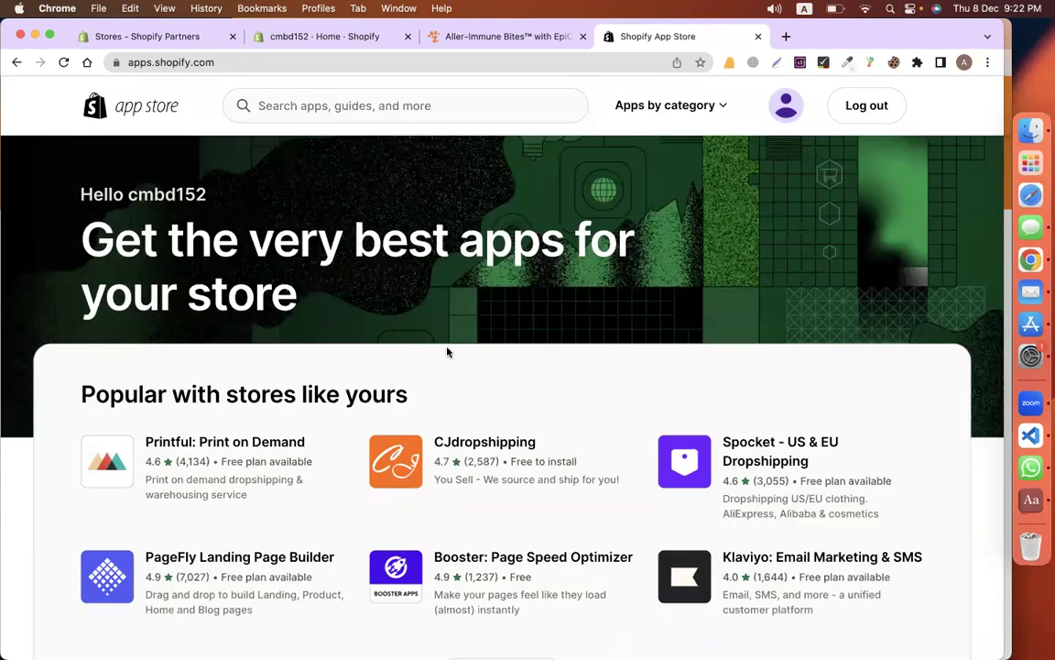
Search the App Store for 'gempages' and add the GemPages Landing Page Builder app.
{"action": "left_click", "coordinate": [376, 106]}
{"action": "type", "text": "ge"}
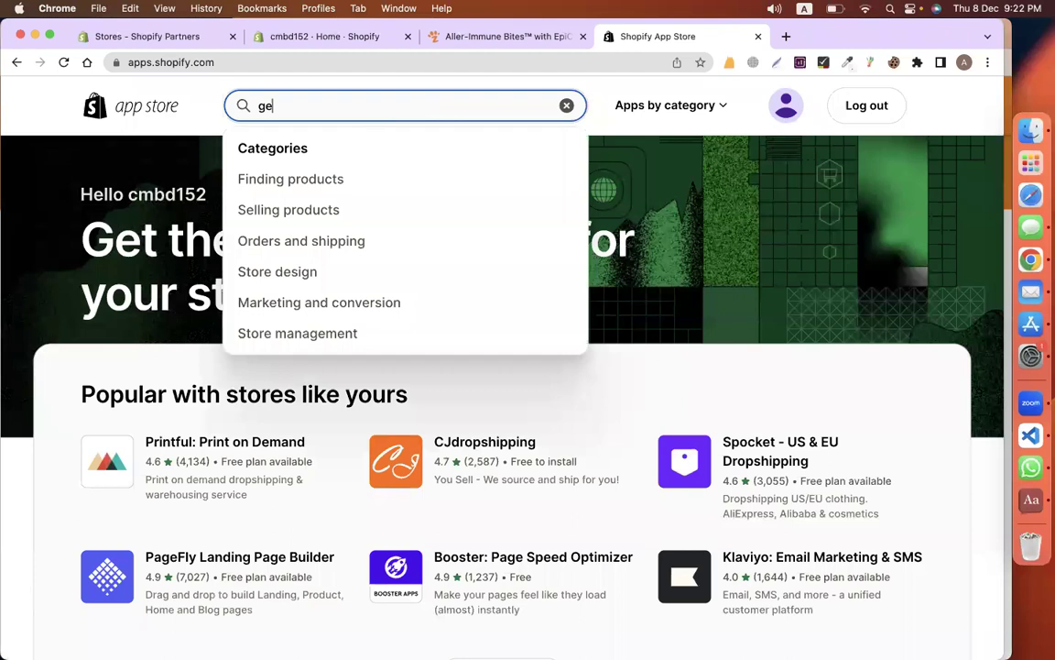
{"action": "type", "text": "mpages"}
{"action": "left_click", "coordinate": [406, 196]}
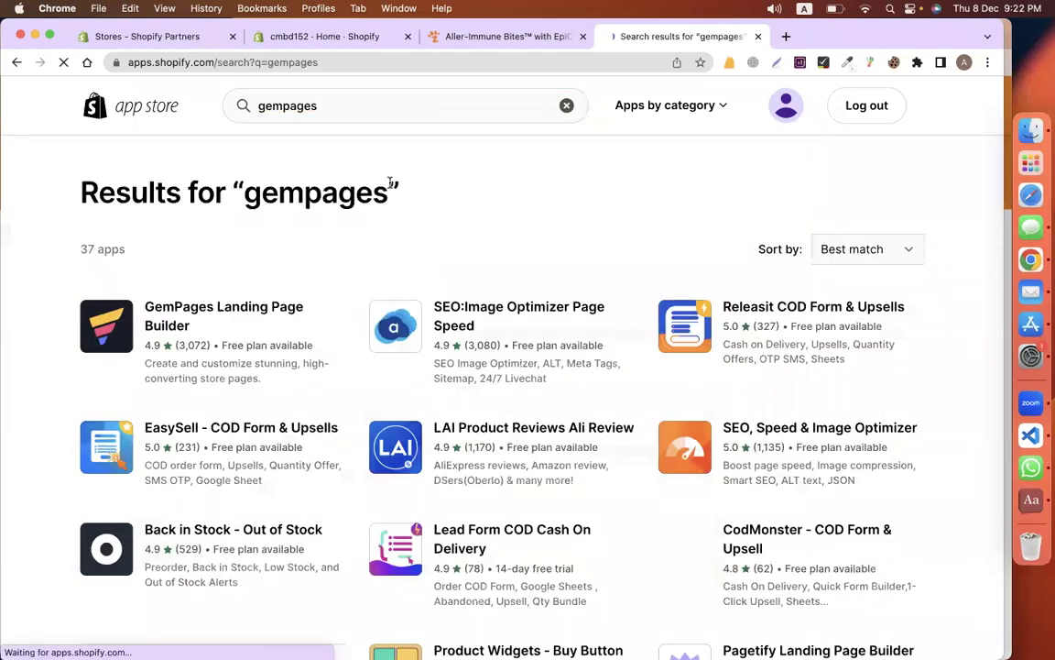
{"action": "left_click", "coordinate": [259, 316]}
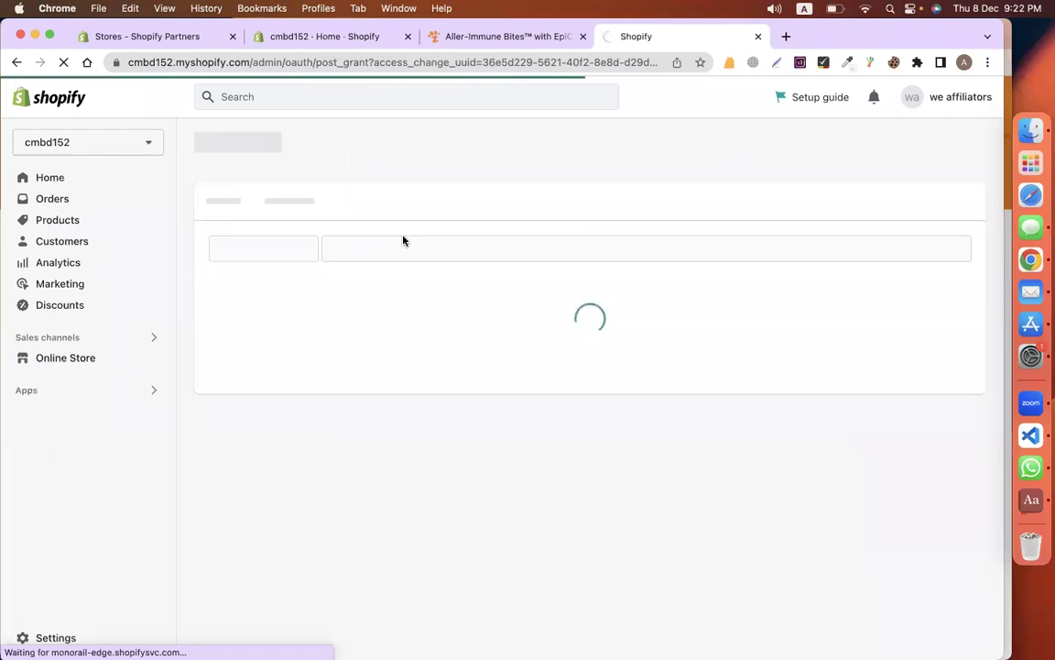
{"action": "left_click", "coordinate": [484, 38]}
Copy the Zesty Paws product name into a new Shopify product's Title field.
{"action": "scroll", "coordinate": [723, 429], "scroll_direction": "up", "scroll_amount": 20}
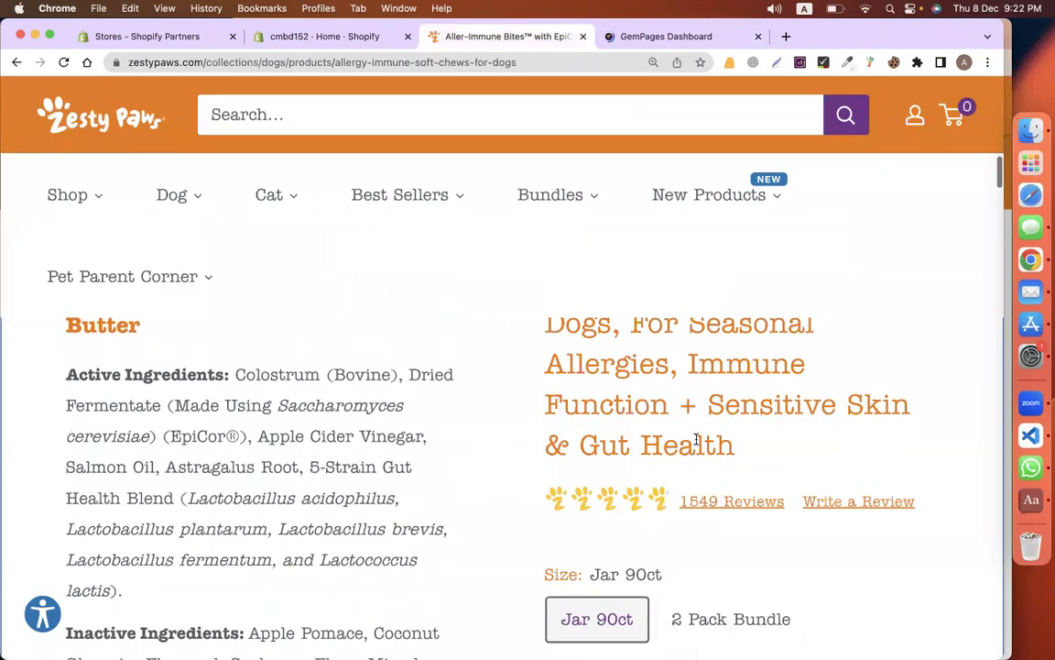
{"action": "scroll", "coordinate": [626, 468], "scroll_direction": "down", "scroll_amount": 1}
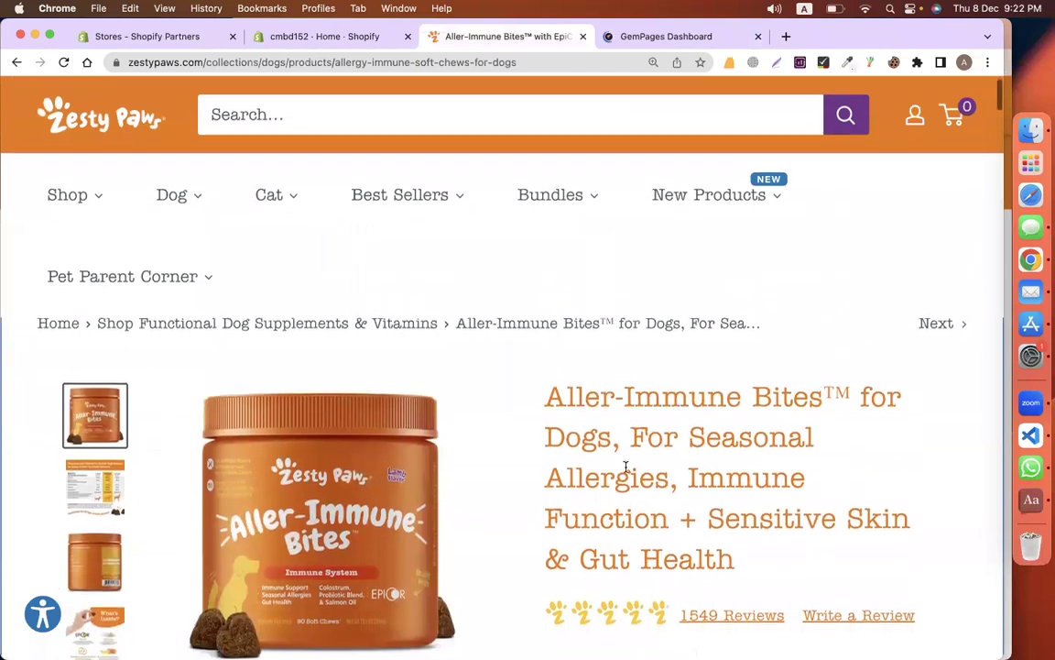
{"action": "left_click_drag", "start_coordinate": [742, 556], "coordinate": [534, 389]}
{"action": "key", "text": "super+c"}
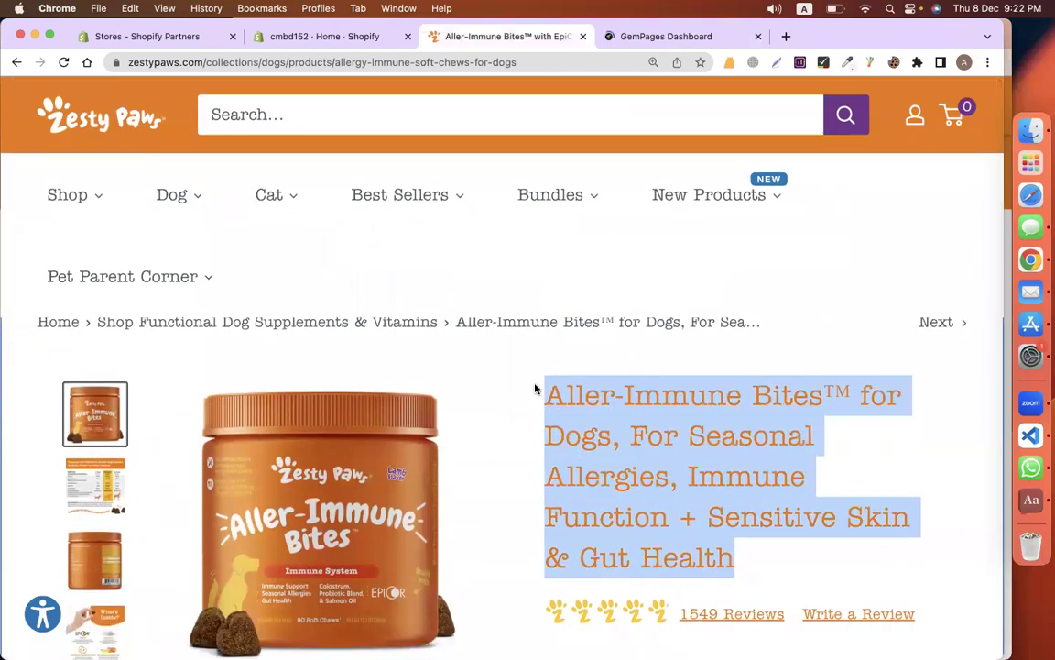
{"action": "left_click", "coordinate": [603, 37]}
{"action": "left_click", "coordinate": [360, 38]}
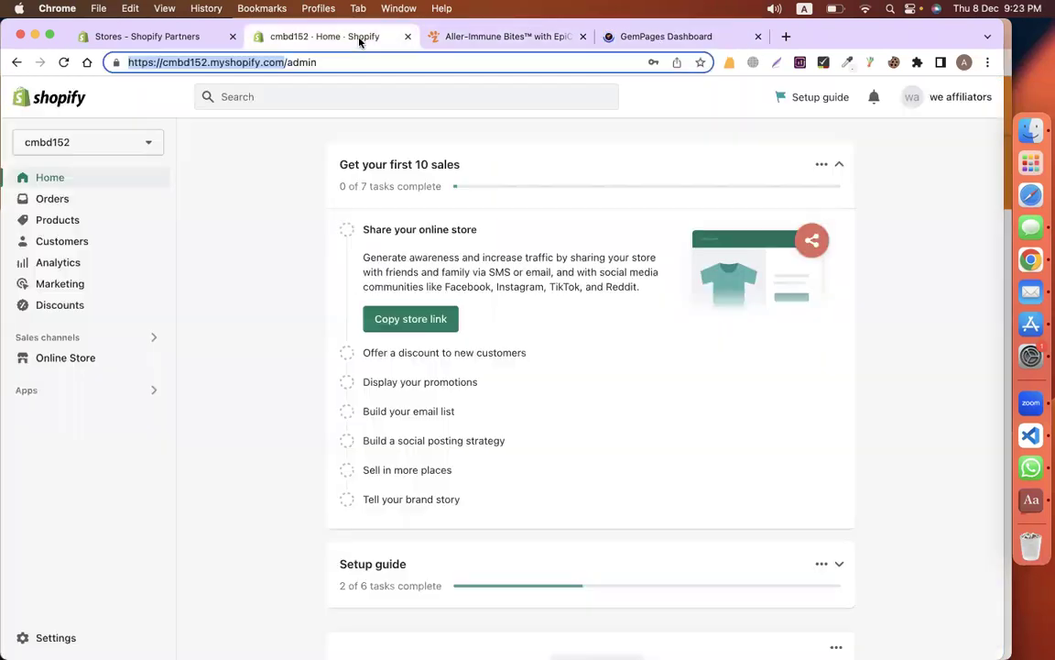
{"action": "left_click", "coordinate": [59, 220]}
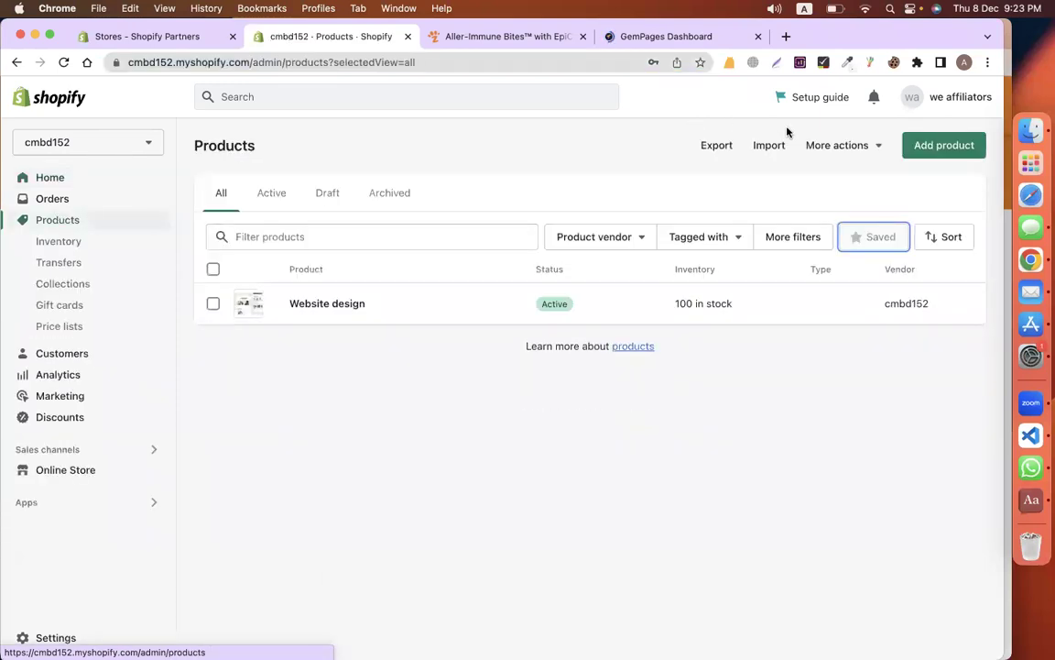
{"action": "left_click", "coordinate": [947, 145]}
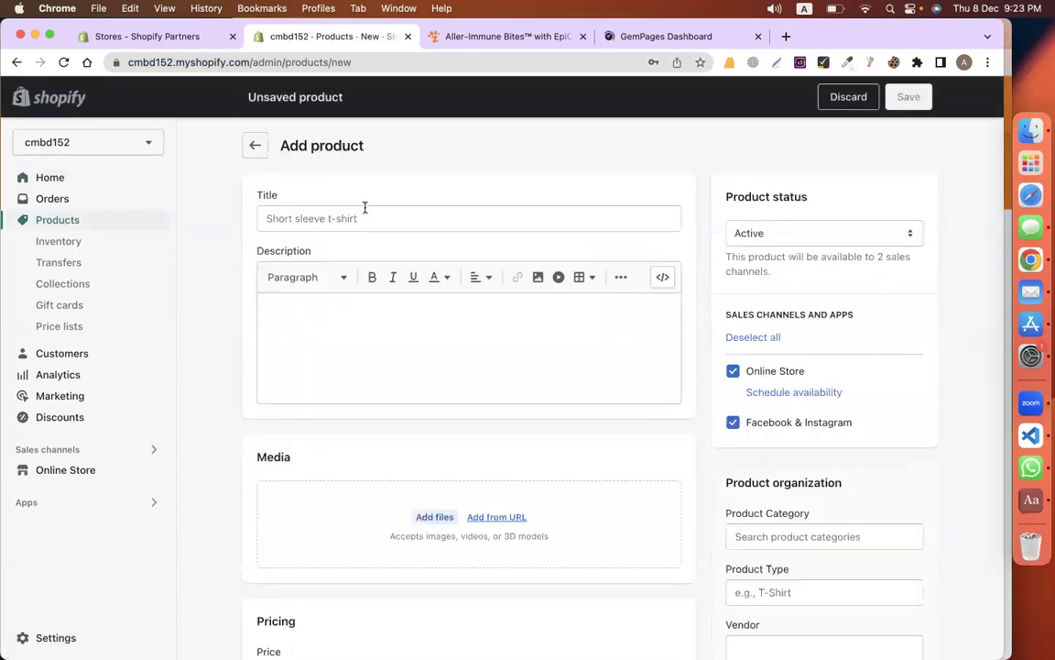
{"action": "key", "text": "super+v"}
Screenshot the main Aller-Immune Bites product photo on the Zesty Paws page.
{"action": "left_click", "coordinate": [545, 28]}
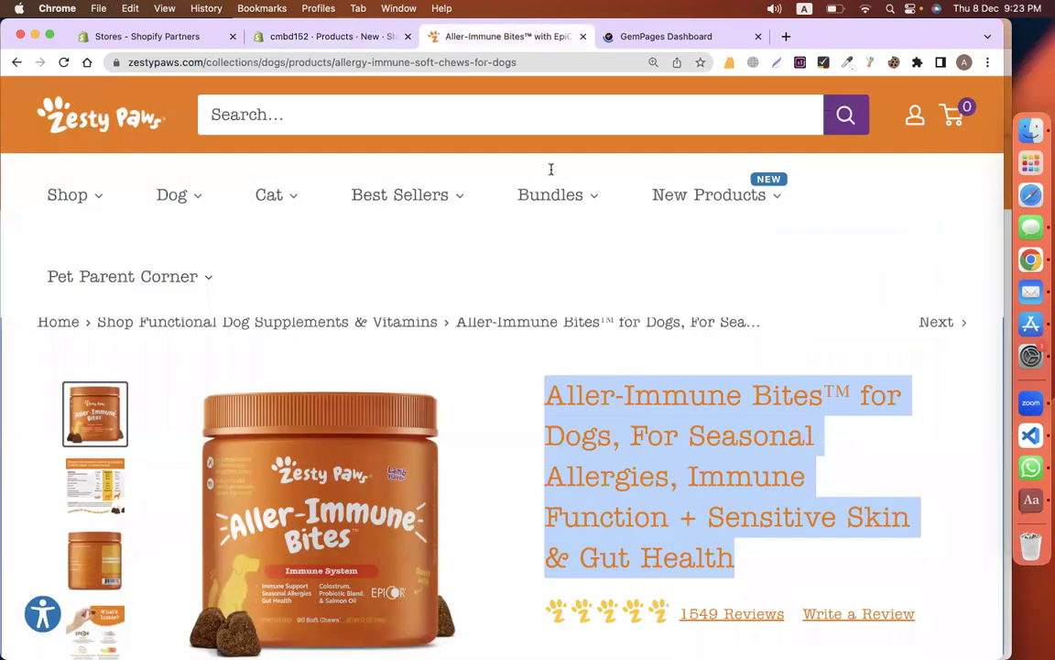
{"action": "scroll", "coordinate": [631, 394], "scroll_direction": "down", "scroll_amount": 5}
{"action": "scroll", "coordinate": [630, 394], "scroll_direction": "down", "scroll_amount": 4}
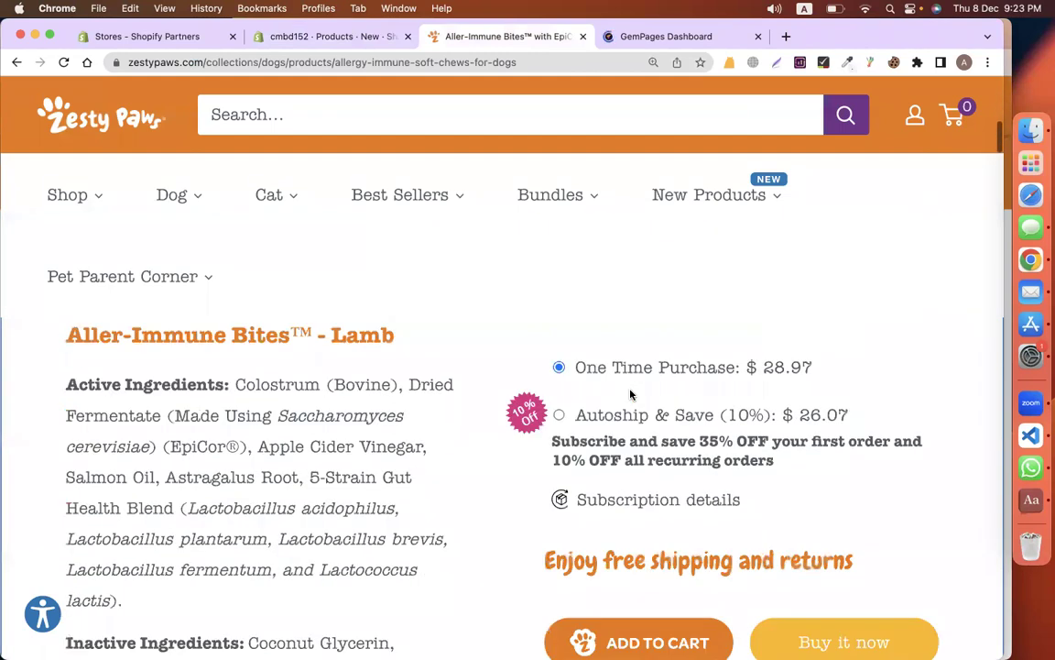
{"action": "scroll", "coordinate": [630, 394], "scroll_direction": "down", "scroll_amount": 2}
{"action": "scroll", "coordinate": [630, 394], "scroll_direction": "up", "scroll_amount": 10}
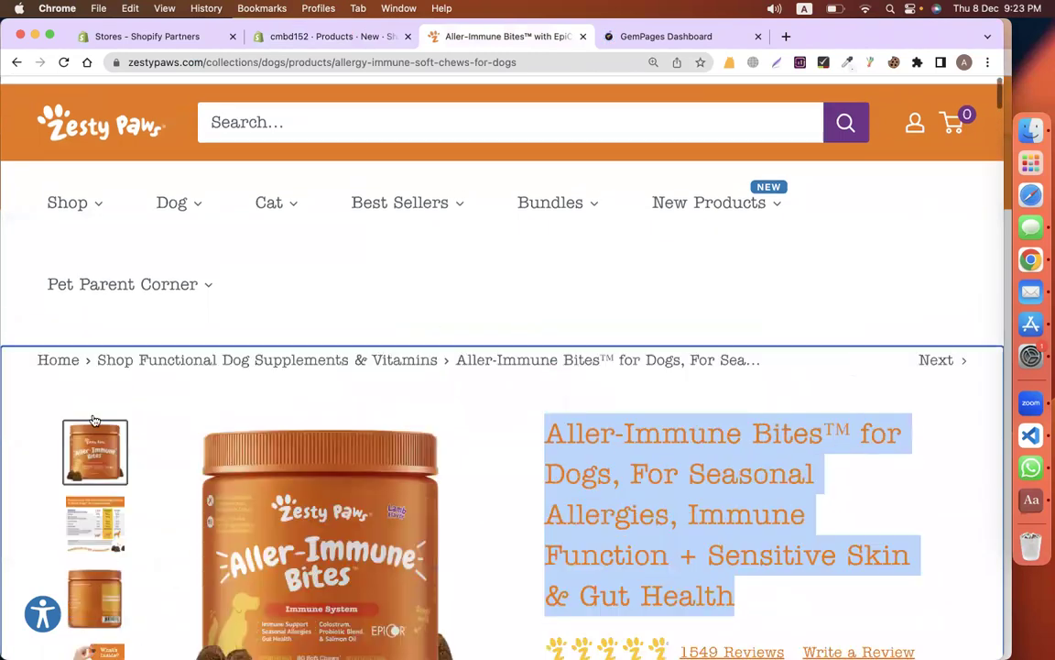
{"action": "scroll", "coordinate": [529, 405], "scroll_direction": "down", "scroll_amount": 4}
{"action": "scroll", "coordinate": [711, 365], "scroll_direction": "up", "scroll_amount": 2}
{"action": "scroll", "coordinate": [715, 484], "scroll_direction": "up", "scroll_amount": 3}
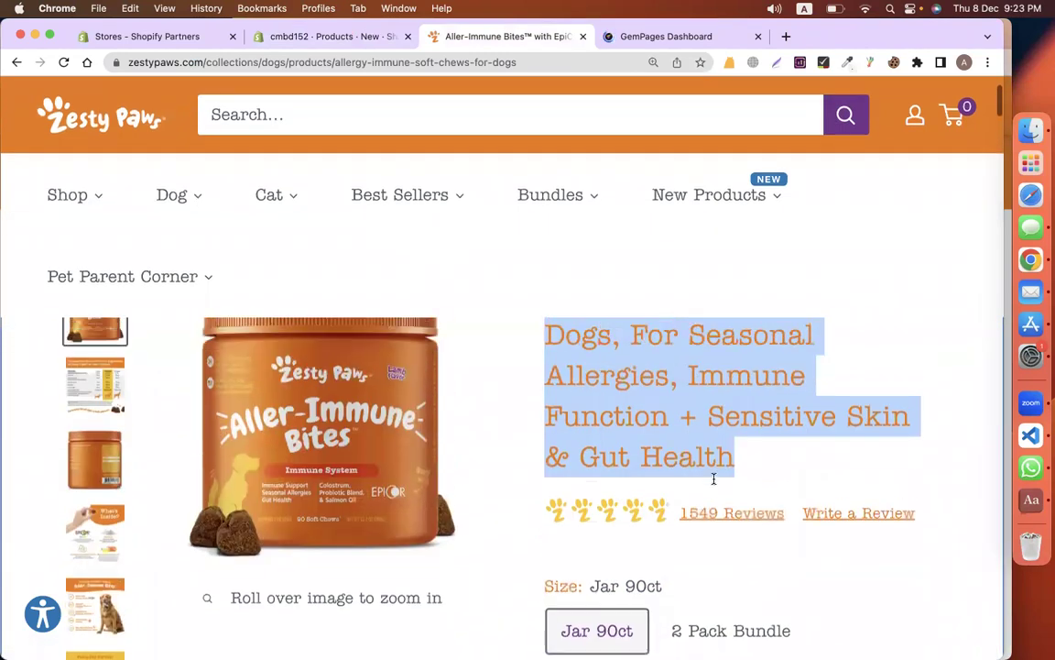
{"action": "key", "text": "super+shift+4"}
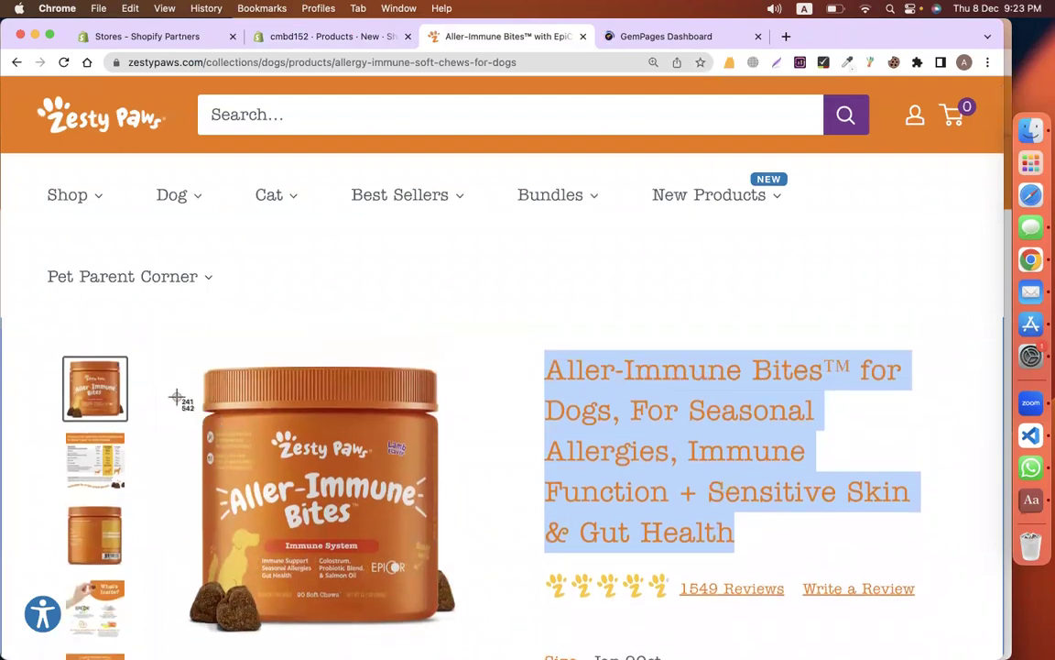
{"action": "left_click_drag", "start_coordinate": [173, 348], "coordinate": [485, 647]}
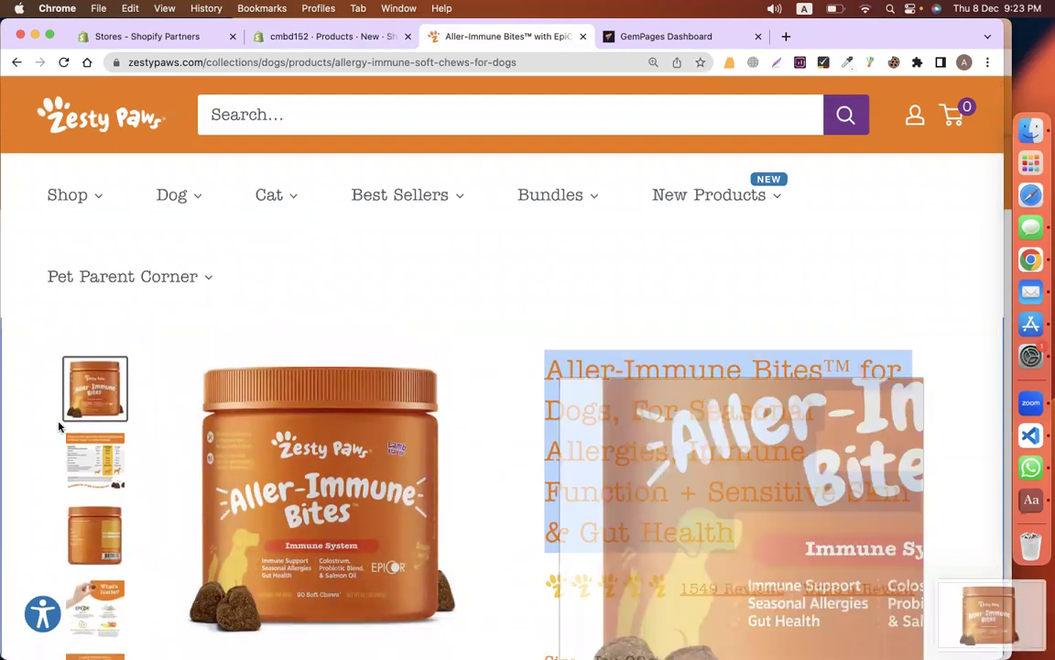
Screenshot the ingredient comparison chart image as a second product picture.
{"action": "left_click", "coordinate": [97, 461]}
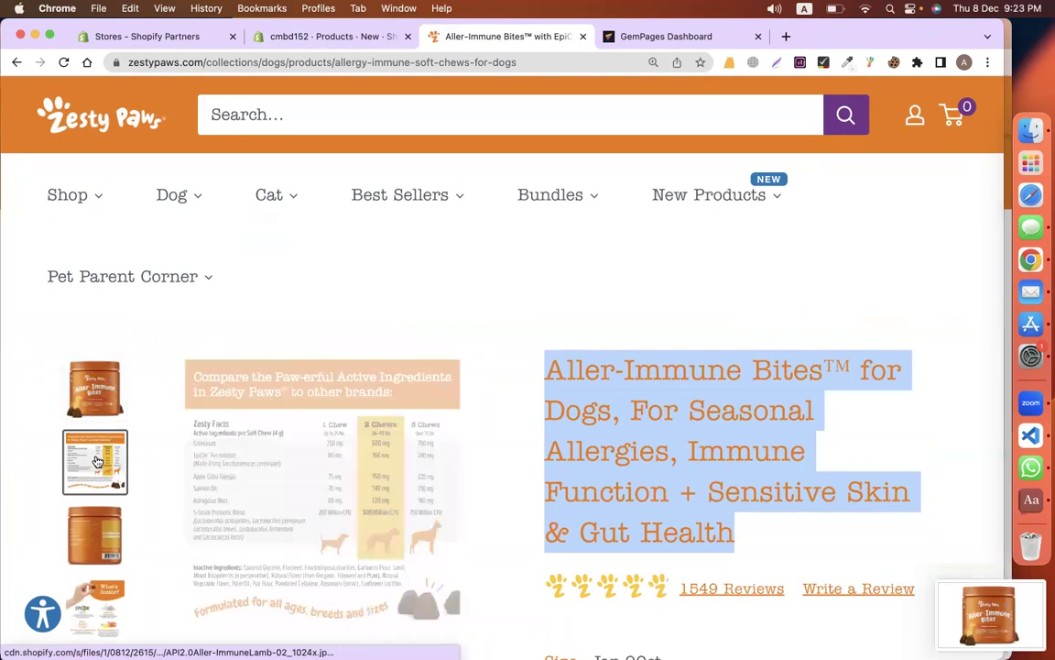
{"action": "key", "text": "super+shift+4"}
{"action": "left_click_drag", "start_coordinate": [165, 341], "coordinate": [486, 632]}
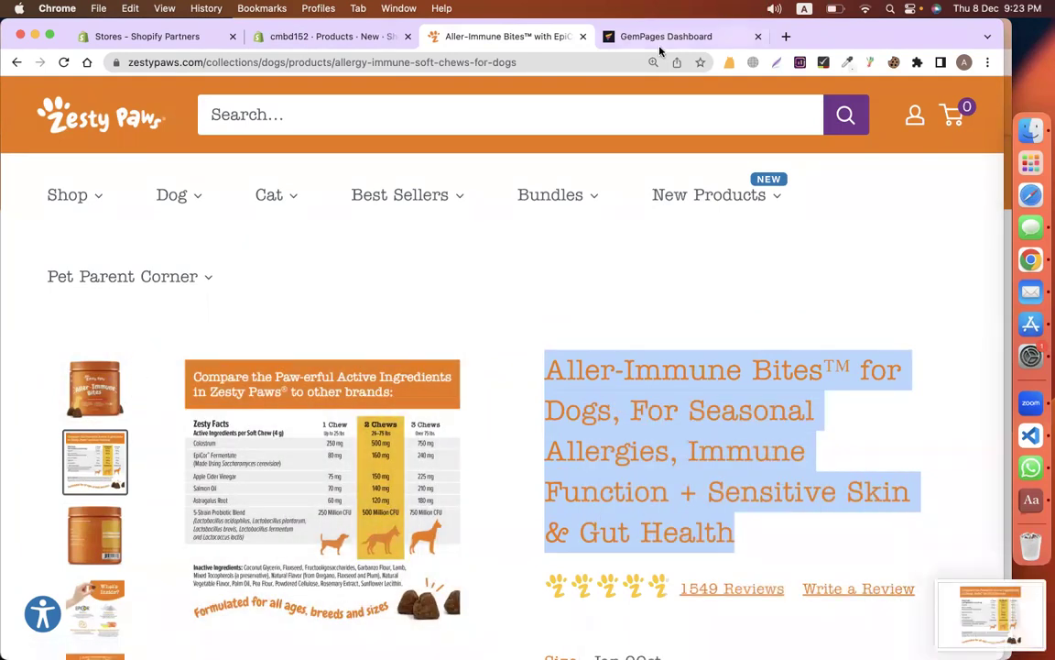
{"action": "left_click", "coordinate": [632, 36]}
{"action": "left_click", "coordinate": [335, 39]}
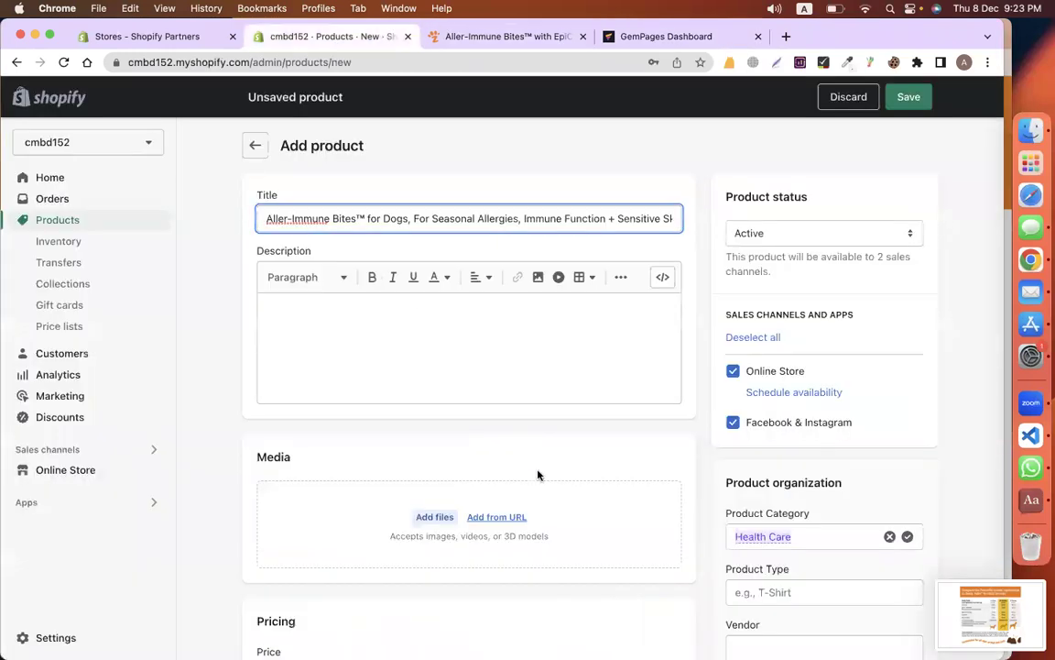
{"action": "scroll", "coordinate": [476, 439], "scroll_direction": "down", "scroll_amount": 2}
Upload the two Desktop screenshots as the product's media images.
{"action": "left_click", "coordinate": [427, 449]}
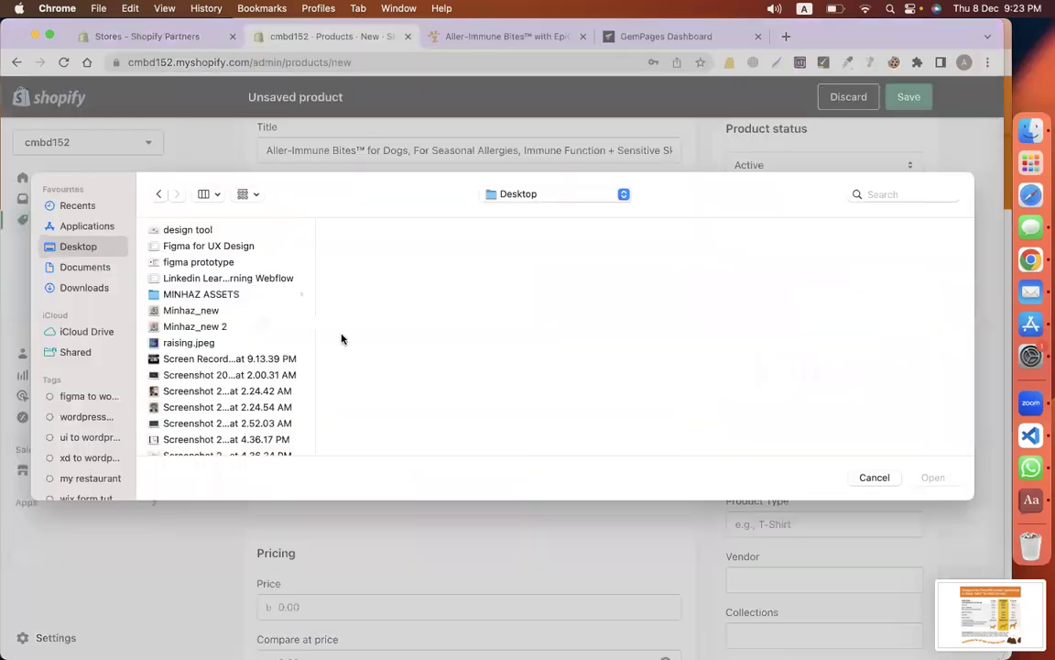
{"action": "scroll", "coordinate": [220, 413], "scroll_direction": "down", "scroll_amount": 10}
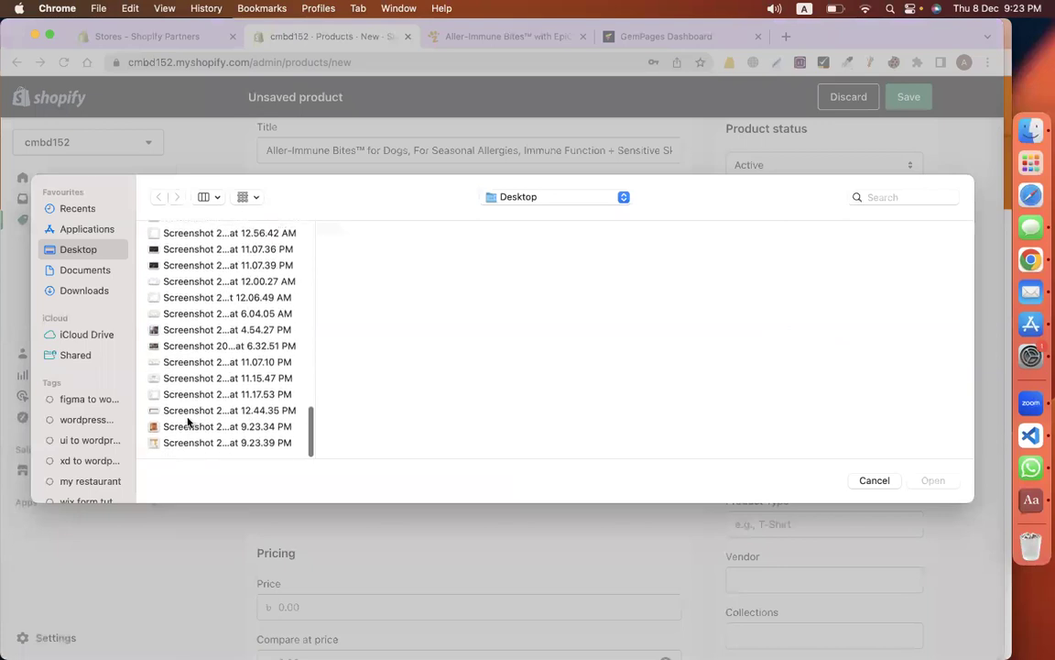
{"action": "left_click", "coordinate": [188, 414]}
{"action": "left_click", "coordinate": [189, 426]}
{"action": "left_click", "coordinate": [189, 441], "text": "shift"}
{"action": "left_click_drag", "start_coordinate": [189, 426], "coordinate": [188, 421]}
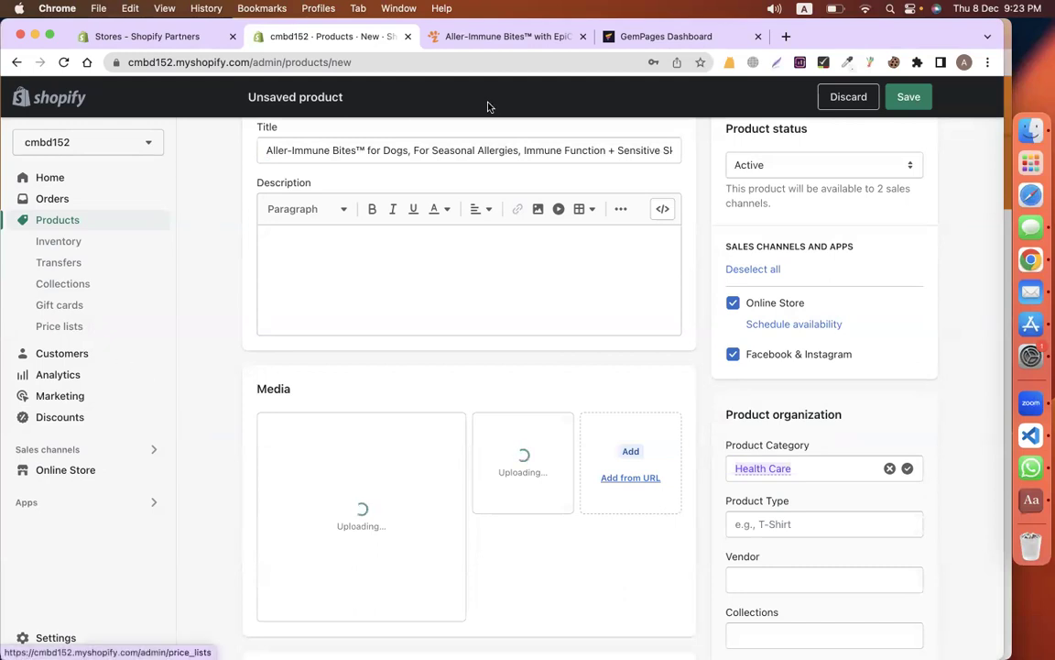
Set the product price to 28.00, matching the Zesty Paws listing.
{"action": "left_click", "coordinate": [456, 37]}
{"action": "scroll", "coordinate": [553, 403], "scroll_direction": "down", "scroll_amount": 3}
{"action": "mouse_move", "coordinate": [436, 207]}
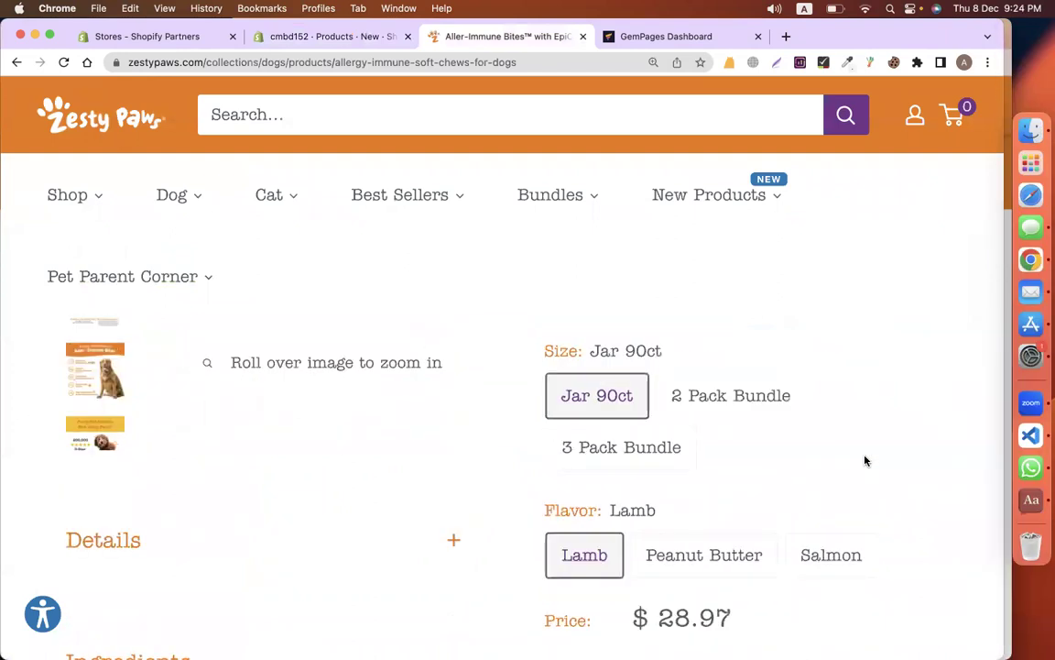
{"action": "scroll", "coordinate": [866, 461], "scroll_direction": "down", "scroll_amount": 3}
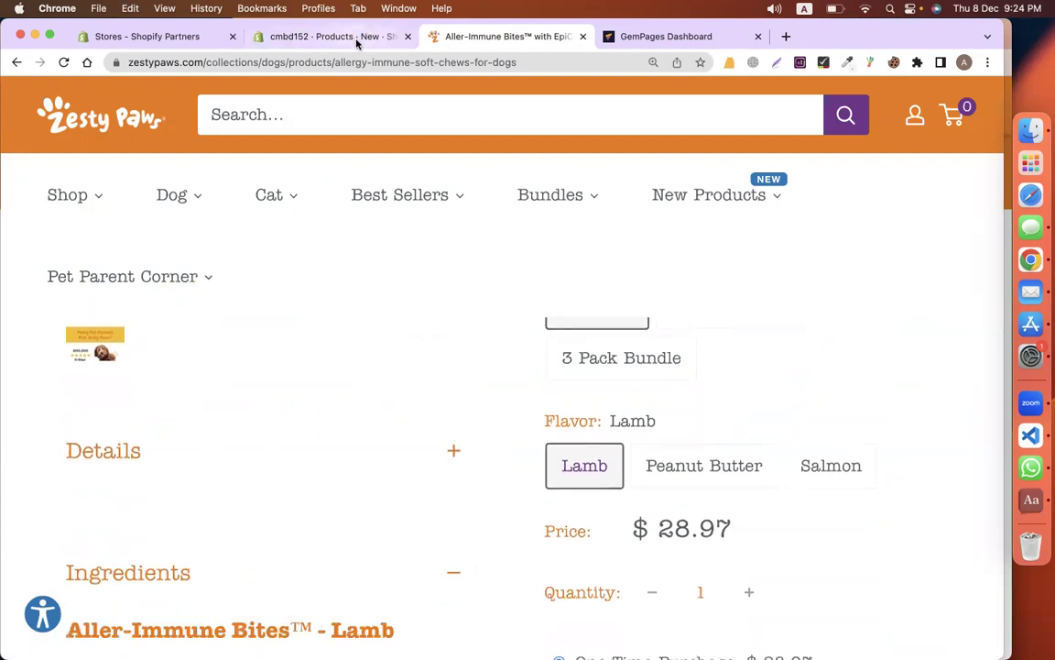
{"action": "left_click", "coordinate": [353, 38]}
{"action": "scroll", "coordinate": [504, 435], "scroll_direction": "down", "scroll_amount": 5}
{"action": "left_click", "coordinate": [424, 404]}
{"action": "type", "text": "28"}
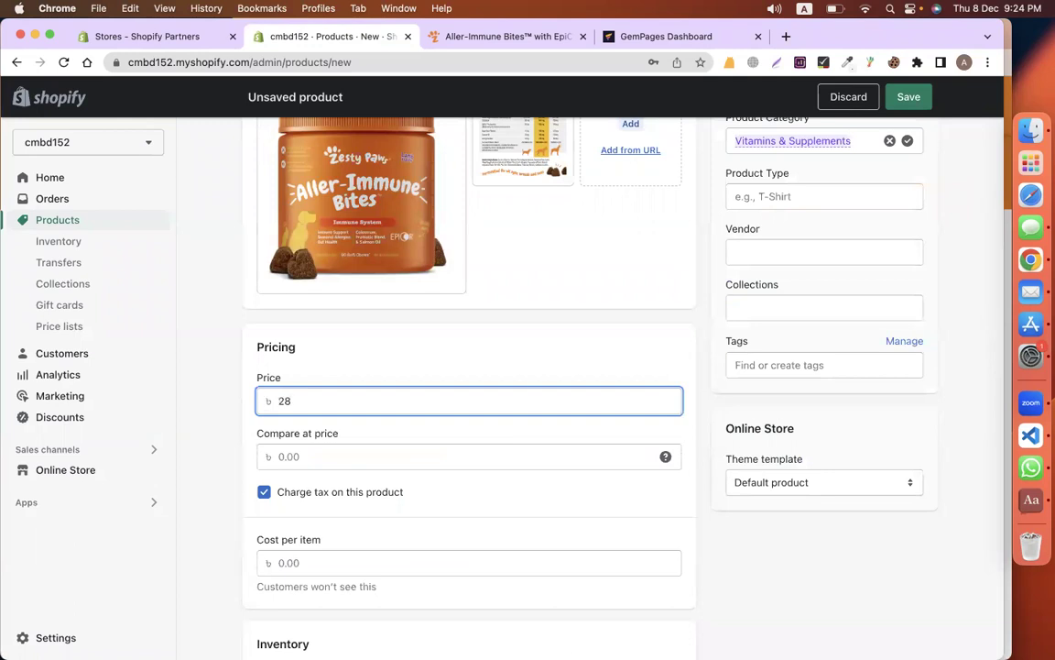
{"action": "left_click", "coordinate": [218, 334]}
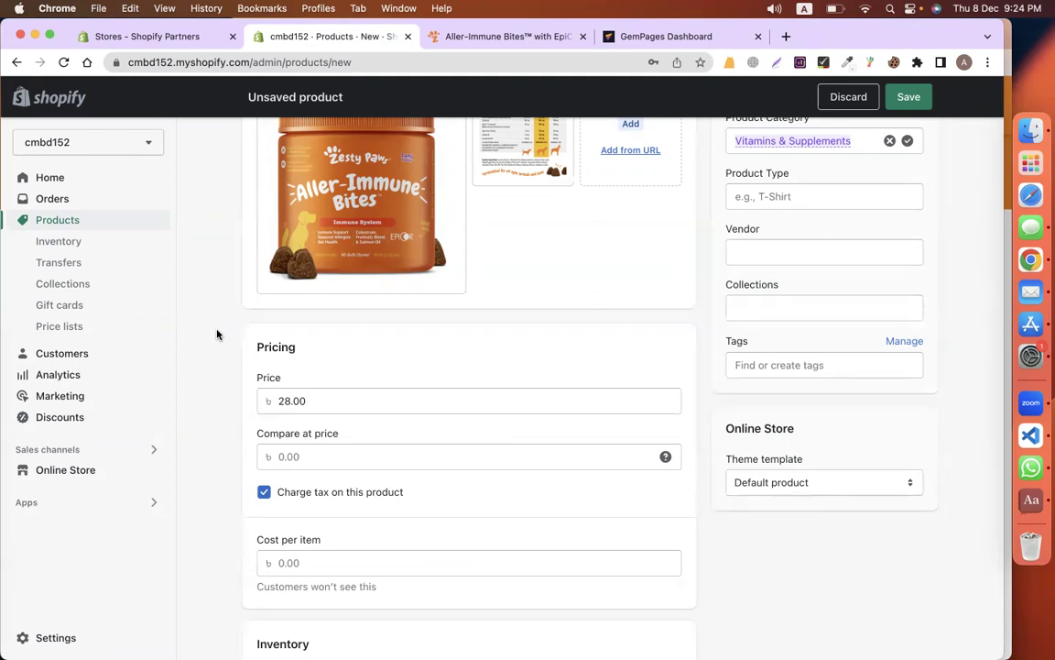
Save the Aller-Immune Bites™ for Dogs product as active.
{"action": "scroll", "coordinate": [217, 335], "scroll_direction": "down", "scroll_amount": 5}
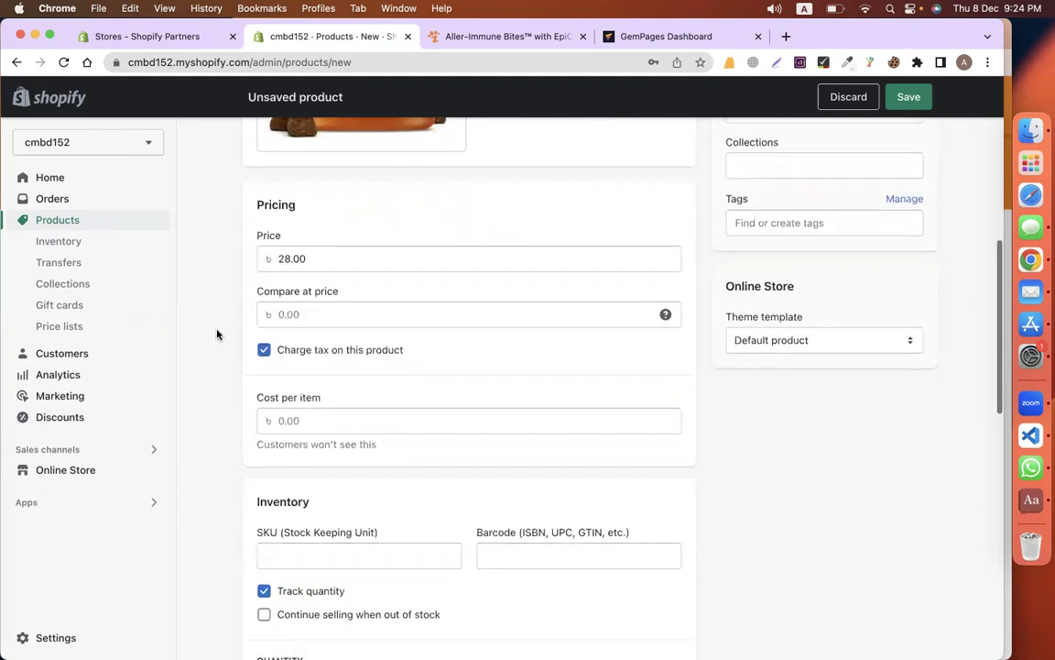
{"action": "scroll", "coordinate": [217, 334], "scroll_direction": "down", "scroll_amount": 3}
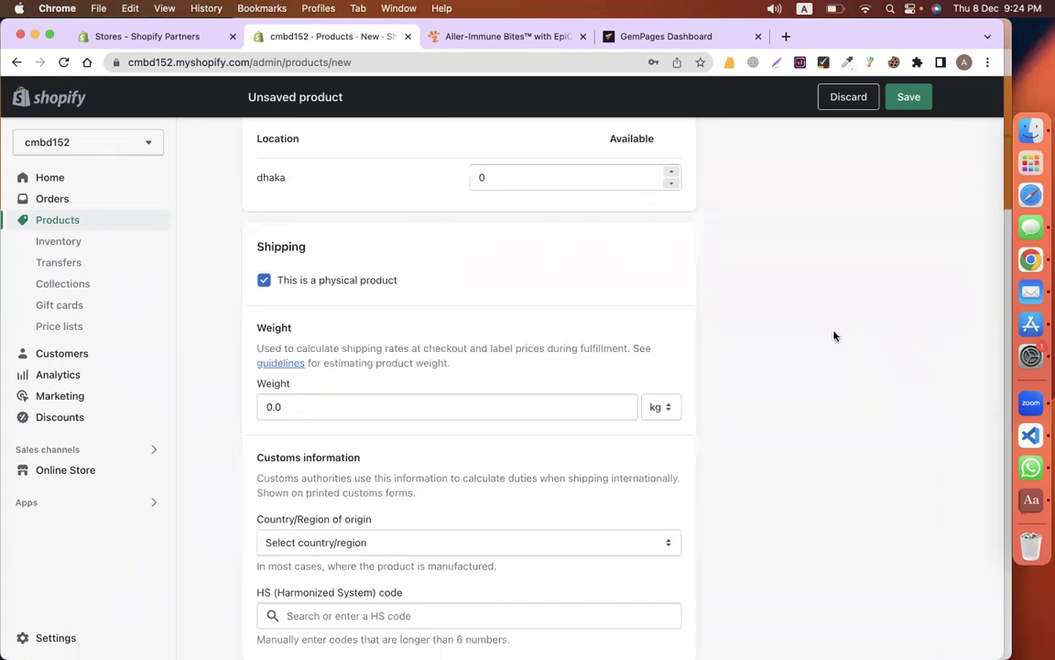
{"action": "scroll", "coordinate": [834, 334], "scroll_direction": "down", "scroll_amount": 3}
{"action": "scroll", "coordinate": [833, 334], "scroll_direction": "up", "scroll_amount": 15}
{"action": "scroll", "coordinate": [834, 335], "scroll_direction": "down", "scroll_amount": 1}
{"action": "left_click", "coordinate": [909, 96]}
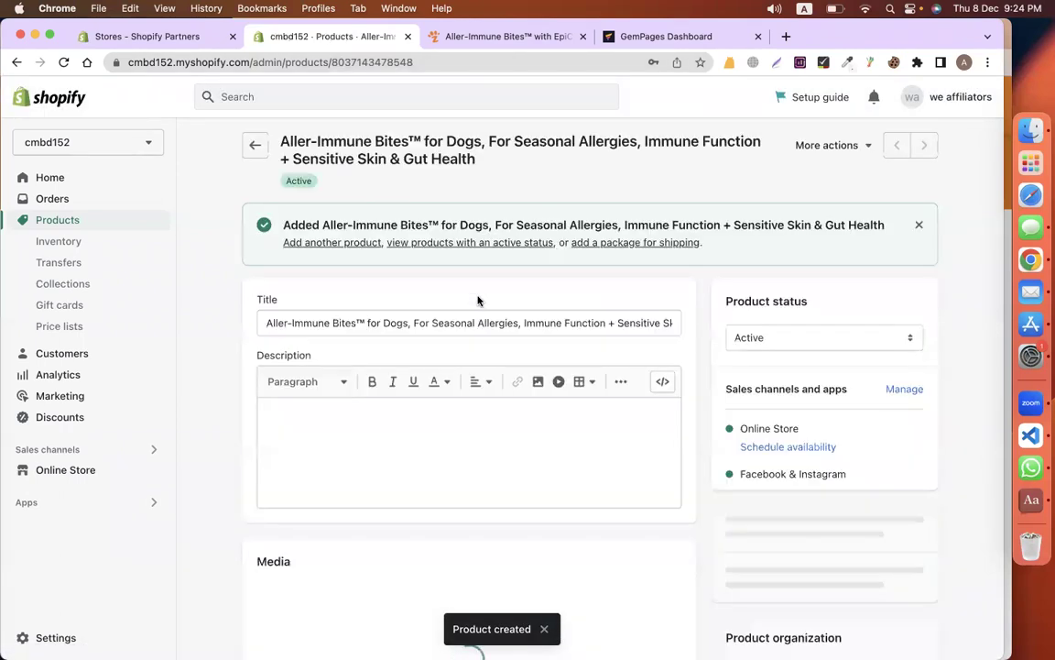
Preview the product on the storefront, showing the Tk 28.00 BDT price.
{"action": "left_click", "coordinate": [847, 148]}
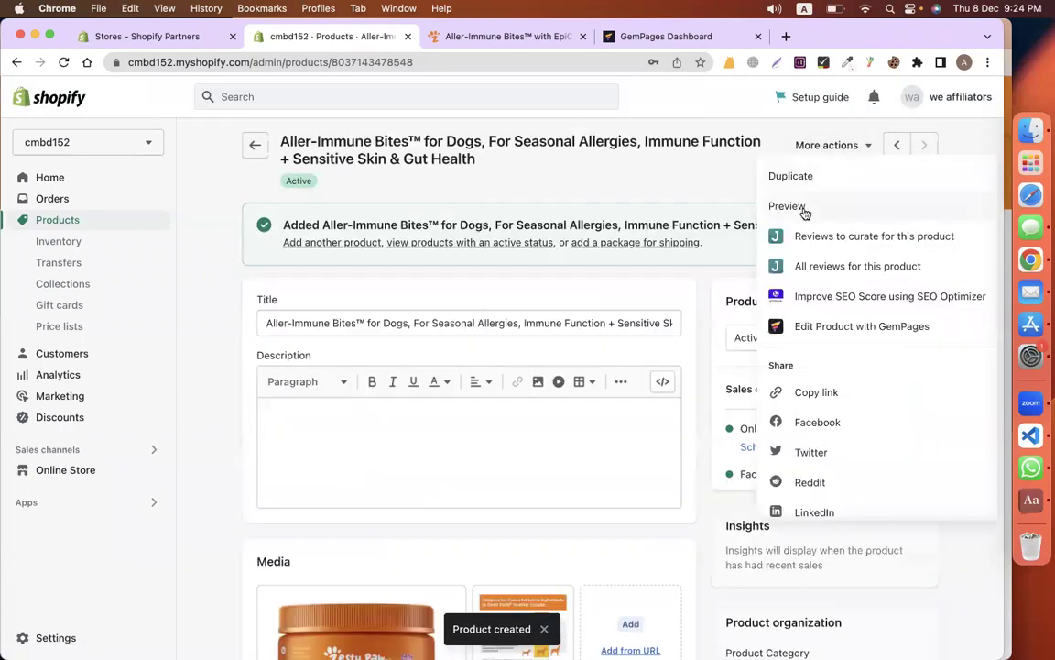
{"action": "left_click", "coordinate": [715, 219]}
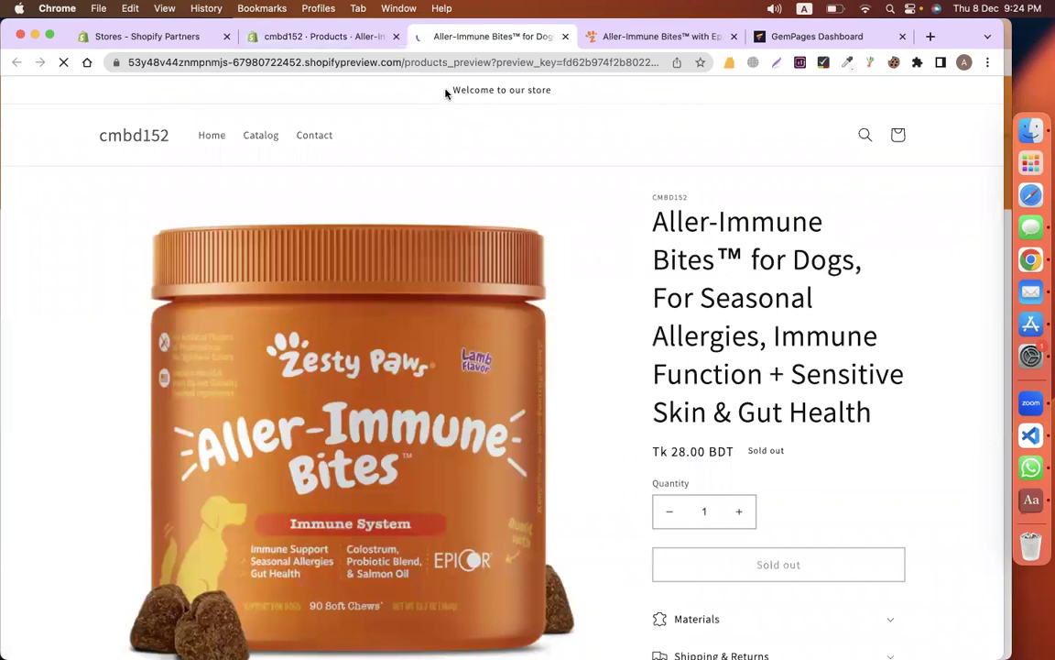
{"action": "scroll", "coordinate": [854, 457], "scroll_direction": "down", "scroll_amount": 5}
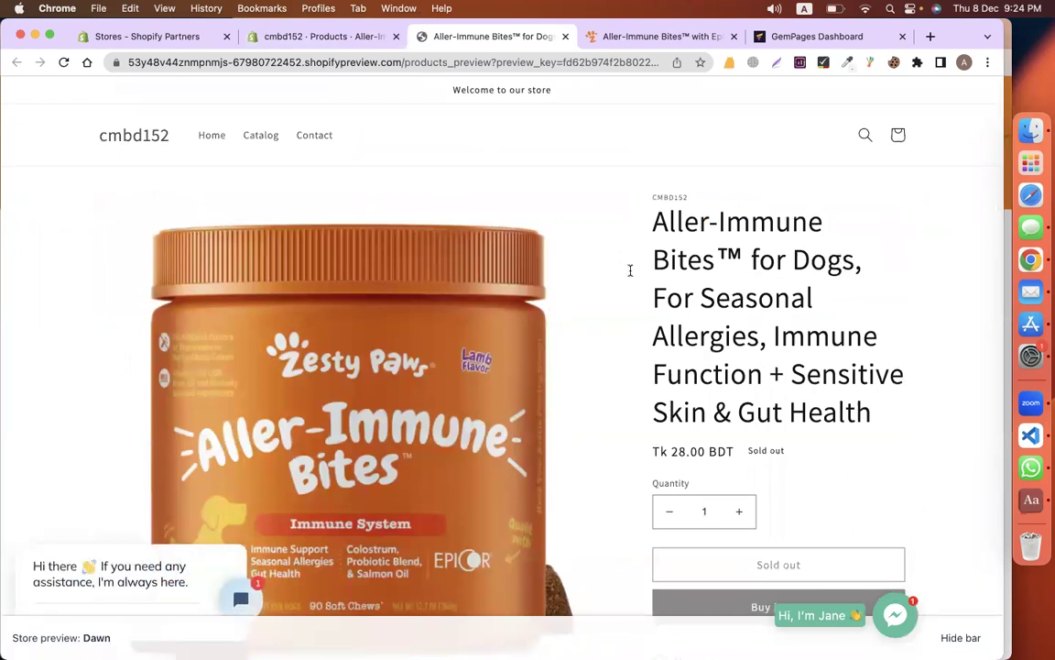
{"action": "left_click", "coordinate": [793, 38]}
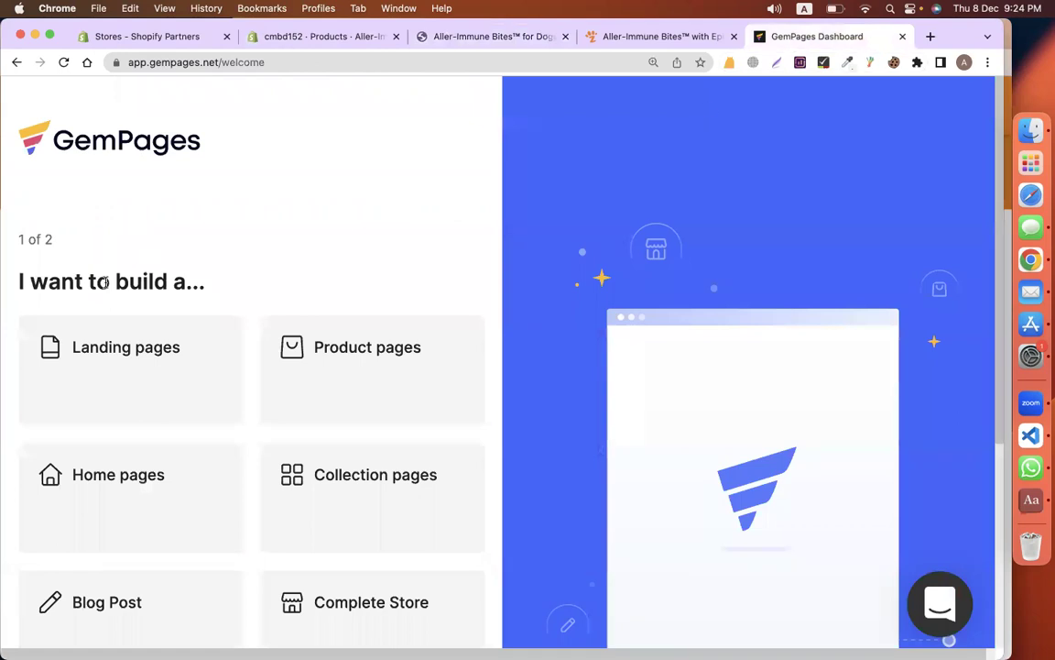
Create a GemPages product page with Toys & Games as the selling category.
{"action": "left_click", "coordinate": [318, 376]}
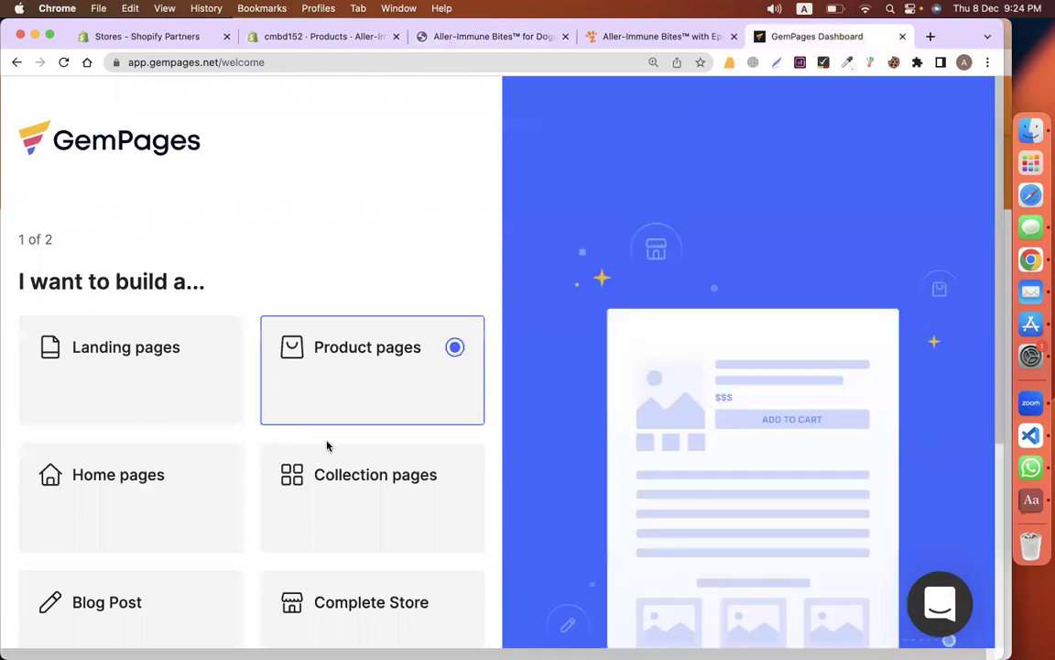
{"action": "scroll", "coordinate": [330, 442], "scroll_direction": "down", "scroll_amount": 5}
{"action": "left_click", "coordinate": [317, 401]}
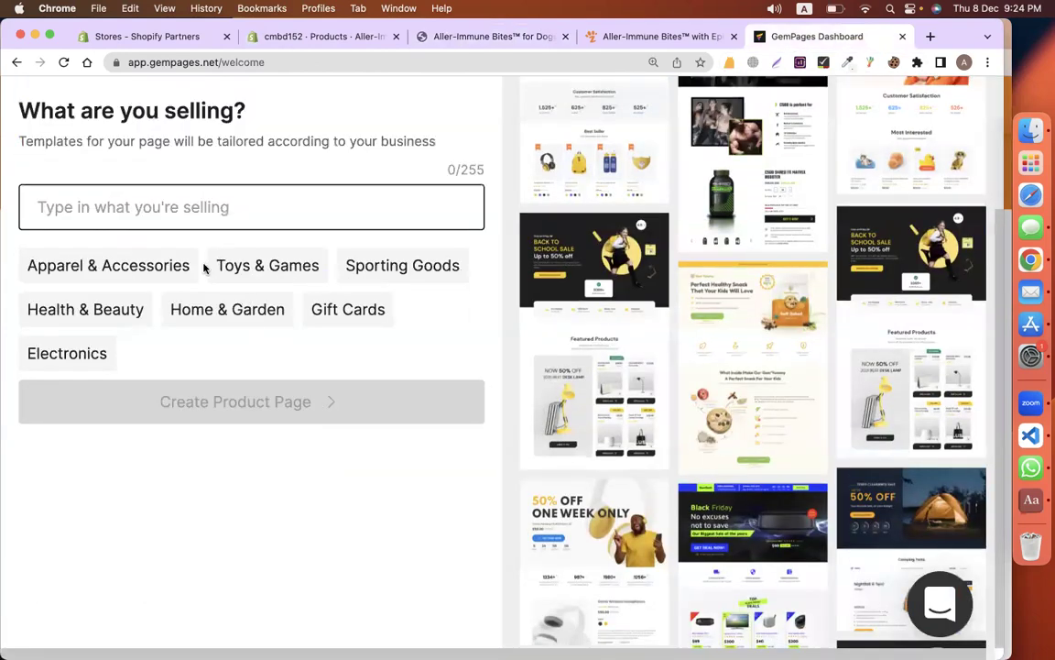
{"action": "left_click", "coordinate": [267, 265]}
{"action": "left_click", "coordinate": [248, 410]}
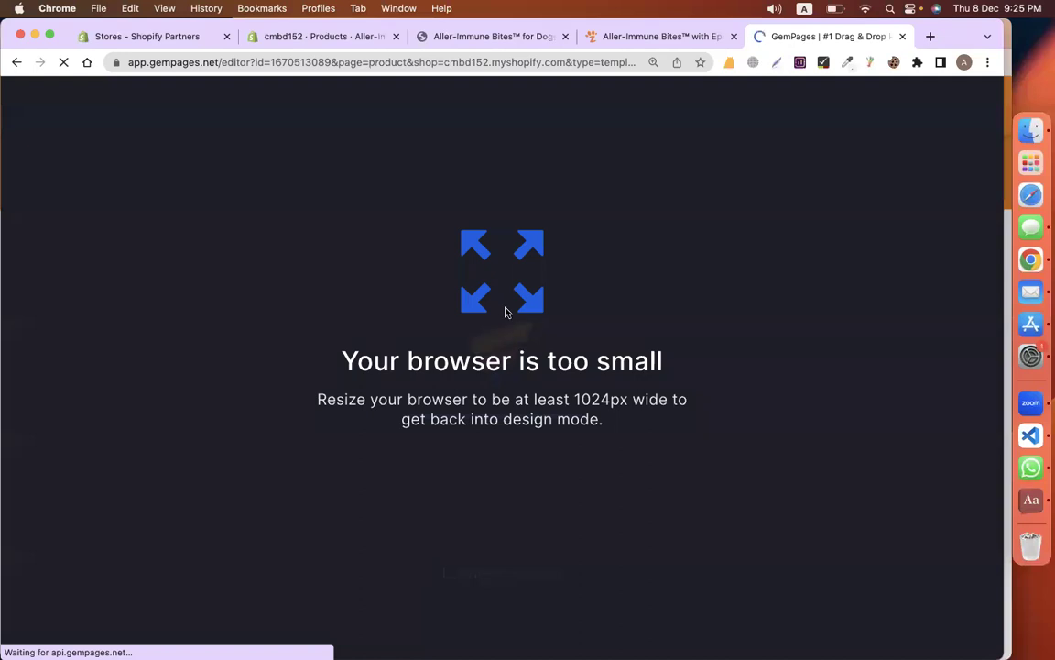
Reset the browser zoom, apply the store password, and reload the GemPages editor.
{"action": "key", "text": "super+minus"}
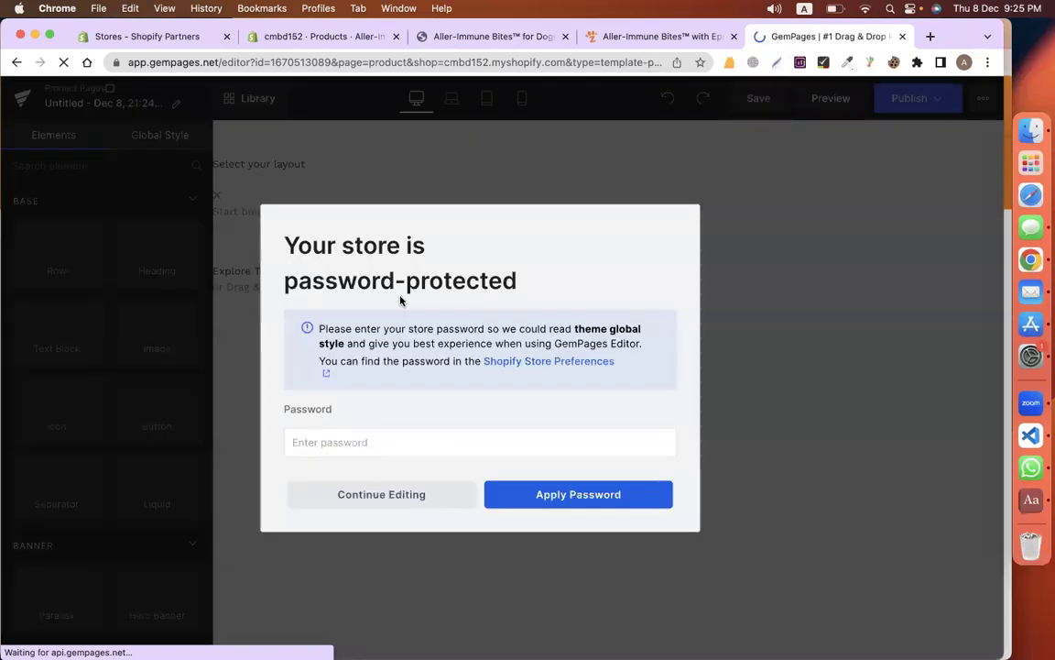
{"action": "left_click", "coordinate": [370, 443]}
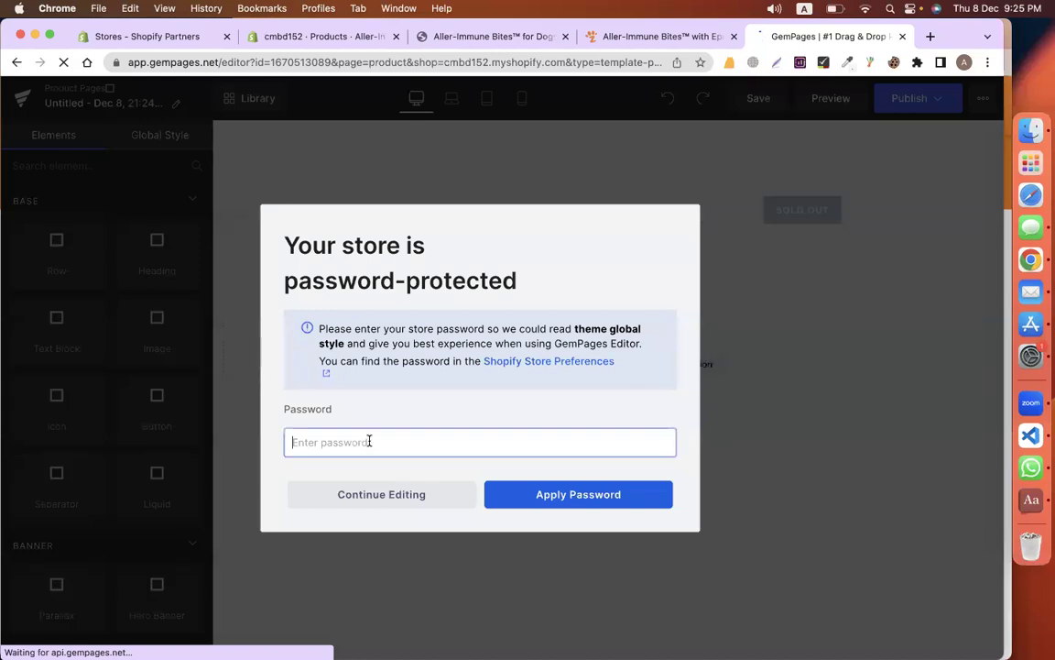
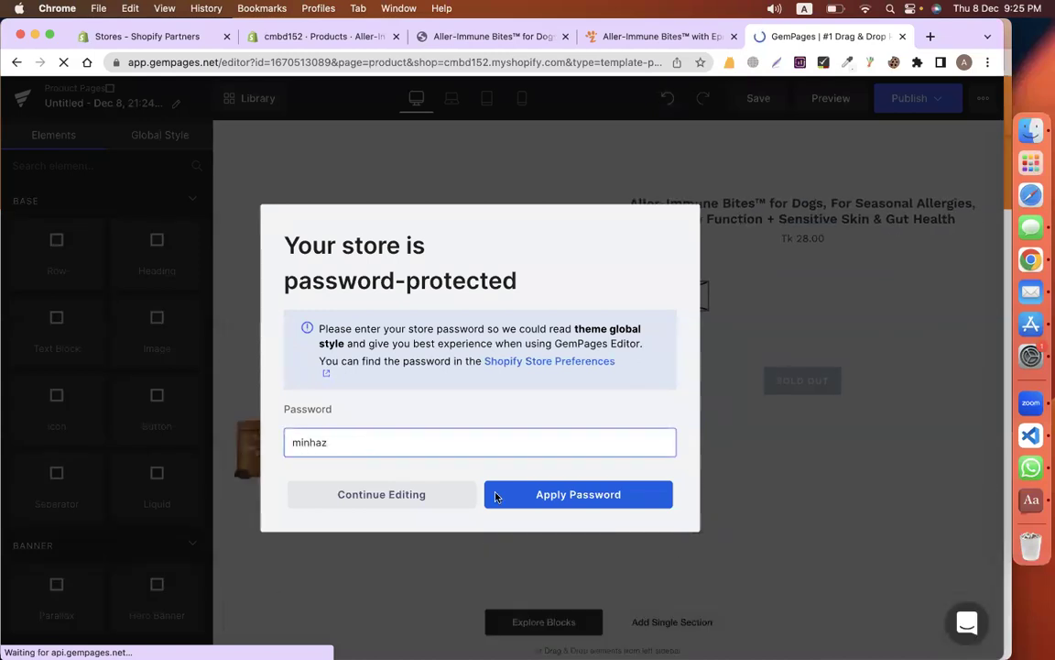
{"action": "left_click", "coordinate": [545, 499]}
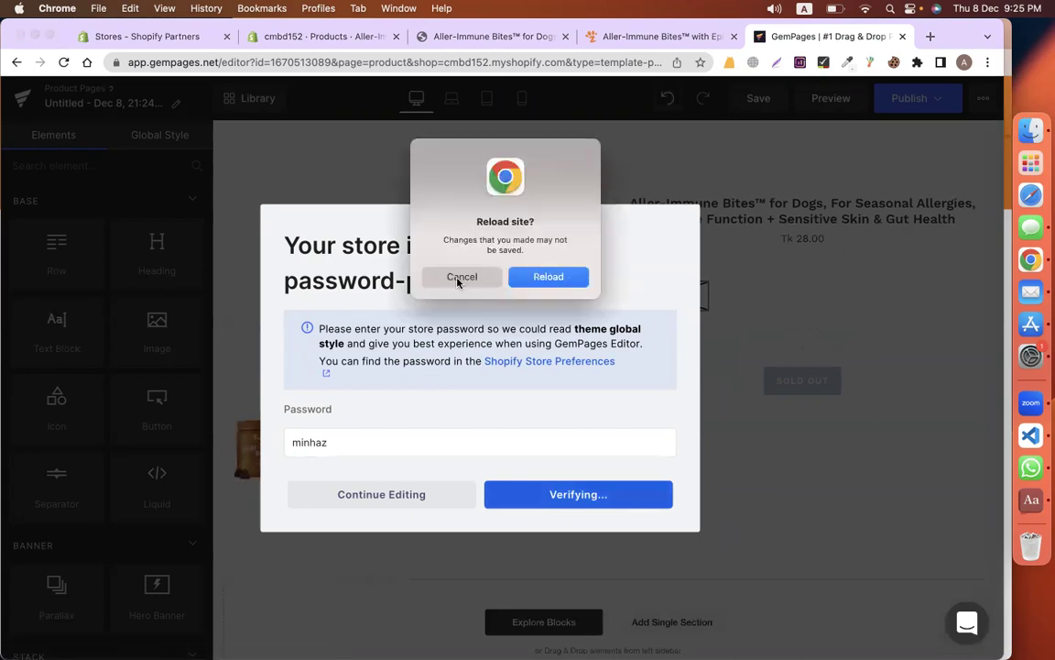
{"action": "left_click", "coordinate": [570, 277]}
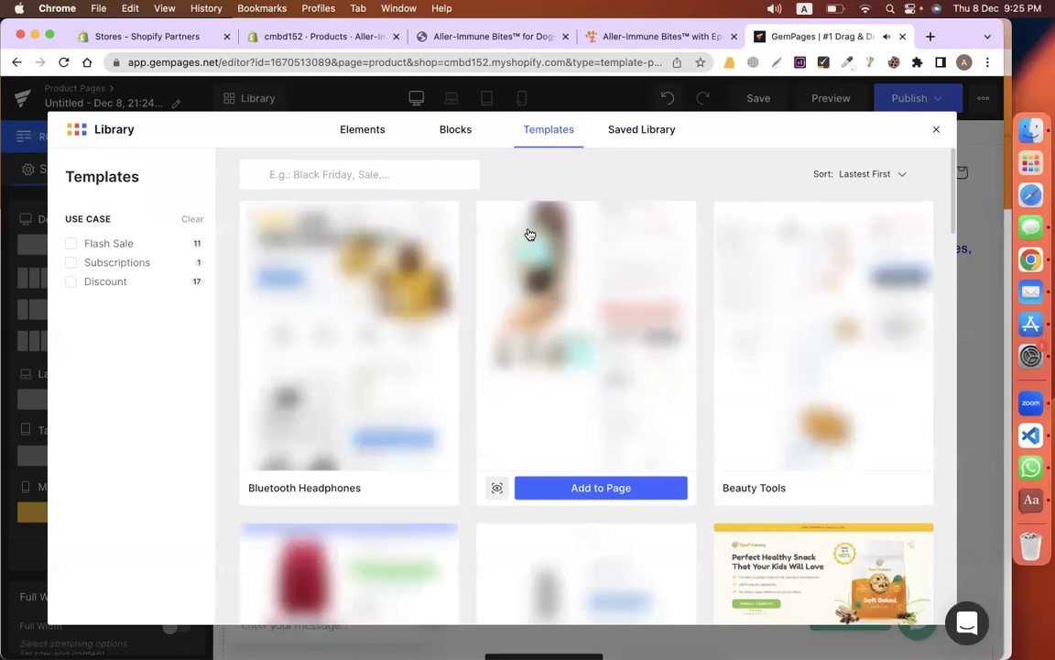
Add the Thermal Bottles template to the page, clearing the existing content.
{"action": "scroll", "coordinate": [642, 440], "scroll_direction": "down", "scroll_amount": 5}
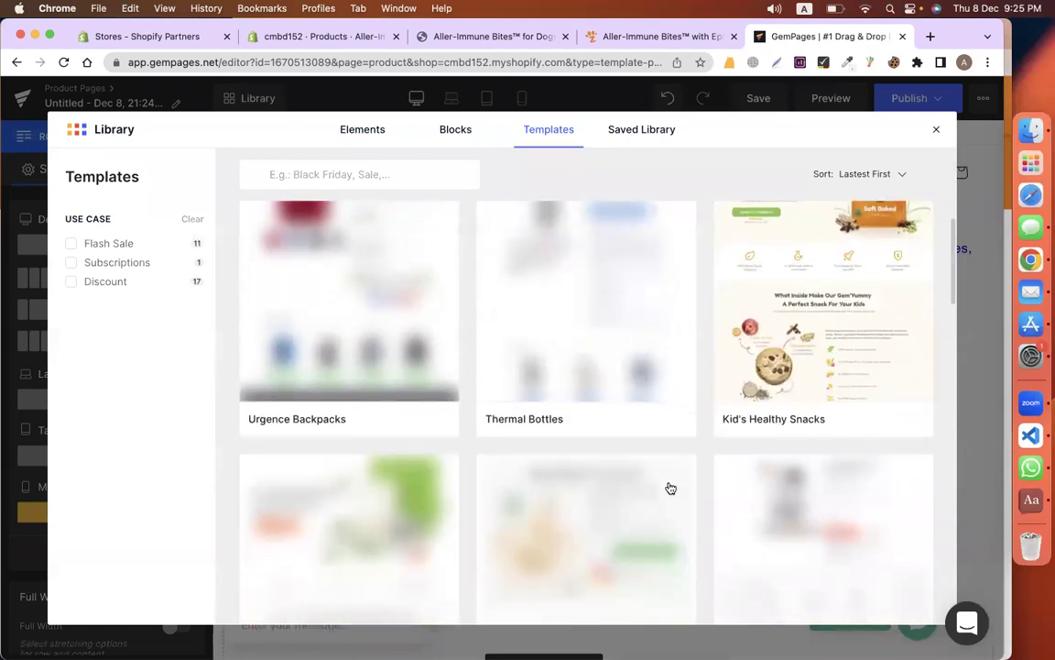
{"action": "scroll", "coordinate": [669, 488], "scroll_direction": "down", "scroll_amount": 3}
{"action": "scroll", "coordinate": [667, 487], "scroll_direction": "up", "scroll_amount": 6}
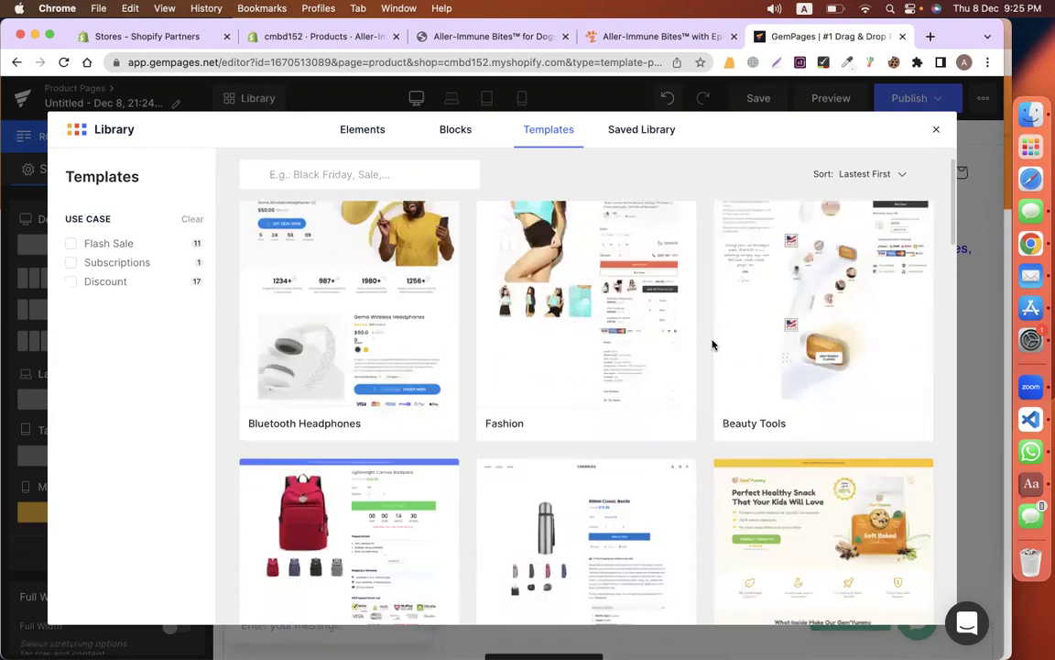
{"action": "scroll", "coordinate": [438, 337], "scroll_direction": "down", "scroll_amount": 5}
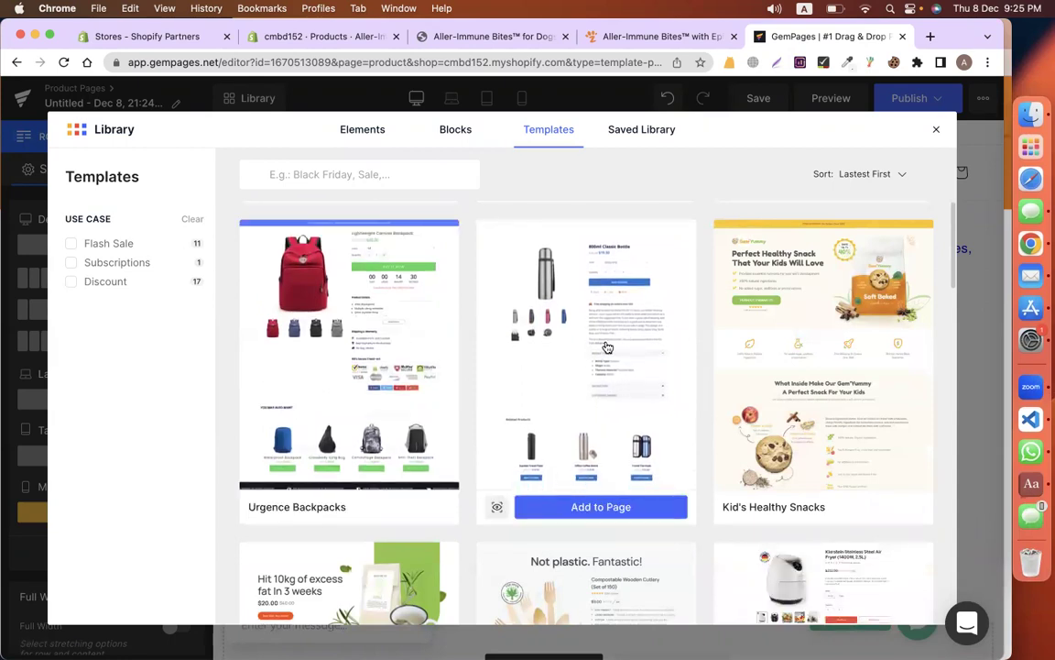
{"action": "left_click", "coordinate": [593, 503]}
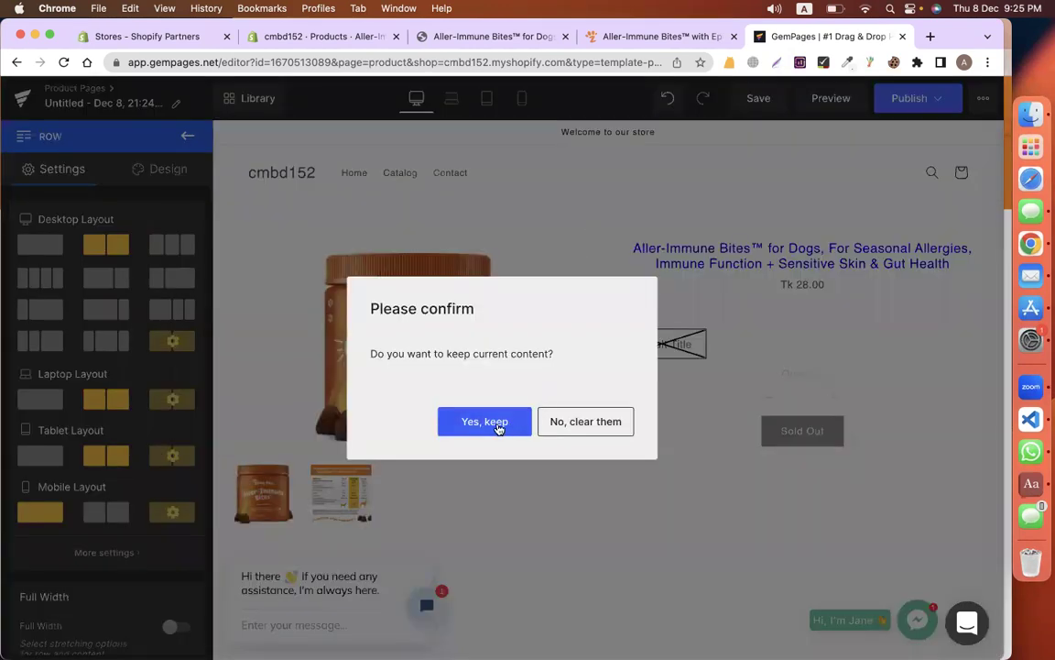
{"action": "left_click", "coordinate": [556, 421]}
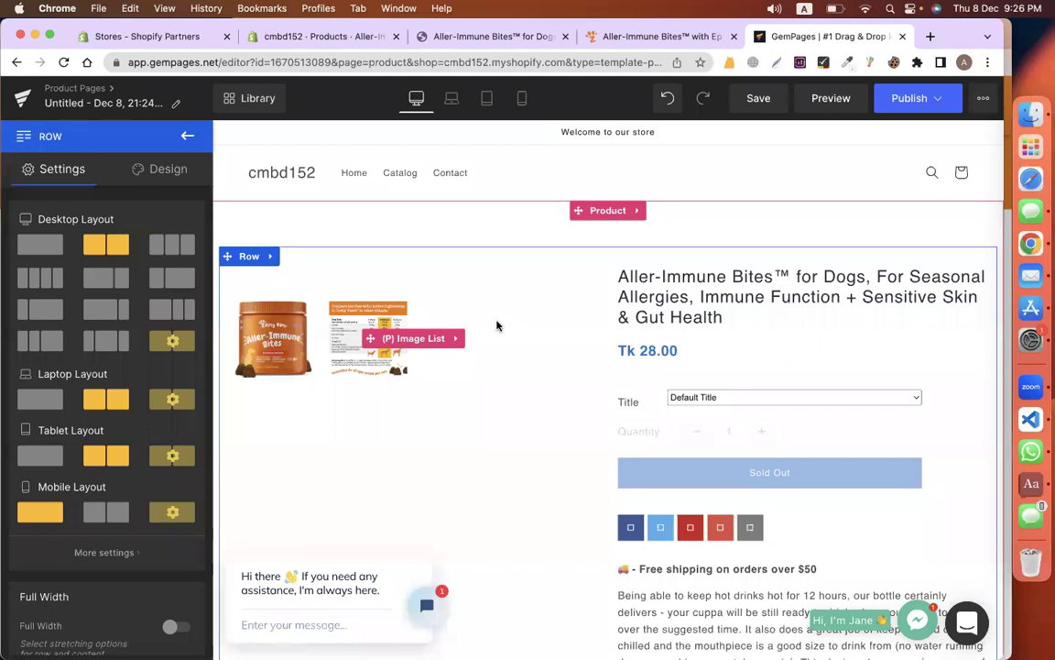
Review the Thermal Bottles layout, then check the Shopify products list, Zesty Paws page and storefront preview.
{"action": "scroll", "coordinate": [549, 458], "scroll_direction": "down", "scroll_amount": 5}
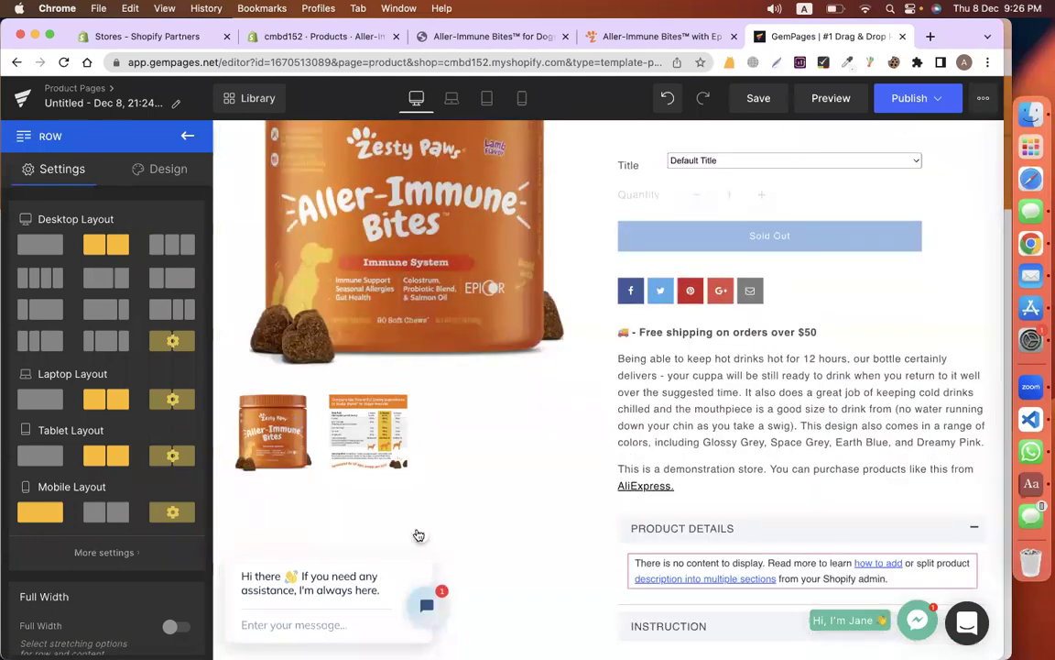
{"action": "scroll", "coordinate": [759, 438], "scroll_direction": "down", "scroll_amount": 8}
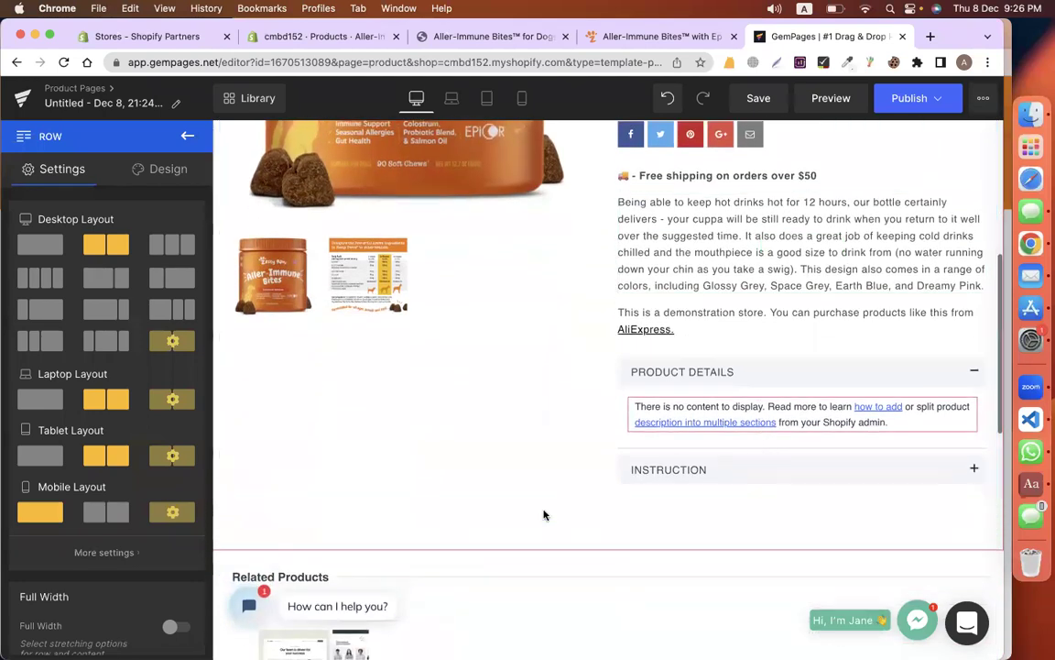
{"action": "scroll", "coordinate": [543, 515], "scroll_direction": "up", "scroll_amount": 2}
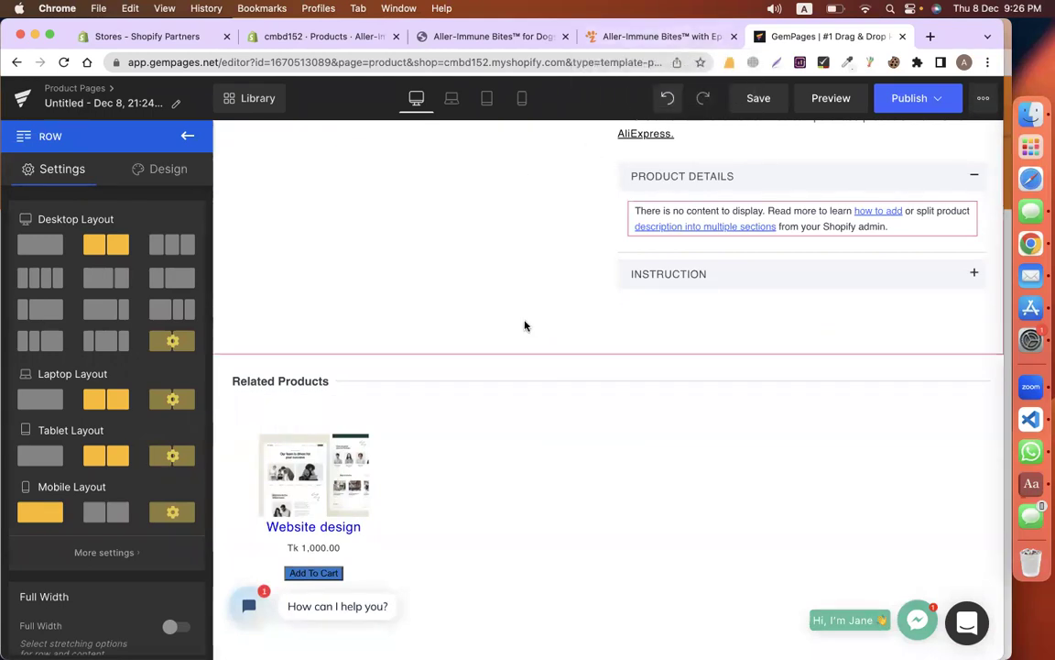
{"action": "scroll", "coordinate": [524, 325], "scroll_direction": "up", "scroll_amount": 3}
{"action": "scroll", "coordinate": [524, 325], "scroll_direction": "up", "scroll_amount": 8}
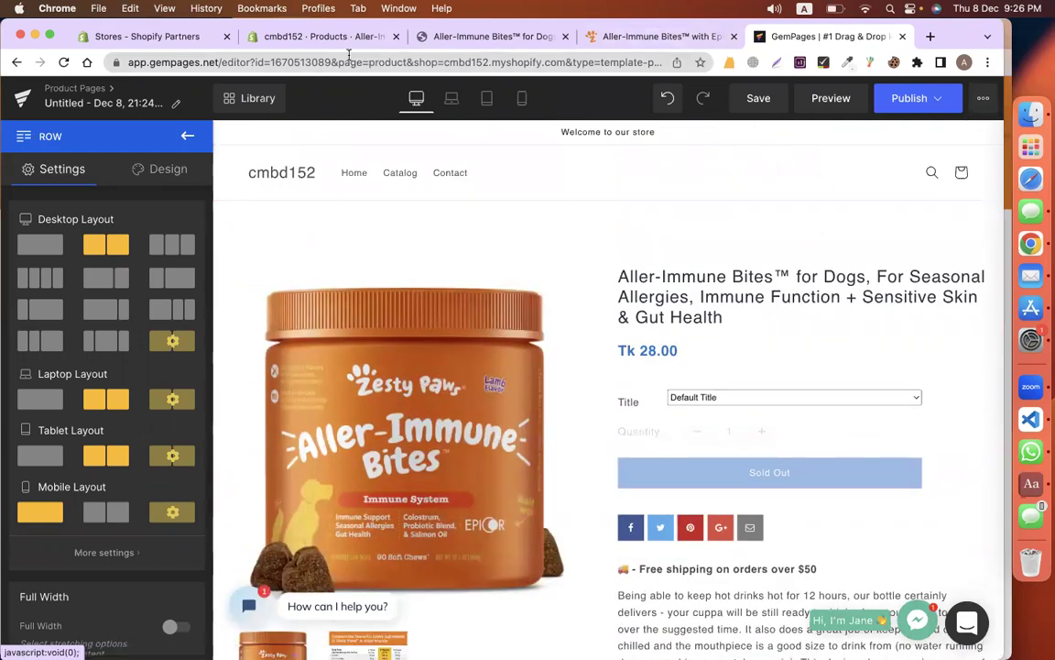
{"action": "left_click", "coordinate": [325, 38]}
{"action": "left_click", "coordinate": [256, 147]}
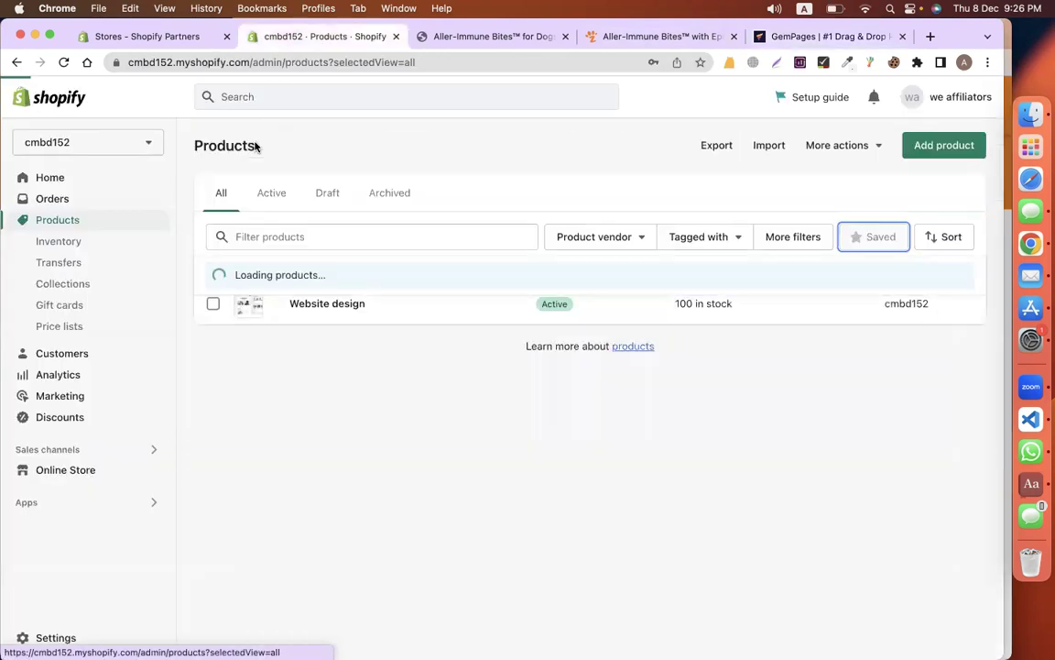
{"action": "left_click", "coordinate": [668, 38]}
{"action": "left_click", "coordinate": [540, 38]}
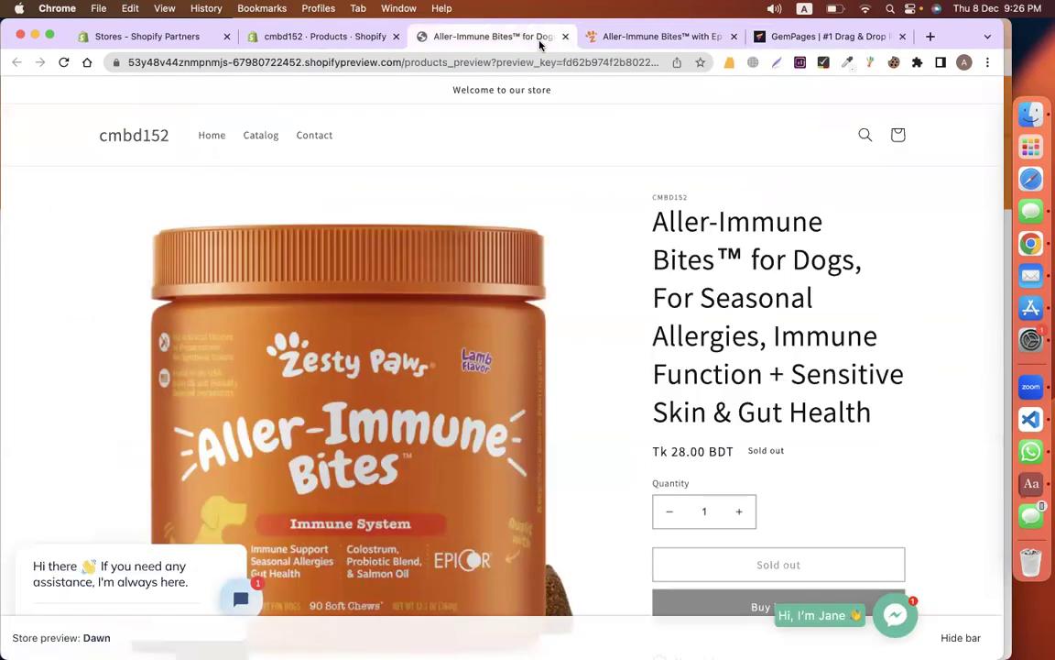
{"action": "left_click", "coordinate": [788, 37]}
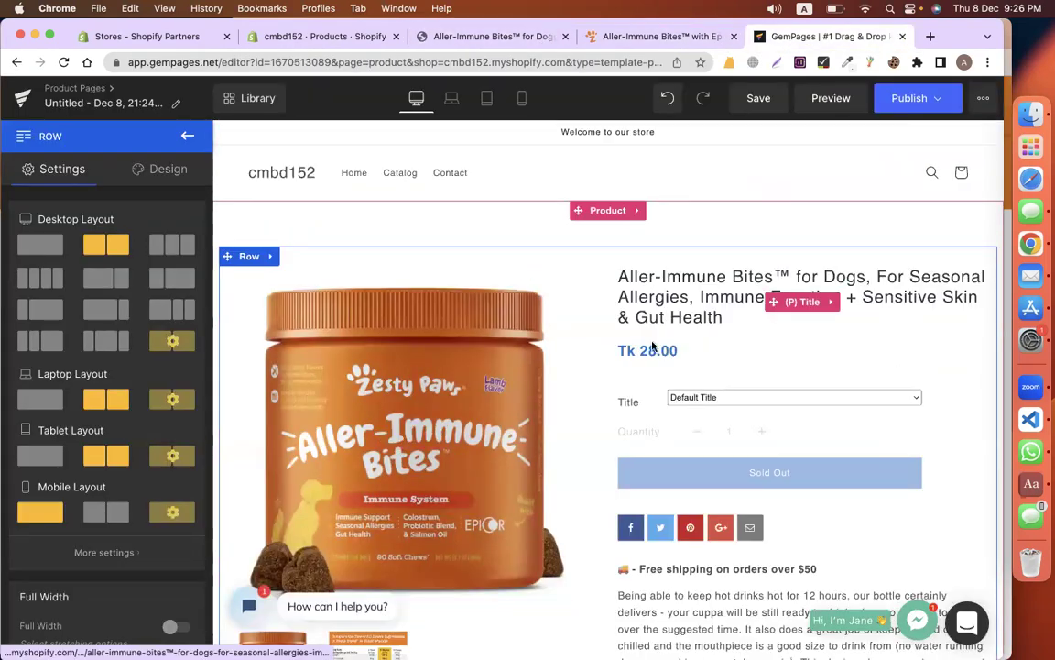
Delete the free-shipping text, bottle description, demonstration-store note and accordion section.
{"action": "scroll", "coordinate": [652, 344], "scroll_direction": "down", "scroll_amount": 5}
{"action": "scroll", "coordinate": [602, 360], "scroll_direction": "up", "scroll_amount": 3}
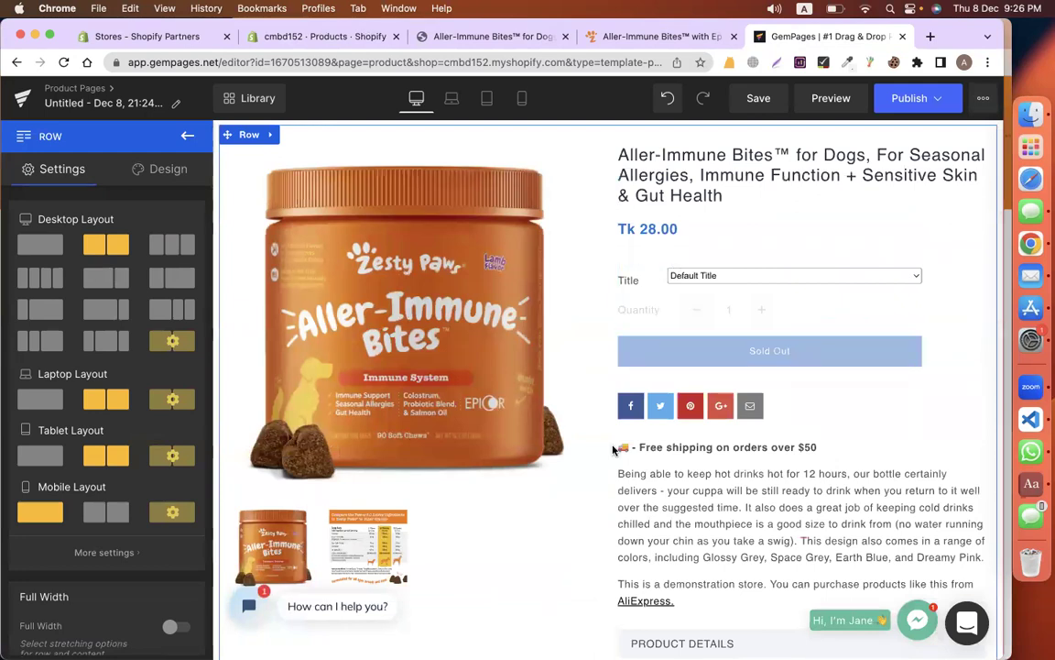
{"action": "scroll", "coordinate": [618, 448], "scroll_direction": "down", "scroll_amount": 2}
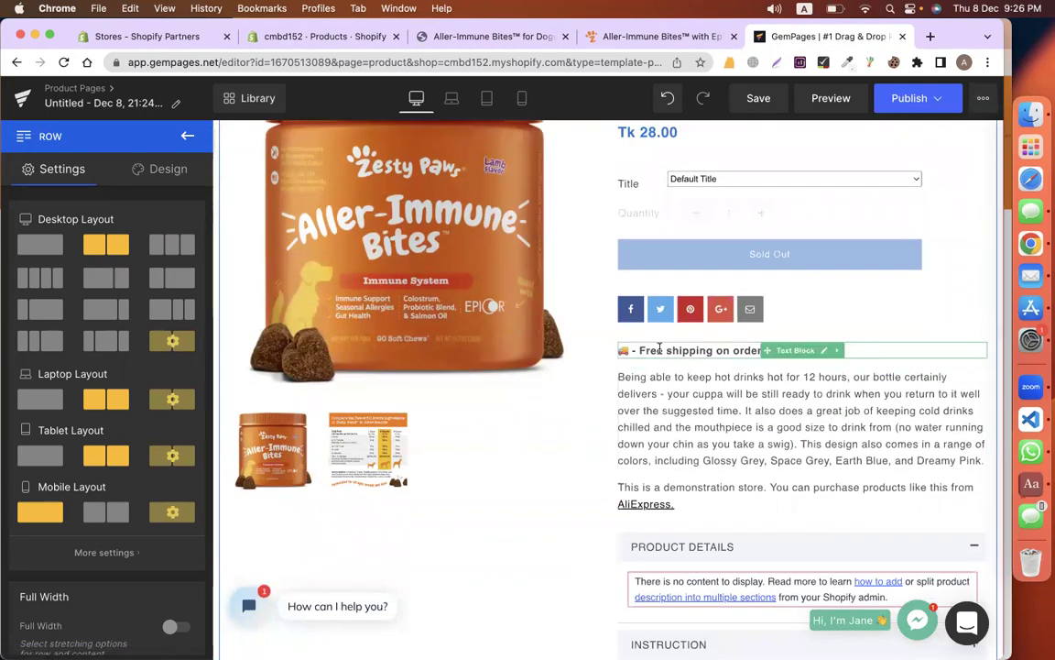
{"action": "right_click", "coordinate": [656, 351]}
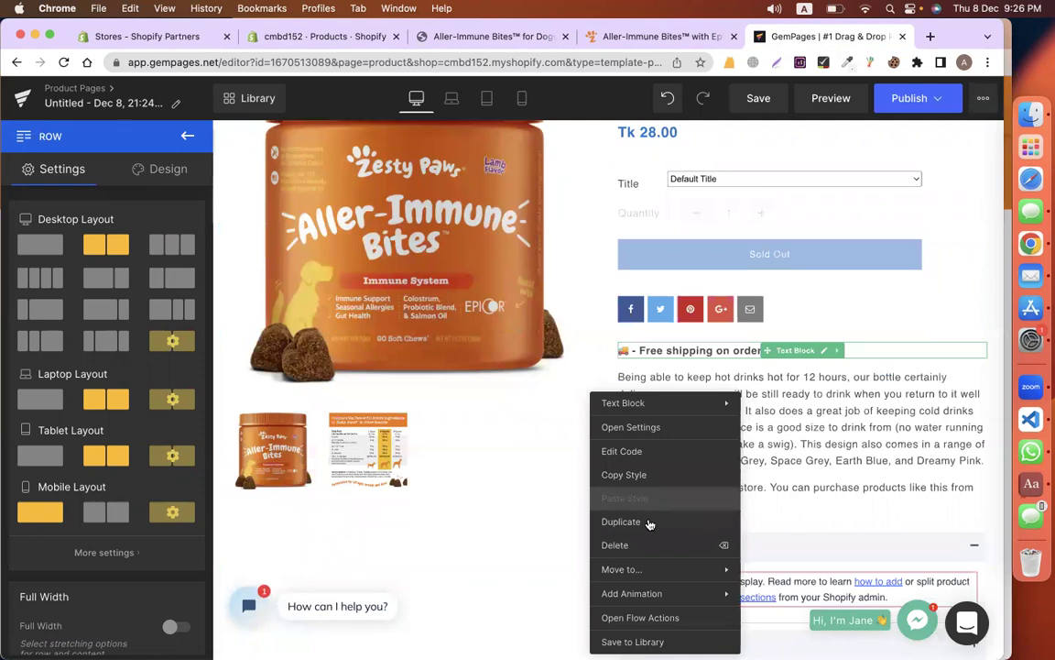
{"action": "left_click", "coordinate": [644, 545]}
{"action": "right_click", "coordinate": [674, 371]}
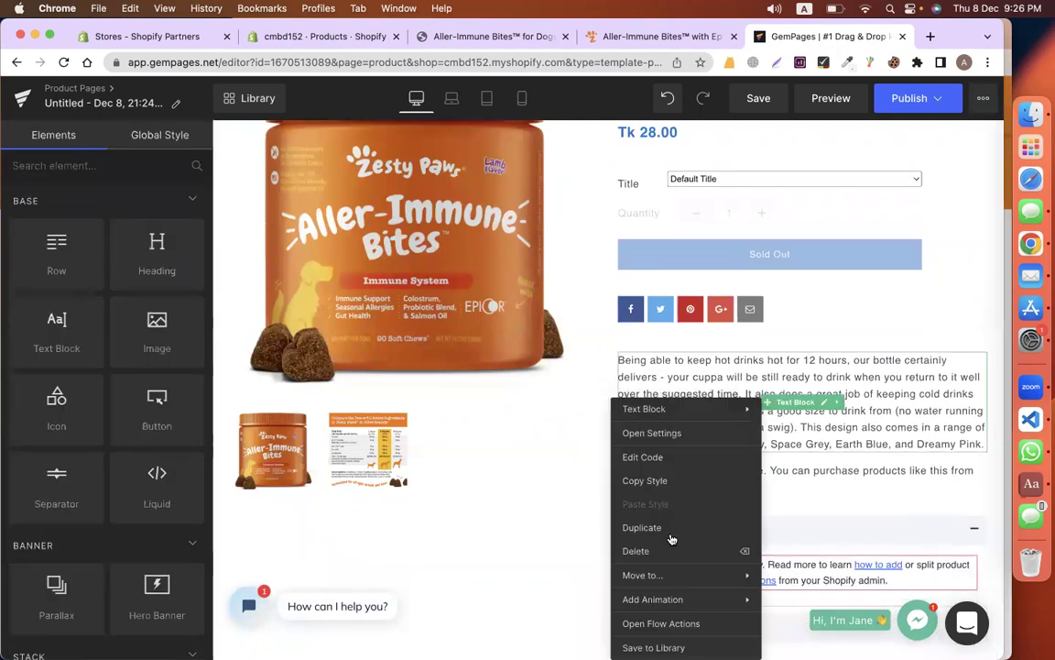
{"action": "left_click", "coordinate": [658, 547]}
{"action": "right_click", "coordinate": [641, 361]}
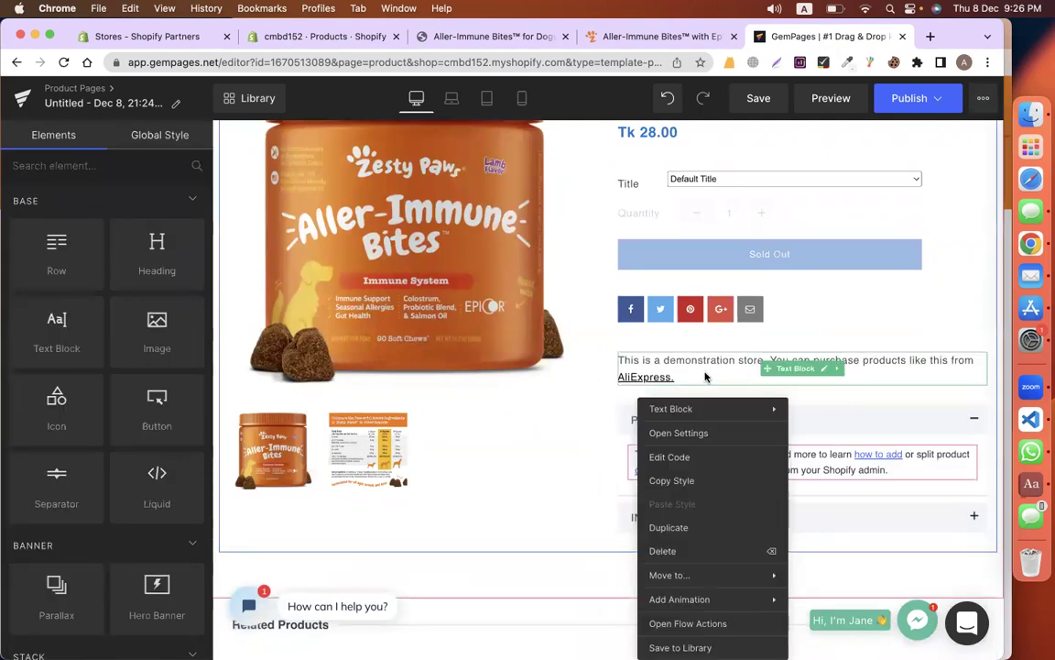
{"action": "left_click", "coordinate": [663, 549]}
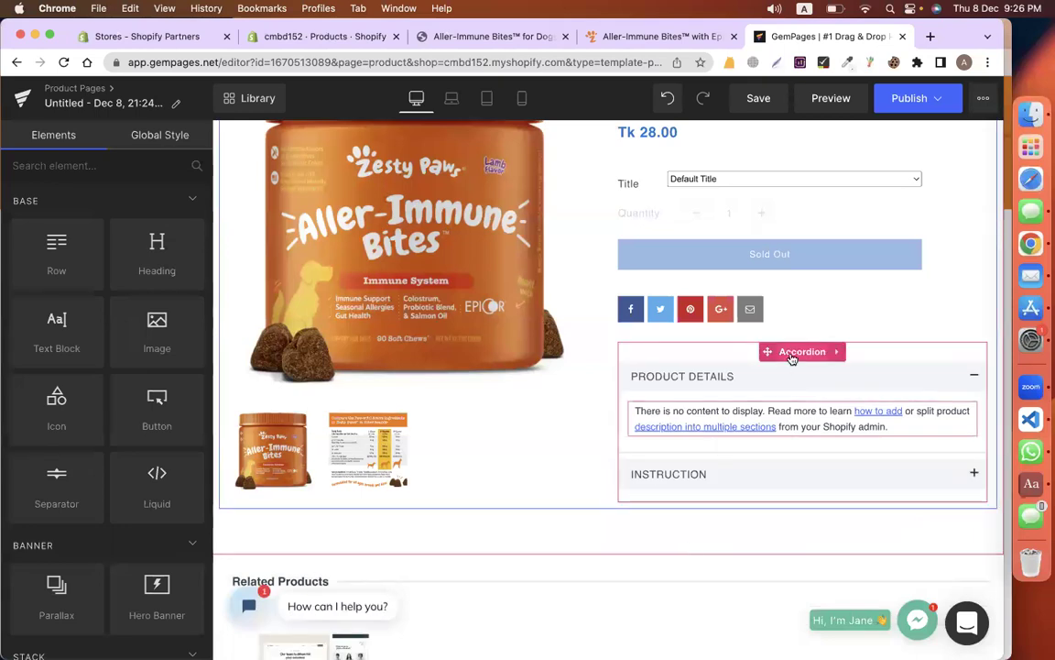
{"action": "right_click", "coordinate": [793, 356]}
{"action": "left_click", "coordinate": [770, 553]}
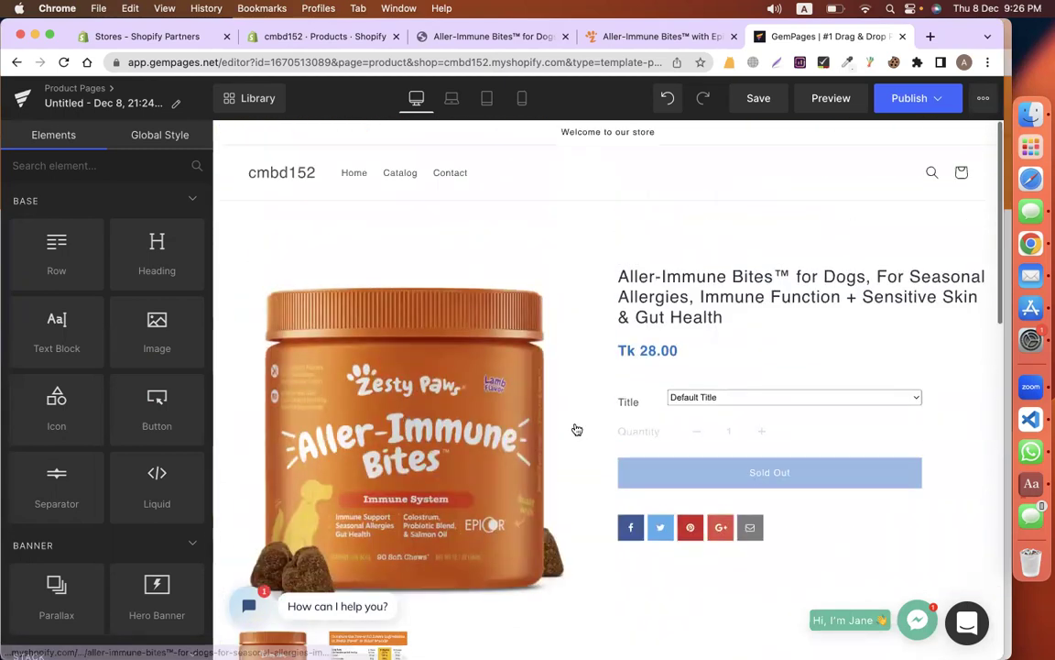
Delete the existing product section and the Related Products grid section.
{"action": "left_click", "coordinate": [577, 309]}
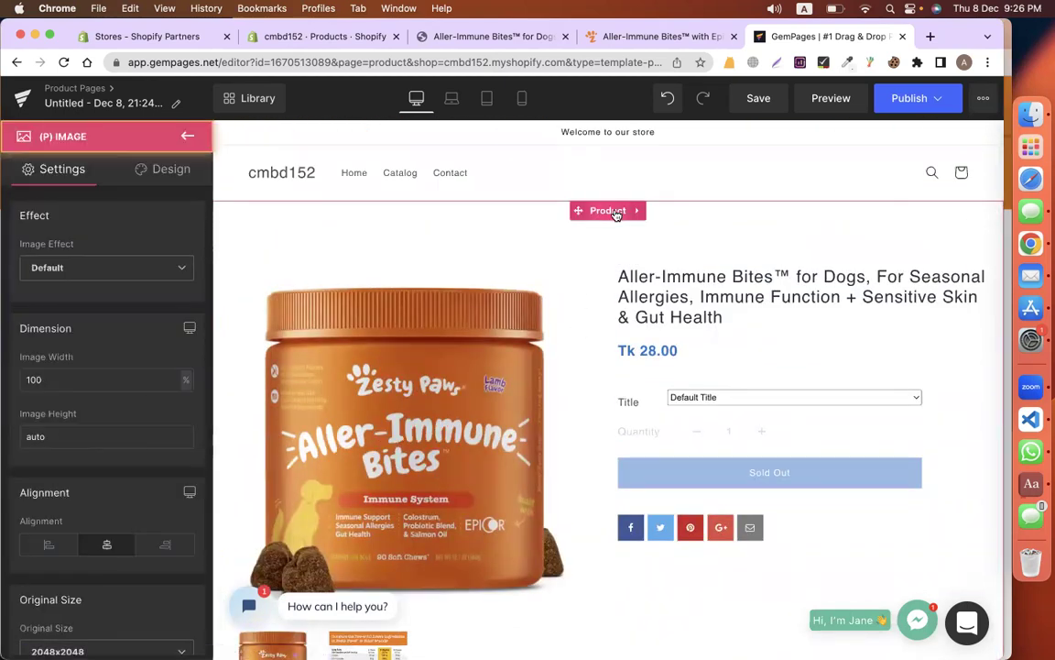
{"action": "right_click", "coordinate": [615, 213]}
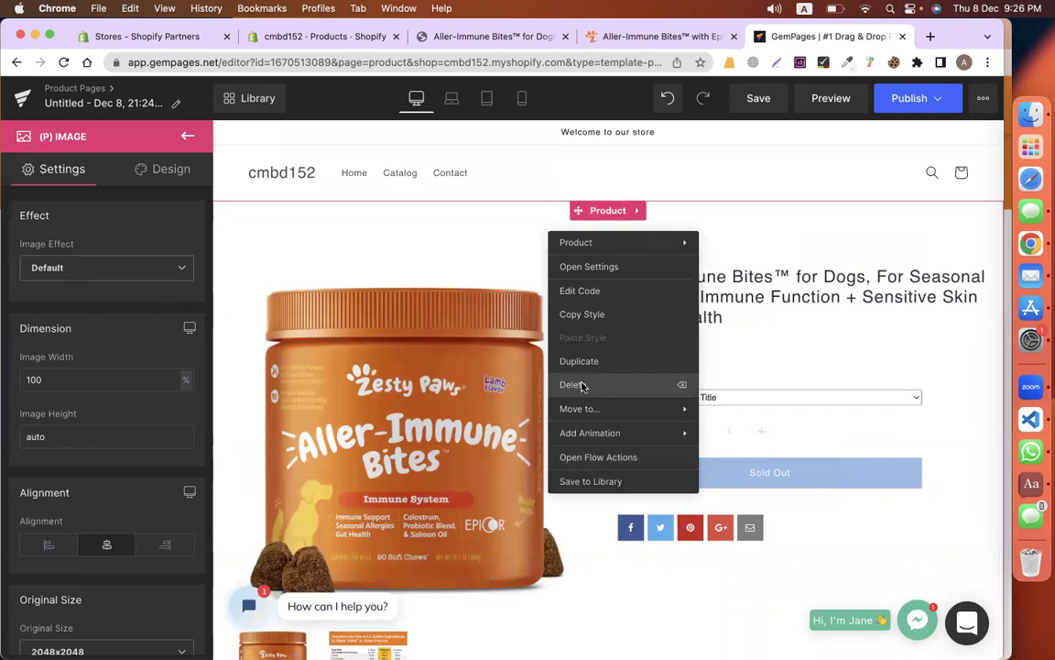
{"action": "left_click", "coordinate": [573, 385]}
{"action": "right_click", "coordinate": [616, 254]}
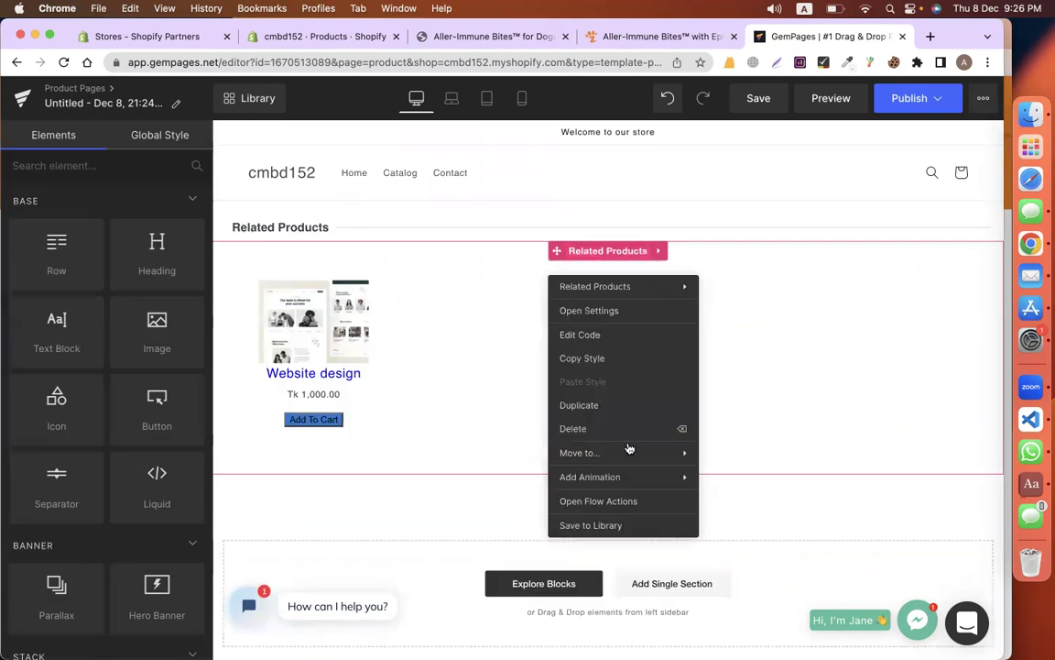
{"action": "left_click", "coordinate": [586, 426]}
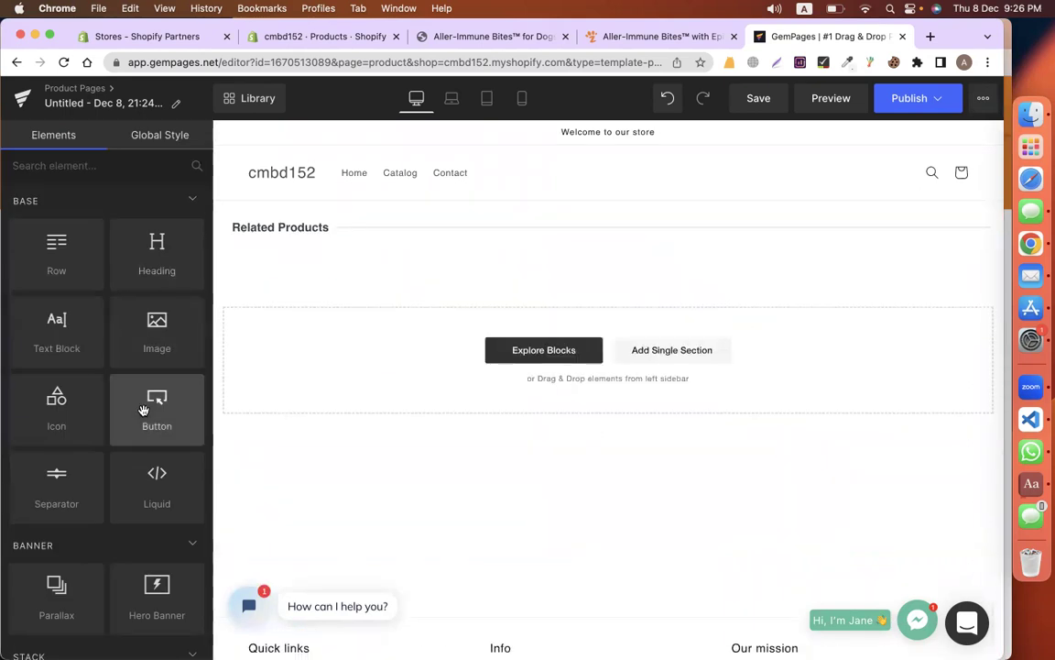
Add a Product block to the canvas and delete the Related Products heading row.
{"action": "scroll", "coordinate": [145, 405], "scroll_direction": "down", "scroll_amount": 10}
{"action": "scroll", "coordinate": [103, 400], "scroll_direction": "down", "scroll_amount": 10}
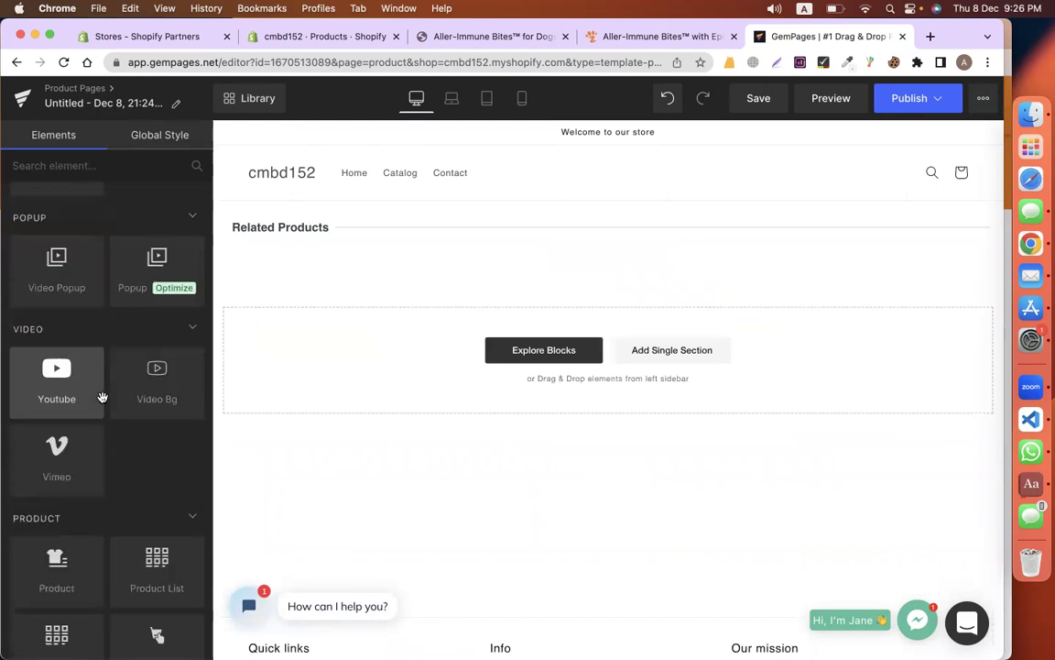
{"action": "scroll", "coordinate": [101, 396], "scroll_direction": "down", "scroll_amount": 3}
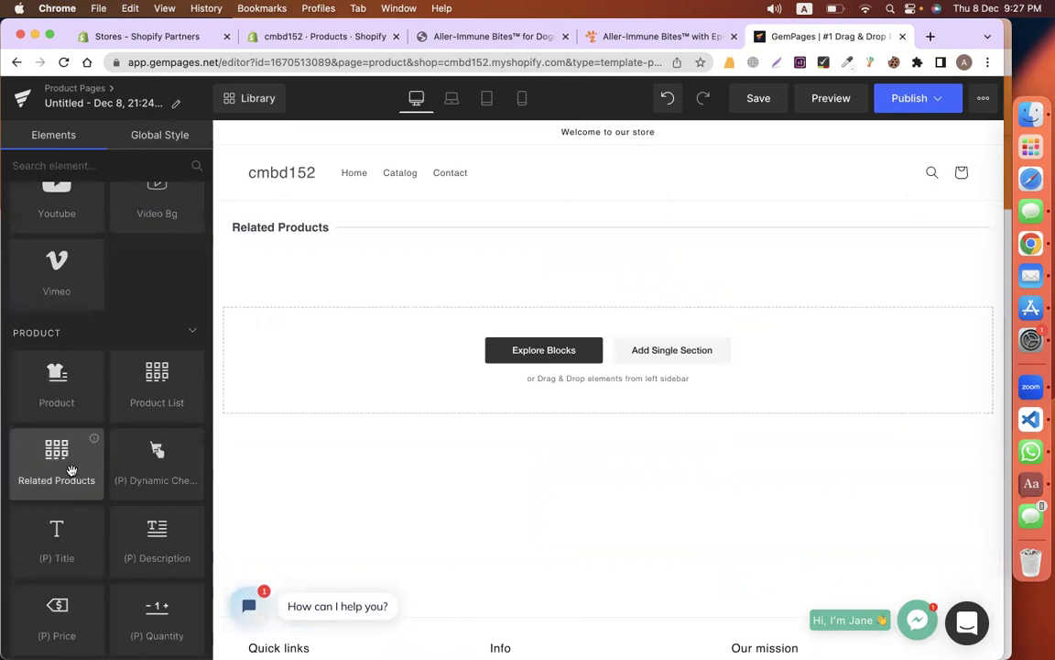
{"action": "left_click_drag", "start_coordinate": [79, 414], "coordinate": [360, 288]}
{"action": "right_click", "coordinate": [321, 227]}
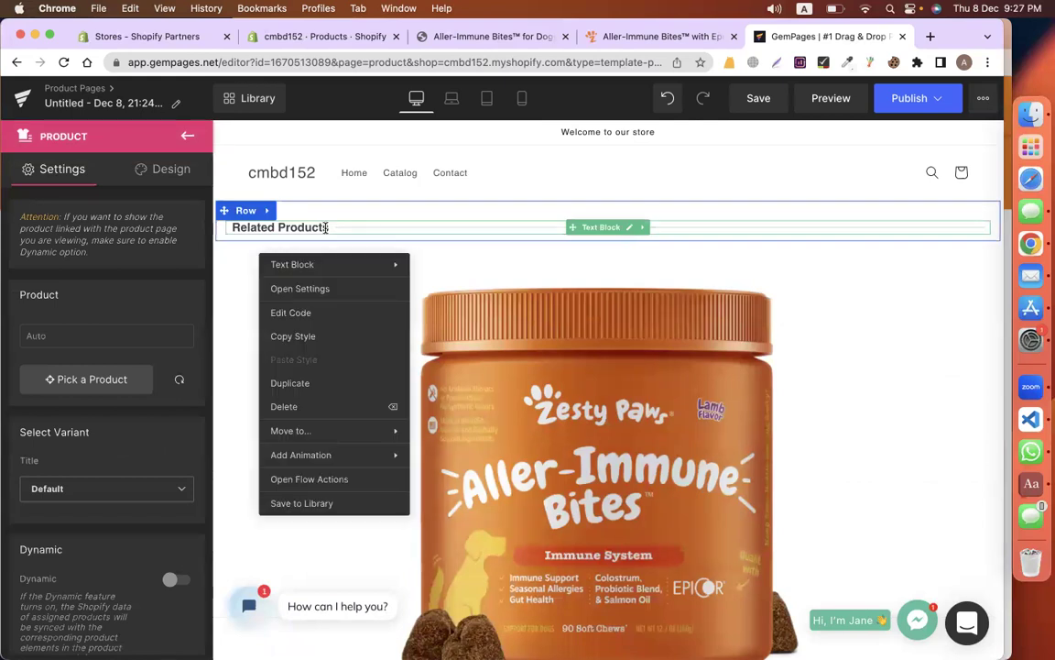
{"action": "right_click", "coordinate": [243, 214]}
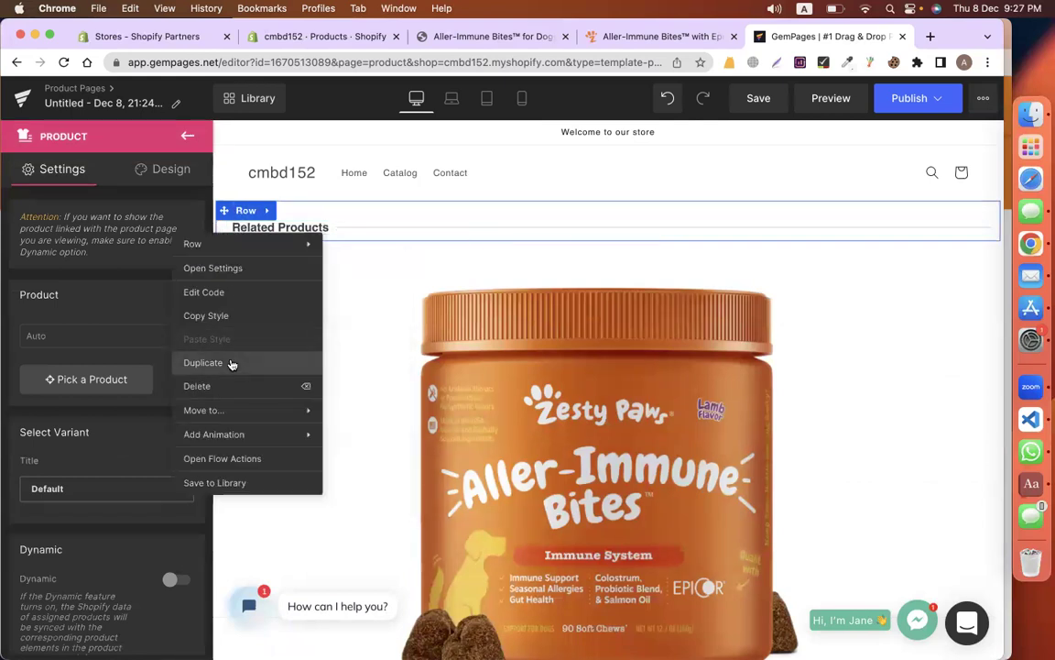
{"action": "left_click", "coordinate": [224, 386]}
{"action": "scroll", "coordinate": [412, 372], "scroll_direction": "down", "scroll_amount": 5}
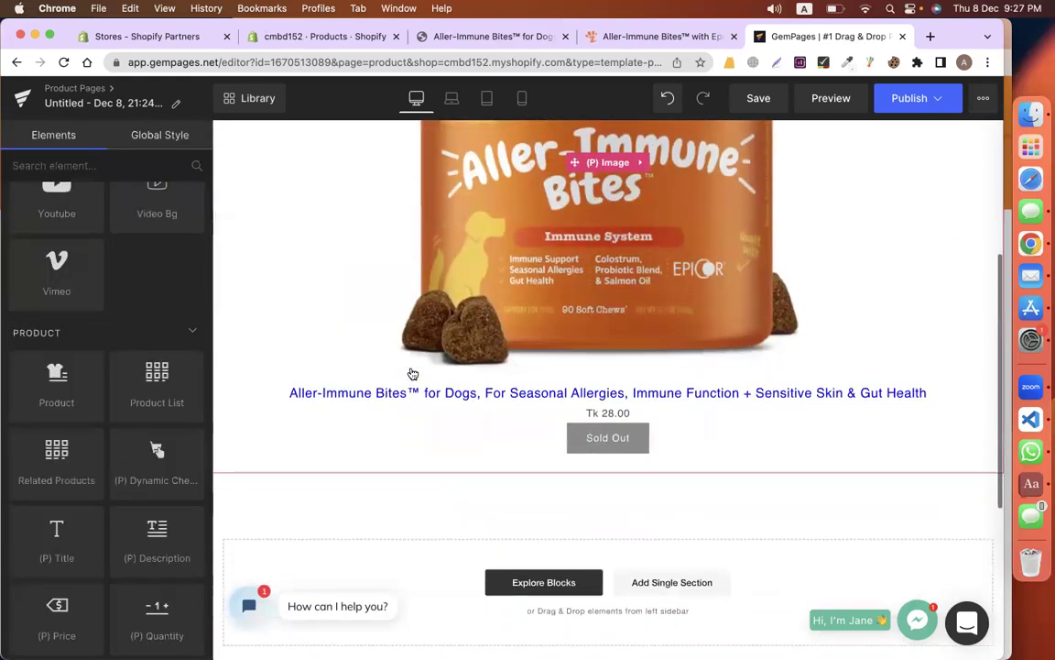
{"action": "scroll", "coordinate": [410, 372], "scroll_direction": "up", "scroll_amount": 4}
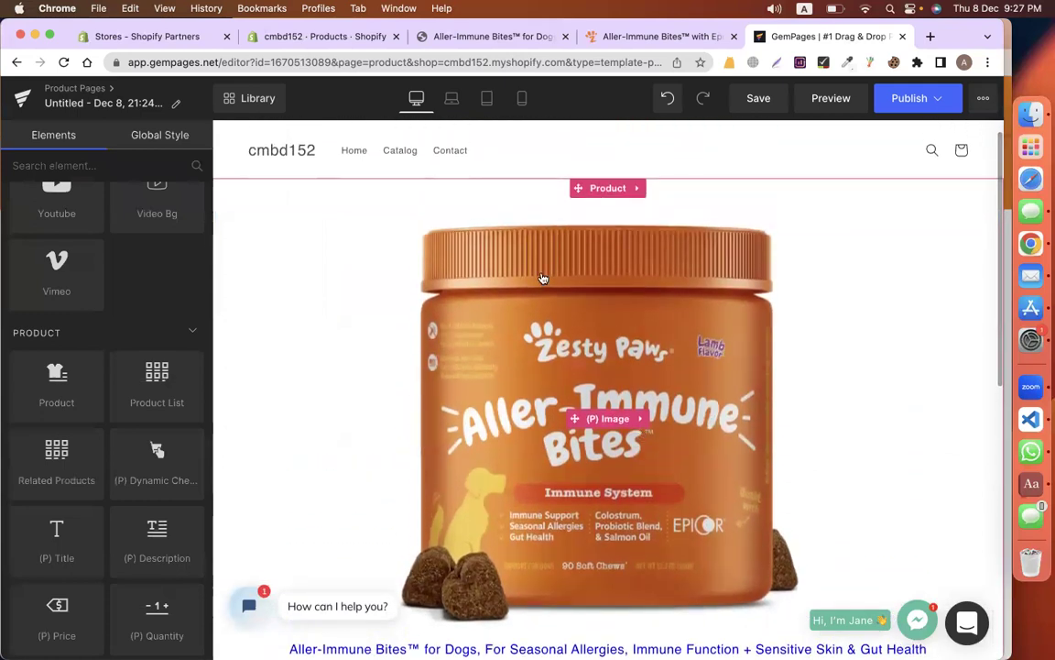
Review the new Product block's product picker and image settings without changing anything.
{"action": "left_click", "coordinate": [605, 188]}
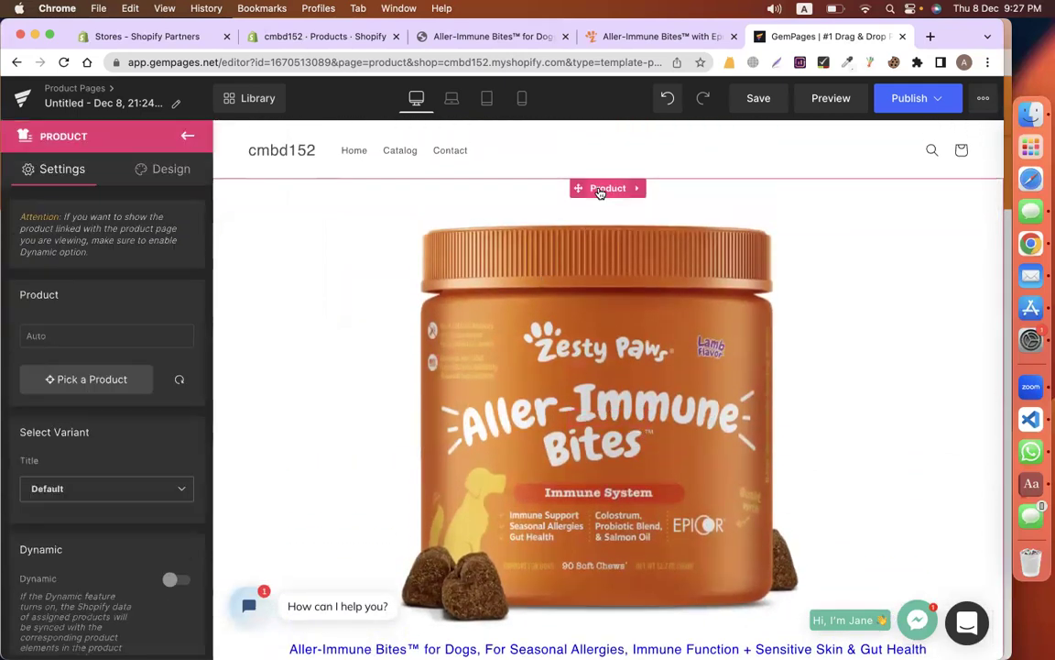
{"action": "left_click", "coordinate": [133, 386]}
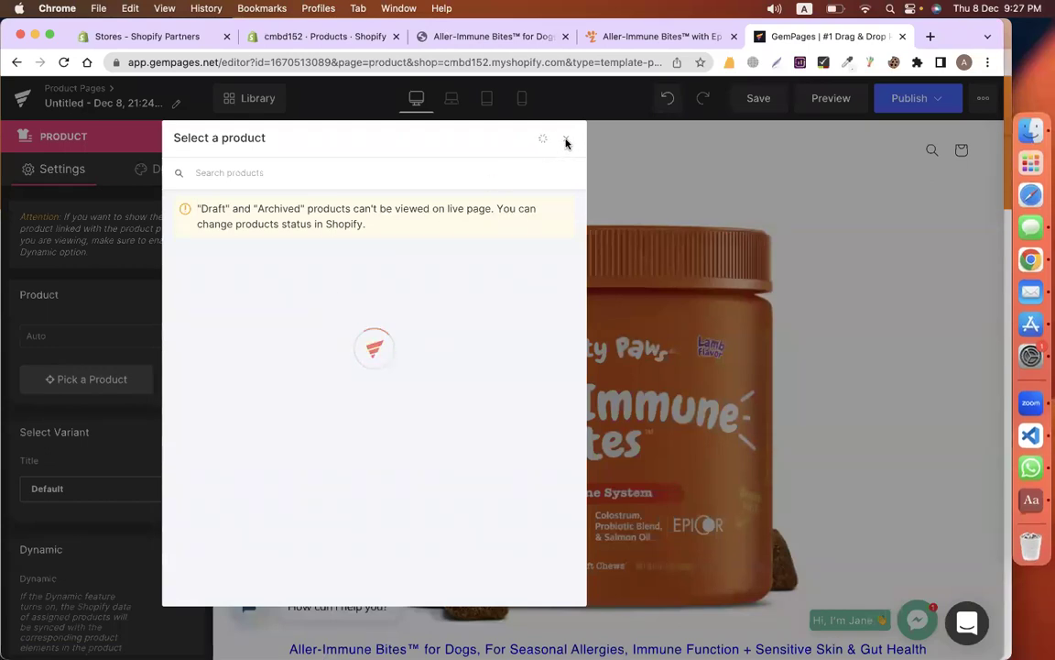
{"action": "left_click", "coordinate": [567, 141]}
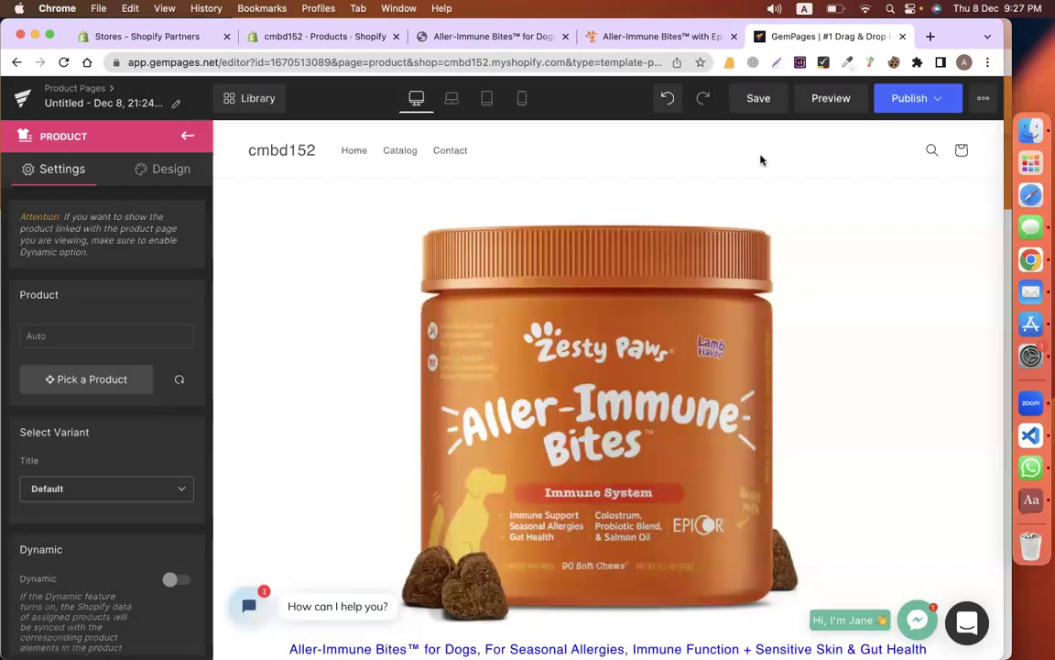
{"action": "left_click", "coordinate": [521, 467]}
{"action": "scroll", "coordinate": [520, 468], "scroll_direction": "down", "scroll_amount": 3}
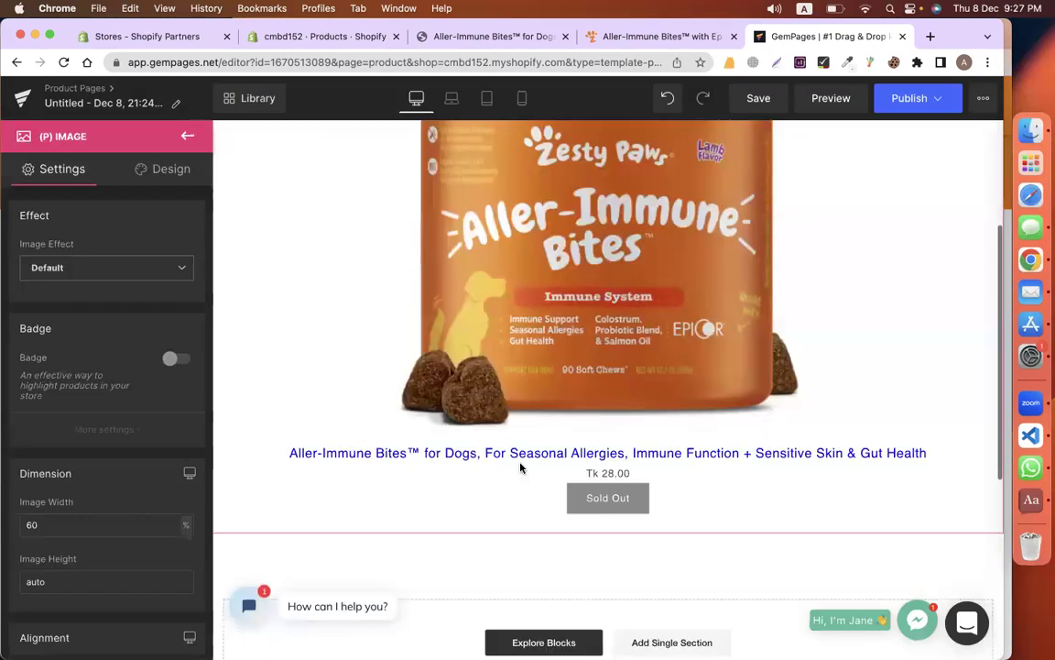
{"action": "left_click", "coordinate": [187, 136]}
{"action": "scroll", "coordinate": [462, 364], "scroll_direction": "down", "scroll_amount": 5}
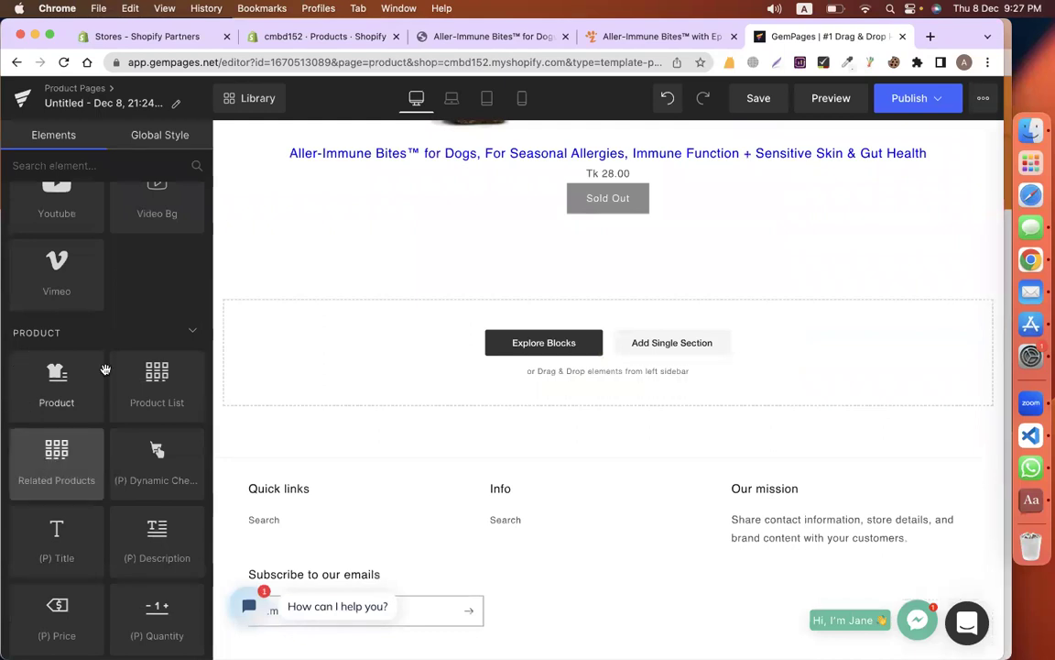
{"action": "scroll", "coordinate": [106, 369], "scroll_direction": "down", "scroll_amount": 2}
{"action": "scroll", "coordinate": [116, 306], "scroll_direction": "up", "scroll_amount": 10}
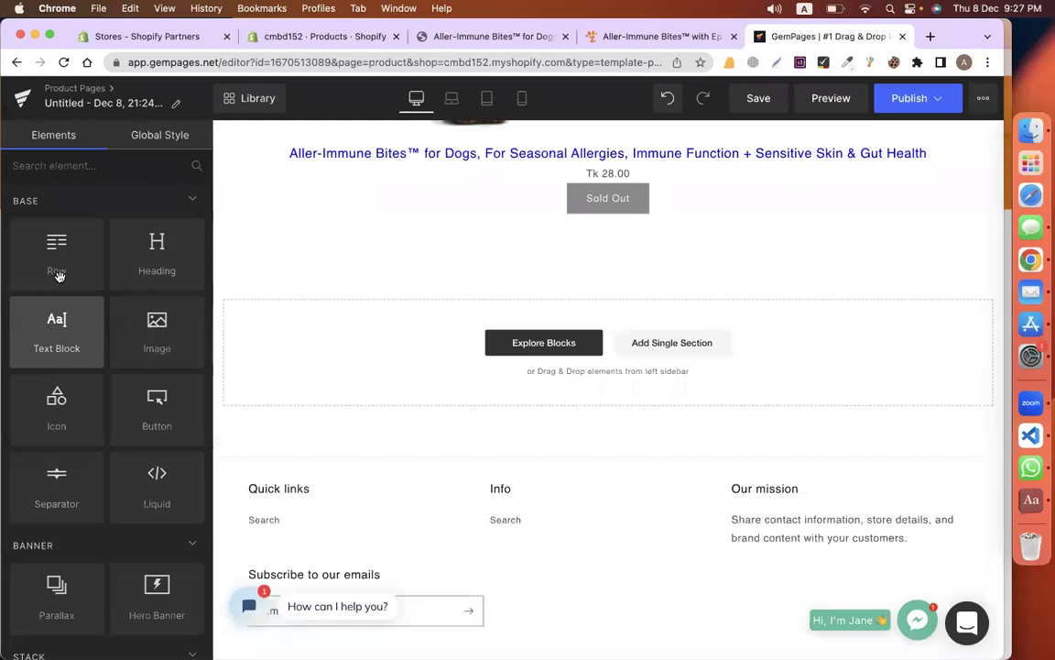
Add a new Row element below the Aller-Immune Bites product block.
{"action": "left_click_drag", "start_coordinate": [378, 321], "coordinate": [347, 367]}
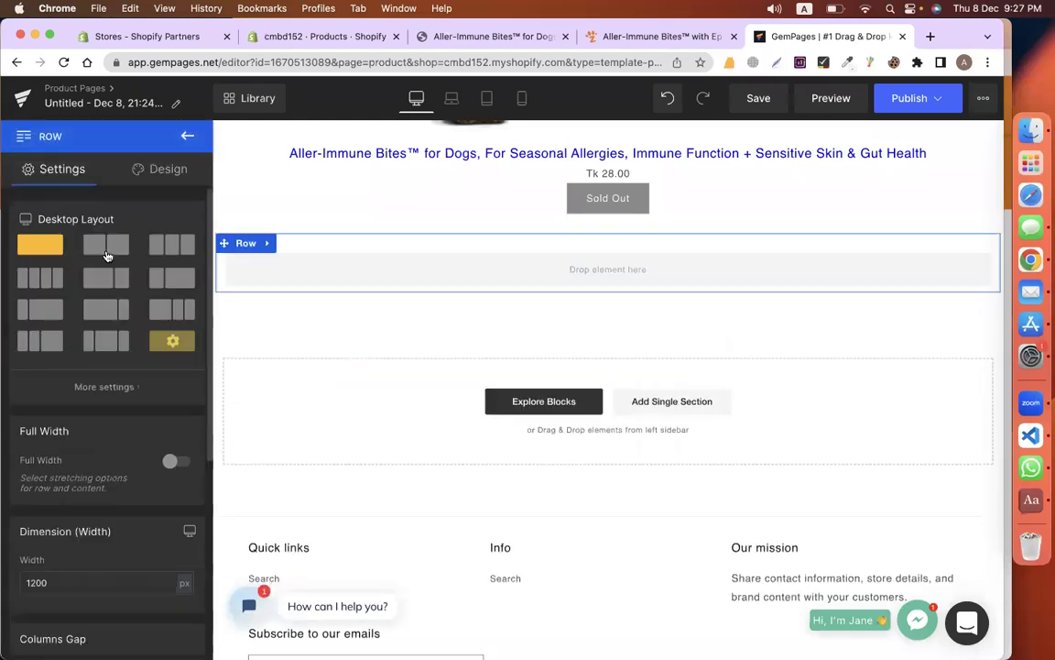
{"action": "scroll", "coordinate": [92, 423], "scroll_direction": "down", "scroll_amount": 5}
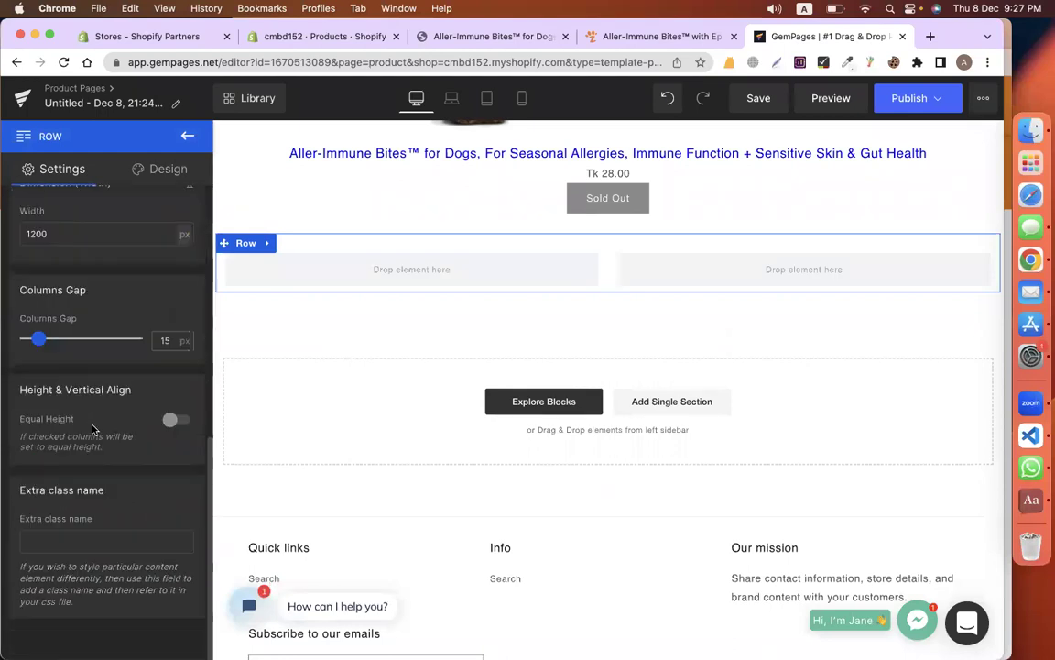
{"action": "scroll", "coordinate": [82, 382], "scroll_direction": "up", "scroll_amount": 5}
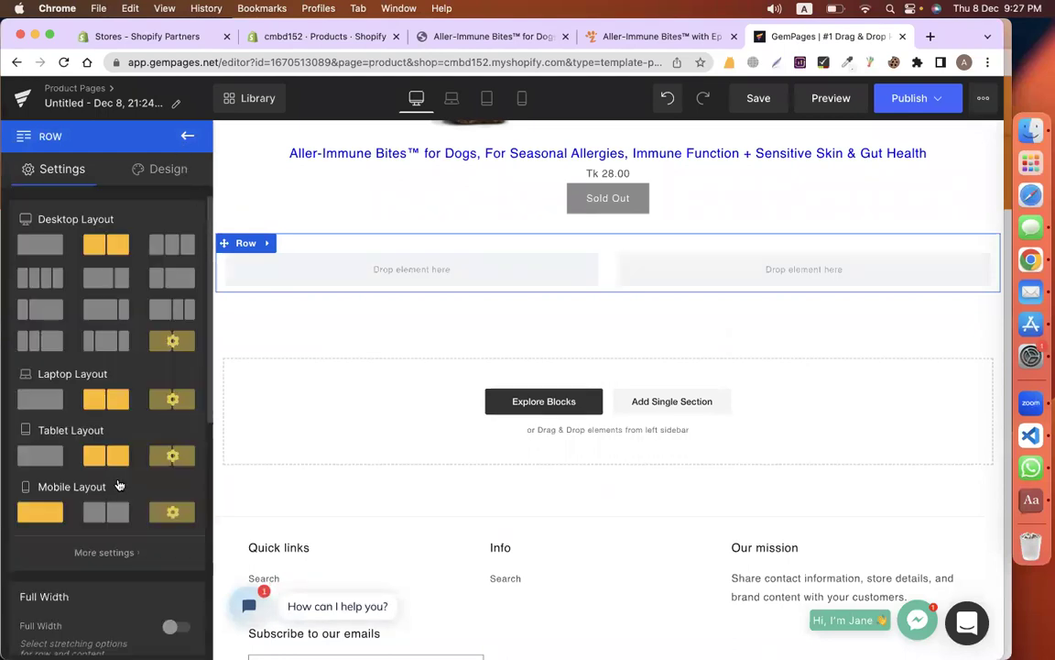
{"action": "key", "text": "Escape"}
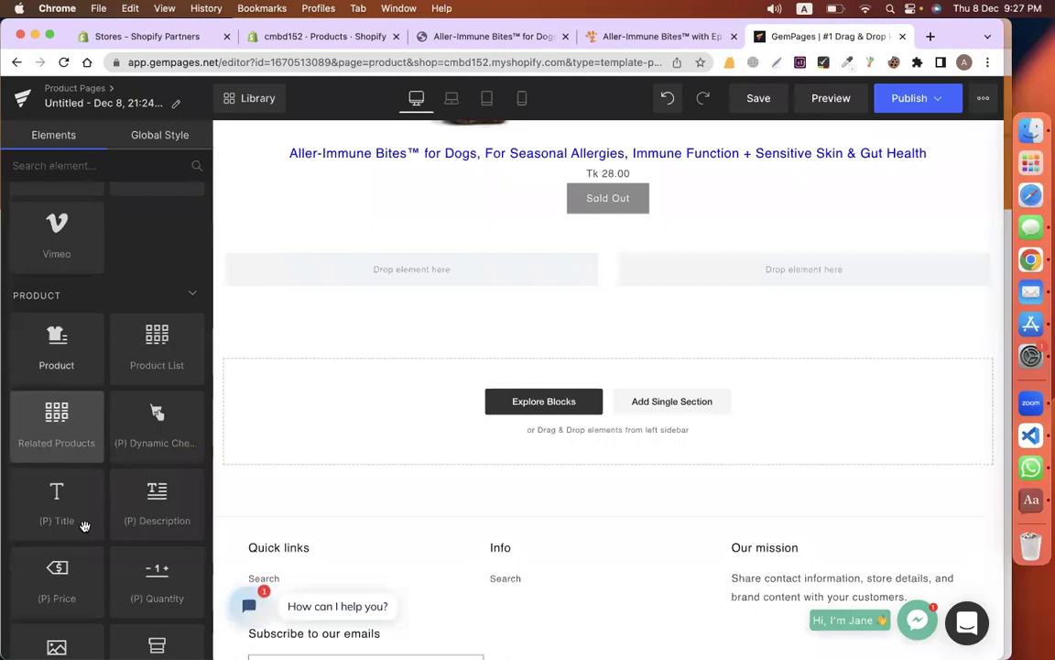
{"action": "scroll", "coordinate": [137, 422], "scroll_direction": "up", "scroll_amount": 3}
{"action": "scroll", "coordinate": [131, 386], "scroll_direction": "down", "scroll_amount": 1}
{"action": "scroll", "coordinate": [131, 386], "scroll_direction": "down", "scroll_amount": 2}
Drop a Product block into the row's left column, then delete that extra Product block.
{"action": "left_click_drag", "start_coordinate": [69, 510], "coordinate": [372, 269]}
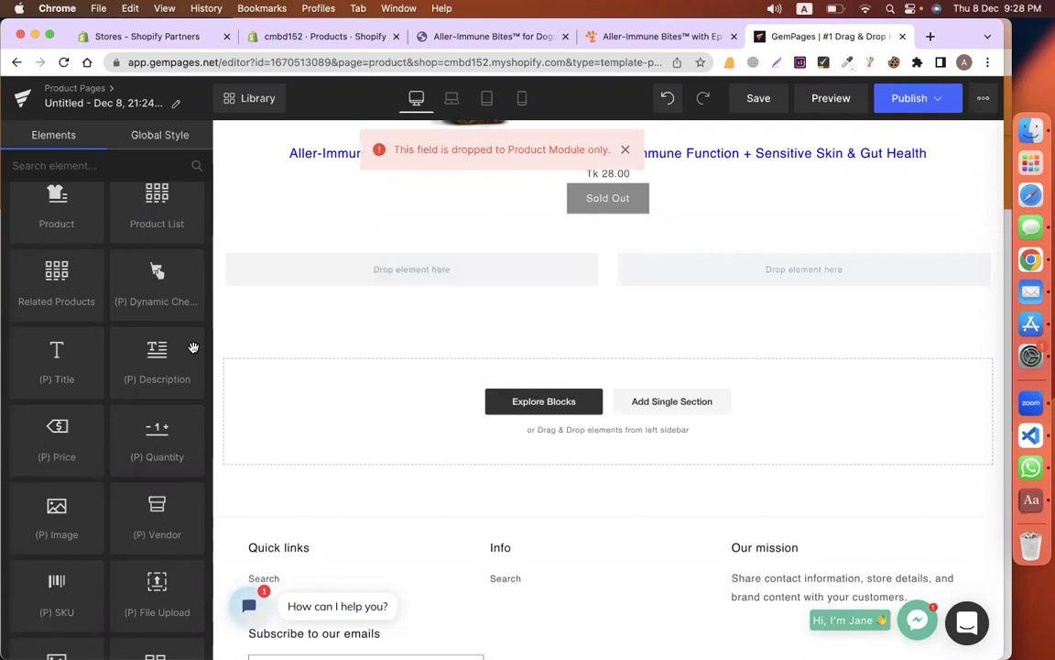
{"action": "scroll", "coordinate": [193, 347], "scroll_direction": "up", "scroll_amount": 3}
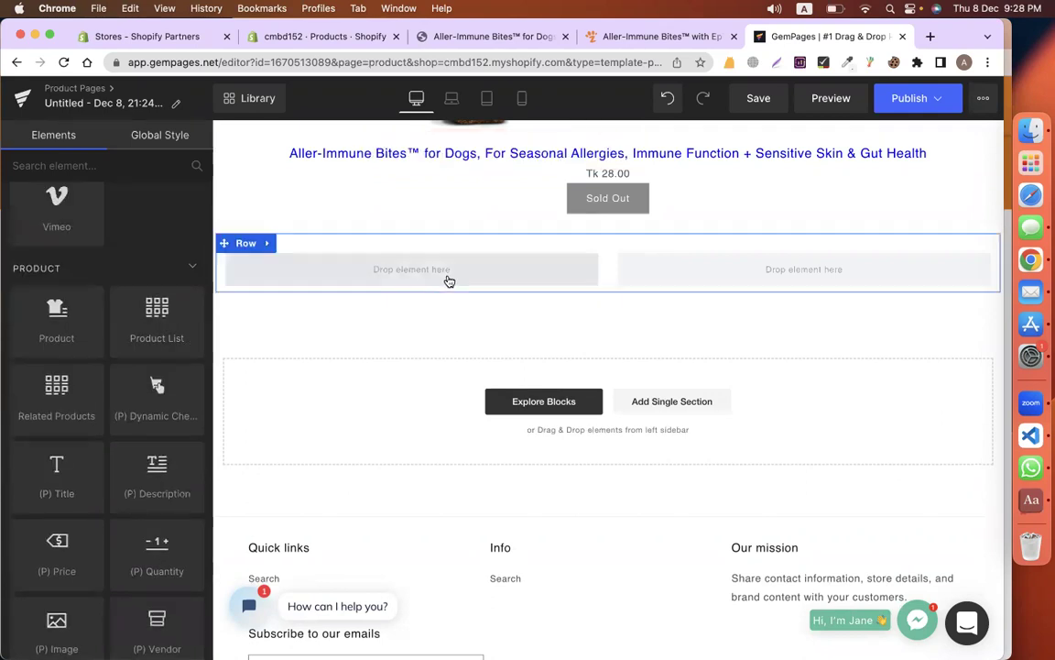
{"action": "left_click_drag", "start_coordinate": [68, 302], "coordinate": [500, 243]}
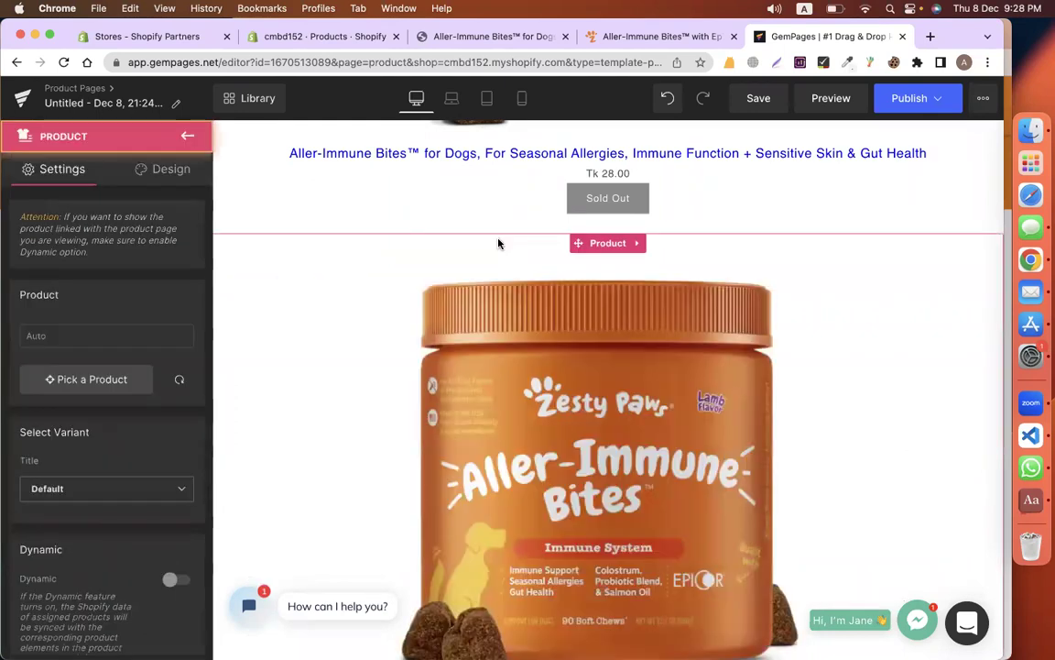
{"action": "left_click", "coordinate": [614, 253]}
{"action": "right_click", "coordinate": [615, 252]}
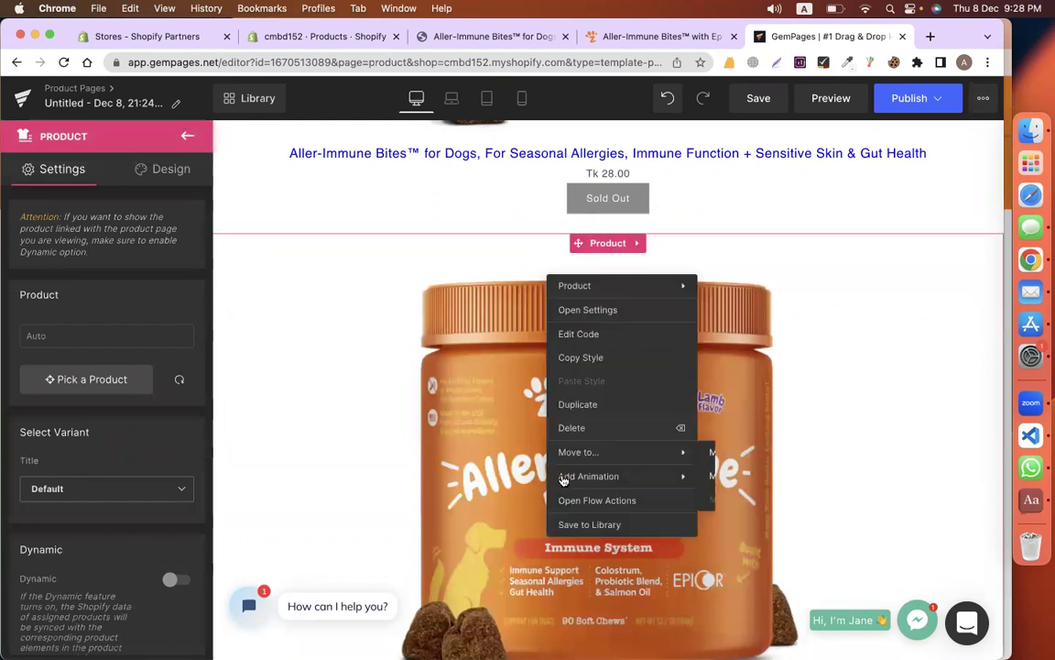
{"action": "left_click", "coordinate": [570, 428]}
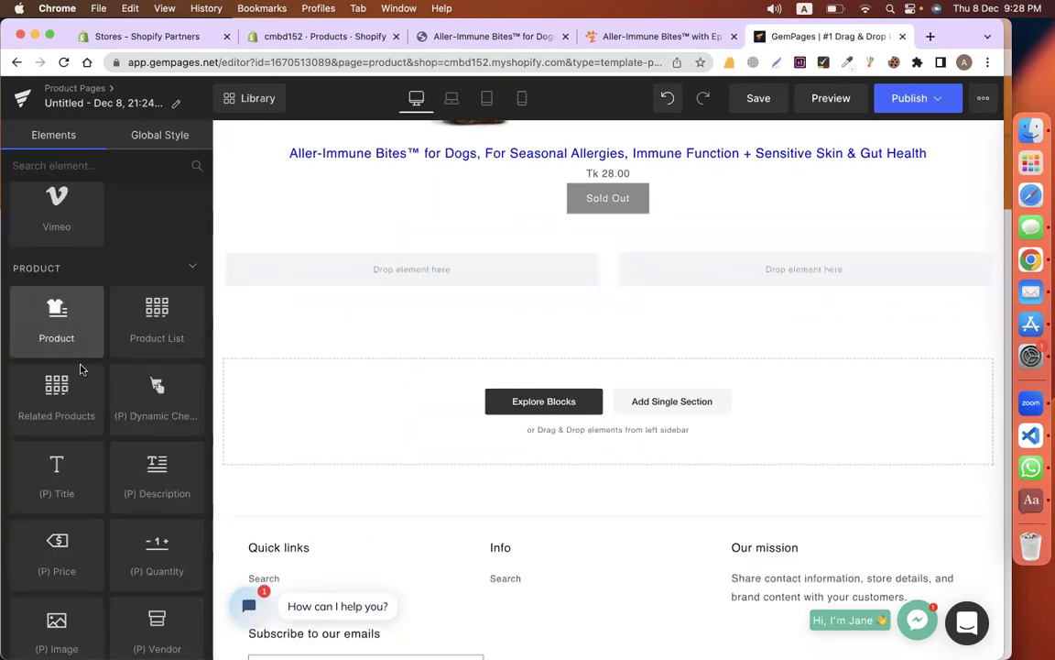
{"action": "scroll", "coordinate": [54, 559], "scroll_direction": "down", "scroll_amount": 3}
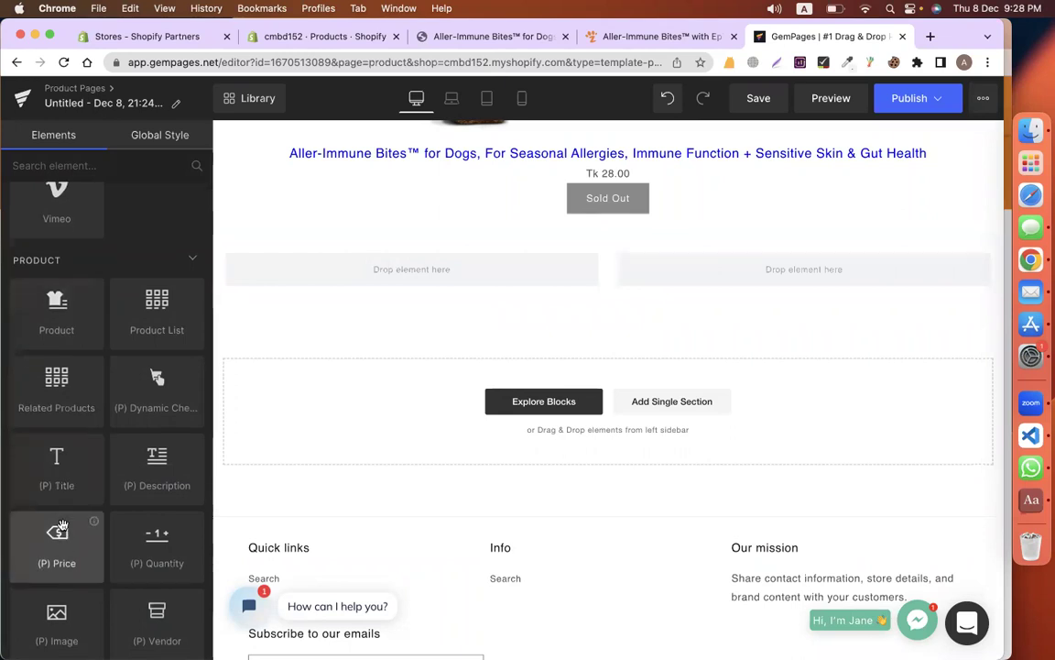
Drag the product image element into the row's left column.
{"action": "left_click_drag", "start_coordinate": [57, 591], "coordinate": [347, 265]}
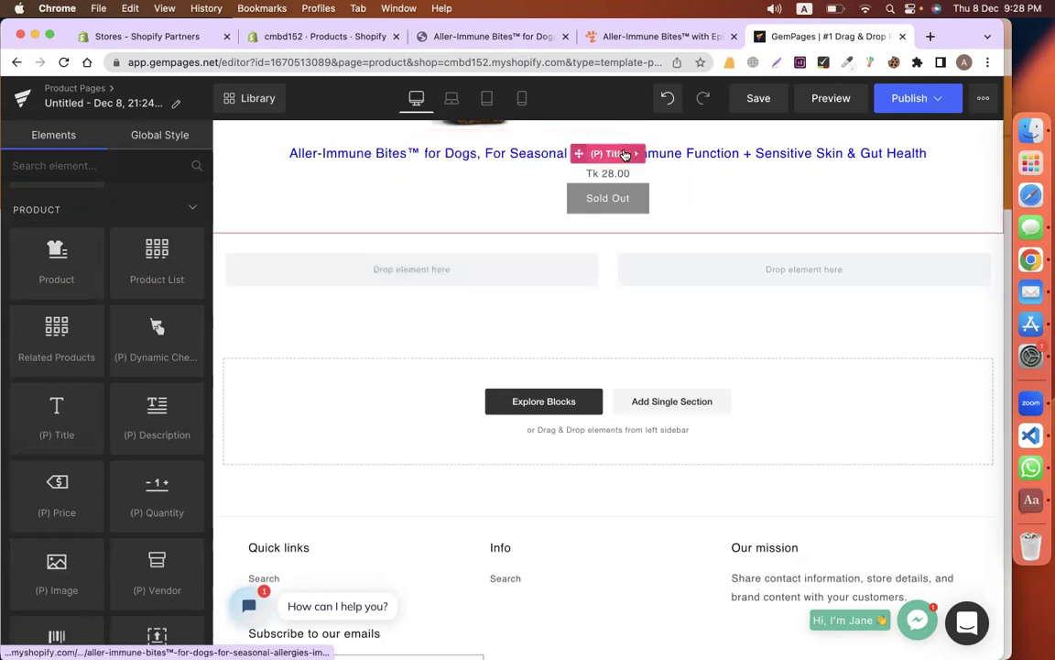
{"action": "scroll", "coordinate": [103, 415], "scroll_direction": "down", "scroll_amount": 5}
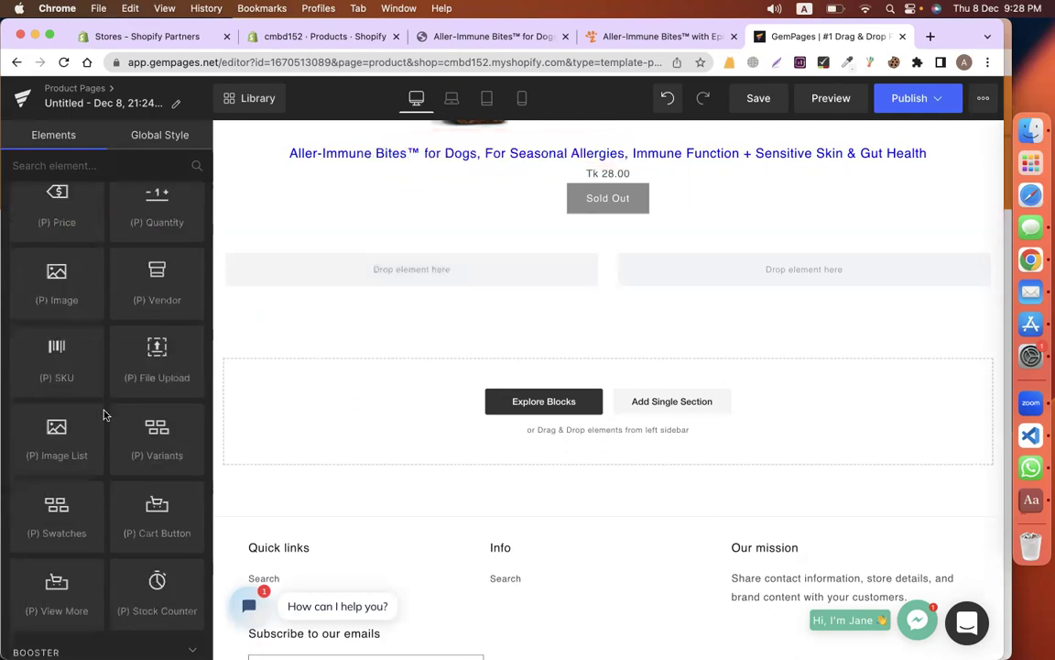
{"action": "scroll", "coordinate": [104, 415], "scroll_direction": "down", "scroll_amount": 3}
{"action": "scroll", "coordinate": [104, 415], "scroll_direction": "up", "scroll_amount": 9}
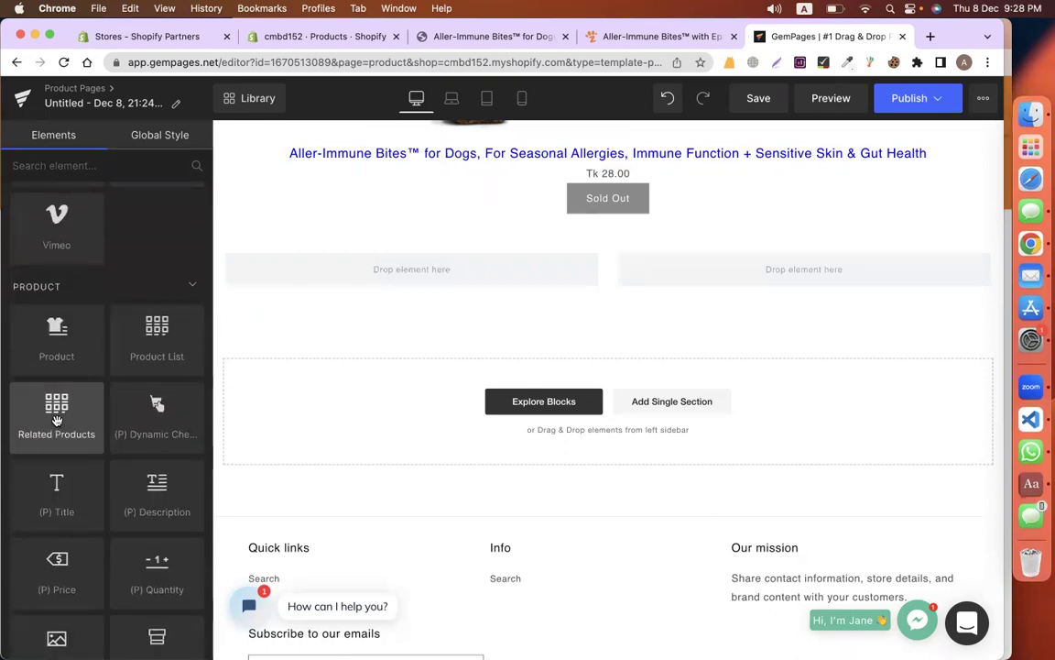
{"action": "scroll", "coordinate": [57, 420], "scroll_direction": "up", "scroll_amount": 3}
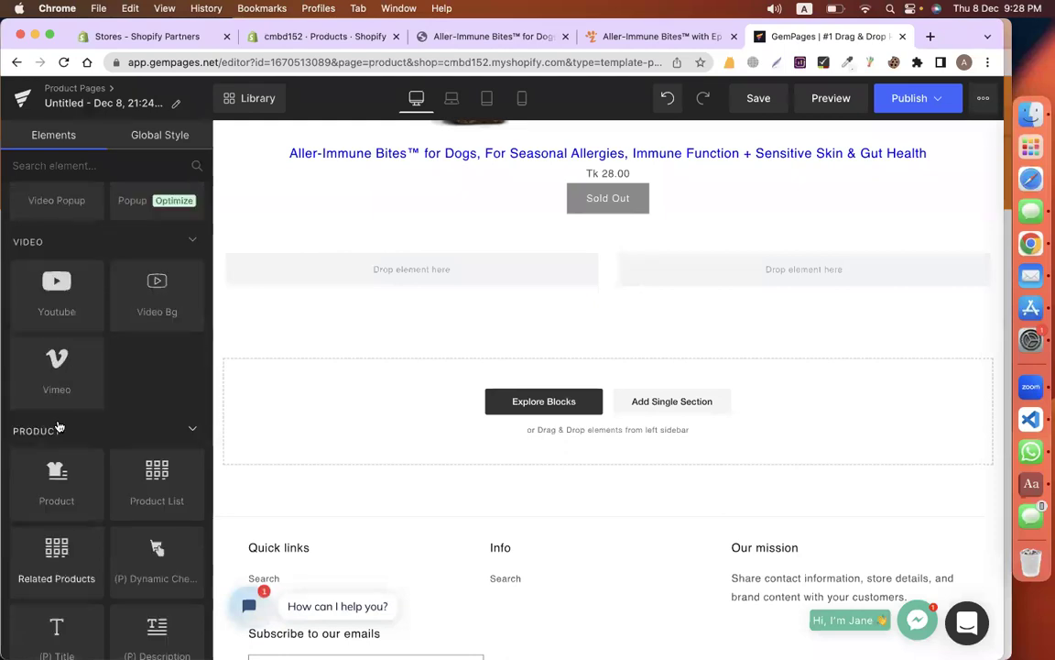
{"action": "scroll", "coordinate": [57, 420], "scroll_direction": "down", "scroll_amount": 10}
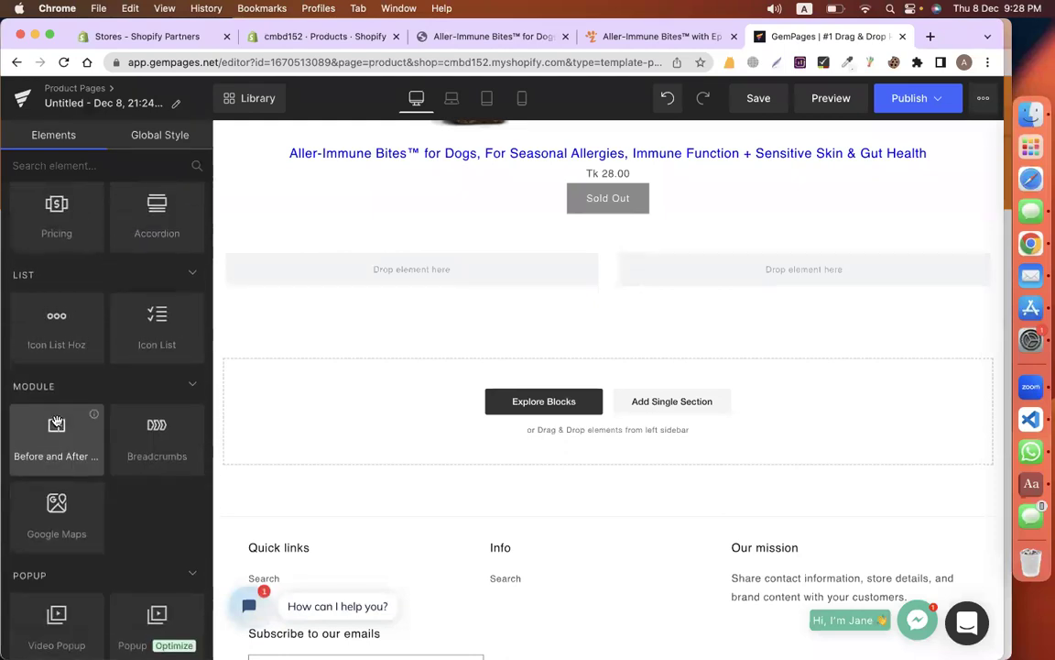
{"action": "scroll", "coordinate": [57, 366], "scroll_direction": "up", "scroll_amount": 10}
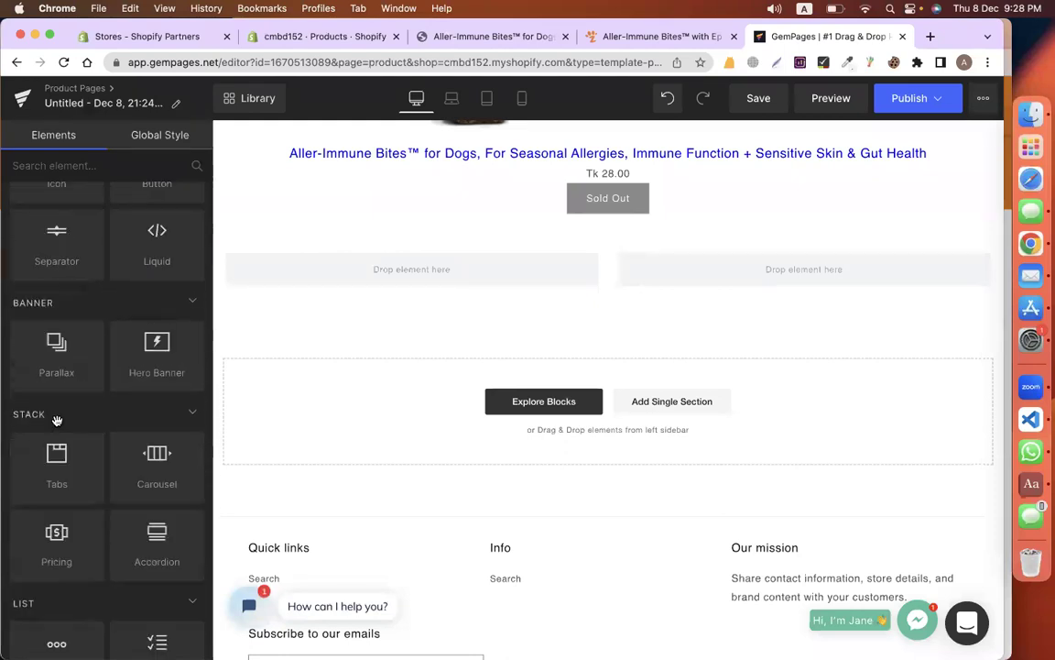
Search the elements for 'pro' and drop a Product element onto the page.
{"action": "left_click", "coordinate": [68, 165]}
{"action": "type", "text": "prod"}
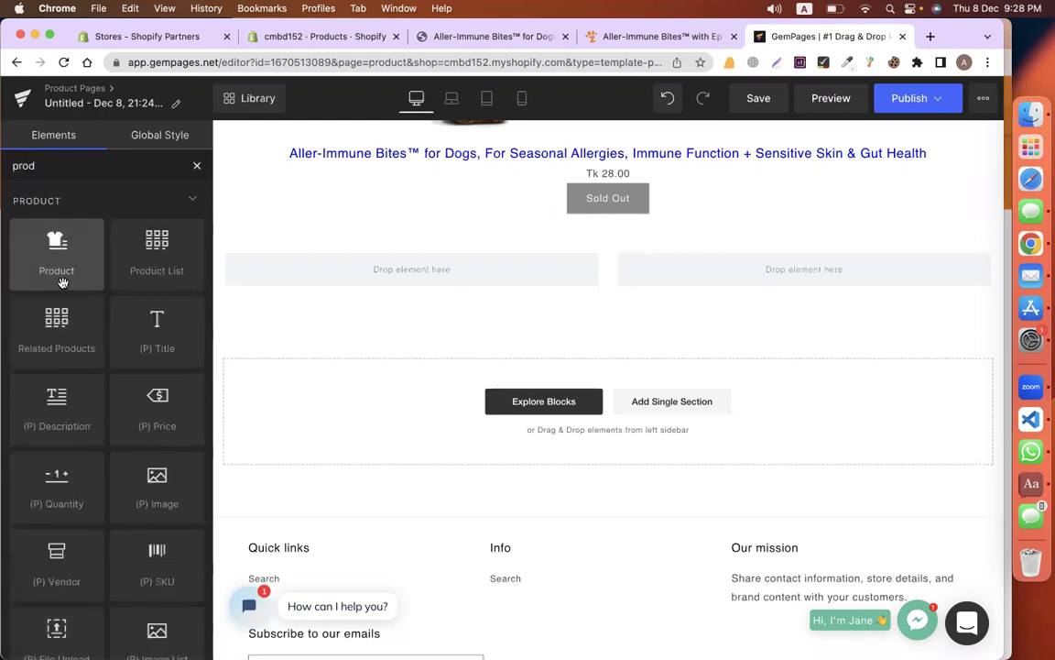
{"action": "scroll", "coordinate": [128, 470], "scroll_direction": "down", "scroll_amount": 1}
{"action": "scroll", "coordinate": [128, 470], "scroll_direction": "down", "scroll_amount": 3}
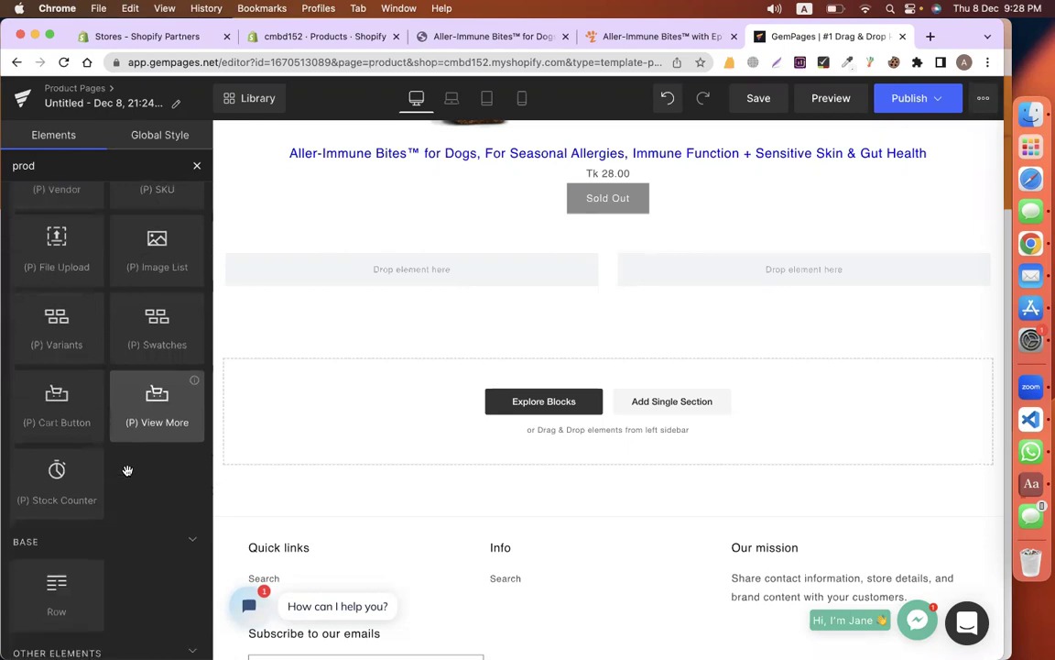
{"action": "scroll", "coordinate": [127, 470], "scroll_direction": "up", "scroll_amount": 3}
{"action": "scroll", "coordinate": [127, 470], "scroll_direction": "up", "scroll_amount": 2}
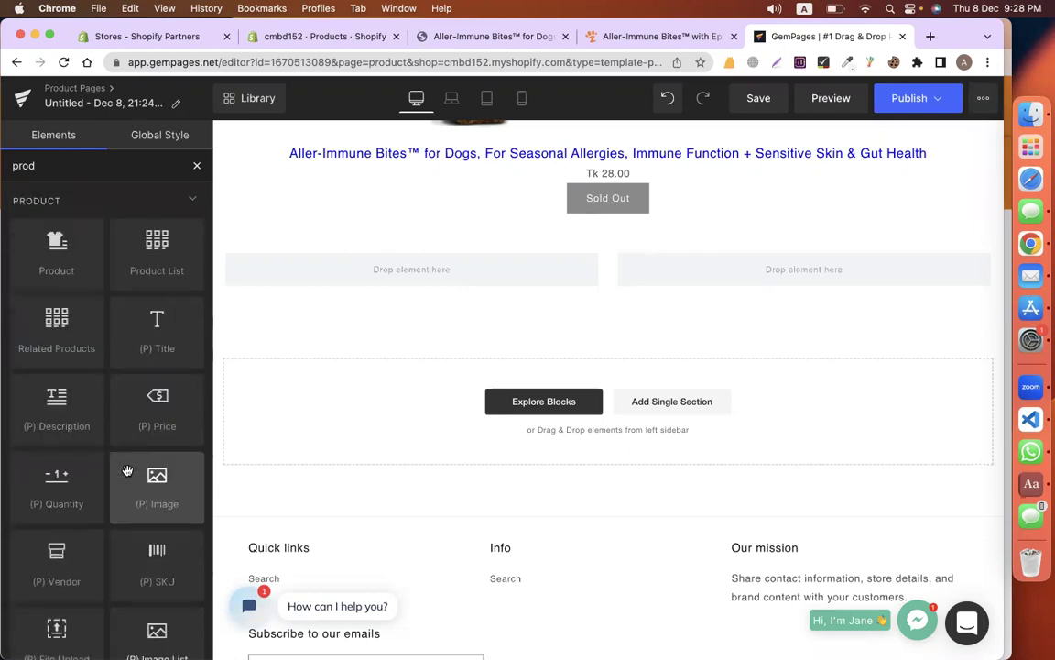
{"action": "left_click_drag", "start_coordinate": [45, 253], "coordinate": [535, 285]}
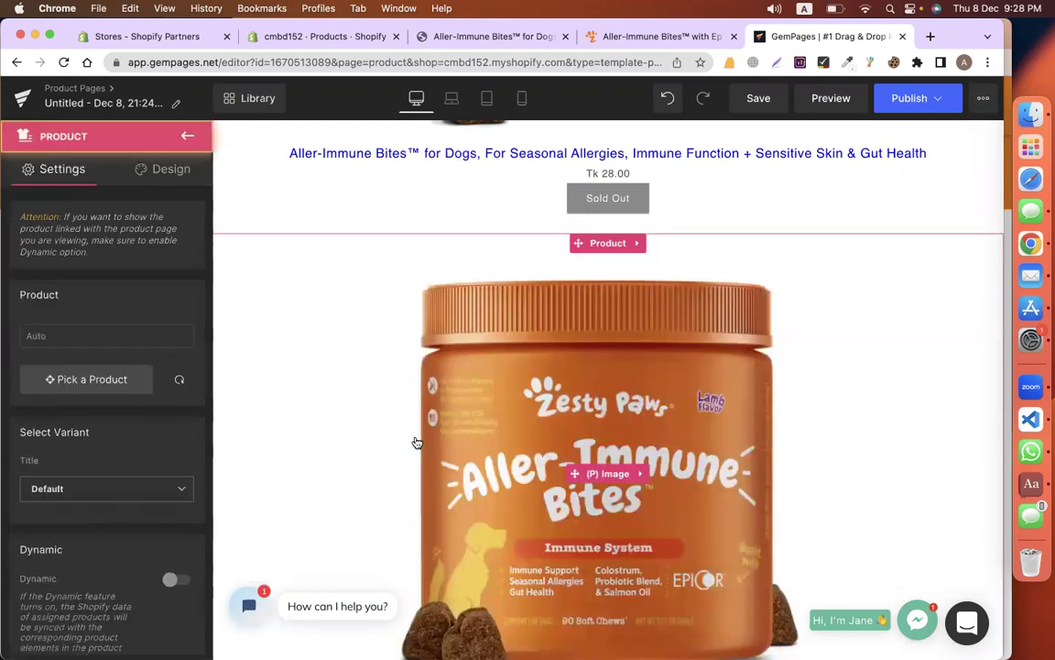
Link the Product block to Aller-Immune Bites™ for Dogs and select the duplicate block.
{"action": "scroll", "coordinate": [417, 442], "scroll_direction": "down", "scroll_amount": 3}
{"action": "scroll", "coordinate": [526, 307], "scroll_direction": "down", "scroll_amount": 2}
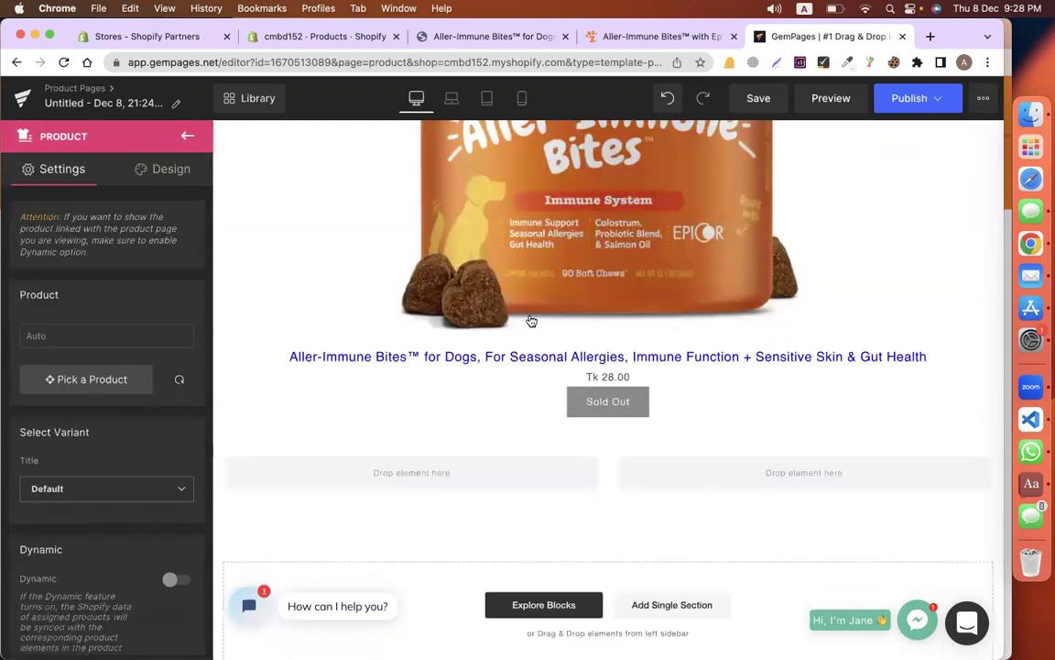
{"action": "left_click", "coordinate": [108, 381]}
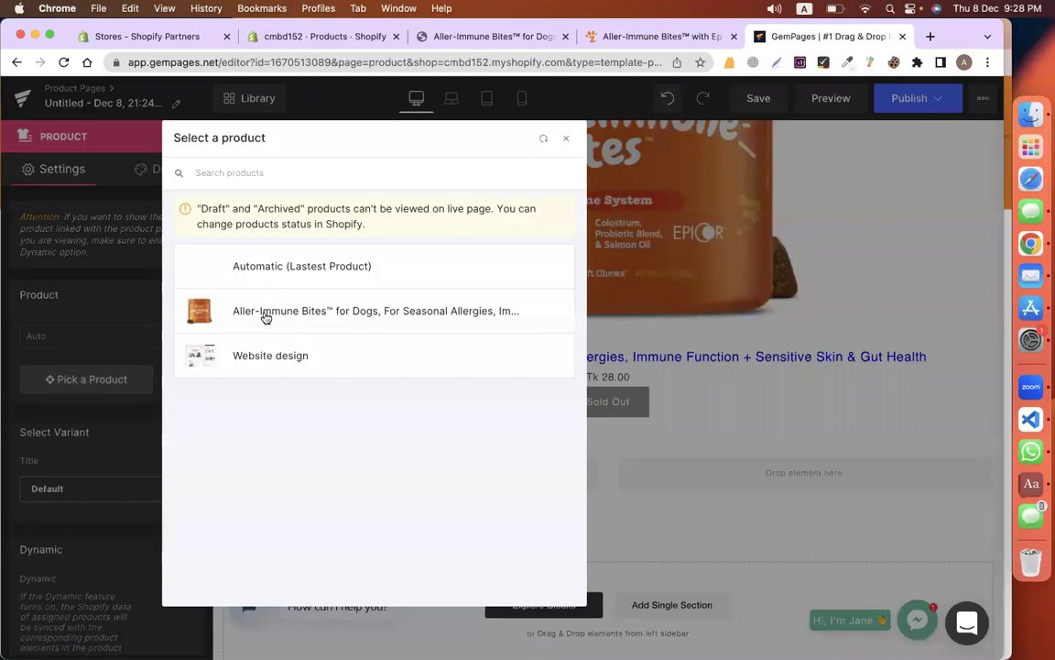
{"action": "left_click", "coordinate": [265, 313]}
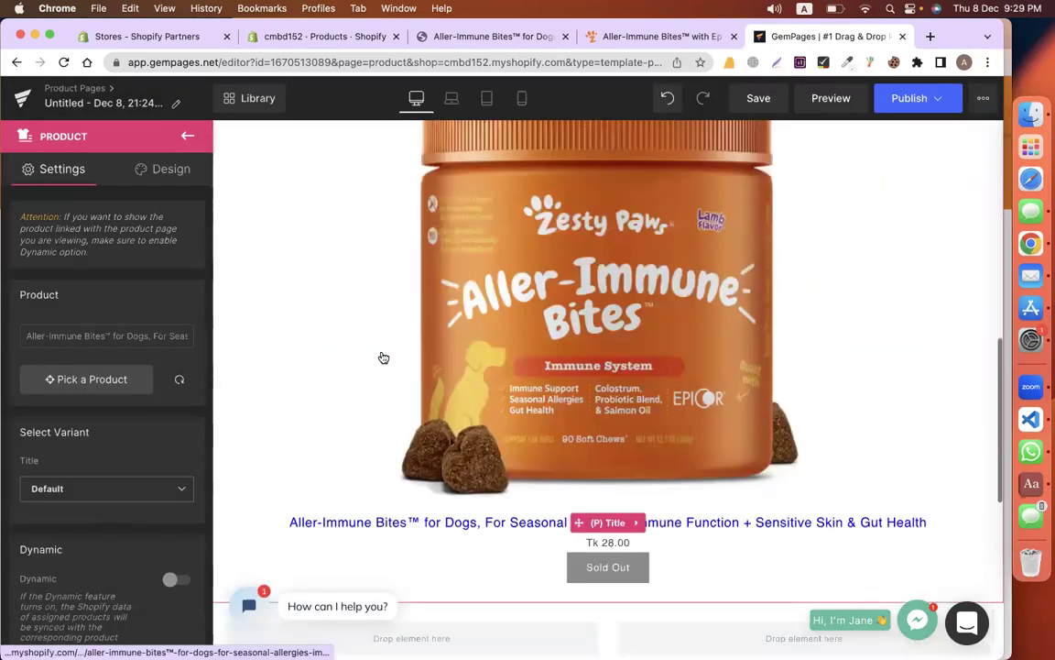
{"action": "scroll", "coordinate": [383, 357], "scroll_direction": "up", "scroll_amount": 4}
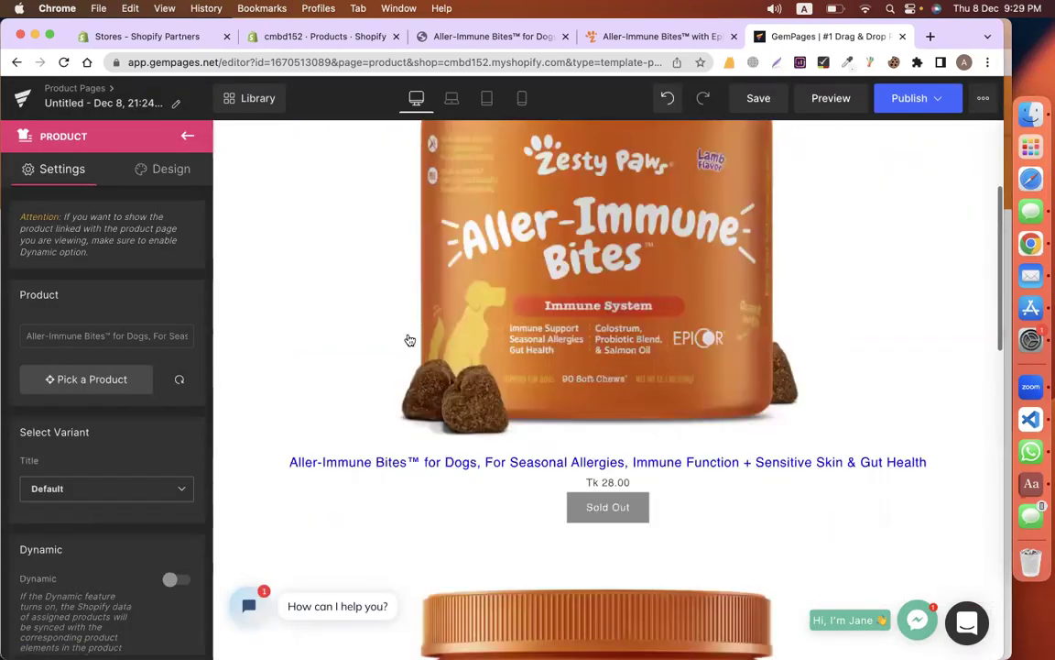
{"action": "scroll", "coordinate": [410, 340], "scroll_direction": "up", "scroll_amount": 3}
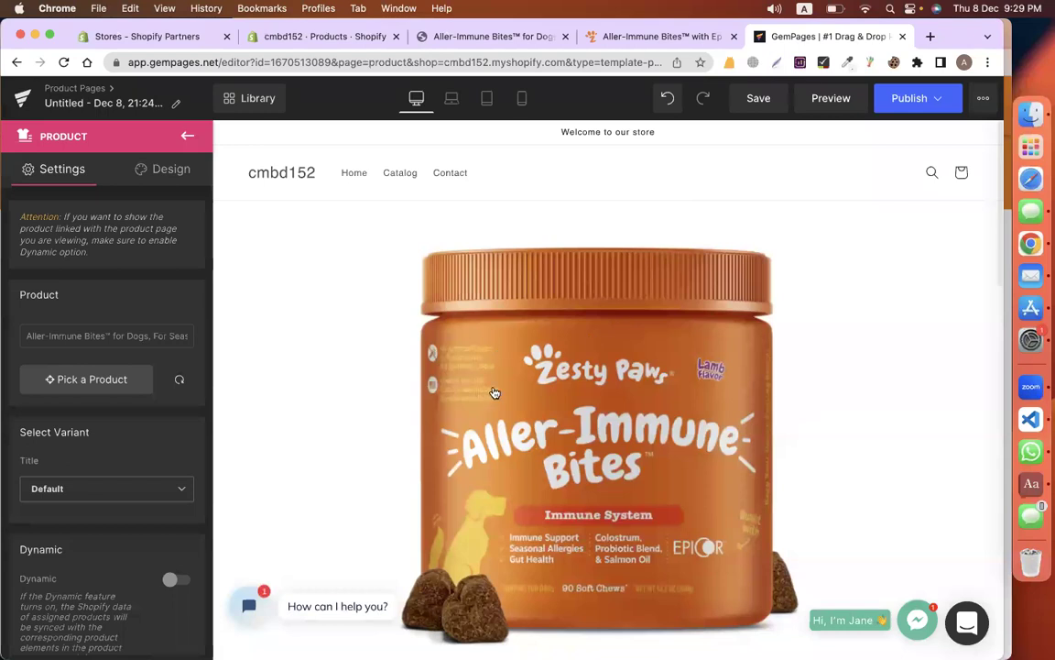
{"action": "left_click", "coordinate": [605, 330]}
{"action": "scroll", "coordinate": [605, 330], "scroll_direction": "up", "scroll_amount": 1}
Delete both the duplicate and the remaining Product blocks.
{"action": "right_click", "coordinate": [605, 325]}
{"action": "left_click", "coordinate": [579, 509]}
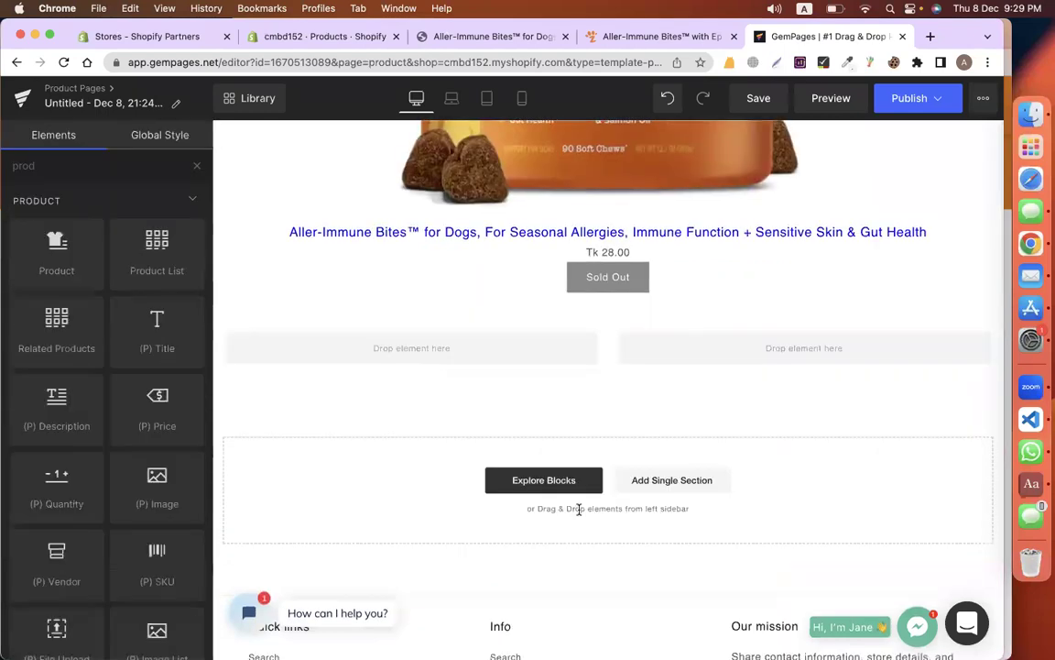
{"action": "scroll", "coordinate": [552, 379], "scroll_direction": "up", "scroll_amount": 5}
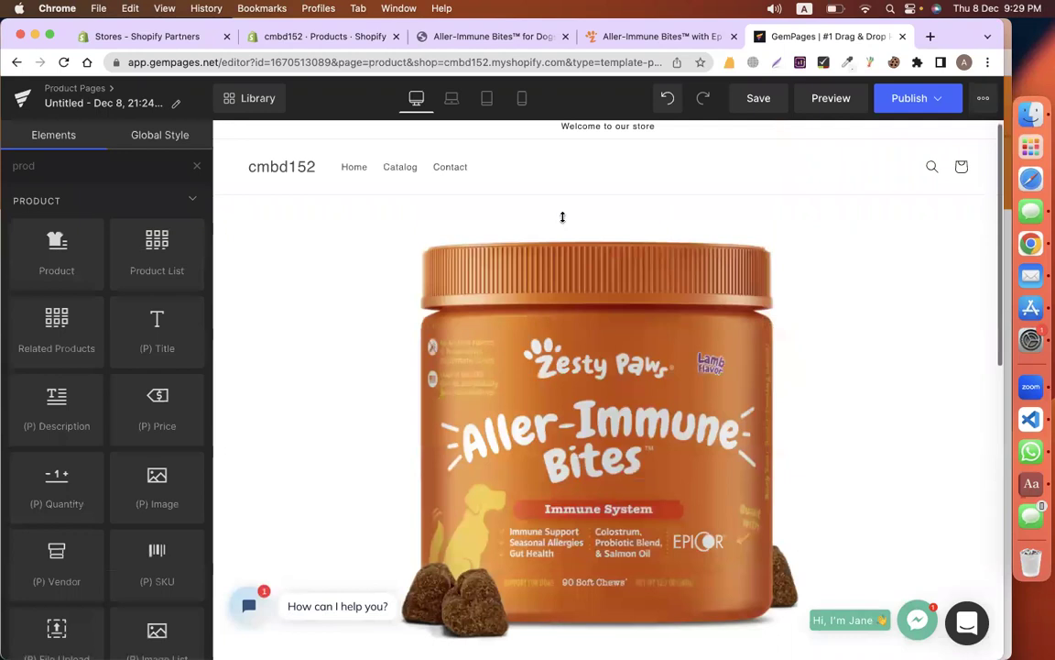
{"action": "left_click", "coordinate": [562, 217]}
{"action": "right_click", "coordinate": [607, 236]}
{"action": "left_click", "coordinate": [587, 387]}
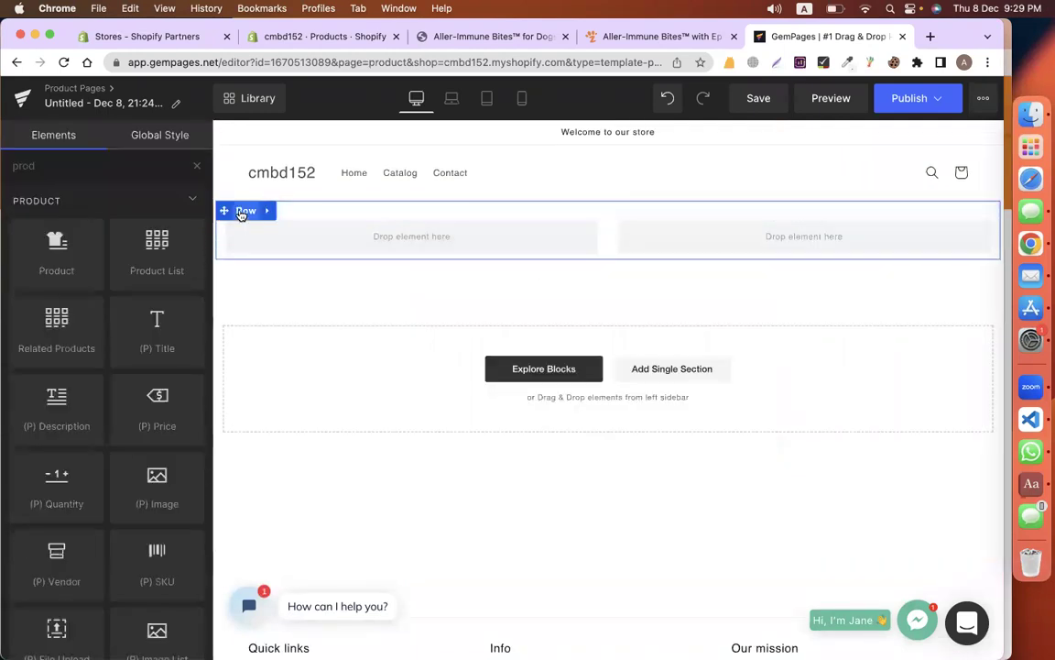
Delete the empty row left on the canvas.
{"action": "left_click", "coordinate": [242, 213]}
{"action": "left_click", "coordinate": [228, 389]}
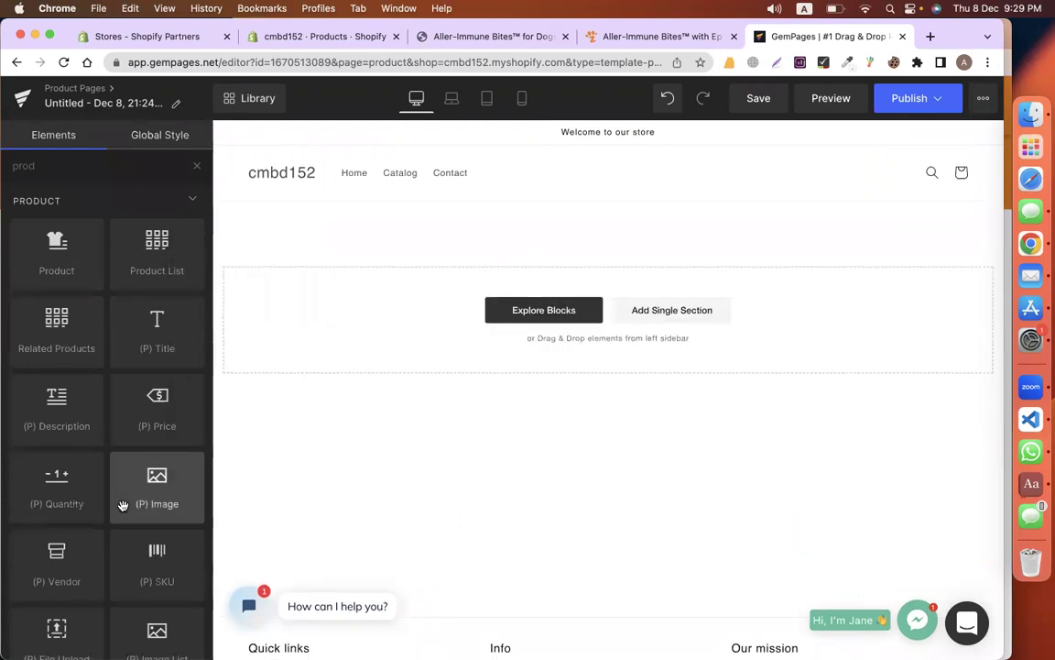
{"action": "scroll", "coordinate": [146, 499], "scroll_direction": "down", "scroll_amount": 5}
{"action": "scroll", "coordinate": [124, 464], "scroll_direction": "up", "scroll_amount": 5}
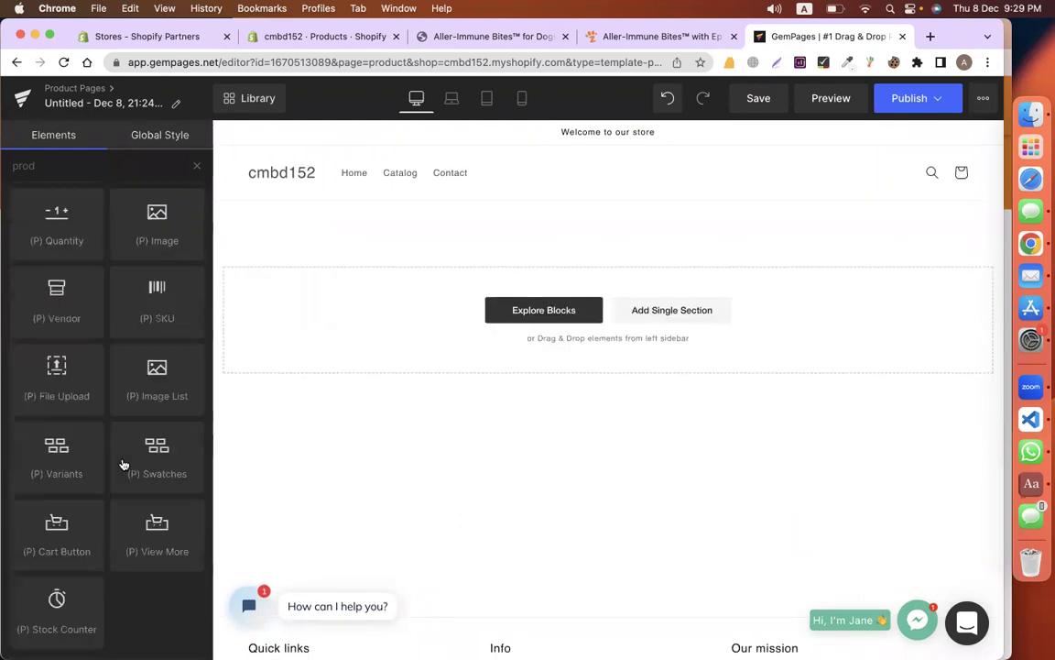
{"action": "scroll", "coordinate": [165, 344], "scroll_direction": "up", "scroll_amount": 2}
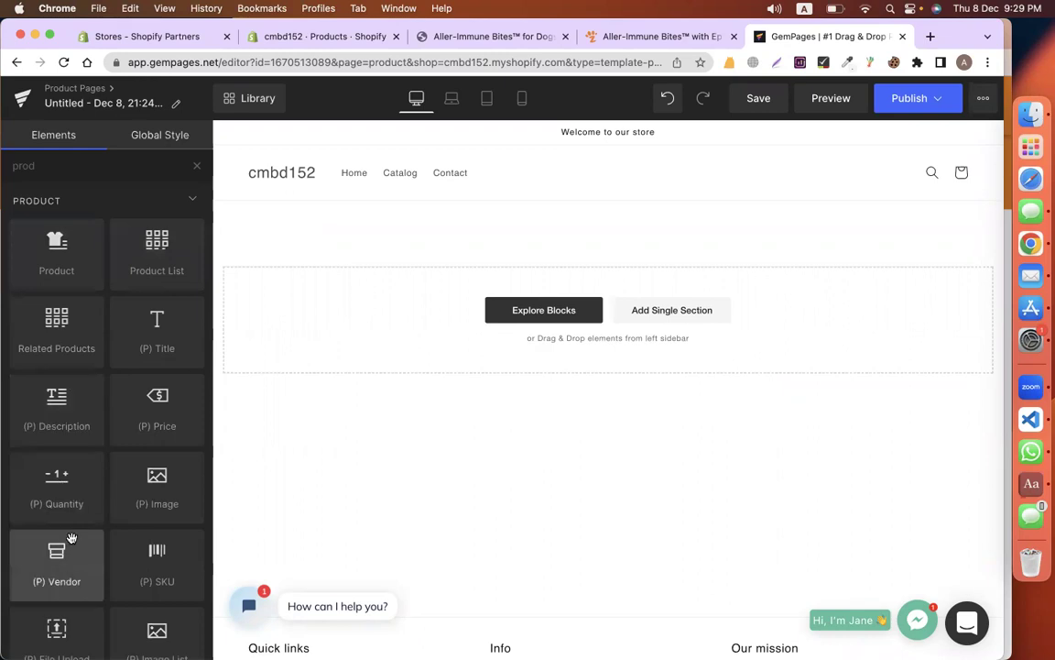
{"action": "scroll", "coordinate": [70, 536], "scroll_direction": "down", "scroll_amount": 3}
{"action": "scroll", "coordinate": [110, 549], "scroll_direction": "up", "scroll_amount": 2}
Dismiss the 'Product Module only' warning after a refused (P) Image drop, then browse ready-made blocks.
{"action": "left_click_drag", "start_coordinate": [156, 445], "coordinate": [417, 249]}
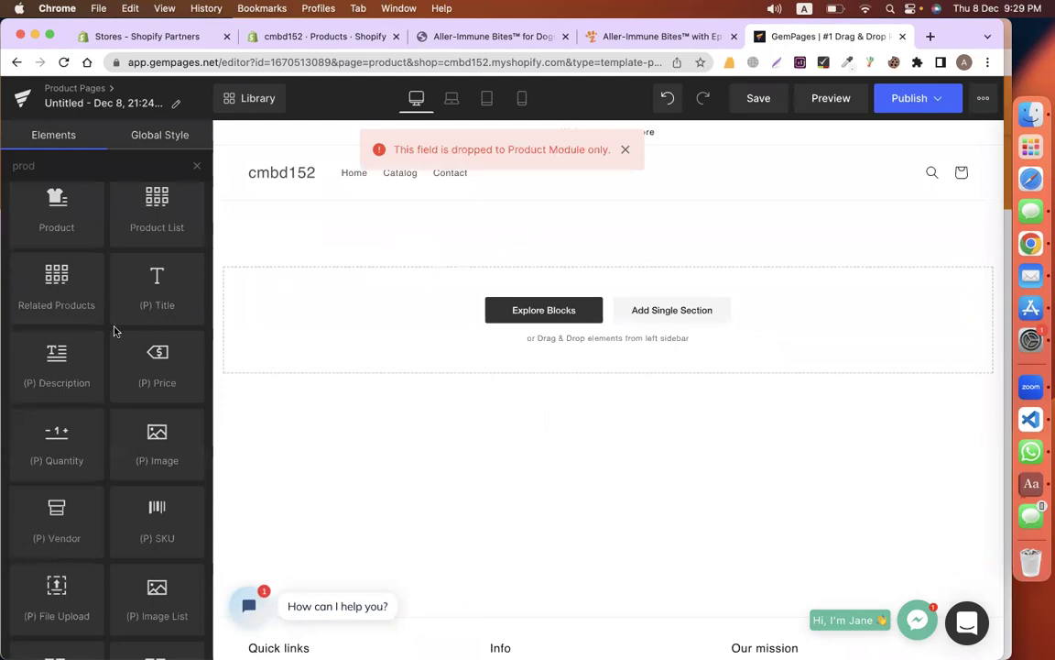
{"action": "left_click", "coordinate": [625, 150]}
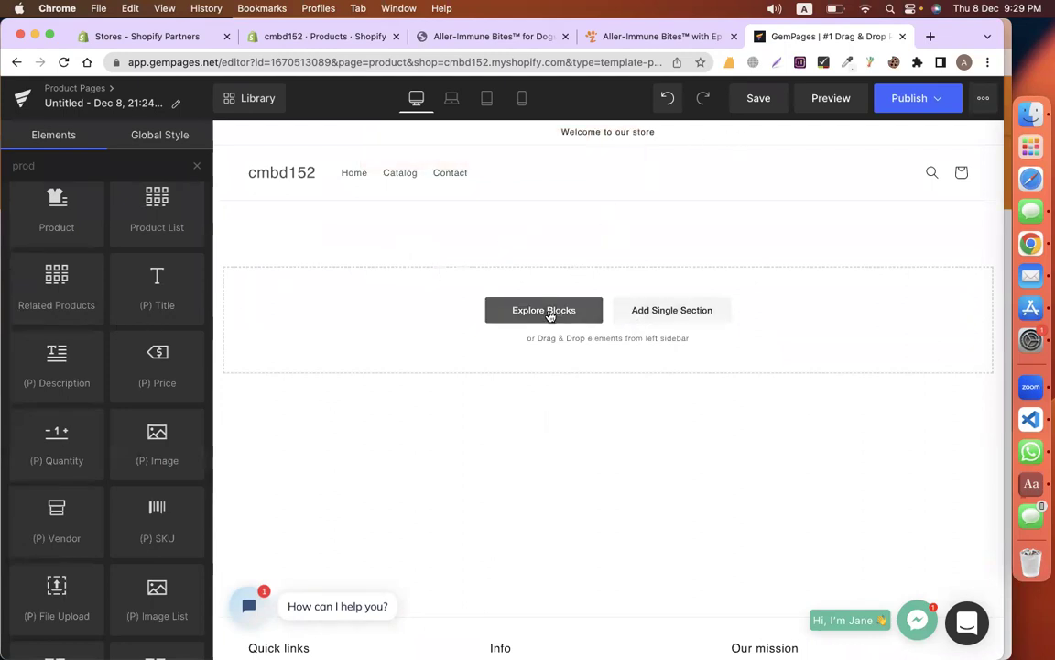
{"action": "left_click", "coordinate": [546, 312]}
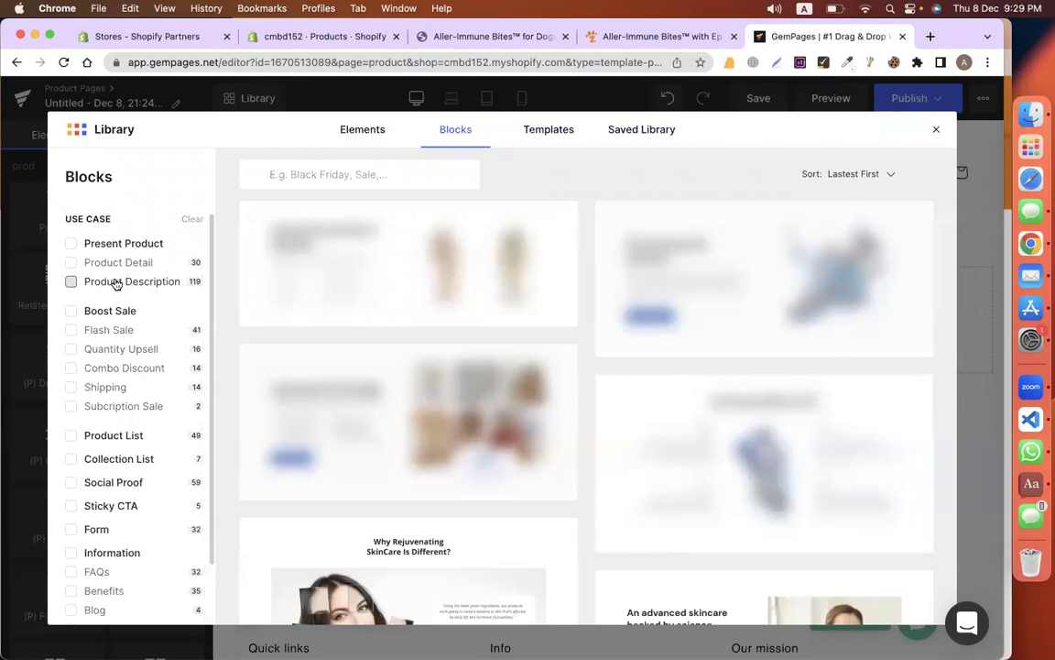
Check the Zesty Paws product page to see how its Details accordion collapses.
{"action": "left_click", "coordinate": [421, 34]}
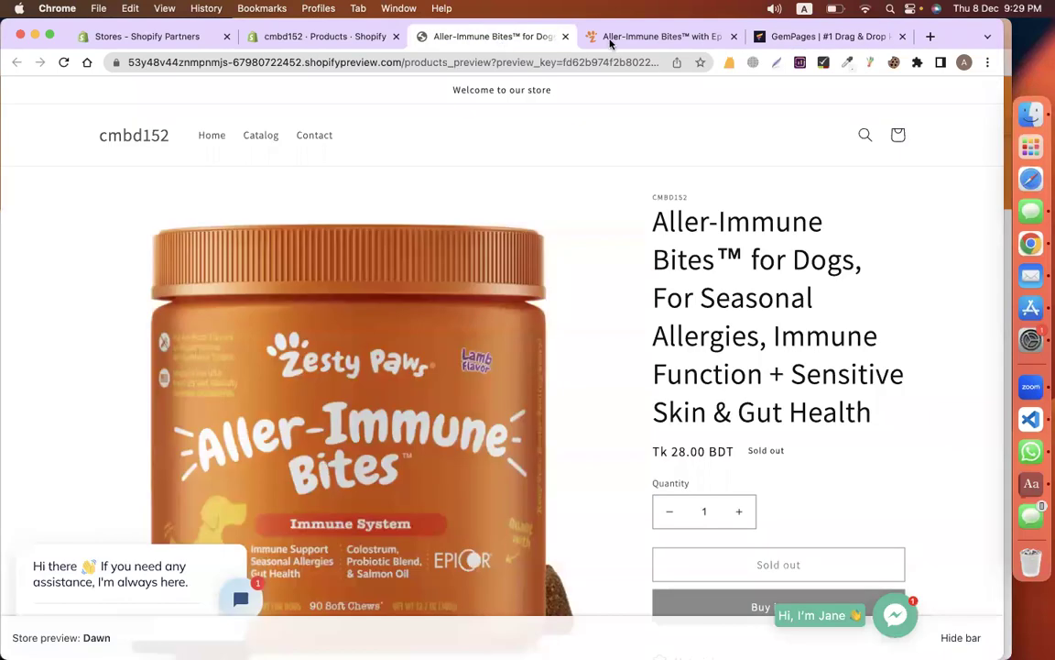
{"action": "key", "text": "ctrl+Tab"}
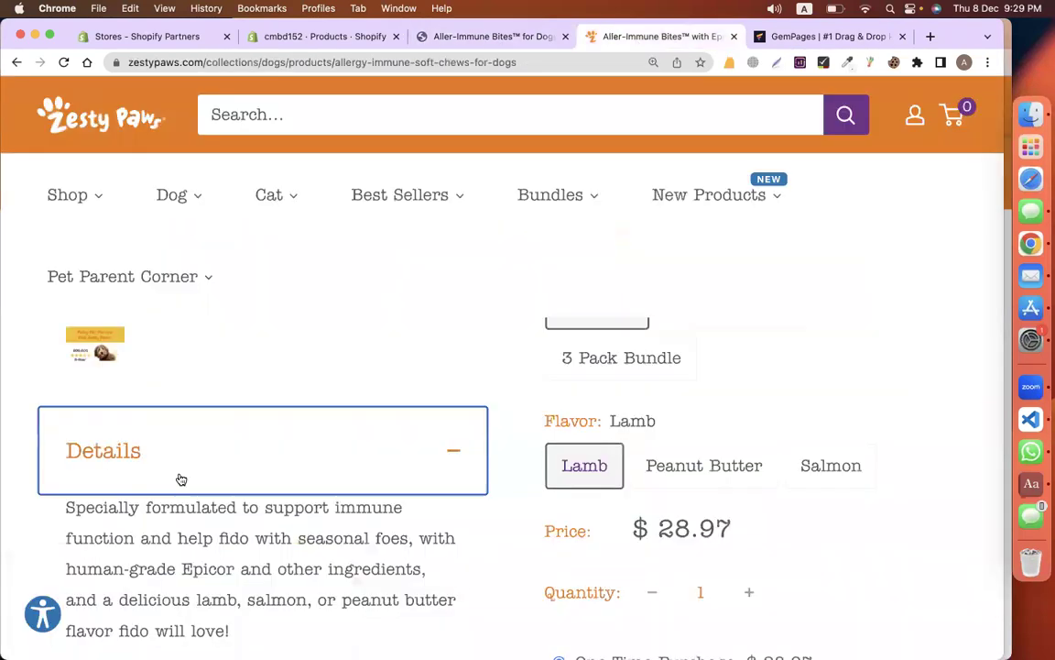
{"action": "left_click", "coordinate": [179, 460]}
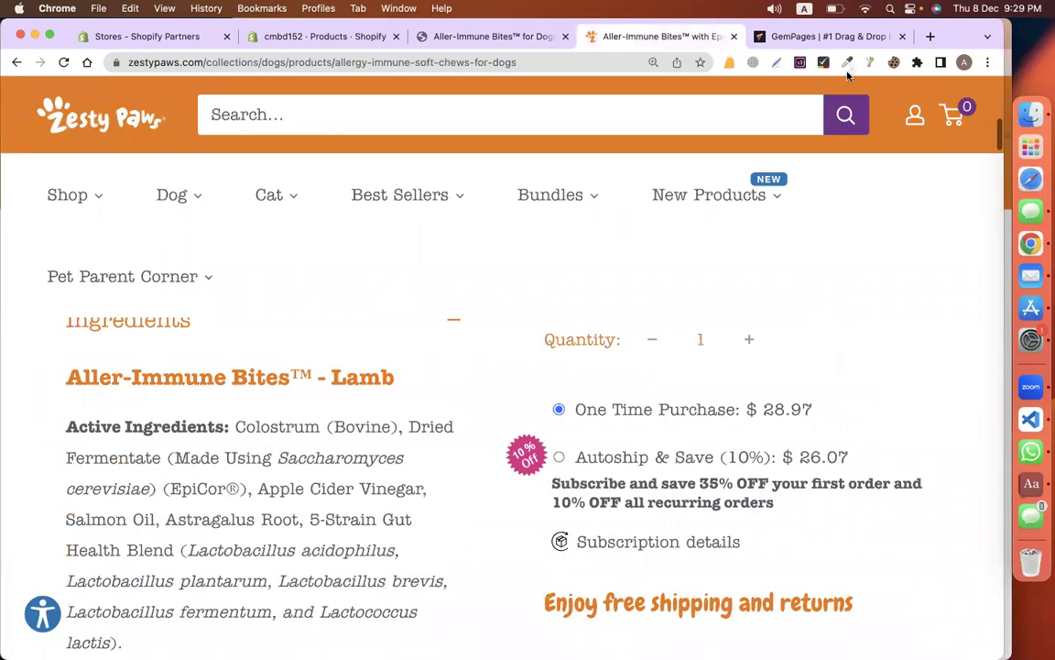
Add the GemCosmetic Product Detail block from the library filtered to Product Detail.
{"action": "left_click", "coordinate": [824, 36]}
{"action": "mouse_move", "coordinate": [371, 295]}
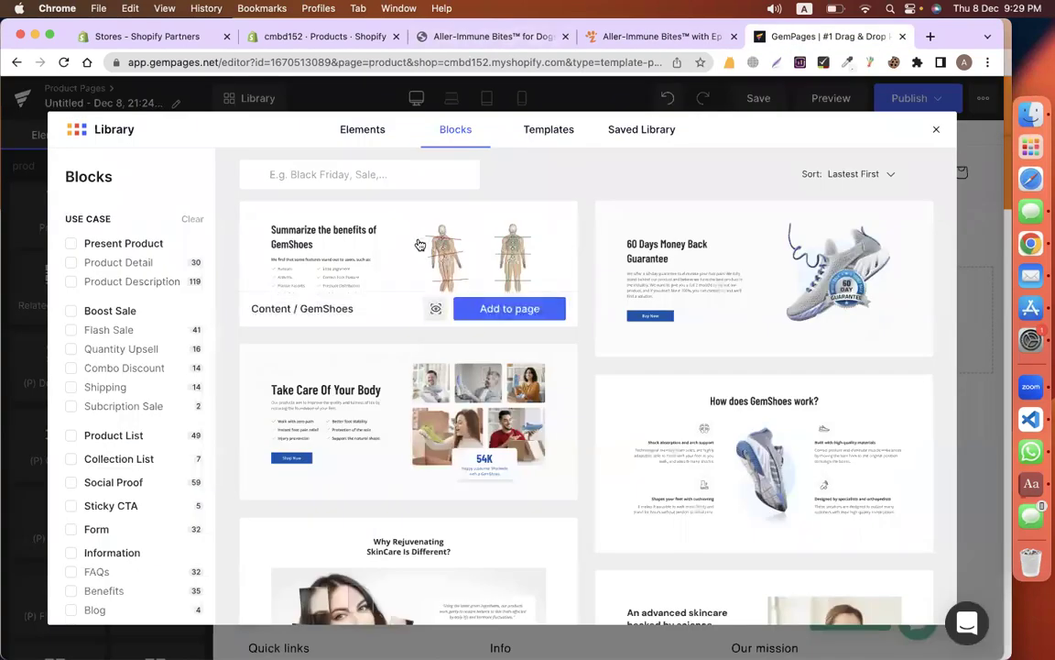
{"action": "left_click", "coordinate": [127, 263]}
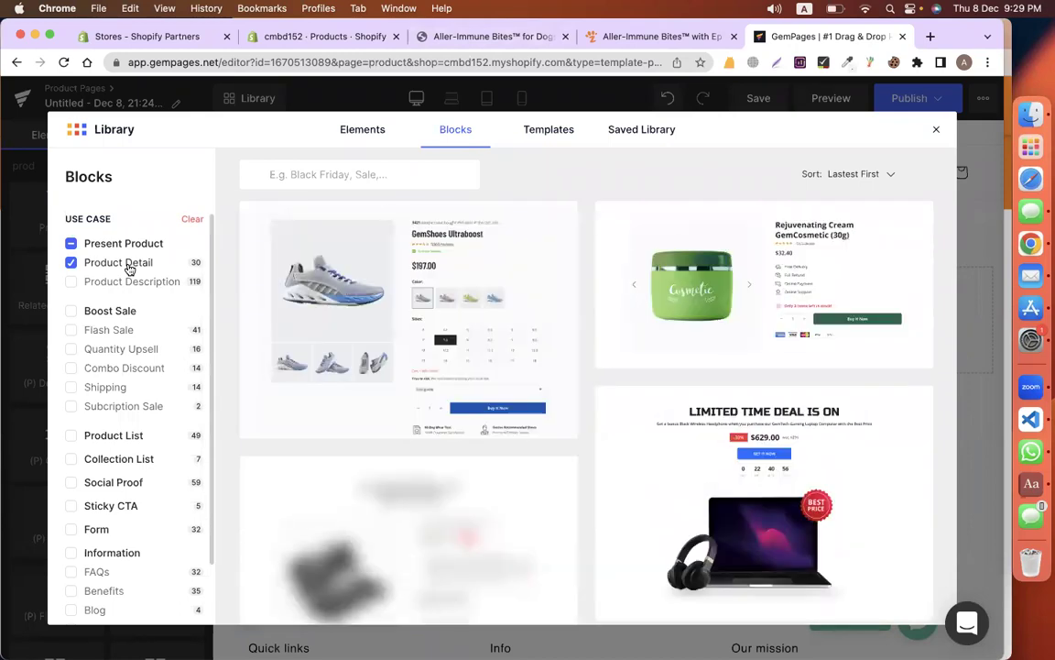
{"action": "mouse_move", "coordinate": [730, 308]}
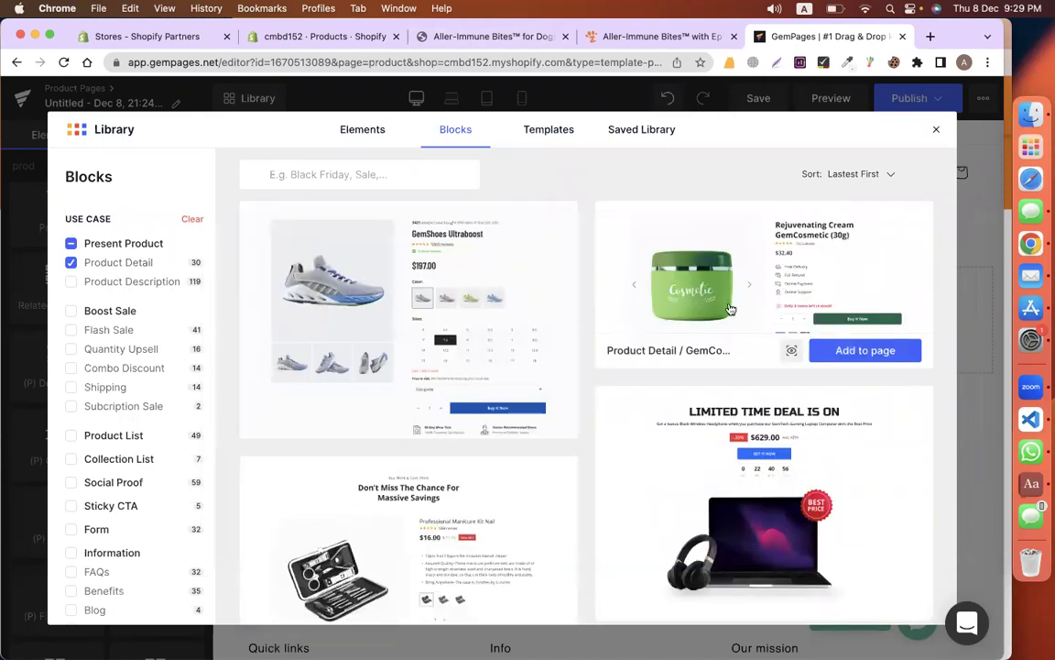
{"action": "left_click", "coordinate": [854, 351]}
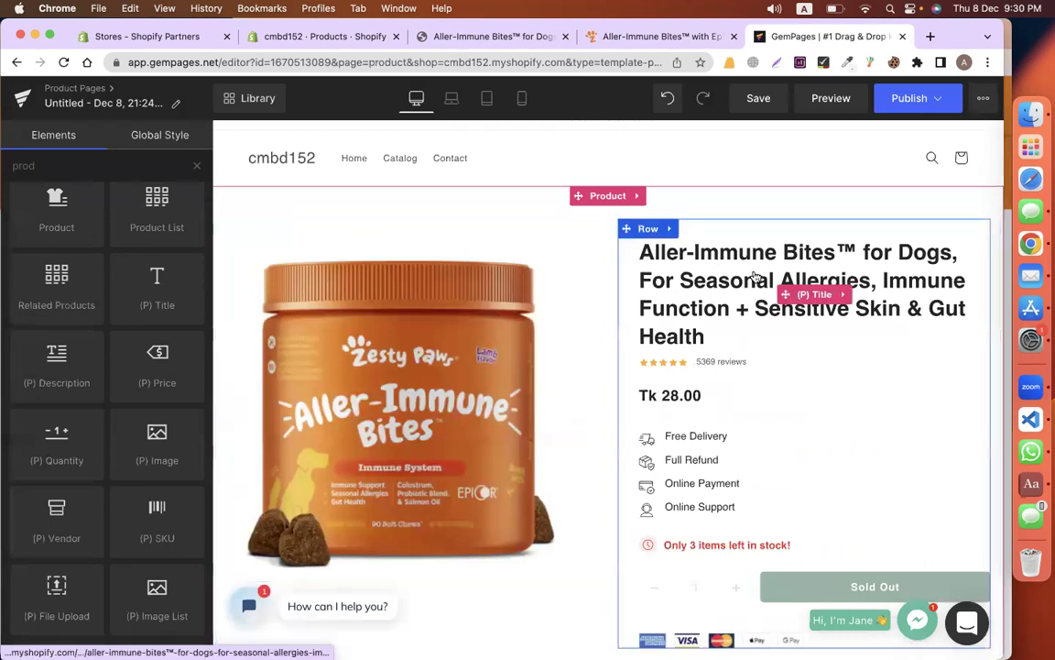
Select the product title and then the whole product block to view their settings.
{"action": "left_click", "coordinate": [812, 300]}
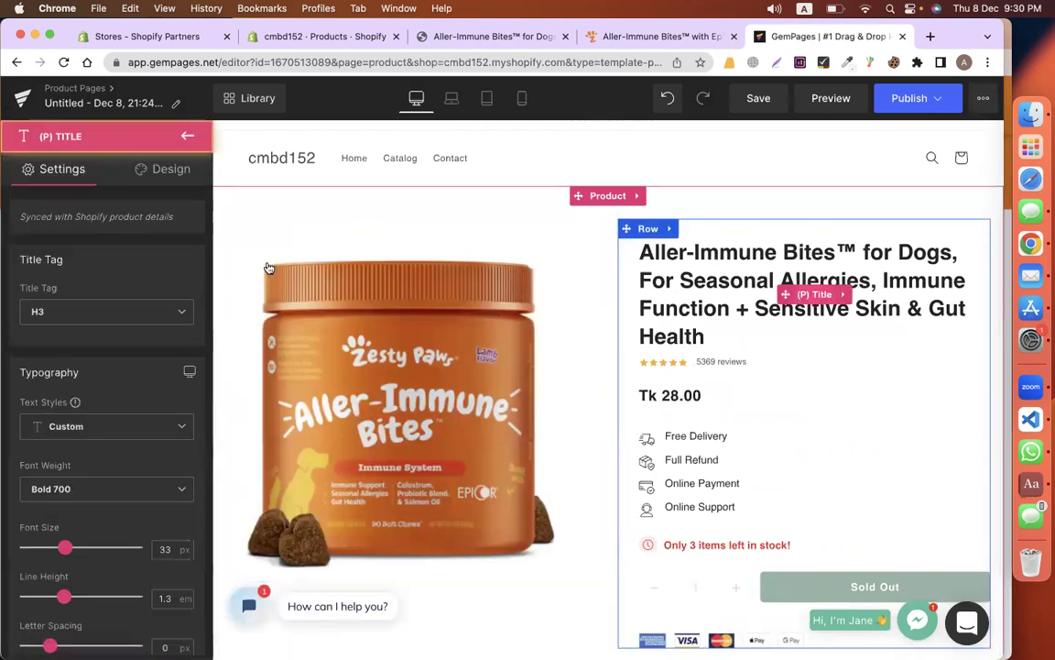
{"action": "scroll", "coordinate": [109, 439], "scroll_direction": "down", "scroll_amount": 3}
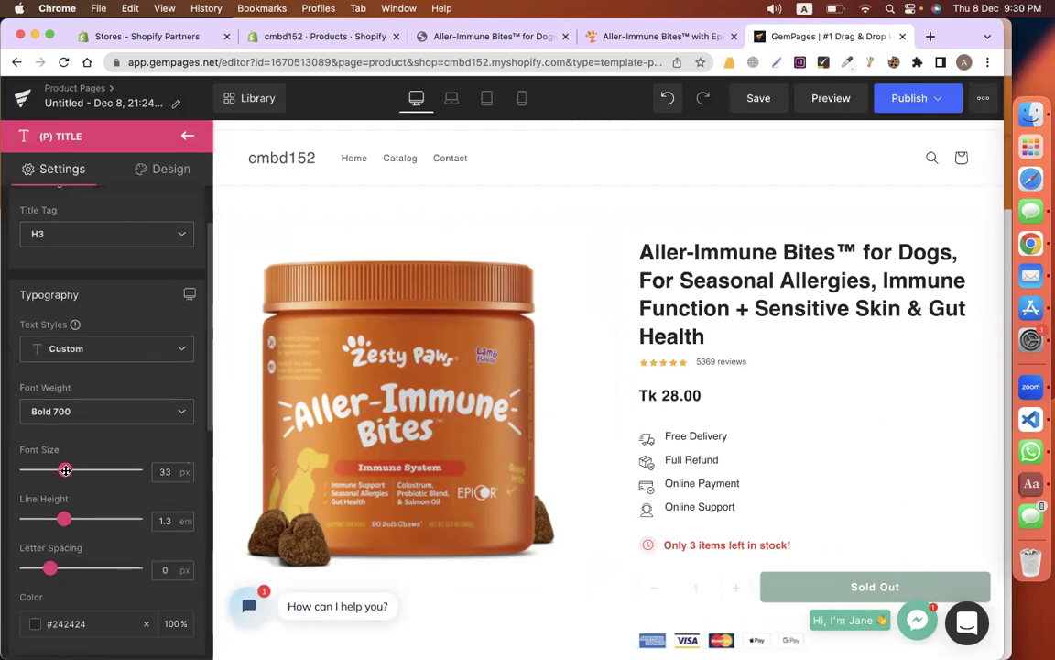
{"action": "left_click_drag", "start_coordinate": [65, 471], "coordinate": [57, 471]}
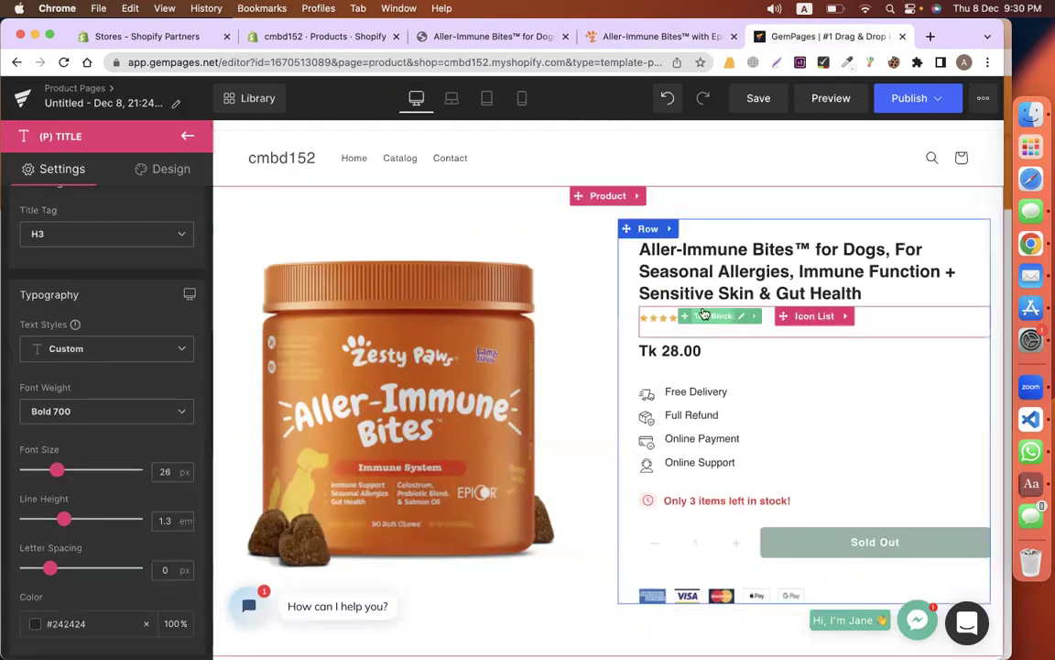
{"action": "left_click", "coordinate": [609, 197]}
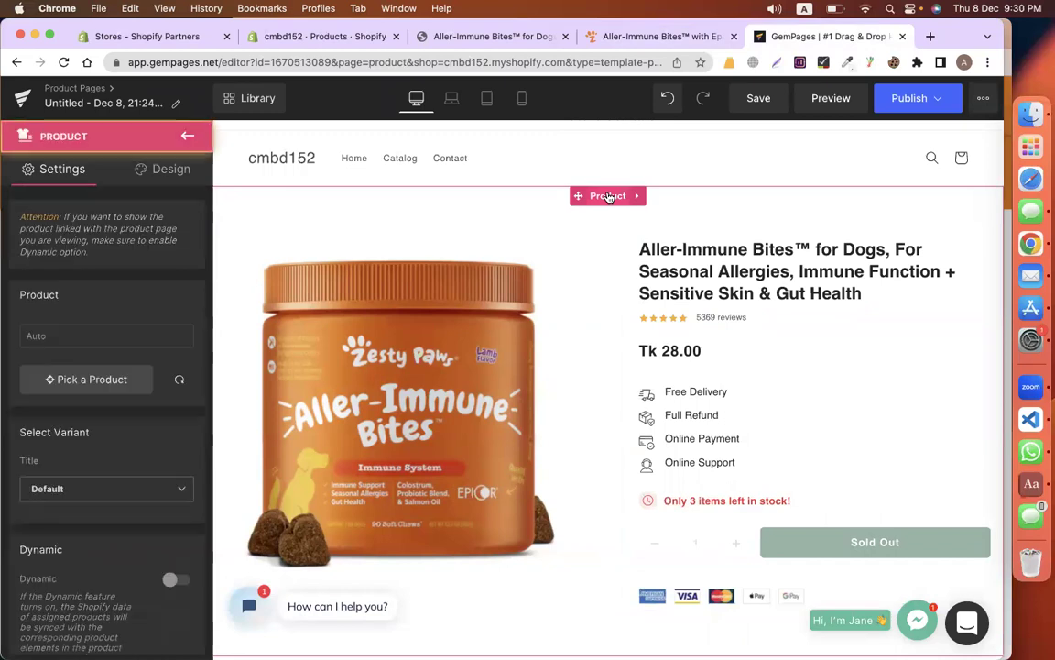
{"action": "left_click", "coordinate": [610, 197]}
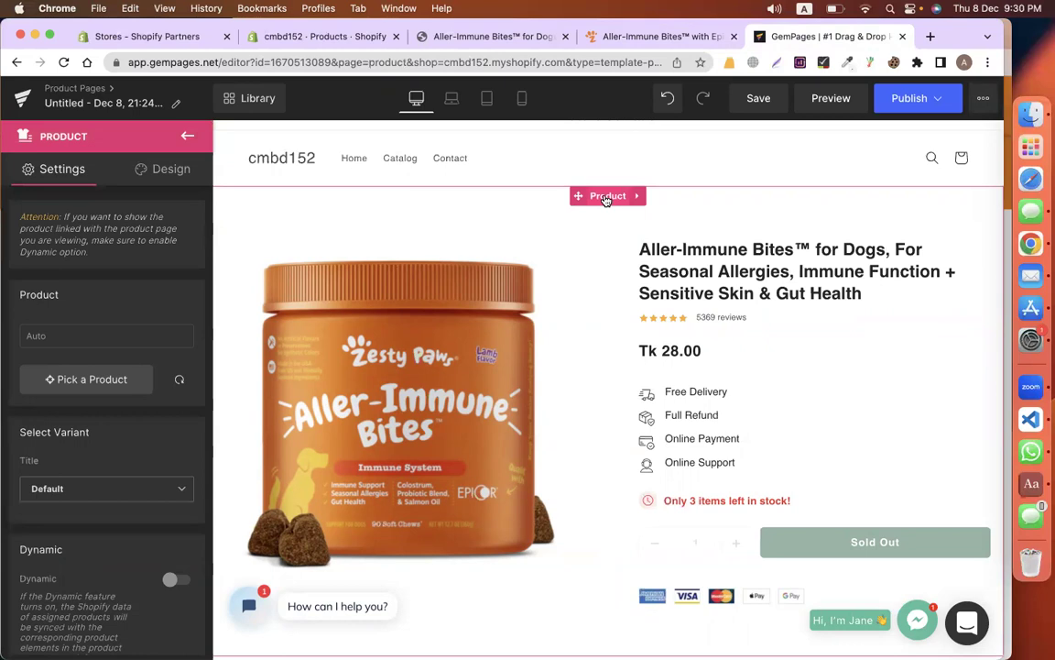
{"action": "left_click", "coordinate": [188, 135]}
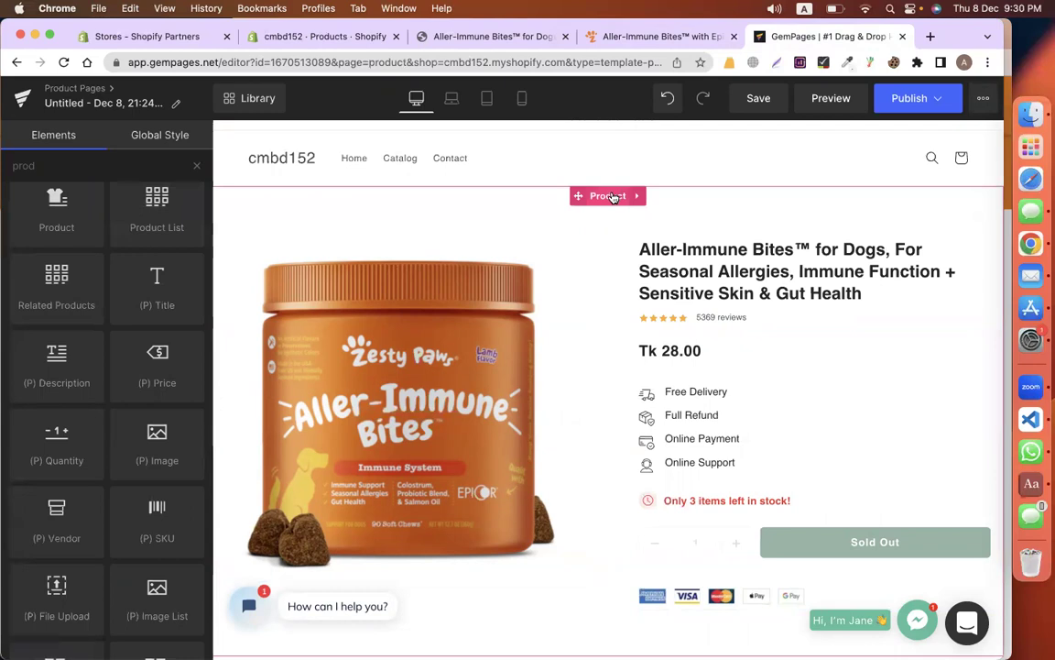
Drop a second Product element below the product-detail block.
{"action": "scroll", "coordinate": [525, 437], "scroll_direction": "down", "scroll_amount": 3}
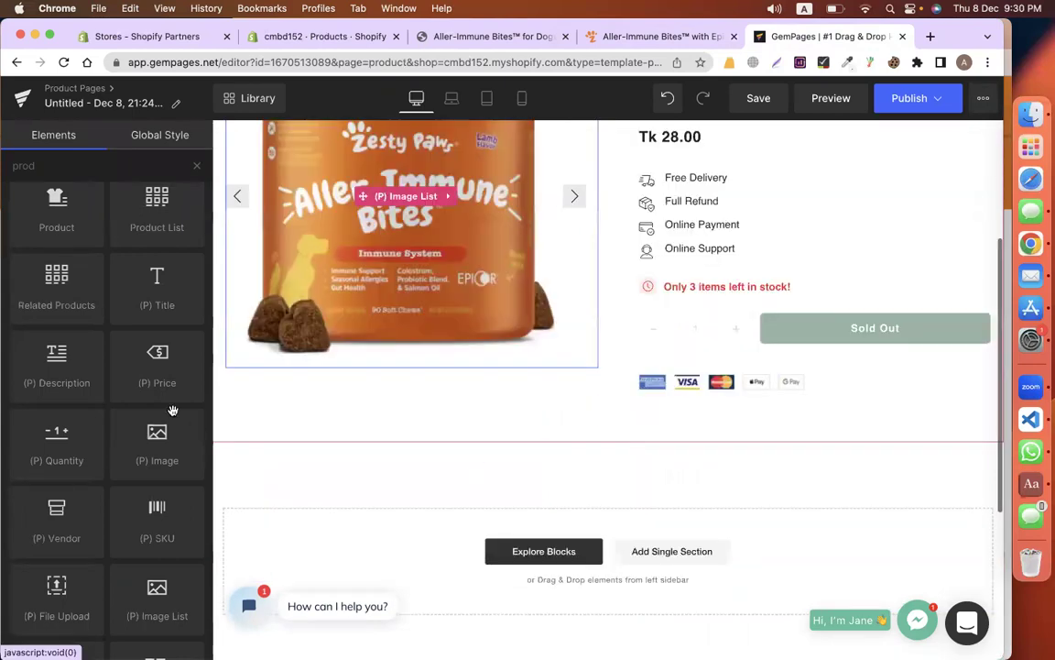
{"action": "scroll", "coordinate": [99, 539], "scroll_direction": "down", "scroll_amount": 3}
{"action": "scroll", "coordinate": [99, 540], "scroll_direction": "up", "scroll_amount": 4}
{"action": "left_click_drag", "start_coordinate": [58, 265], "coordinate": [518, 377]}
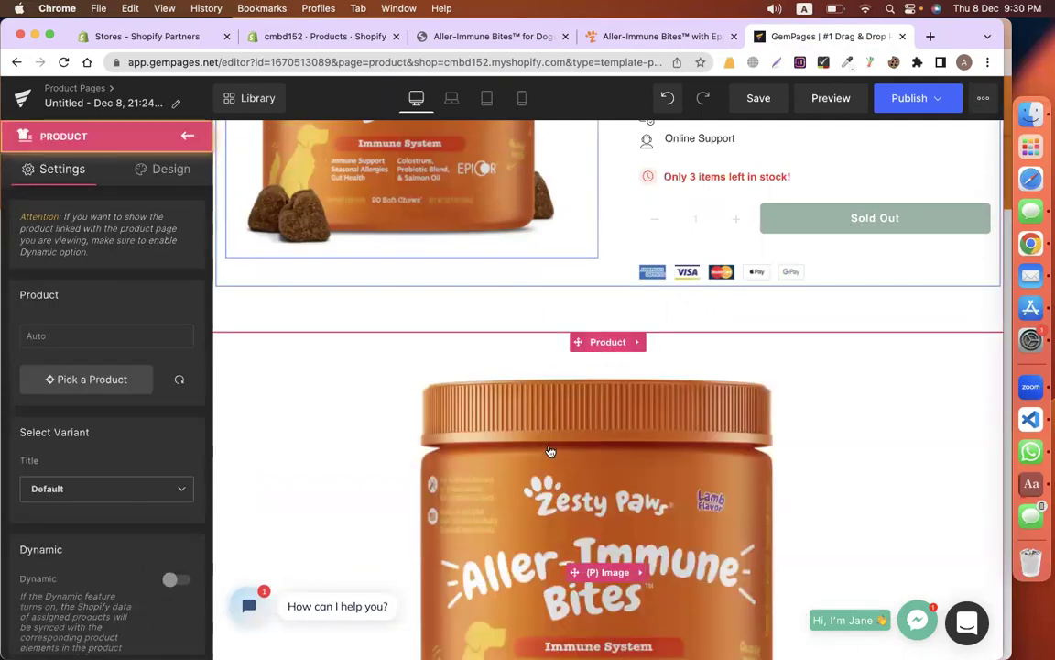
Delete the new section's product image, title and Tk 28.00 price.
{"action": "scroll", "coordinate": [496, 406], "scroll_direction": "down", "scroll_amount": 2}
{"action": "scroll", "coordinate": [550, 367], "scroll_direction": "down", "scroll_amount": 2}
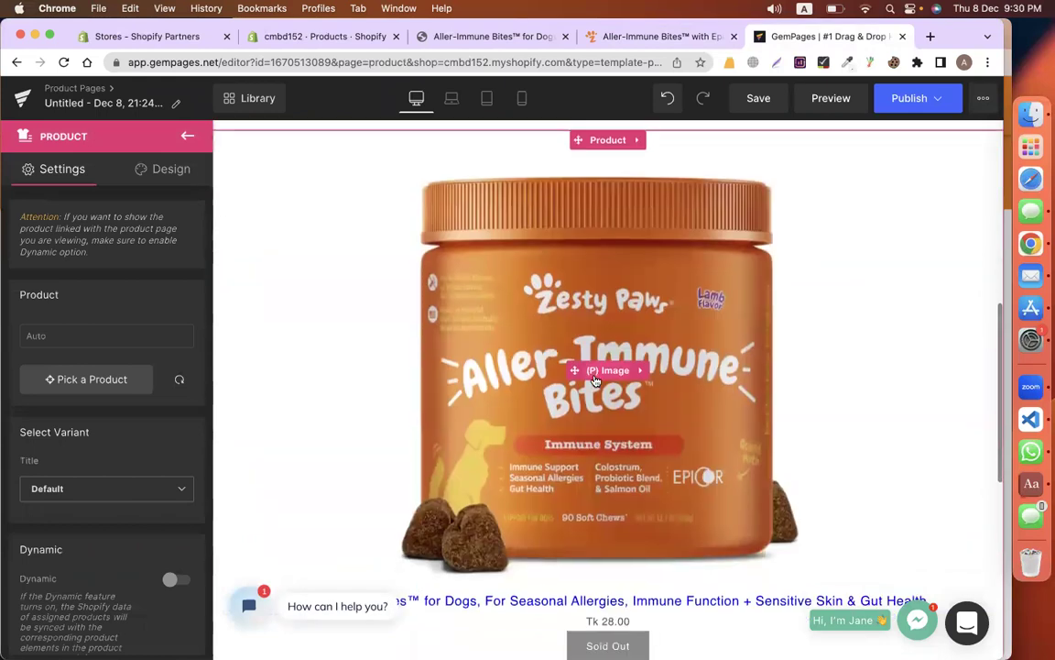
{"action": "right_click", "coordinate": [593, 386]}
{"action": "left_click", "coordinate": [559, 557]}
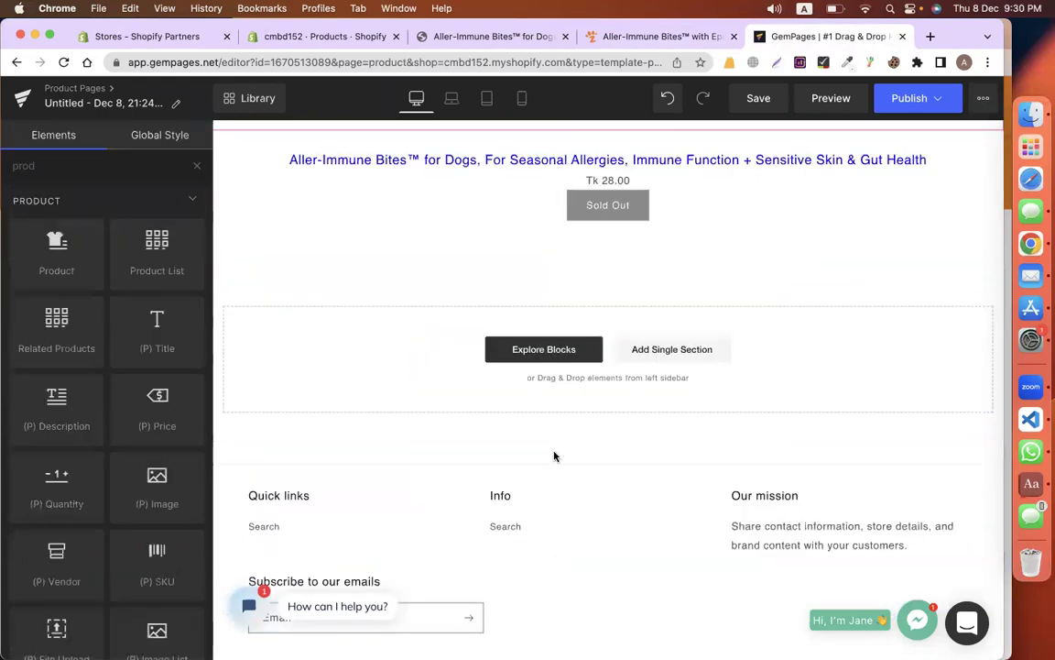
{"action": "scroll", "coordinate": [525, 421], "scroll_direction": "up", "scroll_amount": 3}
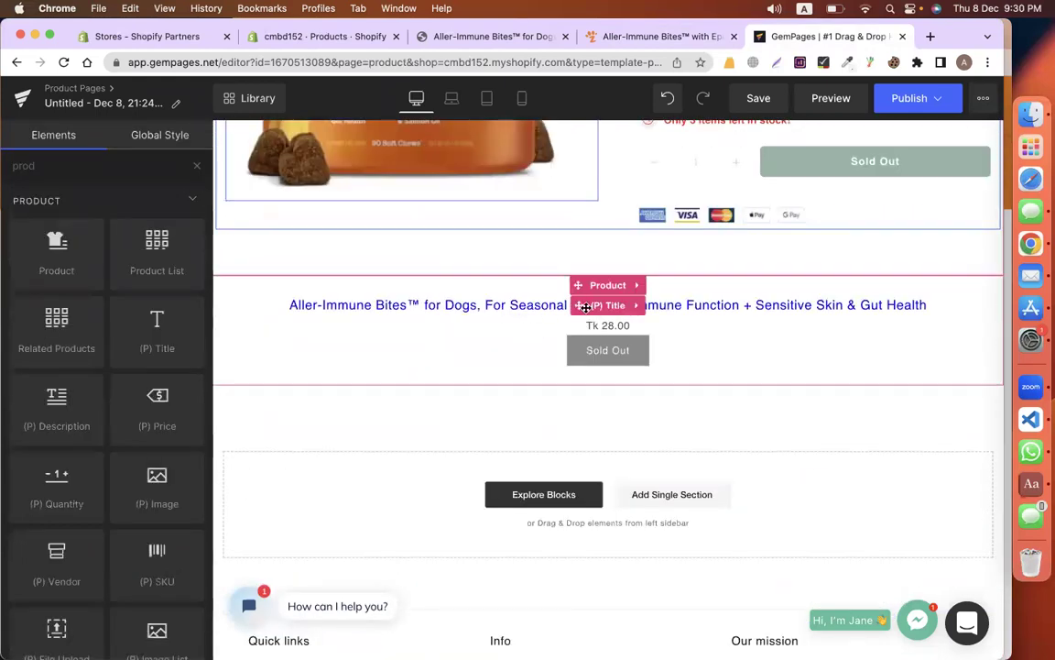
{"action": "right_click", "coordinate": [586, 308]}
{"action": "left_click", "coordinate": [513, 444]}
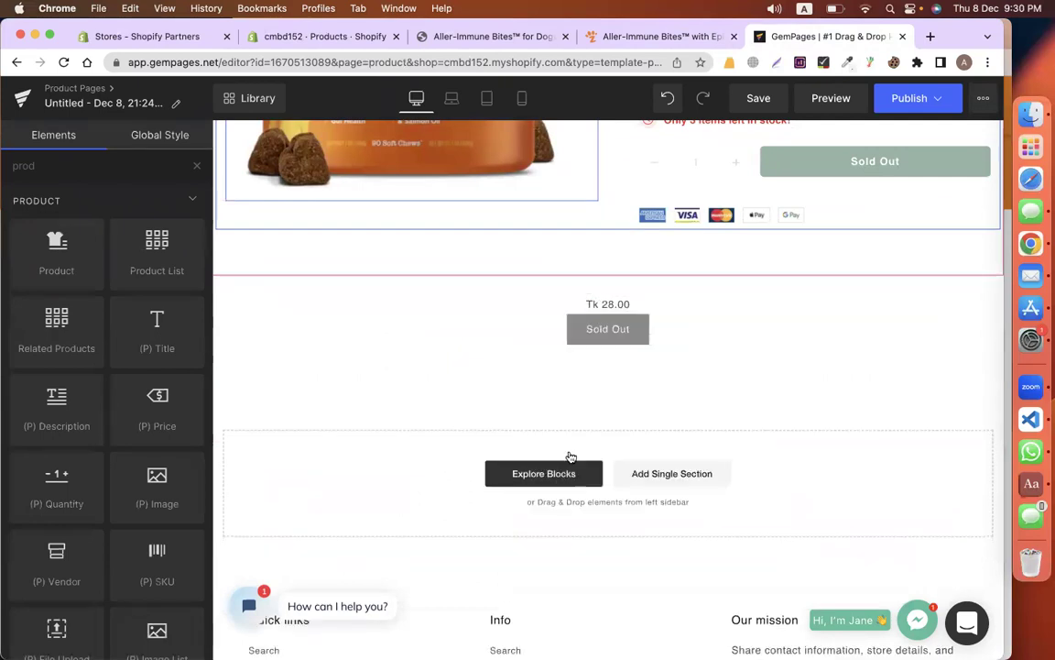
{"action": "right_click", "coordinate": [608, 304]}
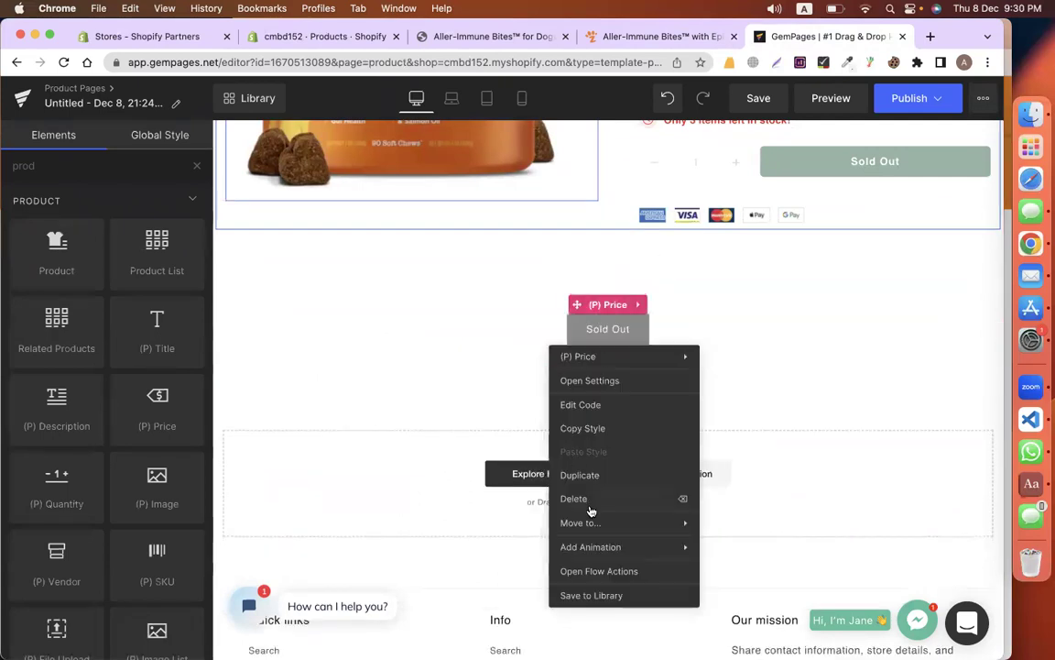
{"action": "left_click", "coordinate": [576, 499]}
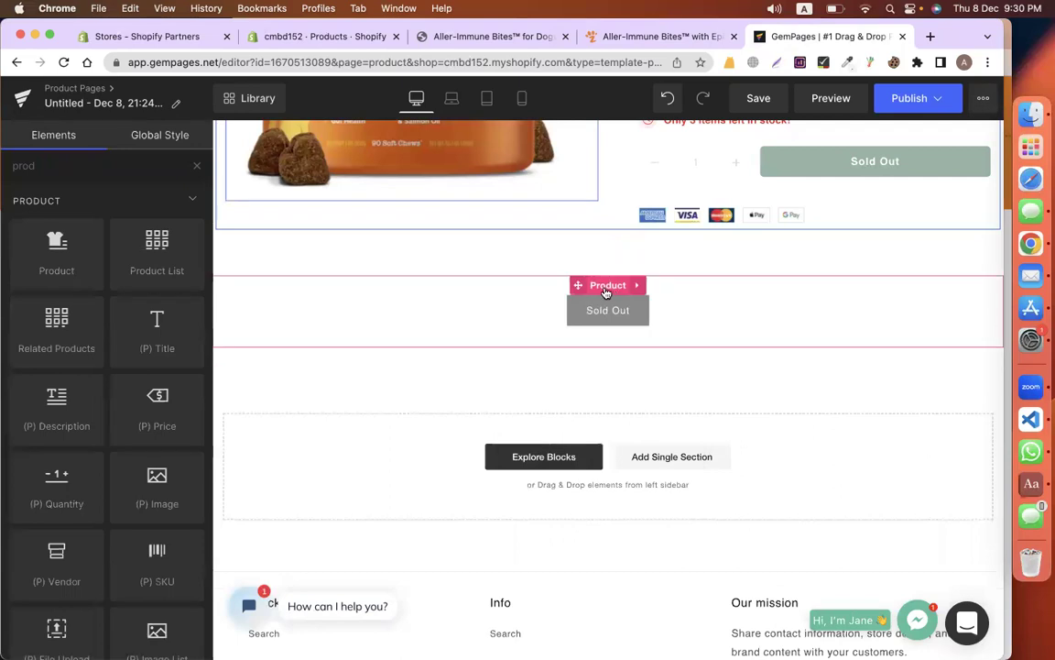
Delete the extra Product section itself and clear the element search.
{"action": "right_click", "coordinate": [604, 291]}
{"action": "left_click", "coordinate": [586, 472]}
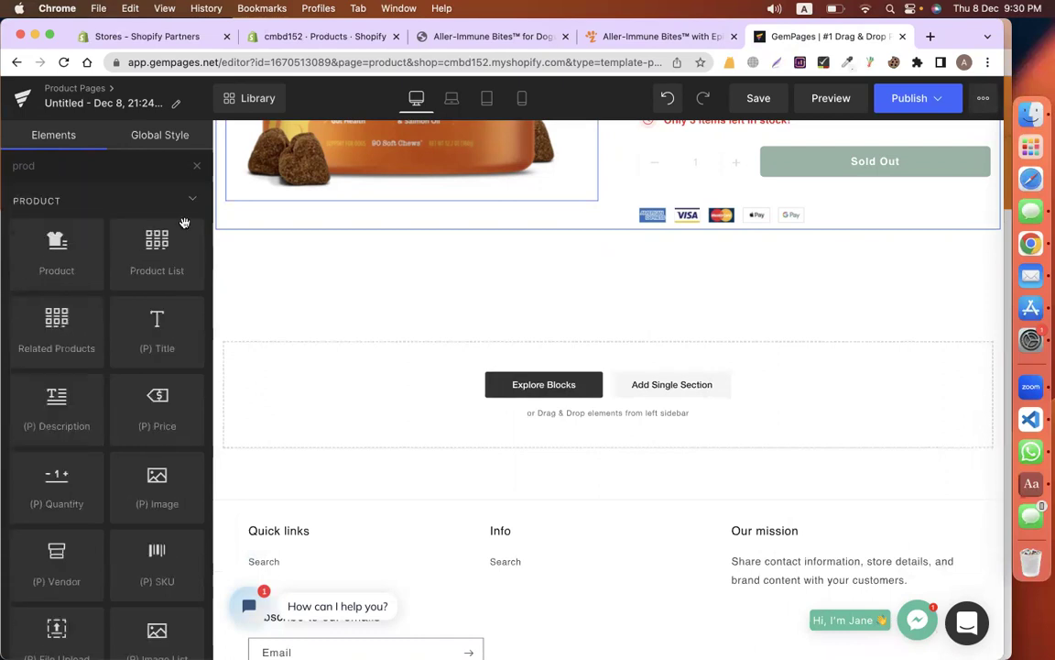
{"action": "left_click", "coordinate": [197, 169]}
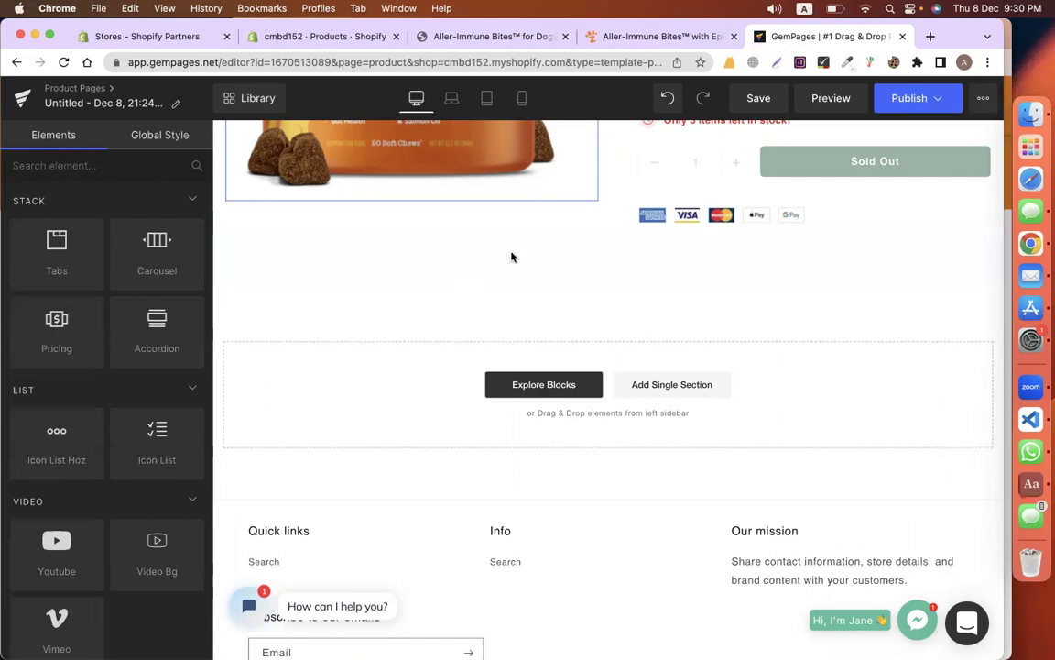
{"action": "left_click", "coordinate": [504, 262]}
{"action": "left_click", "coordinate": [506, 267]}
{"action": "left_click", "coordinate": [503, 275]}
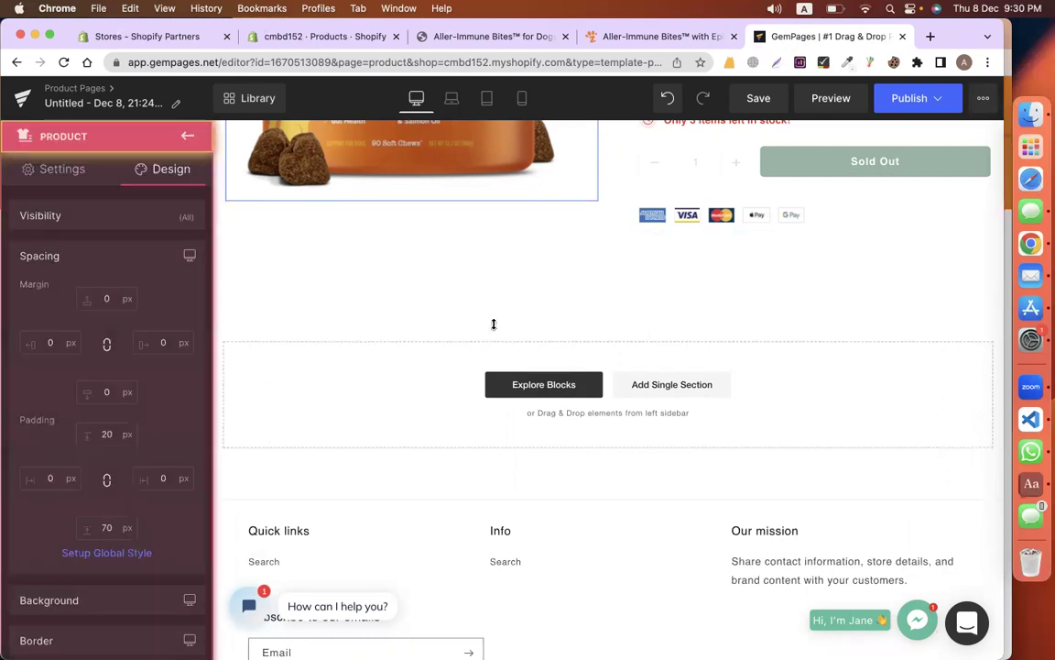
{"action": "scroll", "coordinate": [491, 325], "scroll_direction": "up", "scroll_amount": 3}
{"action": "scroll", "coordinate": [366, 243], "scroll_direction": "up", "scroll_amount": 3}
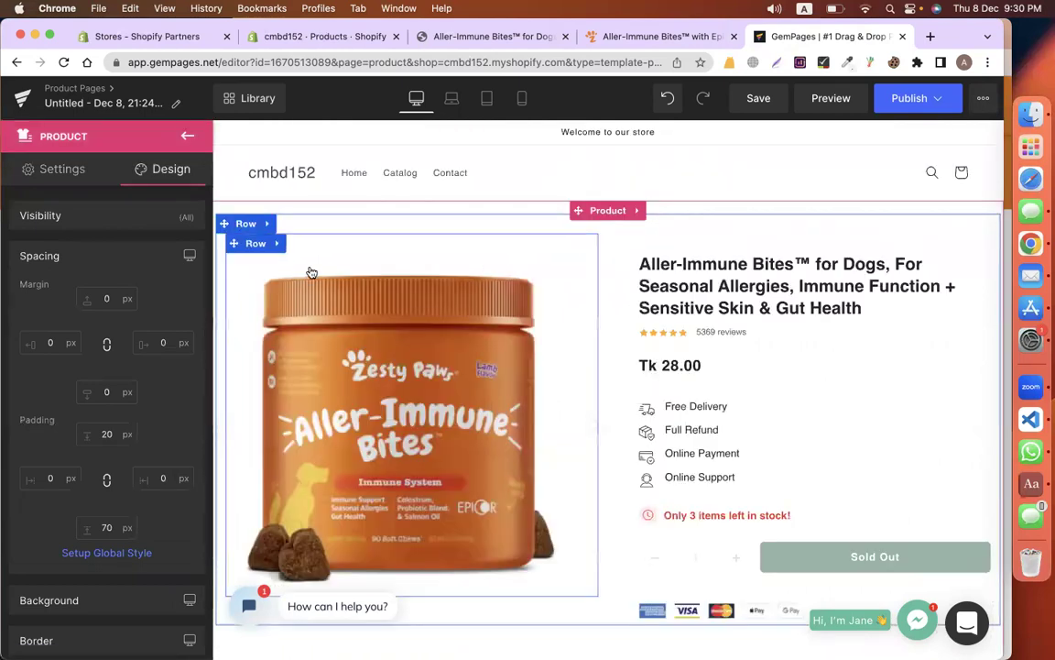
{"action": "left_click", "coordinate": [188, 137]}
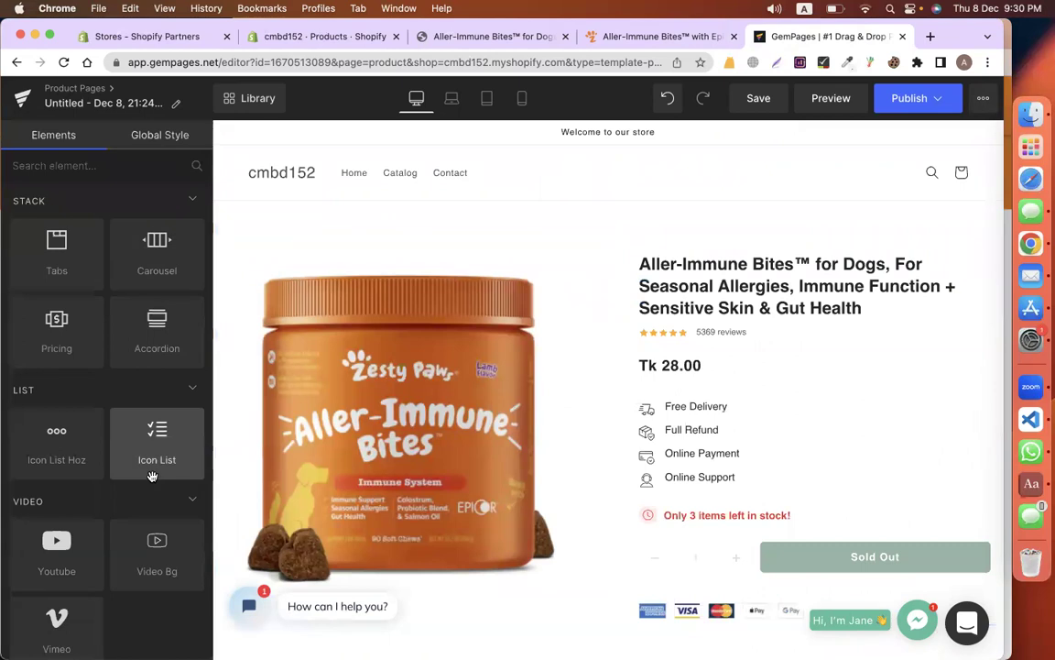
{"action": "left_click", "coordinate": [194, 205]}
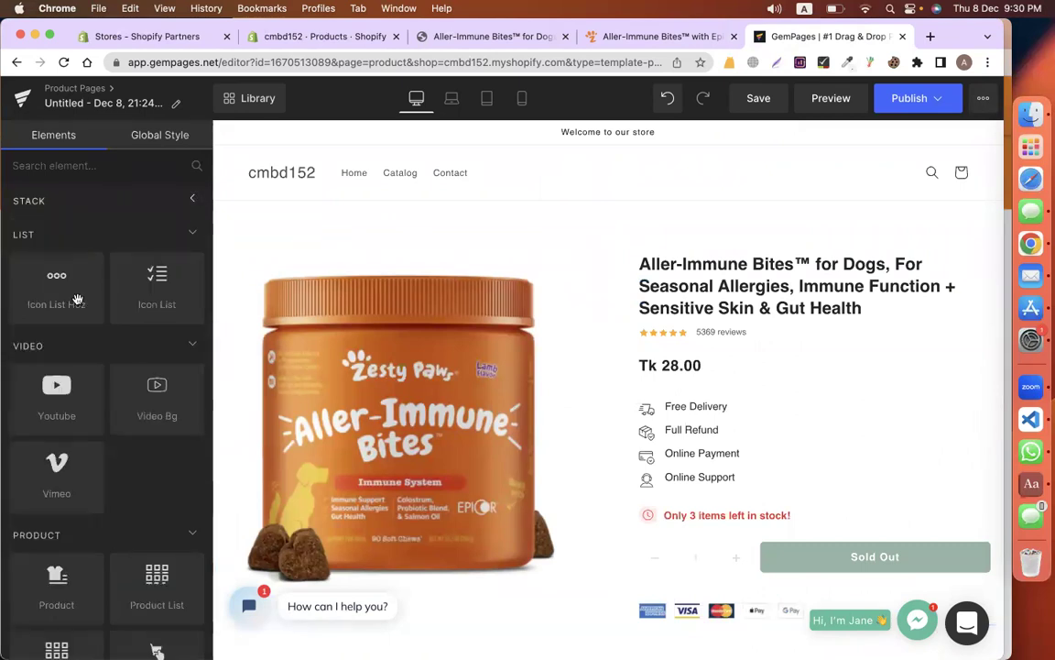
{"action": "left_click", "coordinate": [191, 199]}
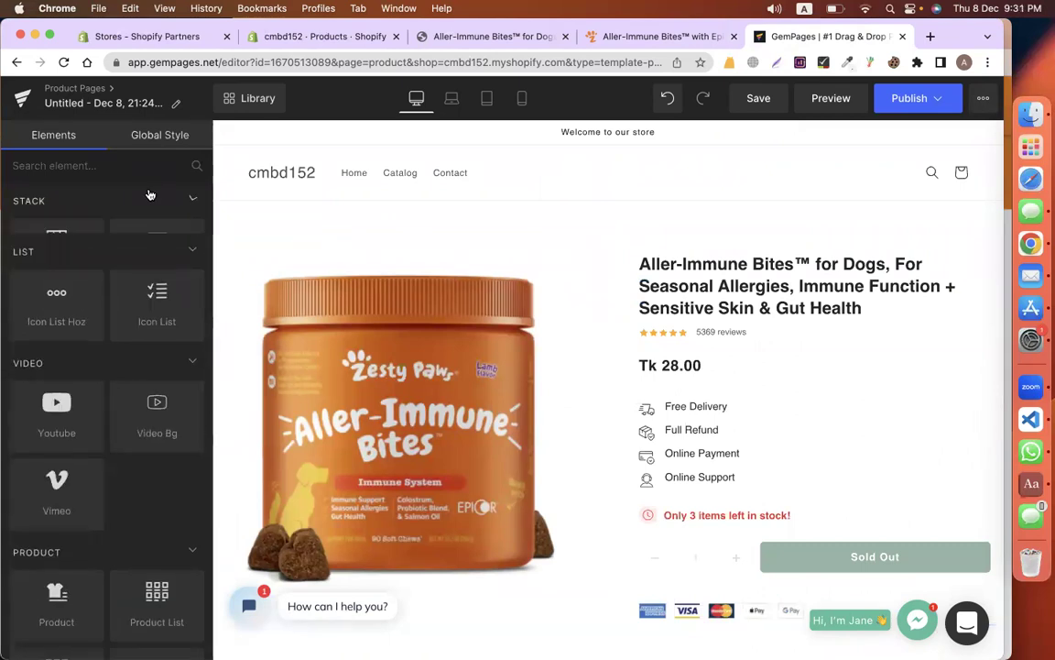
{"action": "scroll", "coordinate": [104, 289], "scroll_direction": "down", "scroll_amount": 5}
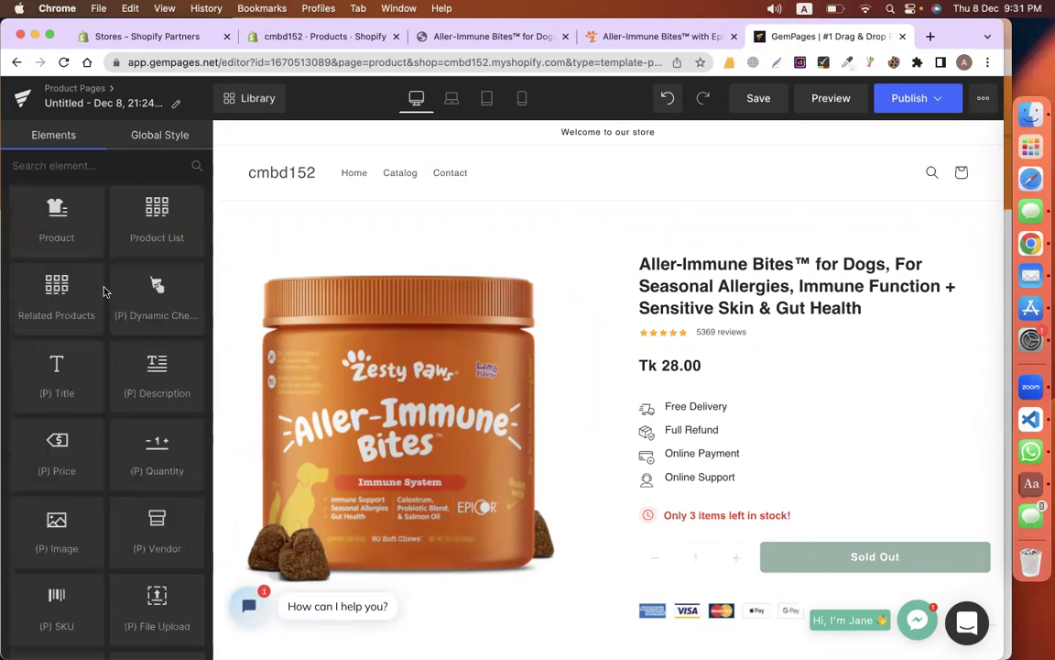
{"action": "scroll", "coordinate": [103, 289], "scroll_direction": "up", "scroll_amount": 5}
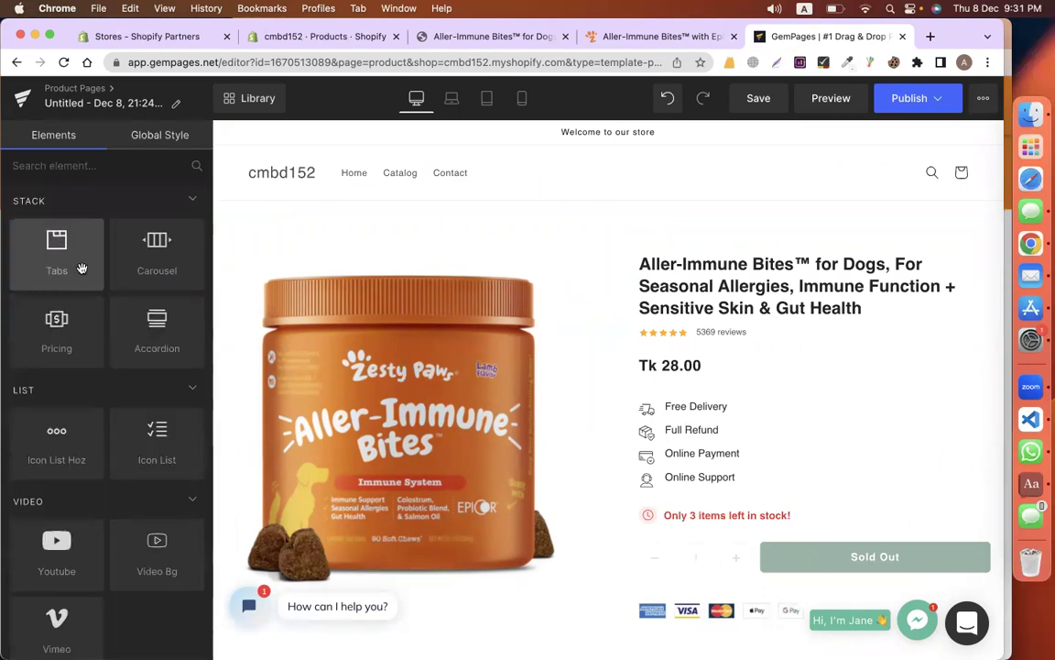
{"action": "left_click", "coordinate": [136, 163]}
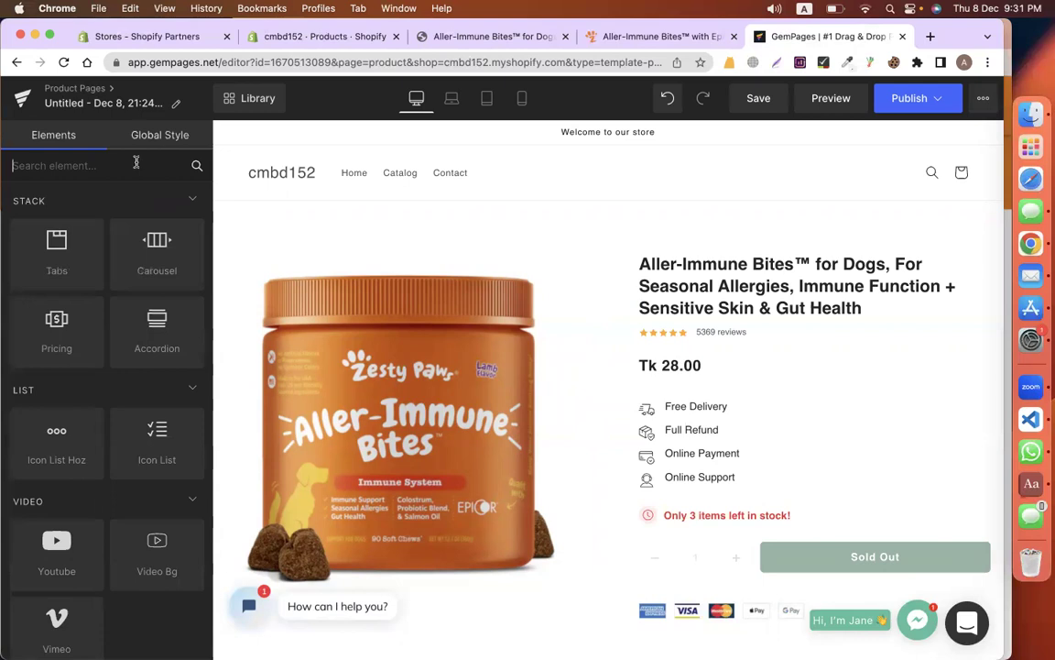
{"action": "type", "text": "r"}
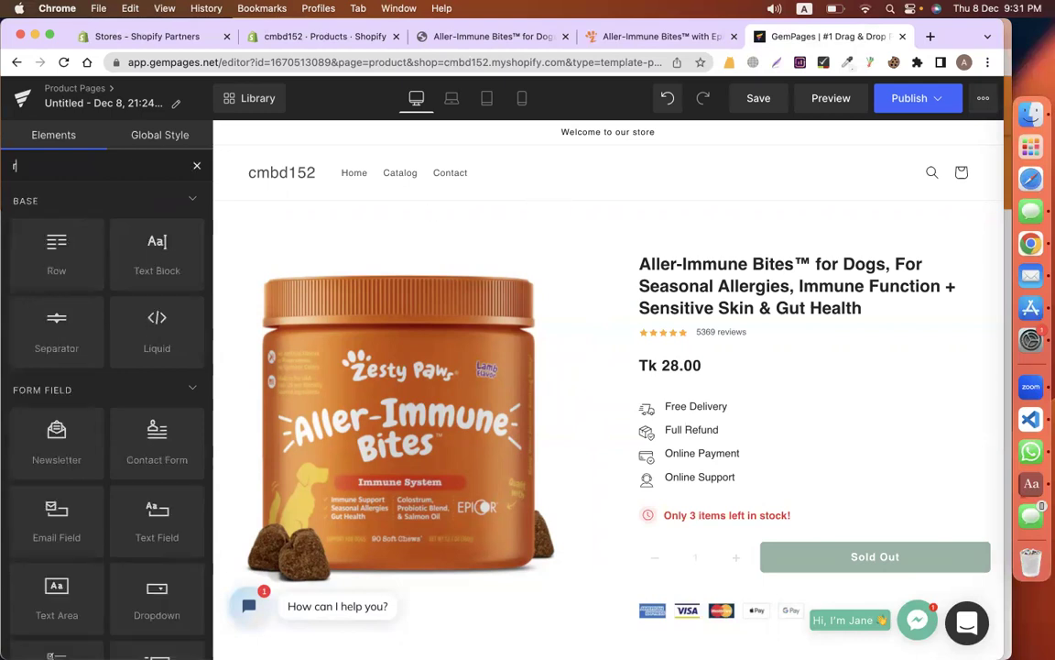
{"action": "type", "text": "o"}
{"action": "left_click_drag", "start_coordinate": [56, 243], "coordinate": [584, 240]}
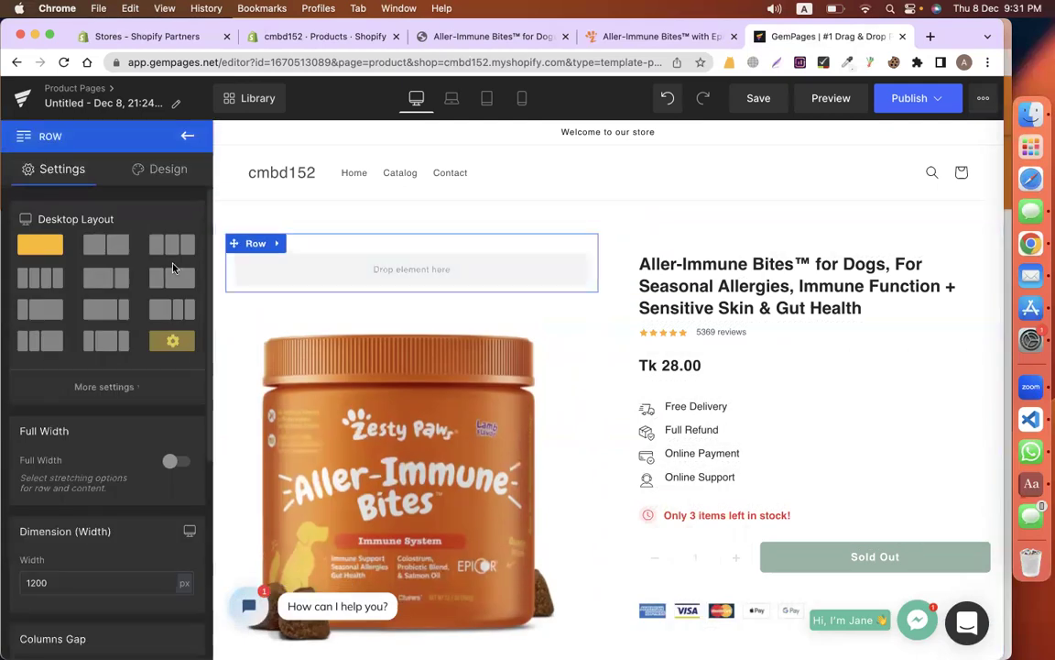
{"action": "left_click", "coordinate": [112, 288]}
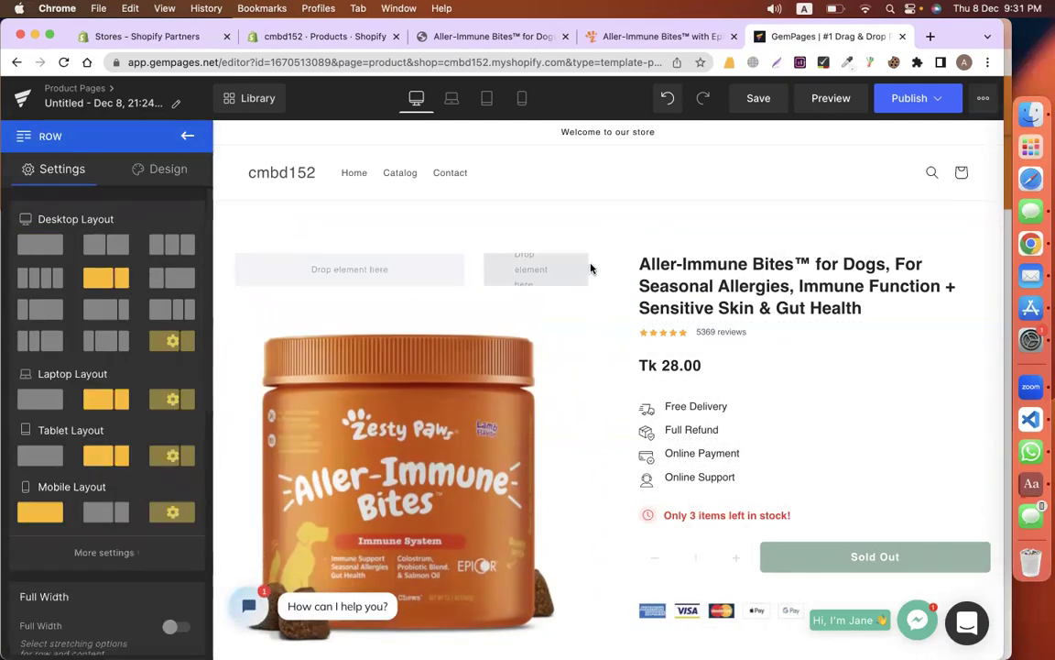
{"action": "left_click_drag", "start_coordinate": [519, 244], "coordinate": [566, 222]}
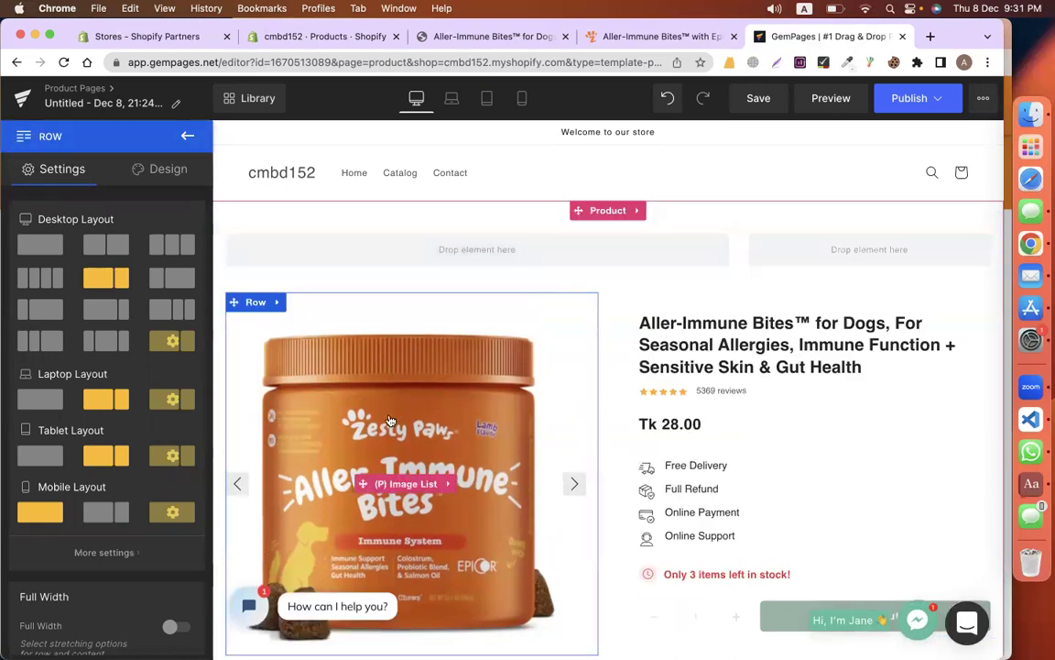
{"action": "left_click_drag", "start_coordinate": [421, 333], "coordinate": [444, 257]}
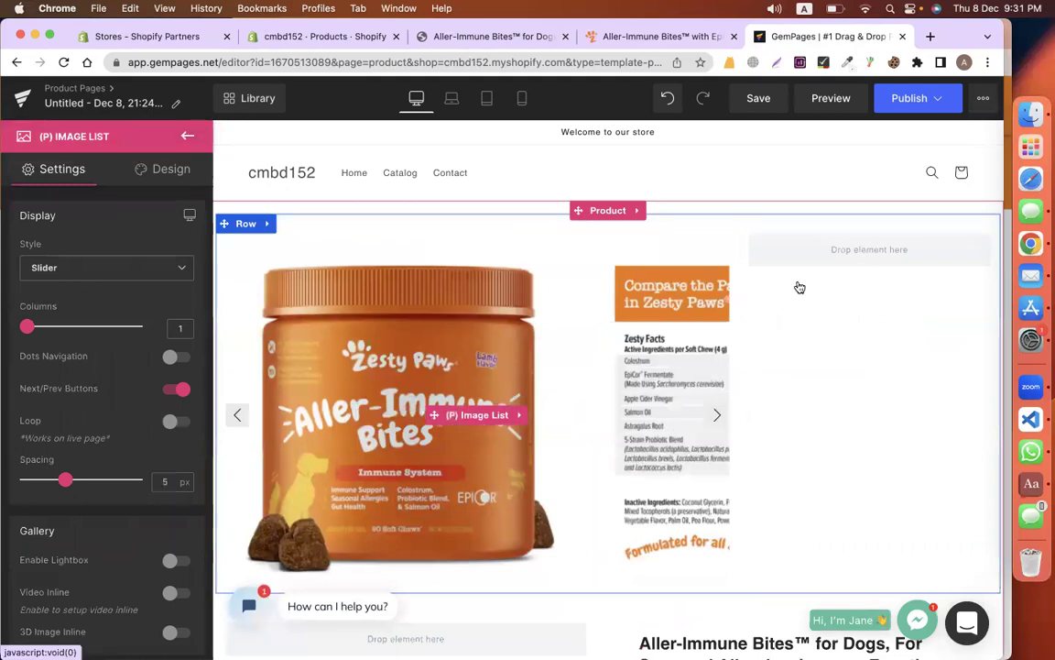
{"action": "right_click", "coordinate": [454, 274]}
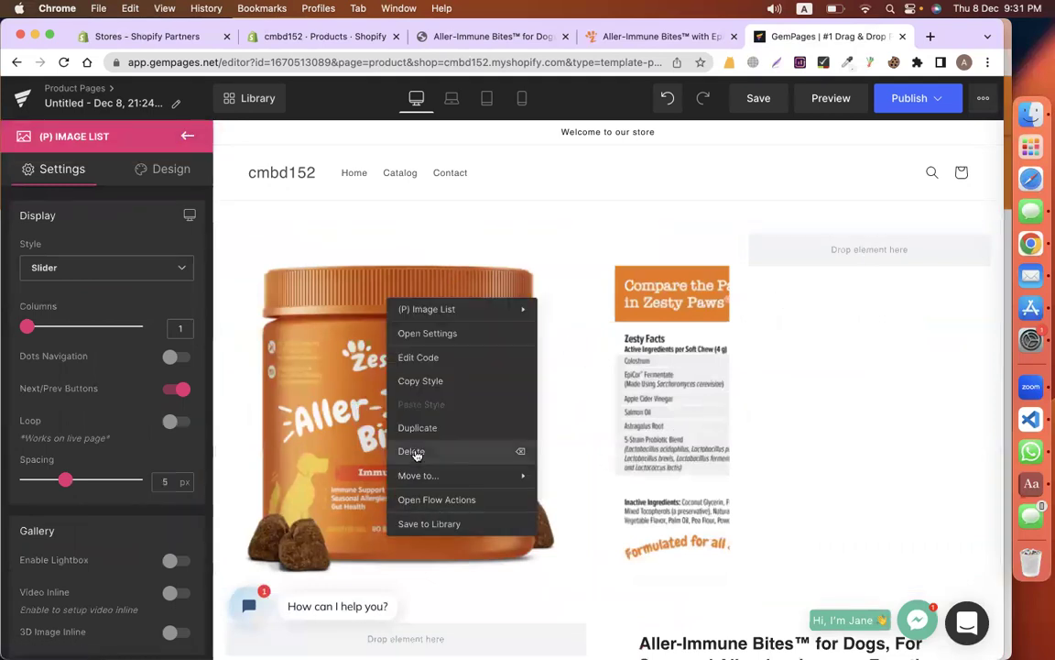
{"action": "left_click", "coordinate": [413, 452]}
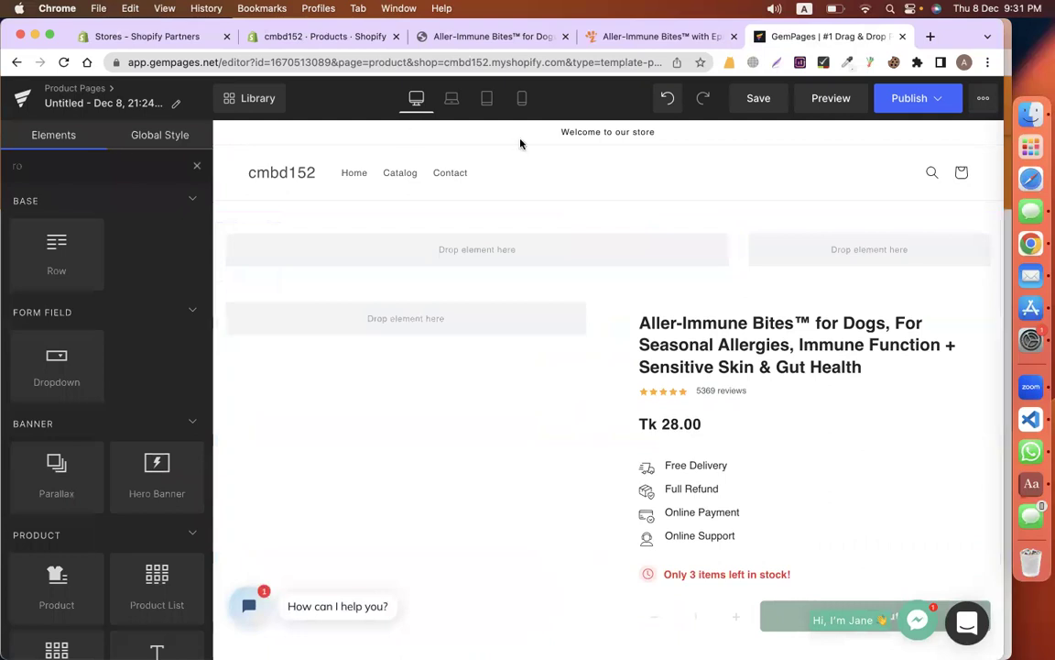
{"action": "left_click", "coordinate": [670, 100]}
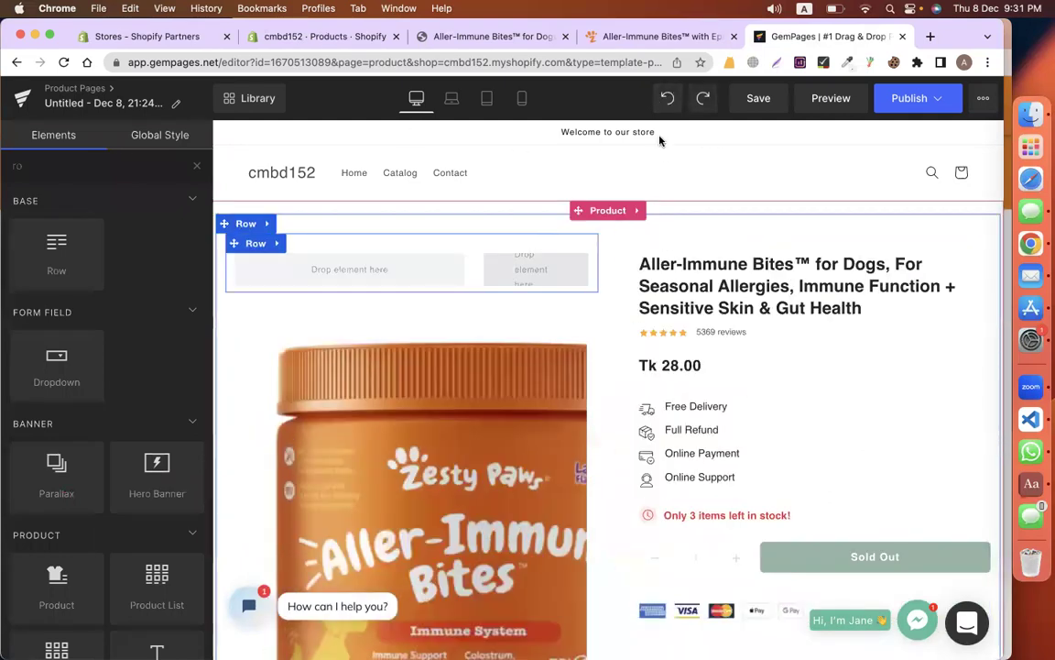
{"action": "left_click", "coordinate": [667, 98]}
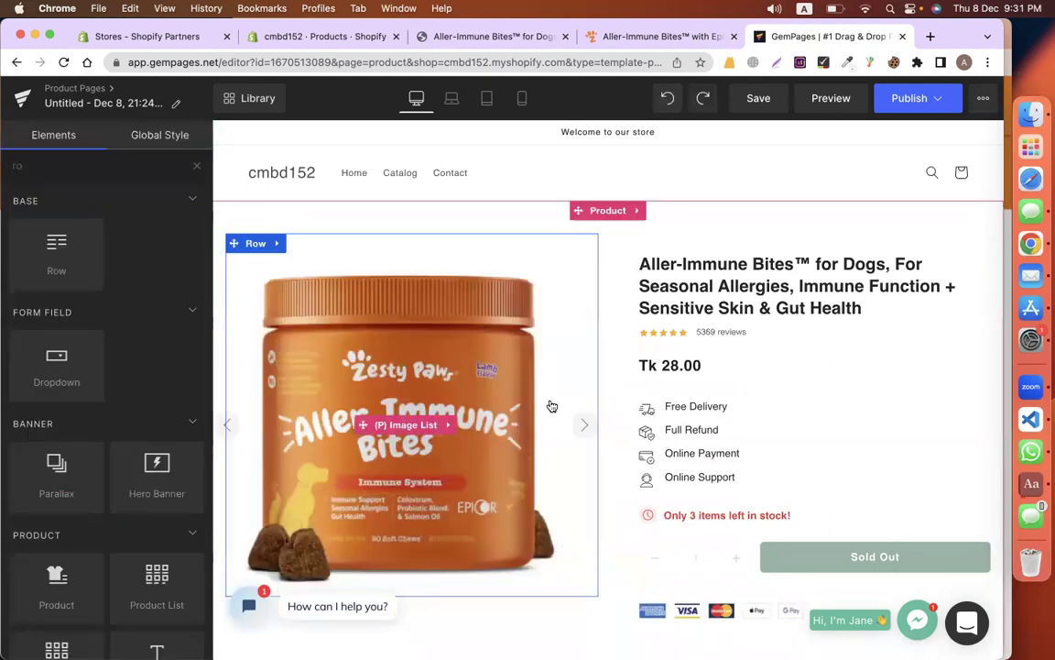
{"action": "scroll", "coordinate": [551, 399], "scroll_direction": "down", "scroll_amount": 3}
{"action": "scroll", "coordinate": [449, 284], "scroll_direction": "down", "scroll_amount": 3}
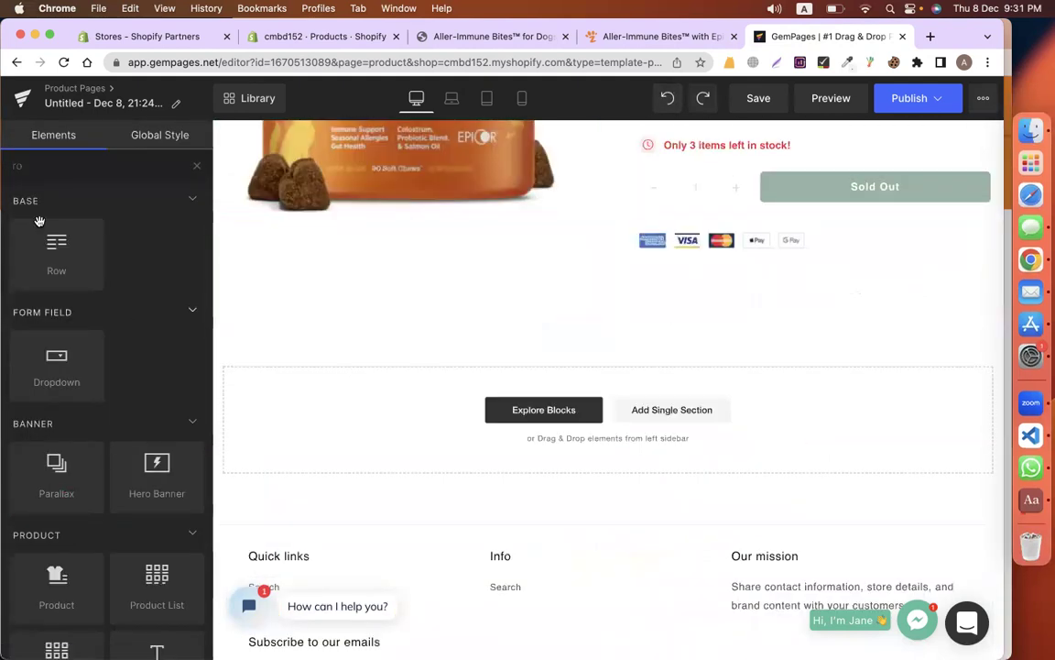
Add another Product section below the main product-detail block.
{"action": "left_click", "coordinate": [48, 173]}
{"action": "left_click_drag", "start_coordinate": [56, 587], "coordinate": [508, 377]}
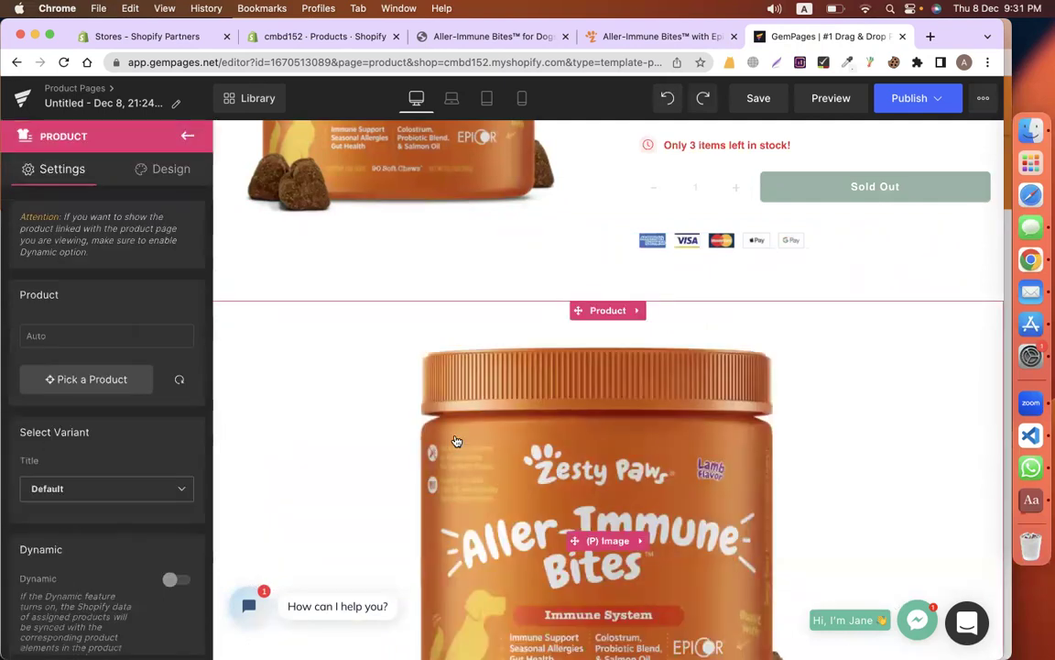
{"action": "scroll", "coordinate": [456, 442], "scroll_direction": "down", "scroll_amount": 3}
{"action": "scroll", "coordinate": [456, 442], "scroll_direction": "up", "scroll_amount": 2}
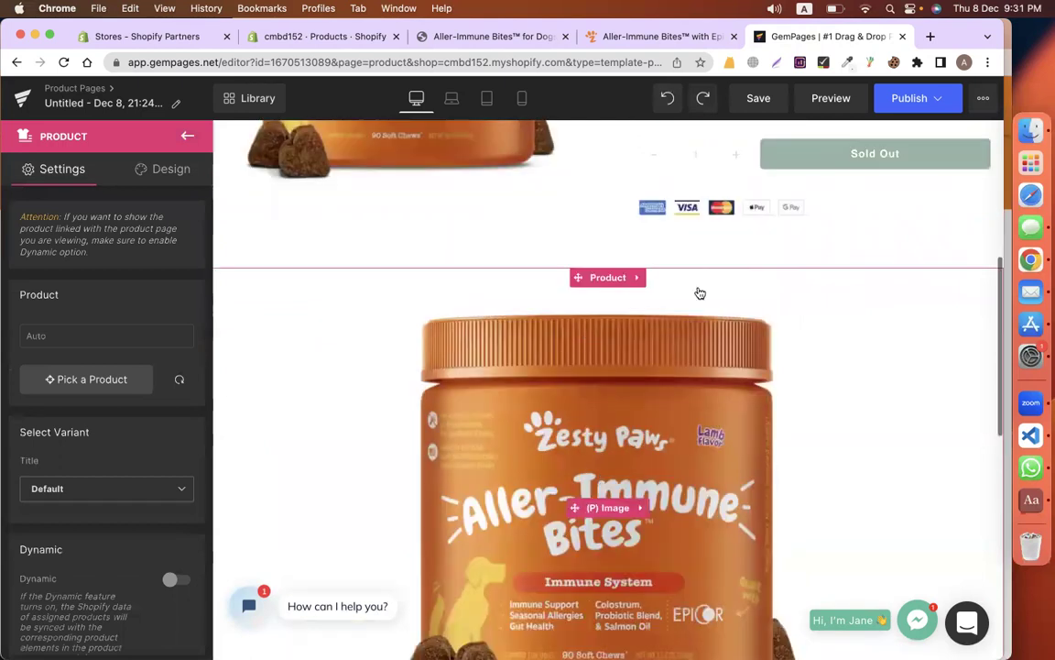
Insert a row above the new section's image and set it to two columns.
{"action": "left_click", "coordinate": [229, 291]}
{"action": "left_click_drag", "start_coordinate": [77, 284], "coordinate": [615, 370]}
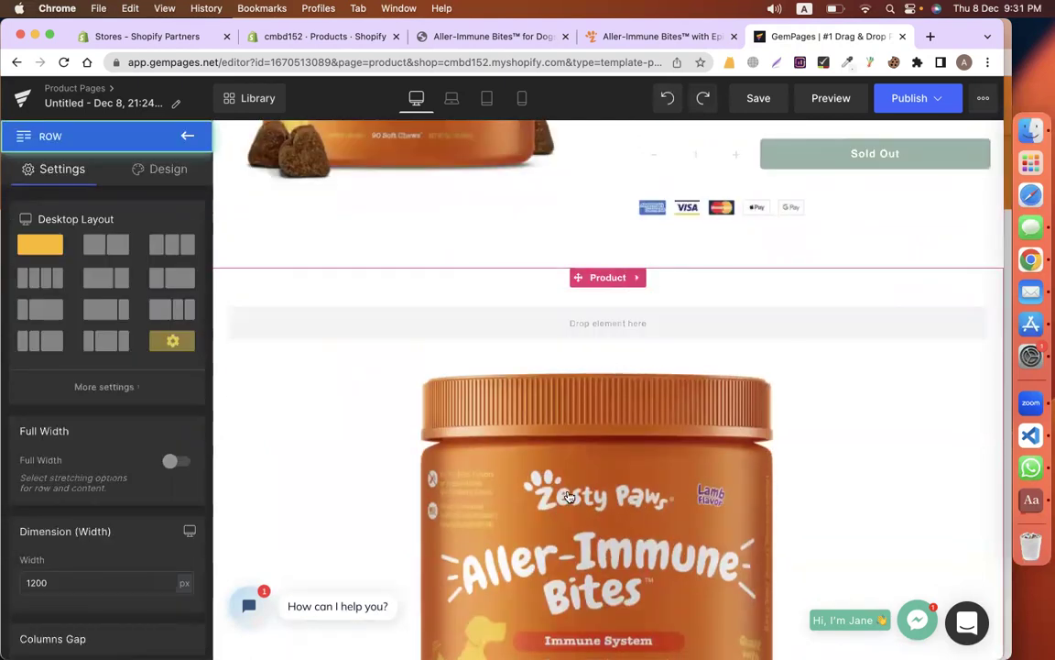
{"action": "scroll", "coordinate": [568, 496], "scroll_direction": "down", "scroll_amount": 5}
{"action": "scroll", "coordinate": [569, 496], "scroll_direction": "up", "scroll_amount": 3}
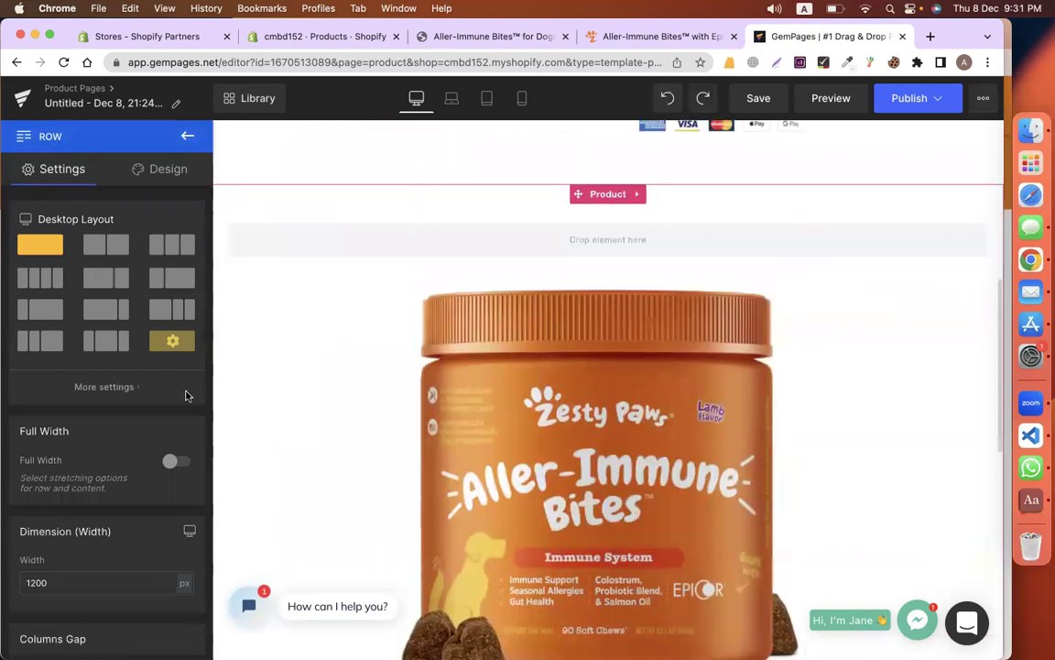
{"action": "left_click", "coordinate": [189, 136]}
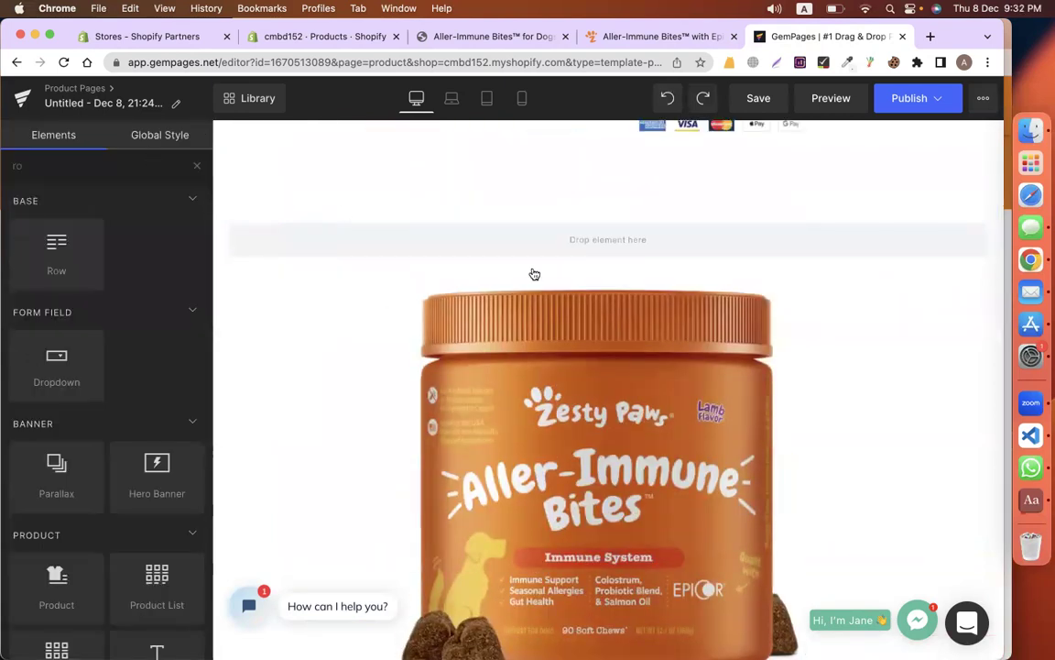
{"action": "left_click", "coordinate": [471, 225]}
{"action": "left_click", "coordinate": [106, 246]}
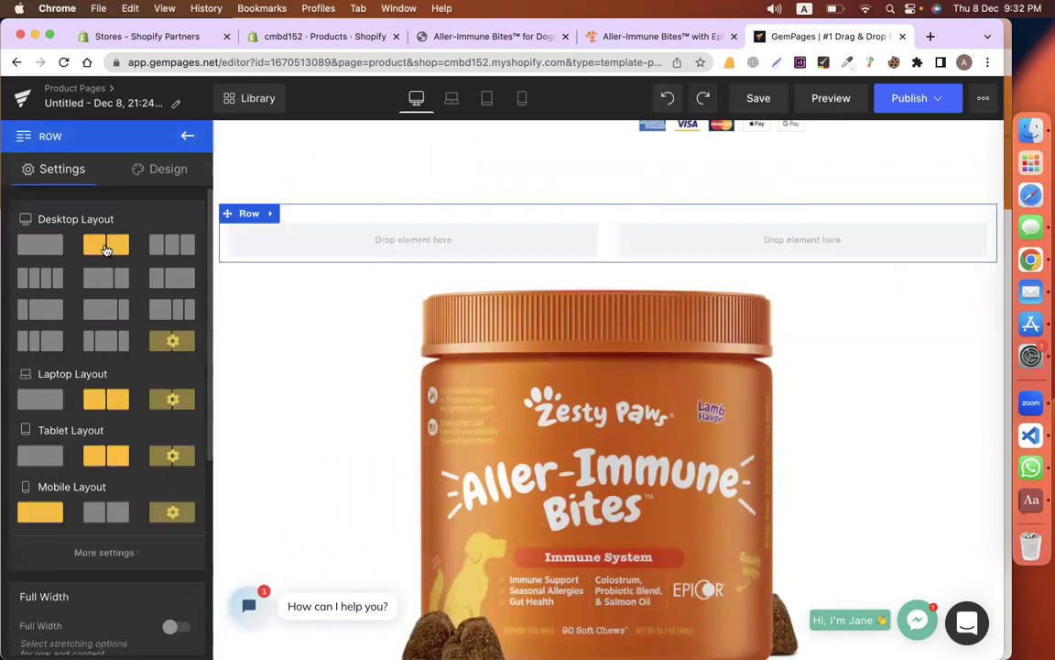
Link the Product block to Aller-Immune Bites™ for Dogs.
{"action": "left_click", "coordinate": [617, 200]}
{"action": "left_click", "coordinate": [123, 379]}
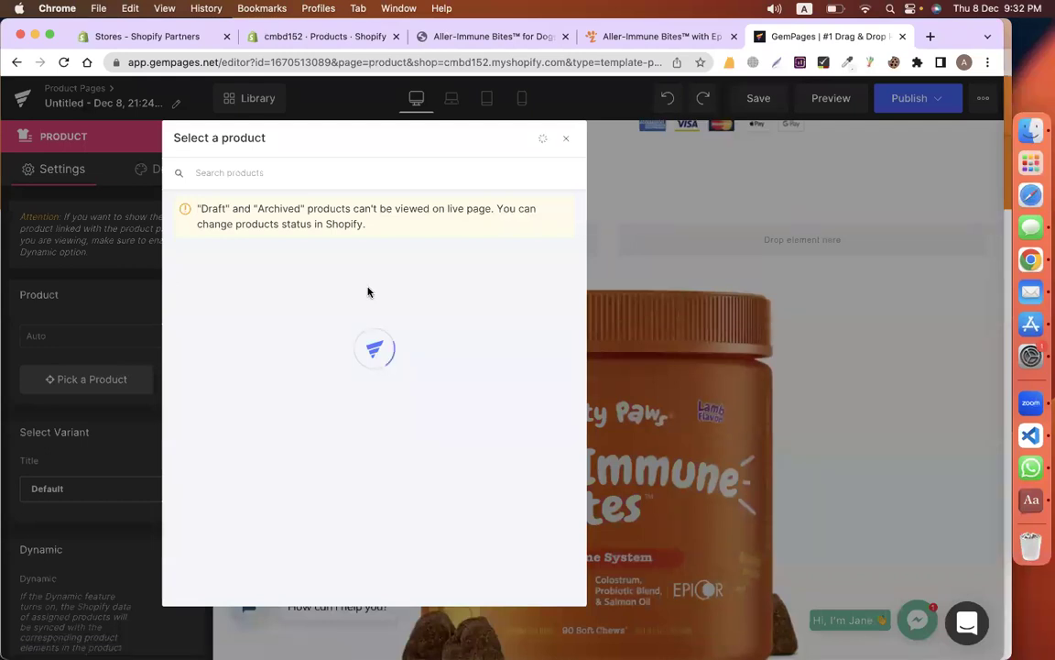
{"action": "left_click", "coordinate": [329, 310]}
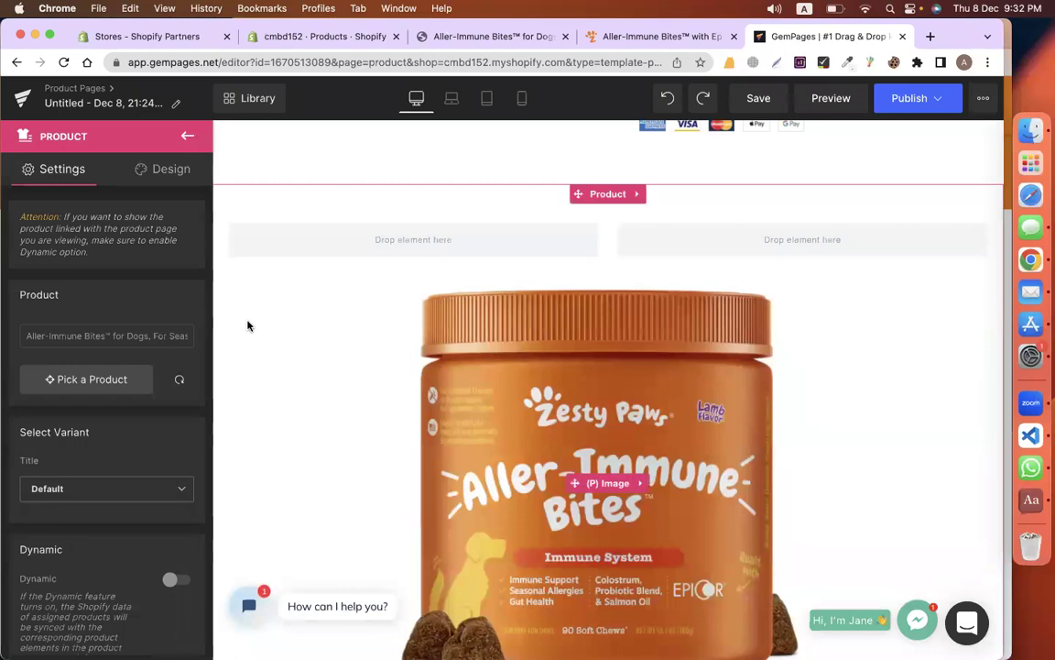
Place a (P) Image into the row's left column and open its settings.
{"action": "left_click", "coordinate": [550, 439]}
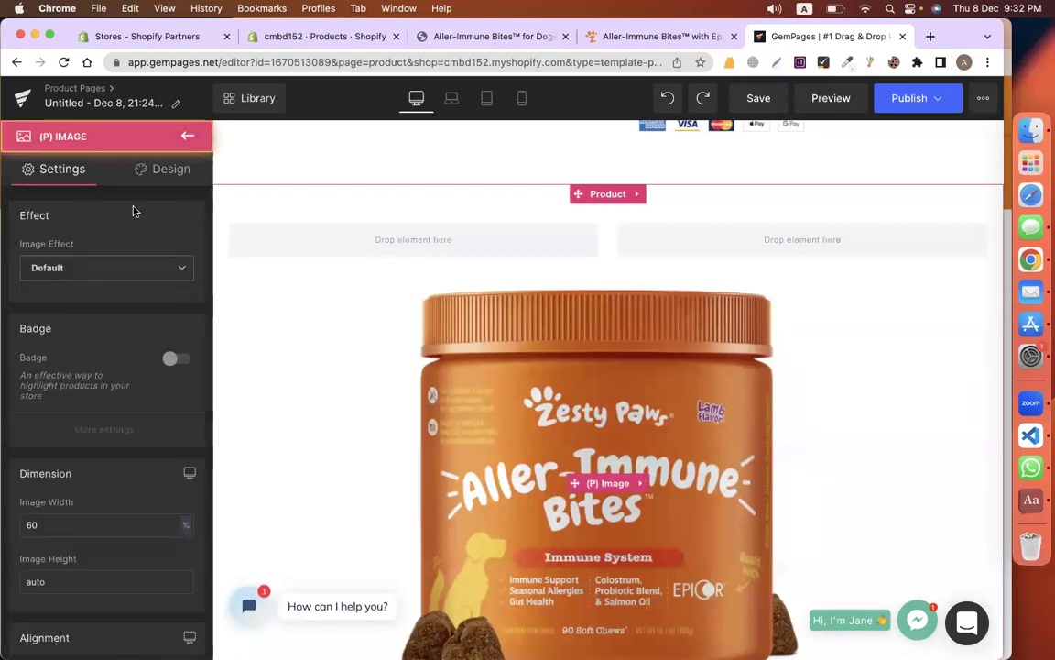
{"action": "left_click", "coordinate": [187, 136]}
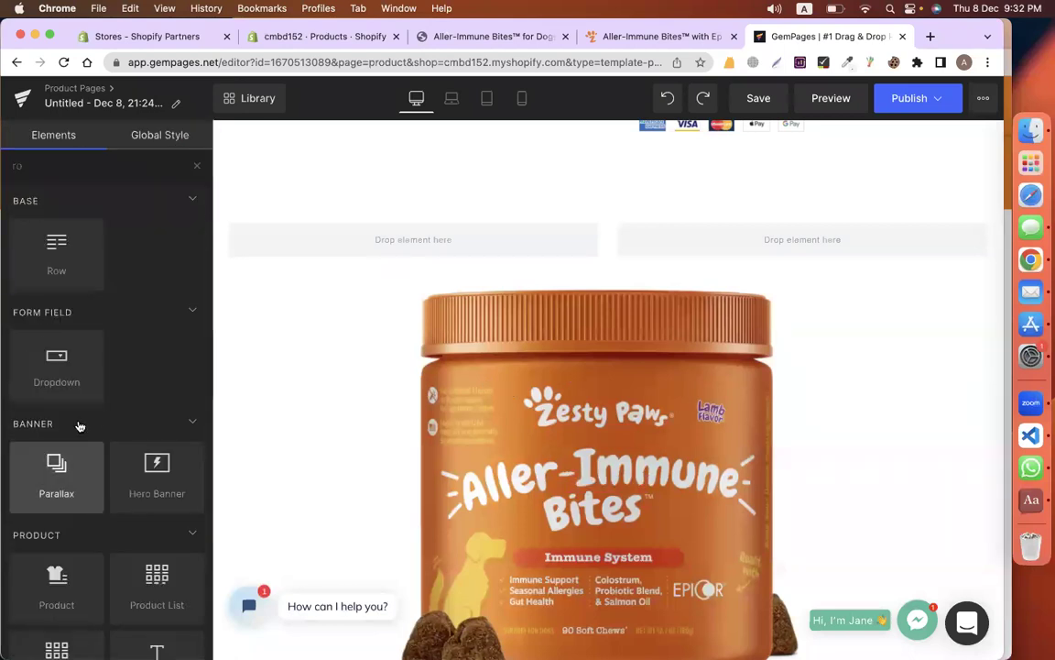
{"action": "scroll", "coordinate": [80, 424], "scroll_direction": "down", "scroll_amount": 5}
{"action": "scroll", "coordinate": [82, 520], "scroll_direction": "down", "scroll_amount": 4}
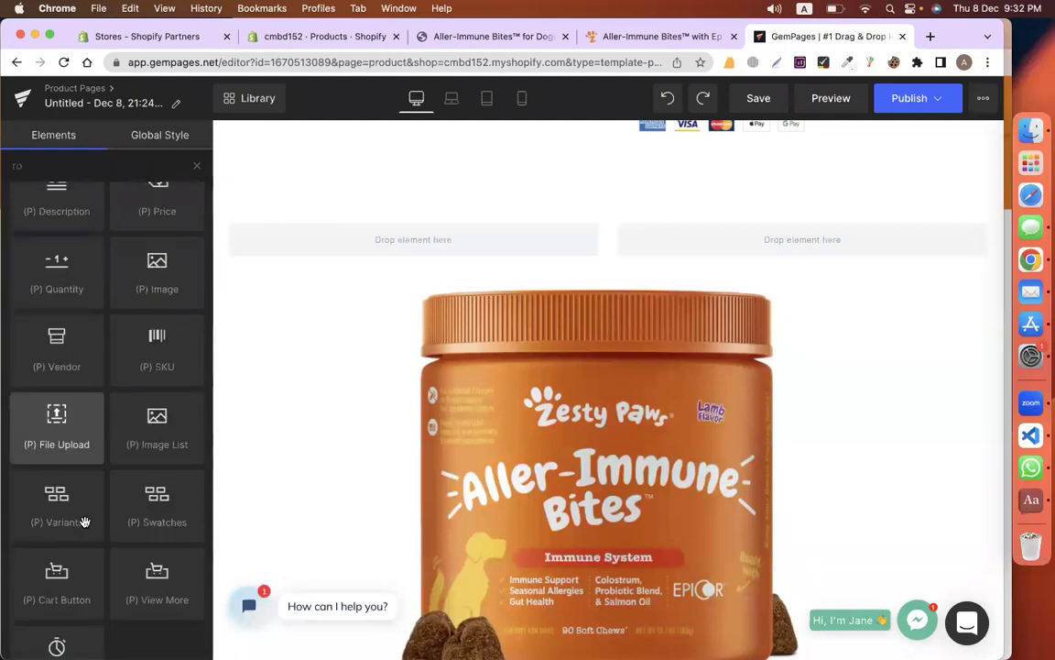
{"action": "scroll", "coordinate": [84, 518], "scroll_direction": "up", "scroll_amount": 6}
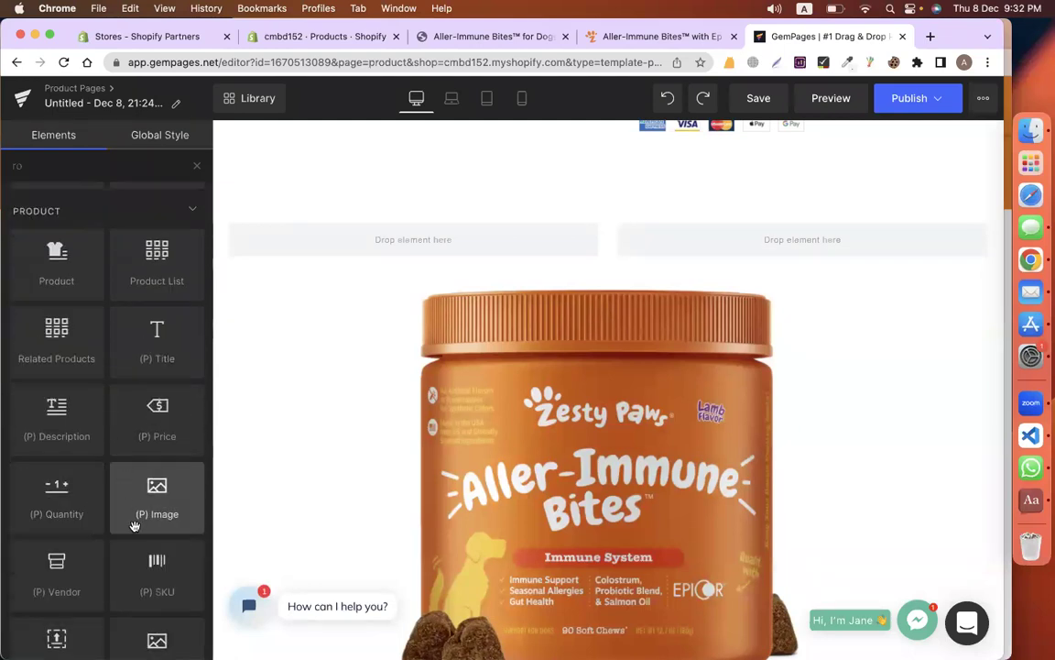
{"action": "left_click_drag", "start_coordinate": [347, 321], "coordinate": [373, 241]}
{"action": "left_click", "coordinate": [373, 254]}
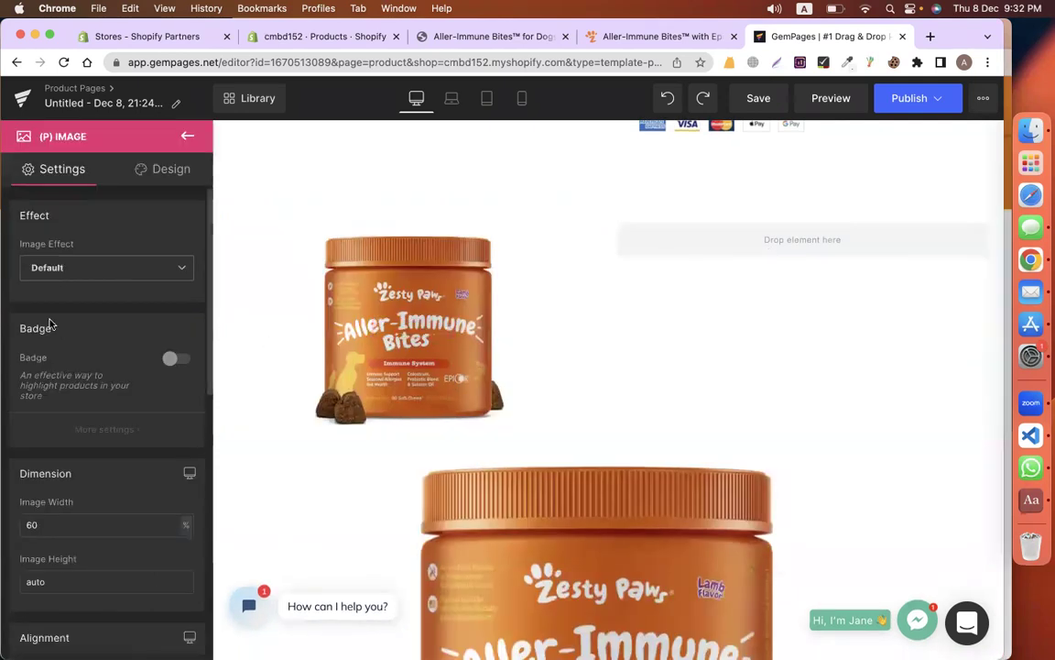
{"action": "scroll", "coordinate": [538, 504], "scroll_direction": "down", "scroll_amount": 3}
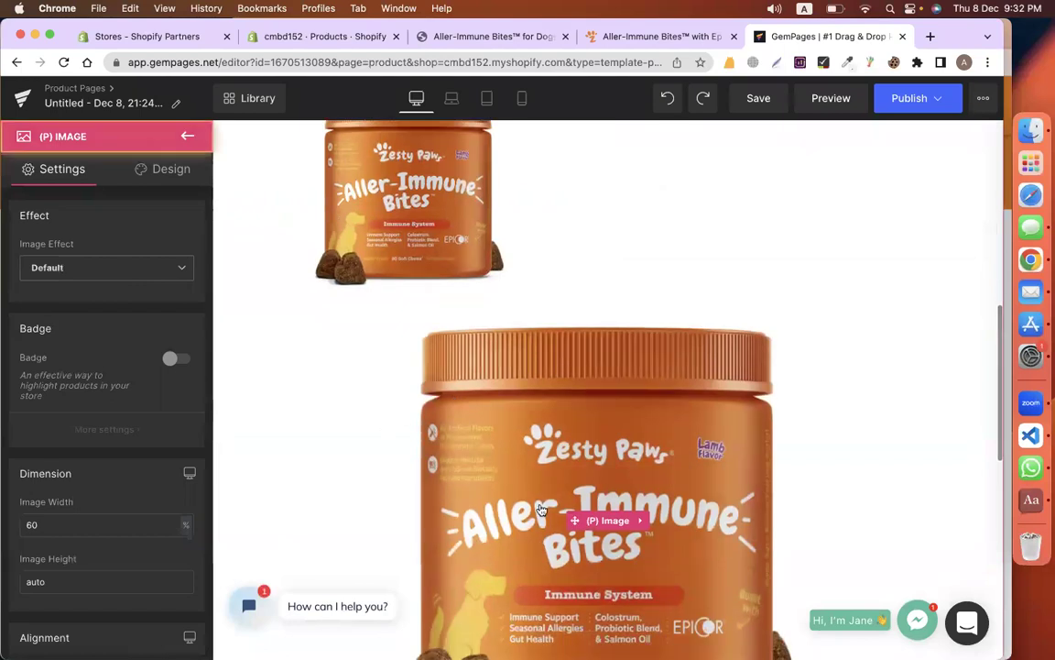
{"action": "scroll", "coordinate": [540, 509], "scroll_direction": "down", "scroll_amount": 4}
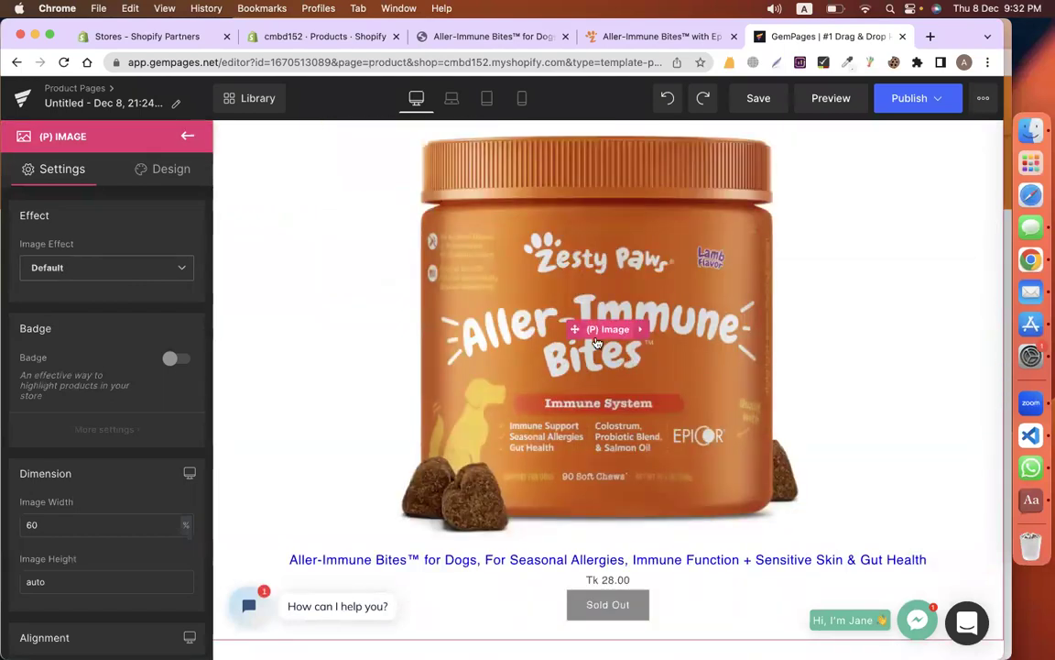
Delete the large product image, (P) Title, (P) Price and (P) Cart Button.
{"action": "right_click", "coordinate": [531, 365]}
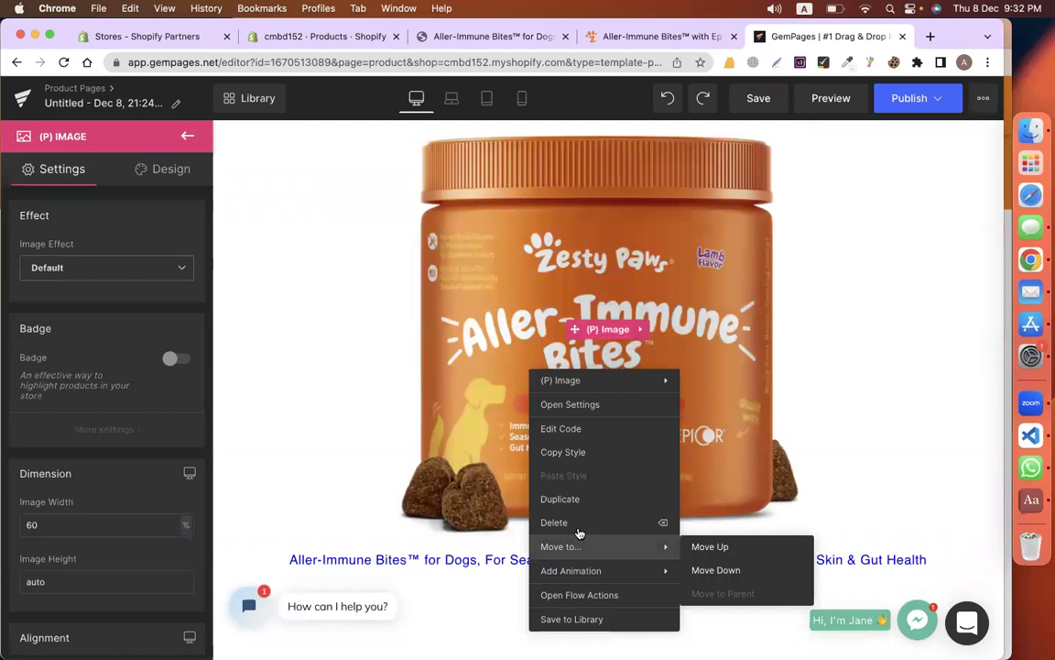
{"action": "left_click", "coordinate": [577, 518]}
{"action": "scroll", "coordinate": [566, 357], "scroll_direction": "up", "scroll_amount": 5}
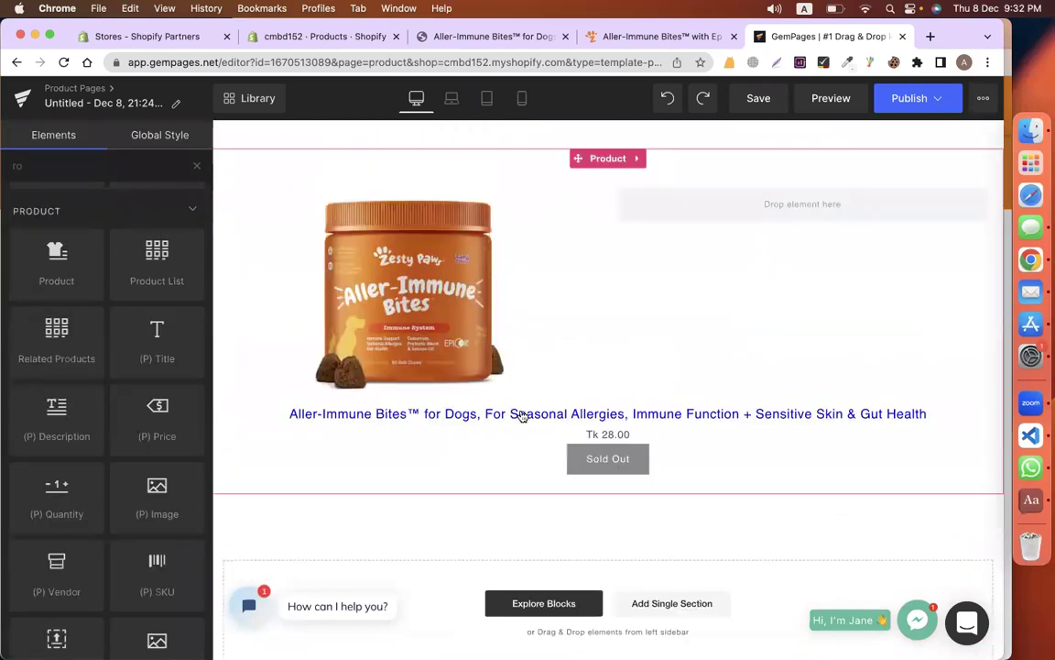
{"action": "right_click", "coordinate": [463, 413]}
{"action": "left_click", "coordinate": [479, 550]}
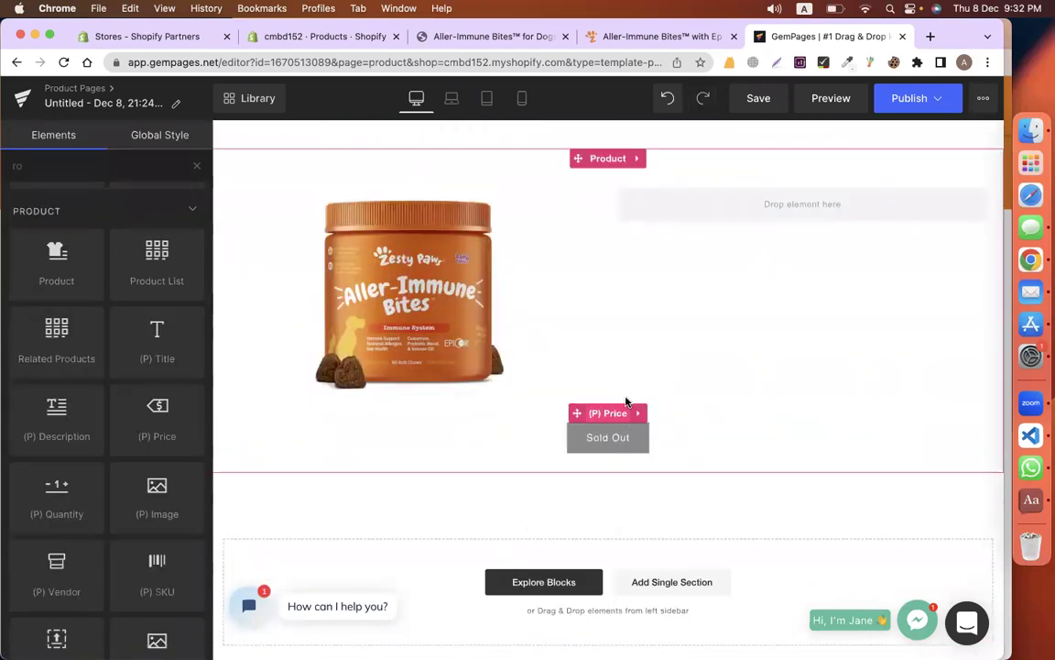
{"action": "right_click", "coordinate": [608, 417]}
{"action": "left_click", "coordinate": [595, 558]}
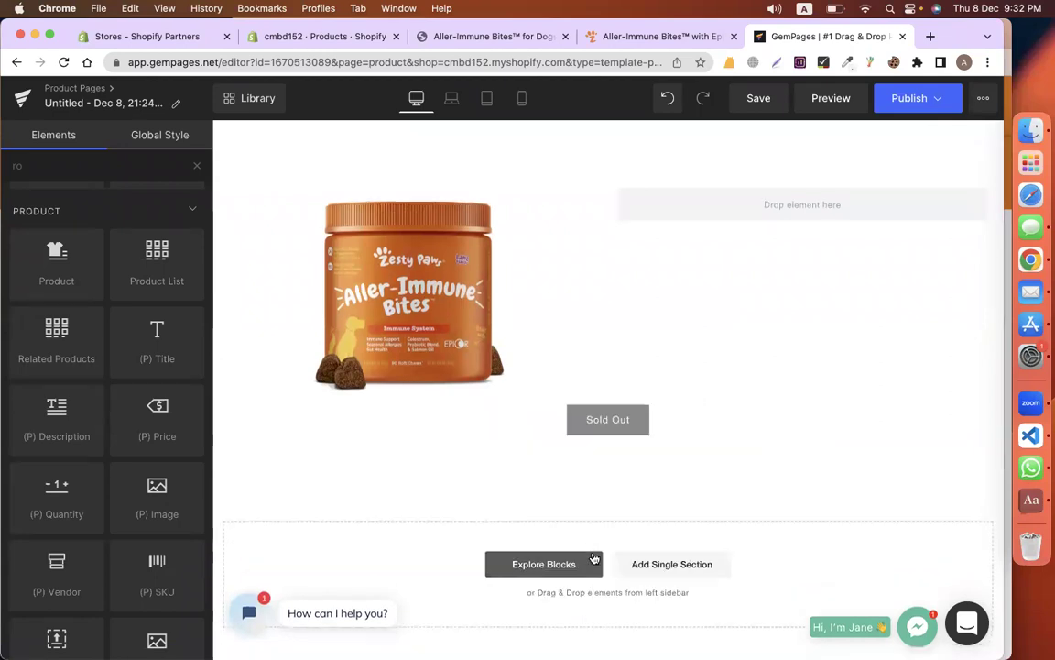
{"action": "right_click", "coordinate": [600, 418]}
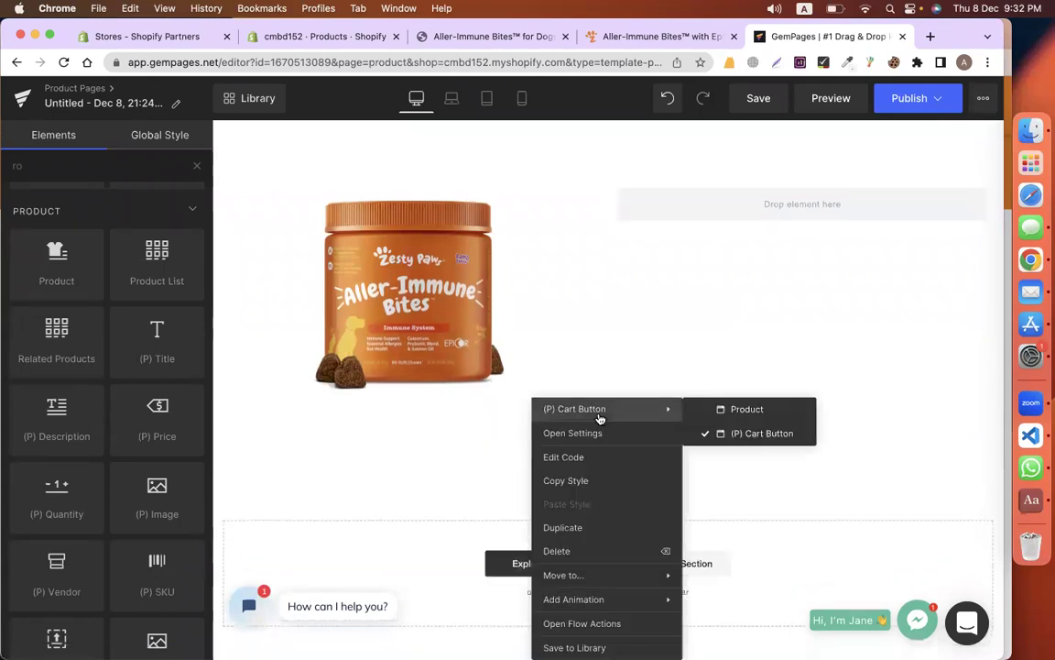
{"action": "left_click", "coordinate": [586, 551]}
{"action": "scroll", "coordinate": [357, 437], "scroll_direction": "up", "scroll_amount": 2}
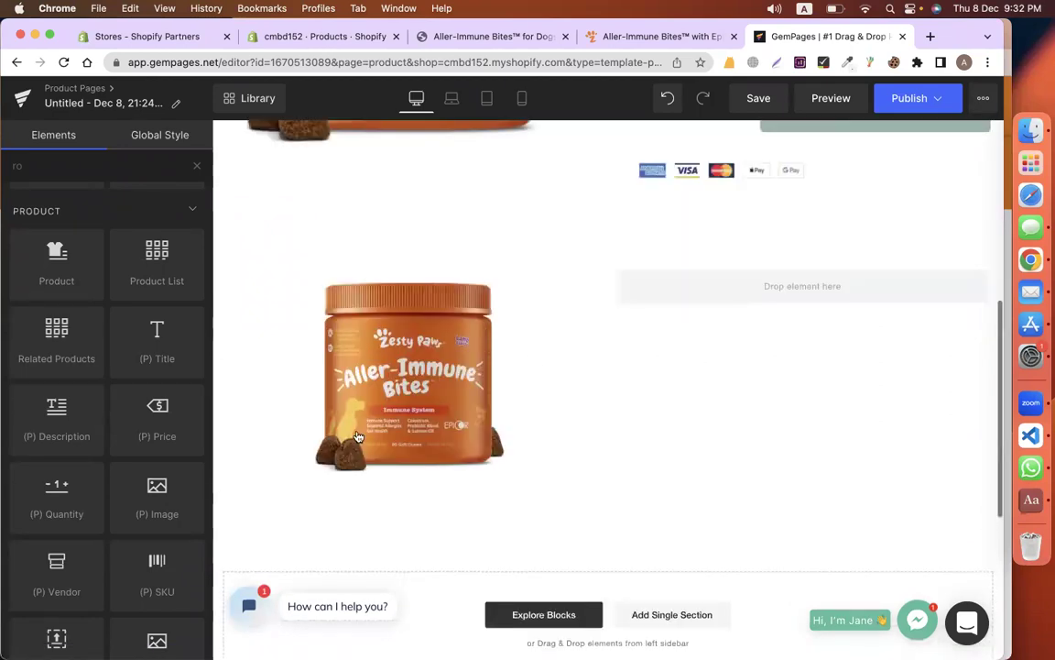
Delete the old Product block and drag a fresh Product element onto the canvas.
{"action": "right_click", "coordinate": [608, 244]}
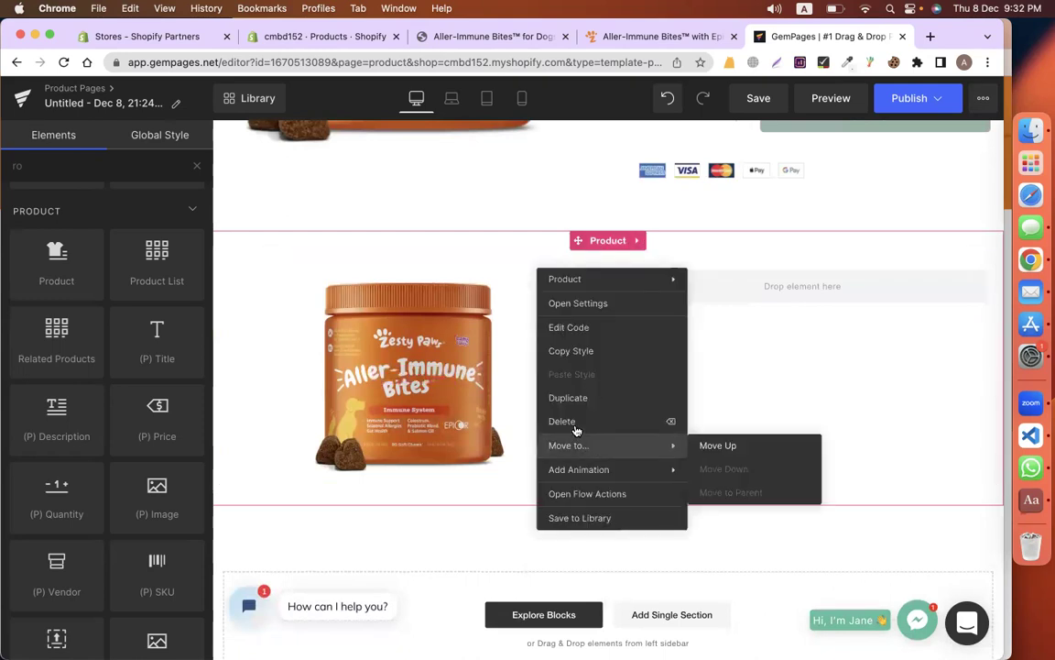
{"action": "left_click", "coordinate": [575, 430]}
{"action": "left_click_drag", "start_coordinate": [62, 281], "coordinate": [517, 283]}
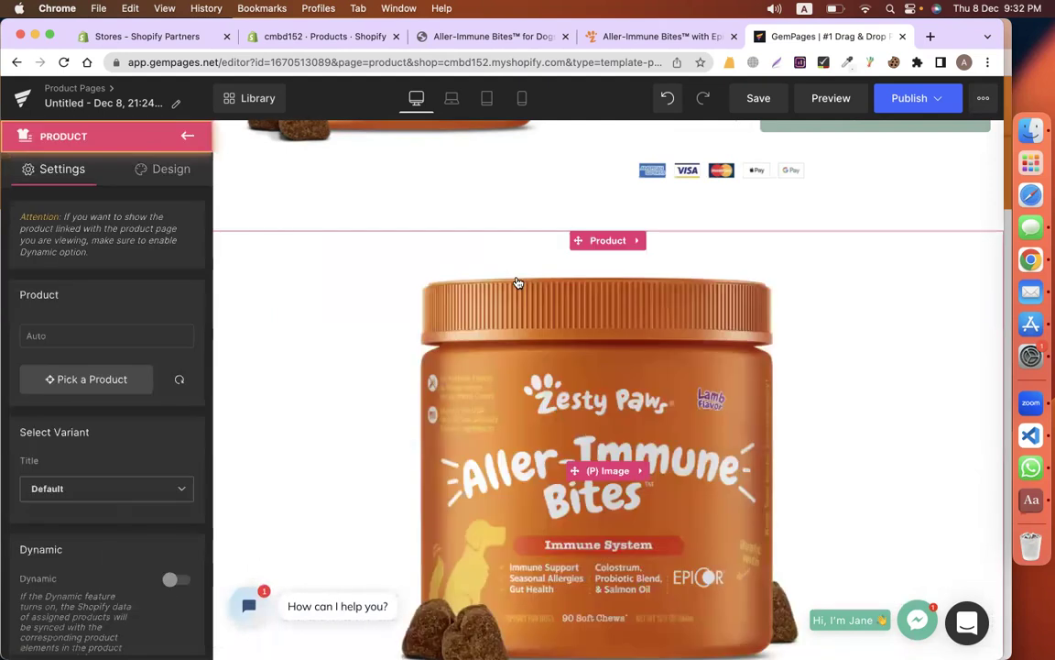
Link the new Product block to Aller-Immune Bites™ for Dogs.
{"action": "left_click", "coordinate": [87, 380]}
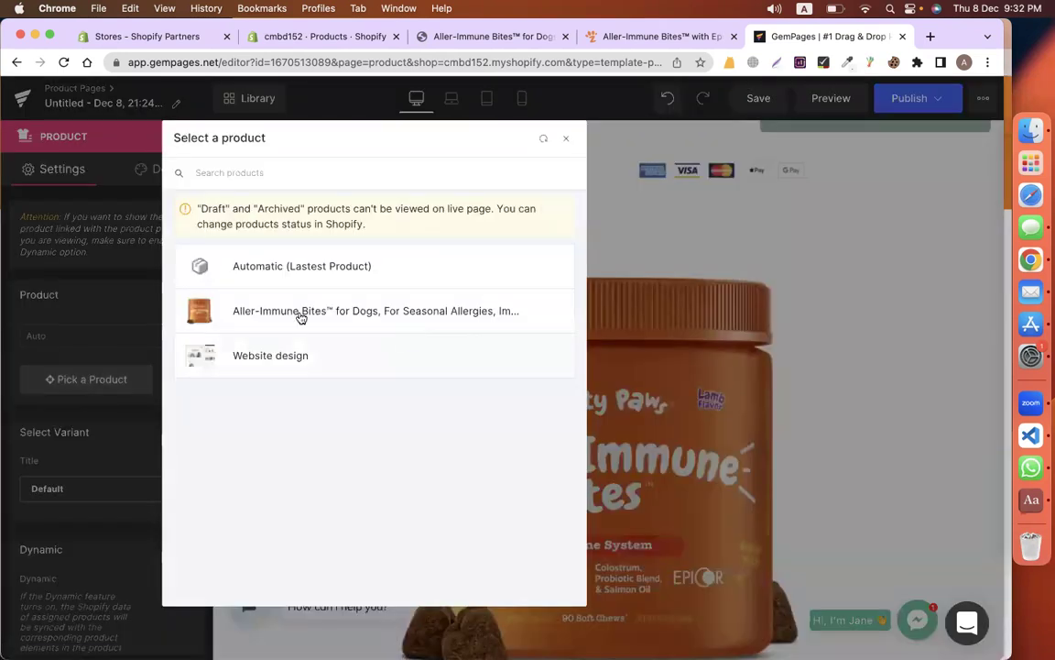
{"action": "left_click", "coordinate": [299, 314]}
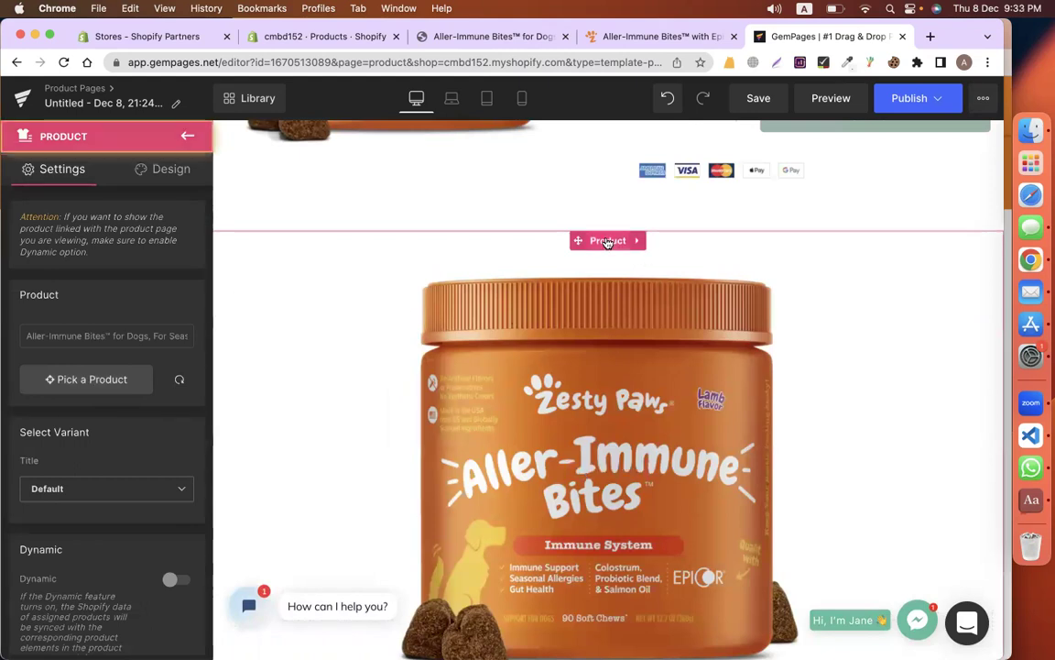
{"action": "scroll", "coordinate": [586, 399], "scroll_direction": "down", "scroll_amount": 3}
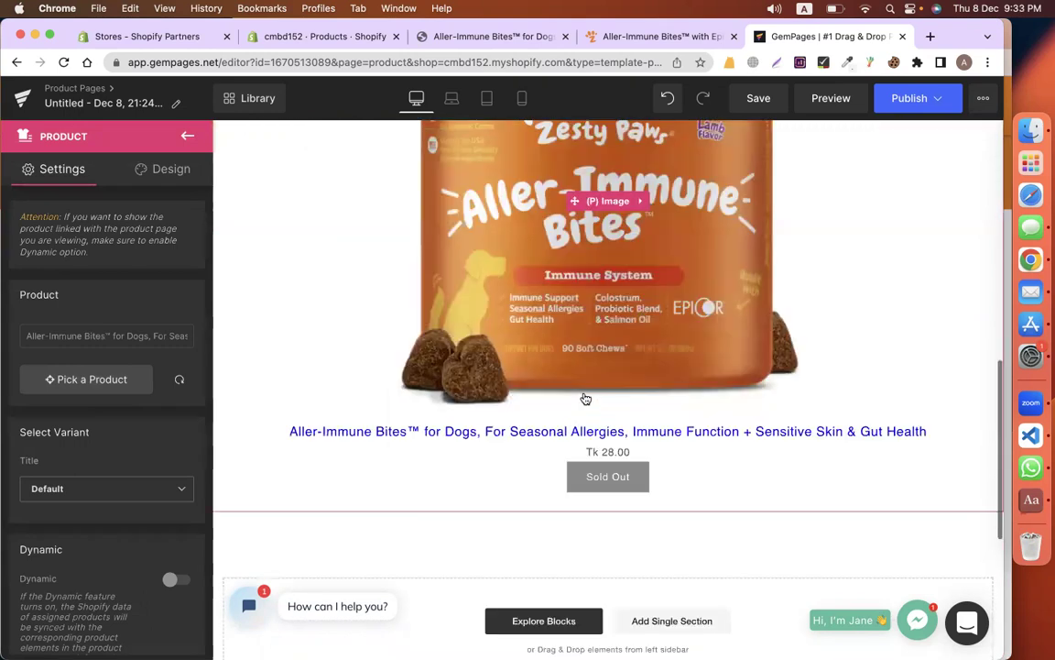
{"action": "scroll", "coordinate": [586, 399], "scroll_direction": "up", "scroll_amount": 2}
{"action": "scroll", "coordinate": [586, 396], "scroll_direction": "up", "scroll_amount": 3}
{"action": "scroll", "coordinate": [606, 384], "scroll_direction": "down", "scroll_amount": 2}
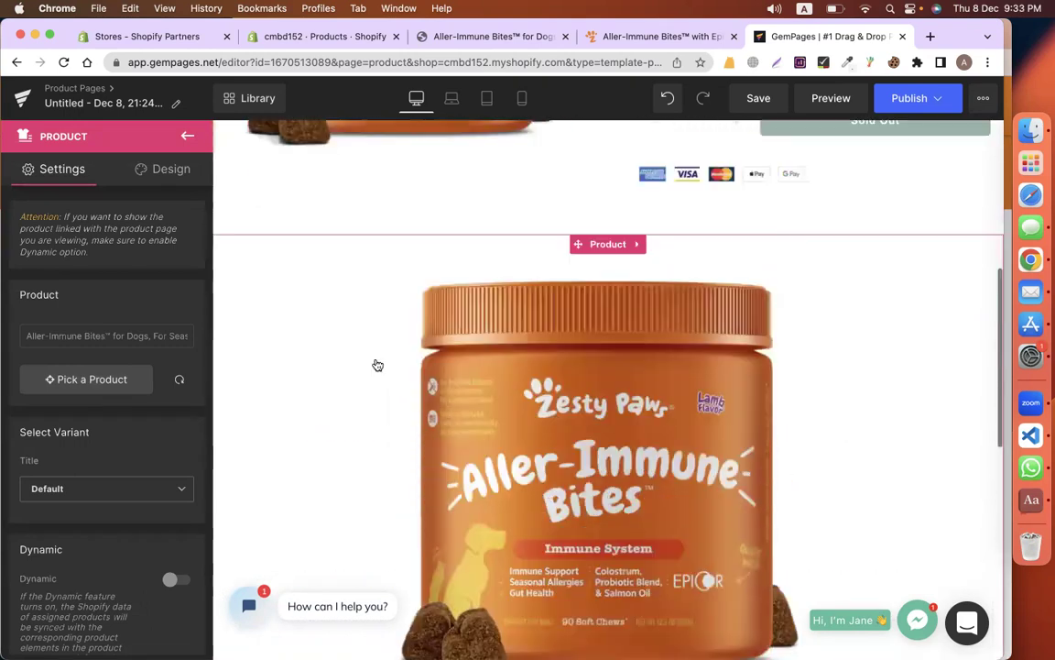
{"action": "left_click", "coordinate": [186, 140]}
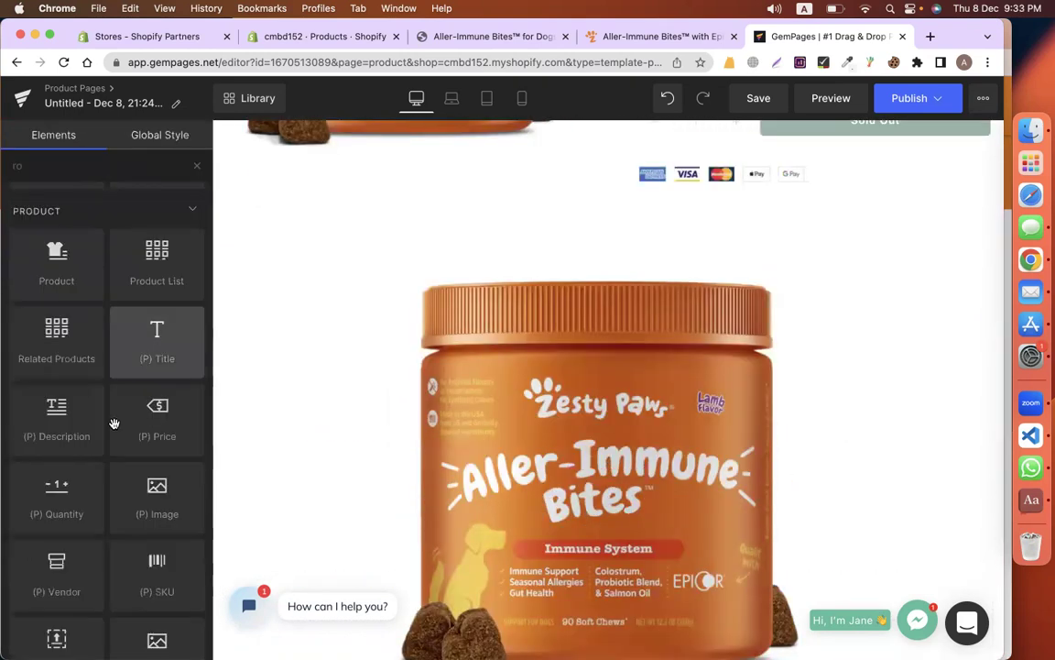
Add an empty two-column row above the product image.
{"action": "scroll", "coordinate": [78, 318], "scroll_direction": "up", "scroll_amount": 5}
{"action": "left_click_drag", "start_coordinate": [56, 245], "coordinate": [585, 264]}
{"action": "left_click", "coordinate": [106, 246]}
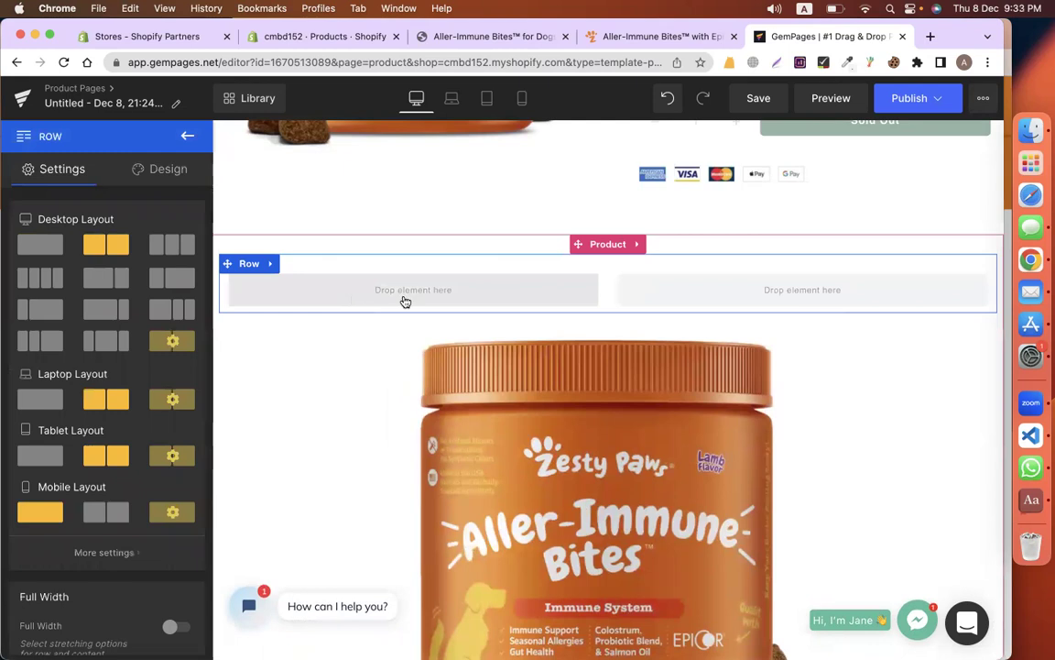
{"action": "left_click", "coordinate": [187, 137]}
Place a product image list in the row, trying Slider then Default style with a lightbox.
{"action": "scroll", "coordinate": [103, 357], "scroll_direction": "down", "scroll_amount": 4}
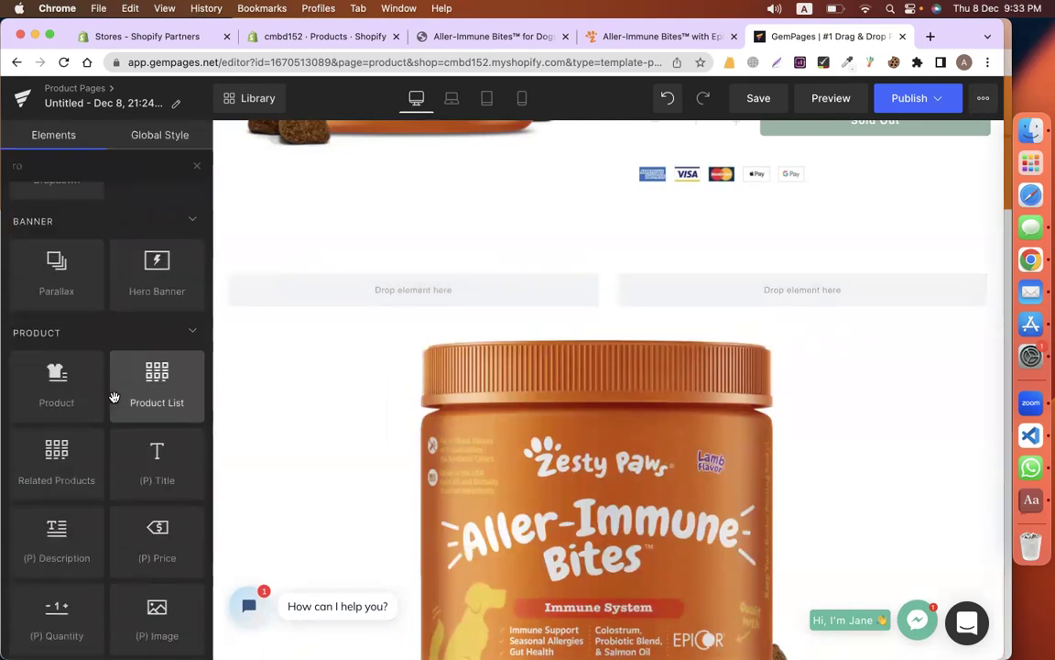
{"action": "scroll", "coordinate": [73, 458], "scroll_direction": "down", "scroll_amount": 2}
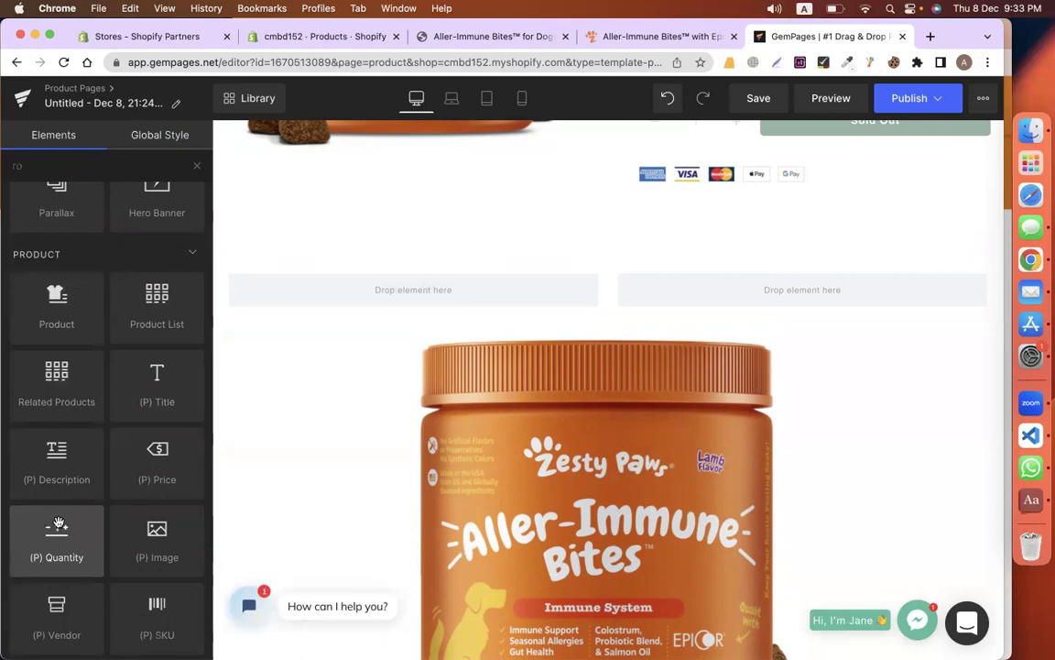
{"action": "scroll", "coordinate": [64, 532], "scroll_direction": "down", "scroll_amount": 5}
{"action": "left_click_drag", "start_coordinate": [146, 469], "coordinate": [767, 297]}
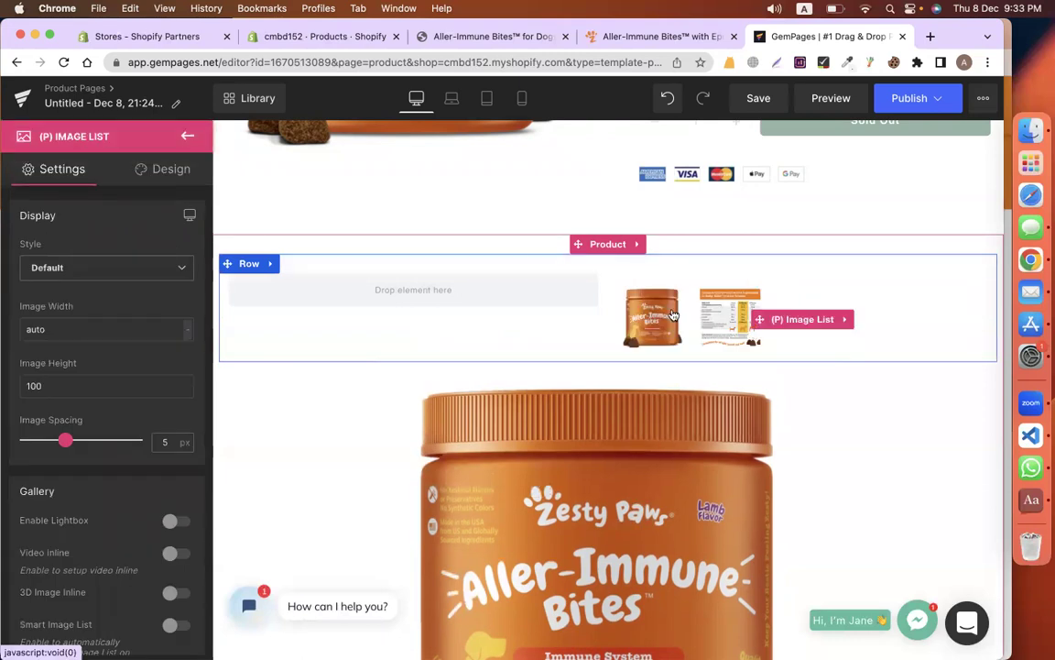
{"action": "left_click", "coordinate": [147, 267]}
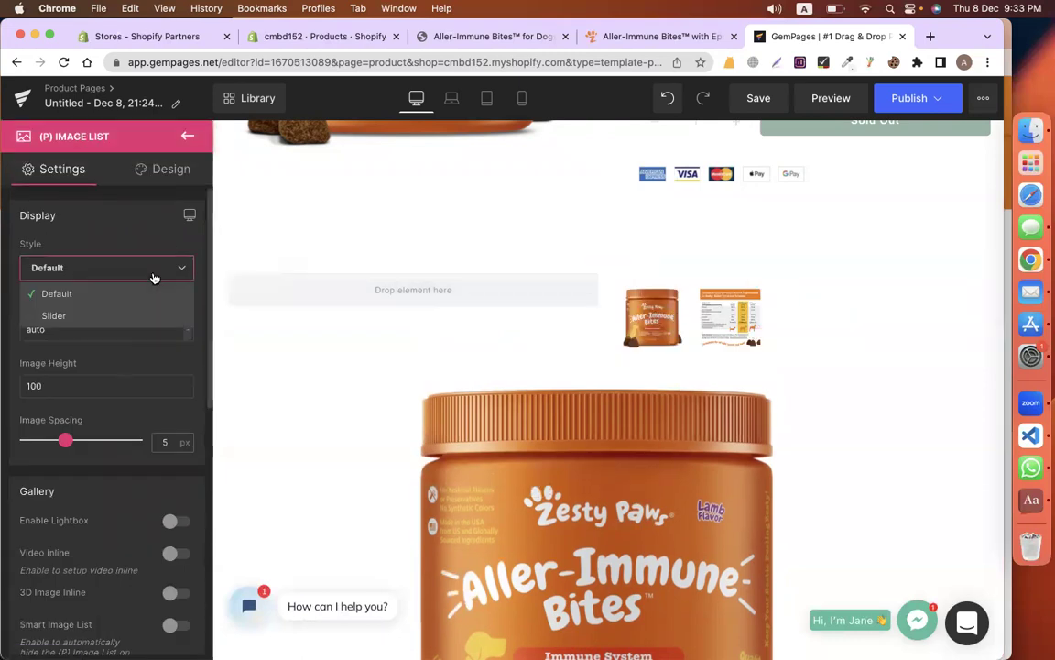
{"action": "left_click", "coordinate": [111, 315]}
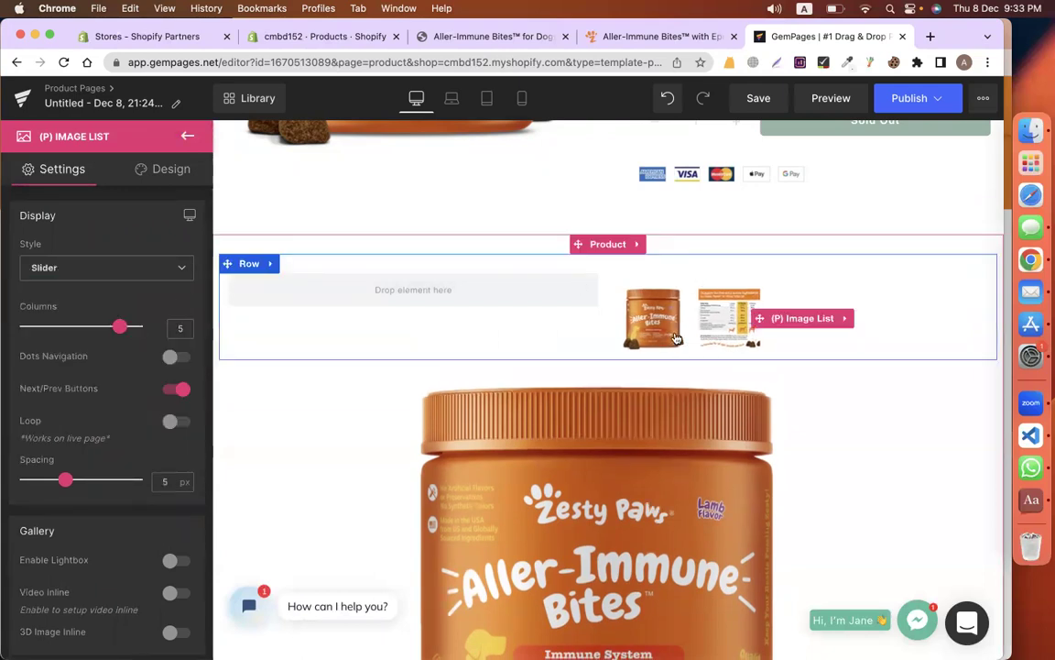
{"action": "left_click", "coordinate": [87, 274]}
{"action": "left_click", "coordinate": [71, 291]}
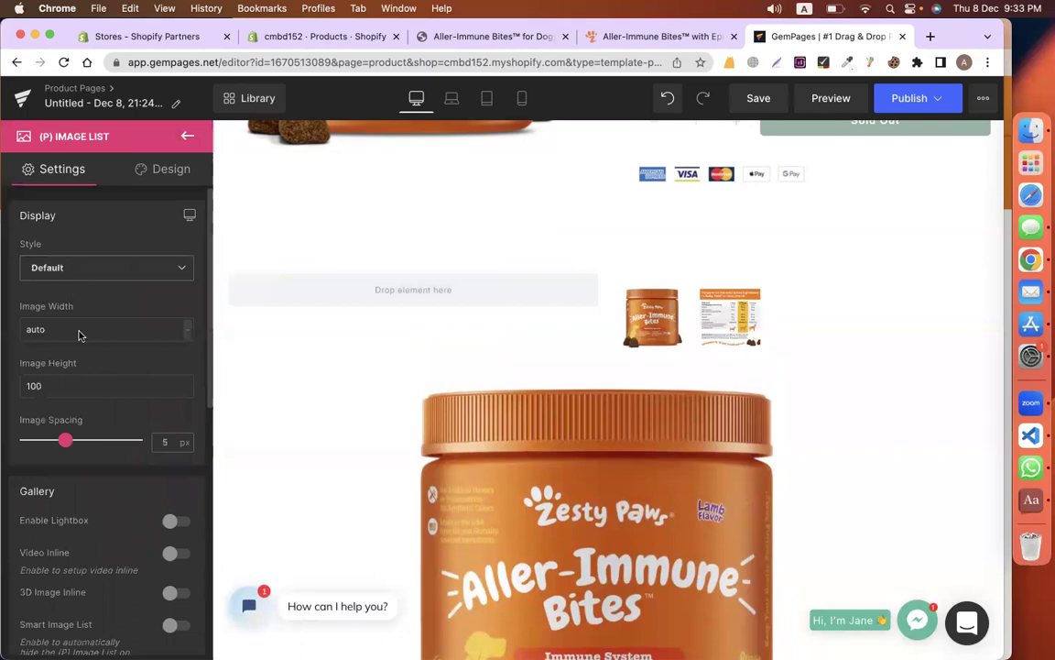
{"action": "left_click", "coordinate": [180, 521]}
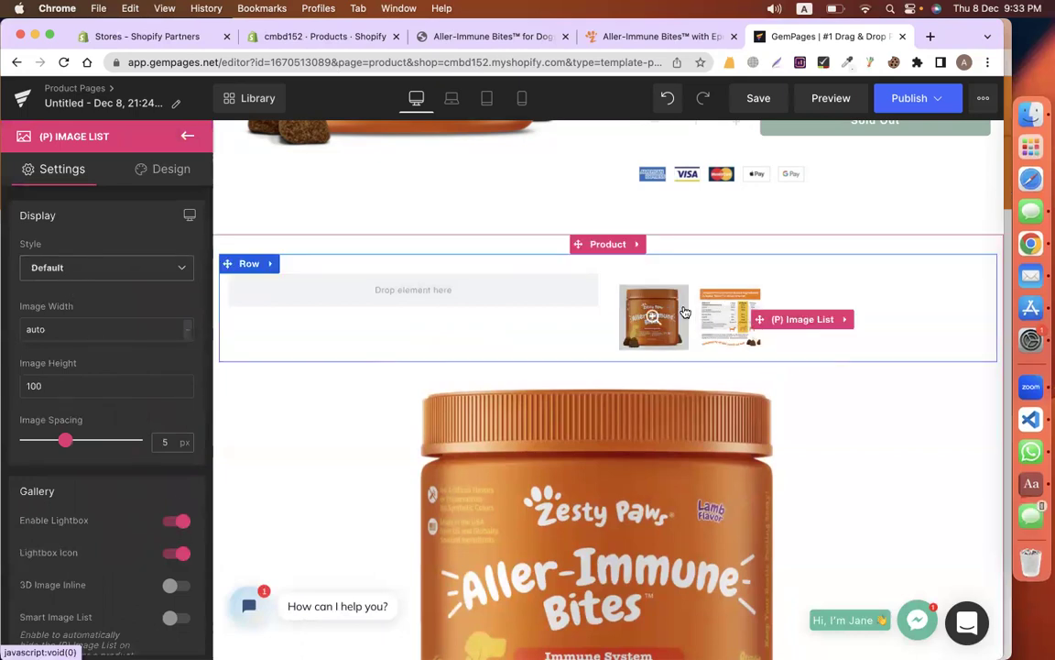
Delete the image list and put a single (P) Image in the right column.
{"action": "right_click", "coordinate": [793, 321]}
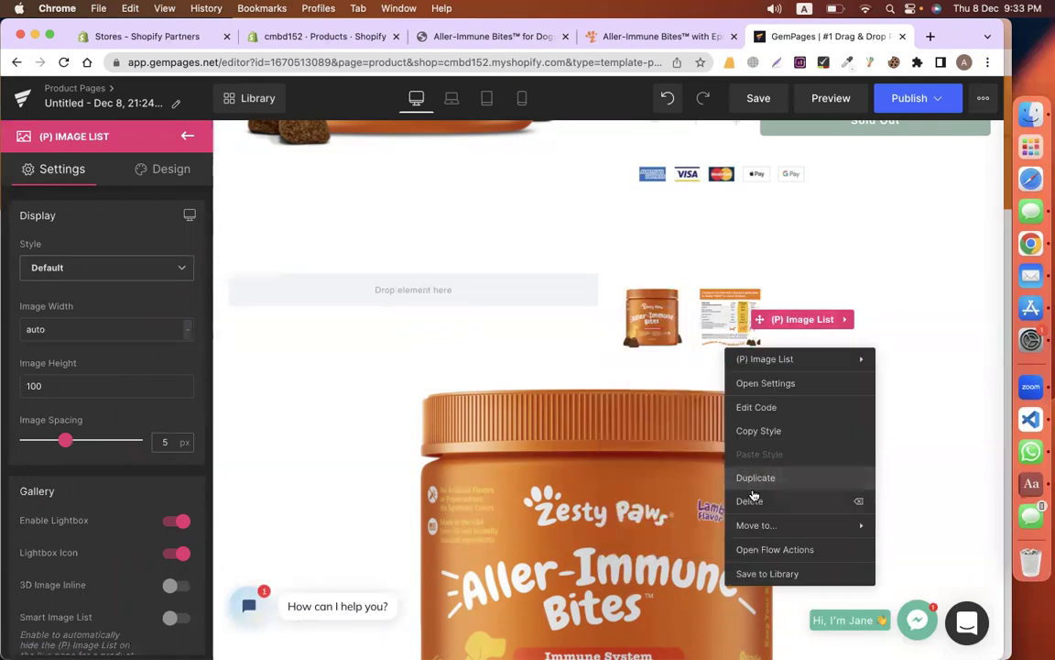
{"action": "left_click", "coordinate": [724, 474]}
{"action": "scroll", "coordinate": [129, 439], "scroll_direction": "up", "scroll_amount": 1}
{"action": "left_click_drag", "start_coordinate": [169, 353], "coordinate": [655, 294]}
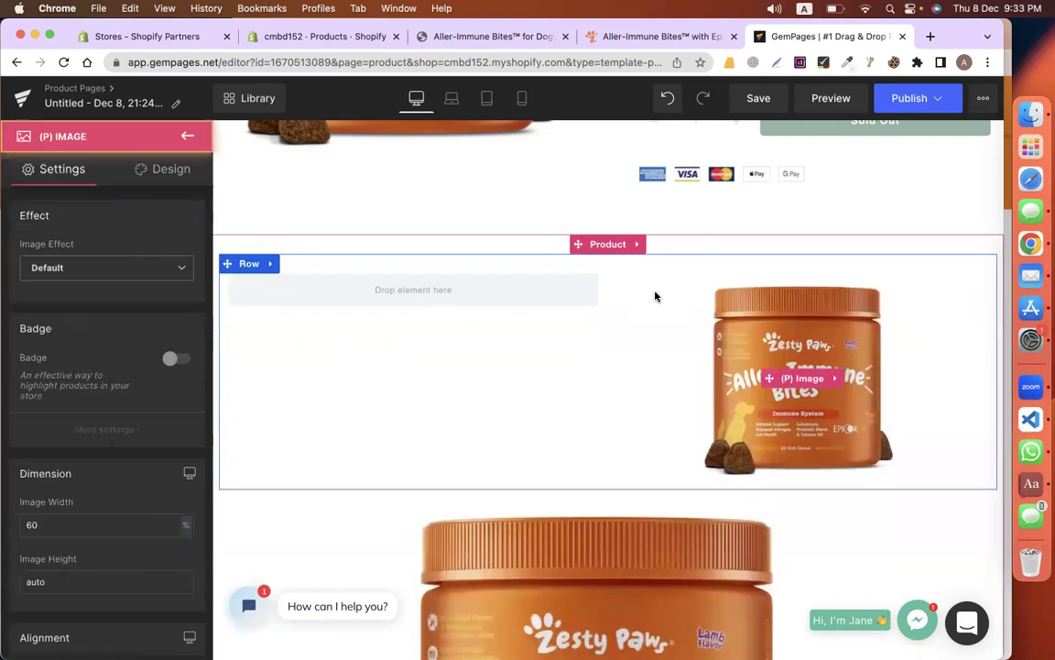
{"action": "left_click", "coordinate": [193, 136]}
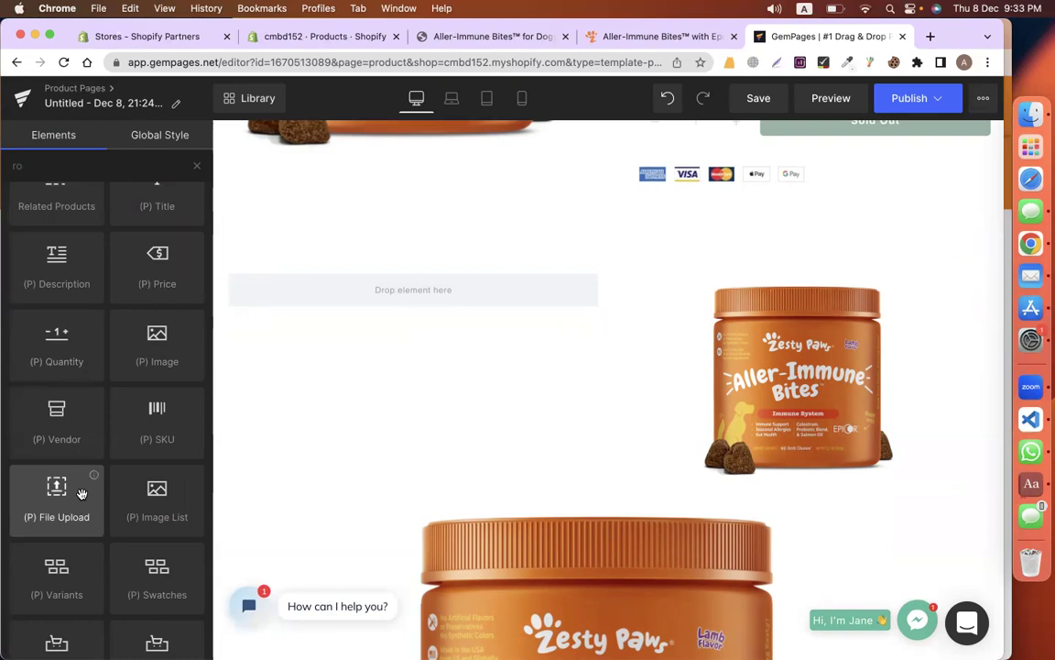
Add the product title at 32 px, left-aligned, and the price at 55 px to the left column.
{"action": "scroll", "coordinate": [80, 494], "scroll_direction": "up", "scroll_amount": 3}
{"action": "left_click_drag", "start_coordinate": [179, 306], "coordinate": [360, 301]}
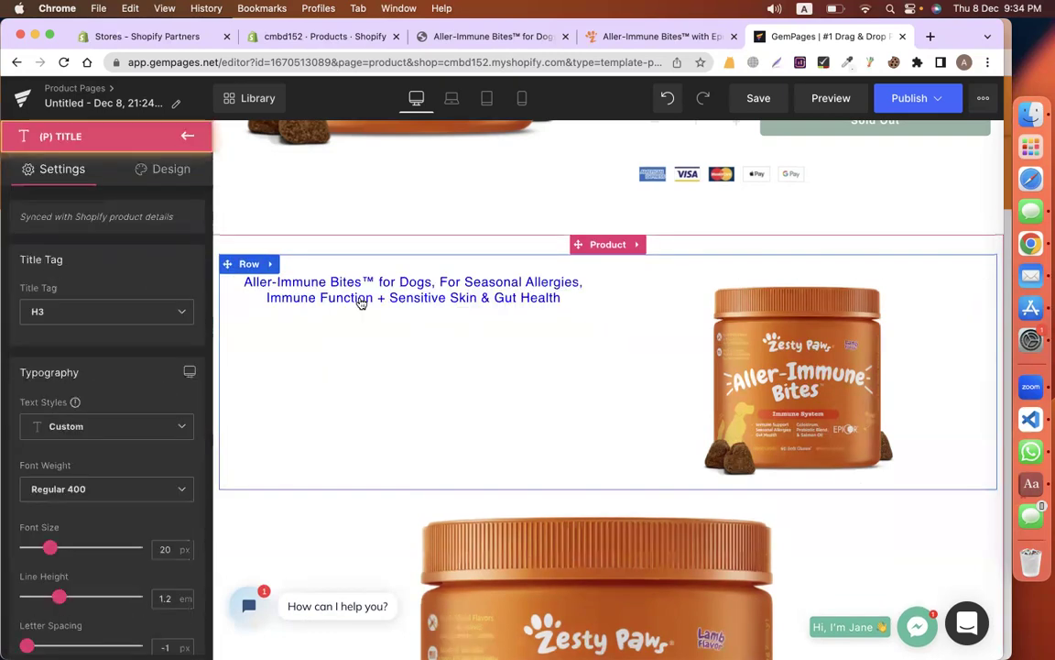
{"action": "left_click_drag", "start_coordinate": [50, 549], "coordinate": [64, 548]}
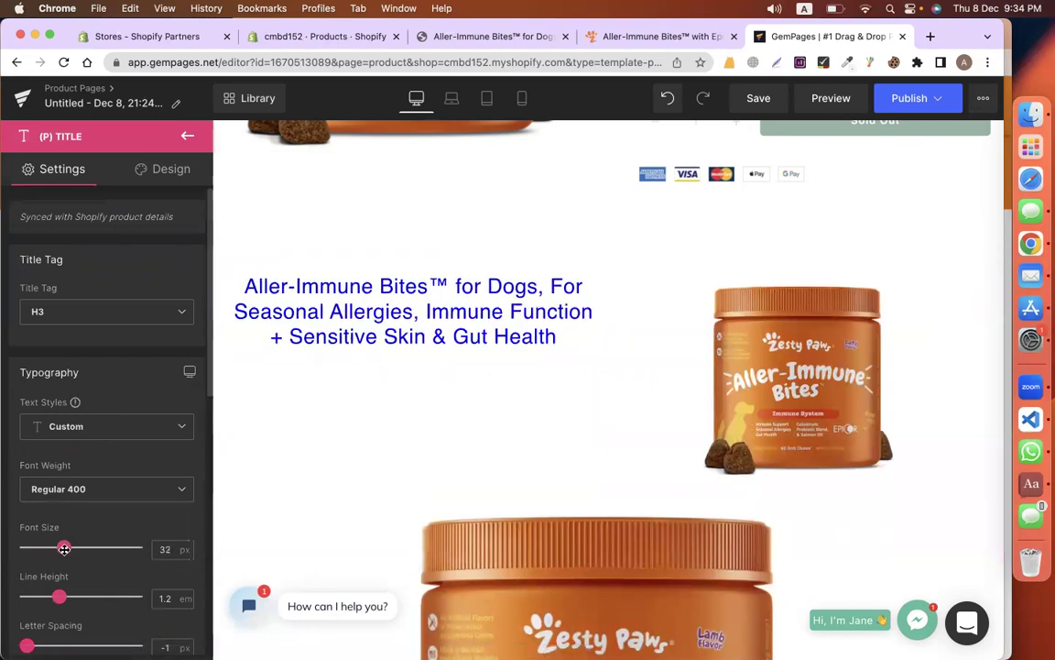
{"action": "scroll", "coordinate": [82, 458], "scroll_direction": "down", "scroll_amount": 5}
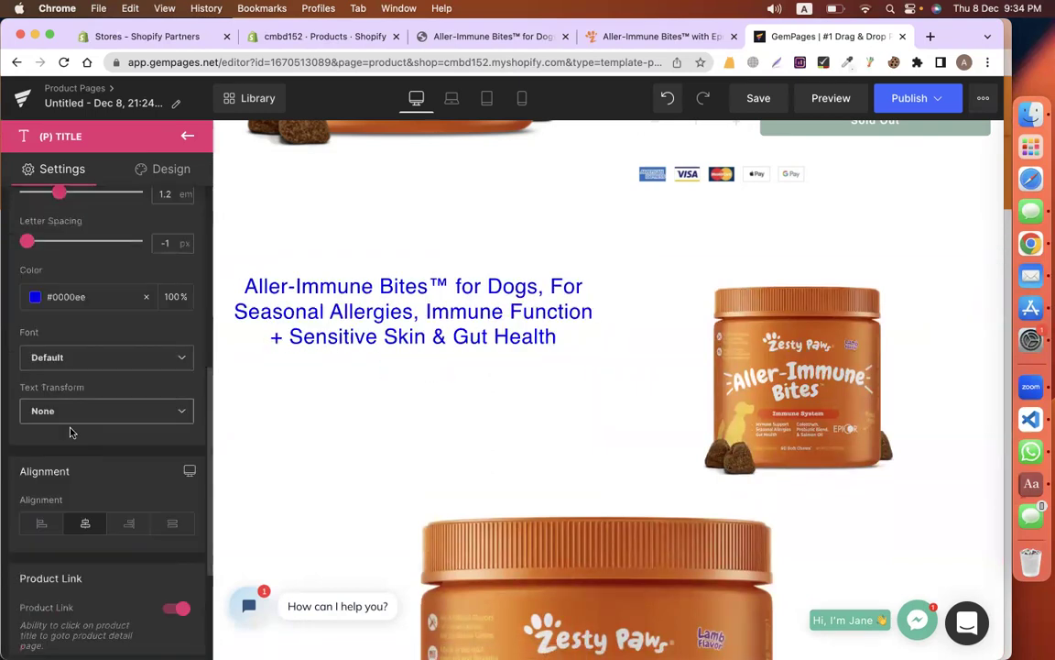
{"action": "left_click", "coordinate": [41, 524]}
{"action": "scroll", "coordinate": [94, 343], "scroll_direction": "up", "scroll_amount": 5}
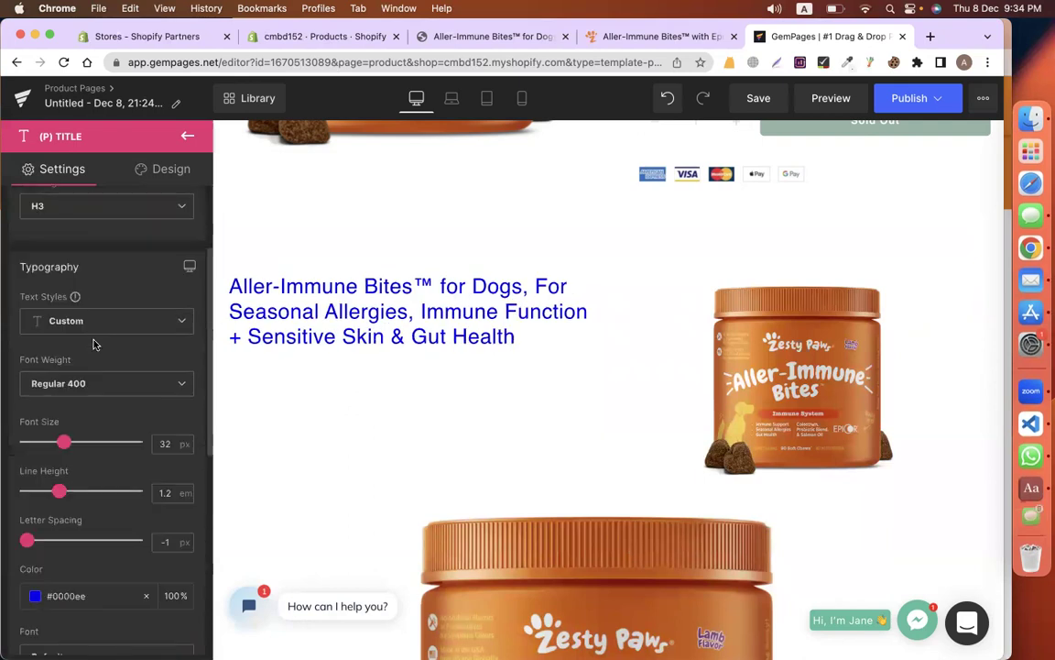
{"action": "left_click", "coordinate": [188, 137]}
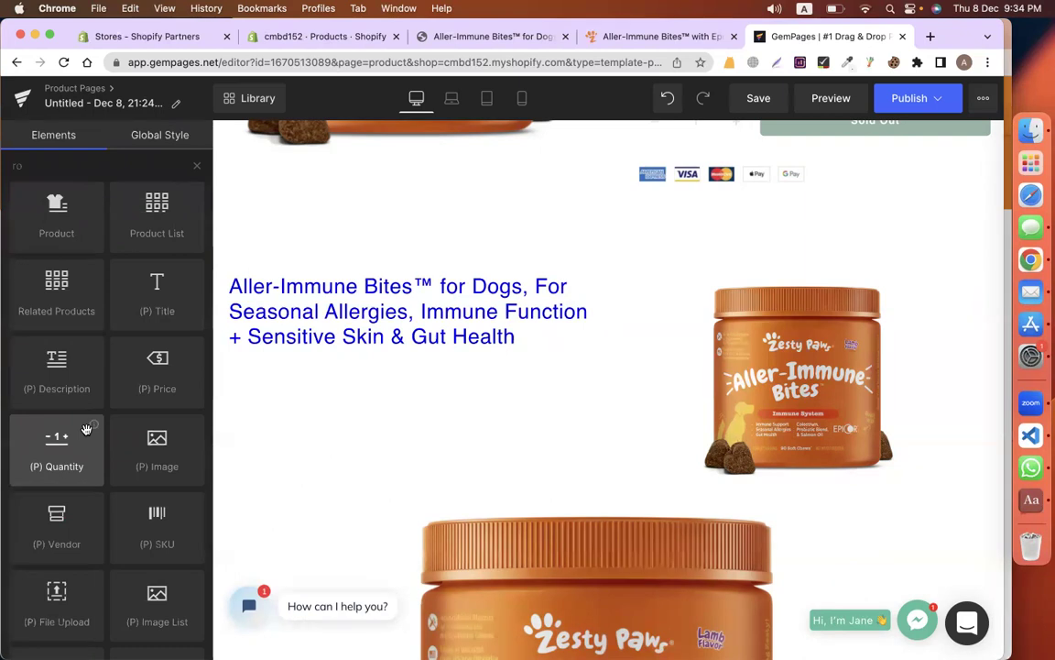
{"action": "left_click_drag", "start_coordinate": [156, 366], "coordinate": [327, 367]}
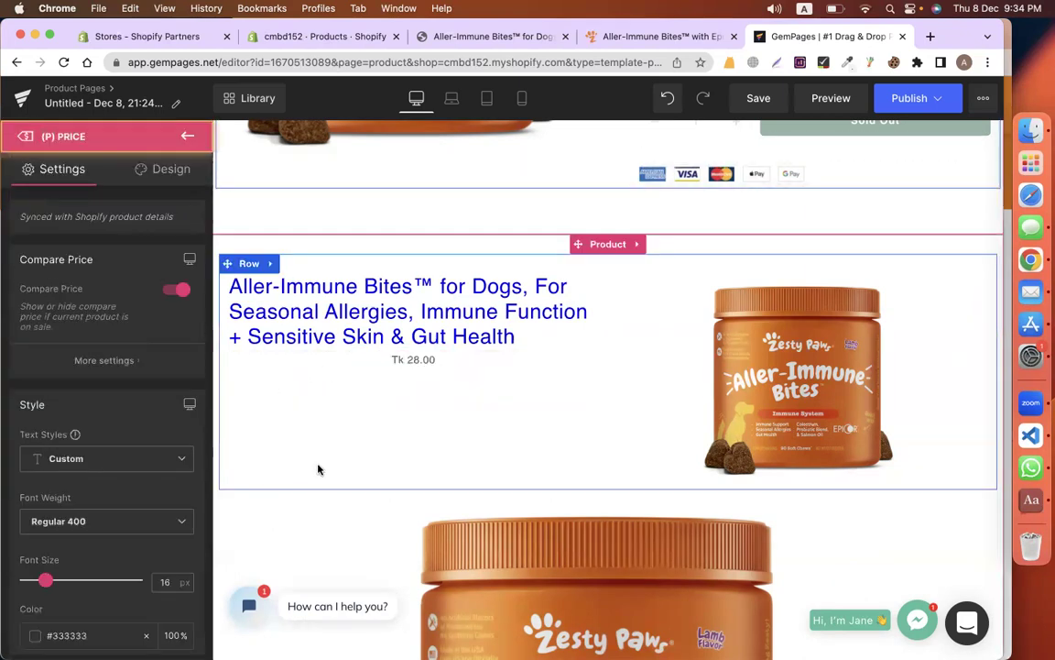
{"action": "left_click_drag", "start_coordinate": [45, 580], "coordinate": [90, 577]}
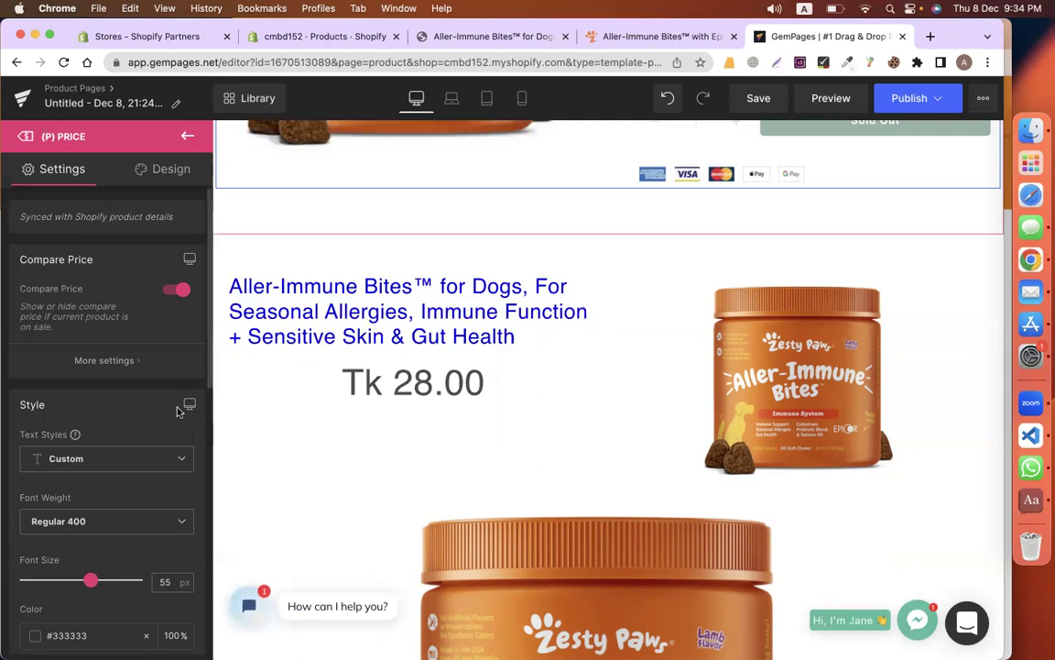
Delete the newly built Product section.
{"action": "right_click", "coordinate": [604, 246]}
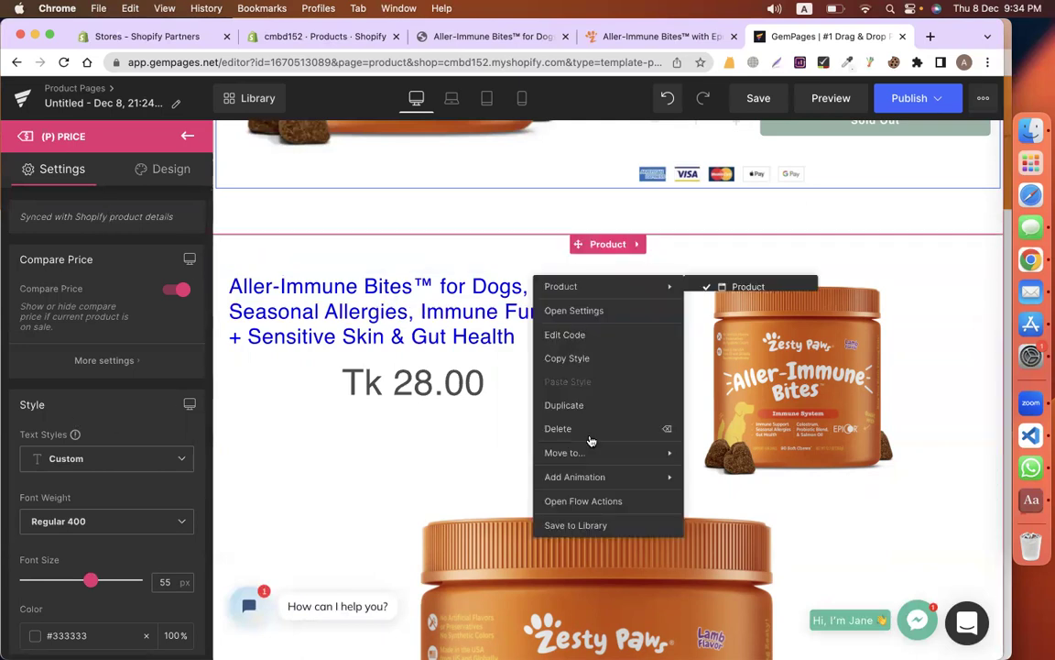
{"action": "left_click", "coordinate": [582, 428]}
{"action": "scroll", "coordinate": [550, 385], "scroll_direction": "up", "scroll_amount": 3}
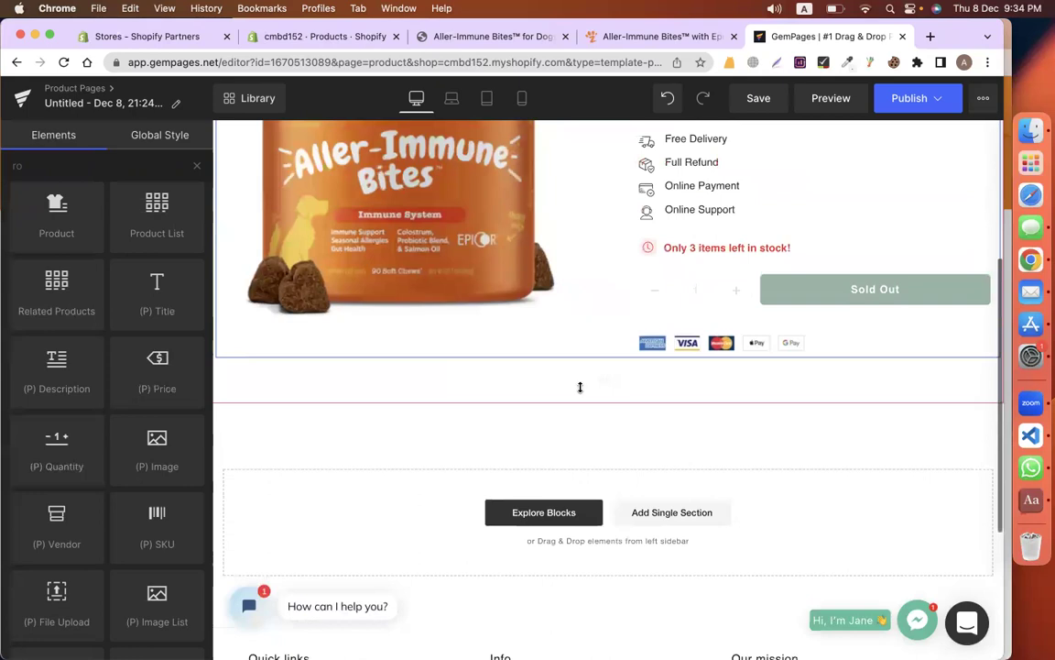
{"action": "scroll", "coordinate": [580, 387], "scroll_direction": "up", "scroll_amount": 5}
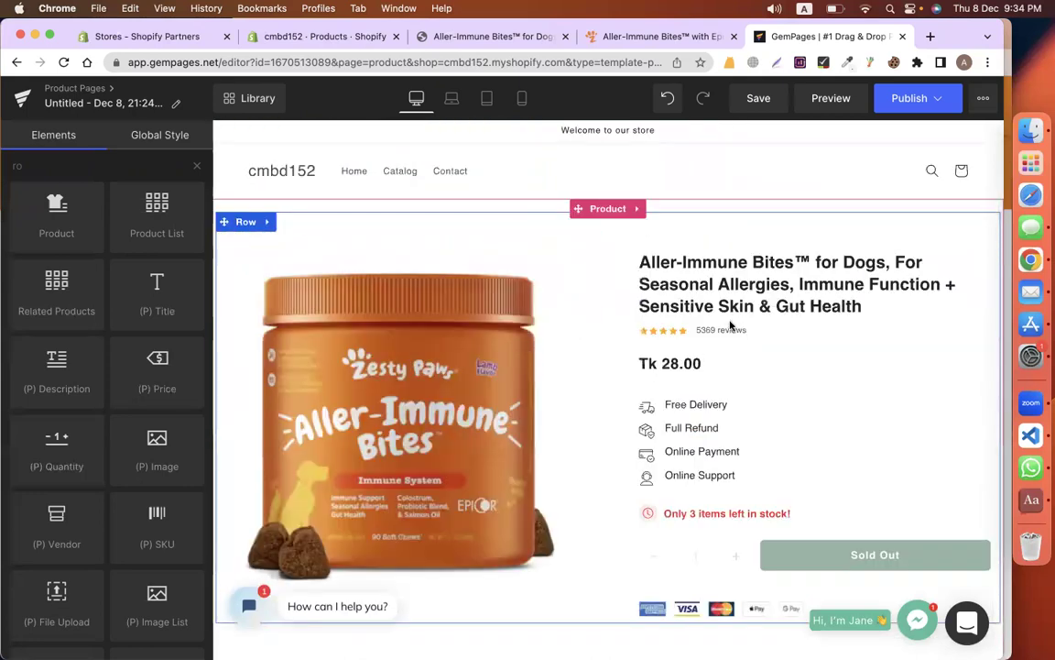
Remove the star-rating row, delivery/refund list, low-stock warning and payment icons.
{"action": "right_click", "coordinate": [733, 339]}
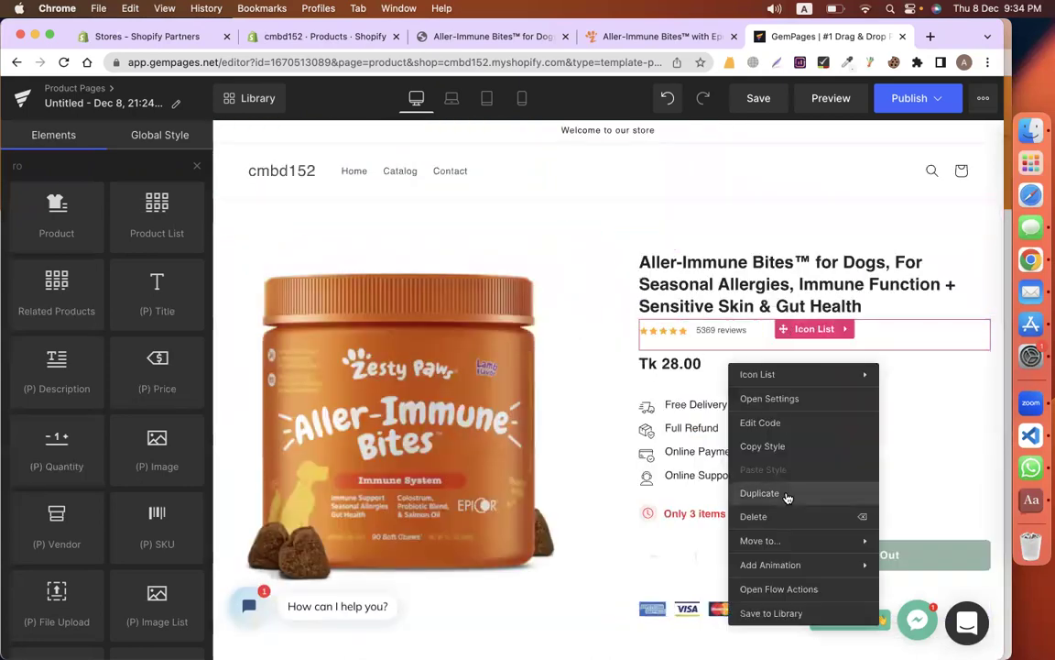
{"action": "left_click", "coordinate": [772, 517]}
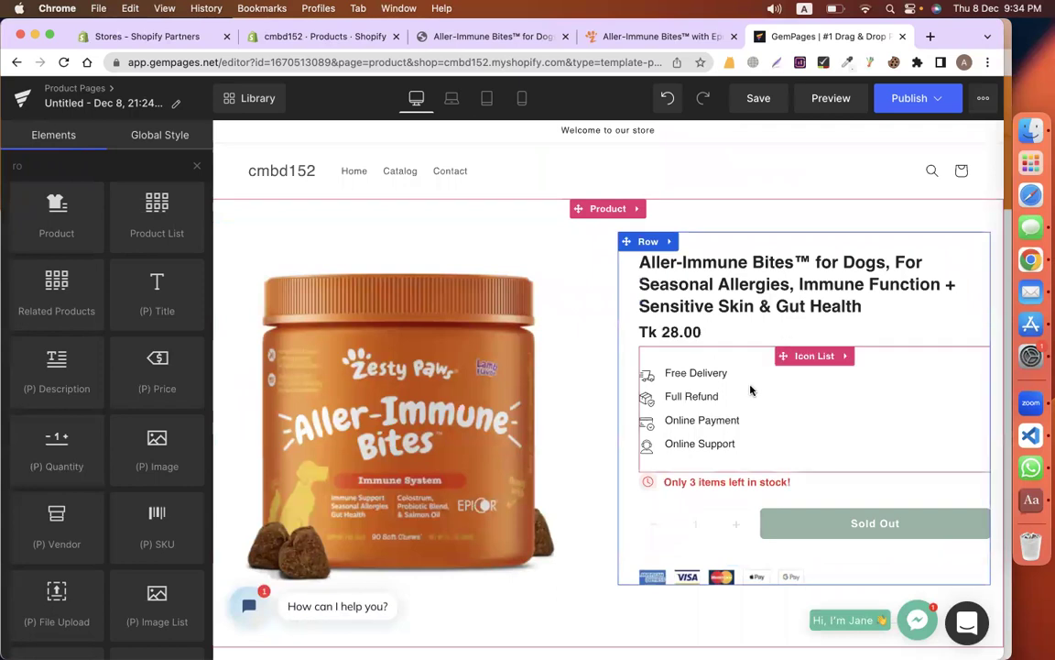
{"action": "right_click", "coordinate": [807, 362]}
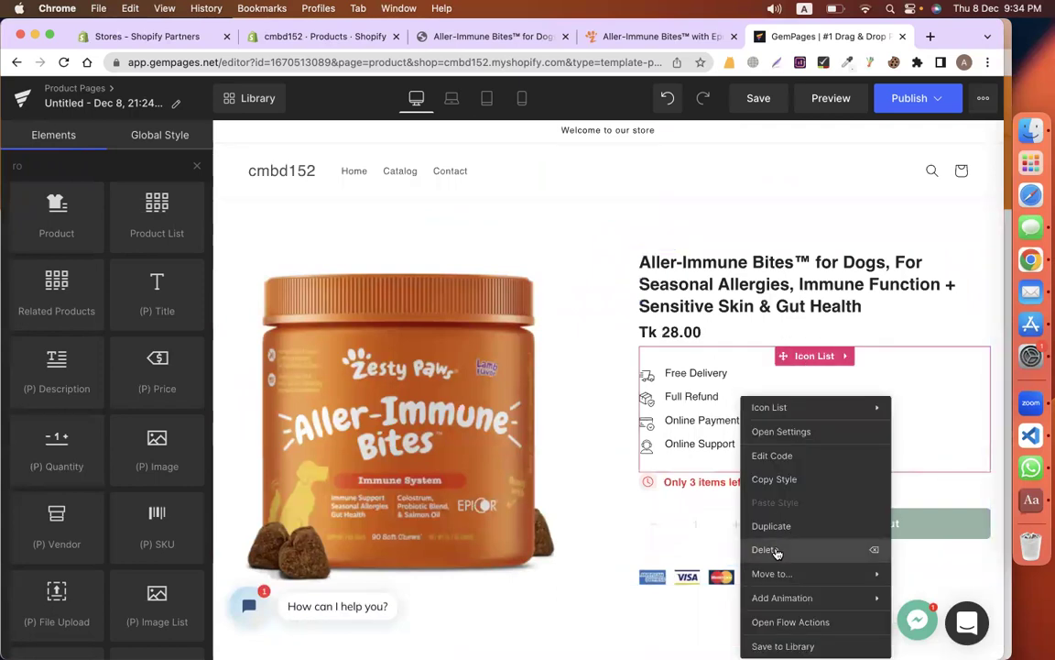
{"action": "left_click", "coordinate": [777, 550]}
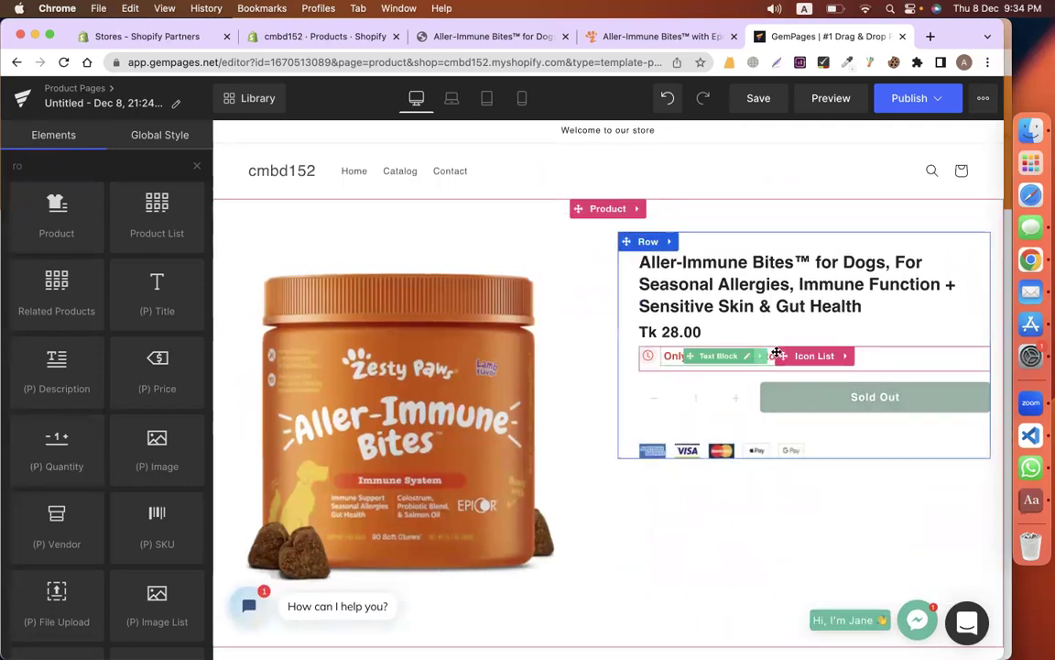
{"action": "right_click", "coordinate": [893, 359]}
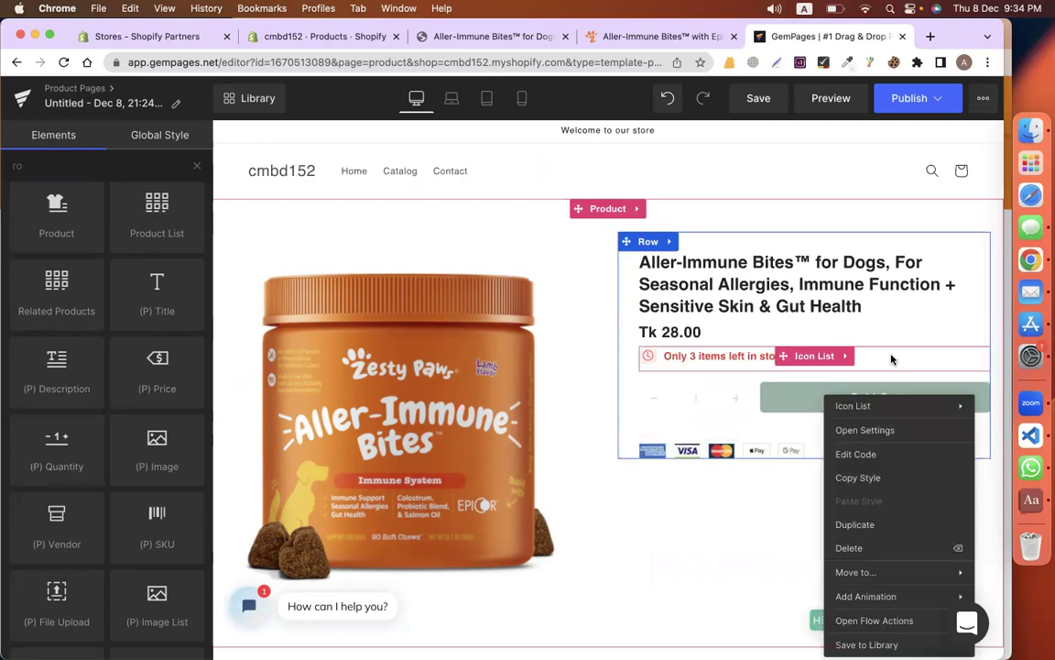
{"action": "left_click", "coordinate": [861, 548]}
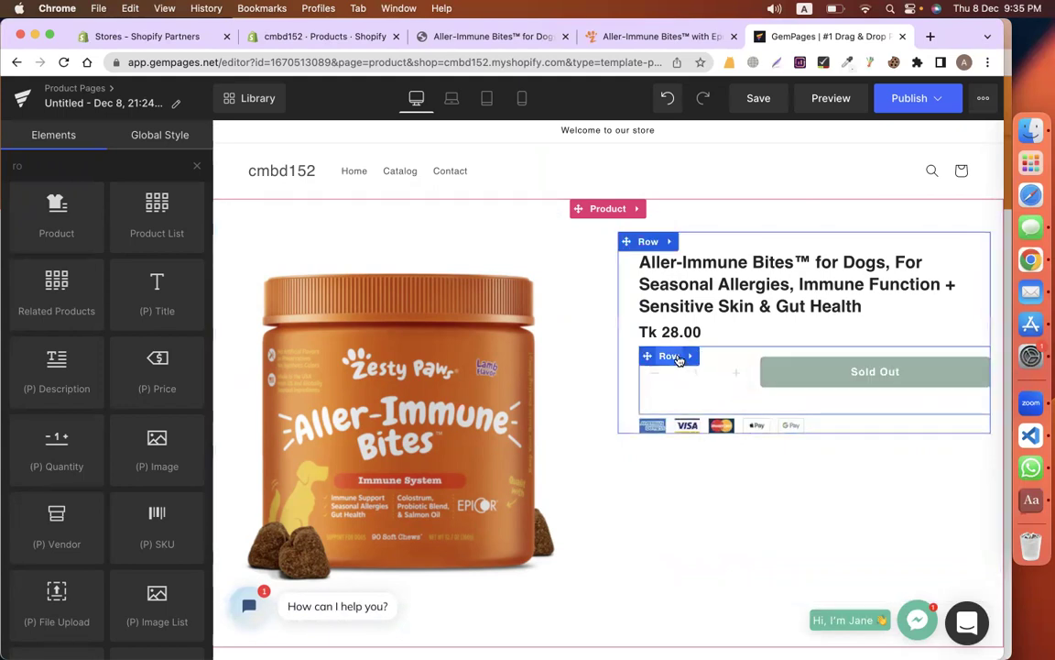
{"action": "left_click", "coordinate": [677, 358]}
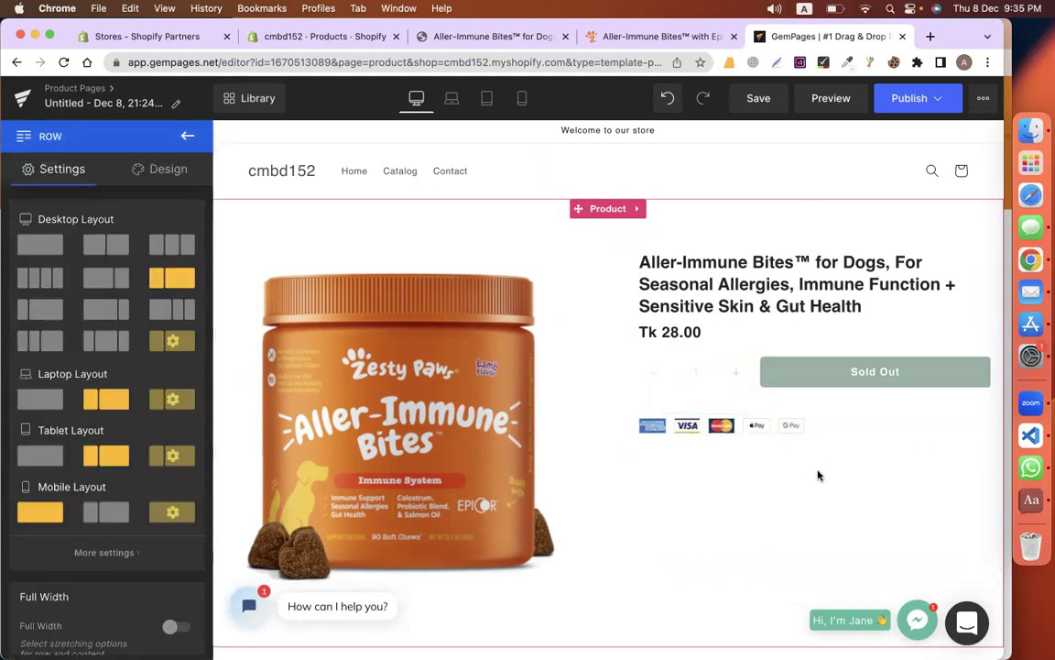
{"action": "right_click", "coordinate": [730, 427]}
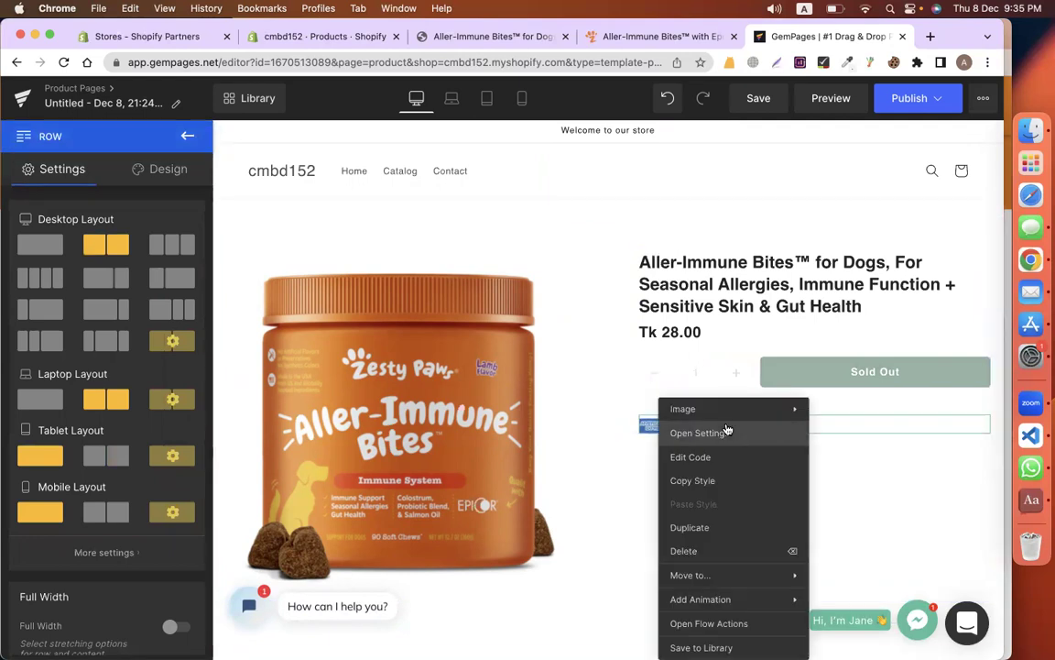
{"action": "left_click", "coordinate": [707, 552]}
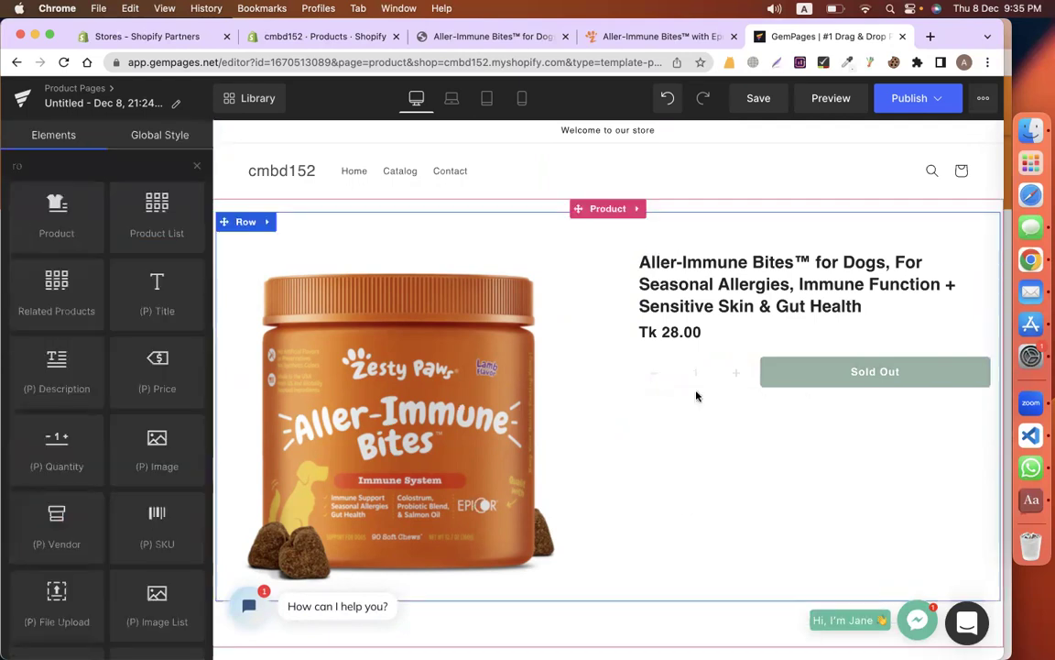
Select the product title and enlarge it to 42 px.
{"action": "left_click", "coordinate": [711, 305]}
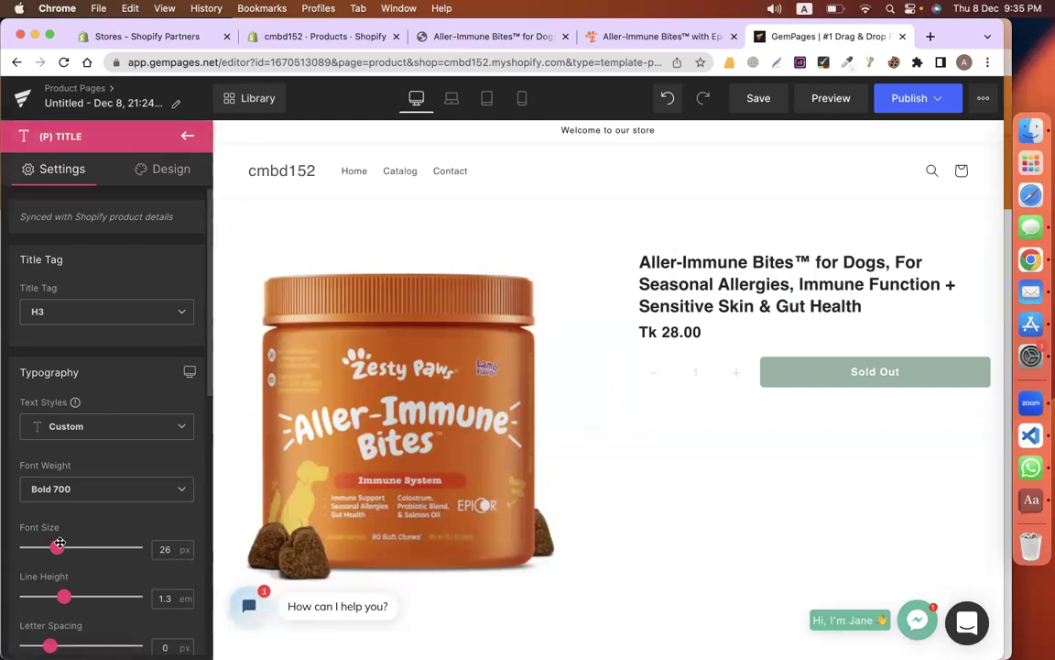
{"action": "left_click_drag", "start_coordinate": [58, 546], "coordinate": [78, 547]}
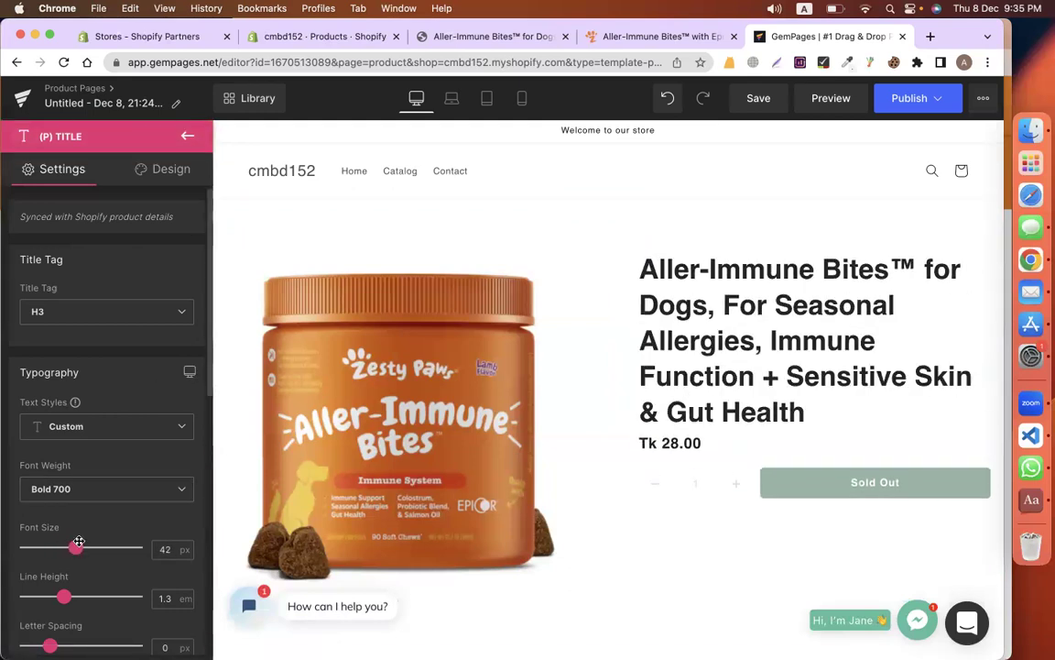
{"action": "left_click", "coordinate": [652, 36]}
{"action": "scroll", "coordinate": [616, 341], "scroll_direction": "up", "scroll_amount": 3}
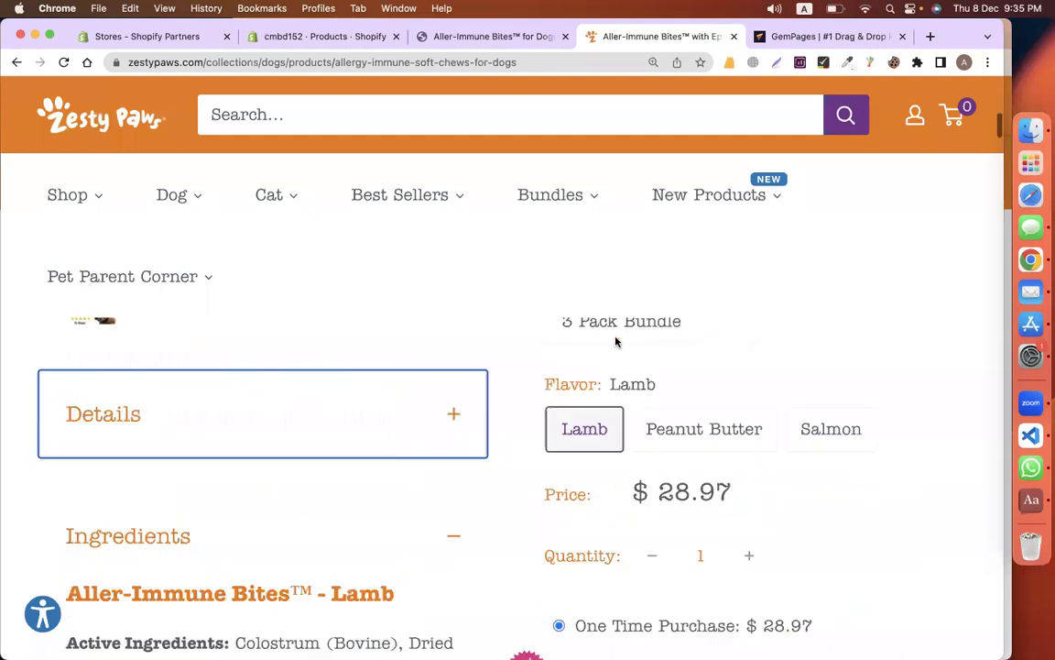
{"action": "scroll", "coordinate": [616, 341], "scroll_direction": "up", "scroll_amount": 5}
{"action": "left_click", "coordinate": [808, 35]}
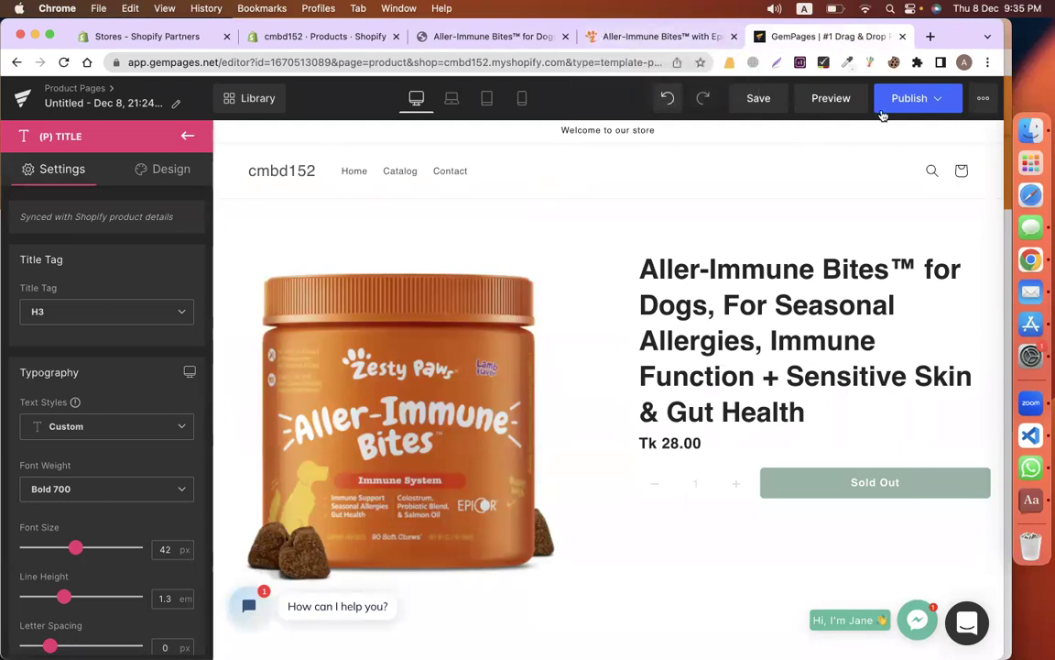
Sample the jar's orange, #C6580C, with a colour-picker extension.
{"action": "left_click", "coordinate": [849, 62]}
{"action": "left_click", "coordinate": [710, 141]}
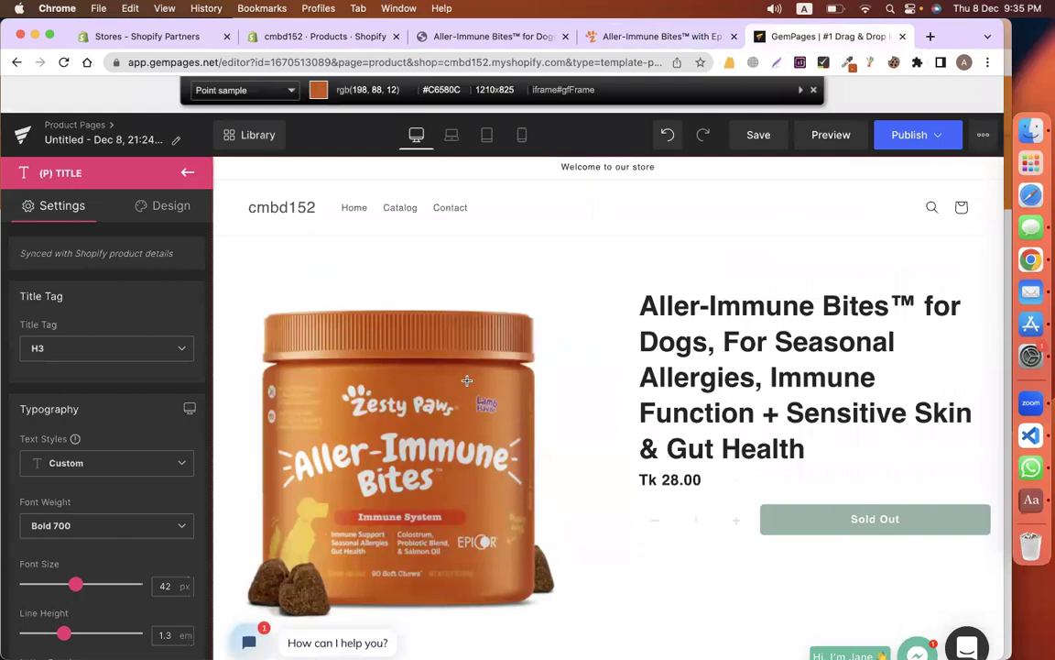
{"action": "left_click", "coordinate": [467, 380]}
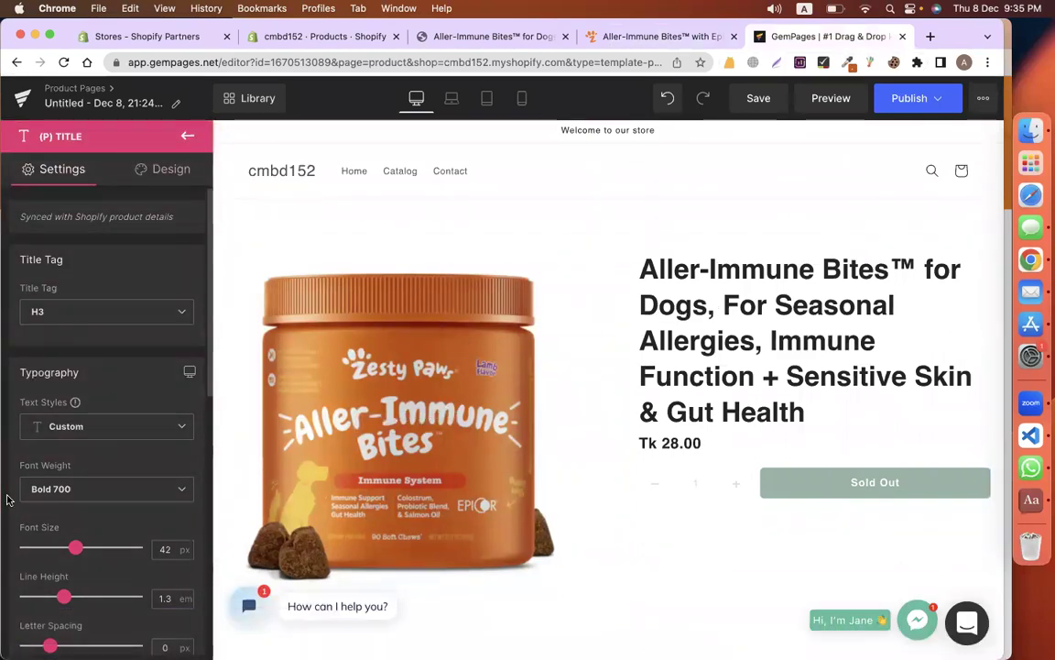
{"action": "scroll", "coordinate": [19, 503], "scroll_direction": "down", "scroll_amount": 10}
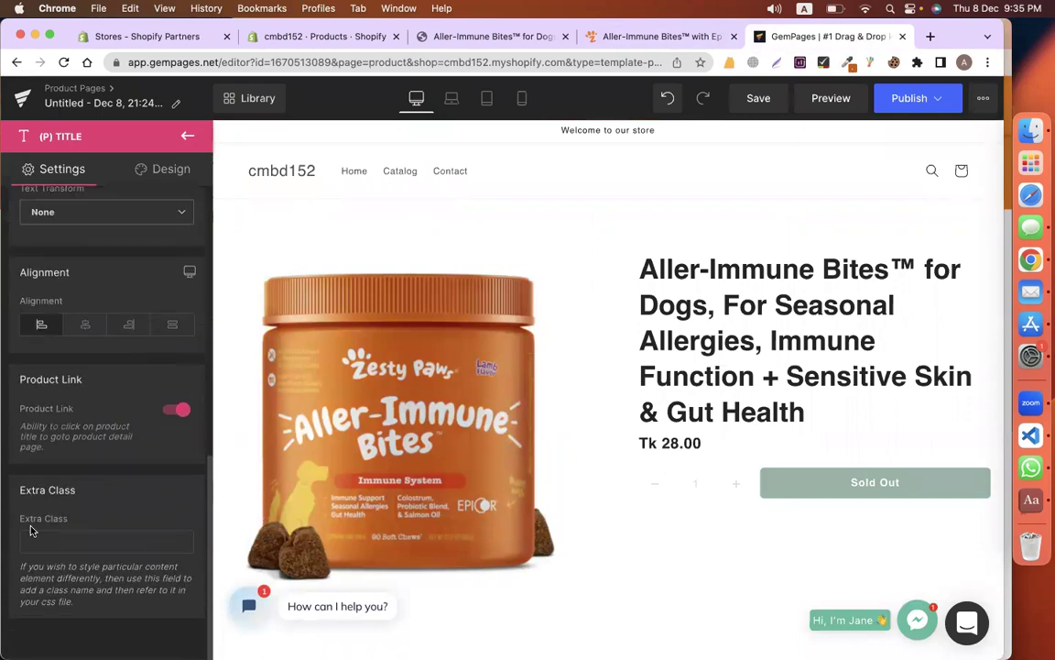
{"action": "scroll", "coordinate": [31, 530], "scroll_direction": "up", "scroll_amount": 10}
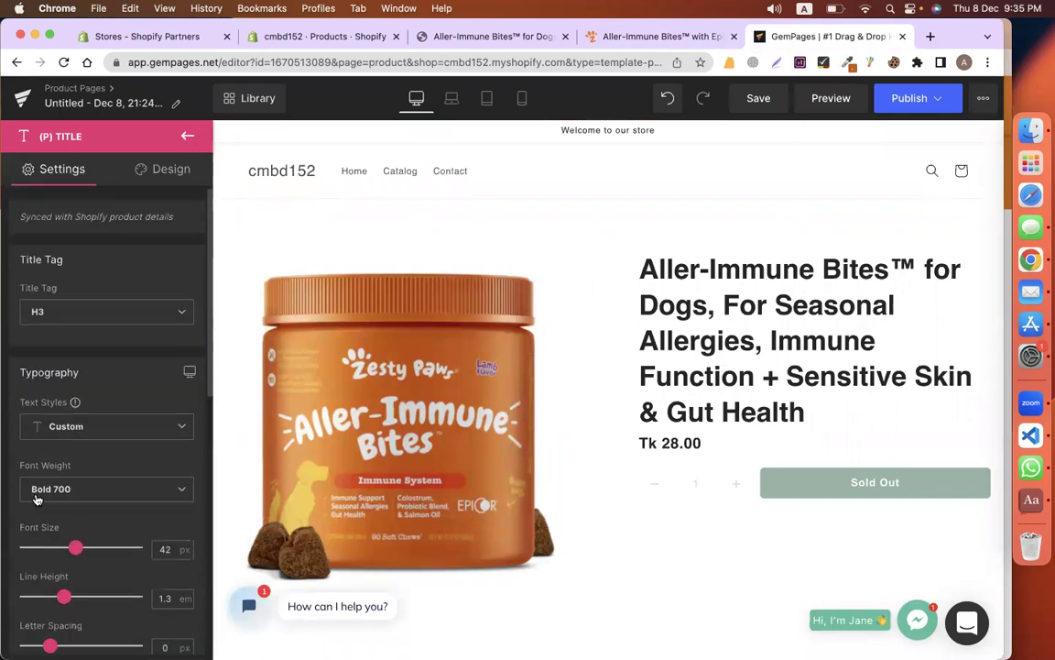
Paste #C6580C into the title's Color field.
{"action": "left_click", "coordinate": [172, 170]}
{"action": "left_click", "coordinate": [64, 170]}
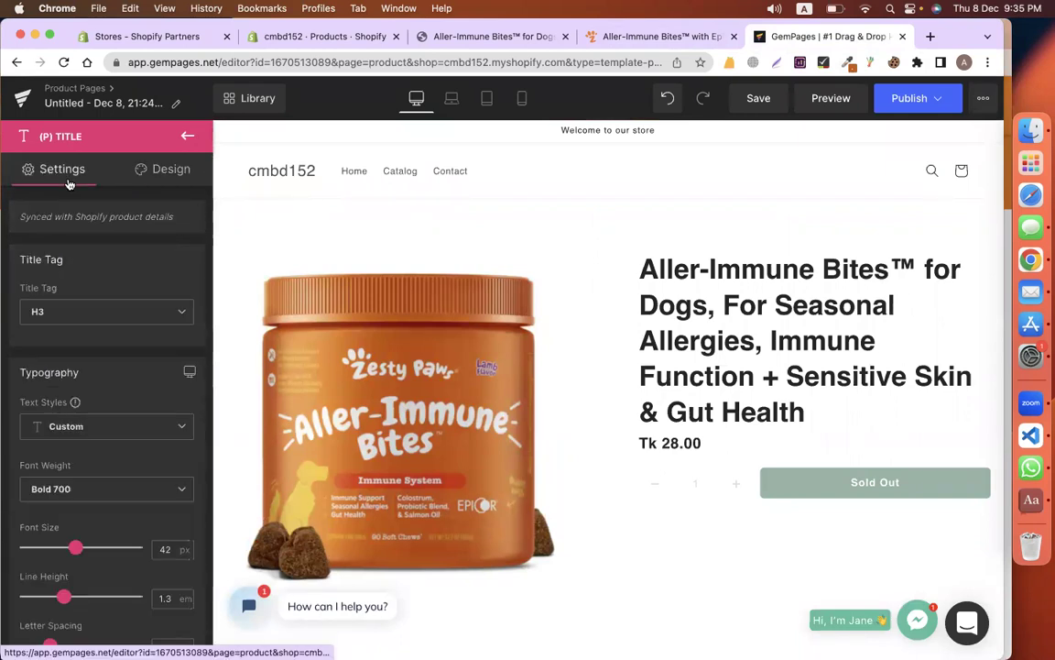
{"action": "scroll", "coordinate": [110, 392], "scroll_direction": "down", "scroll_amount": 3}
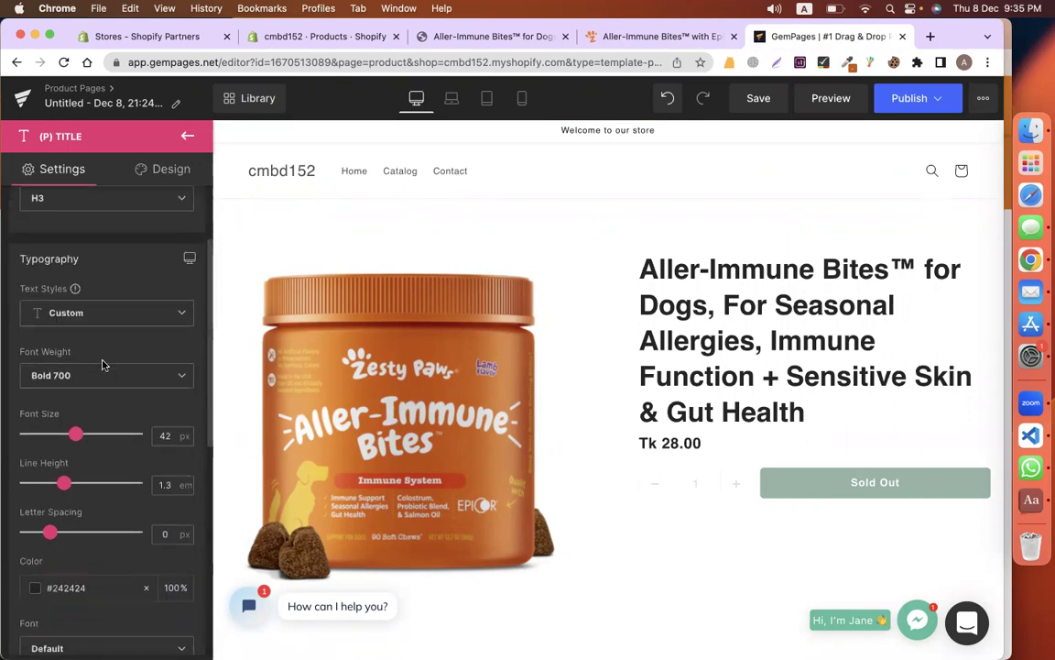
{"action": "scroll", "coordinate": [147, 403], "scroll_direction": "down", "scroll_amount": 3}
{"action": "key", "text": "super+a"}
{"action": "key", "text": "super+v"}
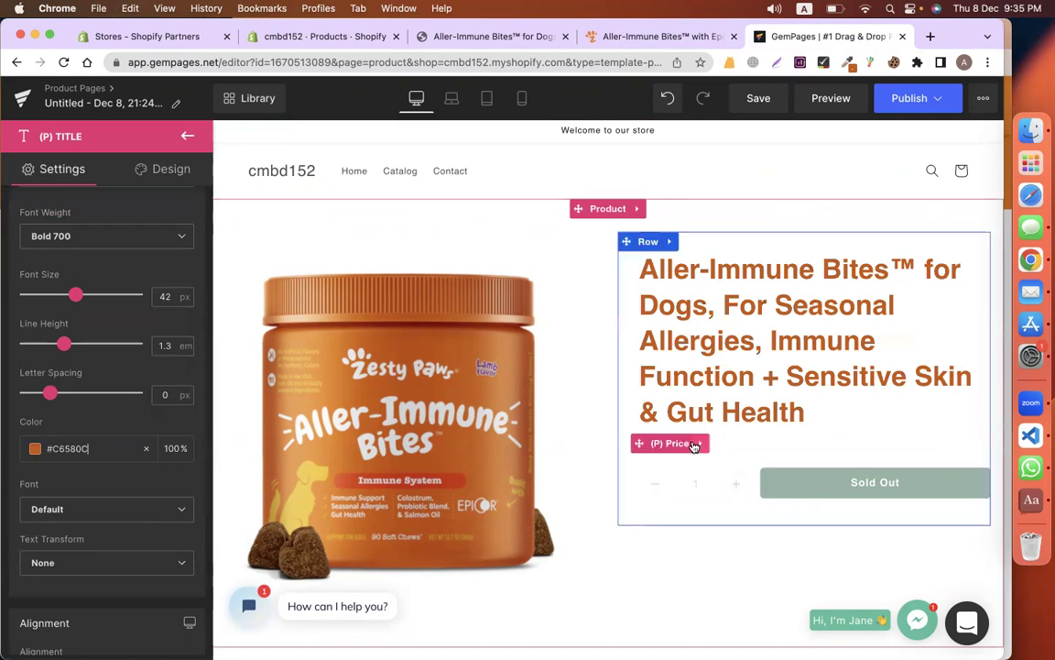
Give the price a 59 px top margin.
{"action": "left_click", "coordinate": [747, 444]}
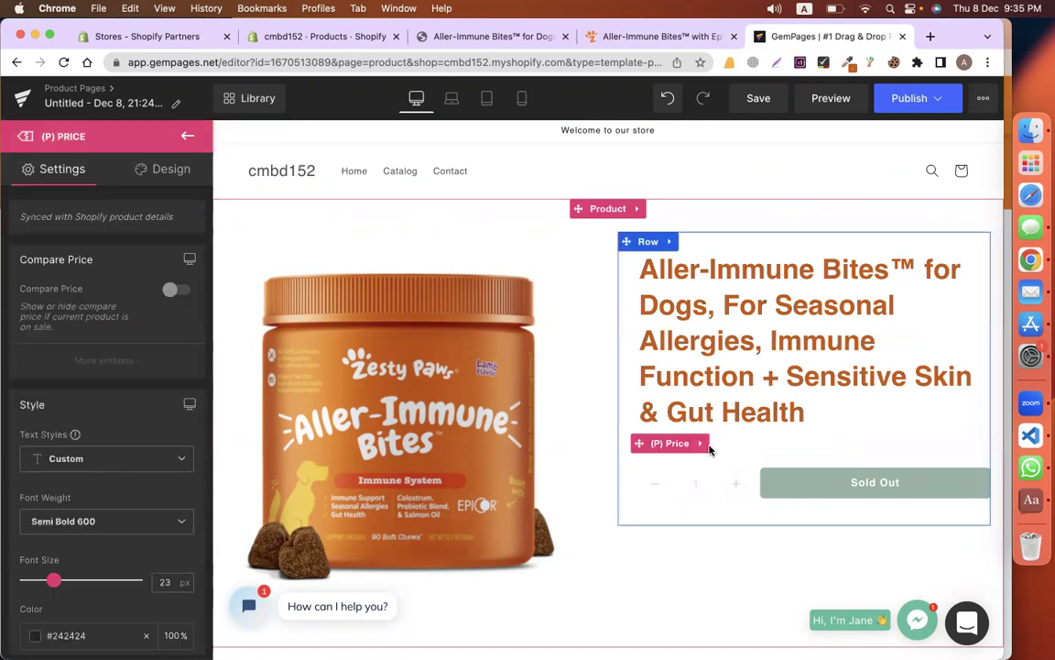
{"action": "left_click", "coordinate": [174, 171]}
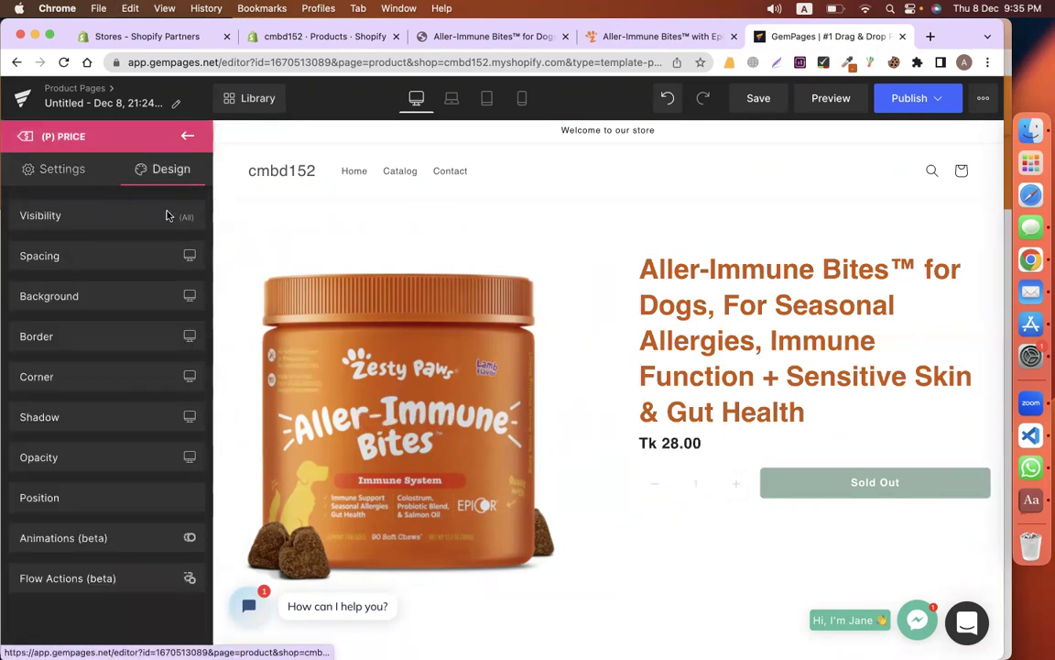
{"action": "left_click", "coordinate": [104, 254]}
{"action": "left_click_drag", "start_coordinate": [103, 297], "coordinate": [102, 255]}
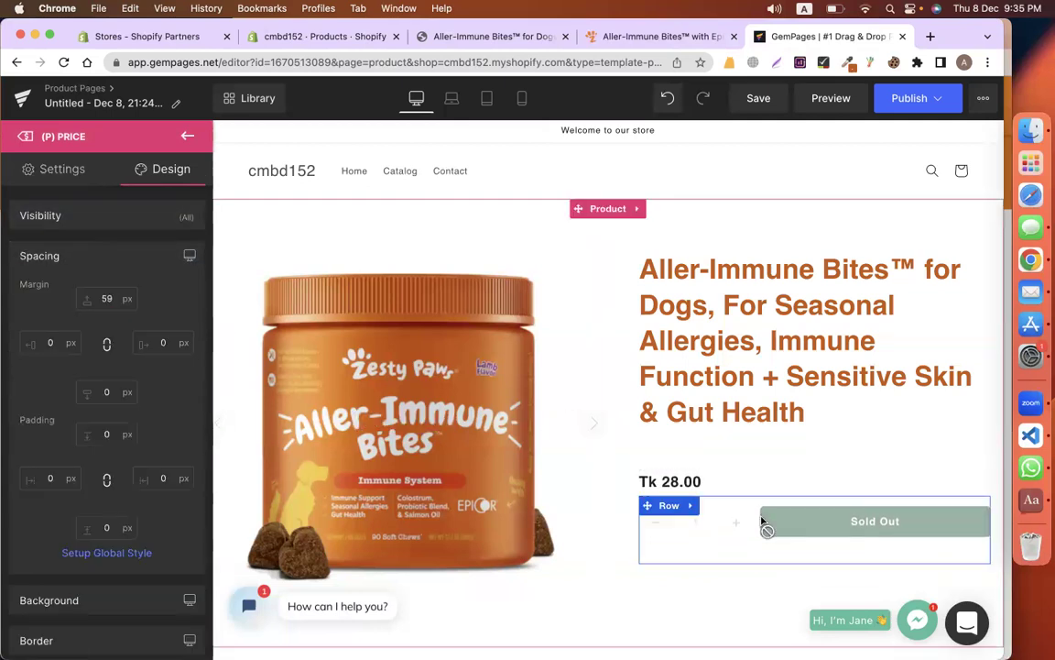
Set the quantity and Sold Out row's top margin to 57 px.
{"action": "left_click", "coordinate": [706, 512]}
{"action": "left_click", "coordinate": [670, 506]}
{"action": "mouse_move", "coordinate": [723, 532]}
{"action": "left_mouse_down"}
{"action": "mouse_move", "coordinate": [818, 524]}
{"action": "mouse_move", "coordinate": [726, 536]}
{"action": "left_mouse_up"}
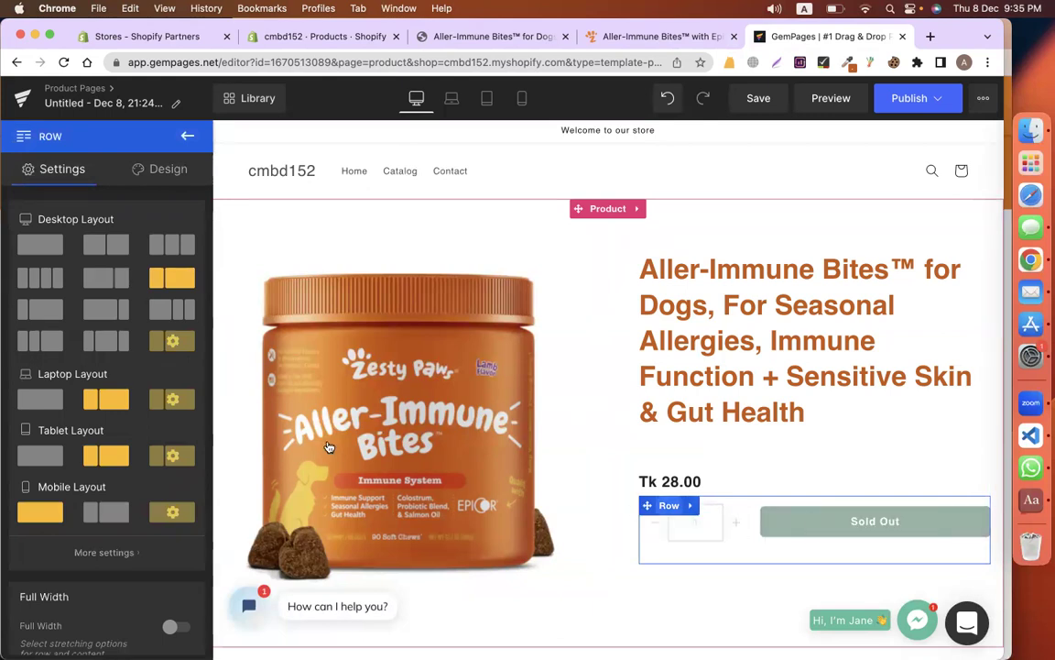
{"action": "left_click", "coordinate": [168, 169]}
{"action": "left_click", "coordinate": [75, 251]}
{"action": "left_click_drag", "start_coordinate": [107, 299], "coordinate": [102, 259]}
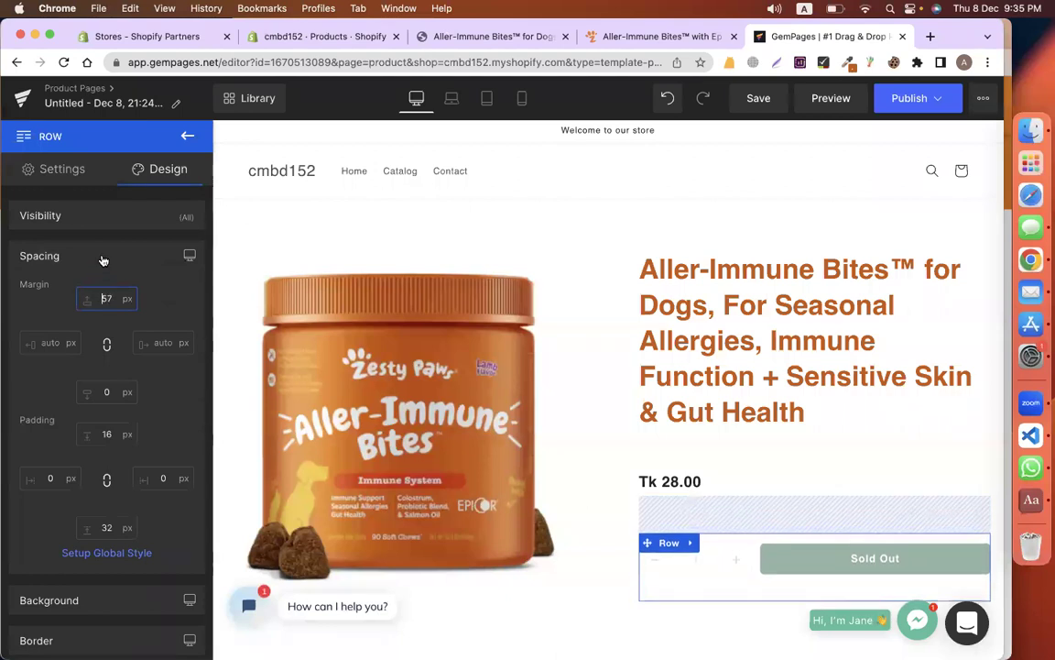
{"action": "scroll", "coordinate": [616, 386], "scroll_direction": "down", "scroll_amount": 2}
{"action": "scroll", "coordinate": [616, 386], "scroll_direction": "up", "scroll_amount": 2}
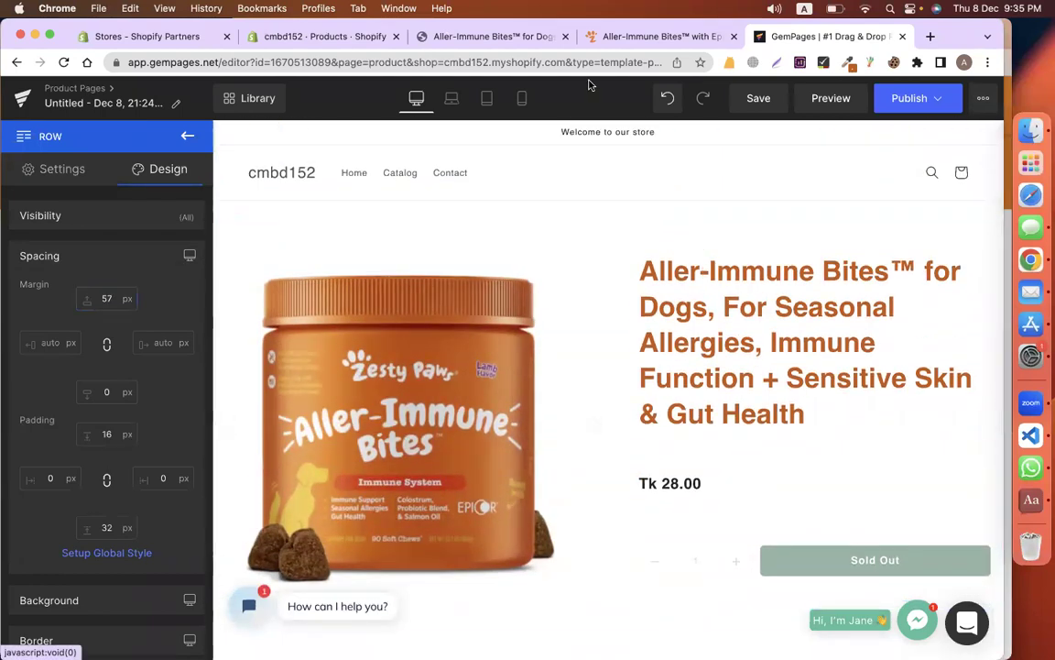
On the Zesty Paws product page, collapse Ingredients and expand the Details section.
{"action": "left_click", "coordinate": [587, 36]}
{"action": "scroll", "coordinate": [215, 520], "scroll_direction": "down", "scroll_amount": 5}
{"action": "scroll", "coordinate": [420, 568], "scroll_direction": "up", "scroll_amount": 5}
{"action": "scroll", "coordinate": [255, 486], "scroll_direction": "down", "scroll_amount": 5}
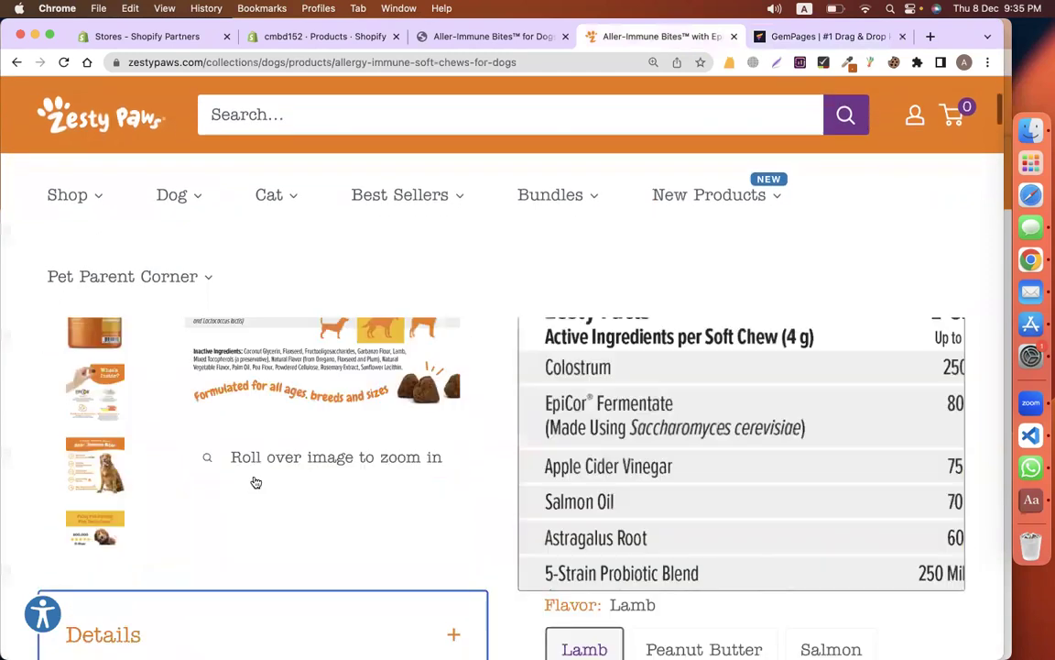
{"action": "left_click", "coordinate": [316, 388]}
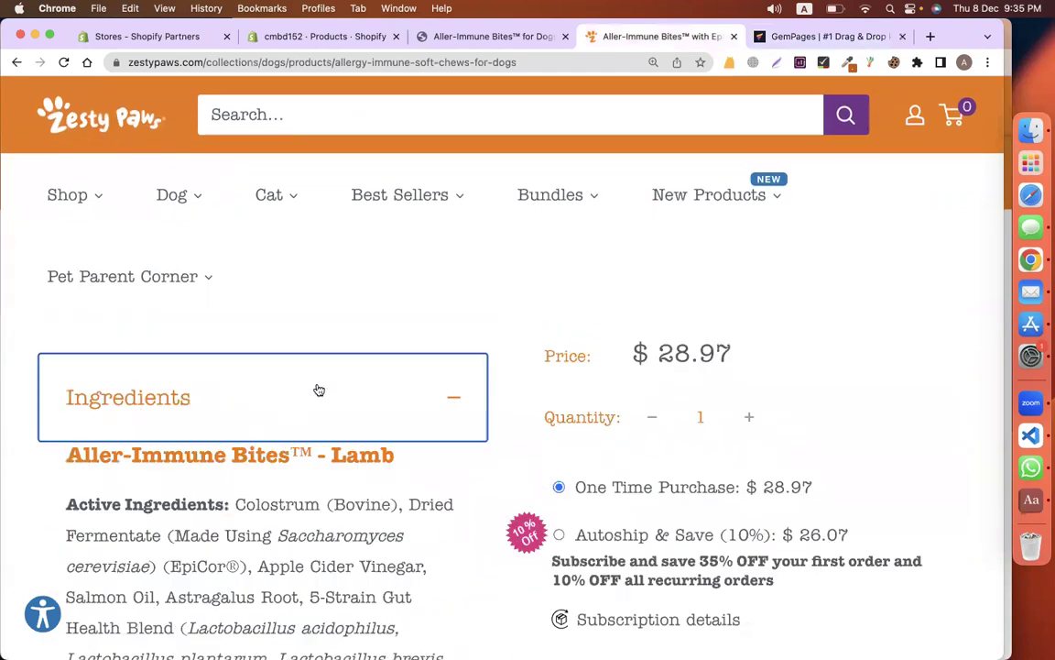
{"action": "left_click", "coordinate": [318, 391]}
{"action": "left_click", "coordinate": [316, 389]}
{"action": "scroll", "coordinate": [311, 438], "scroll_direction": "up", "scroll_amount": 2}
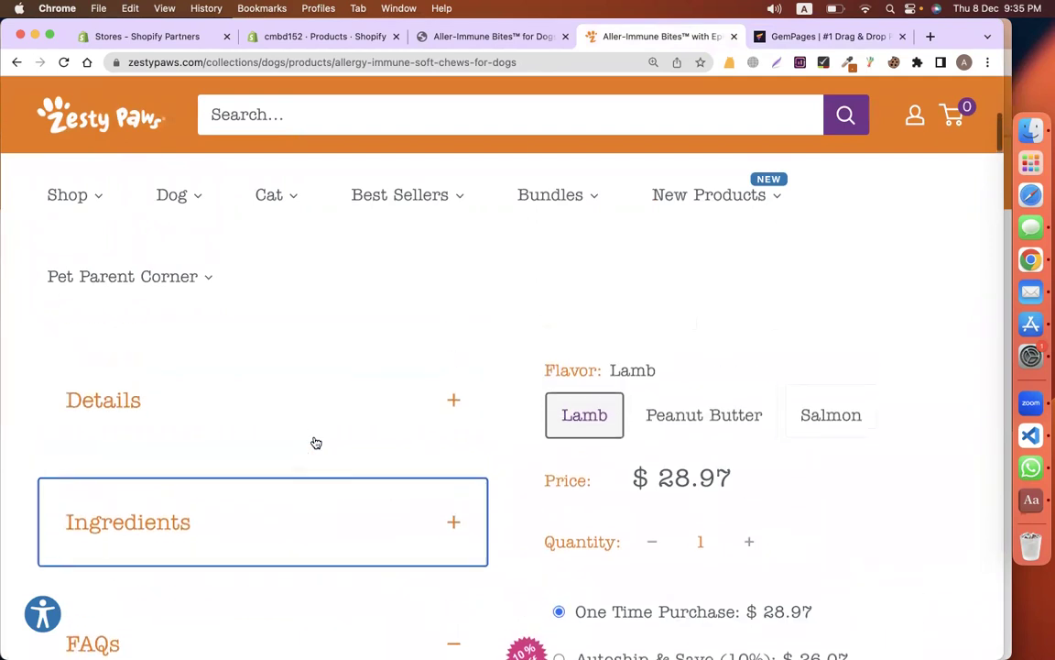
{"action": "left_click", "coordinate": [154, 422]}
Add a new two-column row below the product section.
{"action": "left_click", "coordinate": [829, 37]}
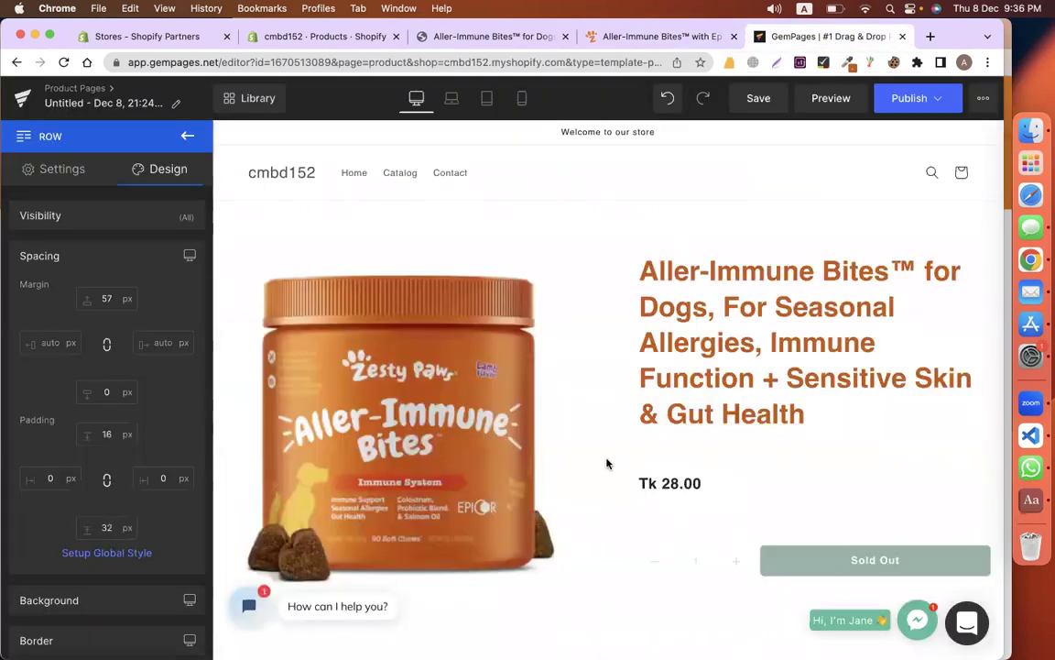
{"action": "scroll", "coordinate": [607, 476], "scroll_direction": "down", "scroll_amount": 4}
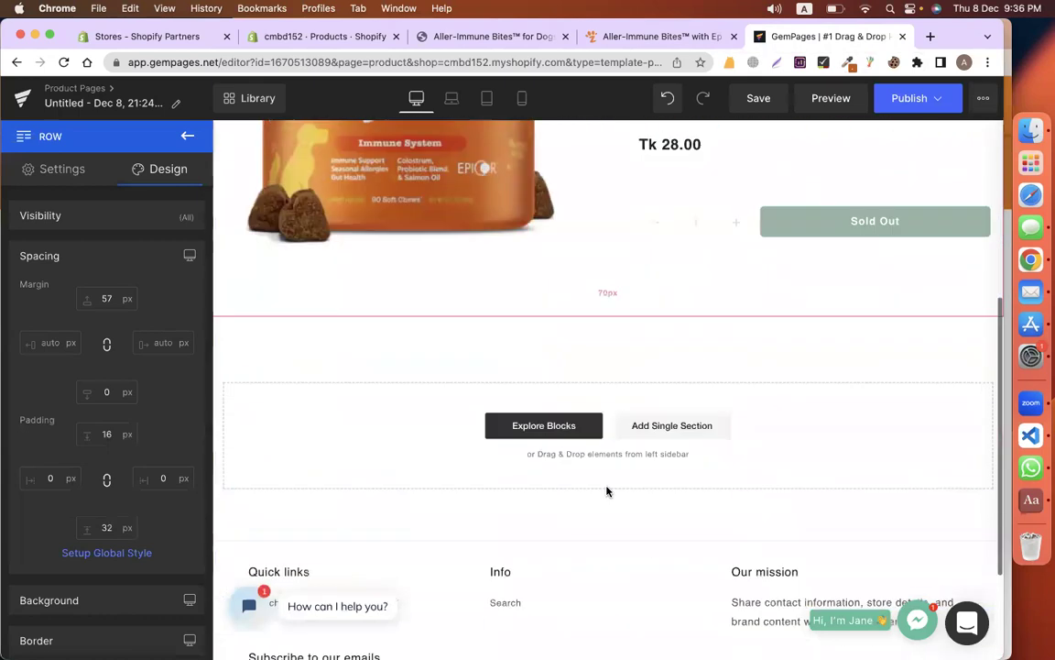
{"action": "left_click", "coordinate": [187, 136]}
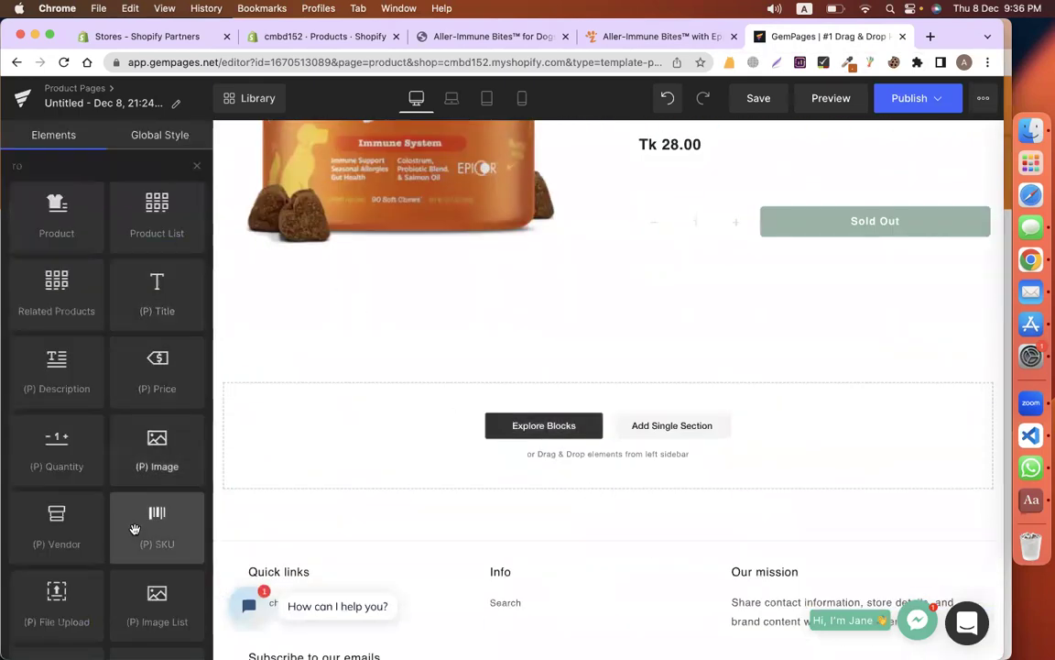
{"action": "scroll", "coordinate": [57, 275], "scroll_direction": "up", "scroll_amount": 4}
{"action": "left_click_drag", "start_coordinate": [65, 275], "coordinate": [586, 345]}
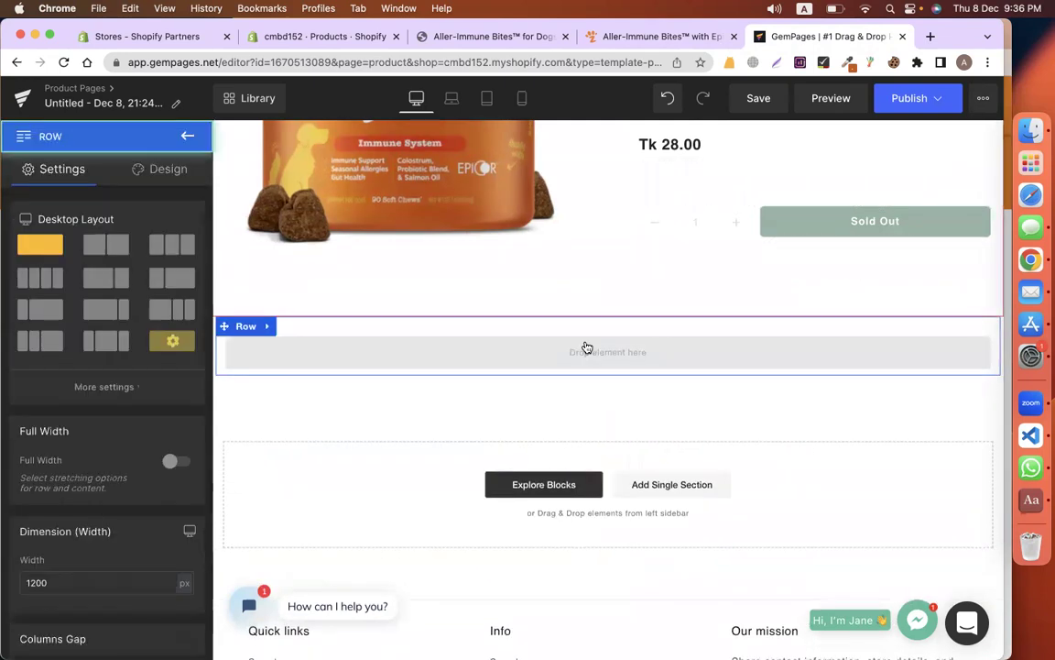
{"action": "left_click", "coordinate": [106, 244]}
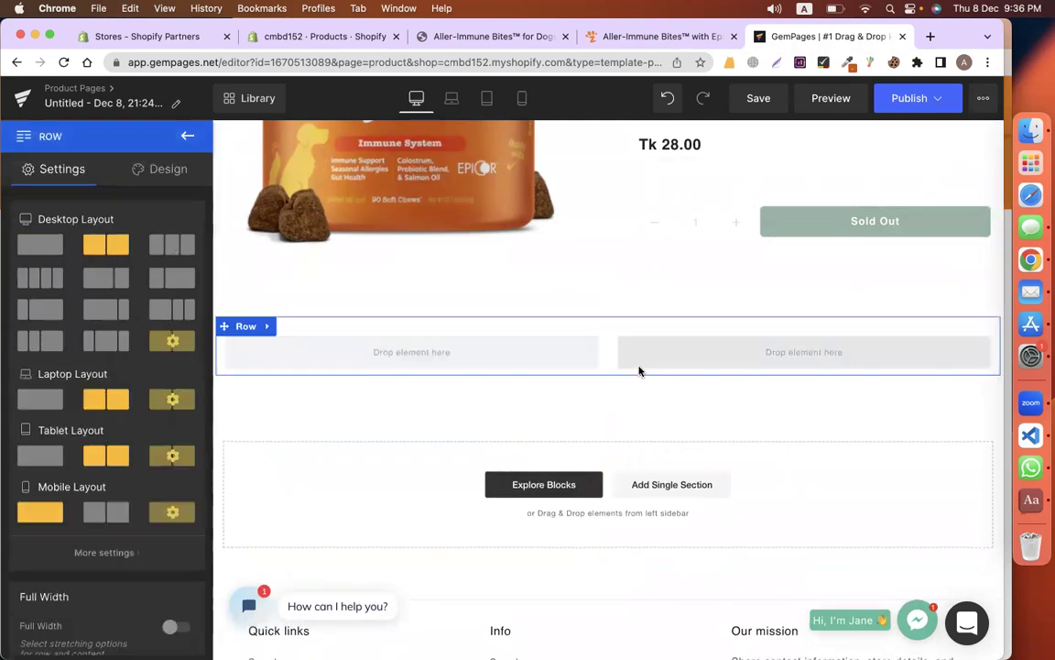
{"action": "left_click", "coordinate": [187, 136]}
Copy the Details description text from the Zesty Paws page.
{"action": "left_click", "coordinate": [613, 37]}
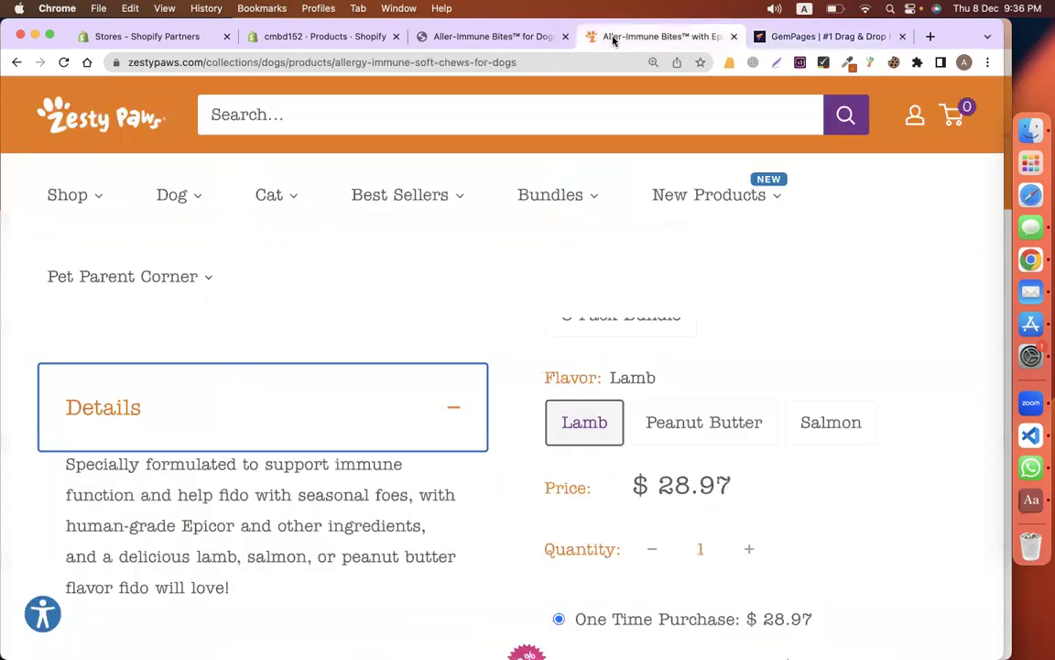
{"action": "scroll", "coordinate": [261, 582], "scroll_direction": "down", "scroll_amount": 2}
{"action": "scroll", "coordinate": [261, 581], "scroll_direction": "up", "scroll_amount": 3}
{"action": "left_click_drag", "start_coordinate": [264, 579], "coordinate": [80, 483]}
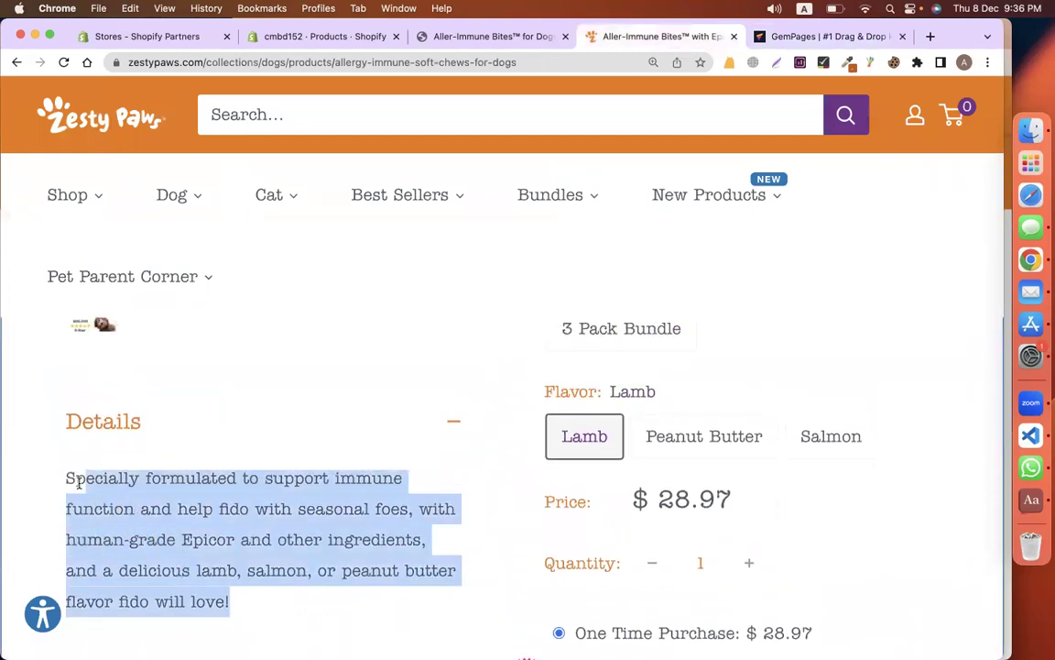
{"action": "left_click", "coordinate": [513, 37]}
{"action": "left_click", "coordinate": [645, 36]}
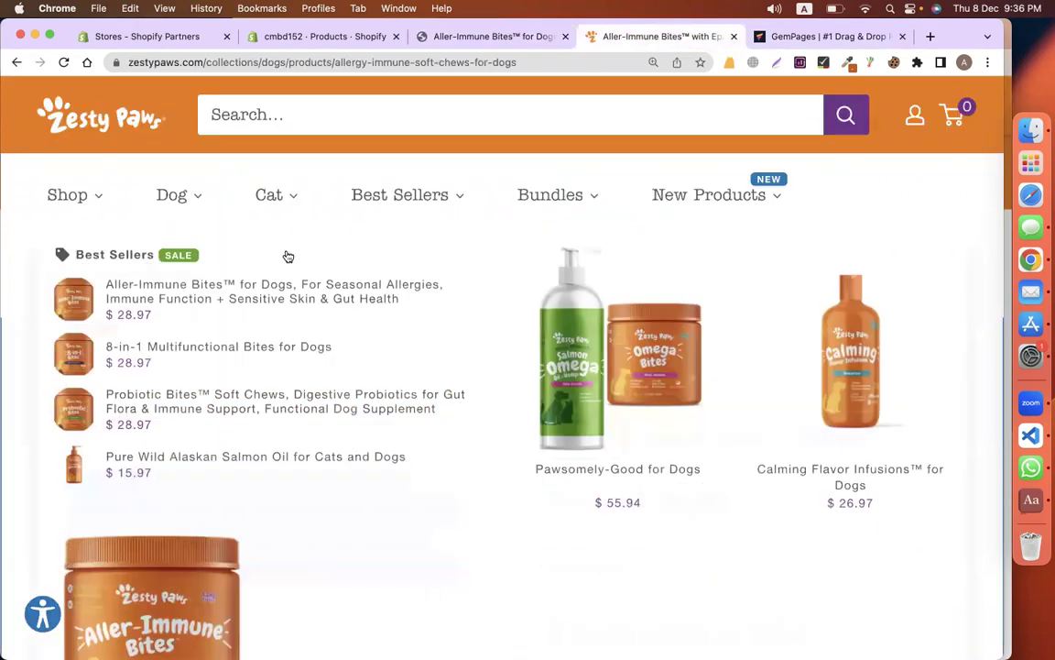
{"action": "left_click", "coordinate": [782, 35]}
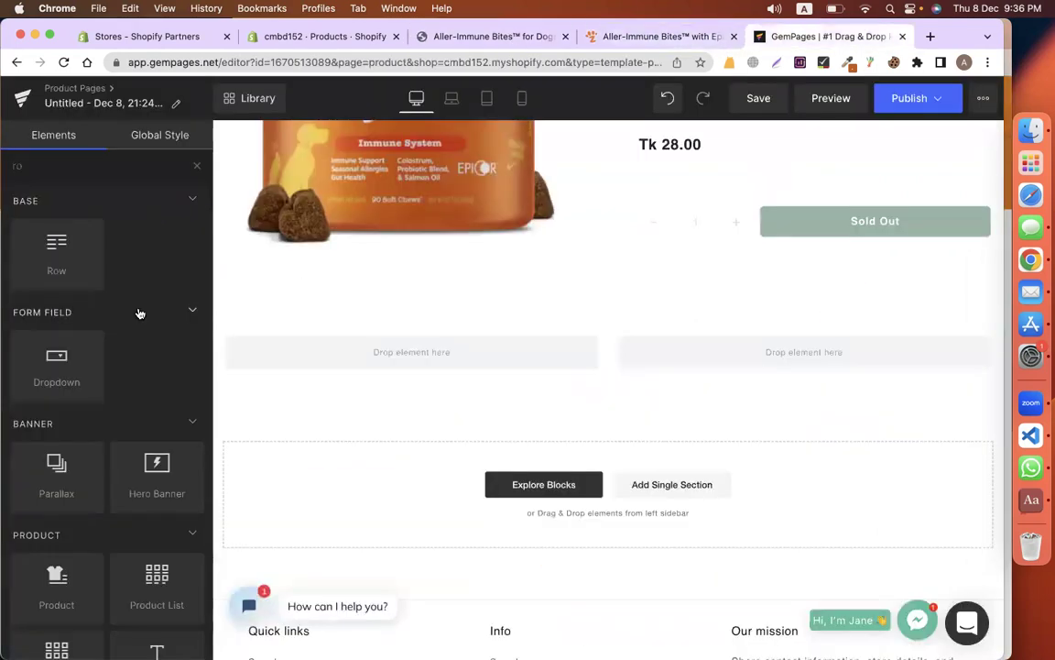
Search elements for 'acc' and place an Accordion in the row's left column.
{"action": "left_click", "coordinate": [195, 167]}
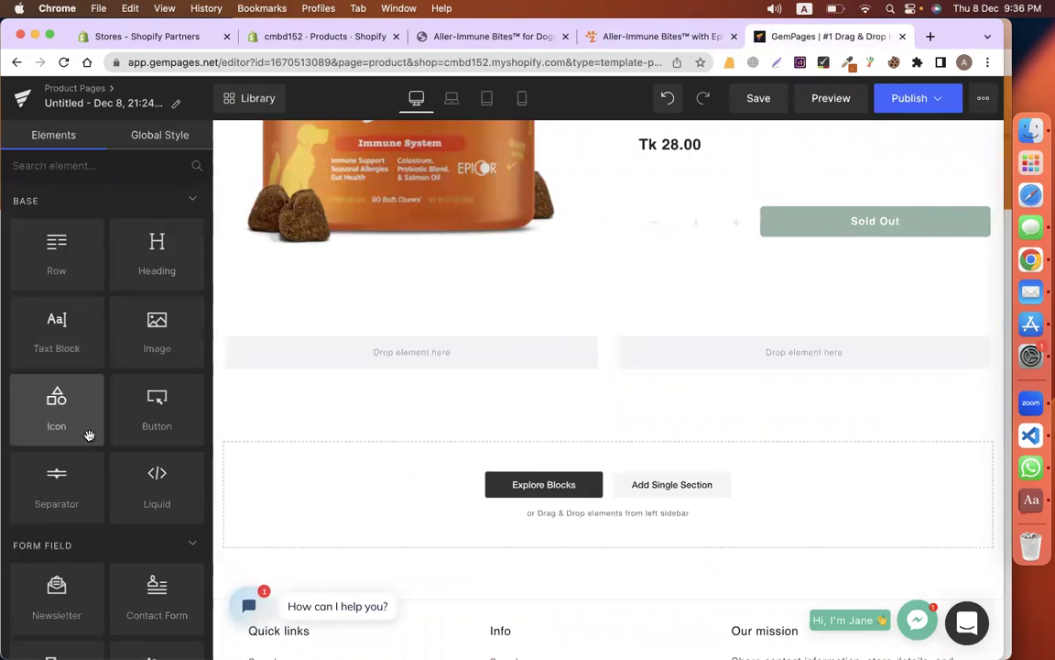
{"action": "scroll", "coordinate": [88, 433], "scroll_direction": "down", "scroll_amount": 6}
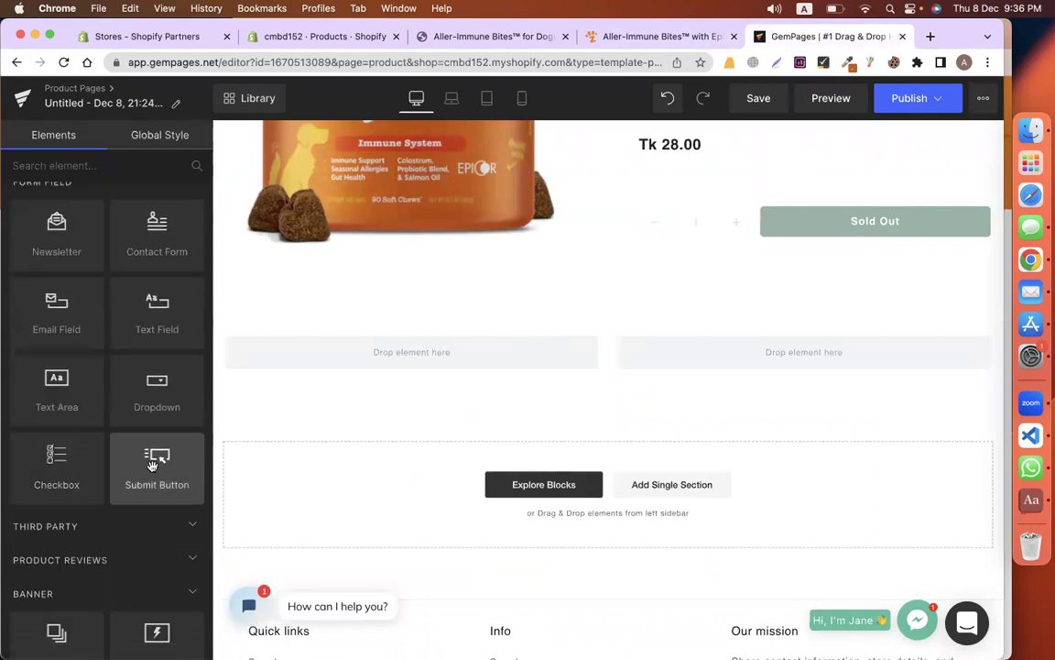
{"action": "scroll", "coordinate": [87, 433], "scroll_direction": "down", "scroll_amount": 5}
{"action": "scroll", "coordinate": [85, 447], "scroll_direction": "up", "scroll_amount": 10}
{"action": "left_click", "coordinate": [87, 168]}
{"action": "type", "text": "acc"}
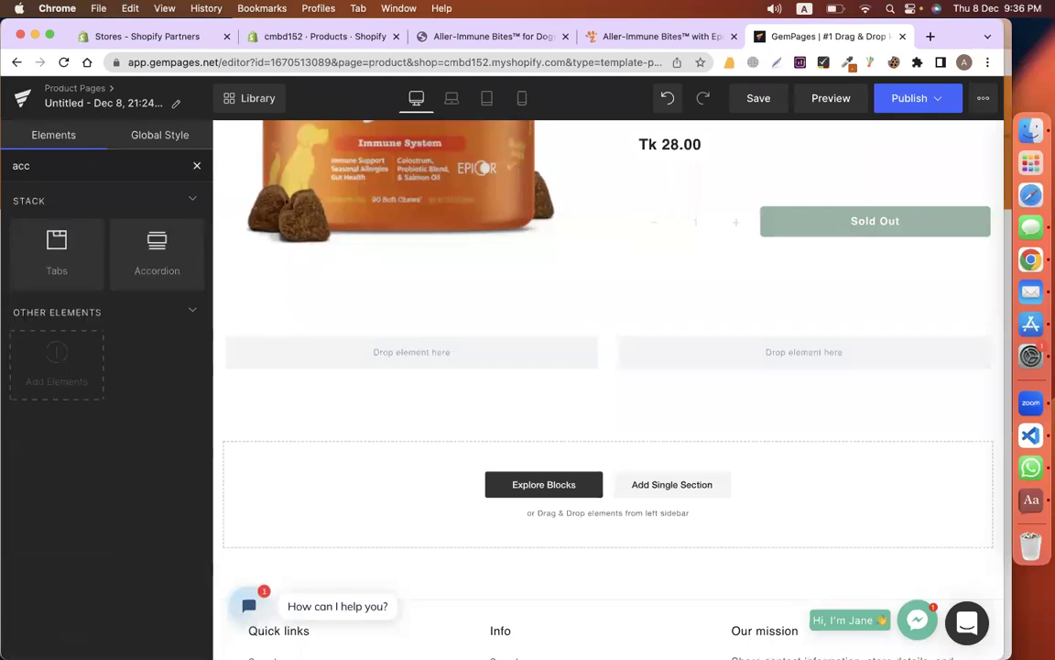
{"action": "left_click_drag", "start_coordinate": [205, 262], "coordinate": [386, 356]}
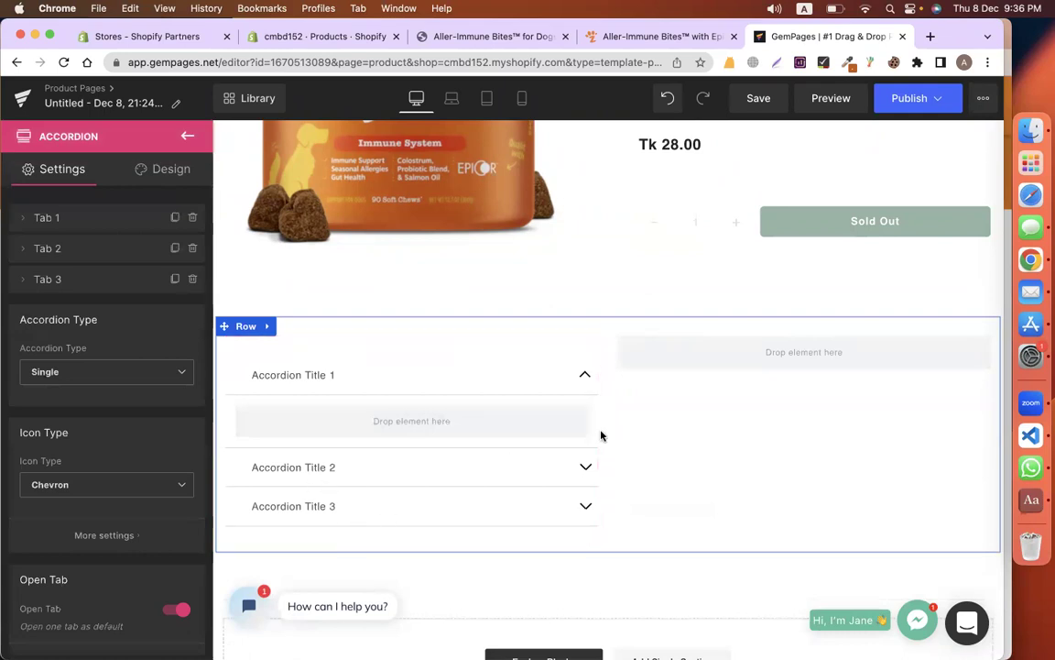
Scroll the Zesty Paws page down to the FAQs for reference.
{"action": "left_click", "coordinate": [628, 39]}
{"action": "scroll", "coordinate": [268, 391], "scroll_direction": "down", "scroll_amount": 5}
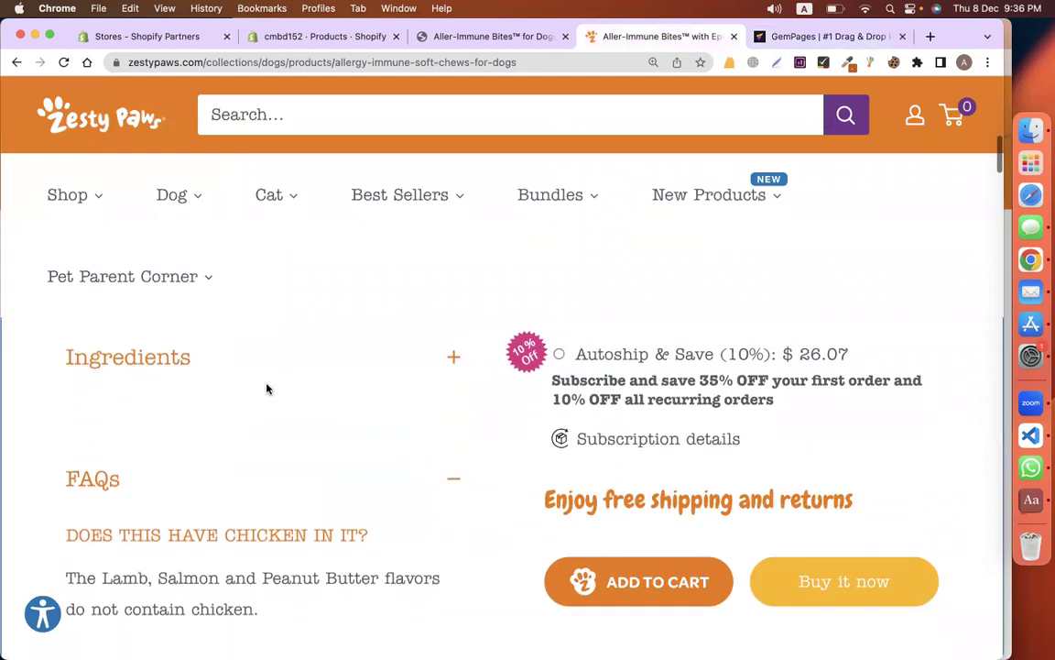
{"action": "scroll", "coordinate": [267, 391], "scroll_direction": "down", "scroll_amount": 10}
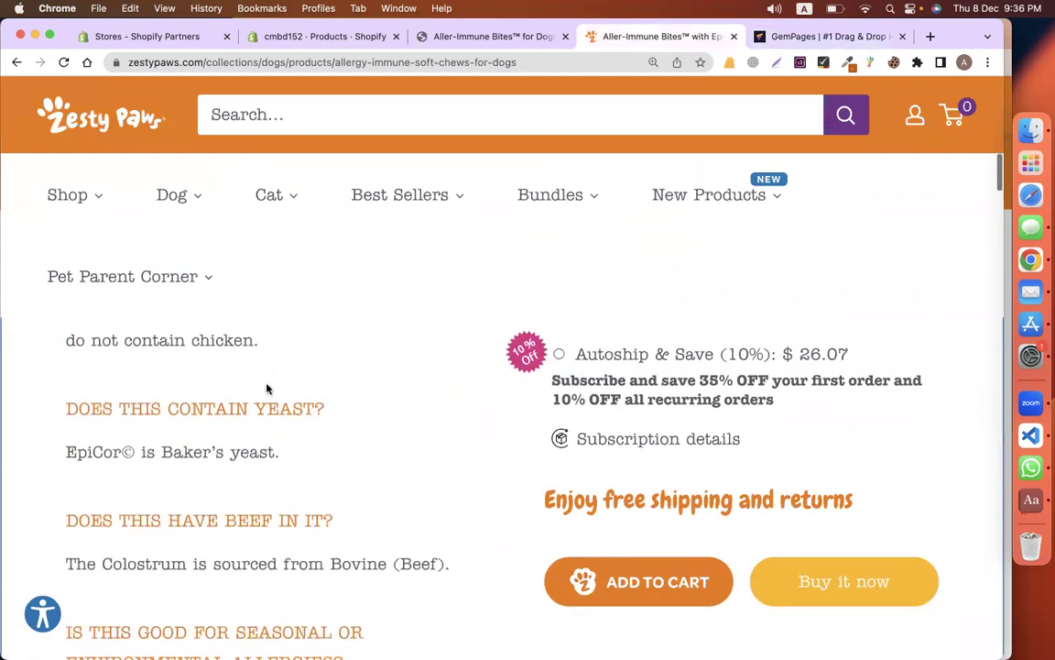
{"action": "scroll", "coordinate": [267, 390], "scroll_direction": "down", "scroll_amount": 8}
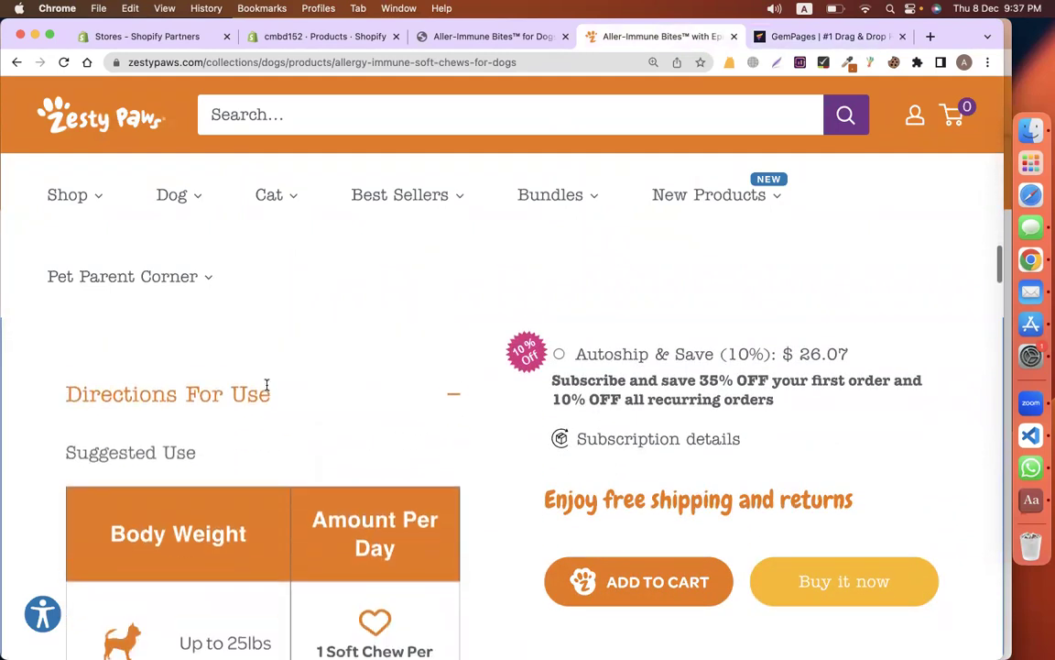
Rename the first accordion title from 'Accordion Title 1' to 'Details'.
{"action": "left_click", "coordinate": [790, 37]}
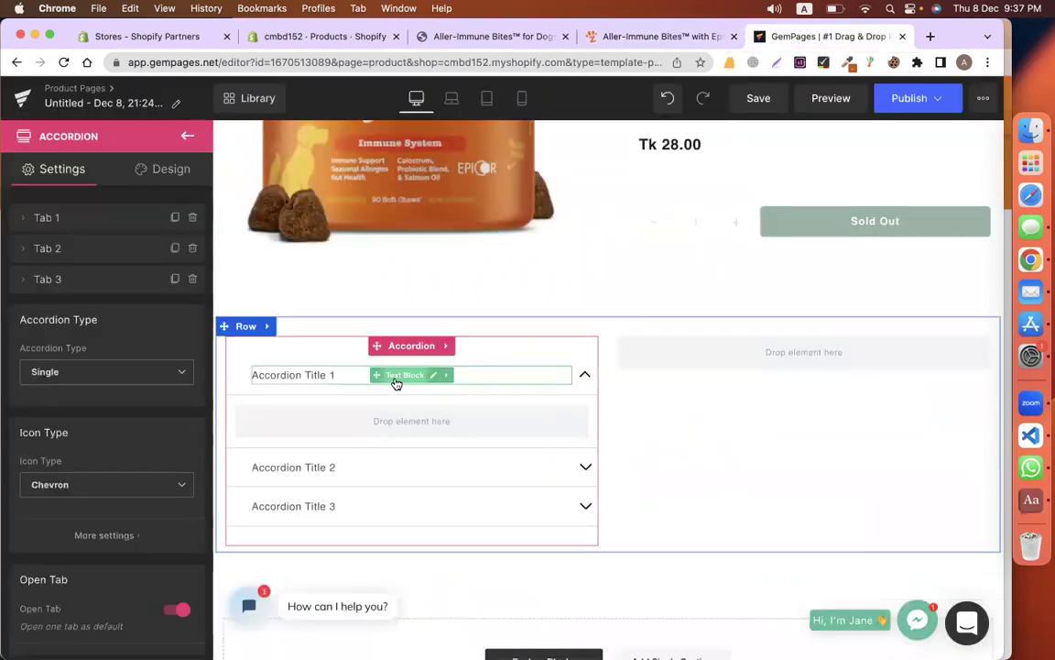
{"action": "left_click", "coordinate": [324, 383]}
{"action": "key", "text": "super+a"}
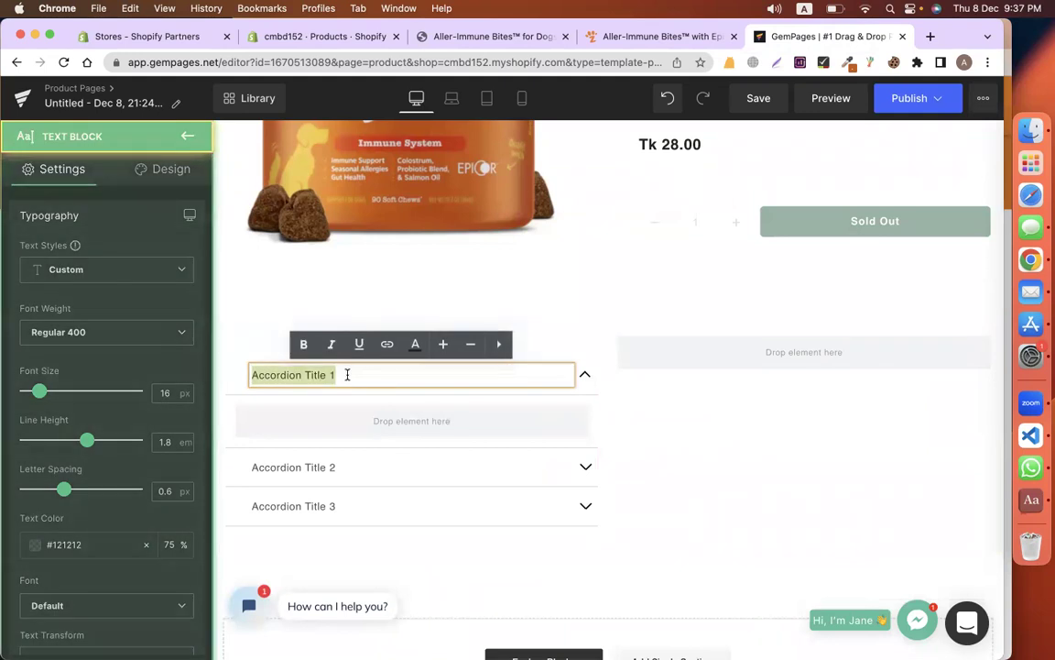
{"action": "type", "text": "Deyt"}
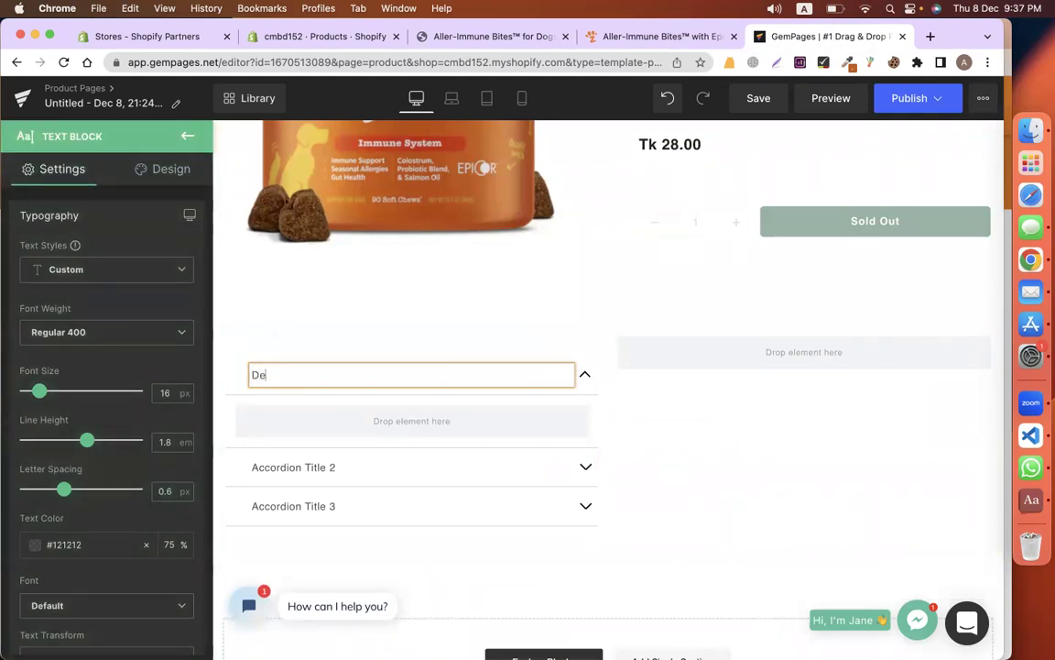
{"action": "left_click", "coordinate": [651, 431]}
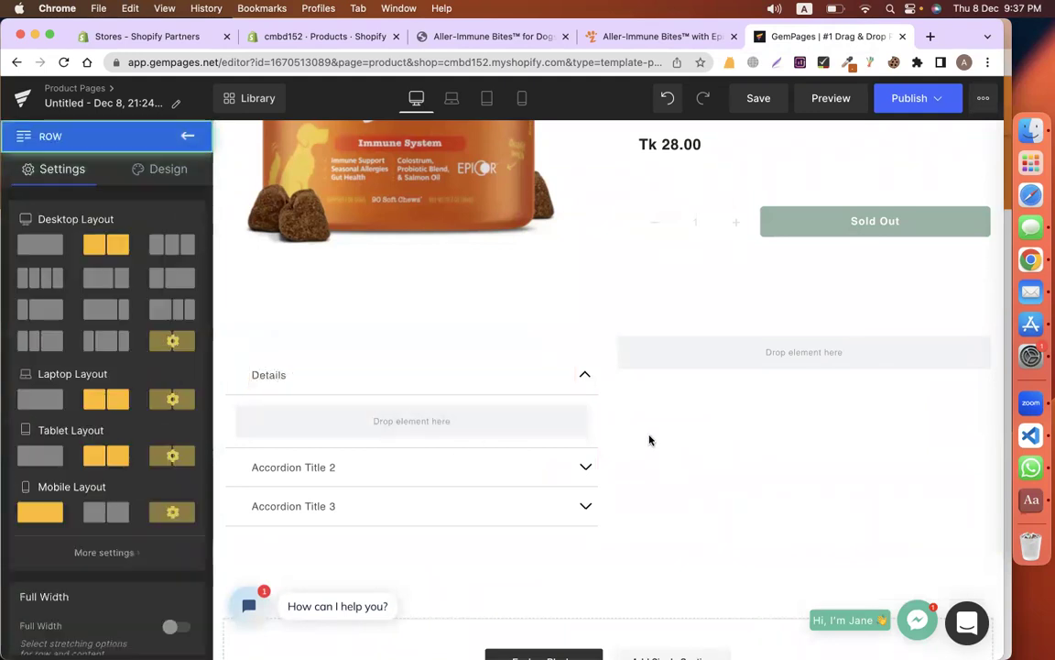
{"action": "left_click", "coordinate": [165, 128]}
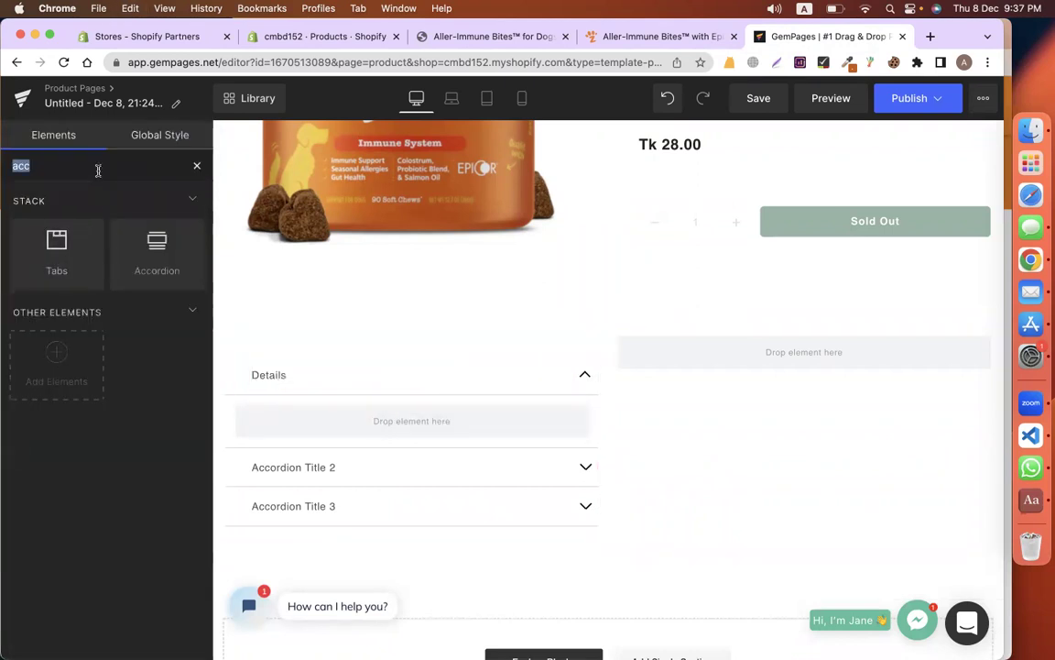
Clear the element search and drag the product description element into the accordion's Details tab.
{"action": "key", "text": "BackSpace"}
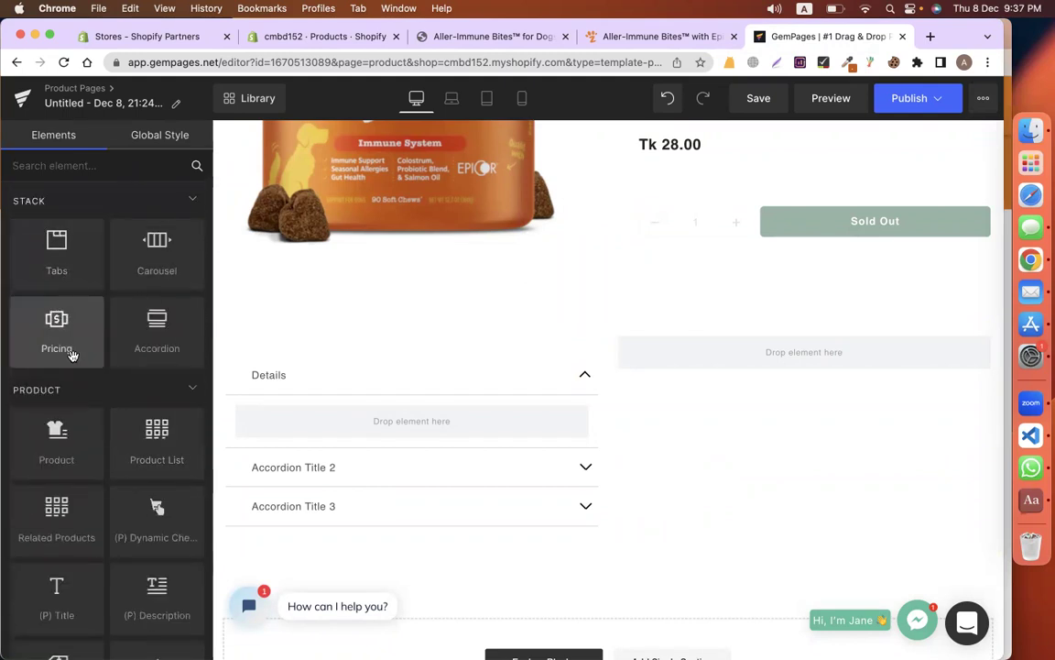
{"action": "scroll", "coordinate": [71, 367], "scroll_direction": "down", "scroll_amount": 3}
{"action": "left_click_drag", "start_coordinate": [137, 403], "coordinate": [348, 424]}
Return to the element library and collapse the product, stack, form, booster, module, list, video and banner groups.
{"action": "left_click", "coordinate": [350, 425]}
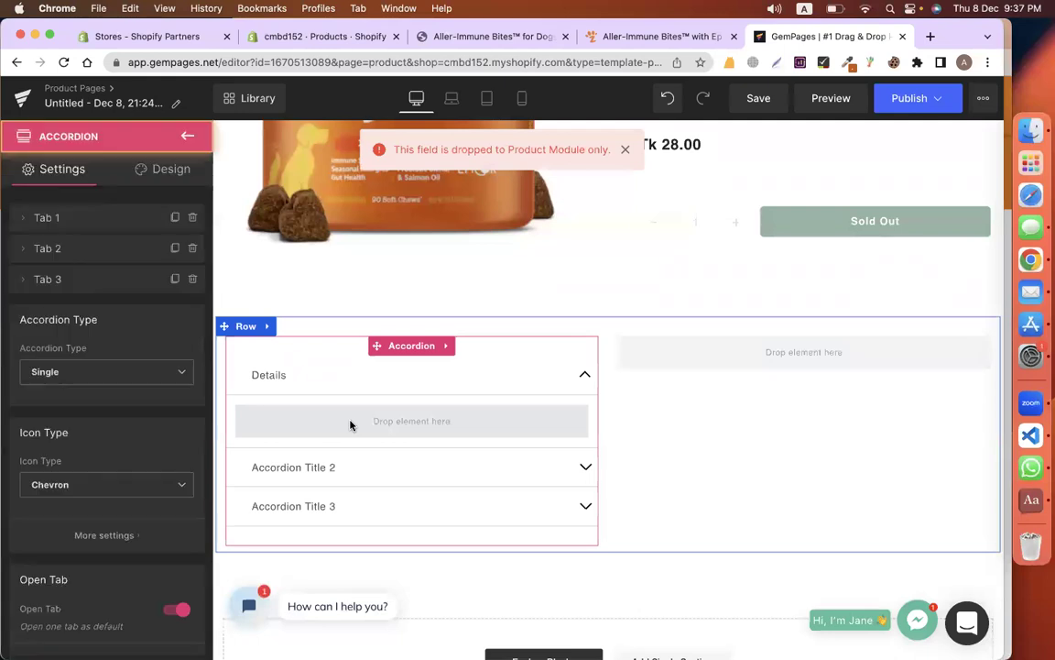
{"action": "left_click", "coordinate": [187, 135]}
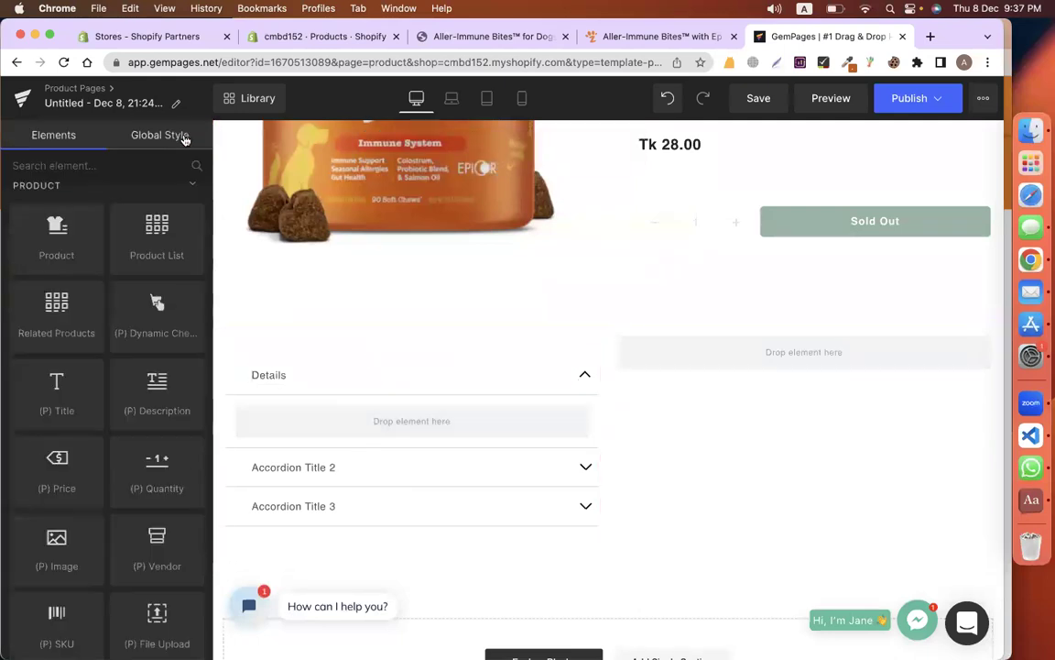
{"action": "scroll", "coordinate": [151, 366], "scroll_direction": "up", "scroll_amount": 3}
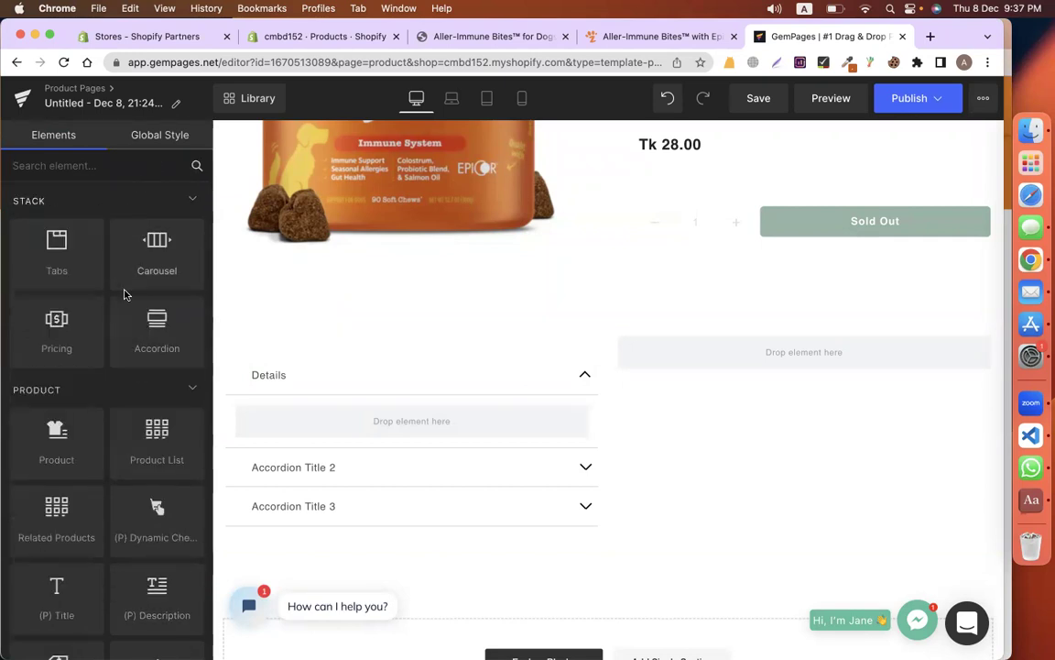
{"action": "scroll", "coordinate": [118, 486], "scroll_direction": "down", "scroll_amount": 10}
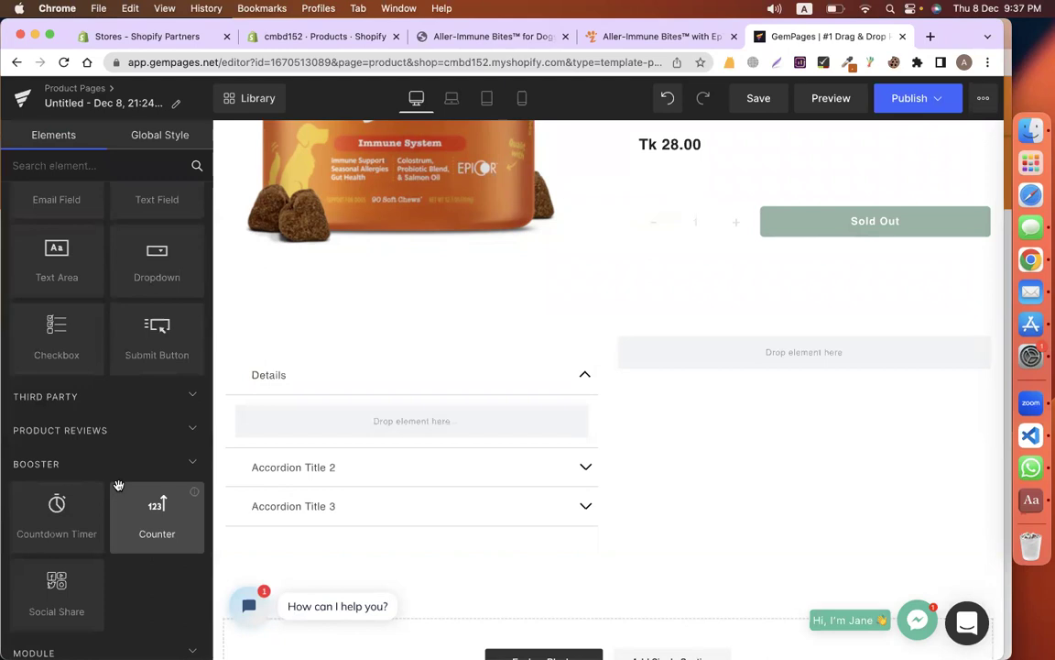
{"action": "scroll", "coordinate": [121, 440], "scroll_direction": "up", "scroll_amount": 6}
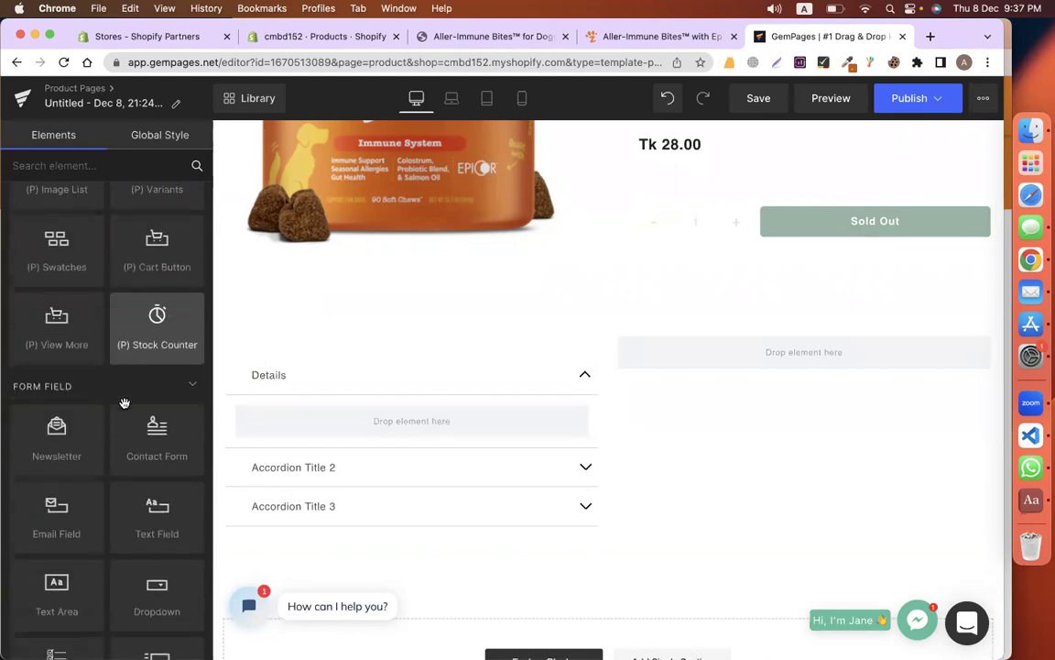
{"action": "scroll", "coordinate": [124, 403], "scroll_direction": "down", "scroll_amount": 3}
{"action": "scroll", "coordinate": [101, 370], "scroll_direction": "up", "scroll_amount": 5}
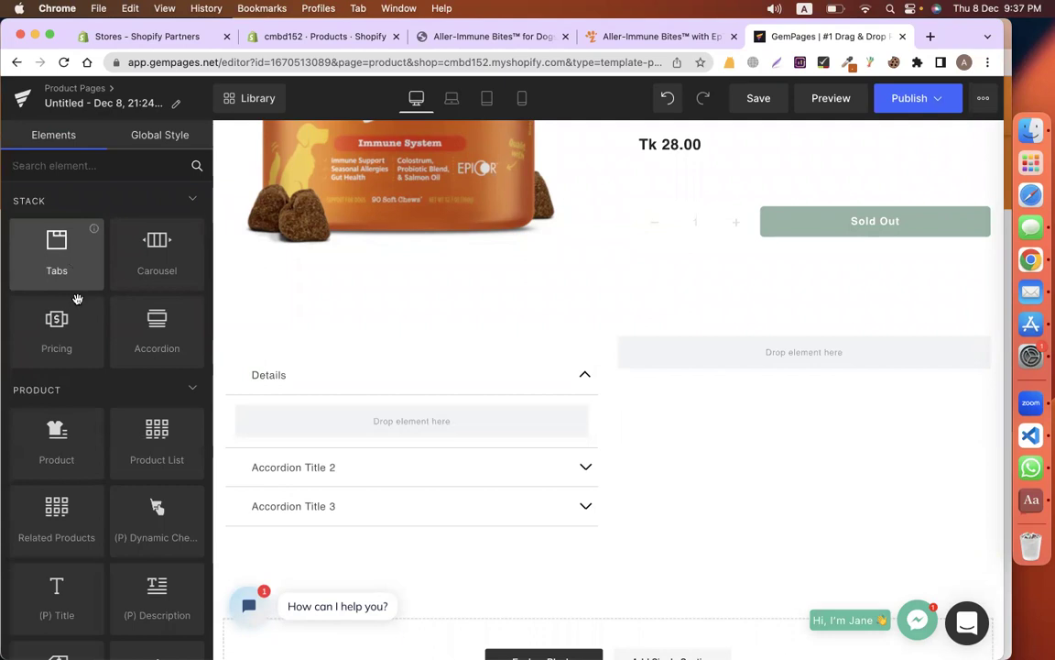
{"action": "scroll", "coordinate": [83, 384], "scroll_direction": "down", "scroll_amount": 1}
{"action": "left_click", "coordinate": [191, 358]}
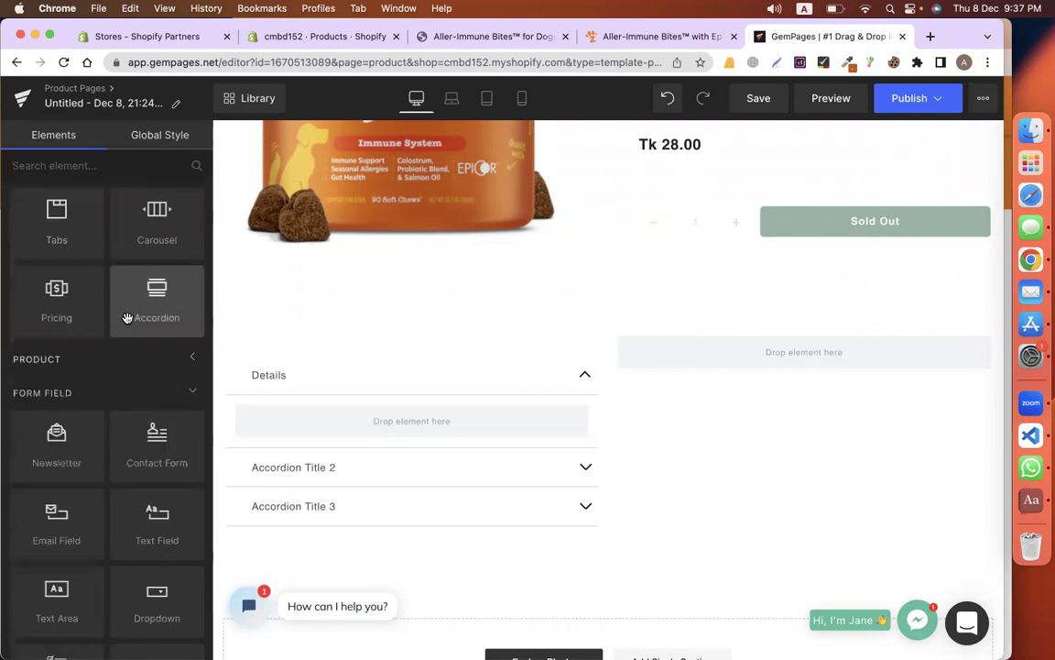
{"action": "scroll", "coordinate": [128, 318], "scroll_direction": "up", "scroll_amount": 1}
{"action": "left_click", "coordinate": [119, 207]}
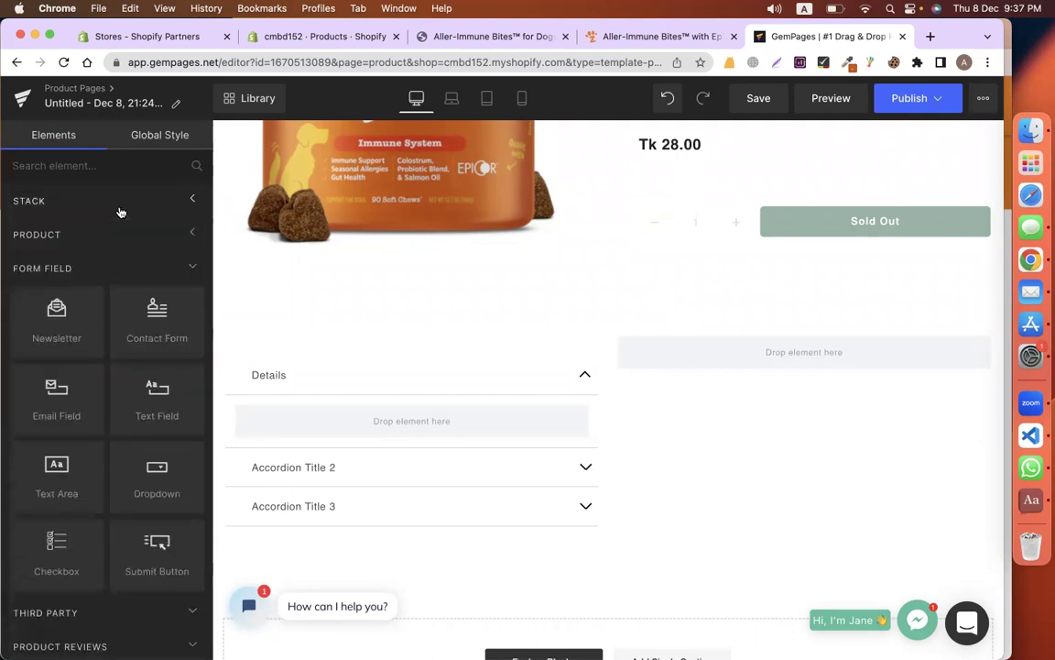
{"action": "left_click", "coordinate": [112, 268]}
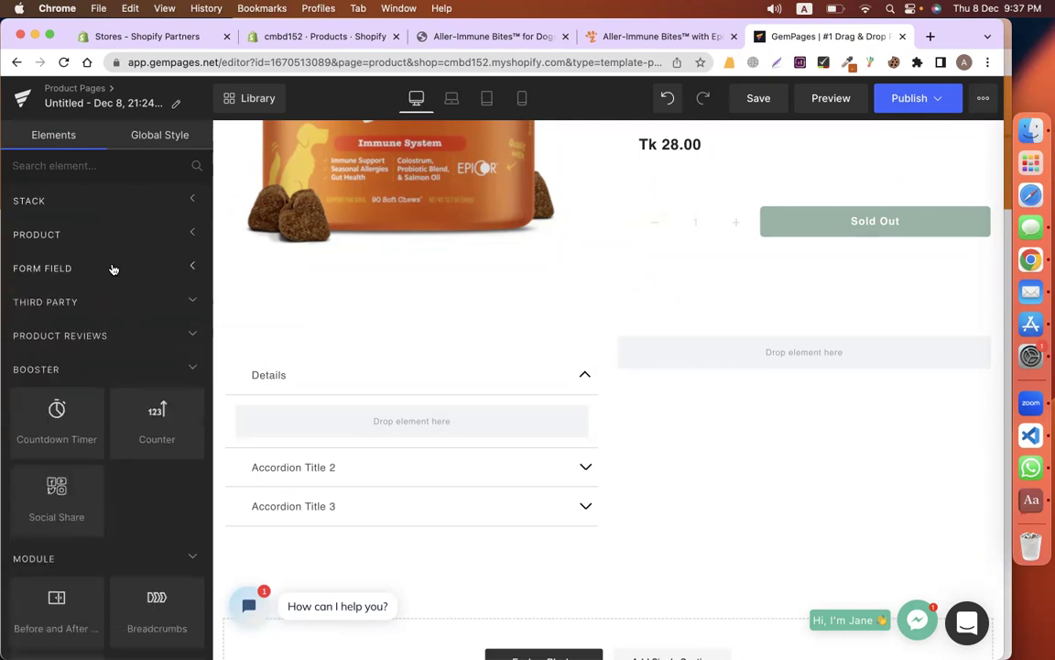
{"action": "left_click", "coordinate": [107, 371]}
{"action": "left_click", "coordinate": [94, 403]}
{"action": "left_click", "coordinate": [87, 438]}
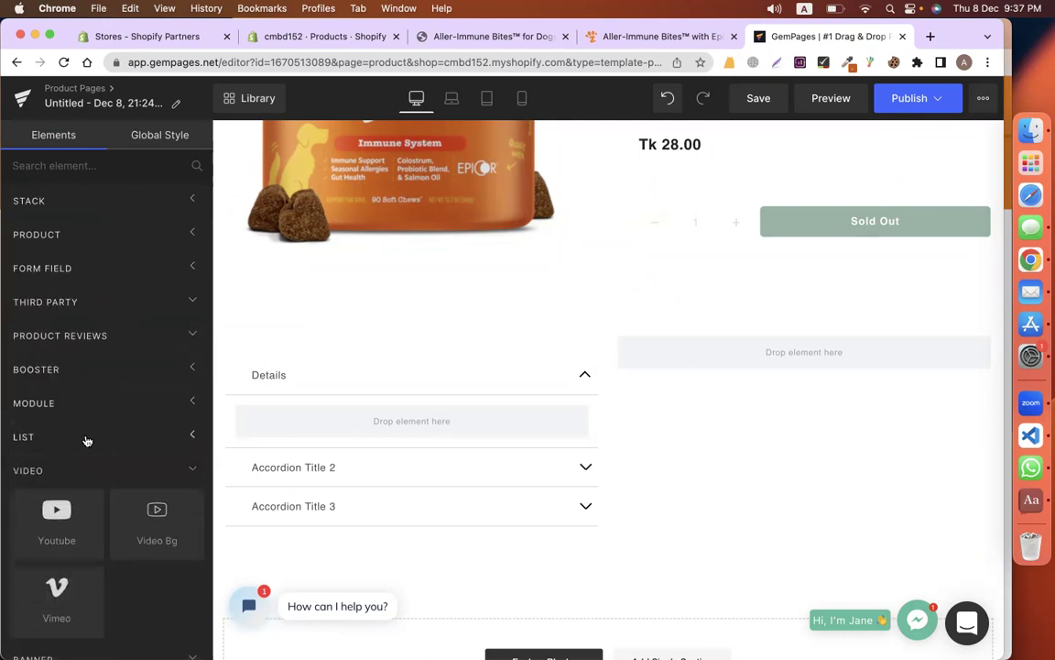
{"action": "left_click", "coordinate": [91, 472]}
{"action": "left_click", "coordinate": [92, 506]}
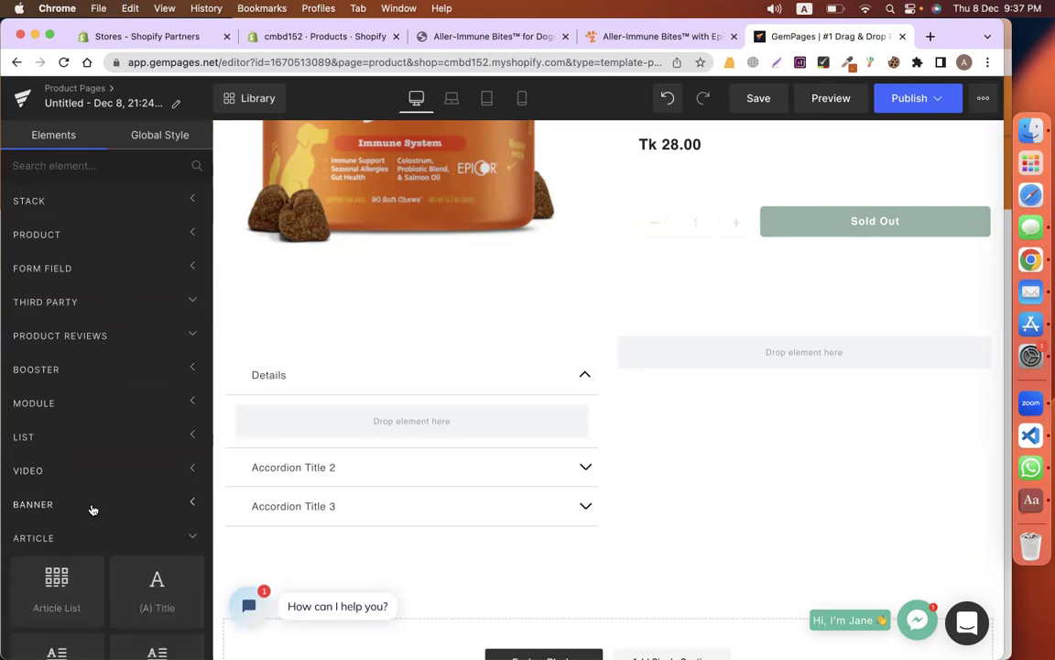
{"action": "scroll", "coordinate": [92, 494], "scroll_direction": "down", "scroll_amount": 3}
{"action": "scroll", "coordinate": [87, 437], "scroll_direction": "up", "scroll_amount": 3}
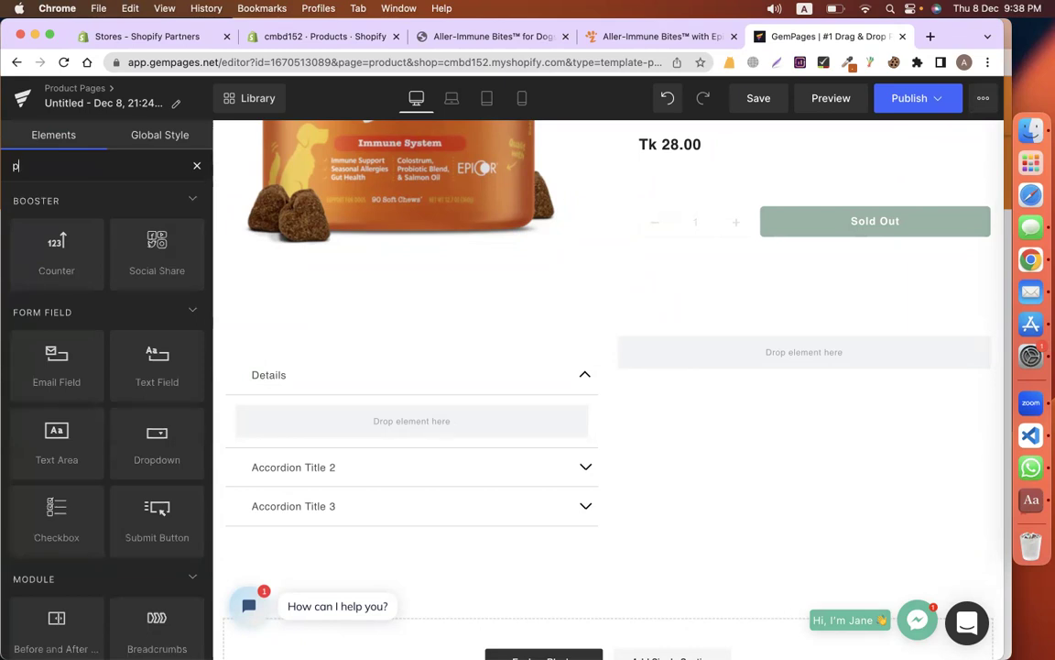
Drop a Text Block into the Details tab and replace its Lorem ipsum with the pasted plain-text immune-support description.
{"action": "type", "text": "ad"}
{"action": "key", "text": "BackSpace"}
{"action": "key", "text": "BackSpace"}
{"action": "key", "text": "BackSpace"}
{"action": "type", "text": "tex"}
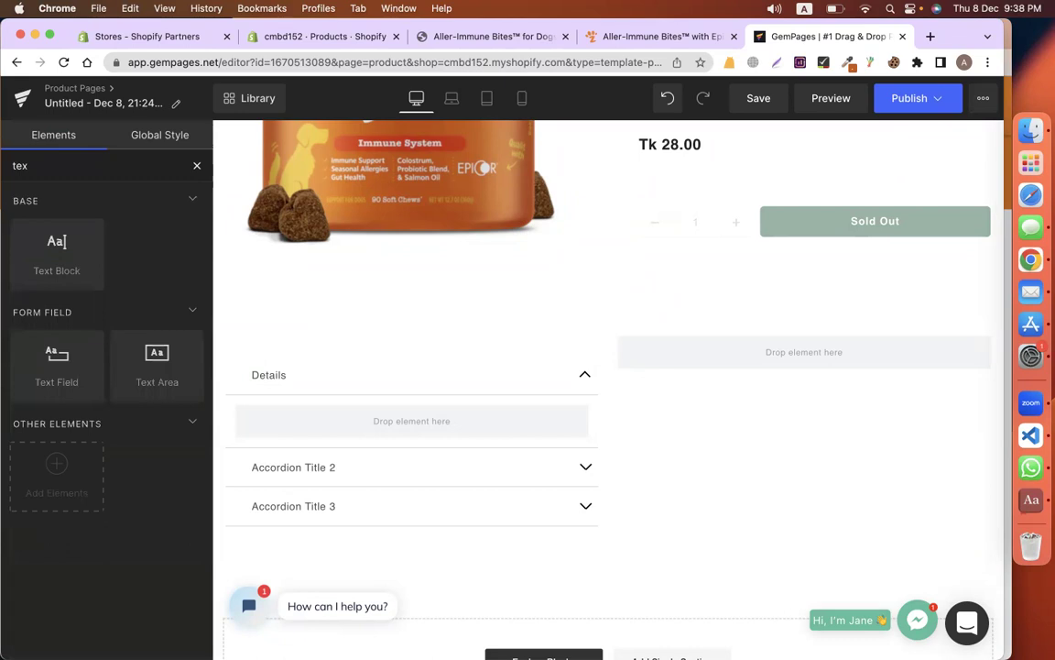
{"action": "left_click_drag", "start_coordinate": [57, 243], "coordinate": [377, 415]}
{"action": "left_click", "coordinate": [341, 436]}
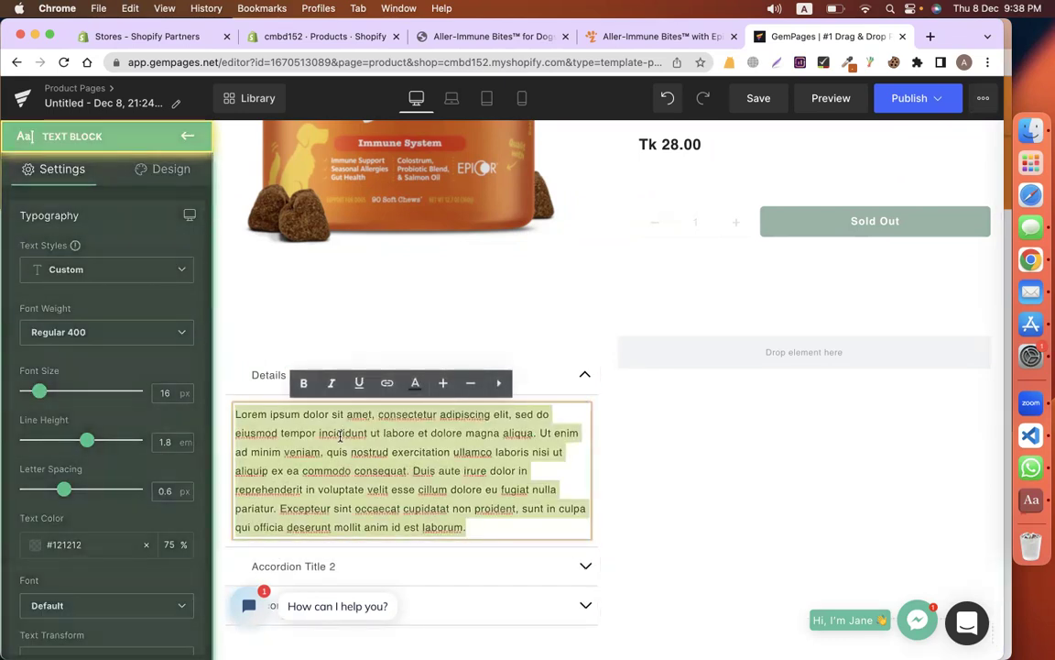
{"action": "key", "text": "super+v"}
{"action": "left_click", "coordinate": [680, 419]}
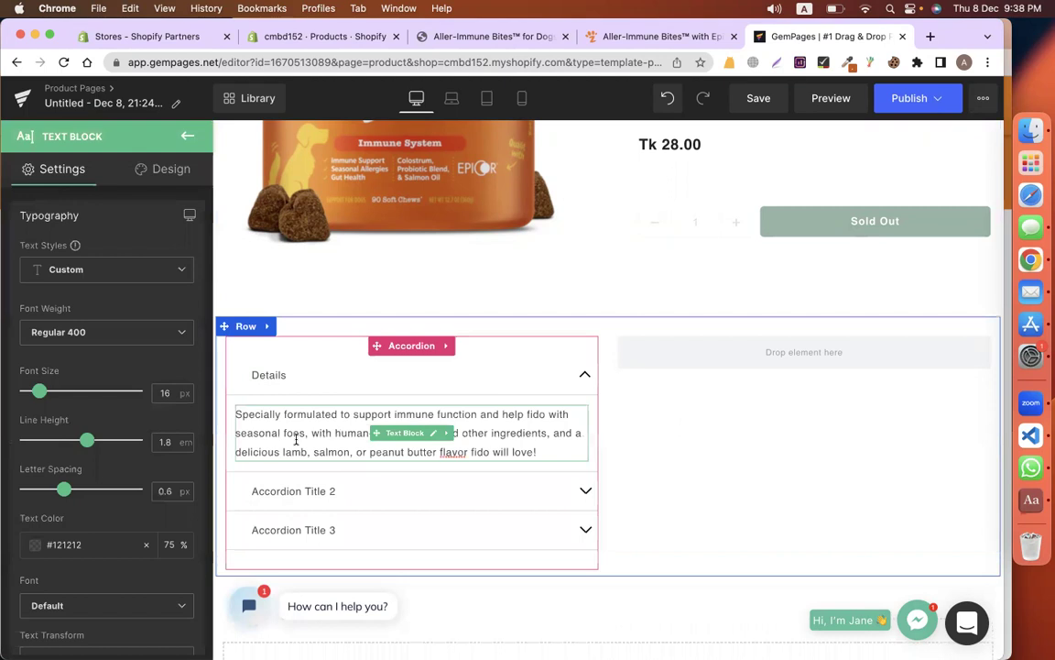
{"action": "left_click", "coordinate": [281, 375]}
Enlarge the Details title to 43 px font size and give it a -30 px left margin.
{"action": "left_click_drag", "start_coordinate": [39, 392], "coordinate": [72, 392]}
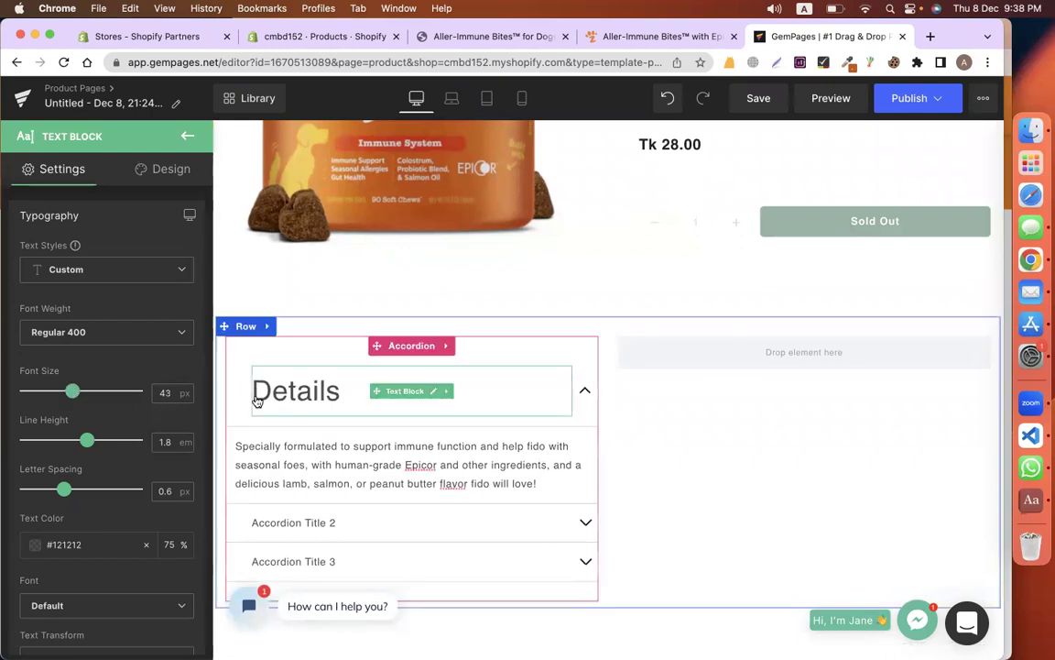
{"action": "left_click", "coordinate": [171, 169]}
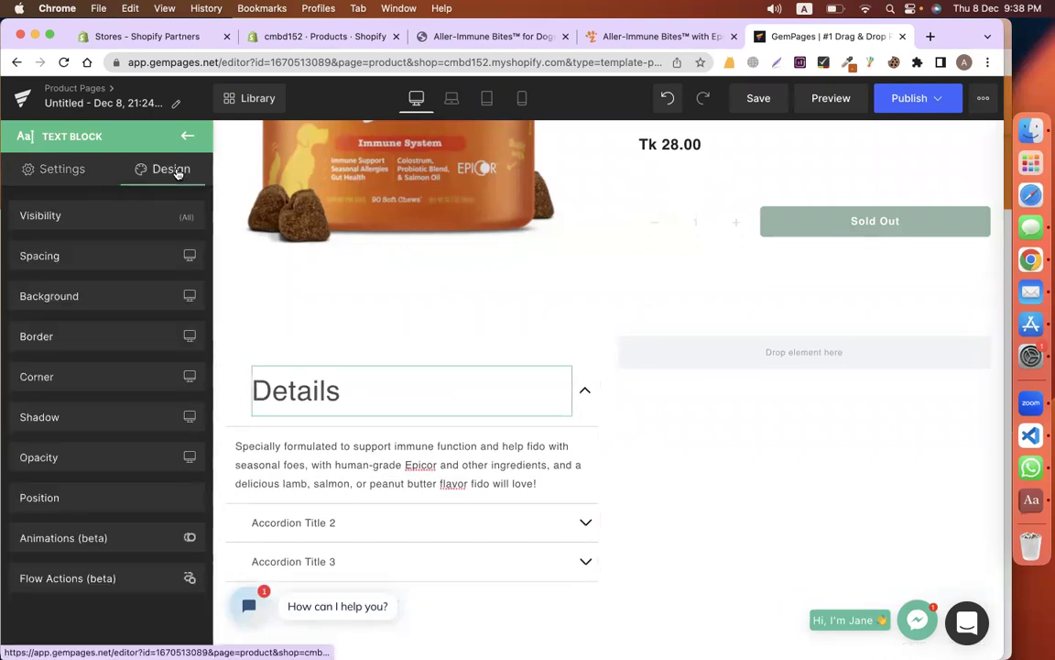
{"action": "left_click", "coordinate": [865, 9]}
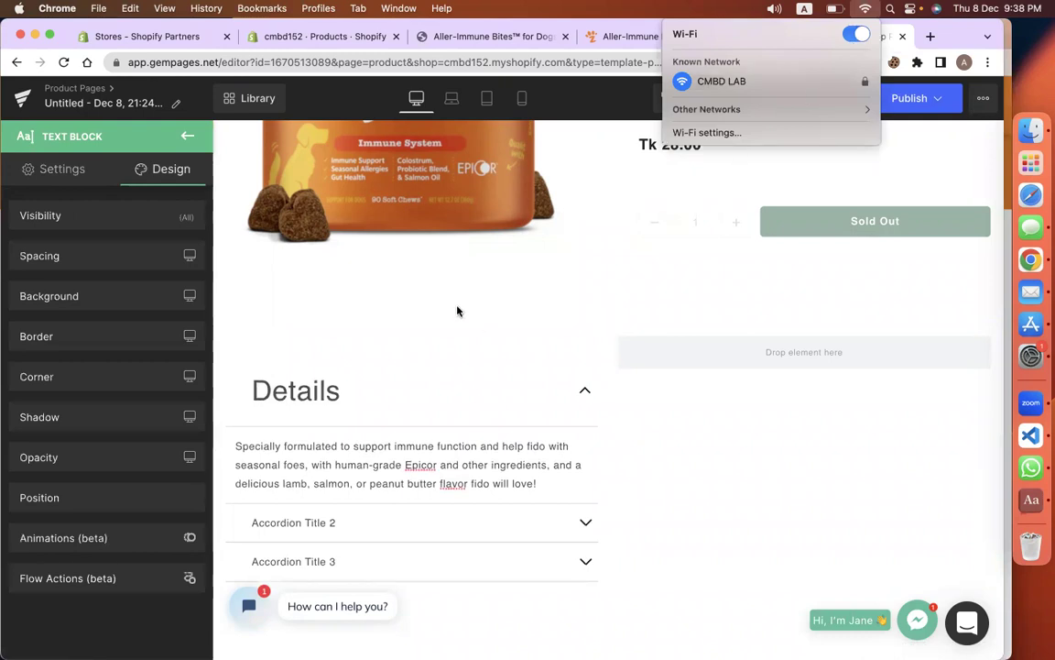
{"action": "left_click", "coordinate": [302, 390]}
{"action": "left_click", "coordinate": [183, 173]}
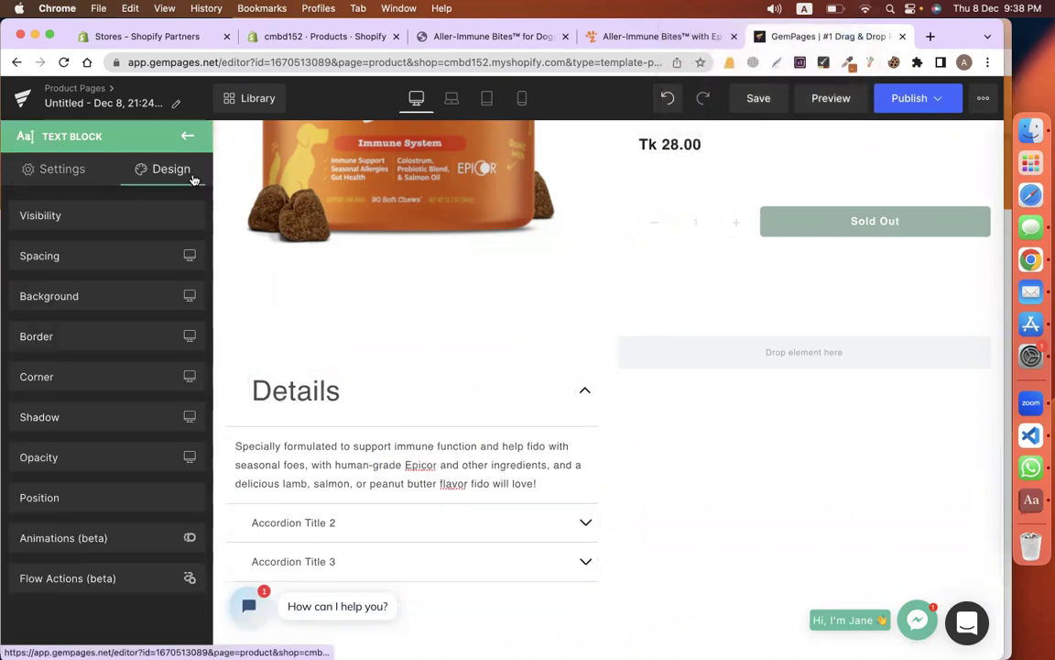
{"action": "left_click", "coordinate": [92, 262]}
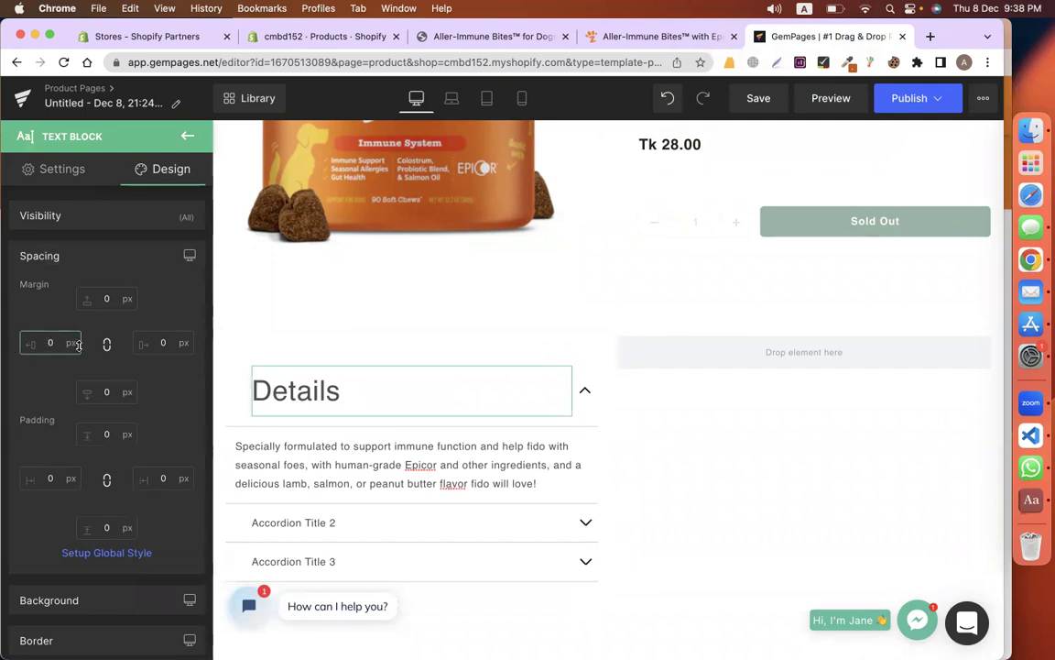
{"action": "key", "text": "Down"}
{"action": "key", "text": "Down"}
{"action": "key", "text": "Down"}
{"action": "key", "text": "Down"}
{"action": "key", "text": "Down"}
{"action": "key", "text": "Down"}
{"action": "key", "text": "Down"}
{"action": "key", "text": "Down"}
{"action": "key", "text": "Down"}
{"action": "key", "text": "Down"}
{"action": "key", "text": "Down"}
{"action": "key", "text": "Down"}
{"action": "key", "text": "Down"}
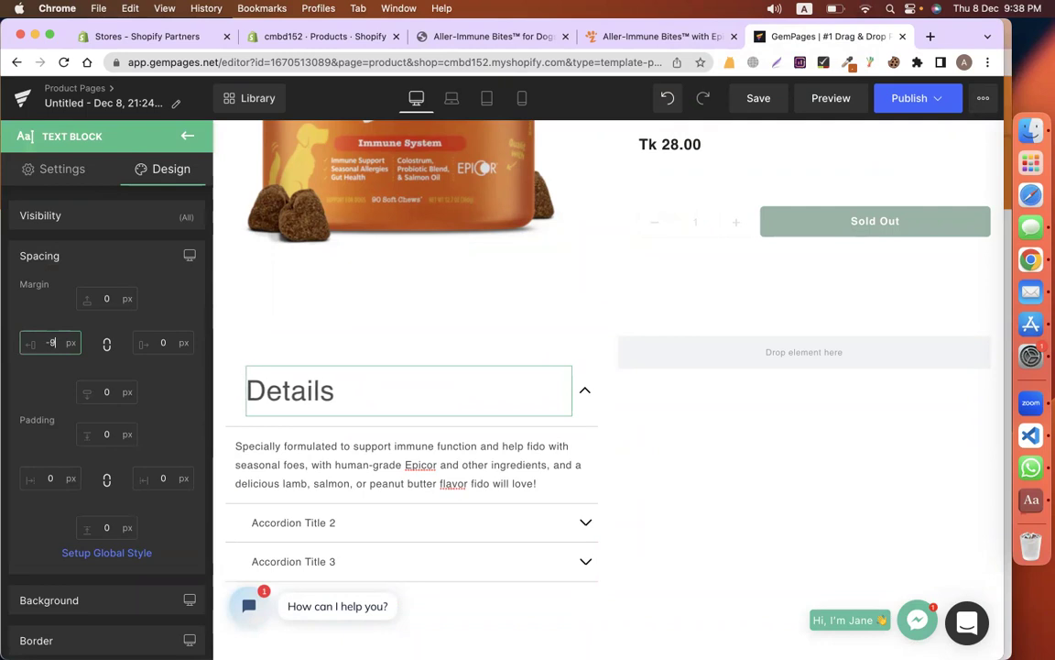
{"action": "key", "text": "Down"}
{"action": "key", "text": "Down"}
{"action": "key", "text": "Down"}
{"action": "key", "text": "Down"}
{"action": "key", "text": "Down"}
{"action": "key", "text": "Down"}
{"action": "key", "text": "Down"}
{"action": "key", "text": "Down"}
{"action": "key", "text": "Down"}
{"action": "key", "text": "Down"}
{"action": "key", "text": "Down"}
{"action": "key", "text": "Down"}
{"action": "key", "text": "Down"}
{"action": "key", "text": "Down"}
{"action": "key", "text": "Down"}
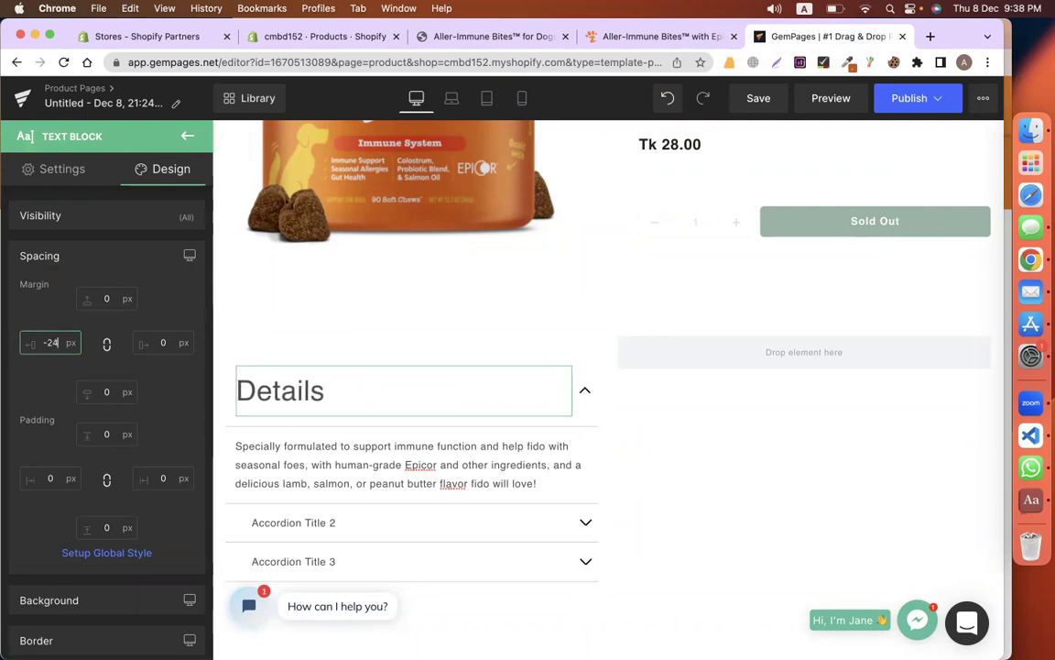
{"action": "key", "text": "Down"}
{"action": "key", "text": "Down"}
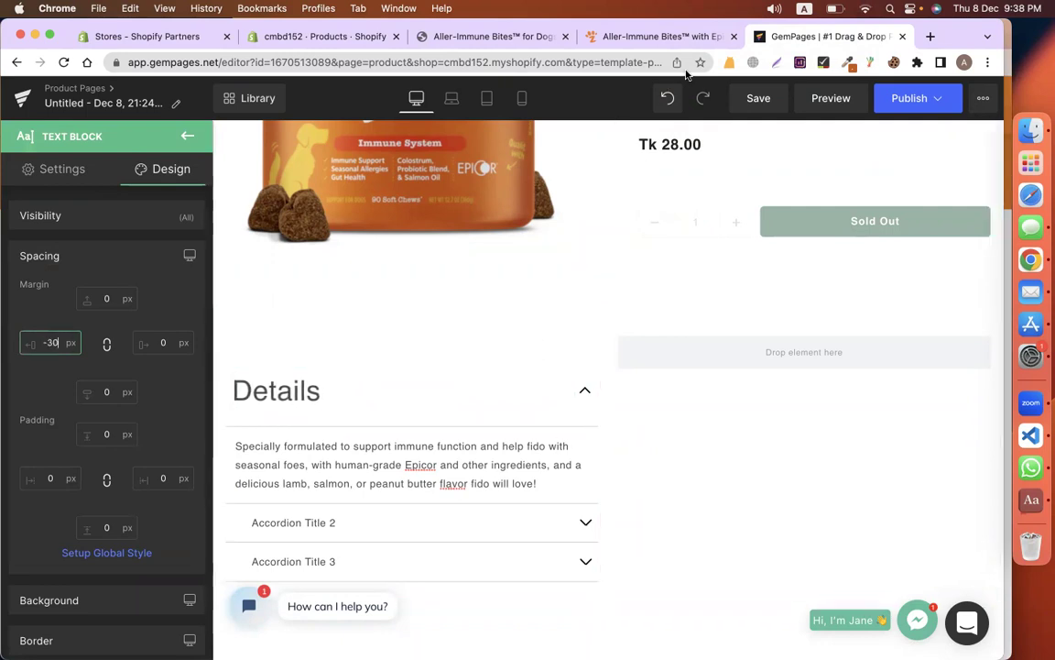
Pick the orange from the Zesty Paws page and set the Details title's text colour to c6580c.
{"action": "left_click", "coordinate": [655, 38]}
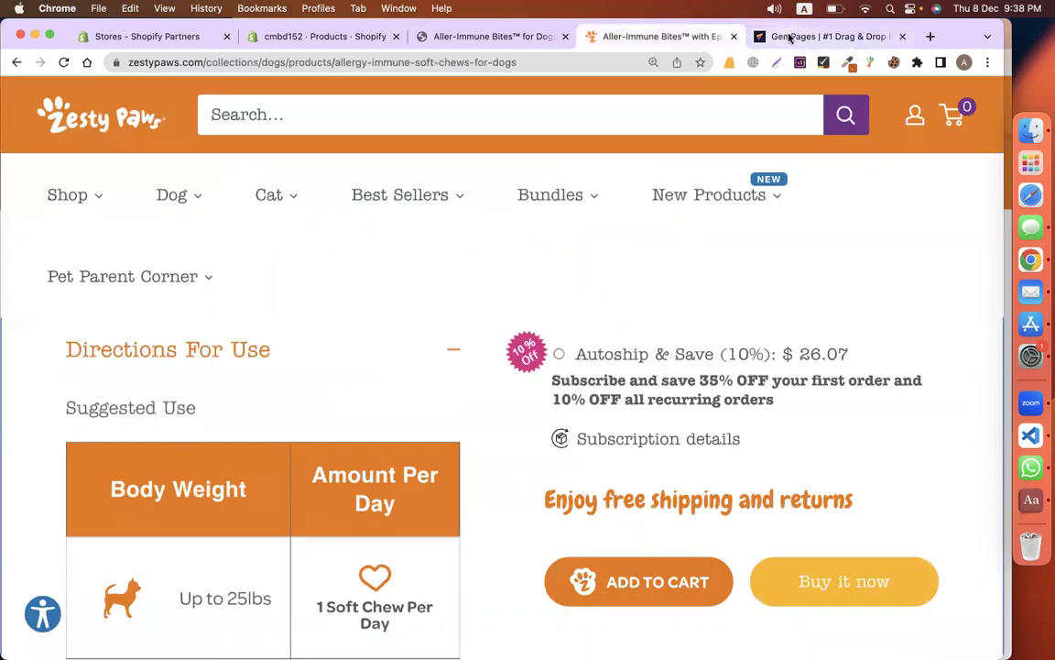
{"action": "left_click", "coordinate": [789, 37]}
{"action": "left_click", "coordinate": [848, 62]}
{"action": "left_click", "coordinate": [796, 111]}
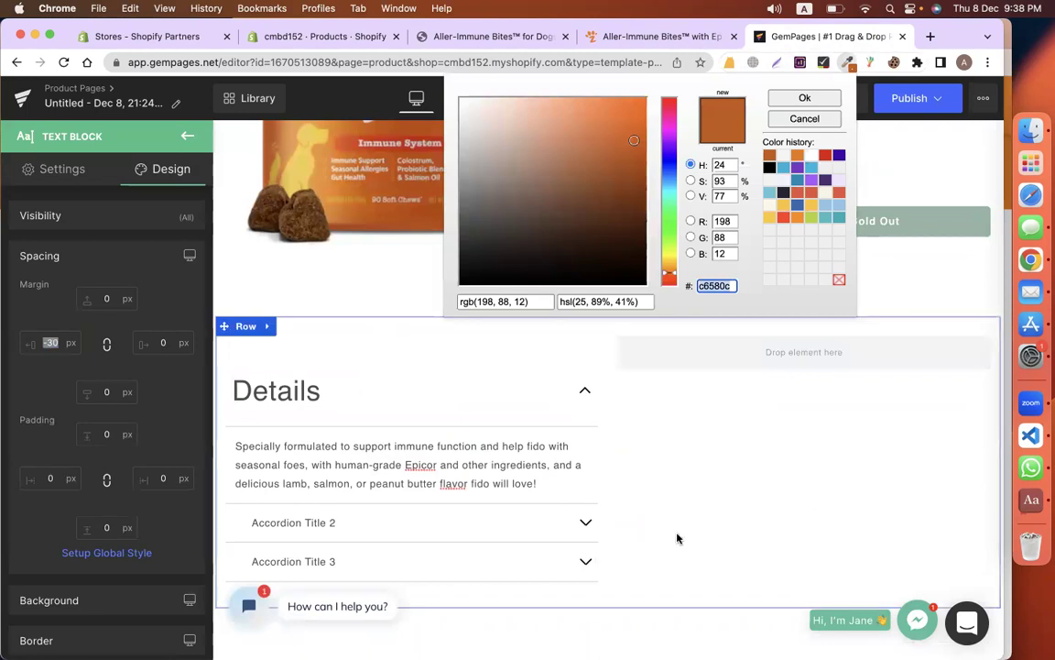
{"action": "scroll", "coordinate": [49, 568], "scroll_direction": "down", "scroll_amount": 5}
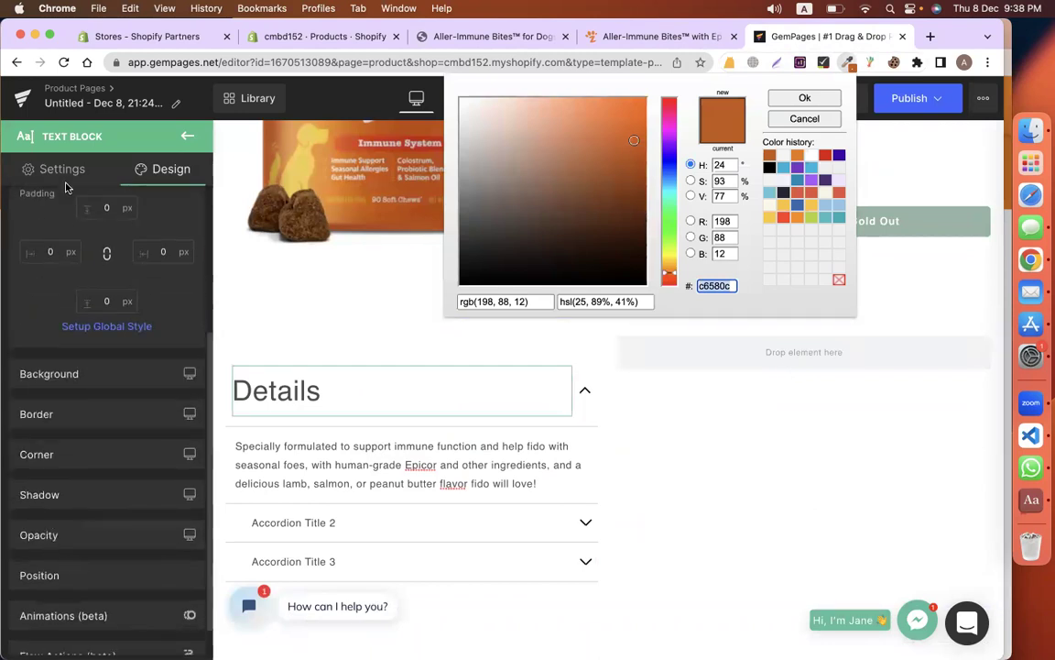
{"action": "left_click", "coordinate": [276, 389]}
{"action": "left_click", "coordinate": [41, 170]}
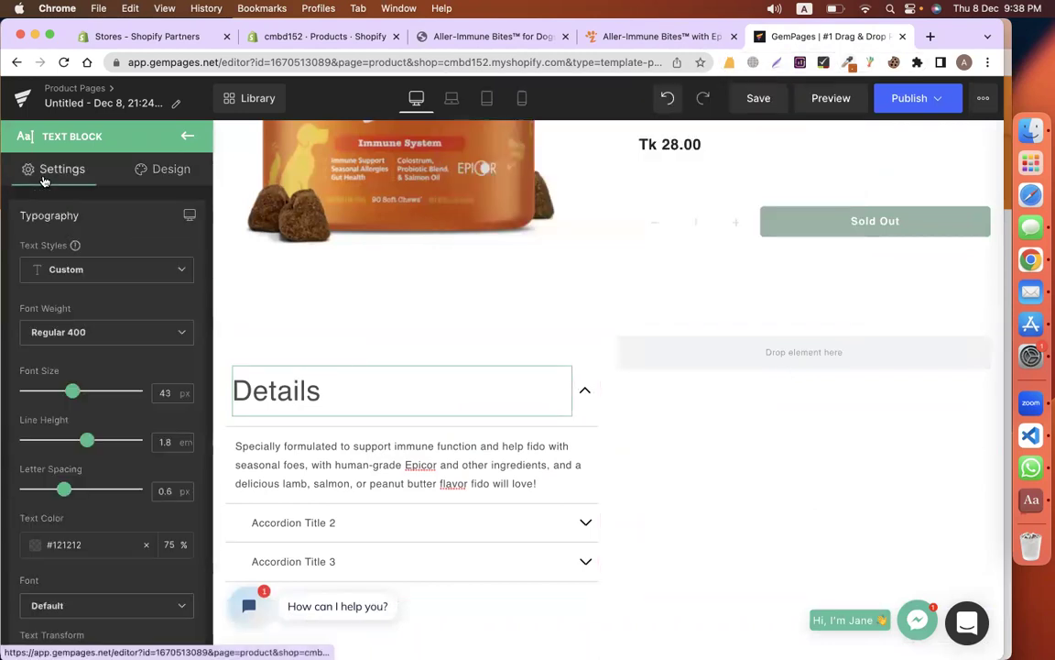
{"action": "scroll", "coordinate": [123, 442], "scroll_direction": "down", "scroll_amount": 5}
{"action": "left_click", "coordinate": [89, 256]}
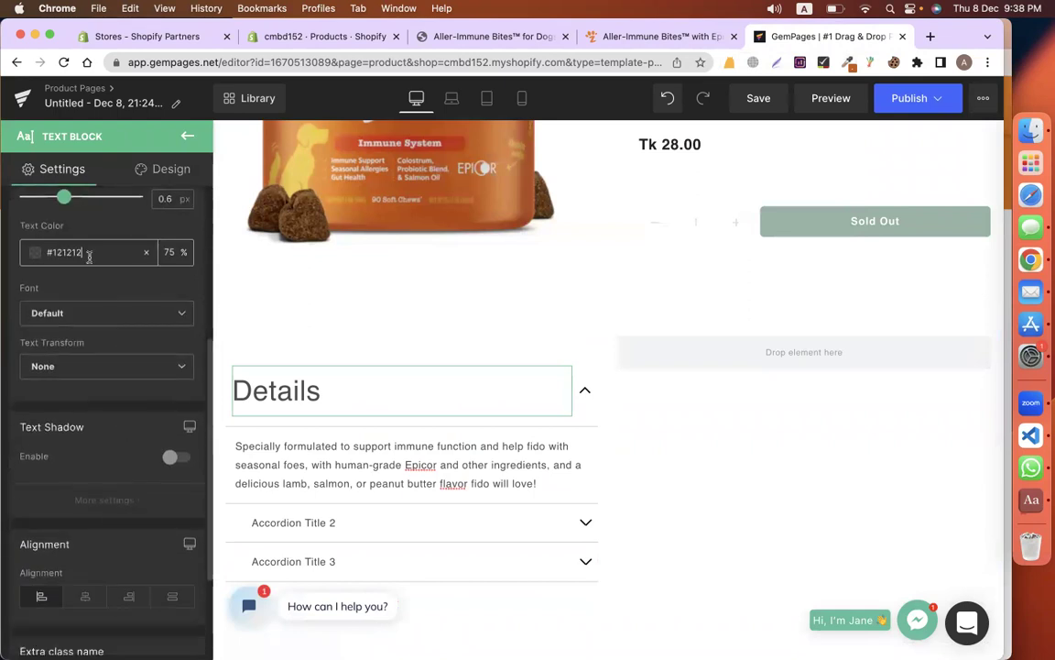
{"action": "type", "text": "c6580d"}
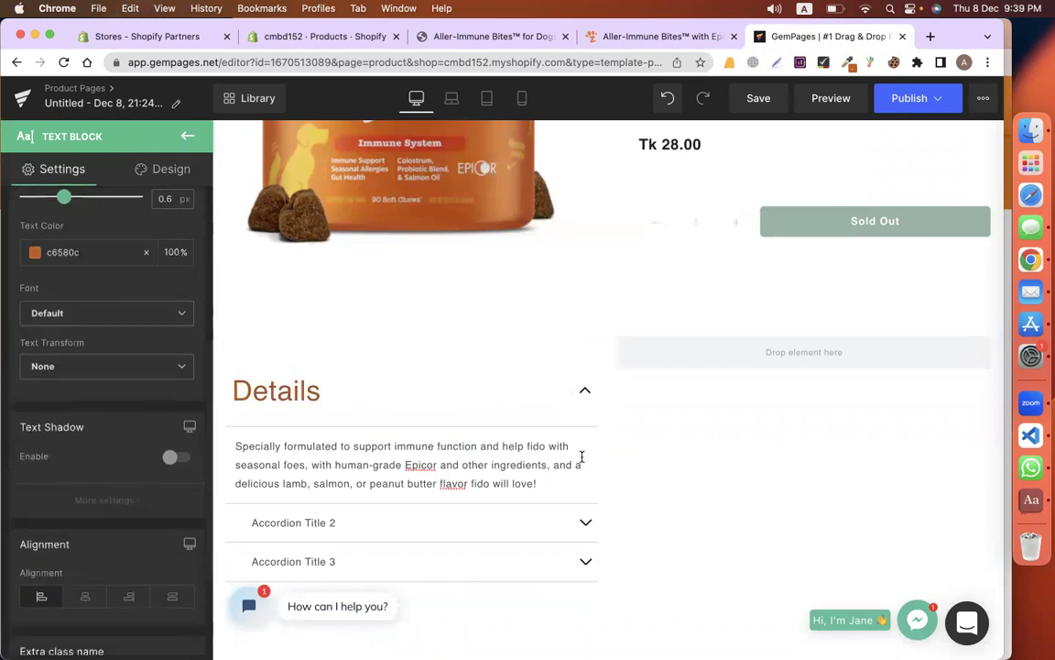
Enlarge the description text below the Details title to 22 px.
{"action": "left_click", "coordinate": [271, 444]}
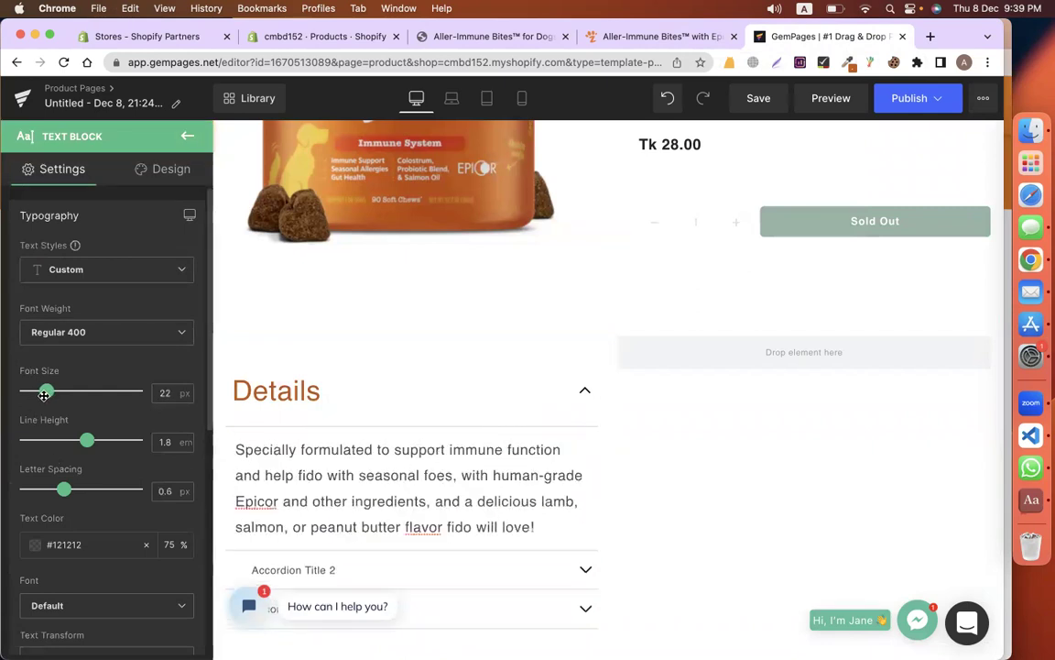
{"action": "scroll", "coordinate": [447, 532], "scroll_direction": "down", "scroll_amount": 3}
{"action": "scroll", "coordinate": [430, 527], "scroll_direction": "up", "scroll_amount": 2}
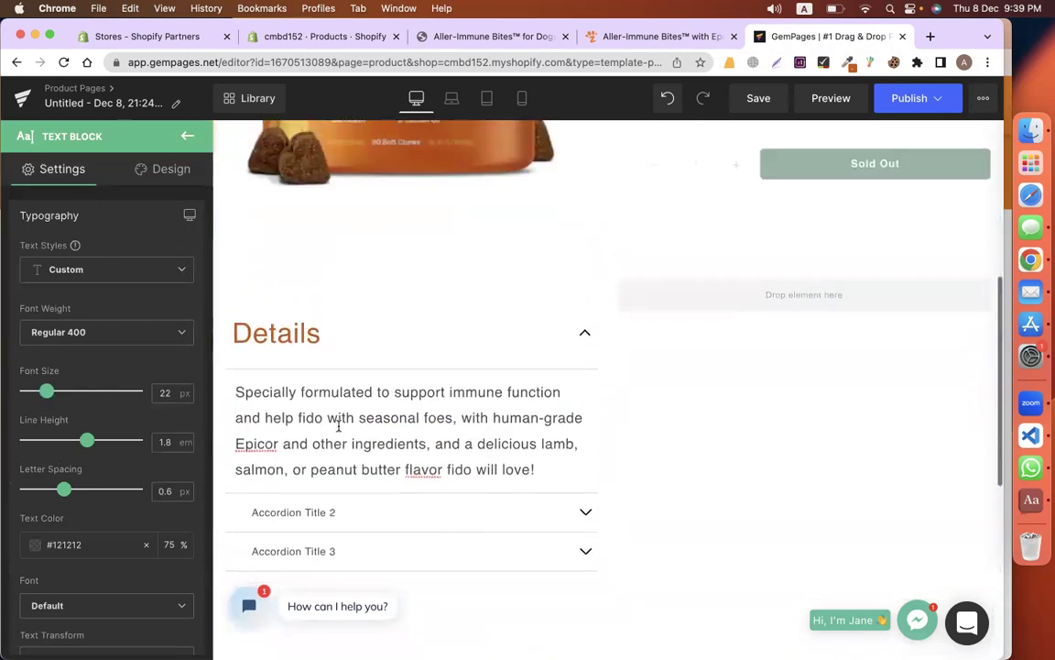
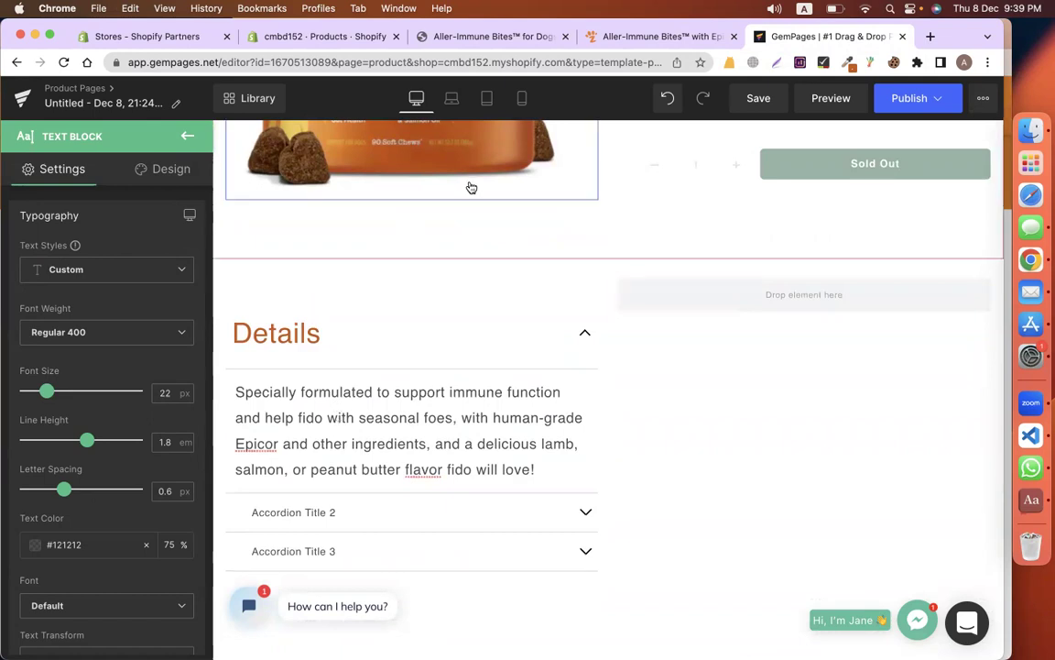
Check the page in the mobile layout, return to desktop, then switch to the live Zesty Paws product page.
{"action": "left_click", "coordinate": [521, 98]}
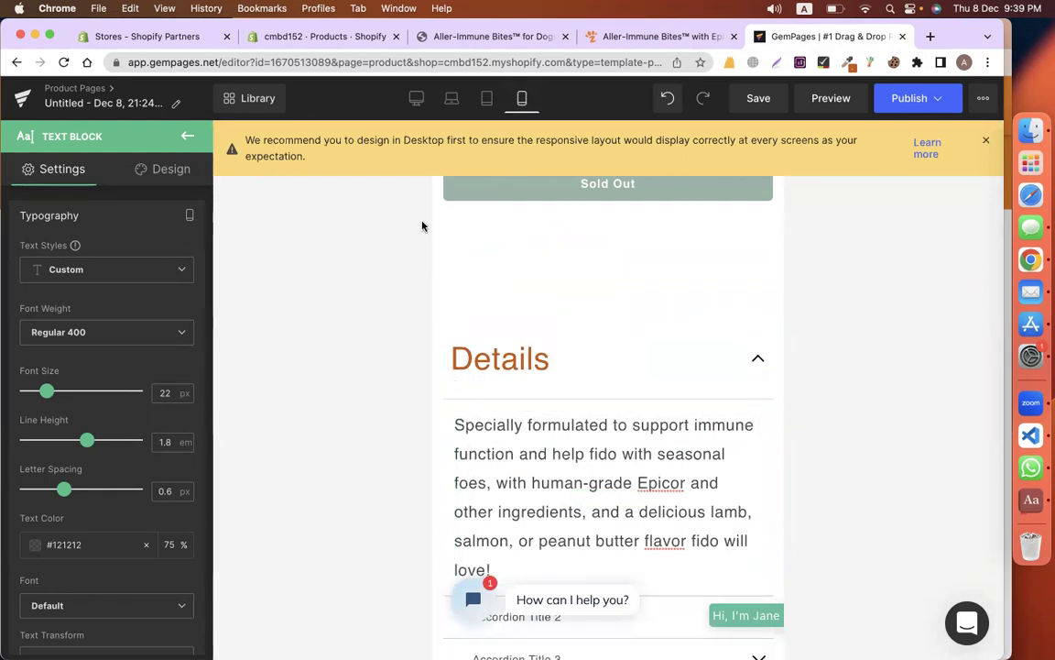
{"action": "left_click", "coordinate": [419, 103]}
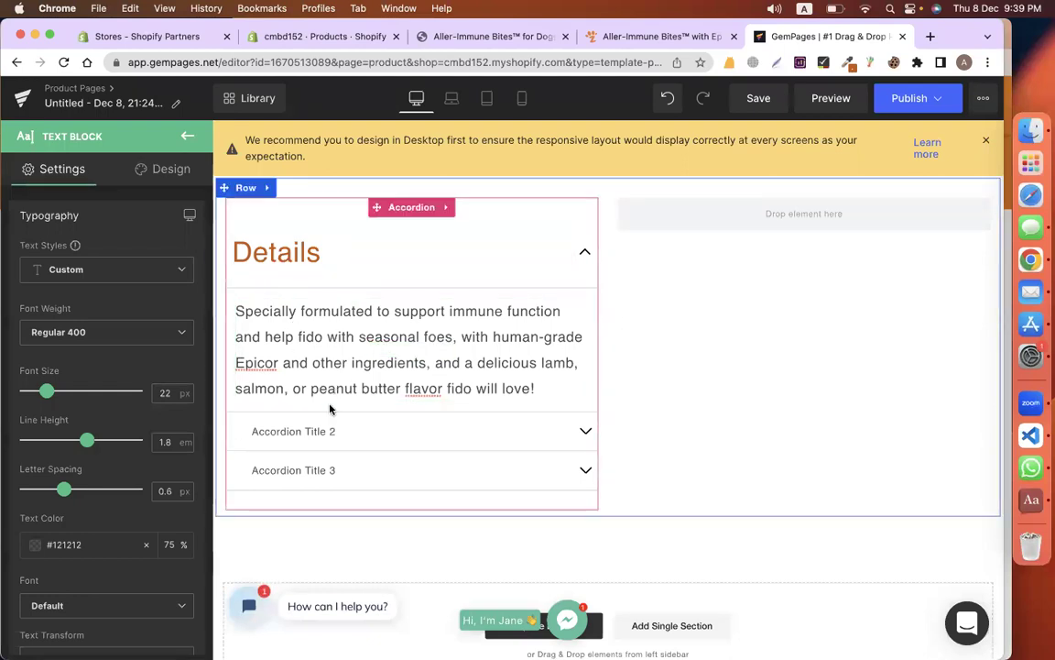
{"action": "key", "text": "ctrl+shift+Tab"}
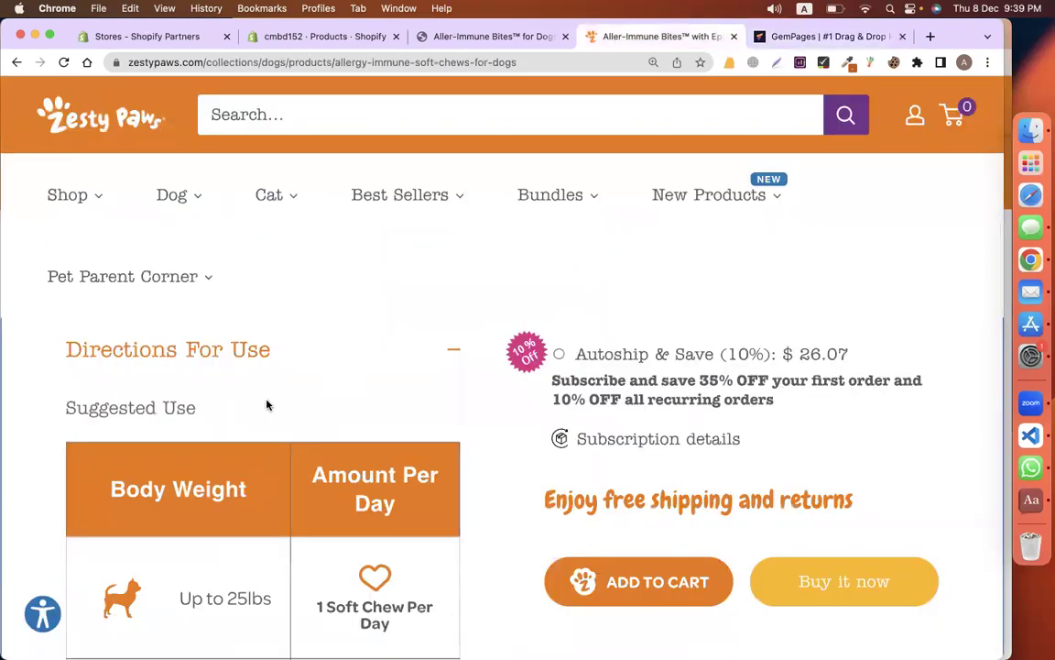
Collapse Details and expand the Ingredients section on the Zesty Paws product page.
{"action": "scroll", "coordinate": [306, 396], "scroll_direction": "up", "scroll_amount": 10}
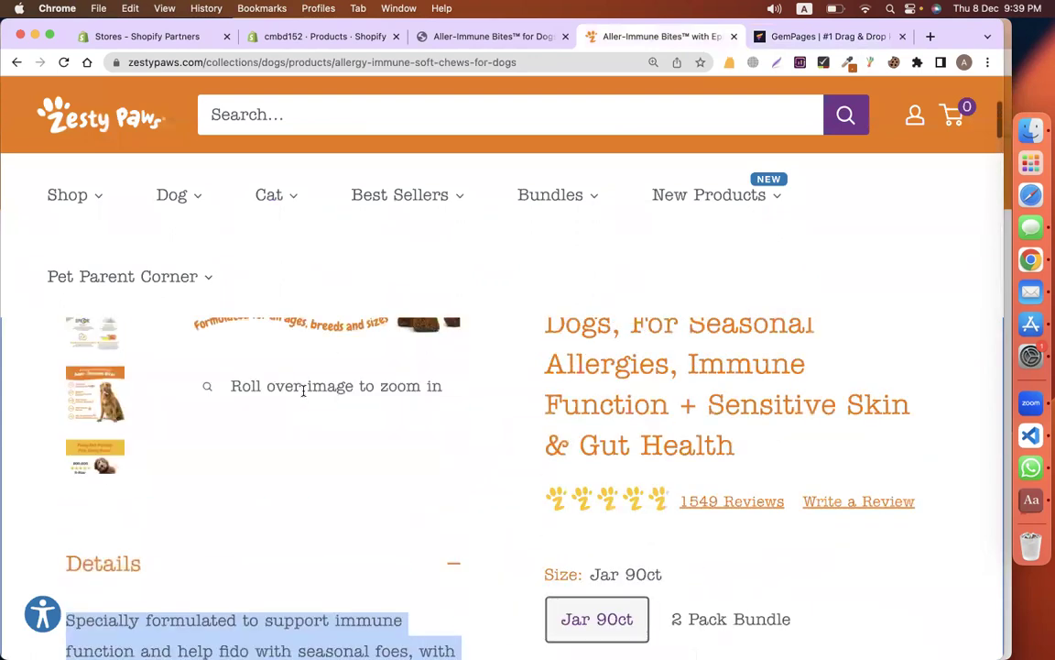
{"action": "scroll", "coordinate": [305, 393], "scroll_direction": "down", "scroll_amount": 5}
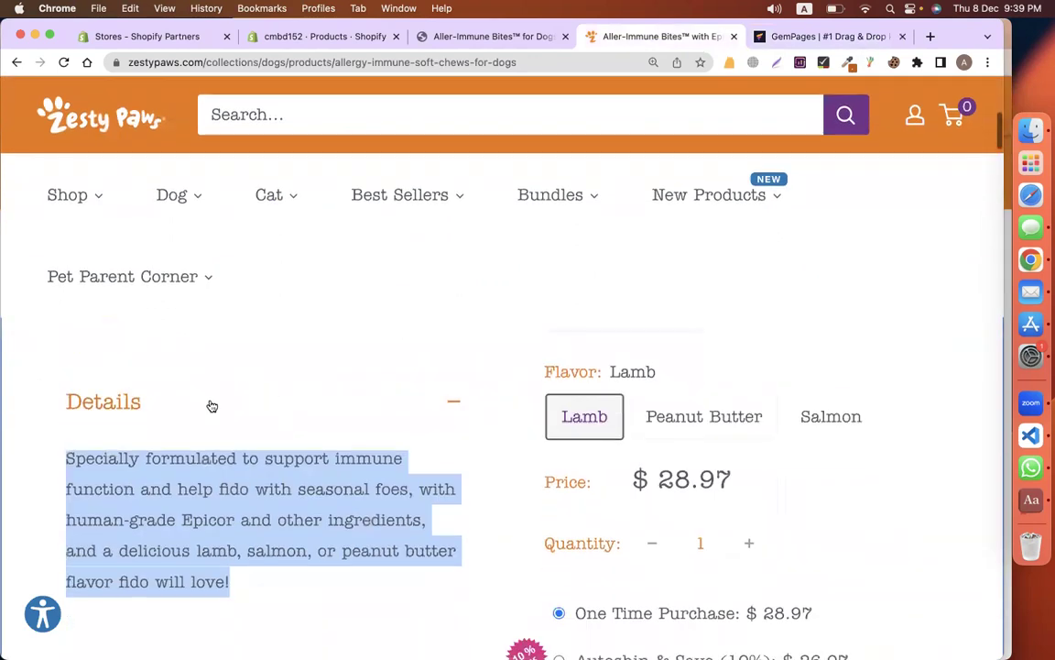
{"action": "left_click", "coordinate": [196, 404]}
{"action": "scroll", "coordinate": [202, 467], "scroll_direction": "down", "scroll_amount": 3}
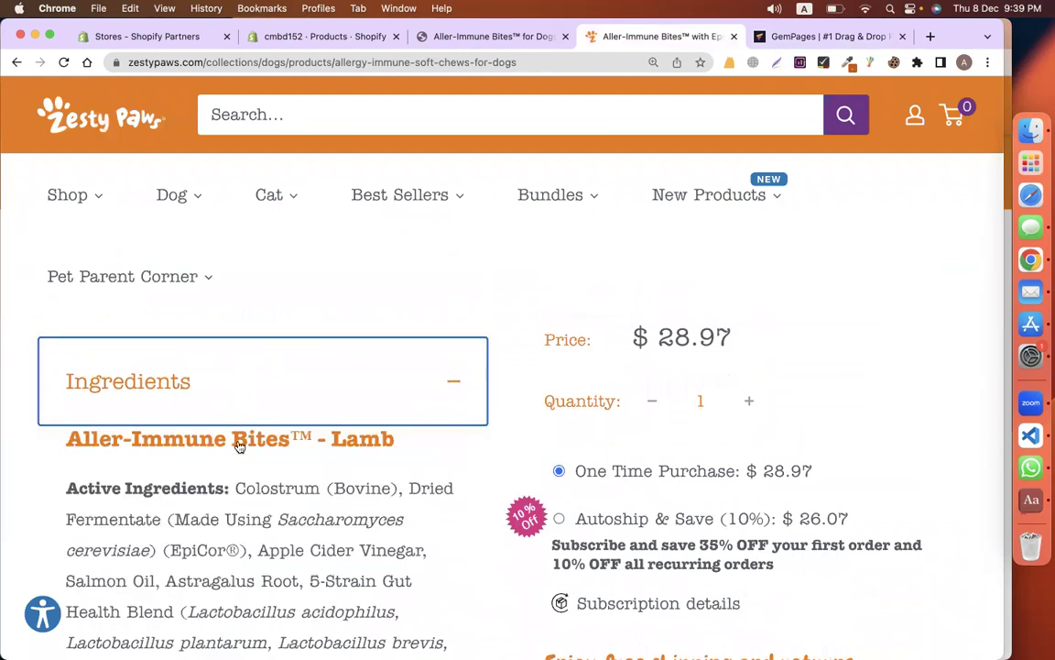
{"action": "scroll", "coordinate": [239, 446], "scroll_direction": "down", "scroll_amount": 3}
{"action": "scroll", "coordinate": [212, 463], "scroll_direction": "up", "scroll_amount": 4}
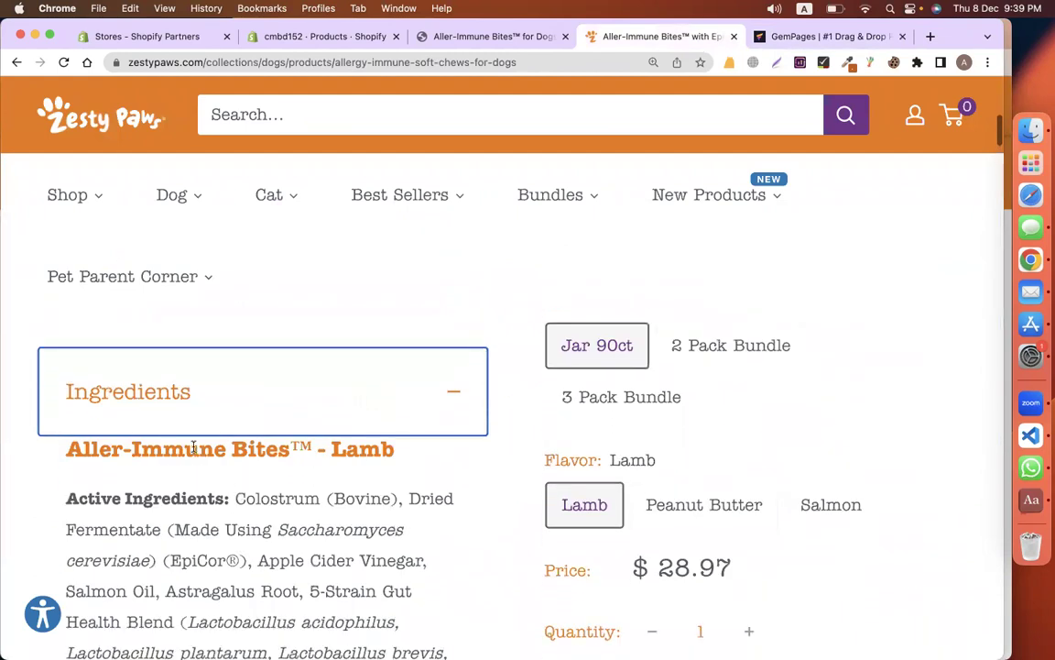
{"action": "left_click", "coordinate": [153, 397]}
{"action": "left_click", "coordinate": [153, 397]}
Select the Lamb, Peanut Butter and Salmon ingredient list, starting from the Lamb title.
{"action": "scroll", "coordinate": [75, 450], "scroll_direction": "down", "scroll_amount": 2}
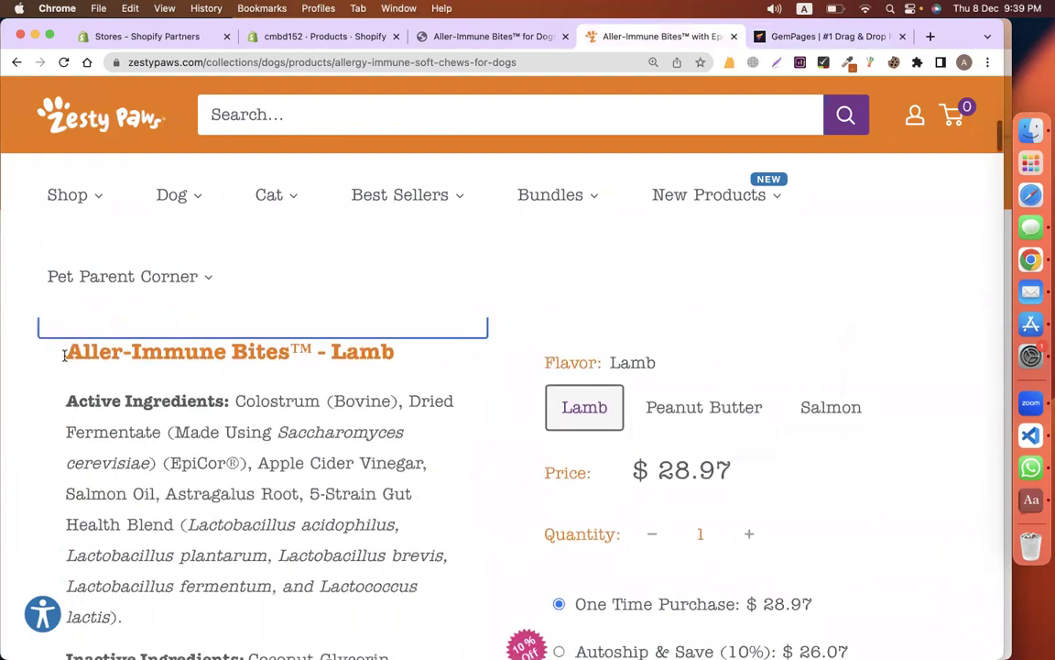
{"action": "left_click_drag", "start_coordinate": [67, 352], "coordinate": [383, 346]}
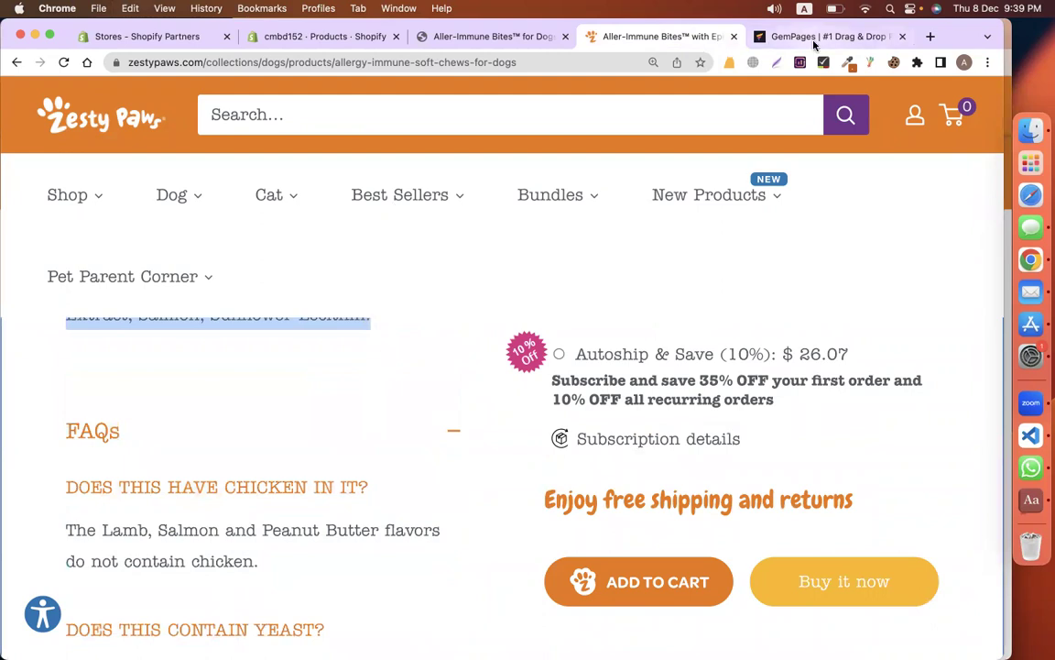
{"action": "left_click", "coordinate": [820, 36]}
Rename the second accordion tab from Accordion Title 2 to Ingredients.
{"action": "left_click", "coordinate": [340, 430]}
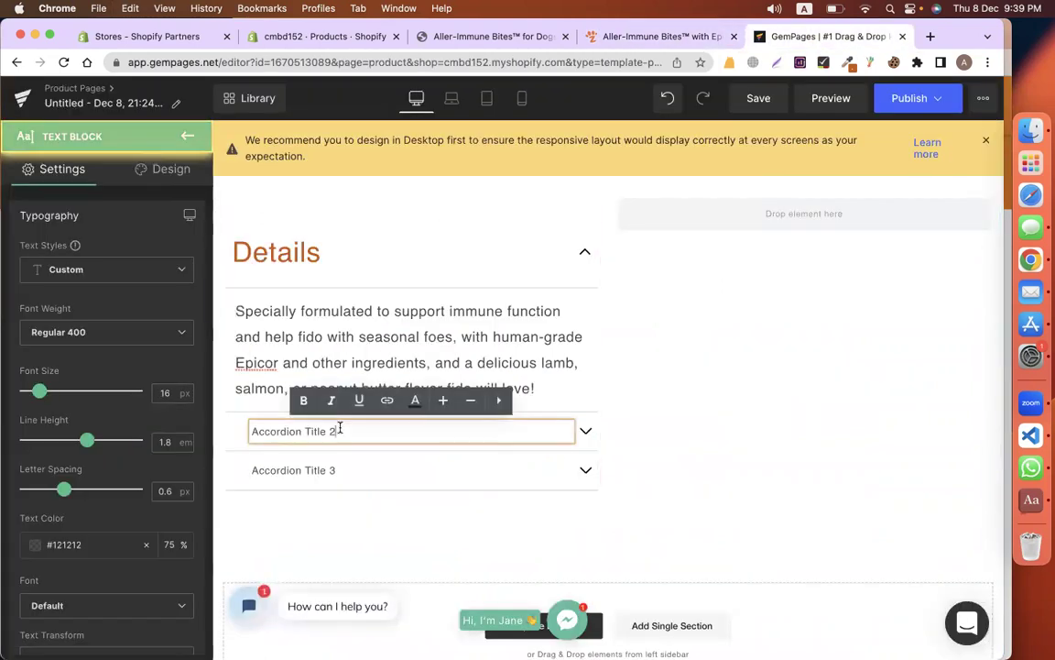
{"action": "triple_click", "coordinate": [338, 430]}
{"action": "type", "text": "Ingredients"}
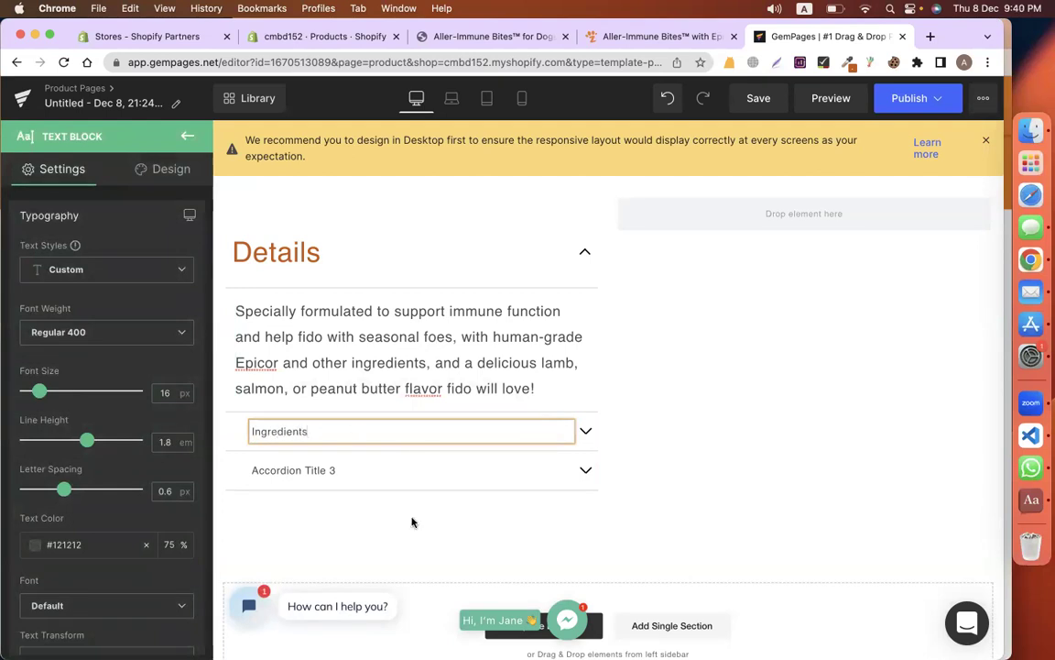
{"action": "left_click", "coordinate": [413, 522]}
{"action": "left_click", "coordinate": [395, 438]}
{"action": "left_click", "coordinate": [498, 431]}
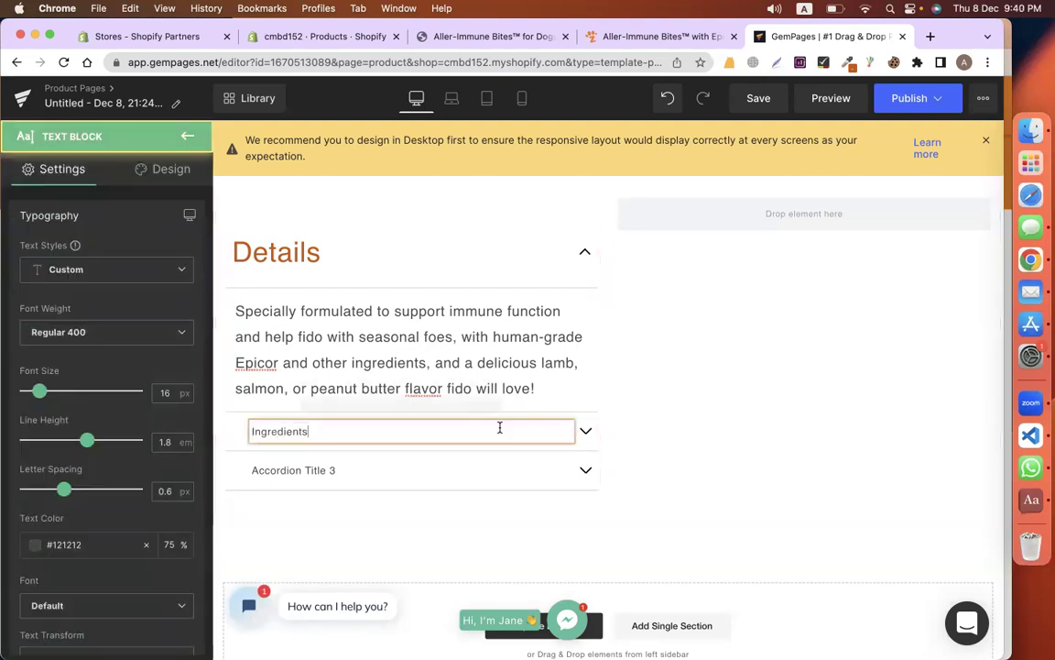
{"action": "left_click", "coordinate": [586, 429]}
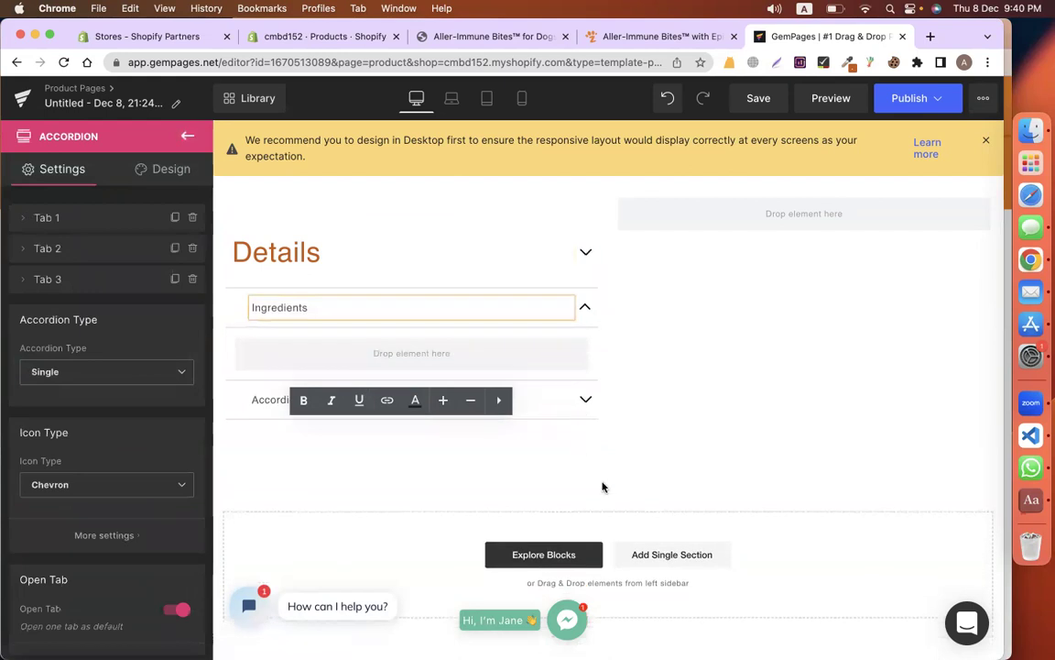
Add a text block to the Ingredients tab and paste the ingredient list over the Lorem ipsum as plain text.
{"action": "scroll", "coordinate": [469, 466], "scroll_direction": "up", "scroll_amount": 2}
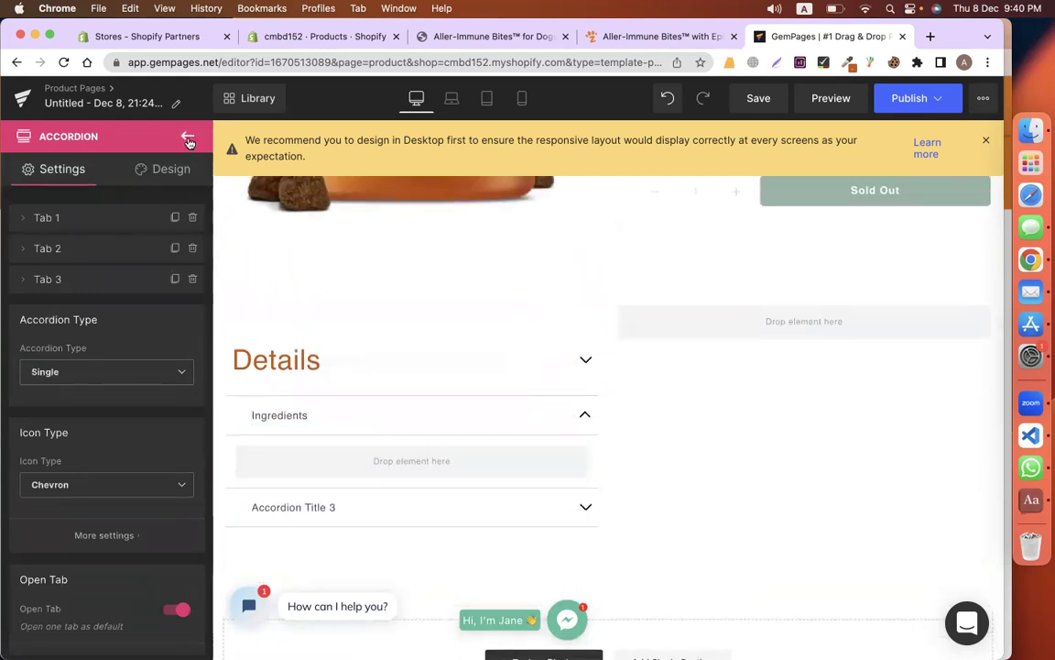
{"action": "left_click", "coordinate": [188, 138]}
{"action": "left_click_drag", "start_coordinate": [57, 248], "coordinate": [335, 462]}
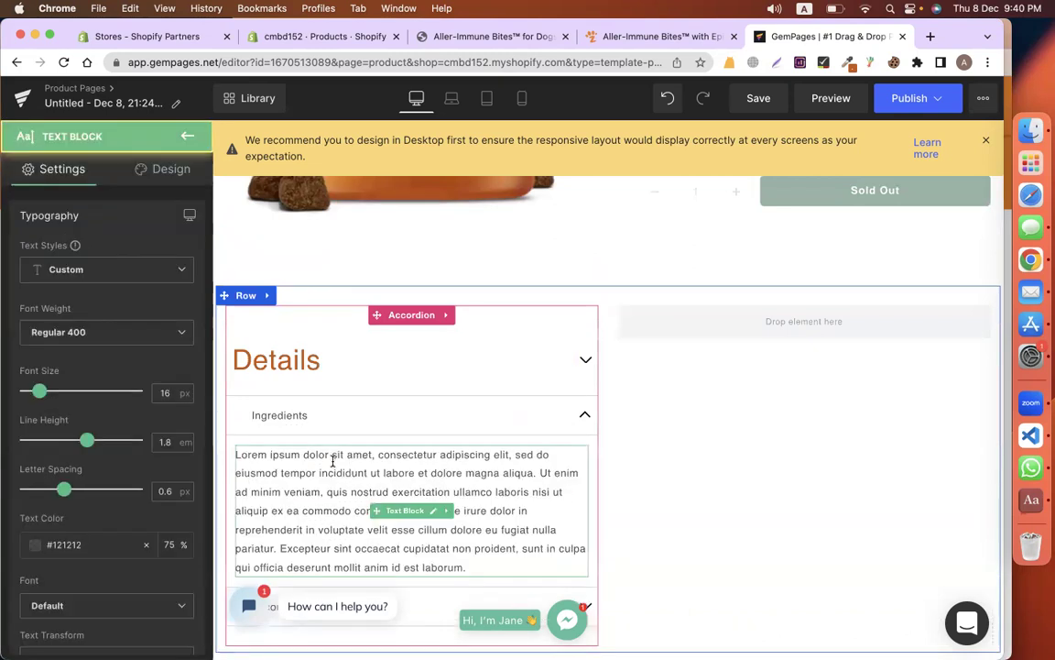
{"action": "triple_click", "coordinate": [332, 461]}
{"action": "key", "text": "super+v"}
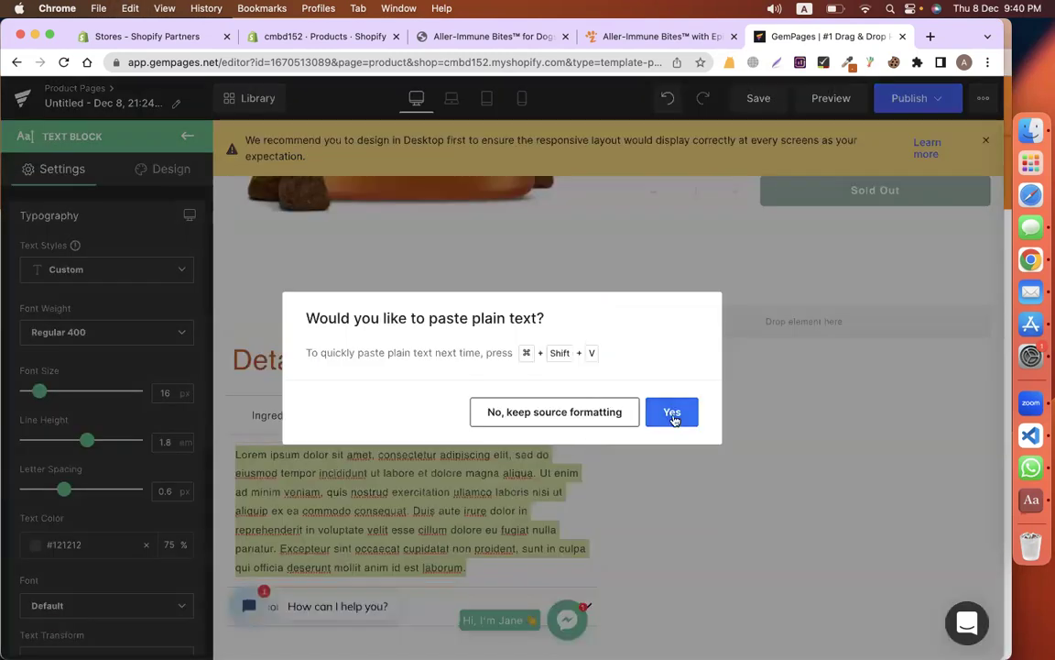
{"action": "left_click", "coordinate": [671, 413]}
{"action": "scroll", "coordinate": [388, 480], "scroll_direction": "up", "scroll_amount": 1}
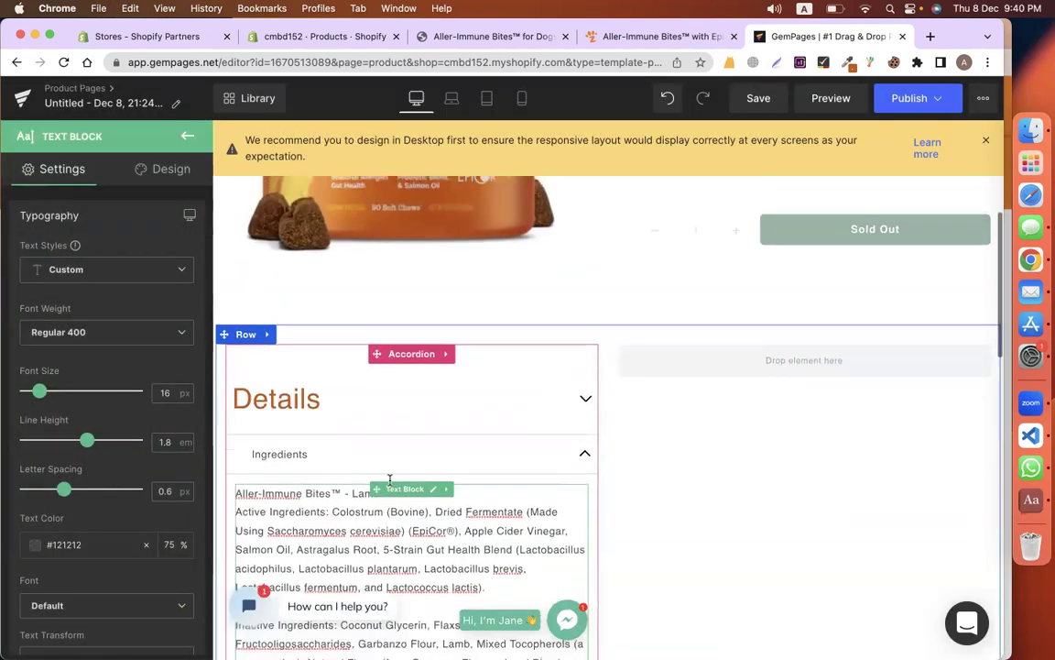
Copy the Details heading style and paste it onto the Ingredients tab title.
{"action": "left_click", "coordinate": [312, 406]}
{"action": "right_click", "coordinate": [252, 402]}
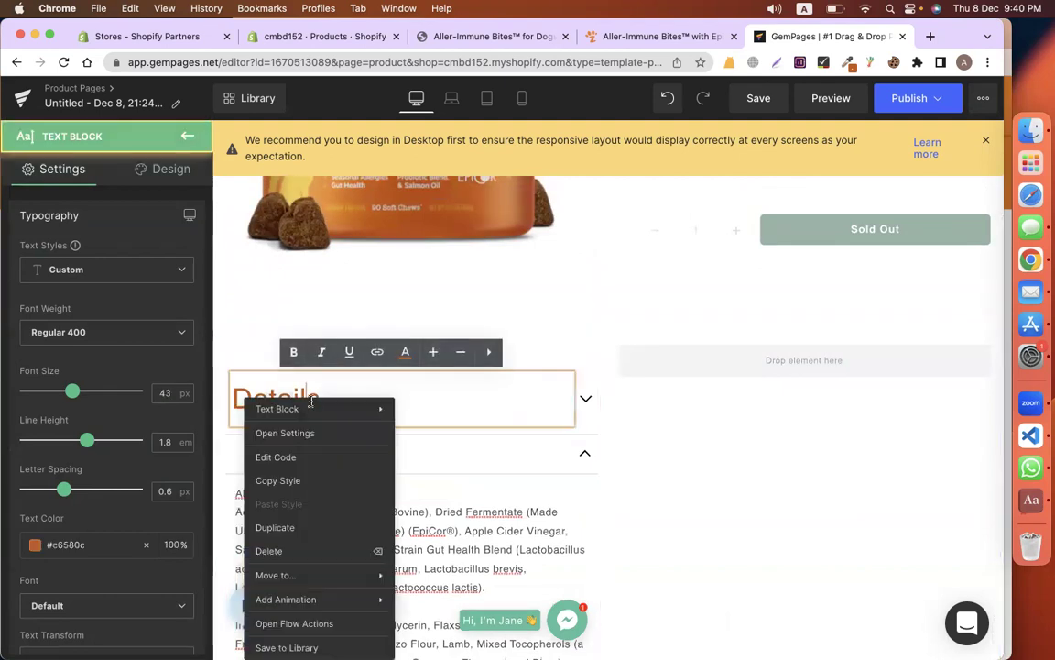
{"action": "left_click", "coordinate": [324, 479]}
{"action": "left_click", "coordinate": [312, 458]}
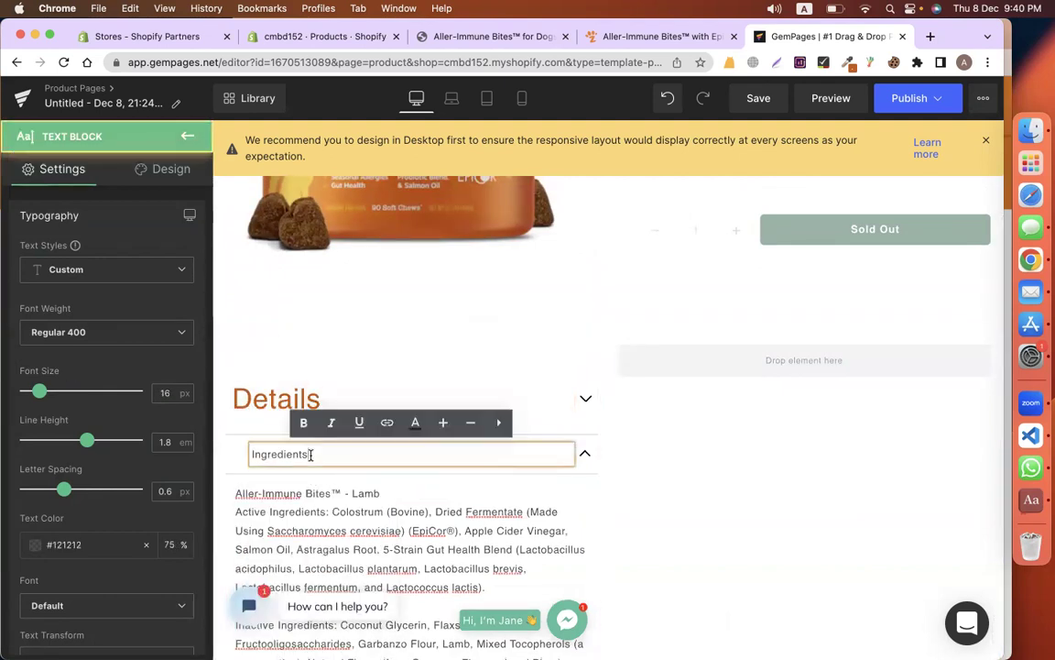
{"action": "right_click", "coordinate": [309, 459]}
{"action": "left_click", "coordinate": [294, 503]}
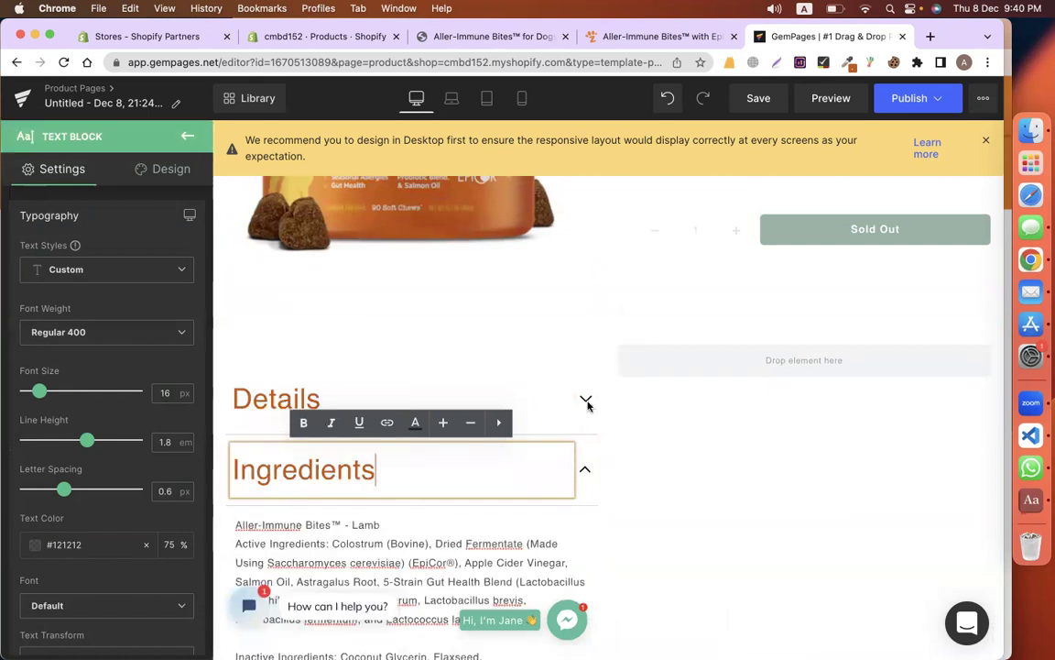
Copy the Details description style and paste it onto the ingredient text block.
{"action": "left_click", "coordinate": [585, 402]}
{"action": "right_click", "coordinate": [318, 484]}
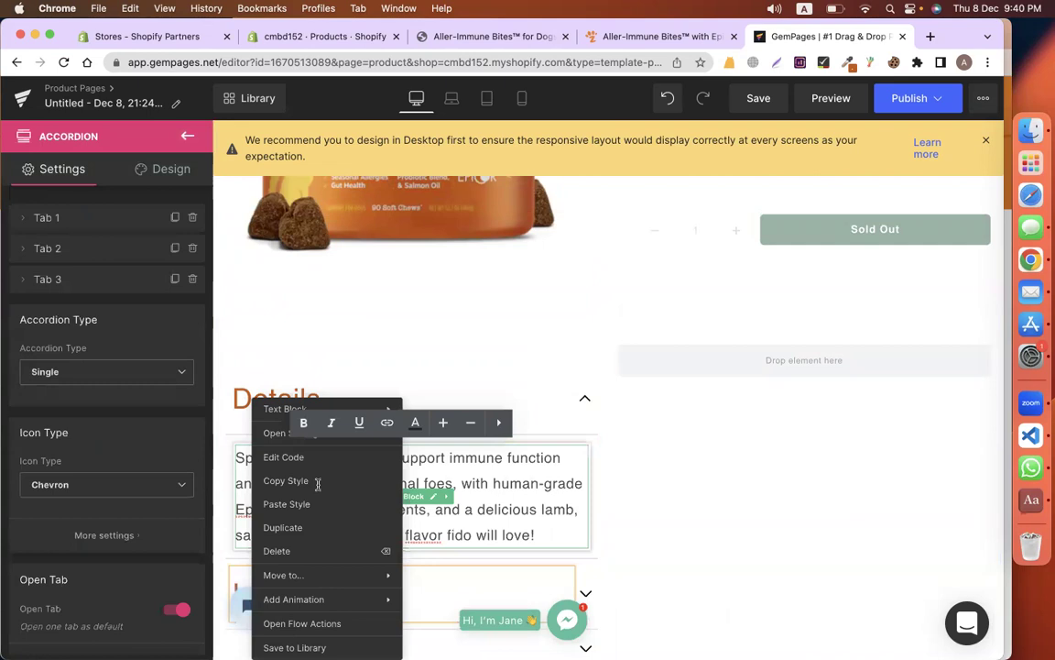
{"action": "left_click", "coordinate": [299, 480]}
{"action": "scroll", "coordinate": [680, 490], "scroll_direction": "down", "scroll_amount": 1}
{"action": "scroll", "coordinate": [679, 490], "scroll_direction": "down", "scroll_amount": 3}
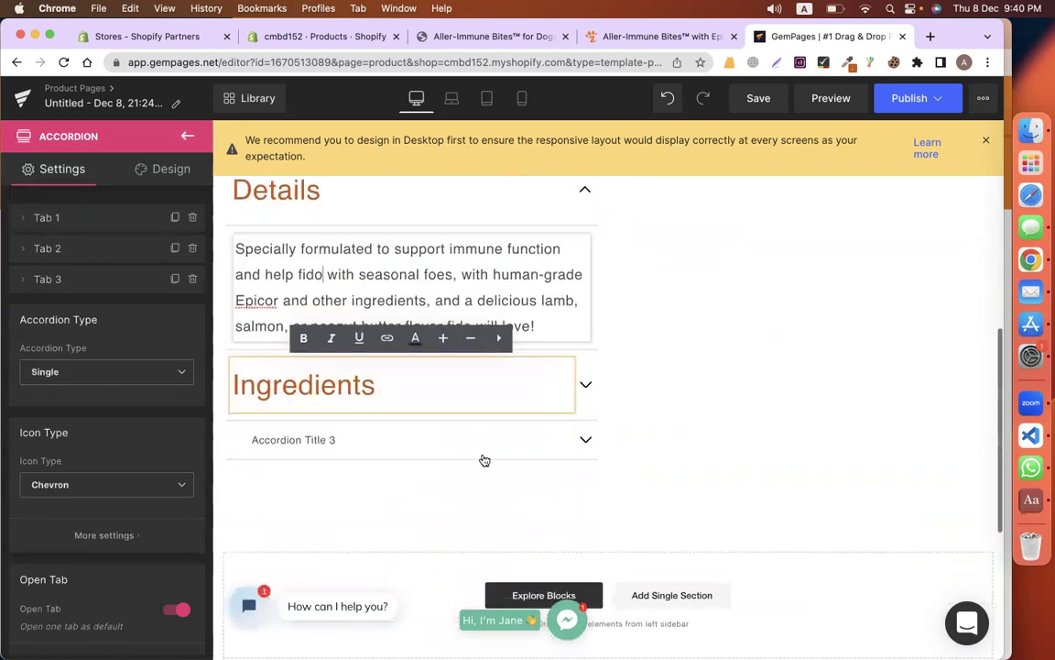
{"action": "left_click", "coordinate": [588, 389]}
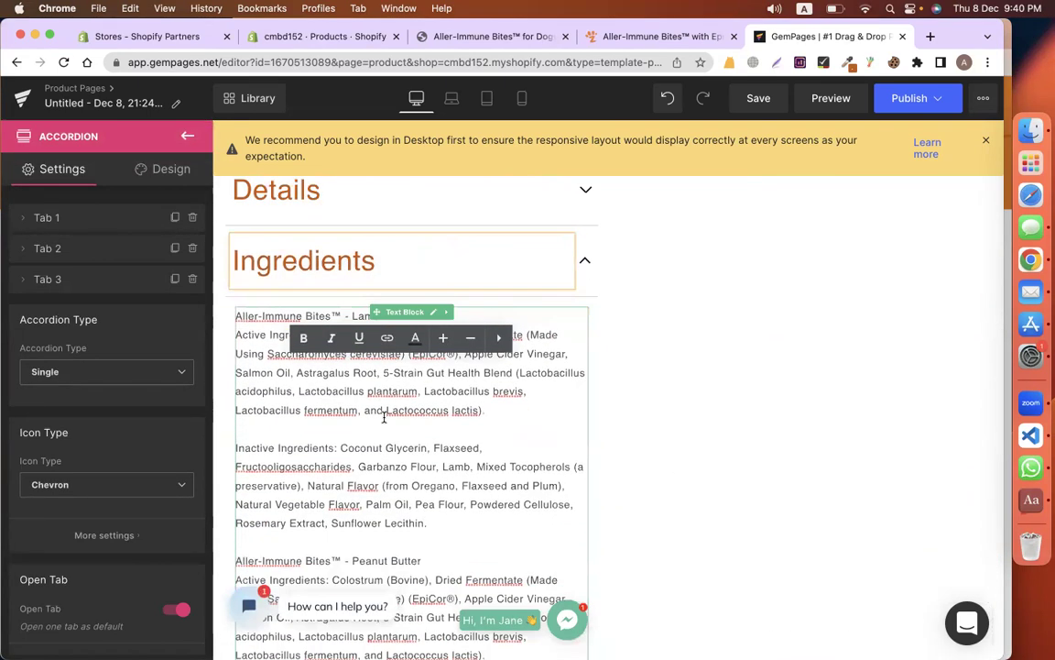
{"action": "right_click", "coordinate": [384, 418]}
{"action": "left_click", "coordinate": [370, 502]}
Bold the first ingredient line, Aller-Immune Bites™ - Lamb.
{"action": "scroll", "coordinate": [659, 450], "scroll_direction": "up", "scroll_amount": 1}
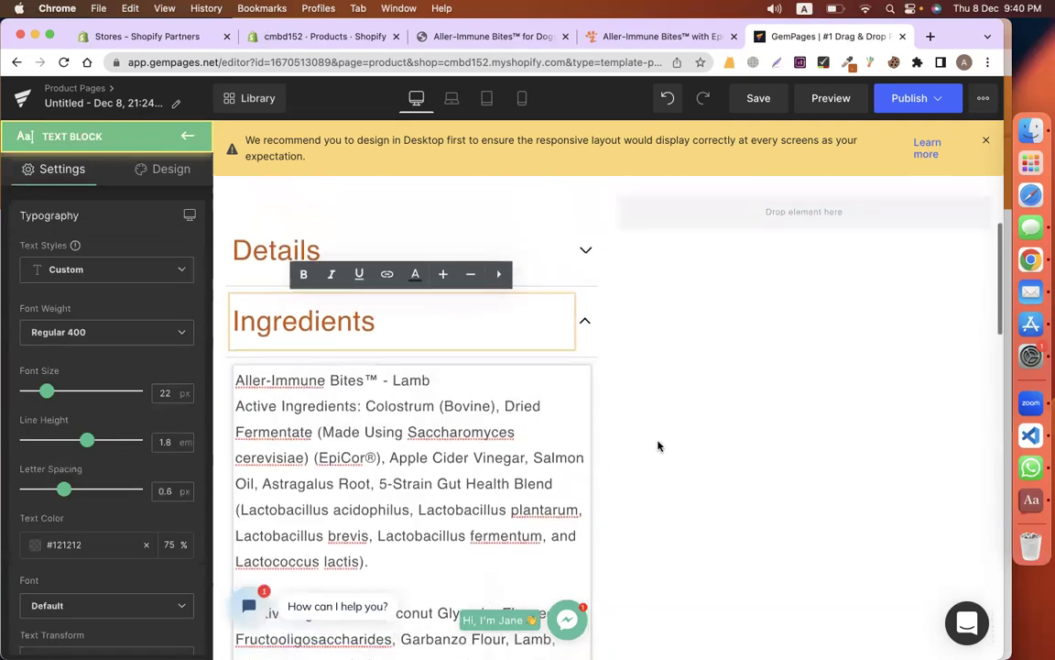
{"action": "left_click", "coordinate": [442, 381]}
{"action": "triple_click", "coordinate": [442, 381]}
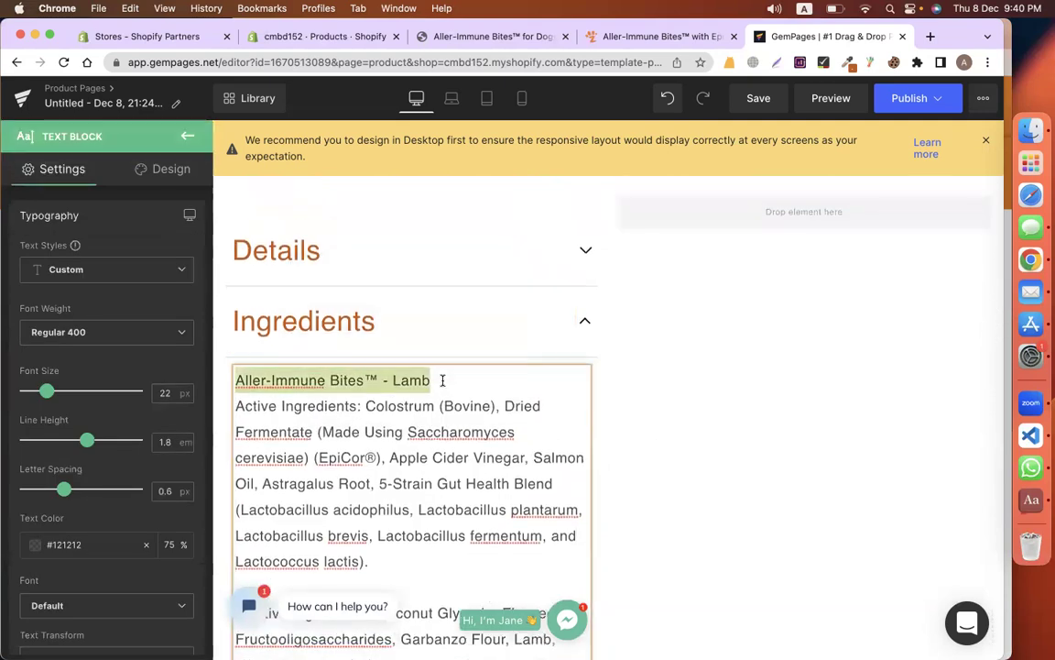
{"action": "key", "text": "super+b"}
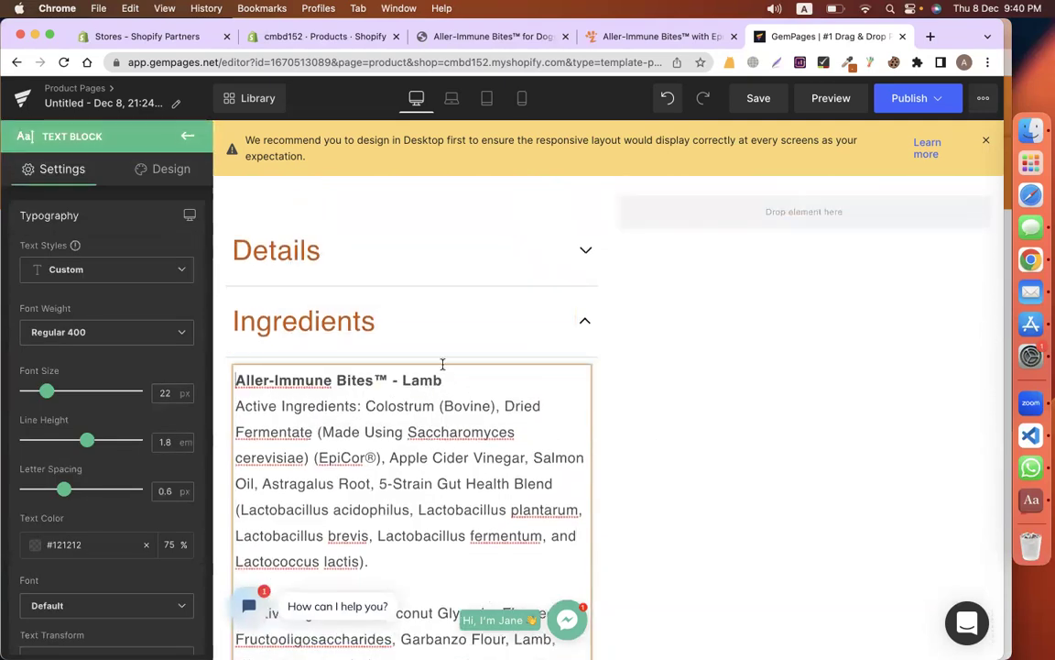
Colour the first line orange #c6580c, then undo the formatting changes twice.
{"action": "left_click", "coordinate": [337, 255]}
{"action": "left_click", "coordinate": [71, 547]}
{"action": "double_click", "coordinate": [318, 378]}
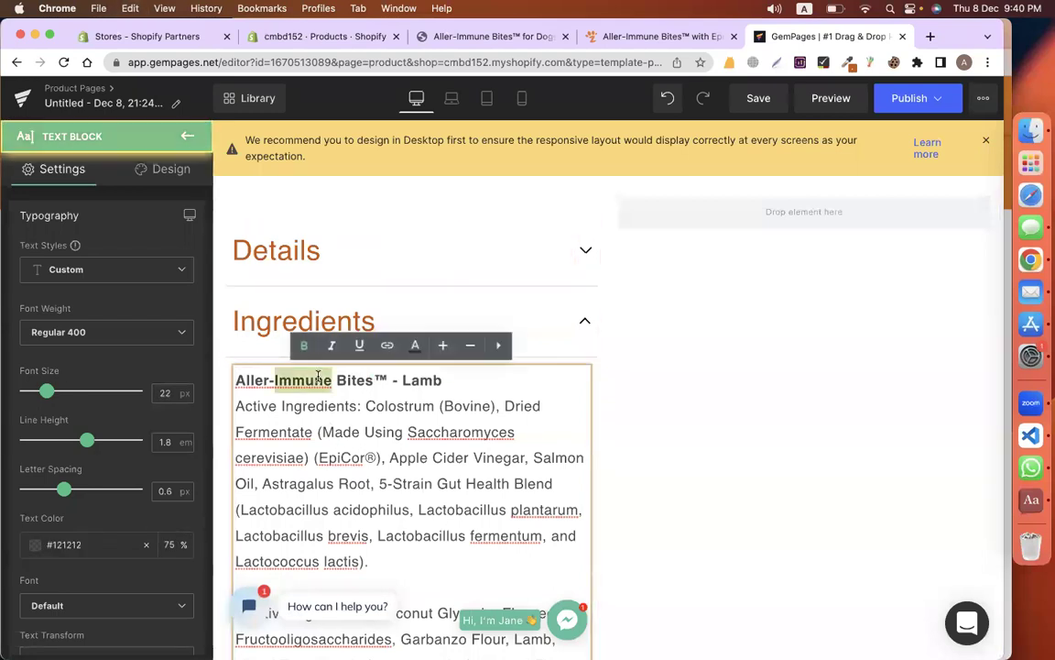
{"action": "triple_click", "coordinate": [318, 378]}
{"action": "left_click", "coordinate": [85, 544]}
{"action": "key", "text": "super+v"}
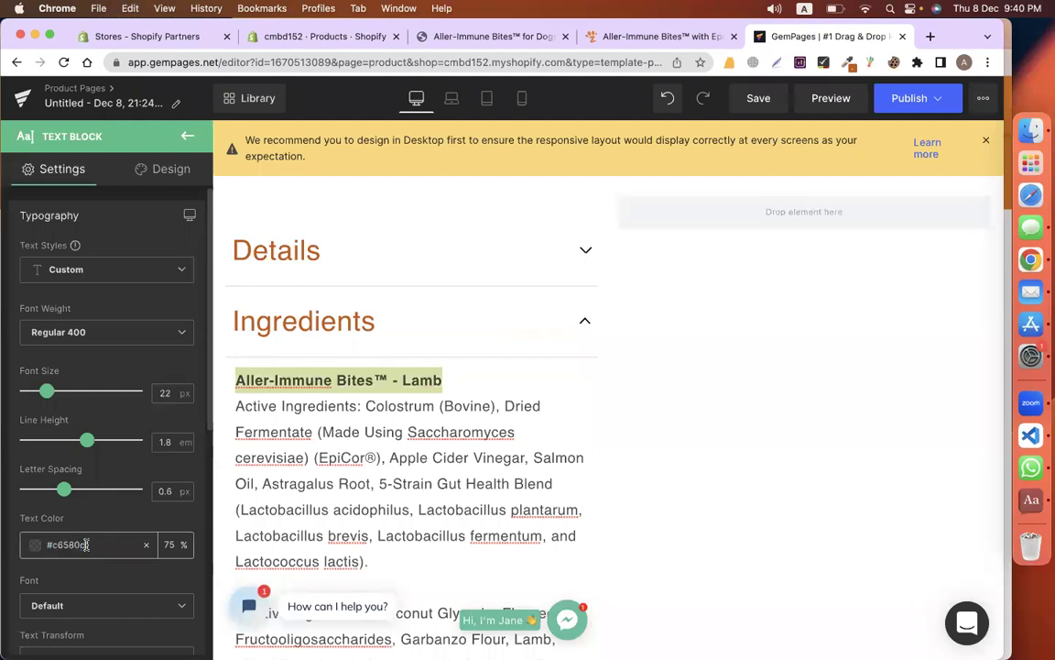
{"action": "left_click", "coordinate": [378, 512]}
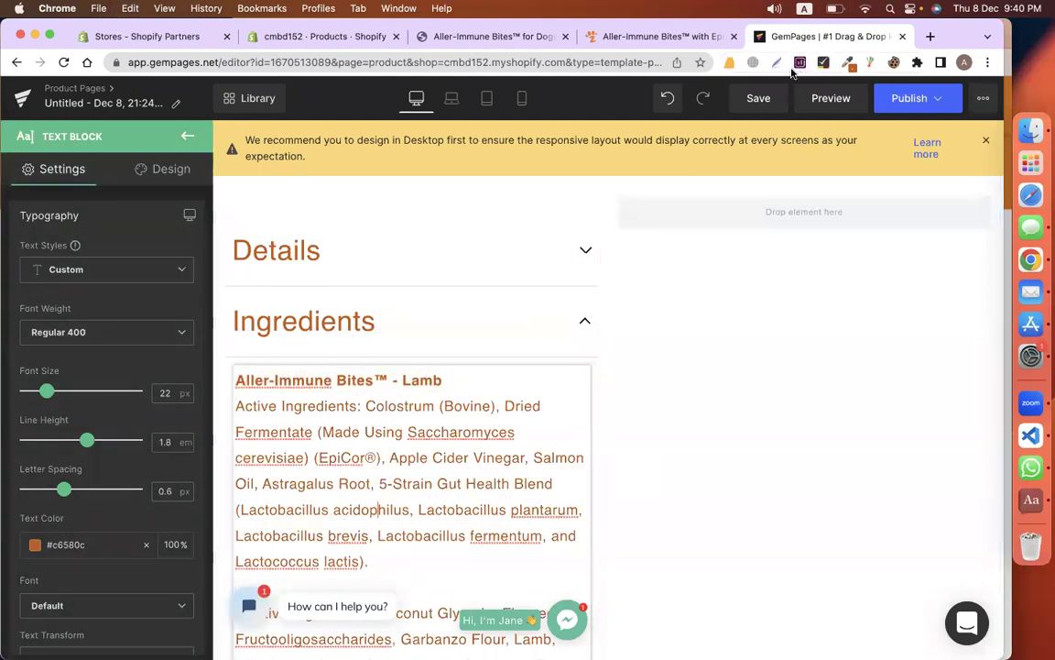
{"action": "left_click", "coordinate": [667, 98]}
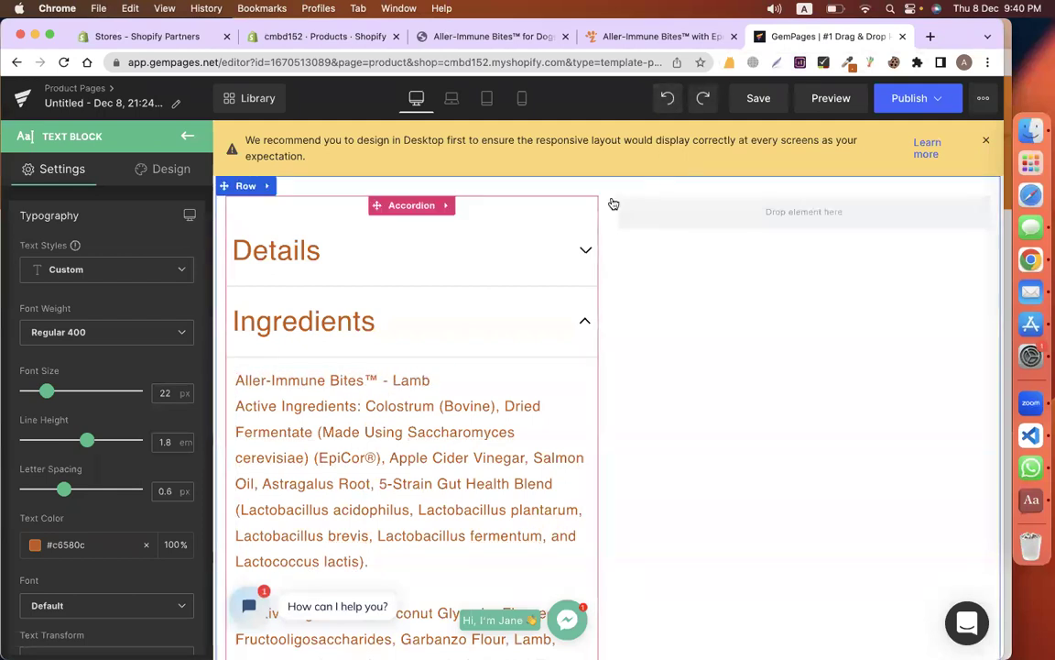
{"action": "left_click", "coordinate": [665, 104]}
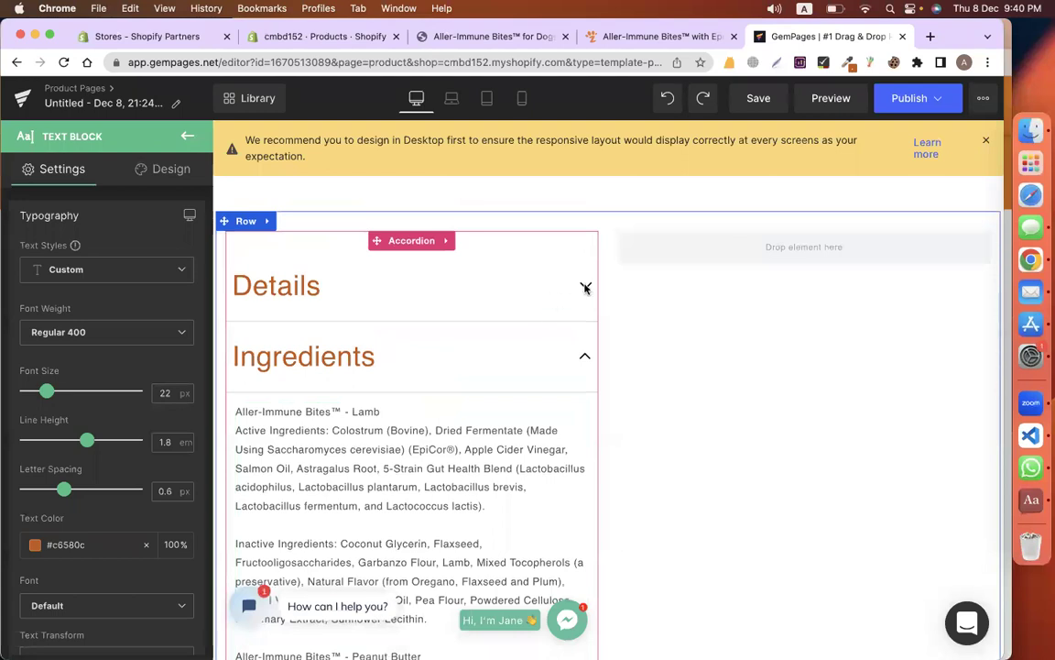
Copy the Details text block's style and paste it onto the Ingredients text block.
{"action": "left_click", "coordinate": [585, 288]}
{"action": "right_click", "coordinate": [295, 401]}
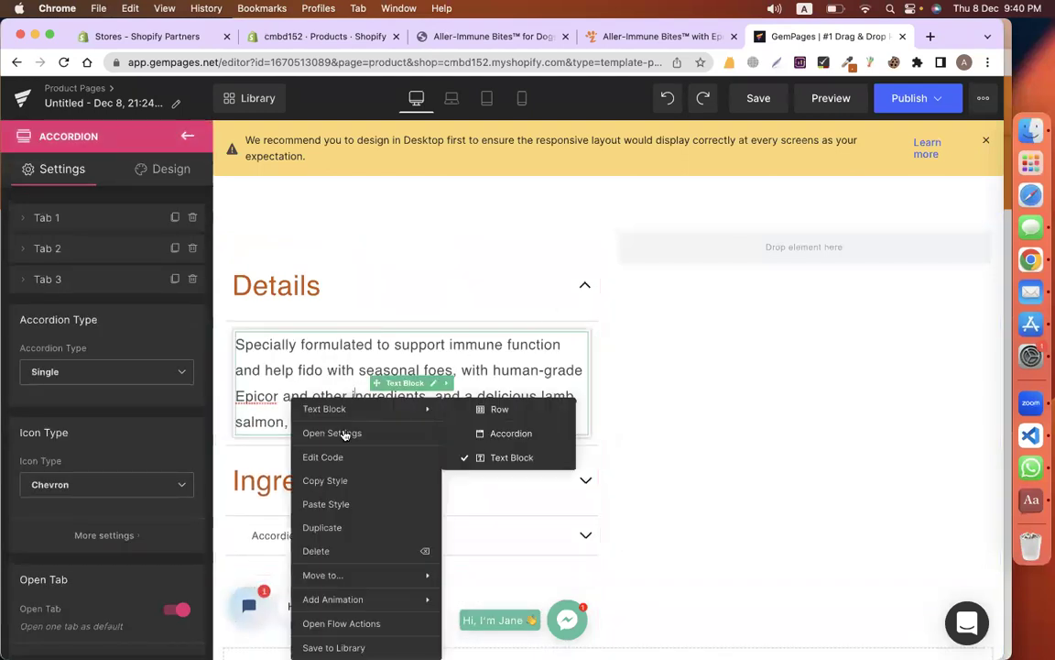
{"action": "left_click", "coordinate": [335, 480]}
{"action": "scroll", "coordinate": [329, 486], "scroll_direction": "down", "scroll_amount": 2}
{"action": "left_click", "coordinate": [586, 409]}
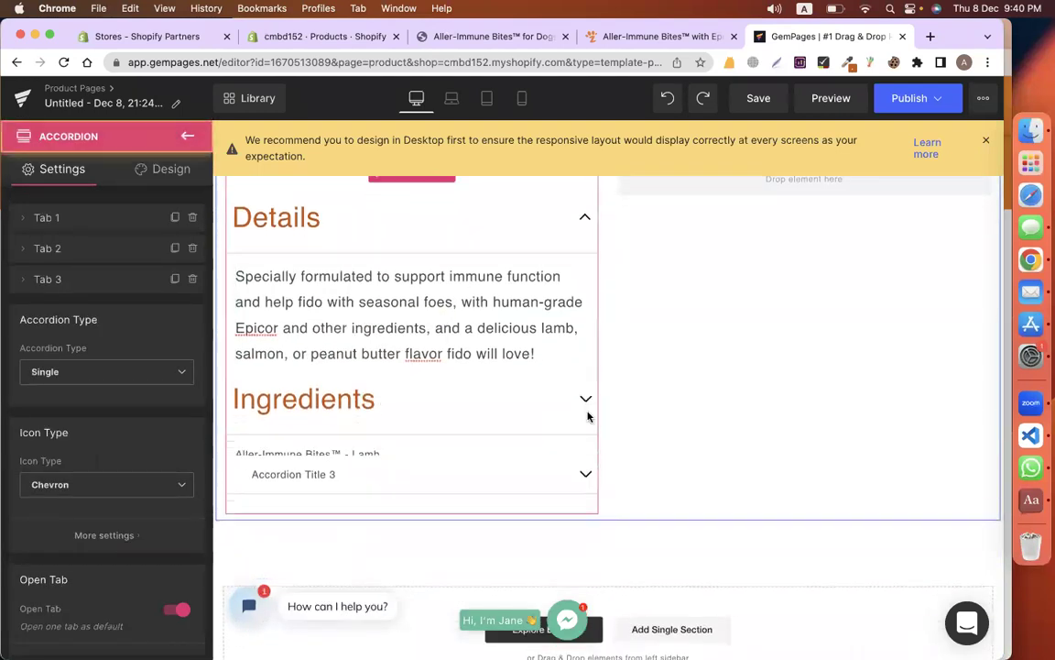
{"action": "right_click", "coordinate": [392, 399]}
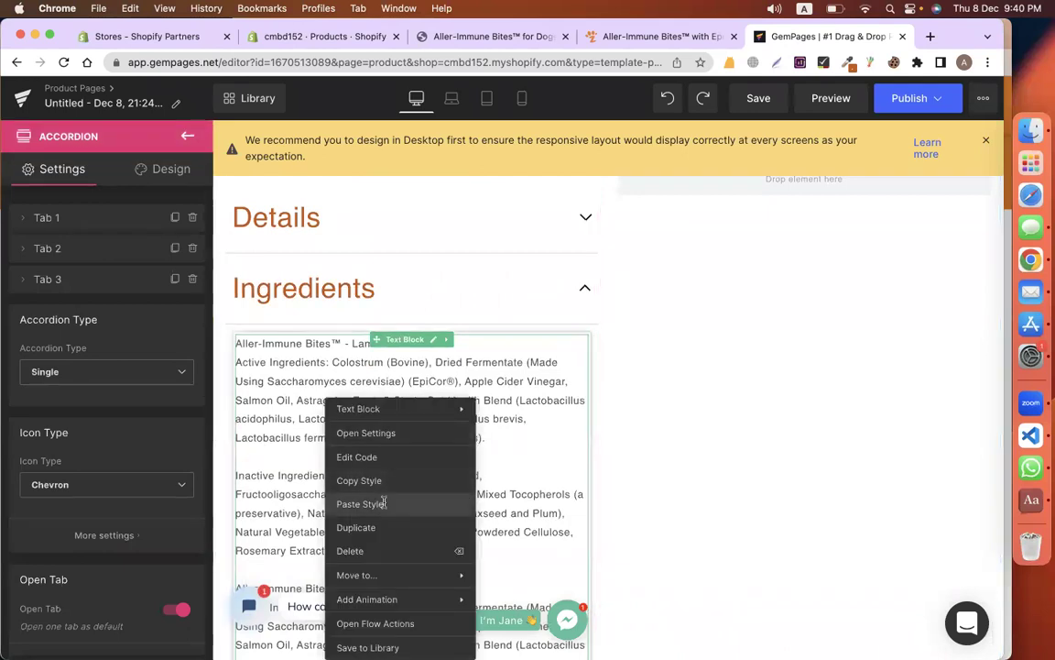
{"action": "left_click", "coordinate": [391, 503]}
Compare with the live product page, then bold the first line 'Aller-Immune Bites™ - Lamb'.
{"action": "left_click", "coordinate": [415, 373]}
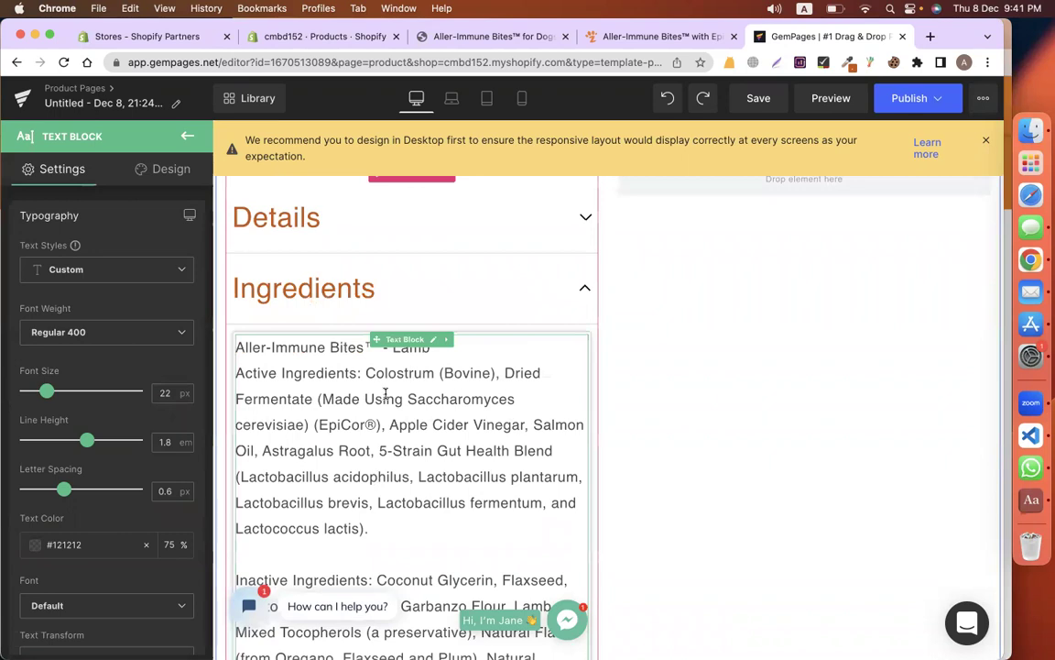
{"action": "left_click", "coordinate": [484, 345]}
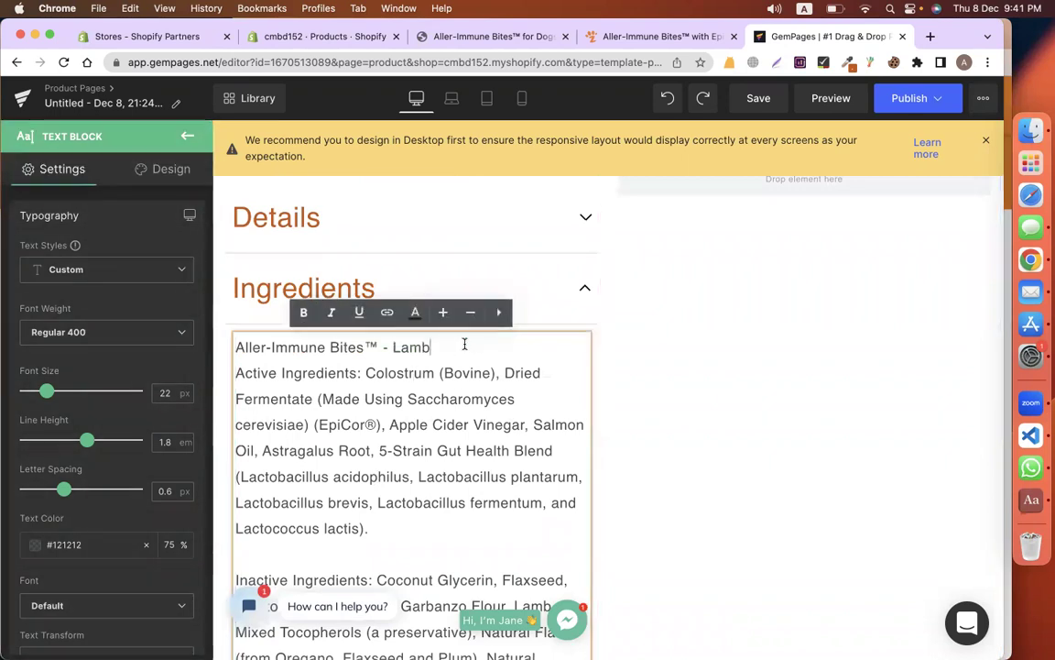
{"action": "left_click", "coordinate": [620, 39]}
{"action": "scroll", "coordinate": [207, 440], "scroll_direction": "up", "scroll_amount": 5}
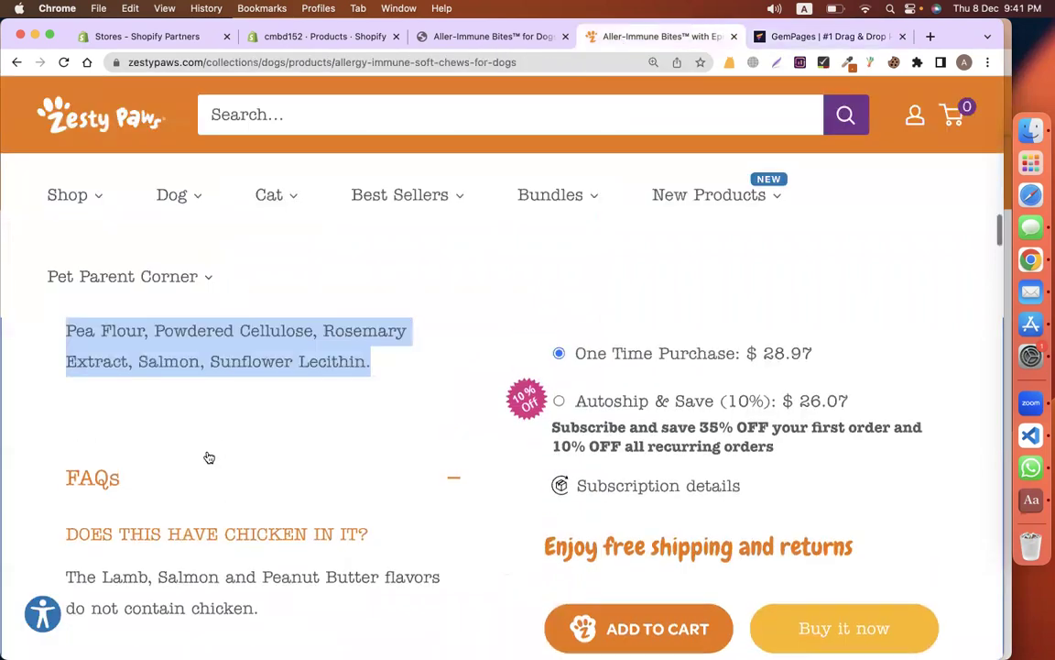
{"action": "left_click", "coordinate": [170, 392]}
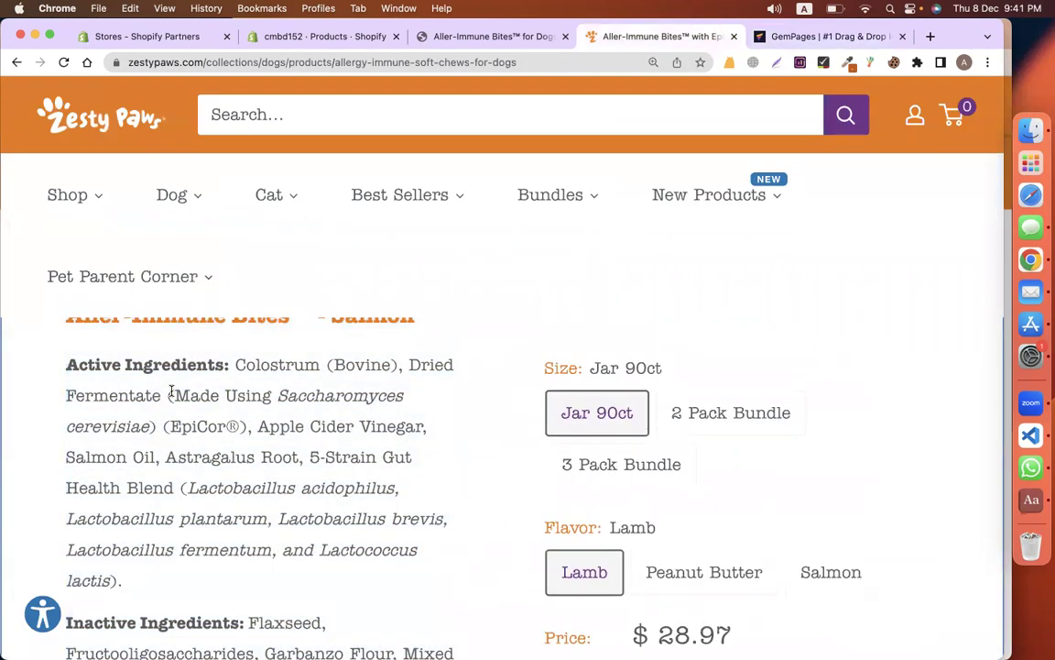
{"action": "left_click", "coordinate": [794, 38]}
{"action": "triple_click", "coordinate": [431, 356]}
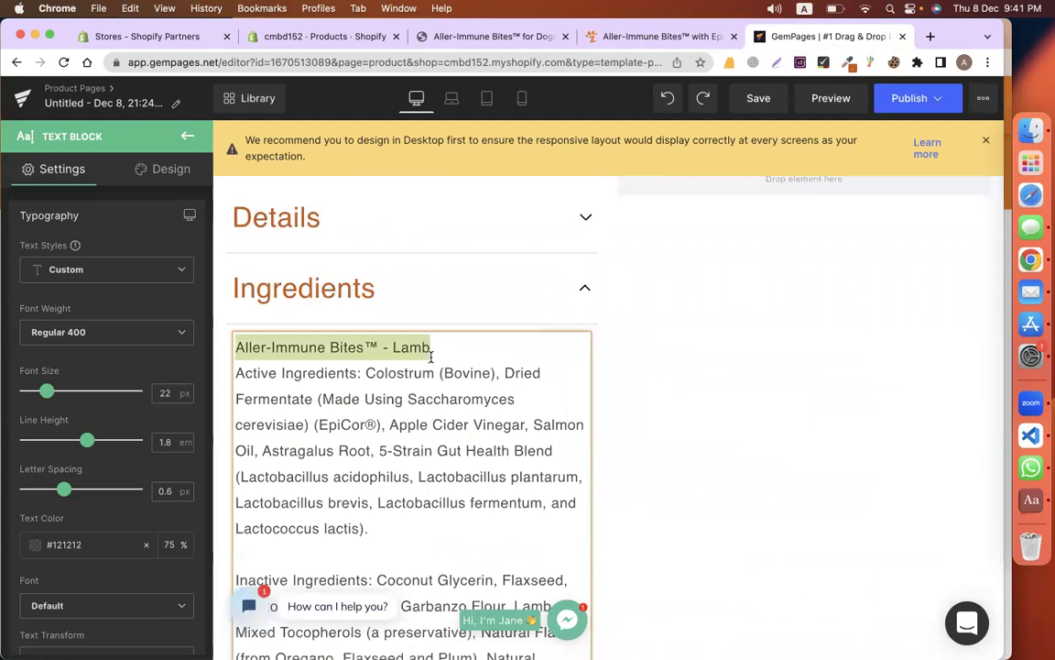
{"action": "key", "text": "ctrl+b"}
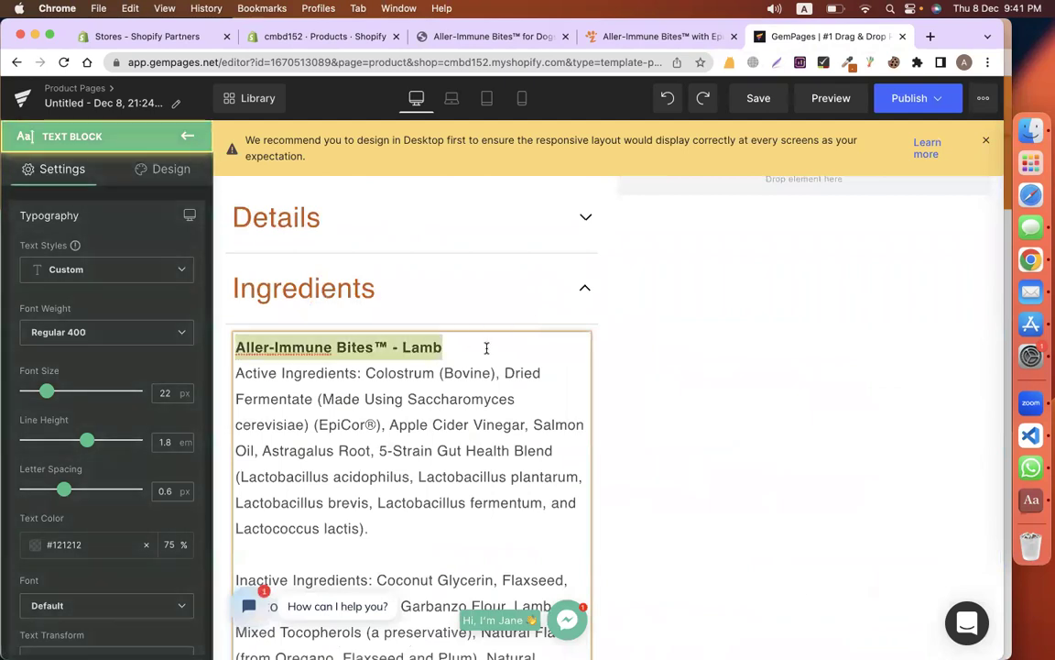
{"action": "left_click", "coordinate": [461, 357]}
Colour the first ingredient line reddish #e25e5e.
{"action": "left_click_drag", "start_coordinate": [456, 349], "coordinate": [233, 344]}
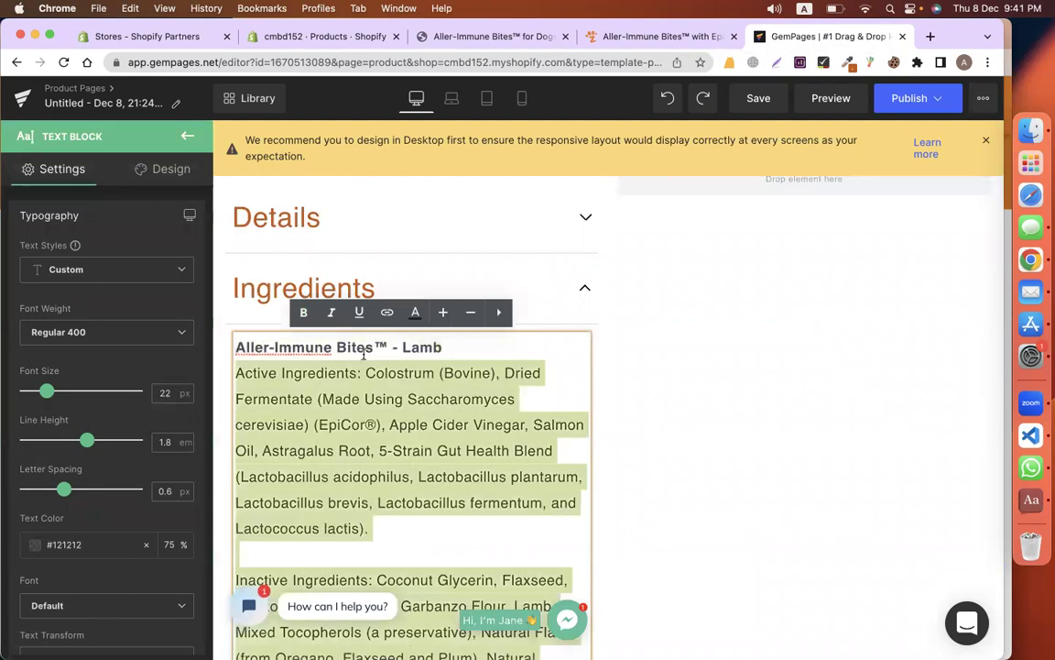
{"action": "triple_click", "coordinate": [364, 353]}
{"action": "left_click", "coordinate": [415, 313]}
{"action": "mouse_move", "coordinate": [455, 433]}
{"action": "left_mouse_down"}
{"action": "mouse_move", "coordinate": [462, 469]}
{"action": "mouse_move", "coordinate": [448, 447]}
{"action": "mouse_move", "coordinate": [458, 444]}
{"action": "left_mouse_up"}
{"action": "left_click", "coordinate": [572, 381]}
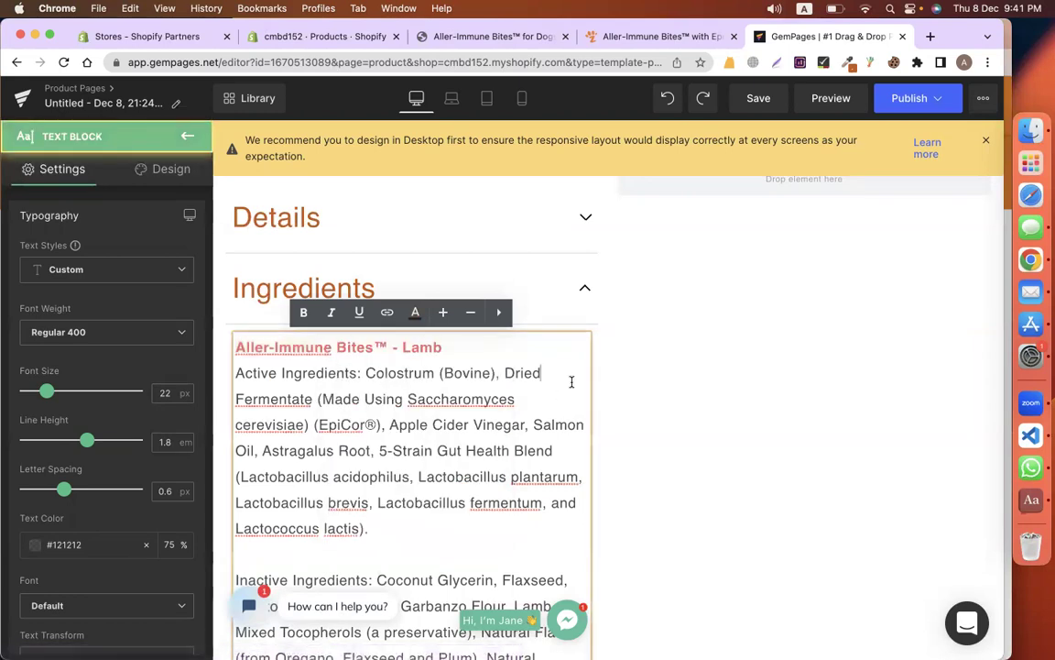
{"action": "left_click", "coordinate": [702, 370]}
{"action": "scroll", "coordinate": [702, 370], "scroll_direction": "down", "scroll_amount": 3}
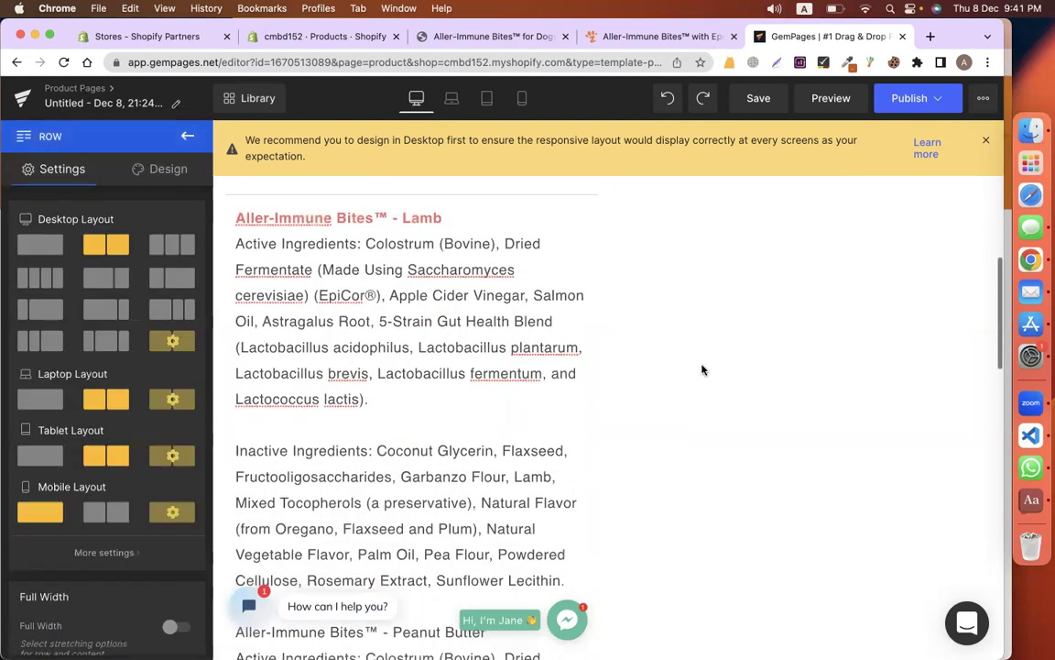
{"action": "scroll", "coordinate": [459, 391], "scroll_direction": "down", "scroll_amount": 3}
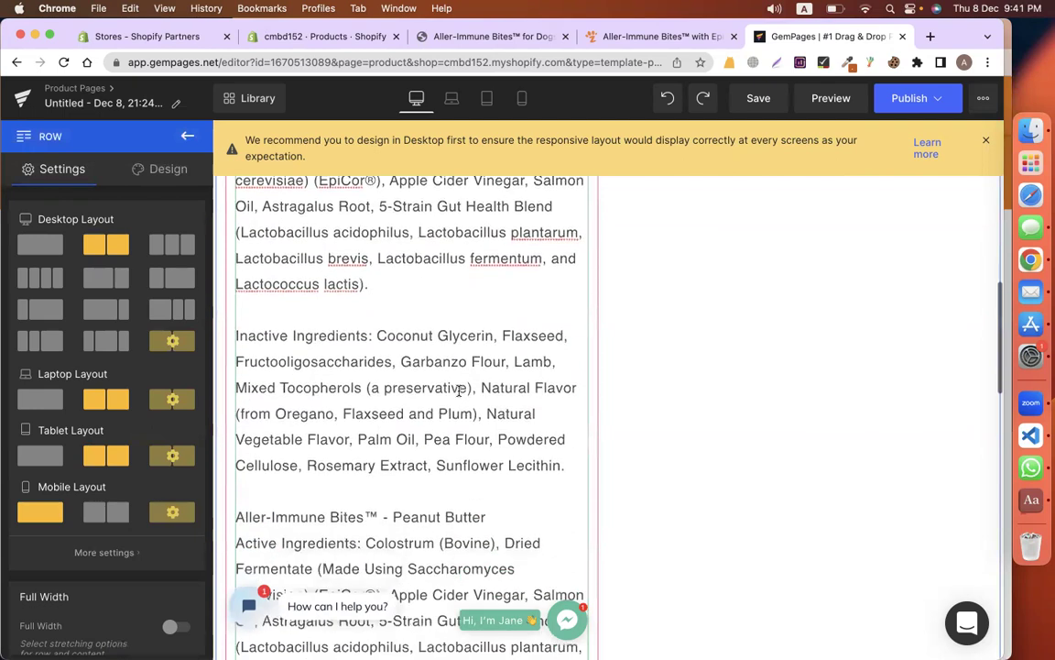
{"action": "scroll", "coordinate": [459, 391], "scroll_direction": "down", "scroll_amount": 3}
{"action": "scroll", "coordinate": [459, 391], "scroll_direction": "up", "scroll_amount": 9}
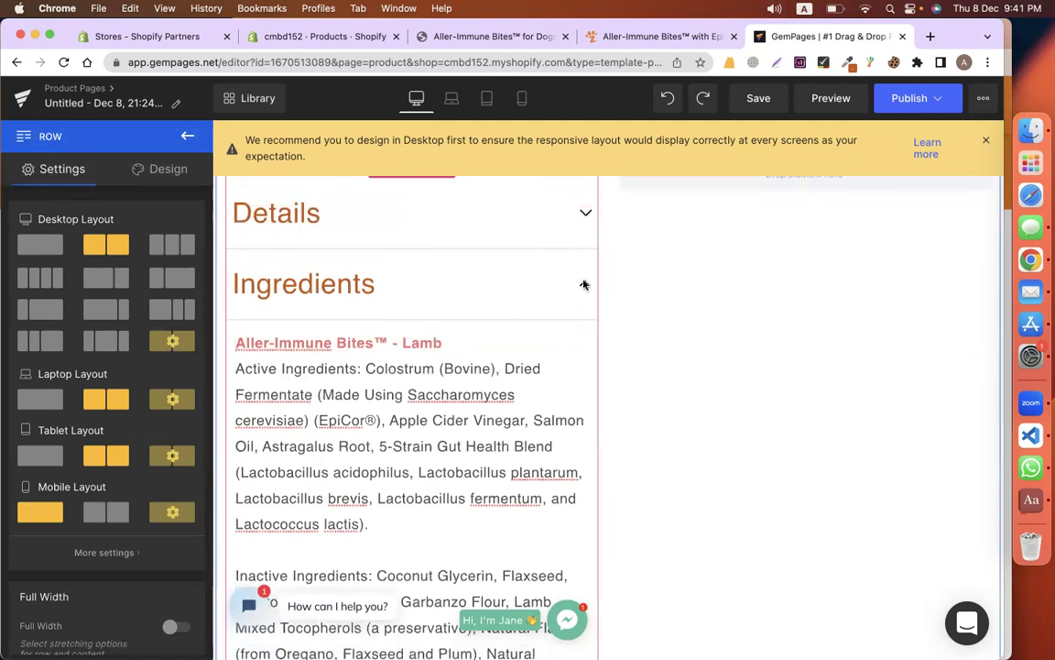
Delete the third accordion tab so only Details and Ingredients remain.
{"action": "left_click", "coordinate": [584, 284]}
{"action": "scroll", "coordinate": [322, 459], "scroll_direction": "up", "scroll_amount": 2}
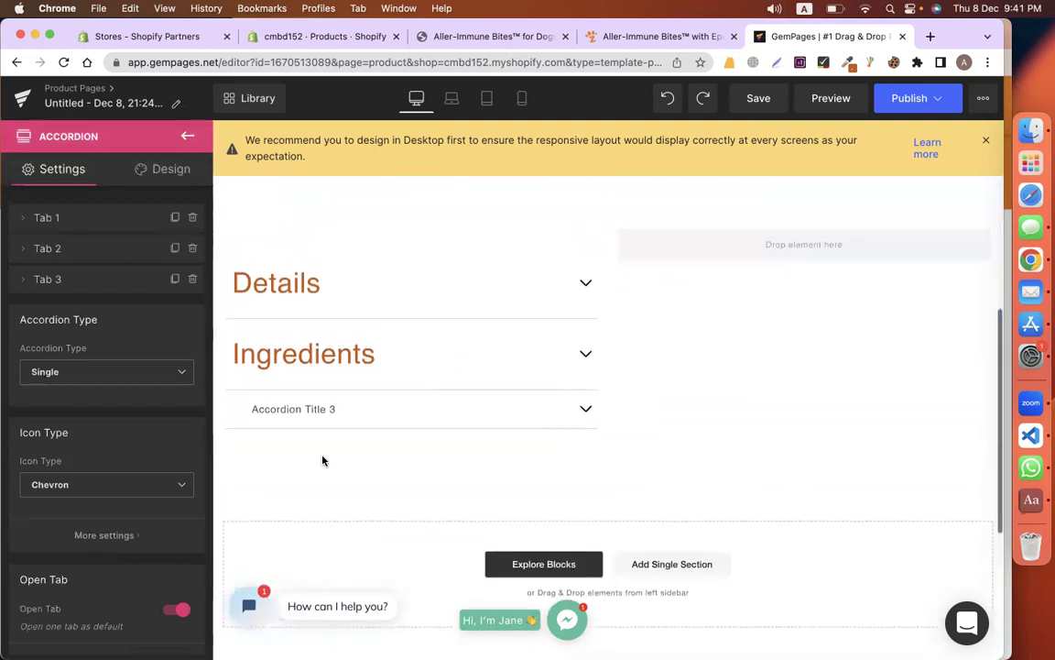
{"action": "left_click", "coordinate": [193, 280]}
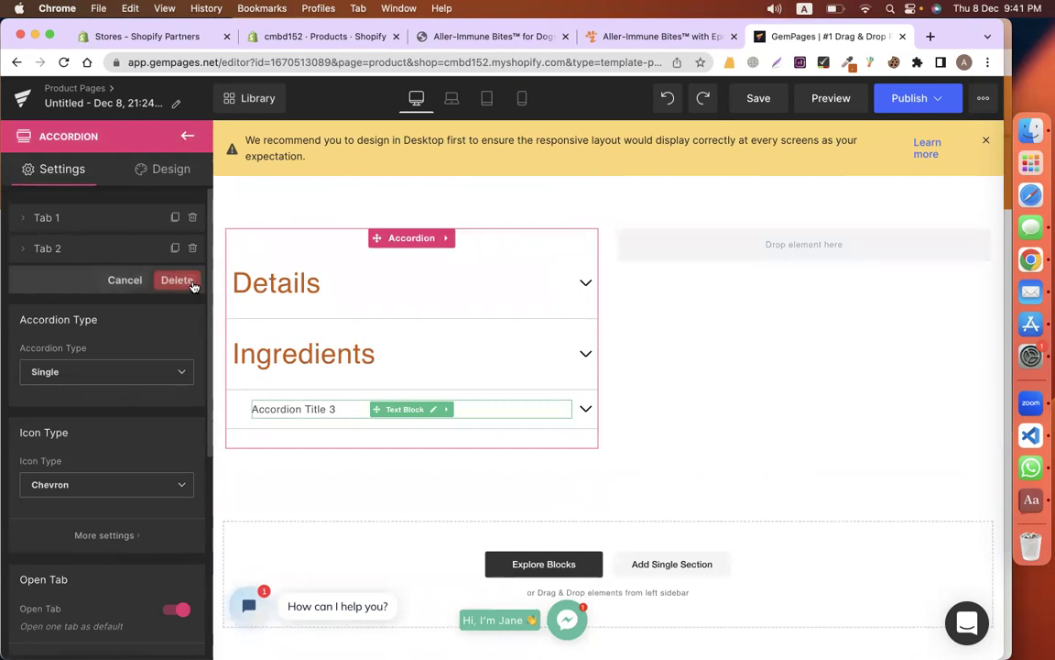
{"action": "left_click", "coordinate": [177, 281]}
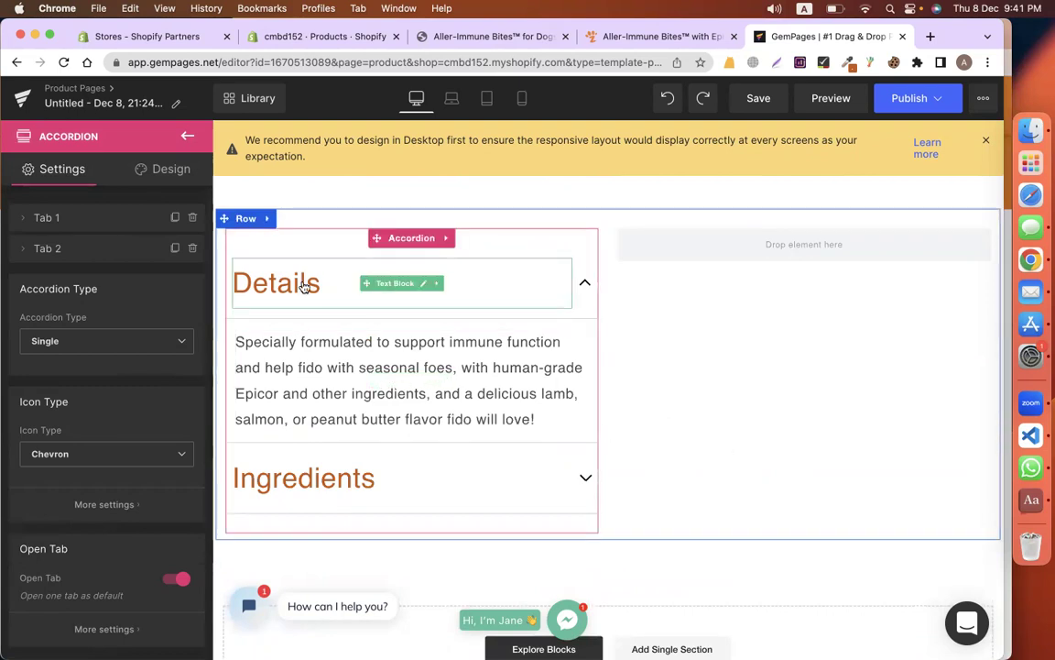
Duplicate the accordion and move the copy into the empty right column.
{"action": "right_click", "coordinate": [414, 238]}
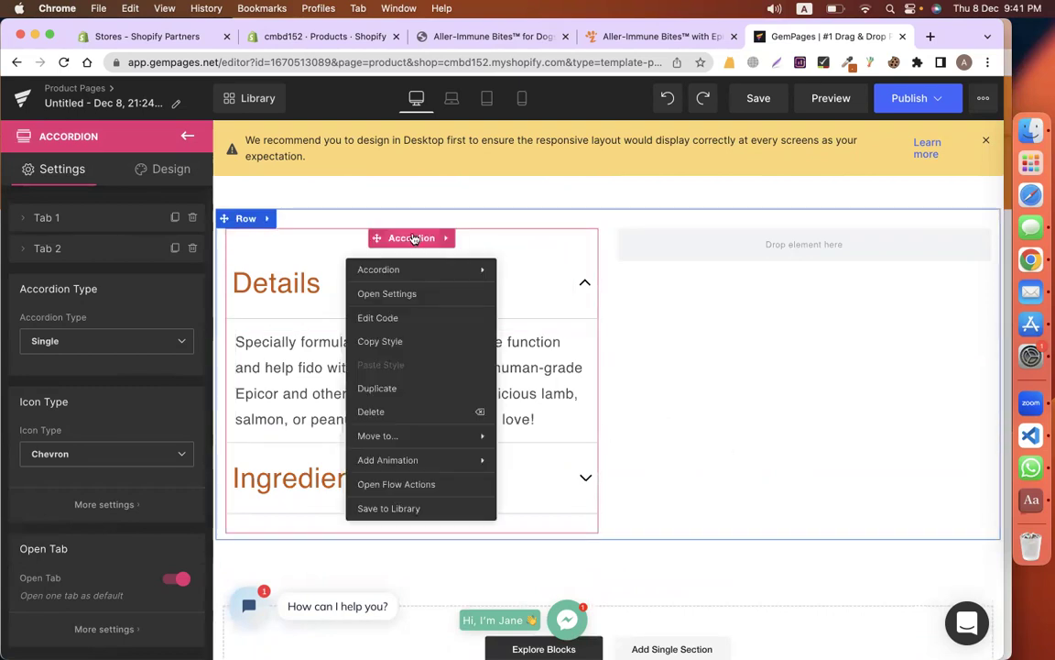
{"action": "left_click", "coordinate": [399, 389]}
{"action": "scroll", "coordinate": [394, 395], "scroll_direction": "up", "scroll_amount": 5}
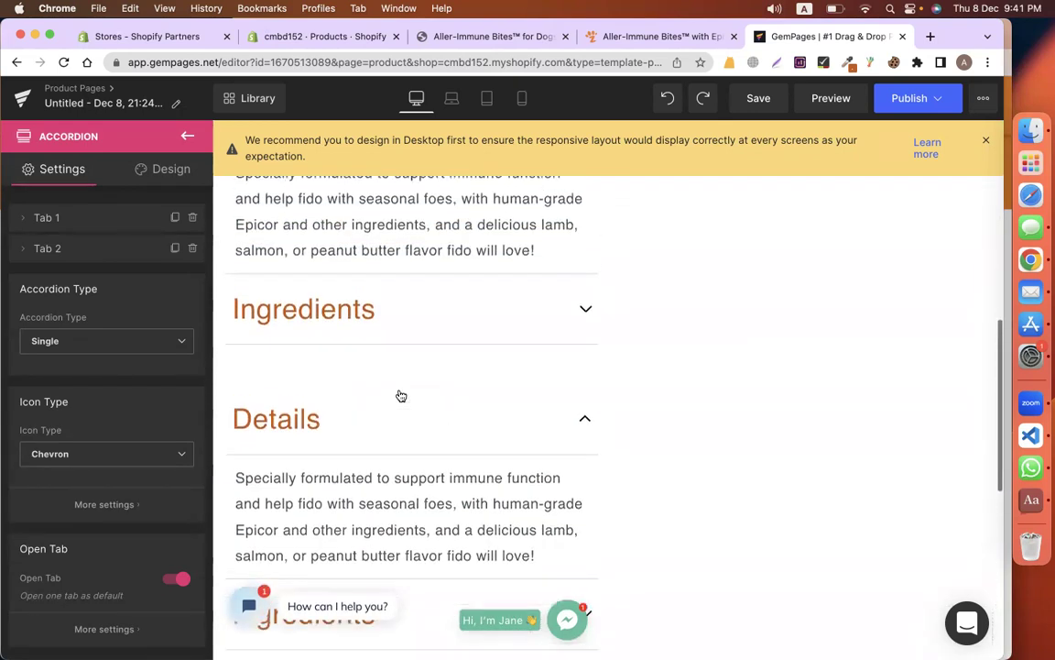
{"action": "scroll", "coordinate": [395, 396], "scroll_direction": "down", "scroll_amount": 3}
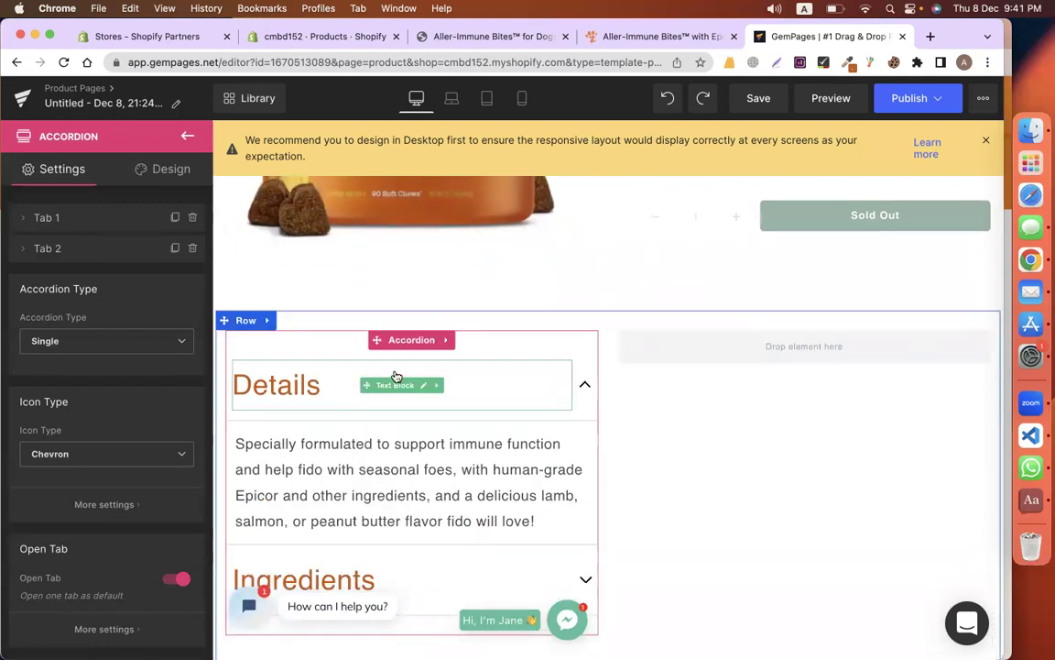
{"action": "left_click_drag", "start_coordinate": [395, 350], "coordinate": [708, 350]}
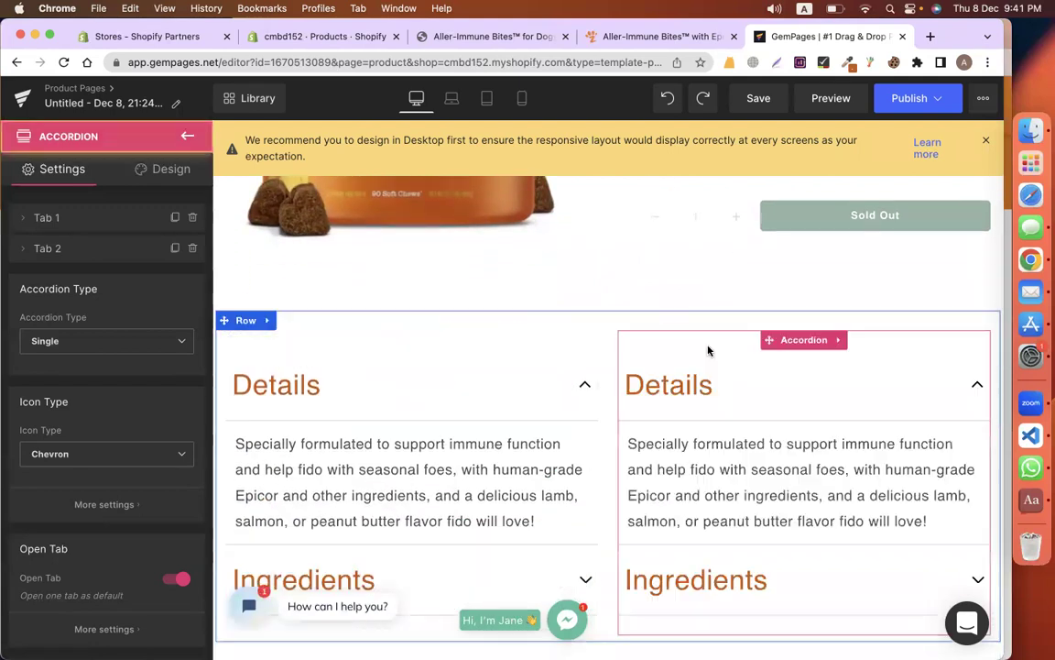
{"action": "scroll", "coordinate": [426, 403], "scroll_direction": "down", "scroll_amount": 2}
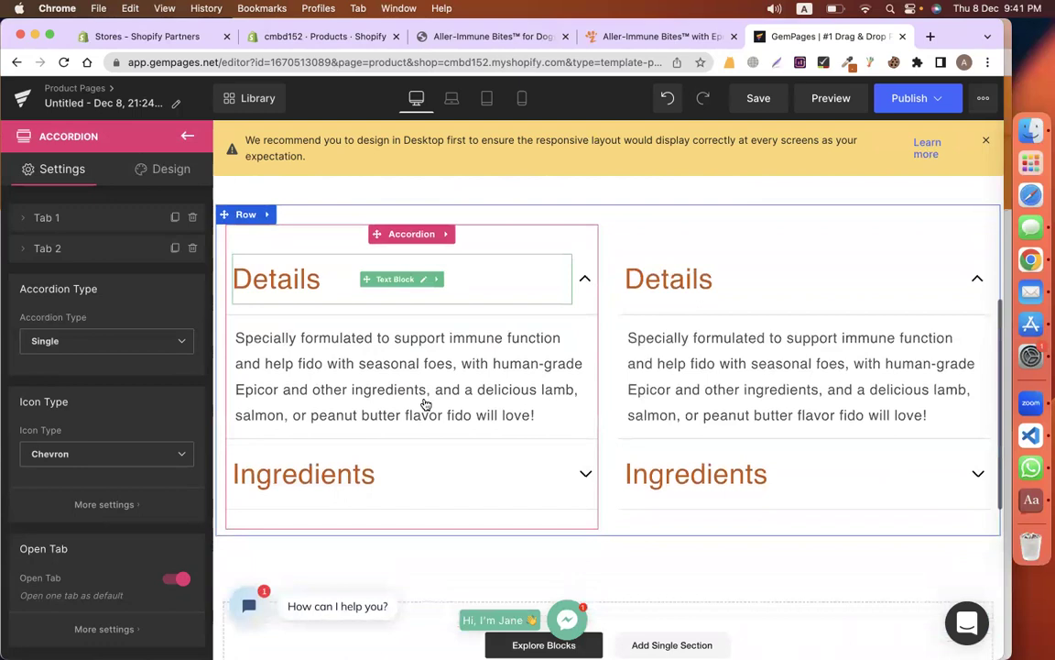
Select the FAQ questions and answers, from 'Can I combine this' onward, on the Zesty Paws page.
{"action": "left_click", "coordinate": [657, 37]}
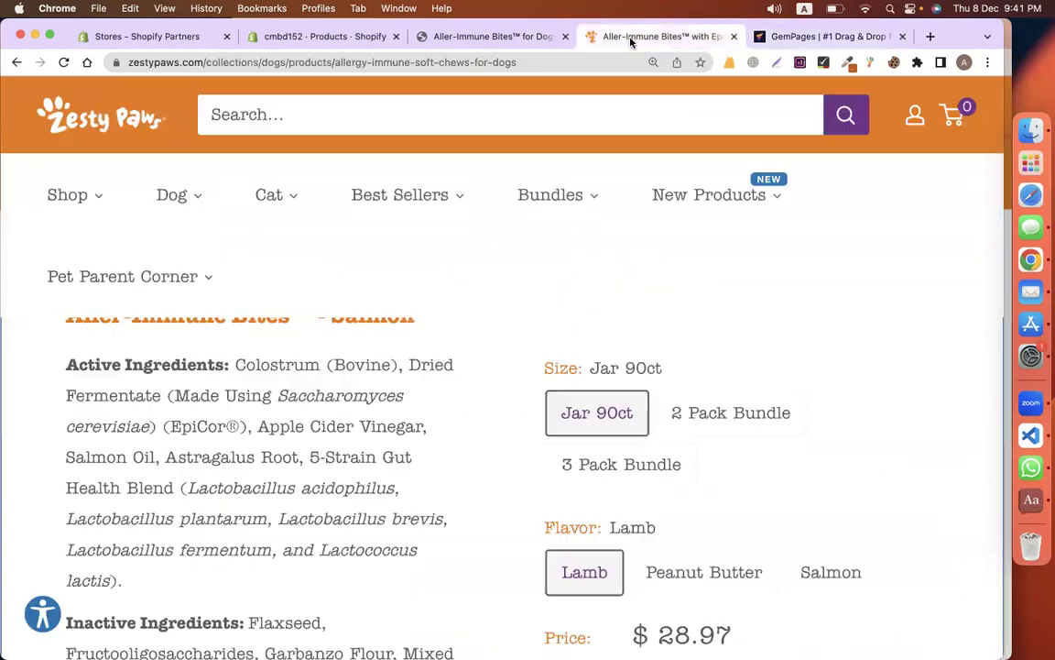
{"action": "scroll", "coordinate": [343, 449], "scroll_direction": "down", "scroll_amount": 15}
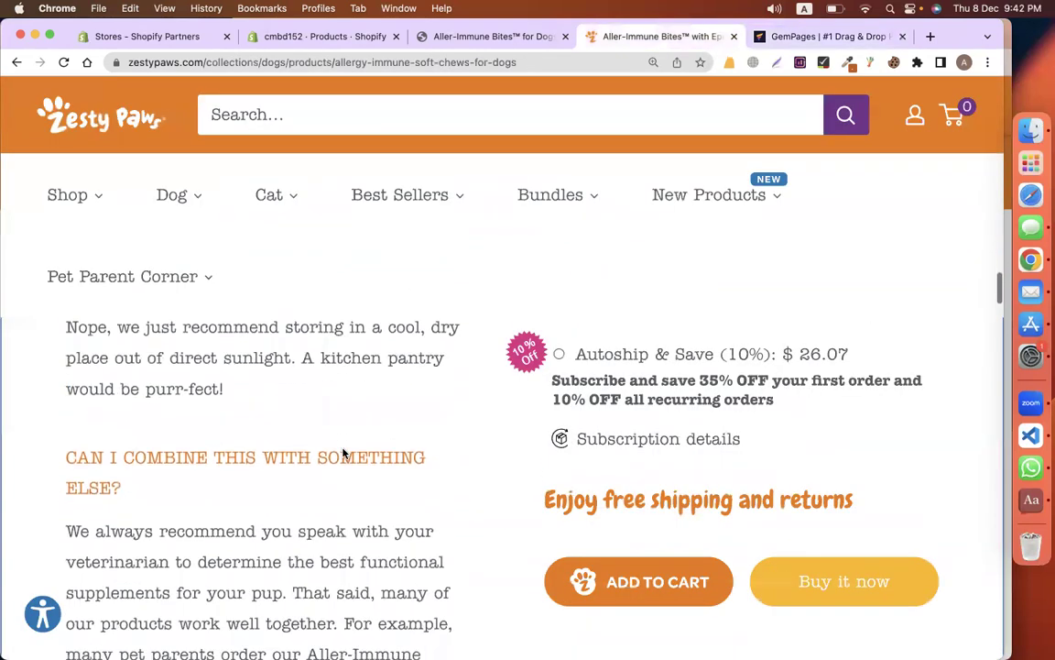
{"action": "scroll", "coordinate": [152, 496], "scroll_direction": "up", "scroll_amount": 2}
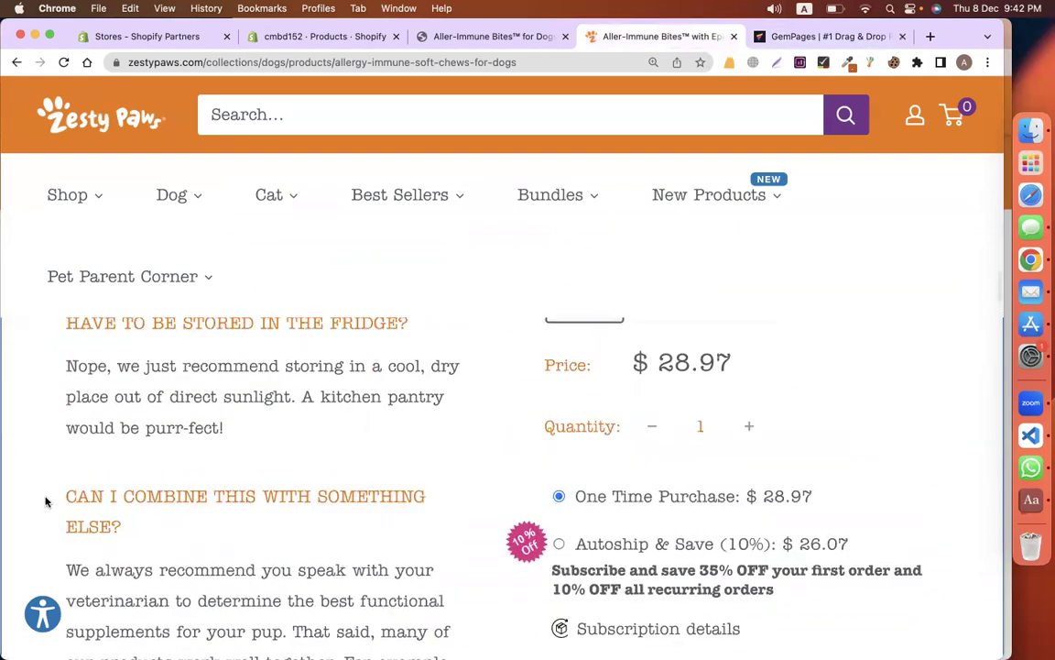
{"action": "left_click_drag", "start_coordinate": [45, 500], "coordinate": [134, 523]}
{"action": "scroll", "coordinate": [247, 467], "scroll_direction": "up", "scroll_amount": 10}
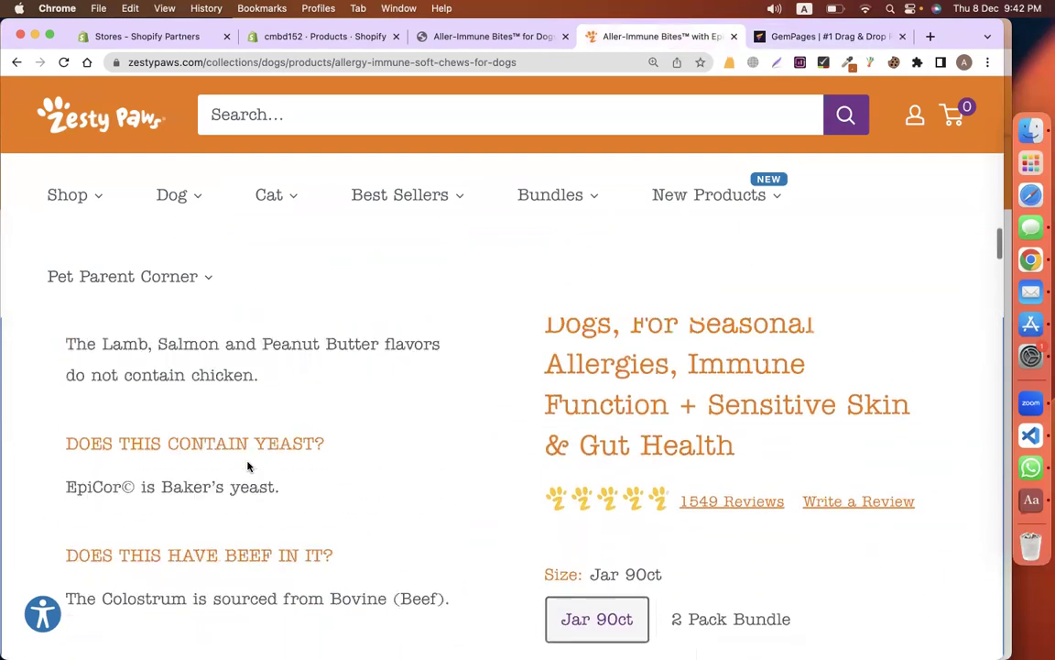
{"action": "scroll", "coordinate": [107, 437], "scroll_direction": "down", "scroll_amount": 1}
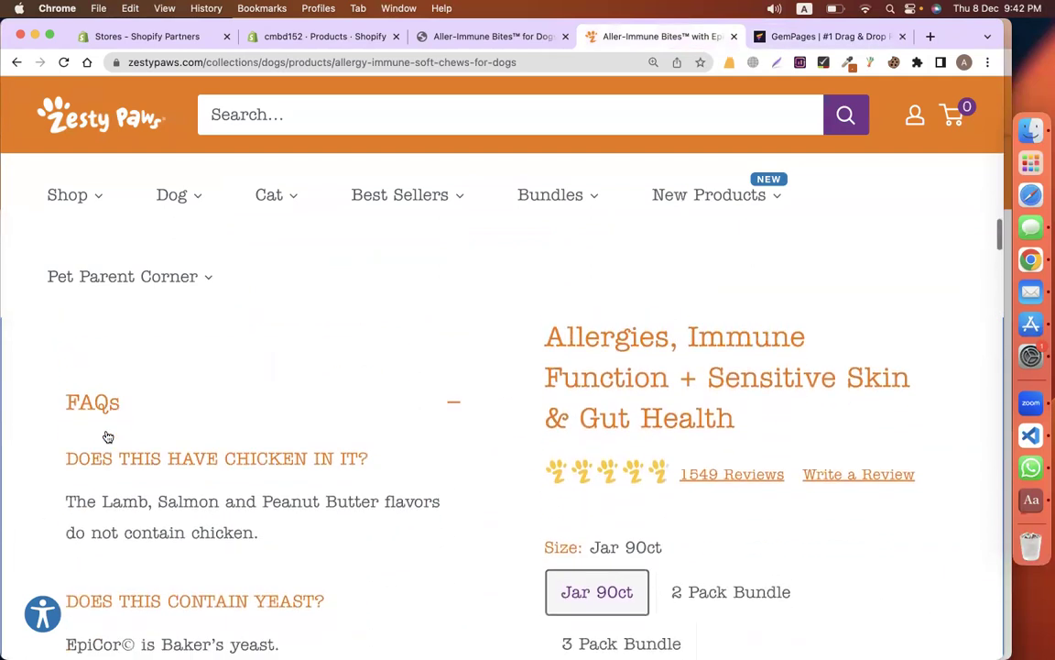
{"action": "left_click_drag", "start_coordinate": [68, 457], "coordinate": [221, 413]}
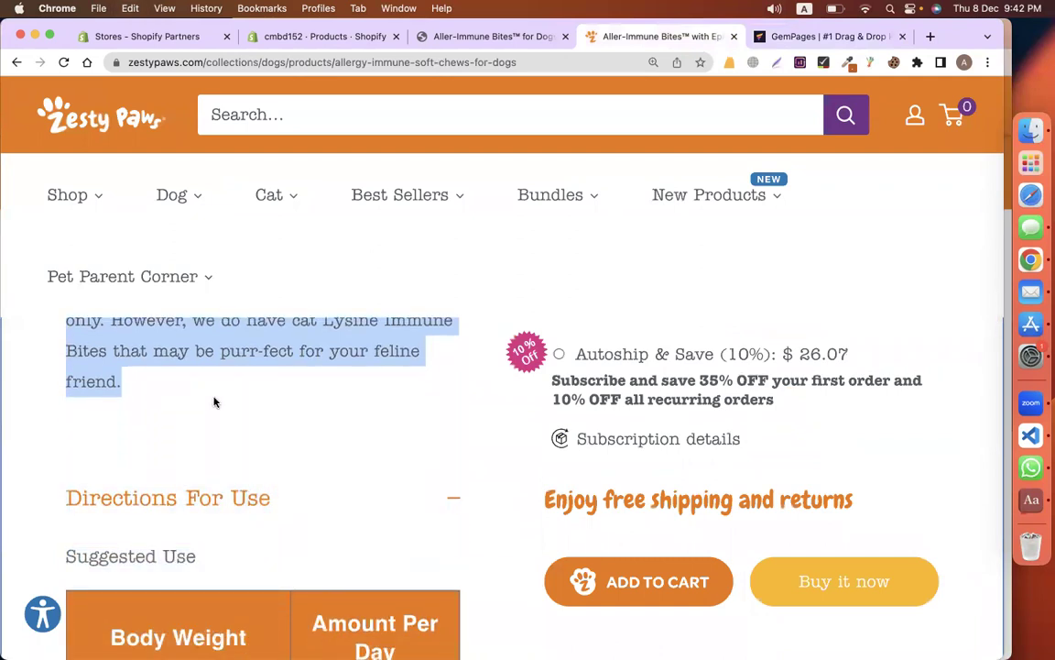
{"action": "left_click", "coordinate": [790, 38]}
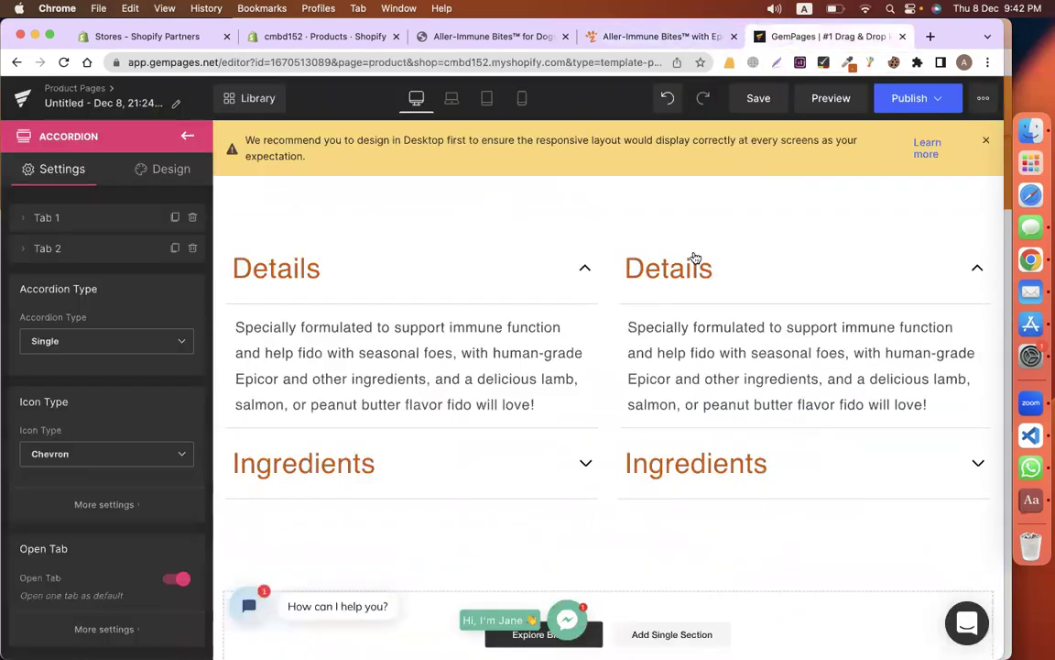
Rename the right accordion's Details tab to Faqs and paste the FAQ text as plain text.
{"action": "double_click", "coordinate": [686, 266]}
{"action": "type", "text": "Faq"}
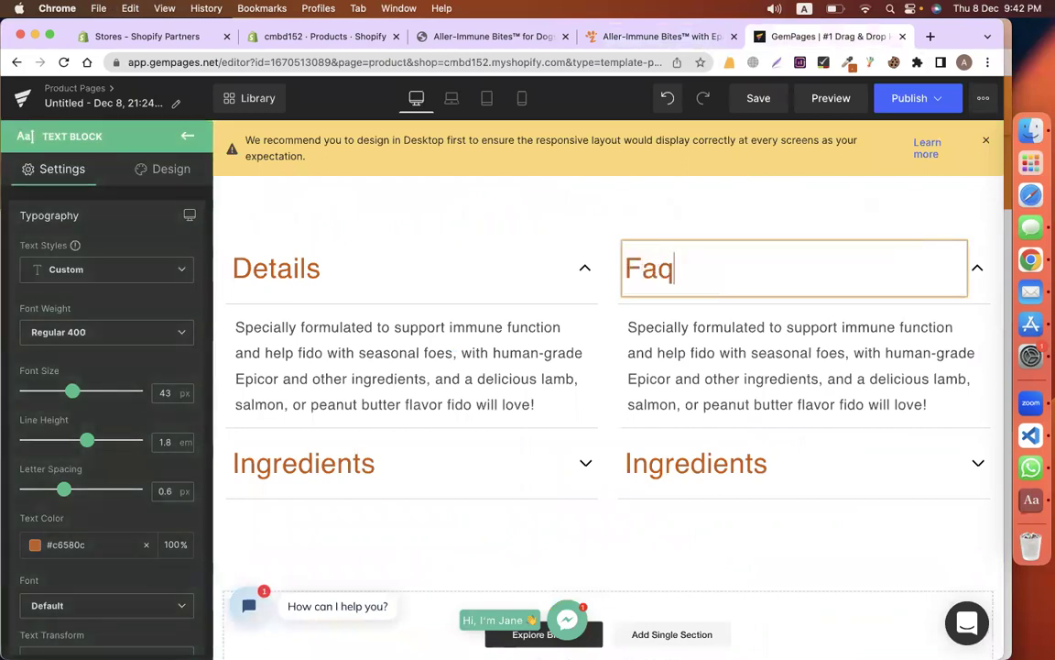
{"action": "left_click", "coordinate": [743, 338]}
{"action": "double_click", "coordinate": [733, 359]}
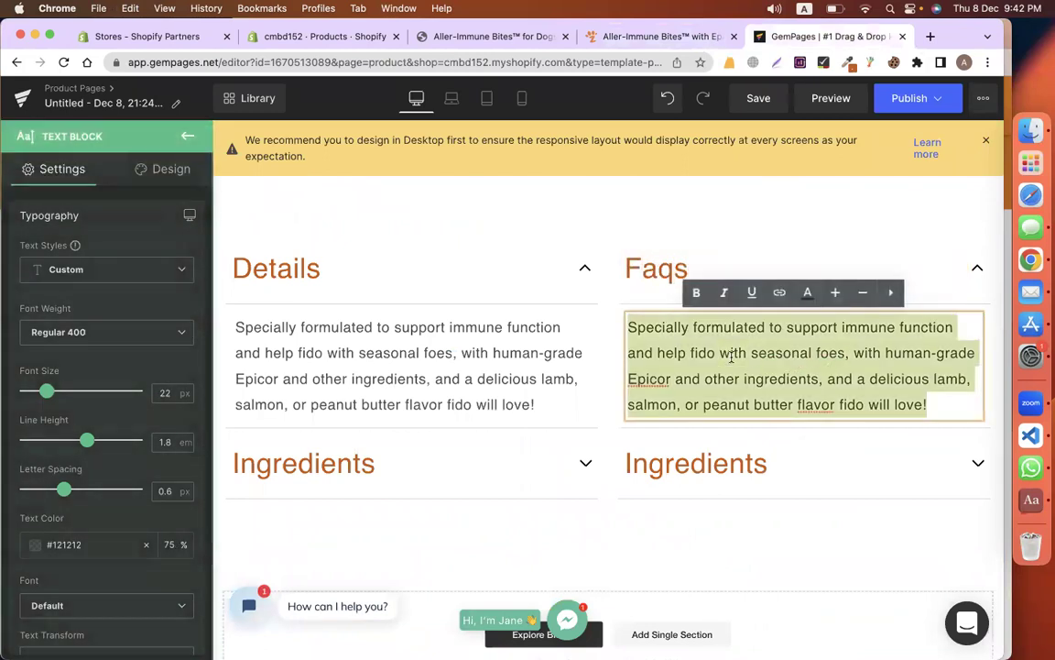
{"action": "key", "text": "super+v"}
{"action": "left_click", "coordinate": [671, 411]}
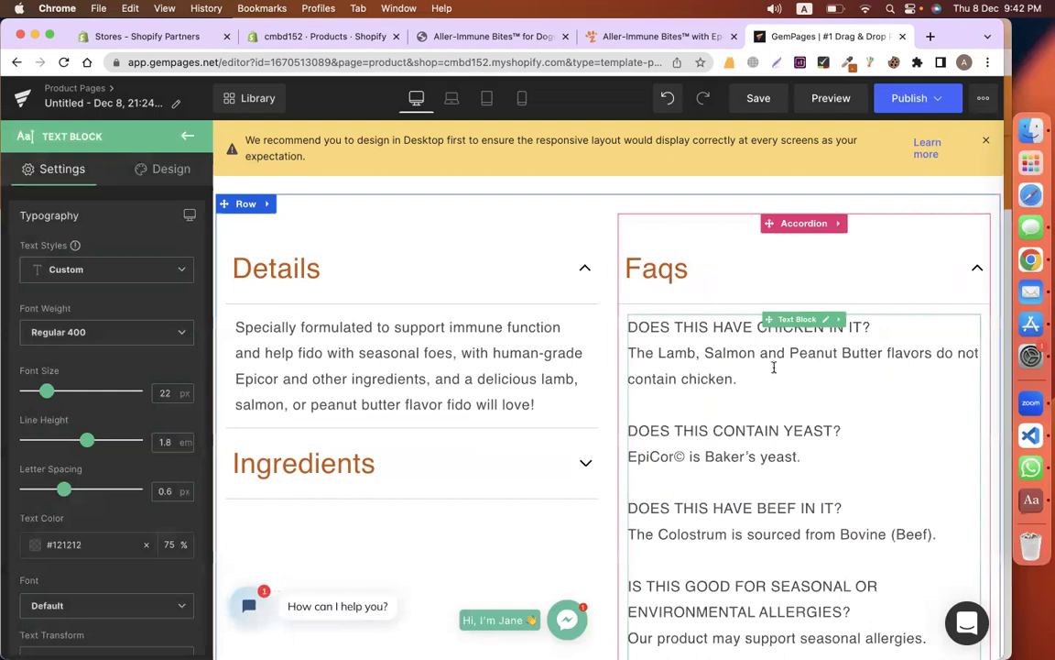
Make the first FAQ question bold and red.
{"action": "left_click", "coordinate": [877, 331]}
{"action": "key", "text": "super+b"}
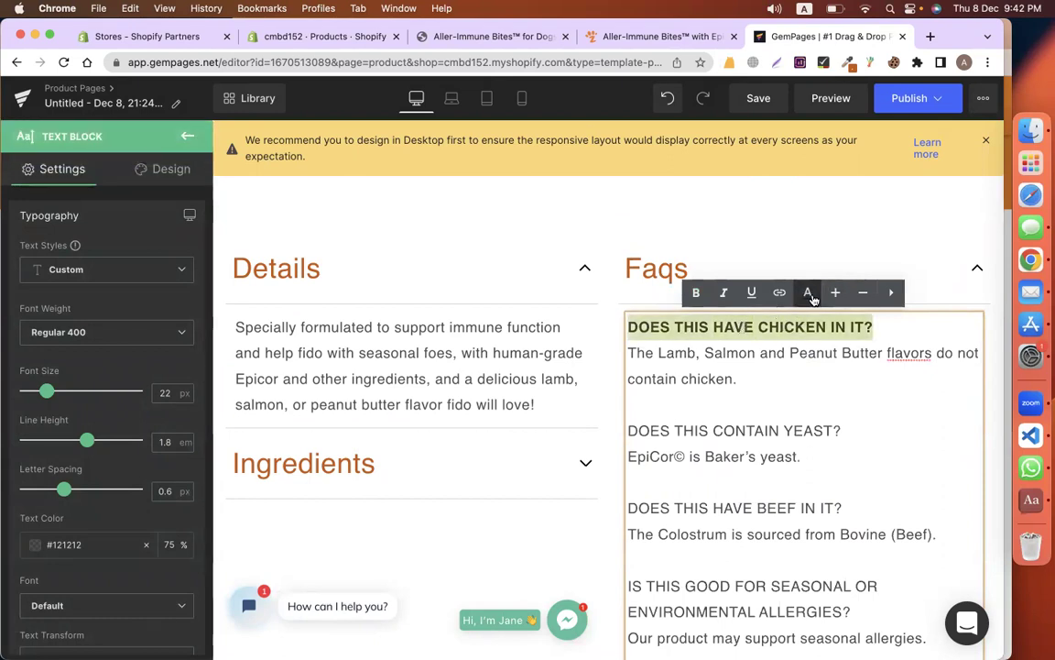
{"action": "left_click", "coordinate": [807, 292]}
{"action": "left_click", "coordinate": [801, 415]}
{"action": "left_click_drag", "start_coordinate": [801, 415], "coordinate": [829, 428]}
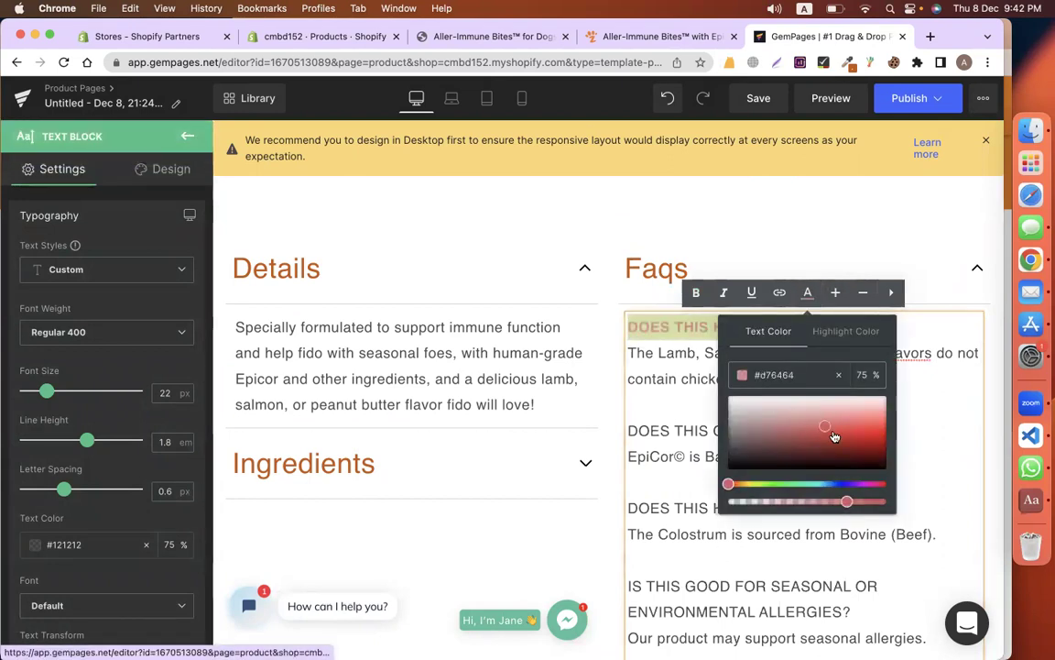
{"action": "left_click", "coordinate": [913, 373]}
Compare the pasted FAQs with the live Zesty Paws page and select the Details heading.
{"action": "scroll", "coordinate": [801, 408], "scroll_direction": "down", "scroll_amount": 1}
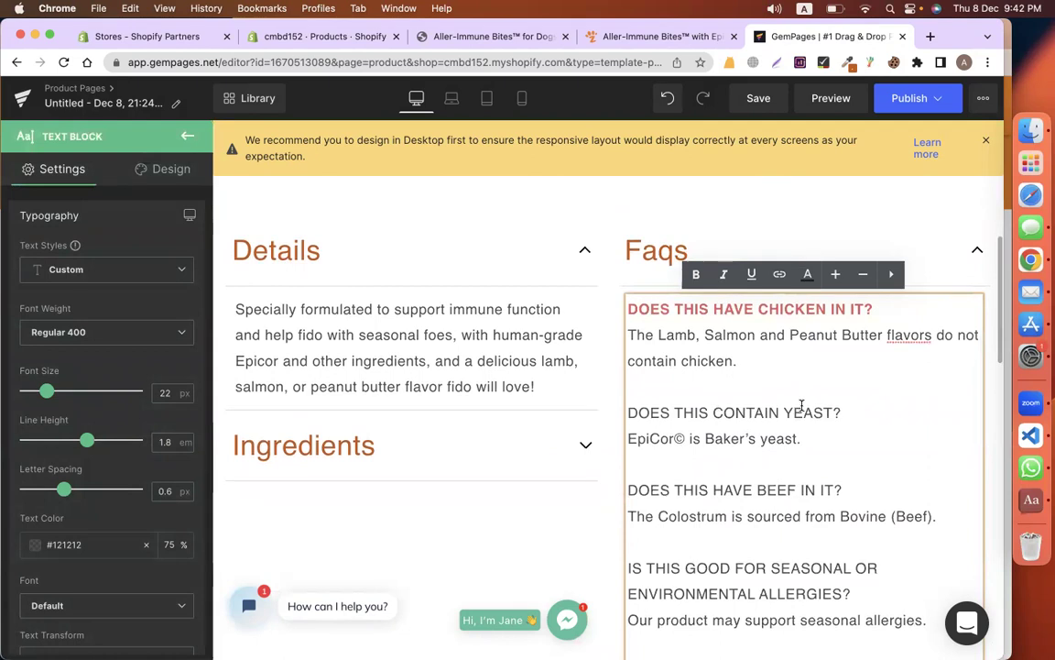
{"action": "scroll", "coordinate": [880, 394], "scroll_direction": "down", "scroll_amount": 1}
{"action": "left_click", "coordinate": [858, 404]}
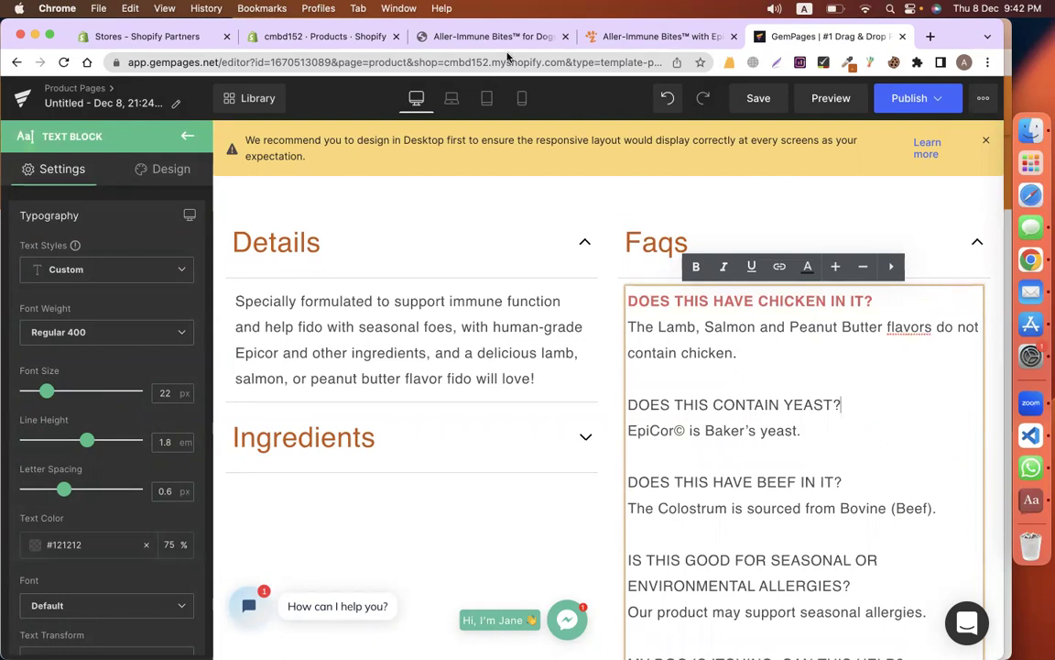
{"action": "left_click", "coordinate": [611, 44]}
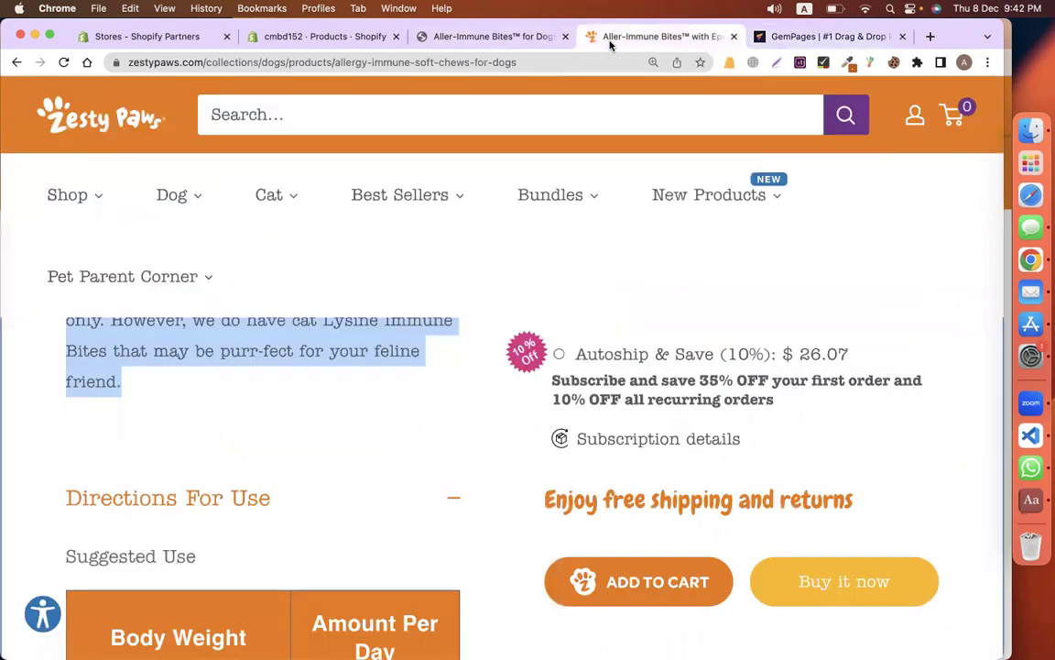
{"action": "scroll", "coordinate": [359, 526], "scroll_direction": "up", "scroll_amount": 1}
{"action": "left_click", "coordinate": [713, 36]}
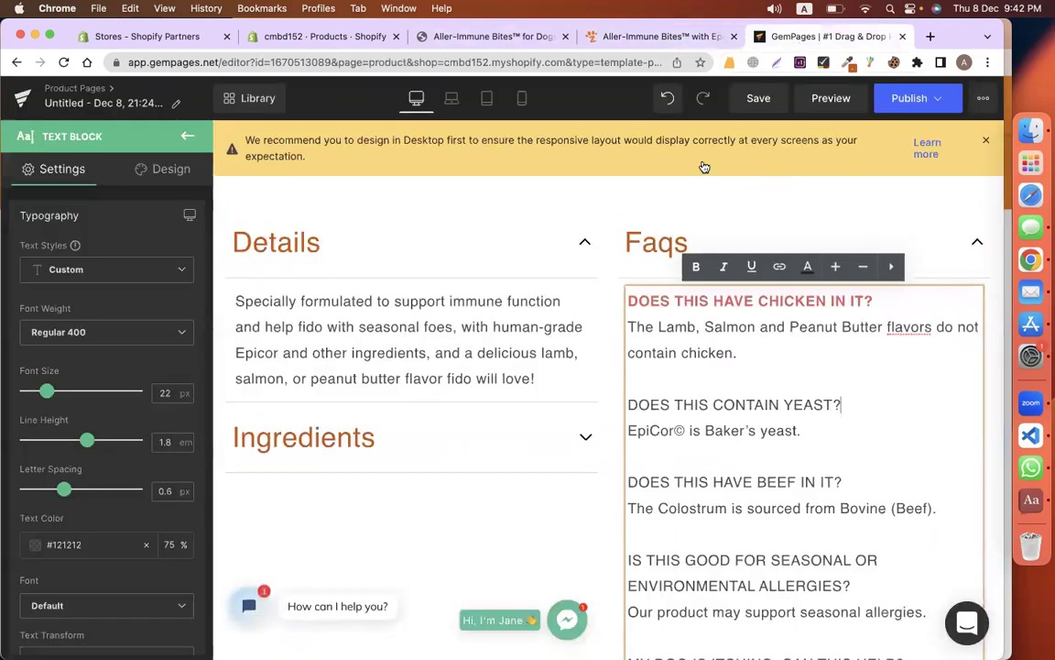
{"action": "left_click", "coordinate": [566, 242]}
Collapse Details and switch the left accordion's Icon Type from Chevron to Plus.
{"action": "left_click", "coordinate": [584, 242]}
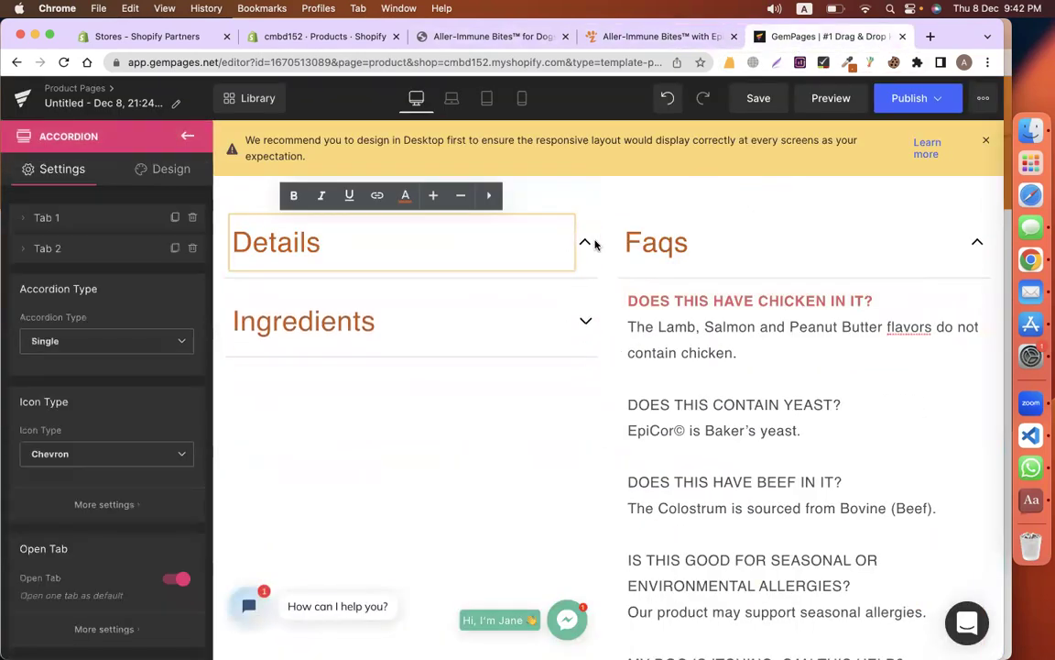
{"action": "scroll", "coordinate": [608, 332], "scroll_direction": "up", "scroll_amount": 1}
{"action": "left_click", "coordinate": [470, 513]}
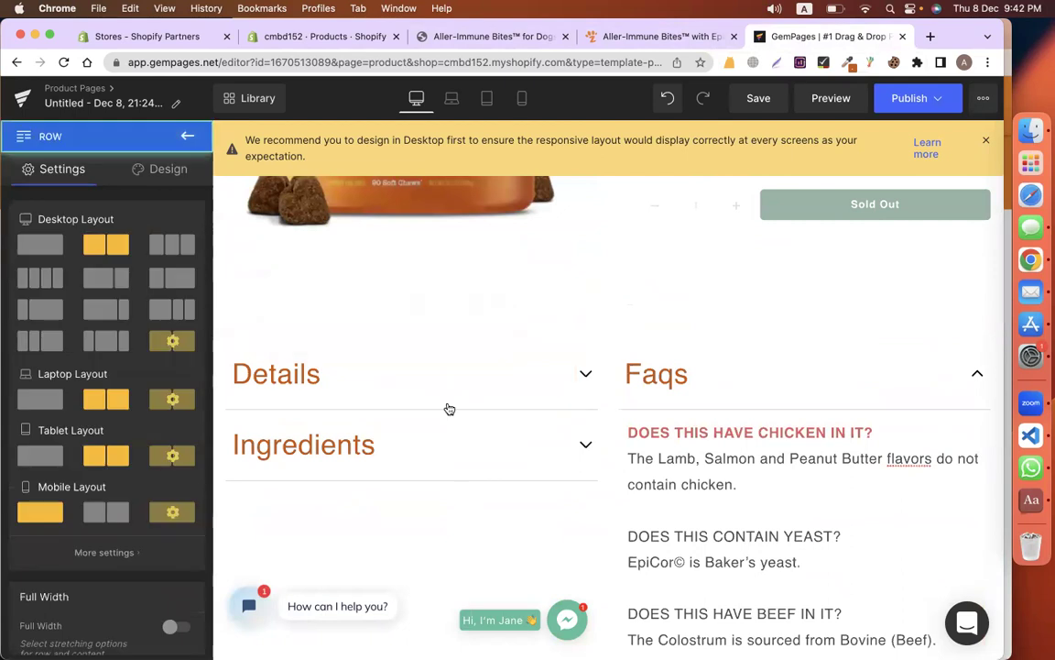
{"action": "left_click", "coordinate": [419, 337]}
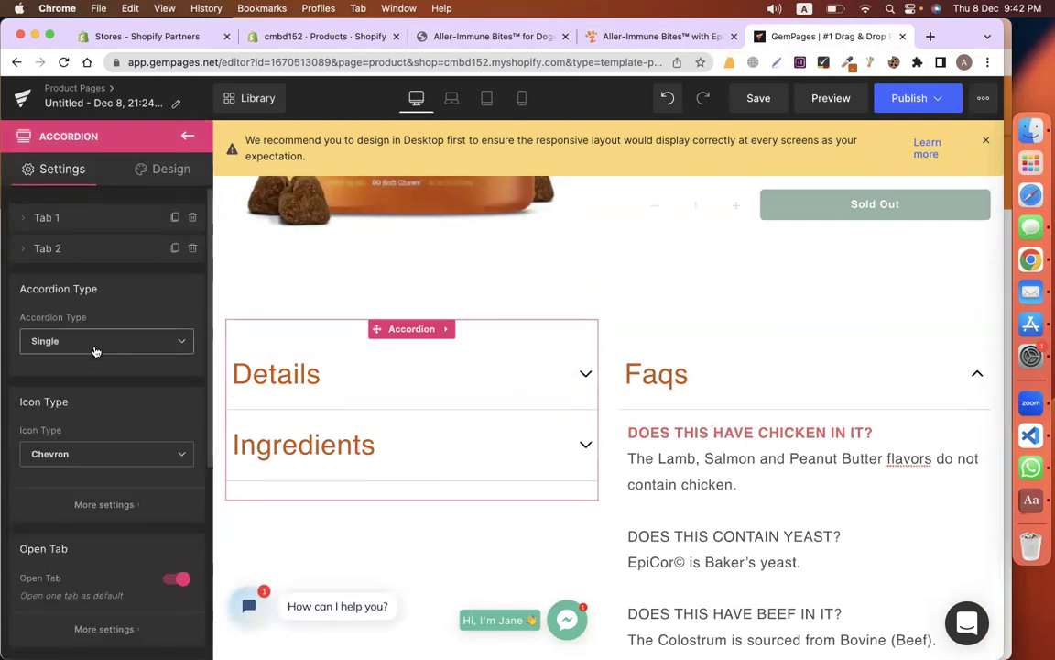
{"action": "left_click", "coordinate": [95, 454]}
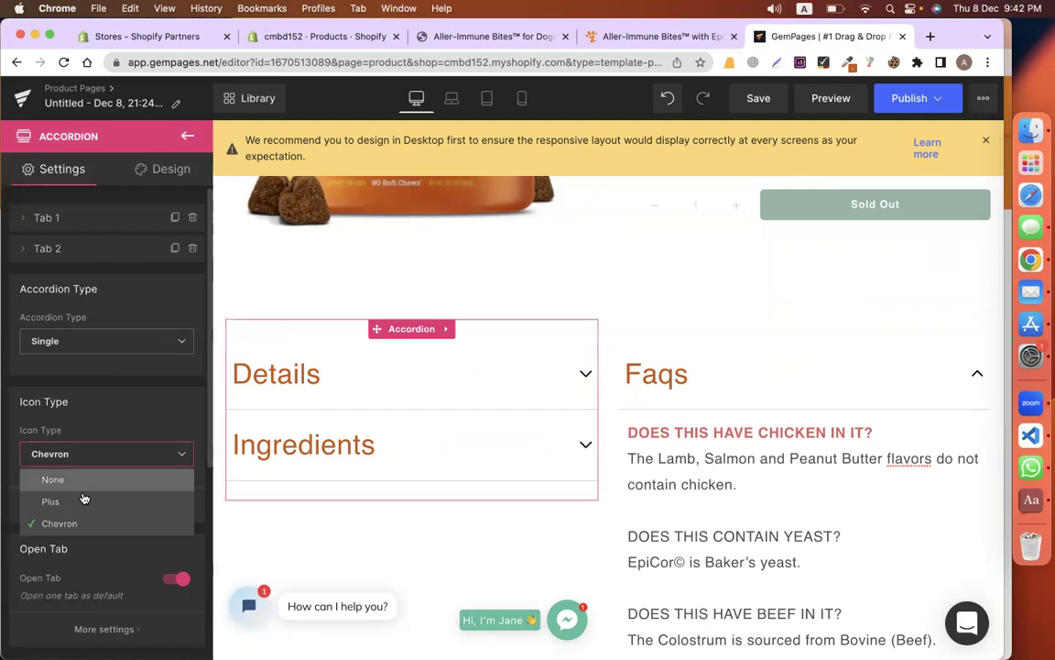
{"action": "left_click", "coordinate": [84, 500]}
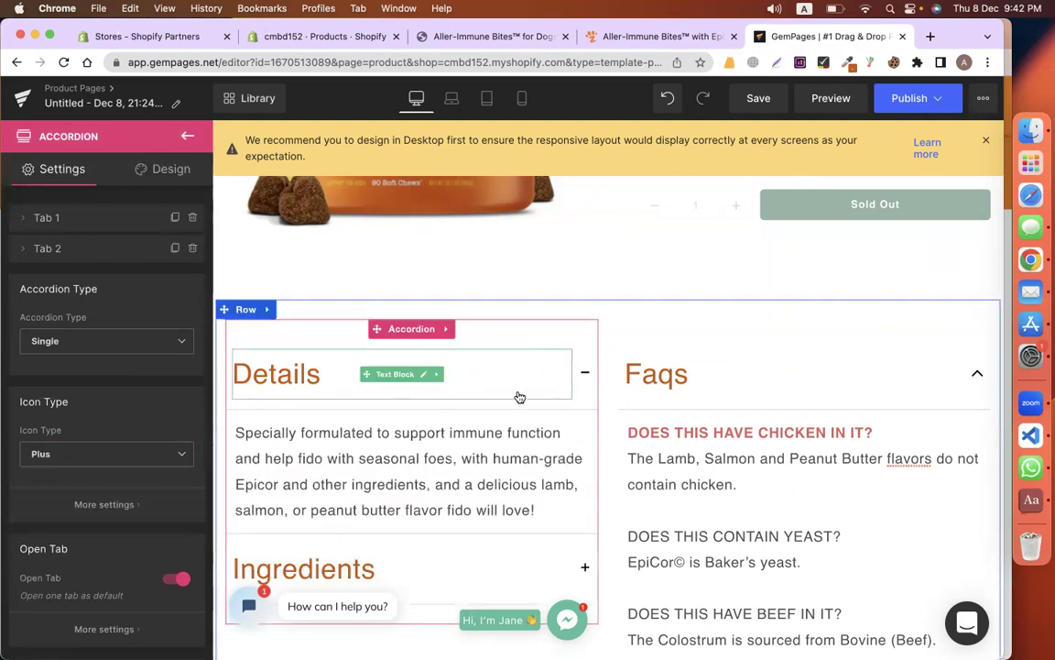
Switch the Faqs accordion's Icon Type to Plus as well and collapse its Faqs panel.
{"action": "left_click", "coordinate": [796, 330]}
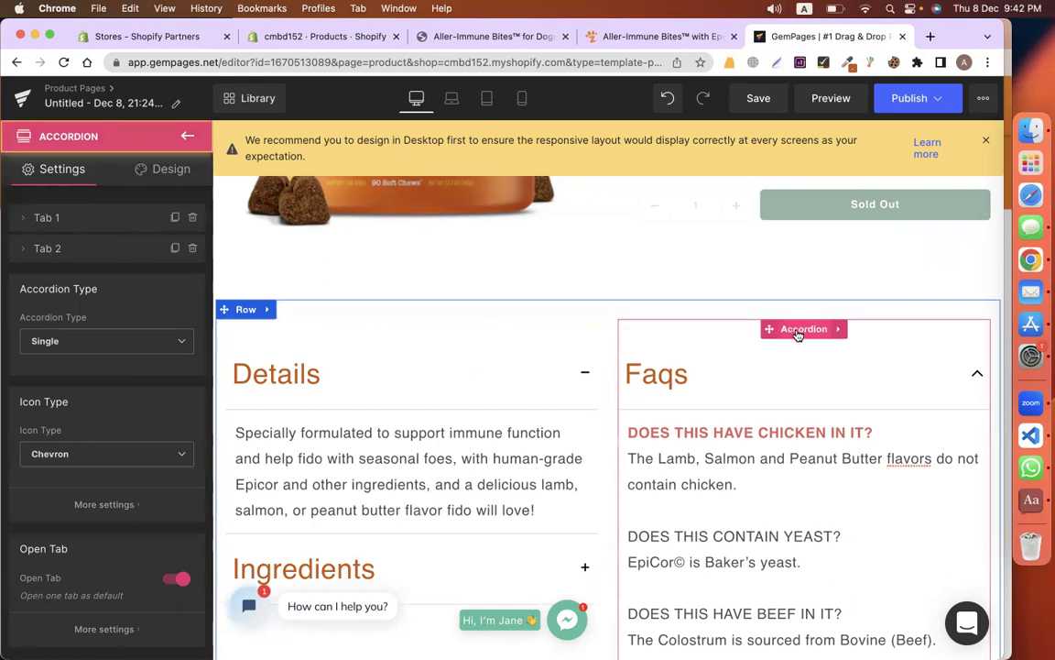
{"action": "left_click", "coordinate": [103, 454]}
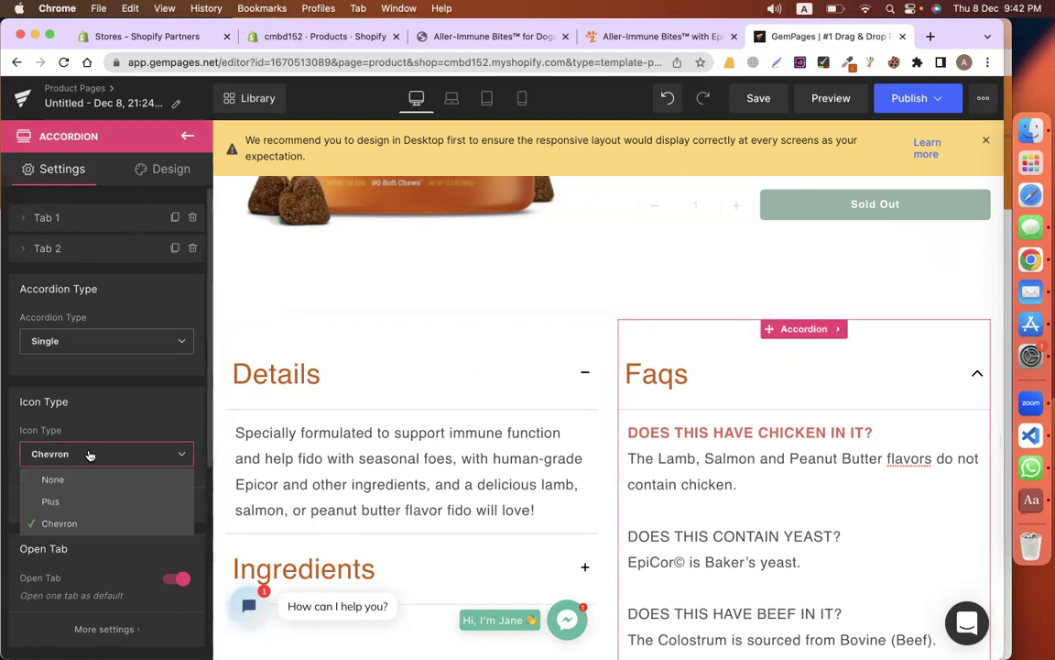
{"action": "left_click", "coordinate": [81, 501]}
{"action": "scroll", "coordinate": [443, 454], "scroll_direction": "down", "scroll_amount": 3}
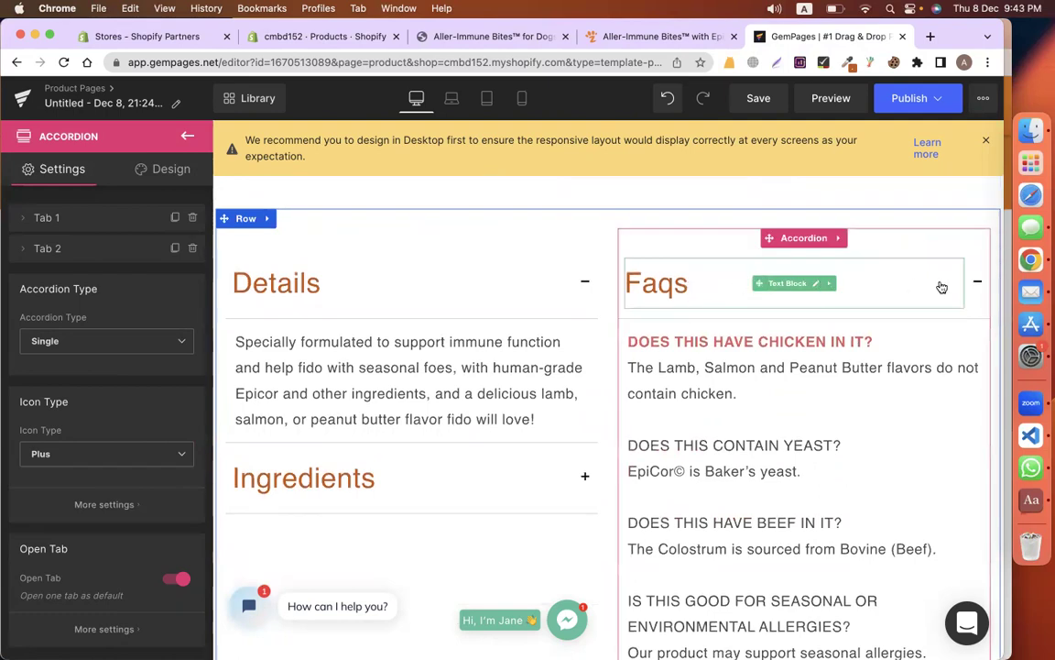
{"action": "left_click", "coordinate": [94, 458]}
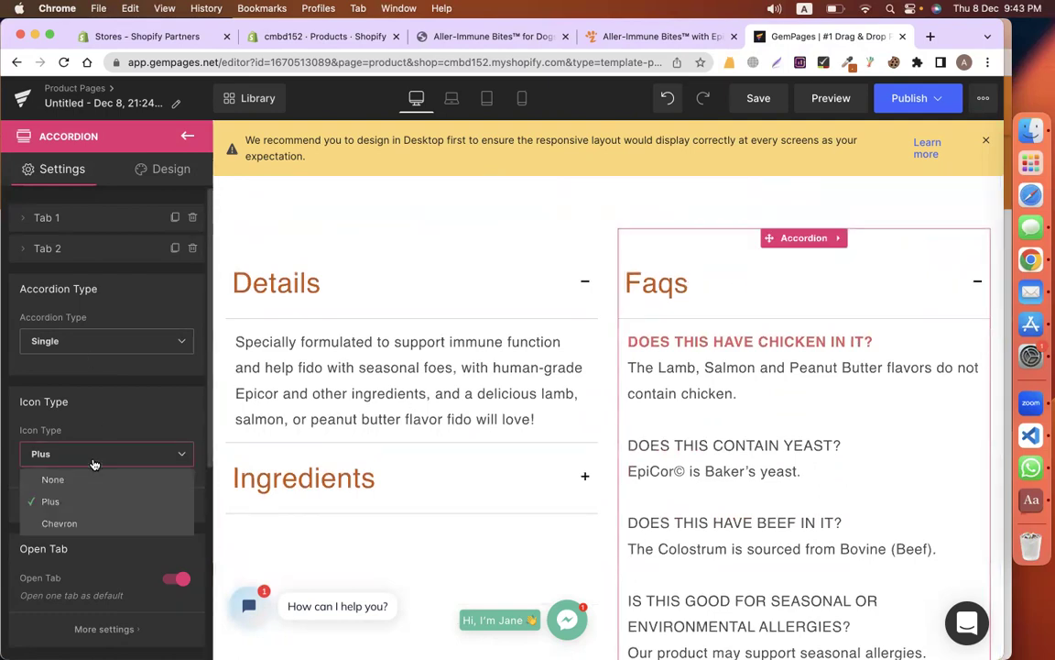
{"action": "left_click", "coordinate": [93, 456]}
{"action": "left_click", "coordinate": [104, 504]}
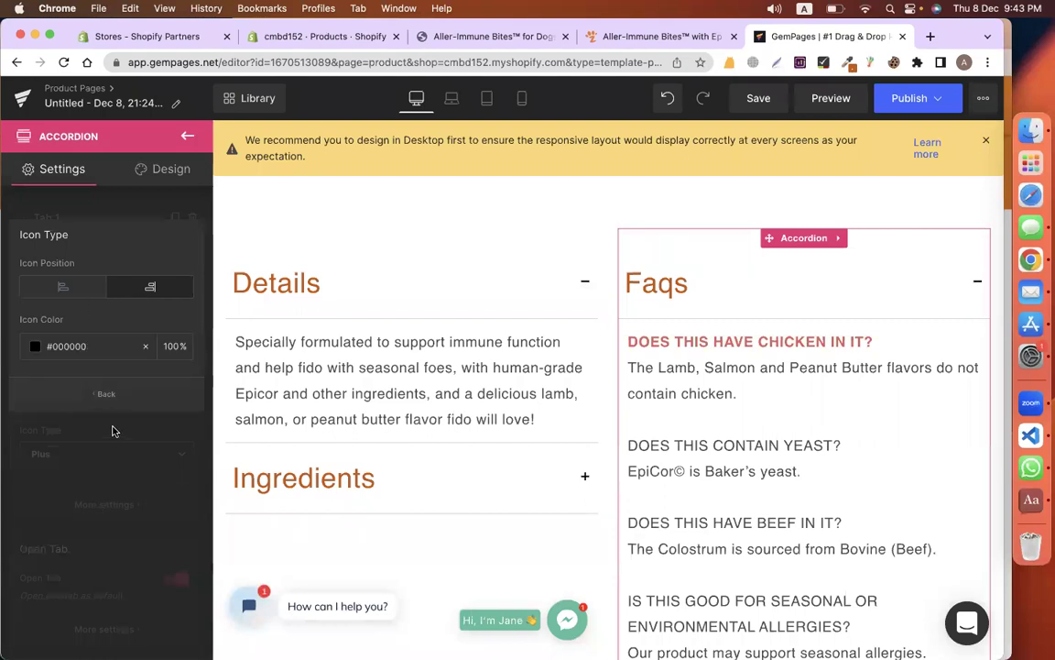
{"action": "left_click", "coordinate": [104, 393]}
{"action": "left_click", "coordinate": [106, 456]}
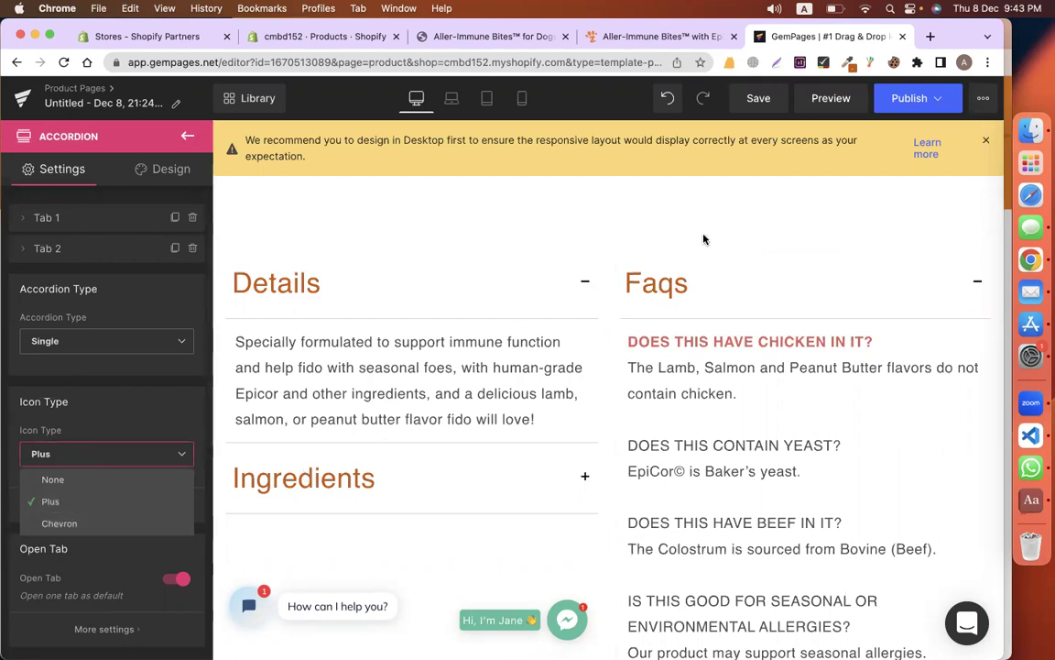
{"action": "scroll", "coordinate": [801, 316], "scroll_direction": "down", "scroll_amount": 1}
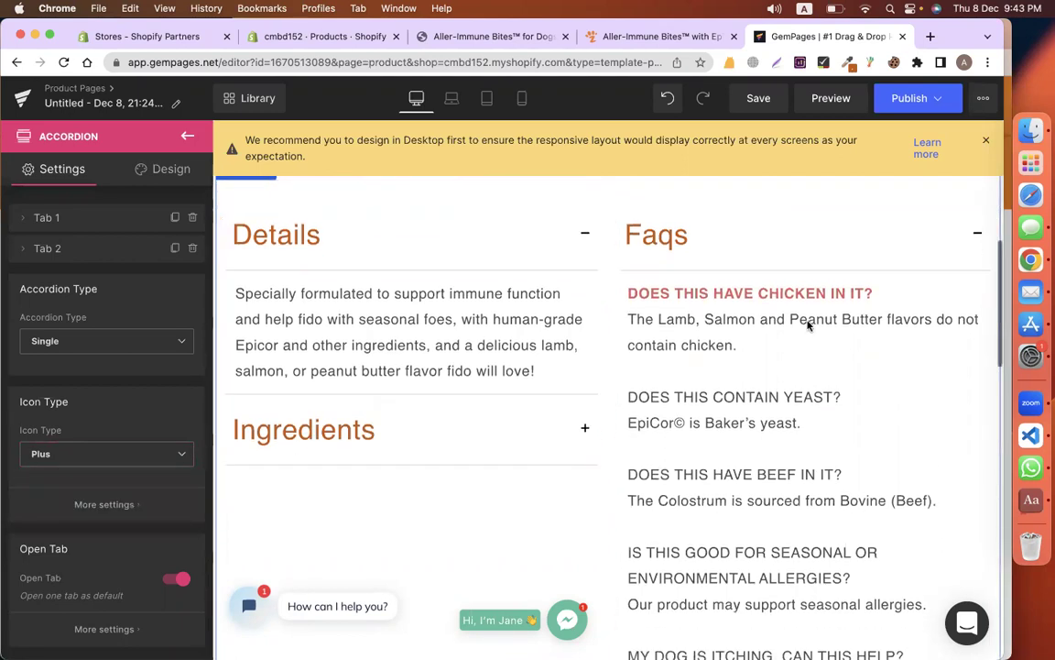
{"action": "left_click", "coordinate": [977, 232]}
Collapse the Faqs panel, then select the Suggested Use heading under Zesty Paws' Directions For Use.
{"action": "left_click", "coordinate": [977, 233]}
{"action": "left_click", "coordinate": [976, 235]}
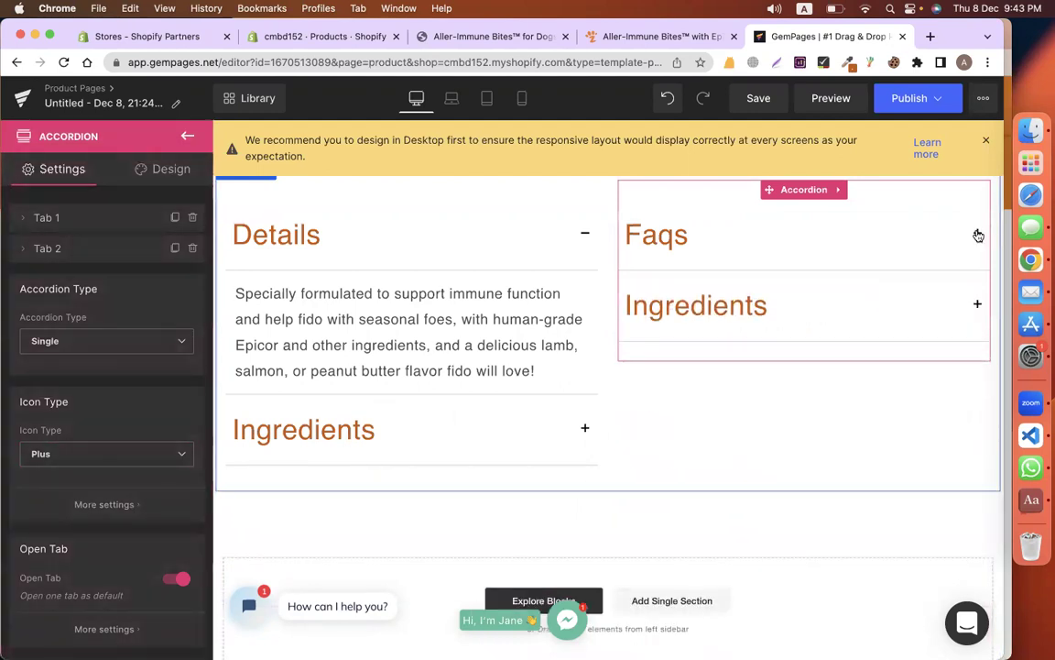
{"action": "left_click", "coordinate": [642, 41]}
{"action": "scroll", "coordinate": [395, 464], "scroll_direction": "down", "scroll_amount": 4}
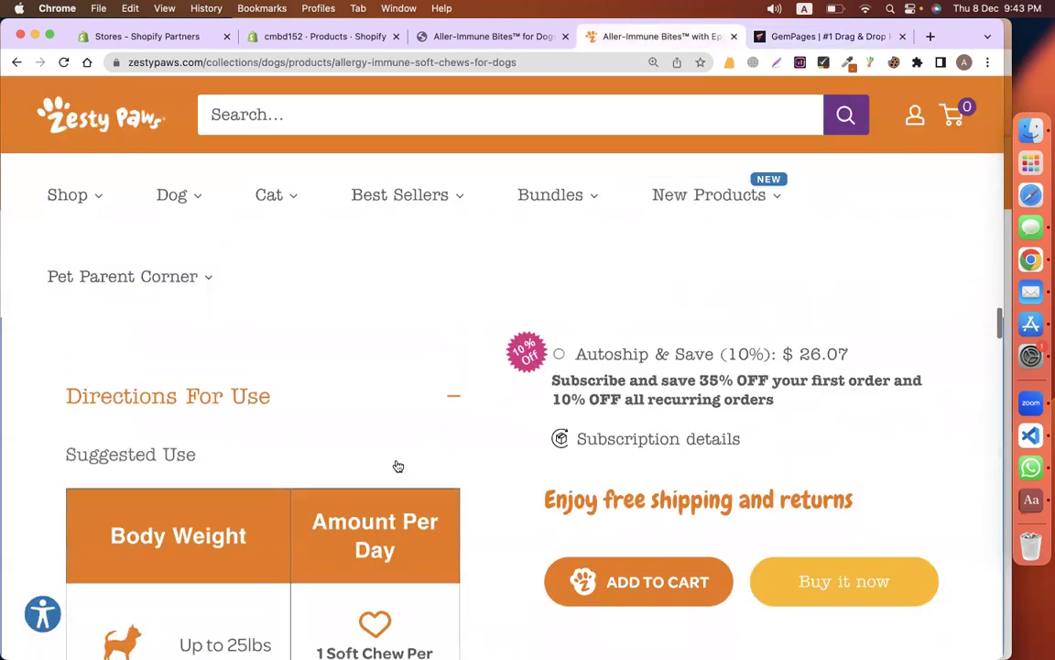
{"action": "left_click", "coordinate": [63, 363]}
{"action": "left_click", "coordinate": [306, 366]}
{"action": "left_click", "coordinate": [291, 367]}
{"action": "scroll", "coordinate": [236, 426], "scroll_direction": "down", "scroll_amount": 3}
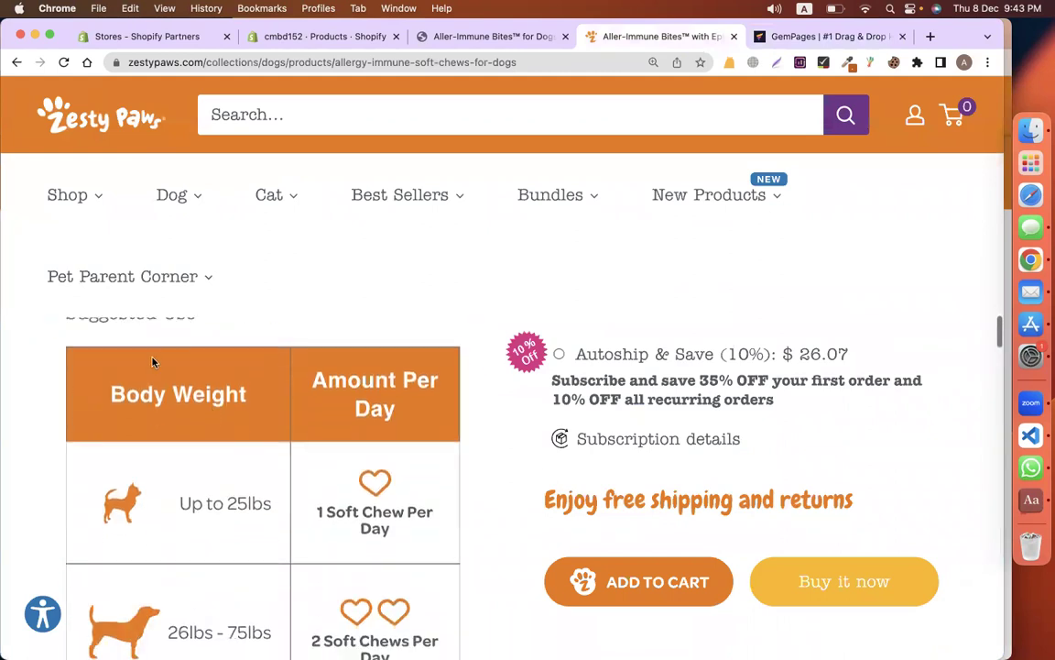
{"action": "scroll", "coordinate": [153, 360], "scroll_direction": "up", "scroll_amount": 1}
{"action": "triple_click", "coordinate": [68, 348]}
{"action": "key", "text": "super+c"}
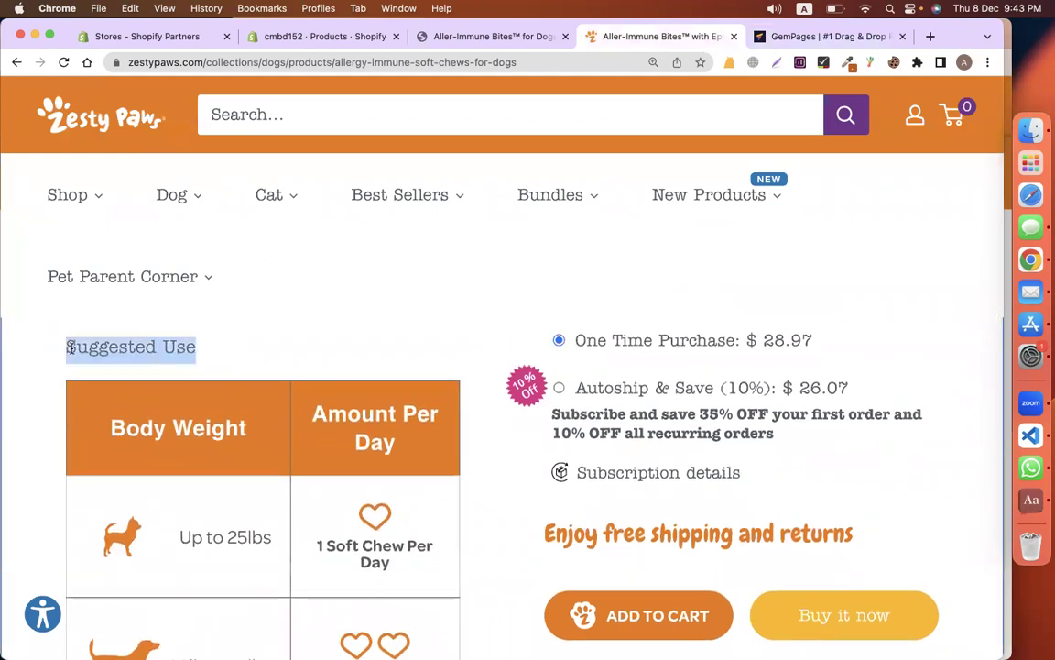
Rename the second Faqs-column heading from Ingredients to 'Direction For Use'.
{"action": "left_click", "coordinate": [824, 36]}
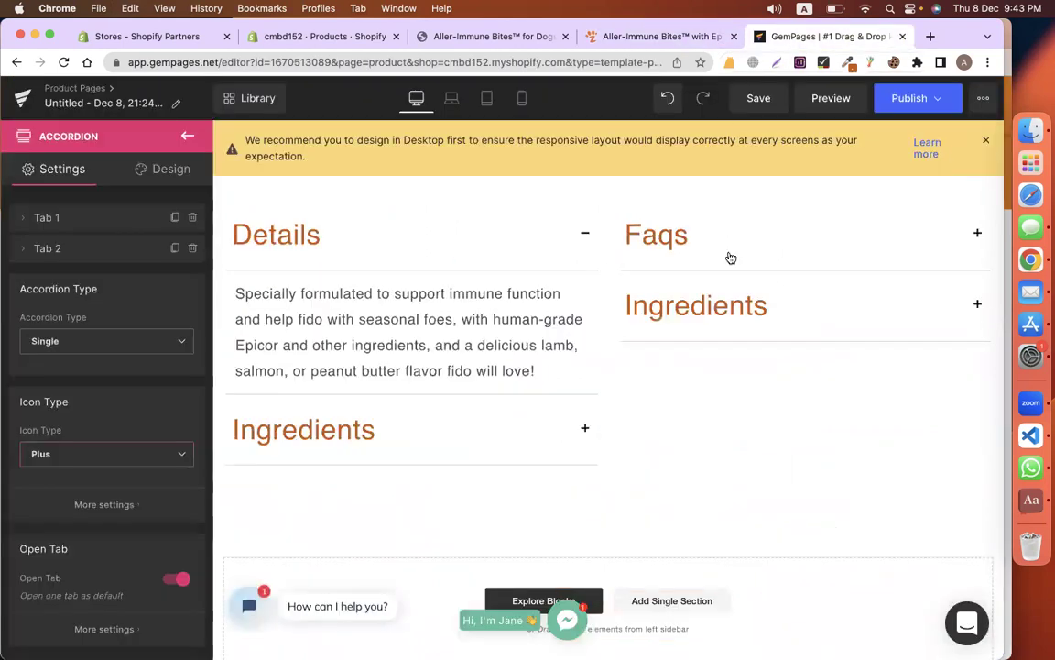
{"action": "left_click", "coordinate": [714, 307]}
{"action": "double_click", "coordinate": [714, 306]}
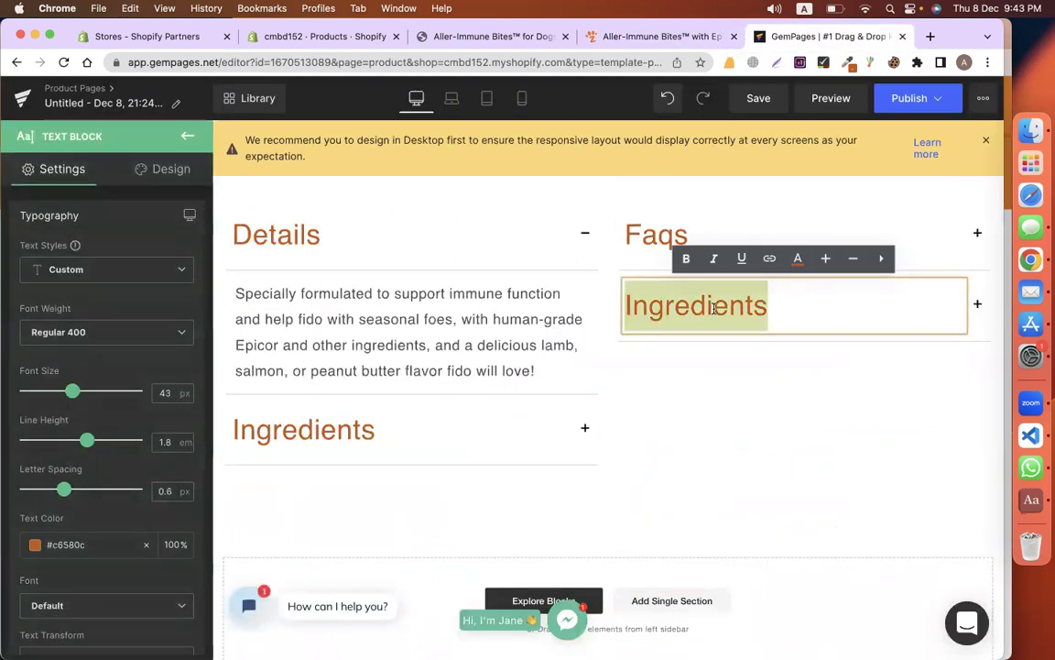
{"action": "type", "text": "Direction "}
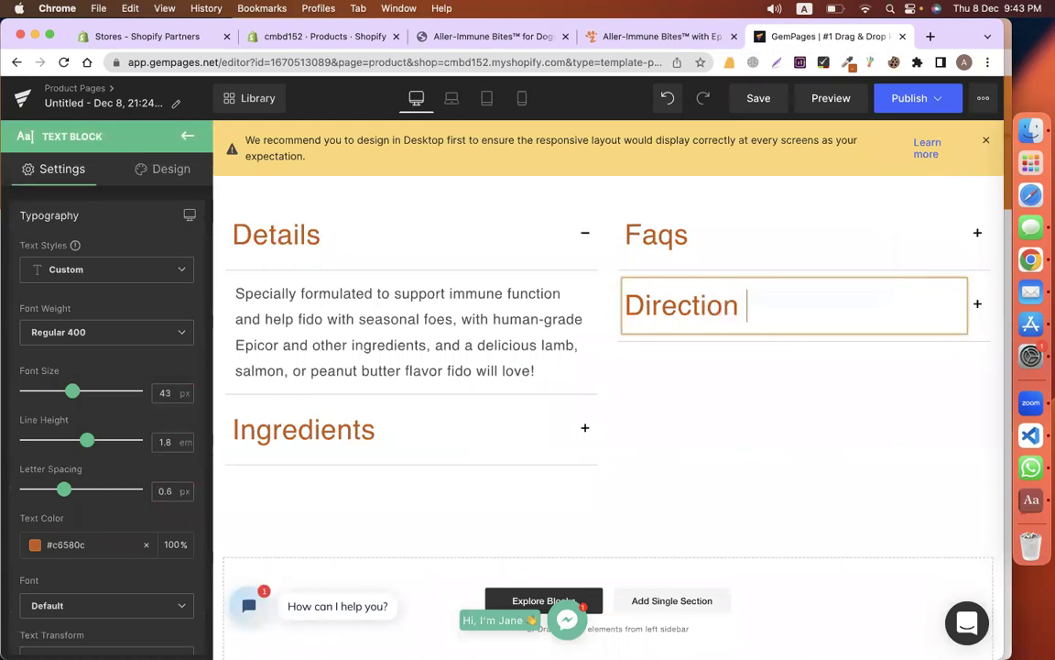
{"action": "type", "text": "Fort iu"}
{"action": "key", "text": "BackSpace"}
{"action": "key", "text": "BackSpace"}
{"action": "type", "text": "Use"}
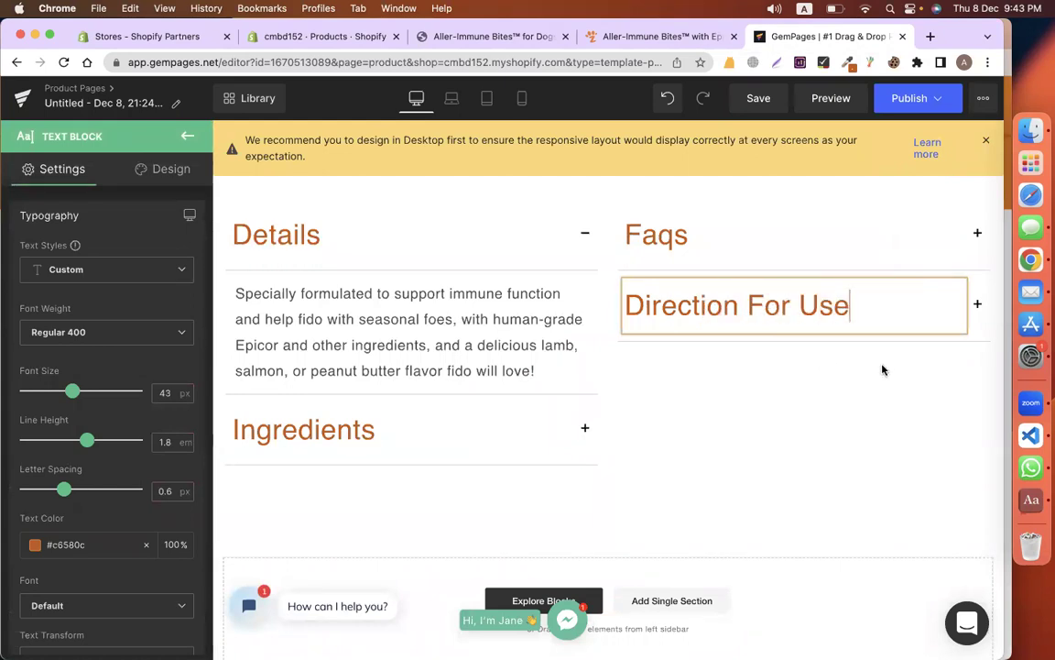
Replace the Direction For Use panel's text with Suggested Use, pasted as plain text.
{"action": "left_click", "coordinate": [975, 308]}
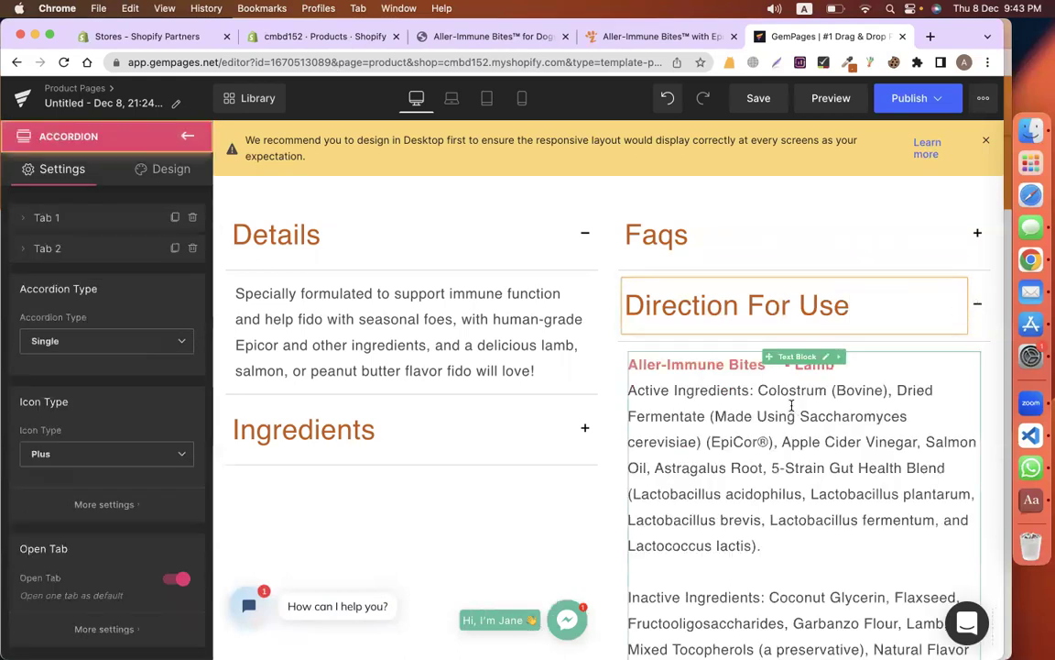
{"action": "left_click", "coordinate": [791, 406]}
{"action": "key", "text": "super+v"}
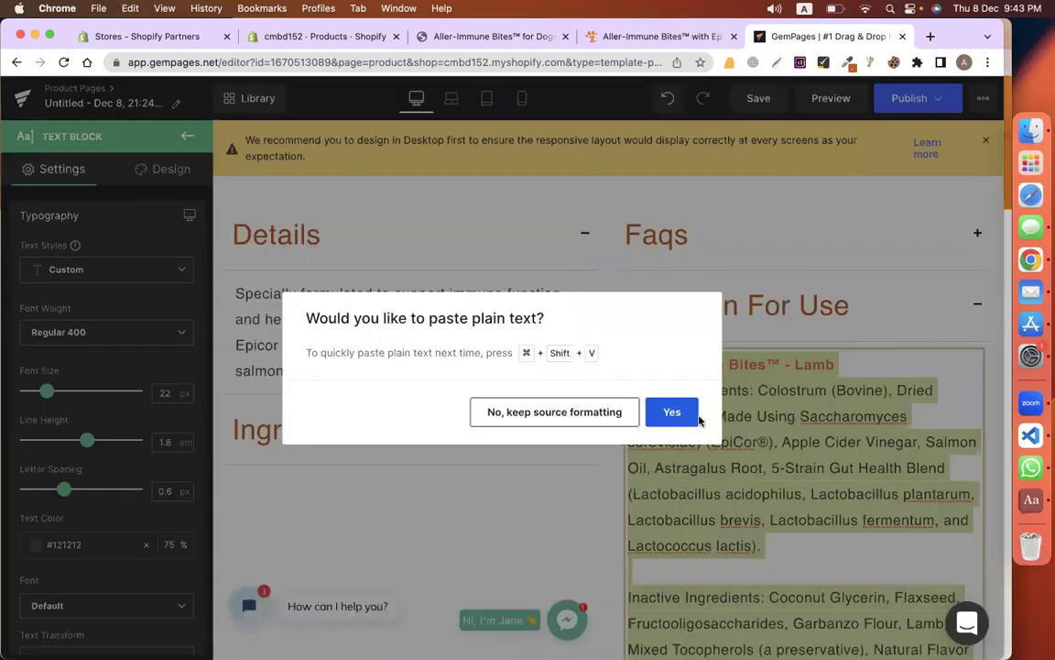
{"action": "left_click", "coordinate": [694, 417]}
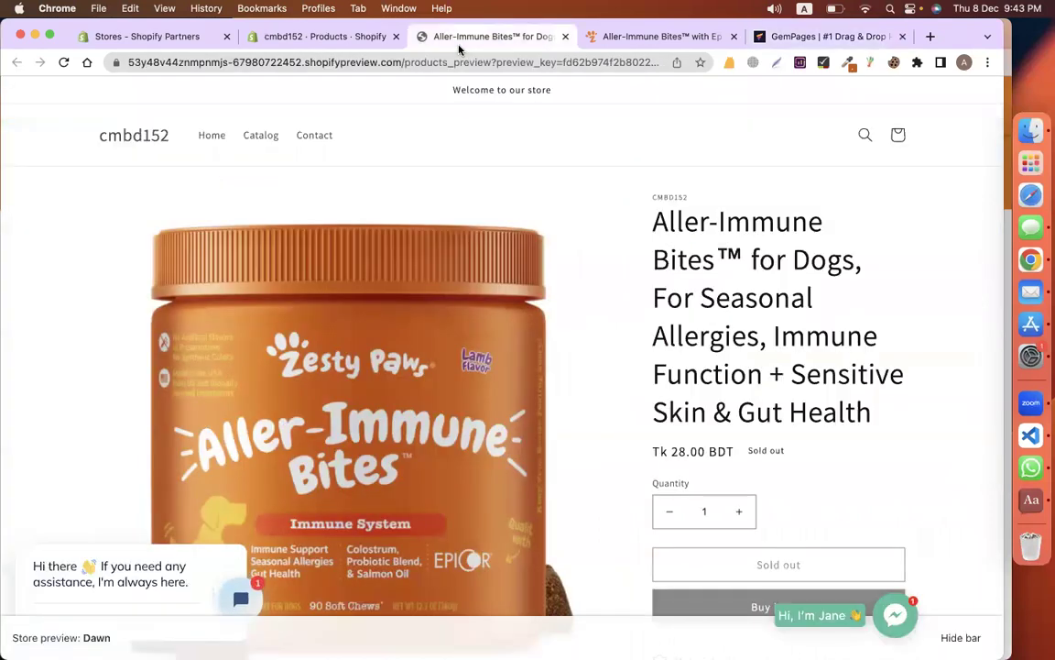
Inspect the Subscription details element on the Zesty Paws product page with developer tools.
{"action": "left_click", "coordinate": [414, 38]}
{"action": "left_click", "coordinate": [641, 38]}
{"action": "scroll", "coordinate": [512, 323], "scroll_direction": "down", "scroll_amount": 3}
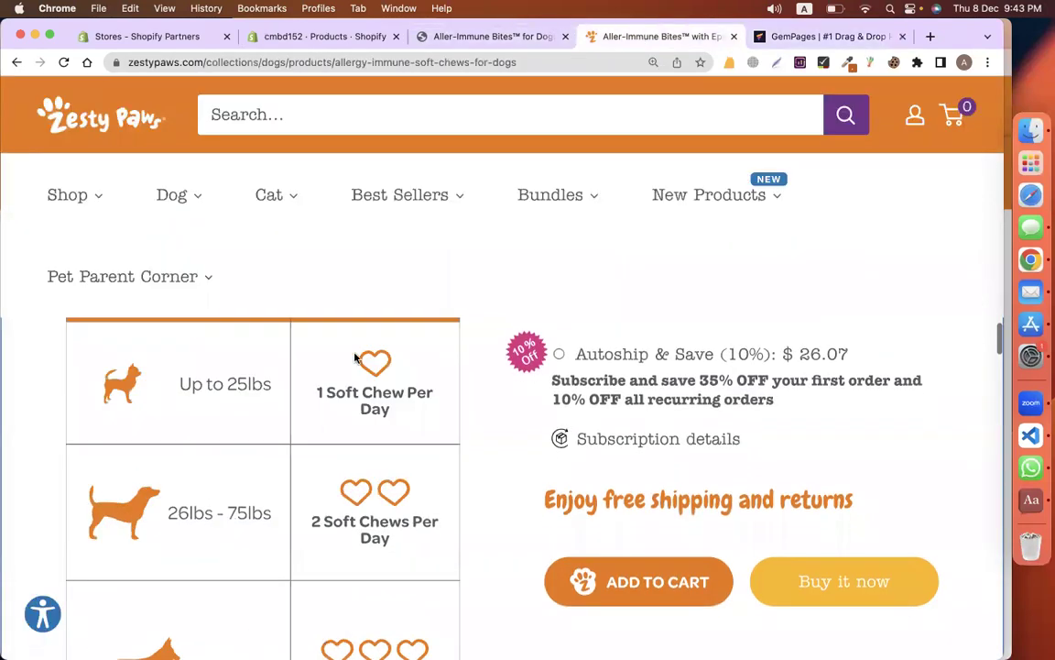
{"action": "right_click", "coordinate": [355, 357]}
{"action": "right_click", "coordinate": [254, 425]}
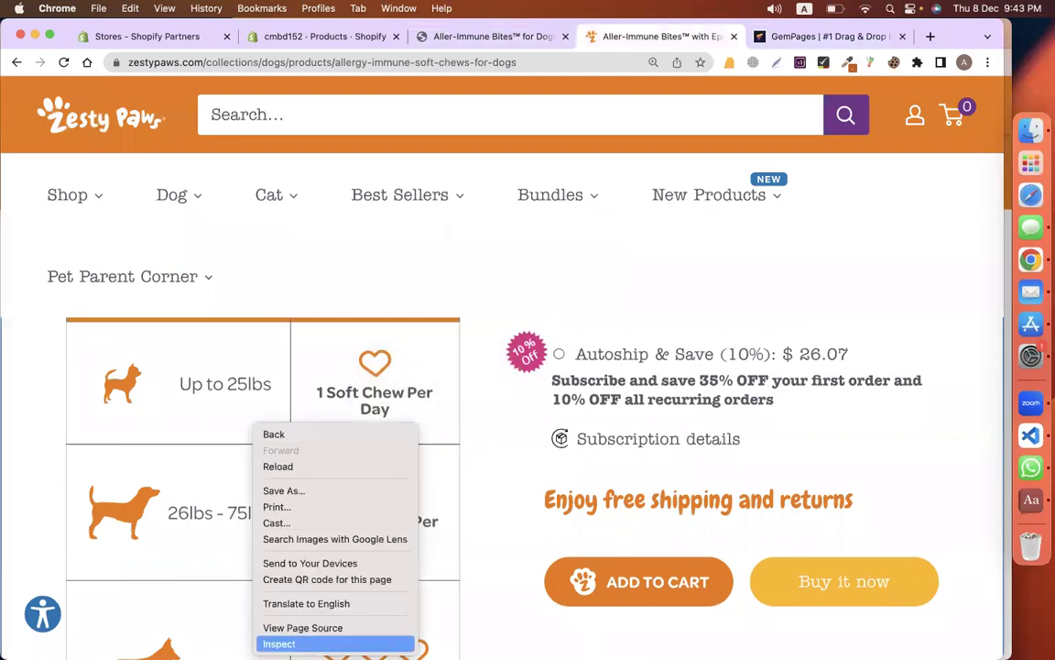
{"action": "left_click", "coordinate": [303, 643]}
{"action": "scroll", "coordinate": [260, 385], "scroll_direction": "down", "scroll_amount": 2}
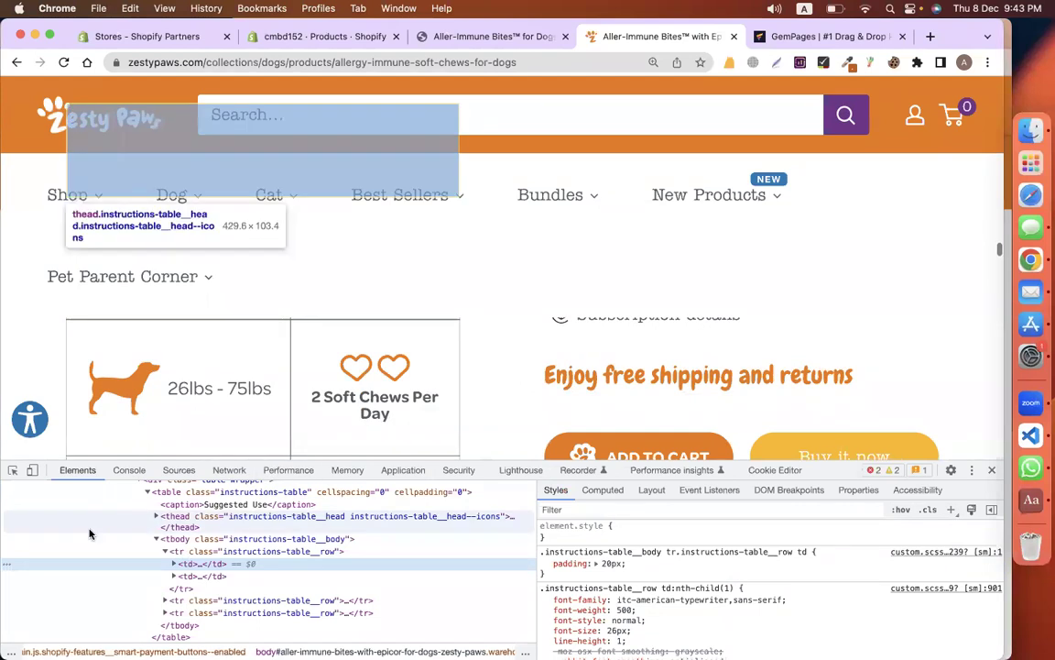
{"action": "left_click", "coordinate": [13, 469]}
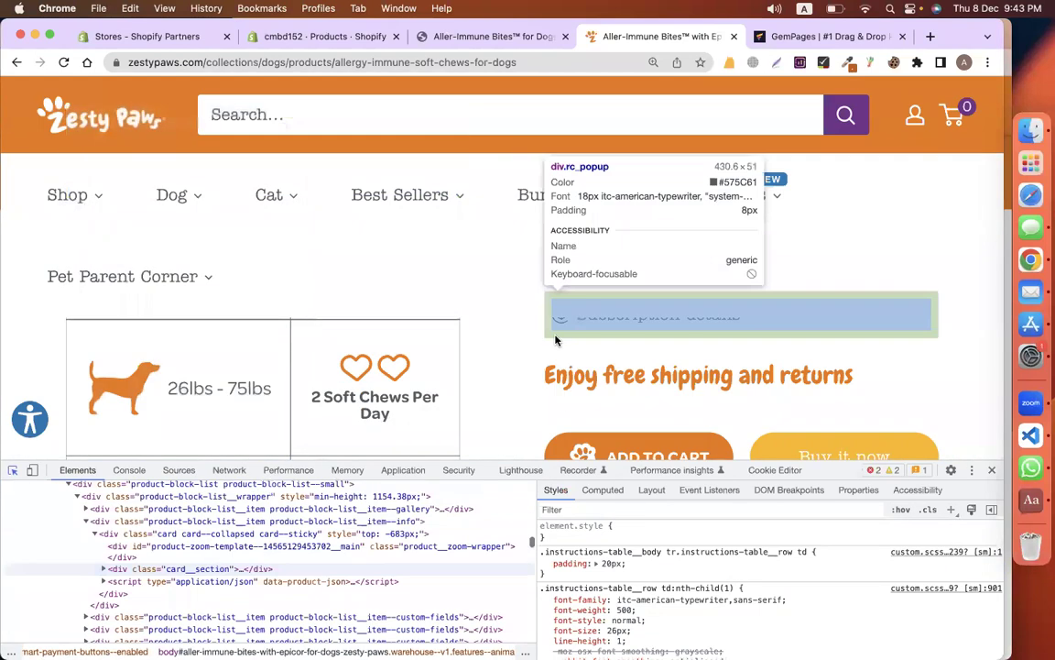
{"action": "left_click", "coordinate": [677, 314]}
{"action": "left_click", "coordinate": [991, 469]}
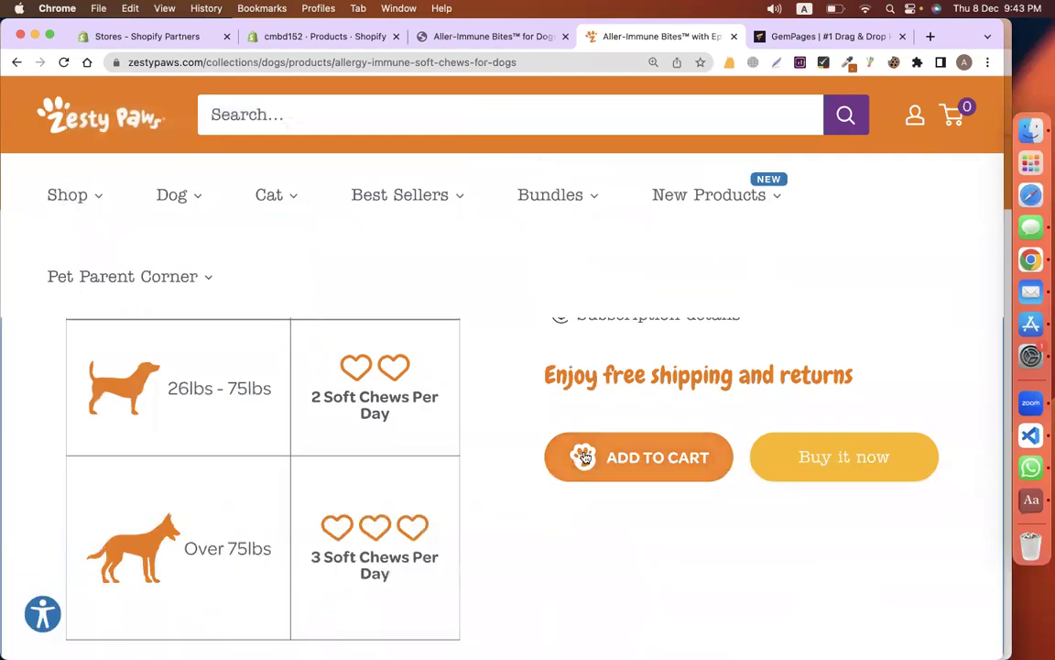
Zoom the Zesty Paws page out so the whole dosage table fits on screen.
{"action": "scroll", "coordinate": [503, 470], "scroll_direction": "up", "scroll_amount": 2}
{"action": "scroll", "coordinate": [503, 471], "scroll_direction": "up", "scroll_amount": 2}
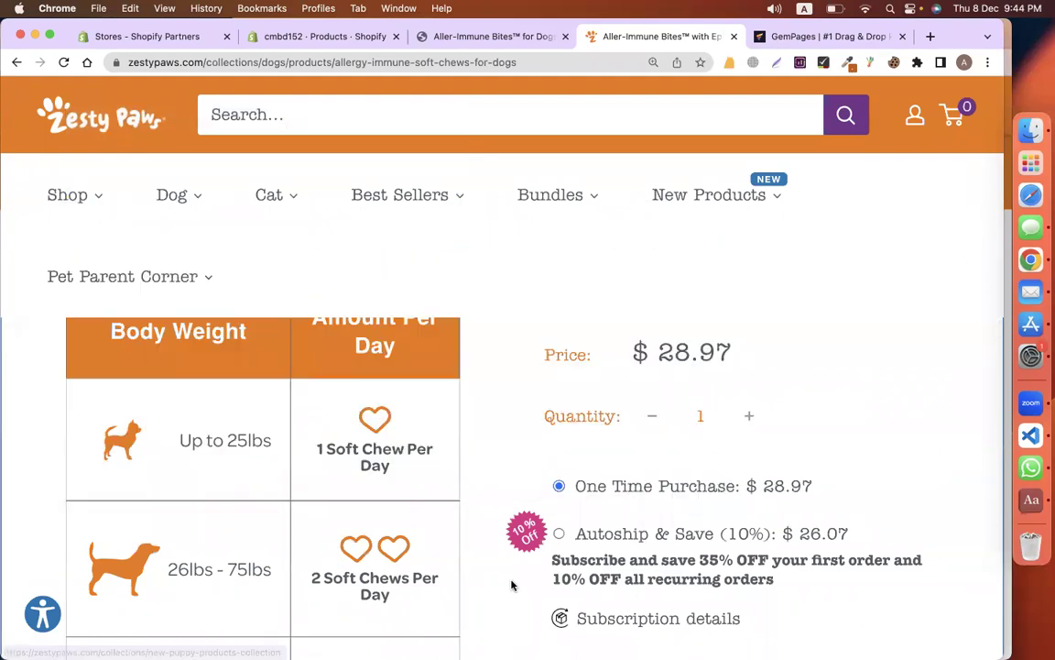
{"action": "scroll", "coordinate": [499, 574], "scroll_direction": "up", "scroll_amount": 1}
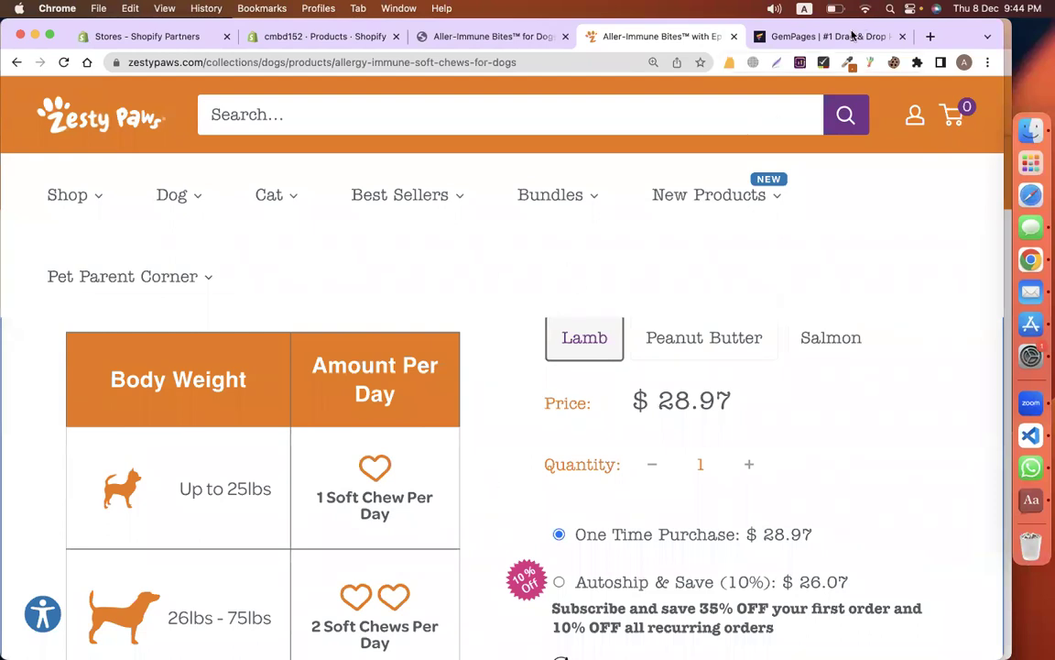
{"action": "scroll", "coordinate": [510, 447], "scroll_direction": "down", "scroll_amount": 2}
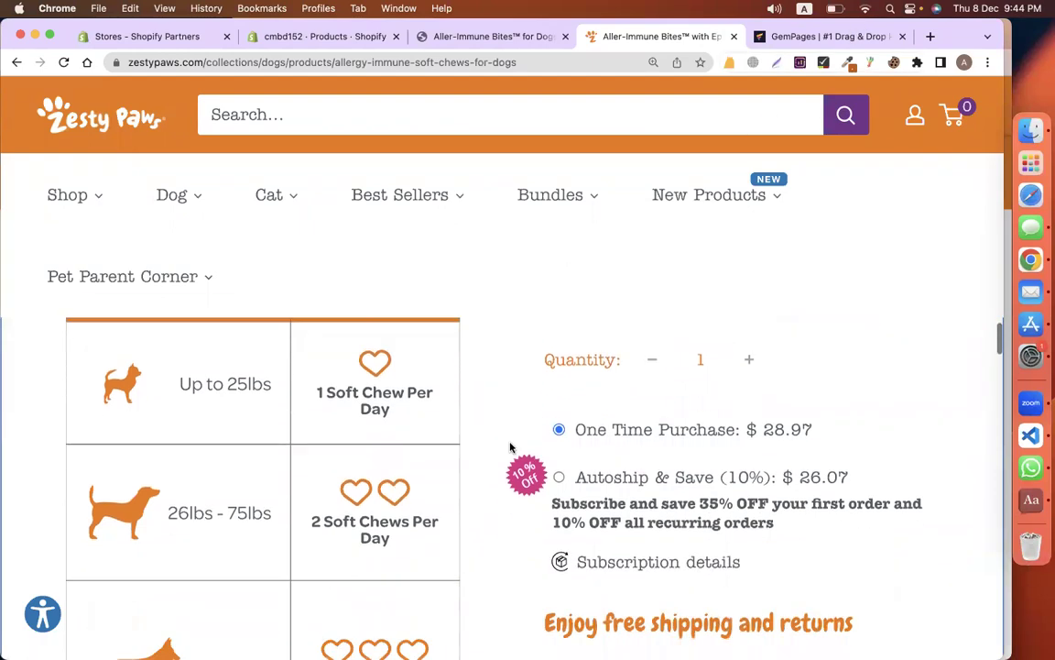
{"action": "scroll", "coordinate": [470, 458], "scroll_direction": "down", "scroll_amount": 2}
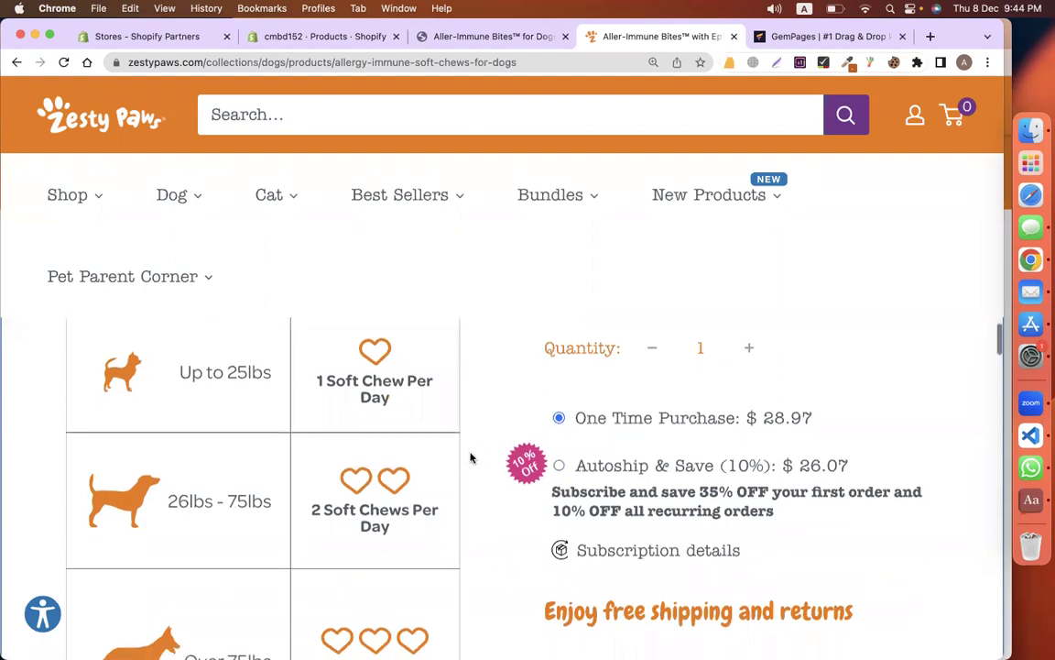
{"action": "scroll", "coordinate": [471, 458], "scroll_direction": "down", "scroll_amount": 1}
{"action": "scroll", "coordinate": [471, 458], "scroll_direction": "down", "scroll_amount": 3}
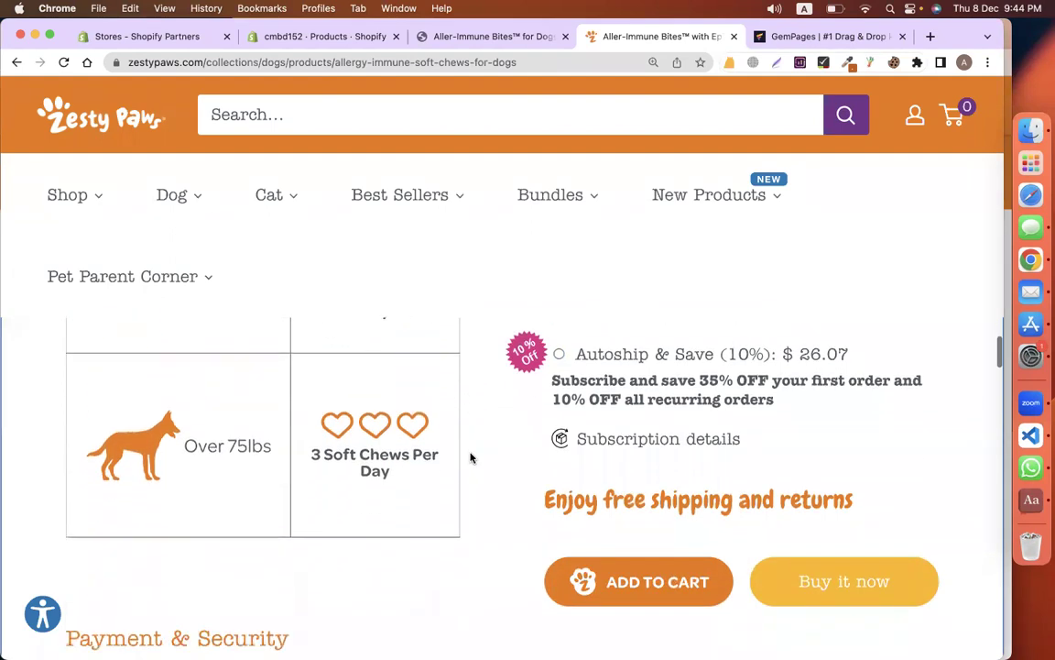
{"action": "scroll", "coordinate": [471, 458], "scroll_direction": "up", "scroll_amount": 2}
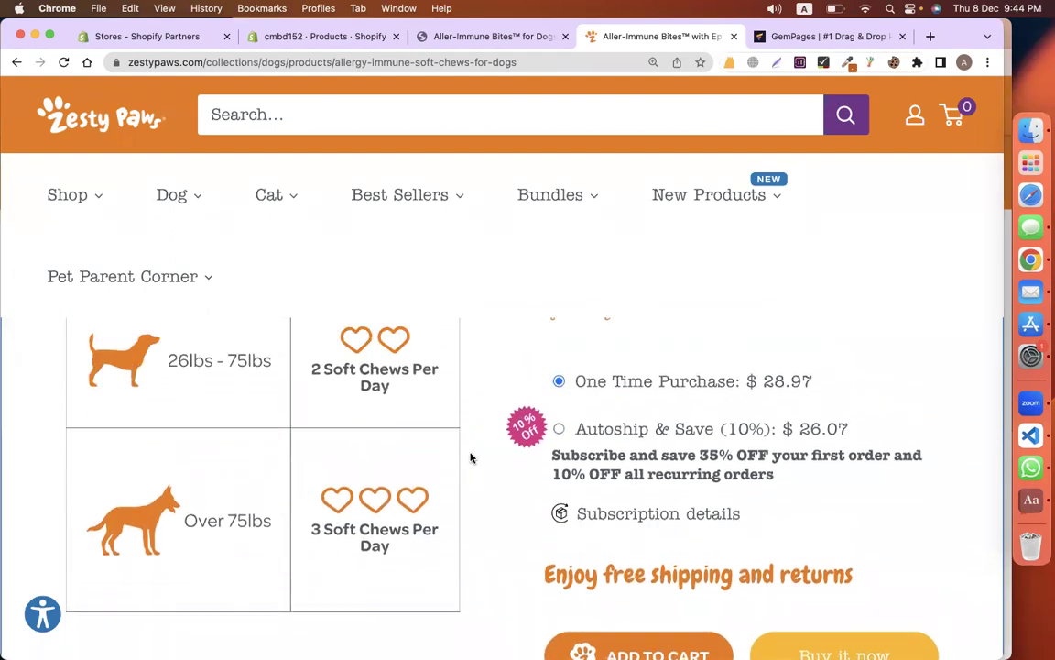
{"action": "key", "text": "super+minus"}
{"action": "scroll", "coordinate": [466, 471], "scroll_direction": "up", "scroll_amount": 1}
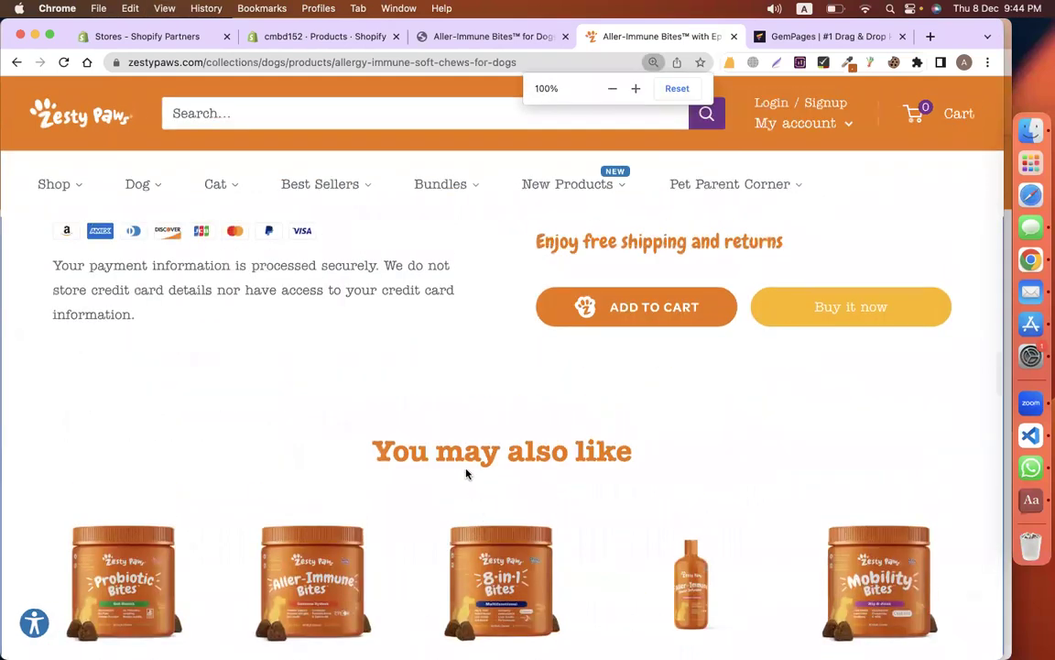
{"action": "scroll", "coordinate": [381, 376], "scroll_direction": "up", "scroll_amount": 1}
{"action": "scroll", "coordinate": [380, 379], "scroll_direction": "up", "scroll_amount": 5}
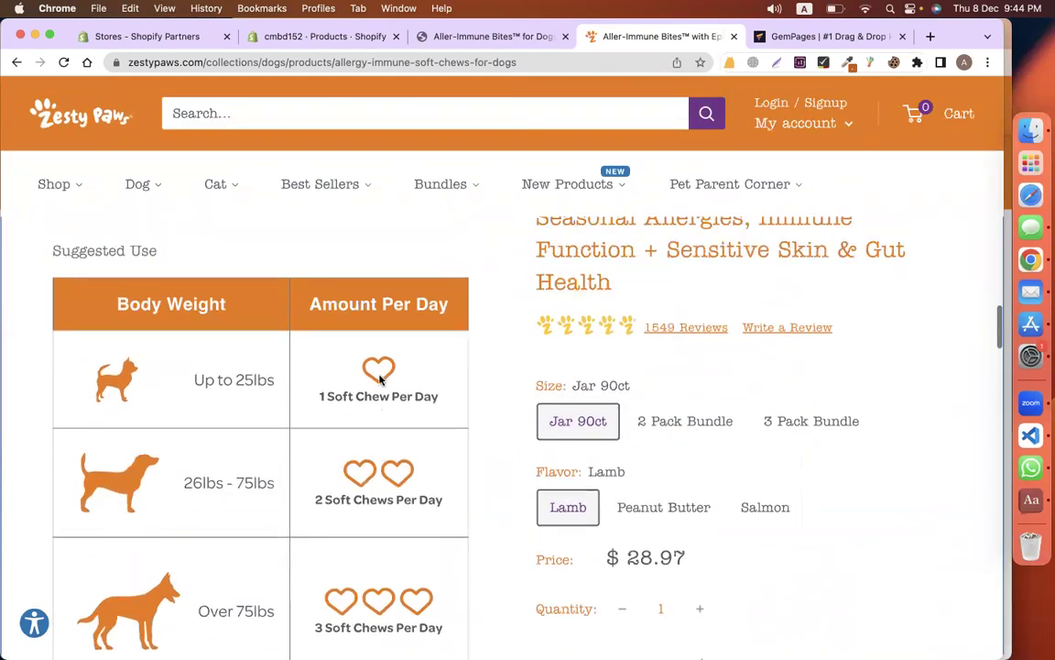
{"action": "scroll", "coordinate": [380, 379], "scroll_direction": "down", "scroll_amount": 1}
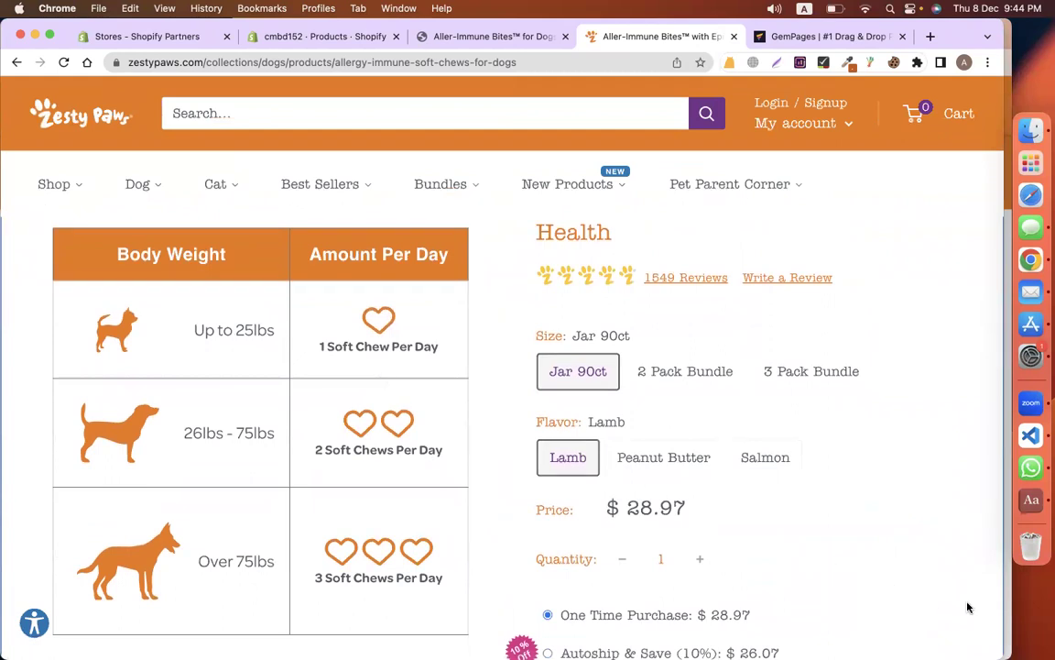
{"action": "scroll", "coordinate": [499, 493], "scroll_direction": "up", "scroll_amount": 2}
{"action": "scroll", "coordinate": [499, 493], "scroll_direction": "down", "scroll_amount": 2}
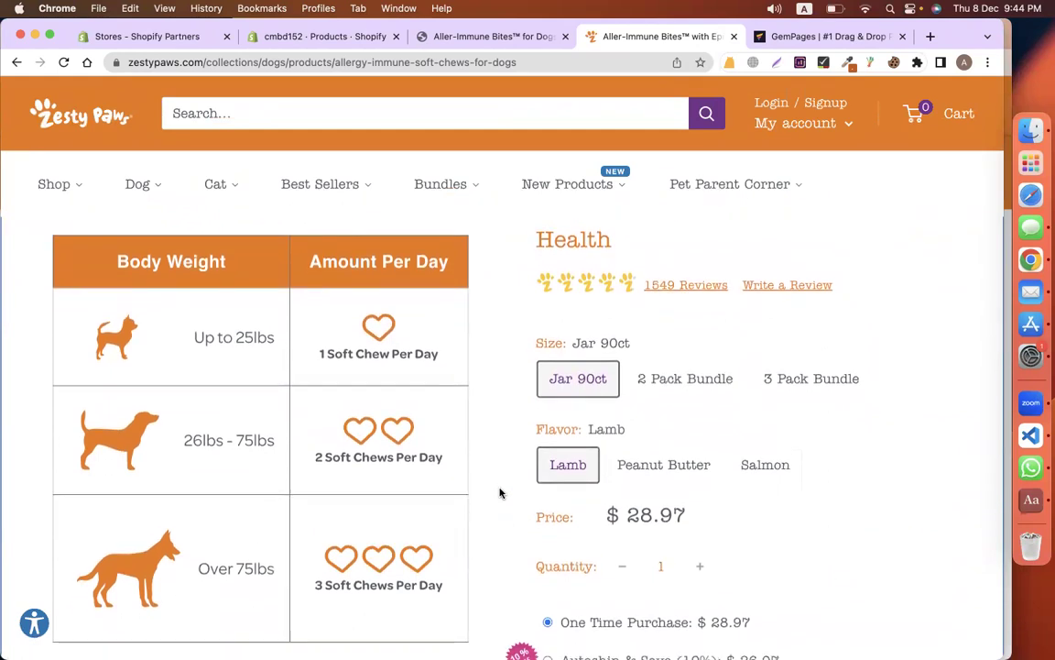
Capture an area screenshot of the Body Weight / Amount Per Day dosage table.
{"action": "key", "text": "super+shift+4"}
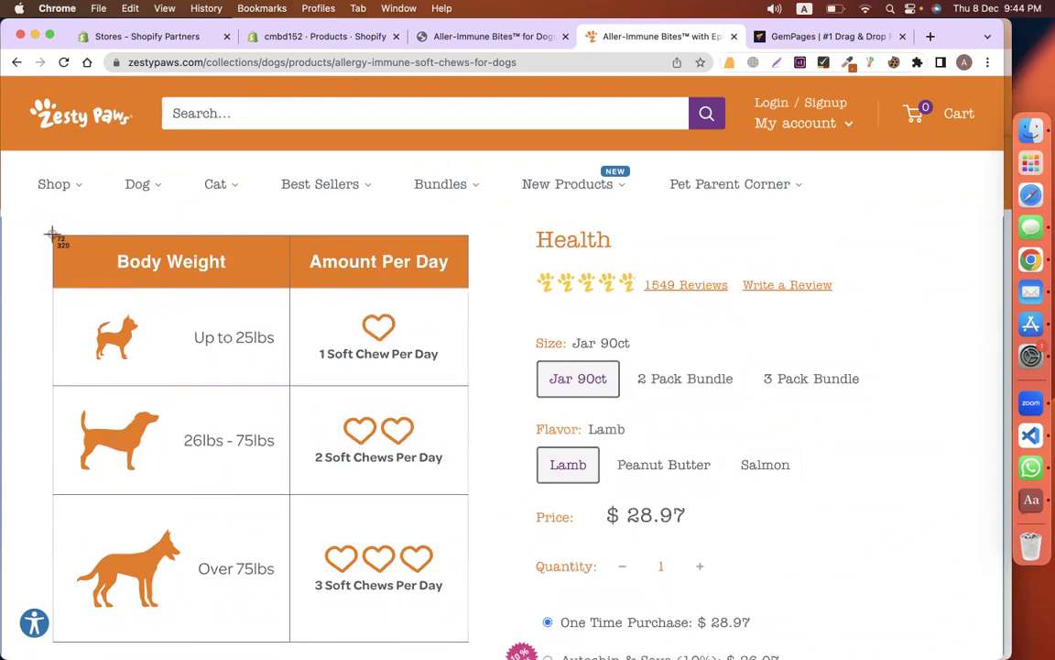
{"action": "left_click_drag", "start_coordinate": [50, 232], "coordinate": [470, 637]}
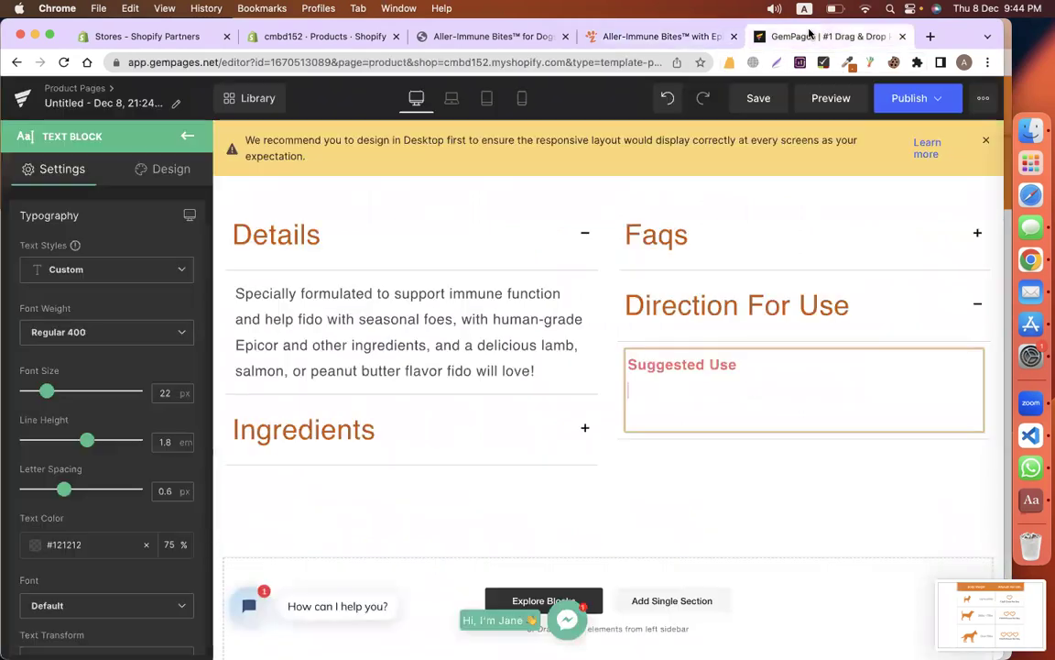
{"action": "left_click", "coordinate": [806, 35]}
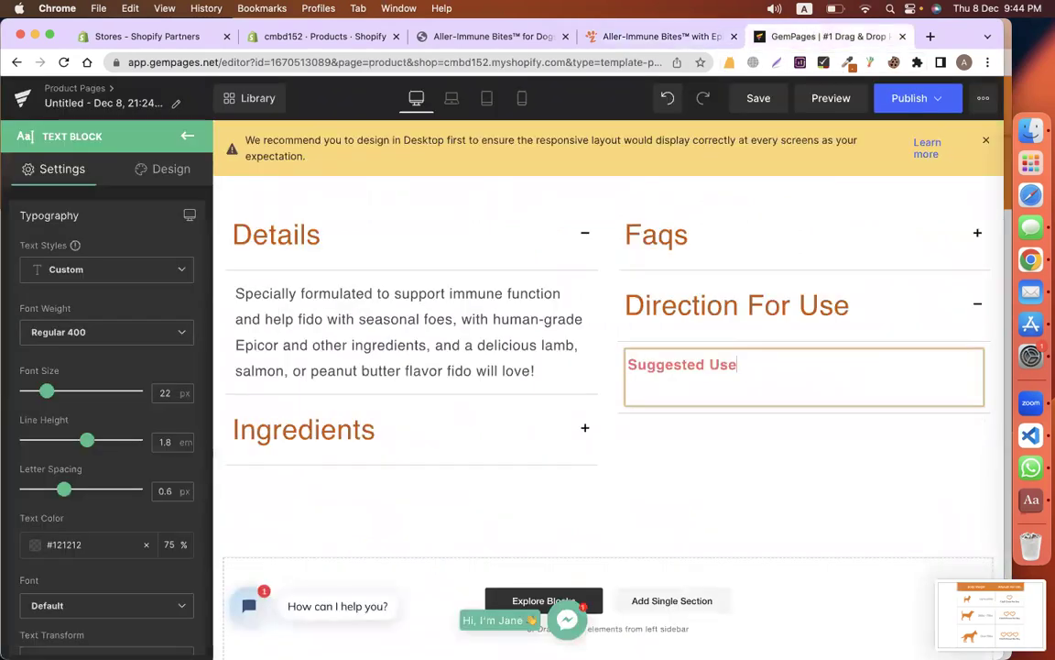
Delete the empty line below the Suggested Use text.
{"action": "left_click", "coordinate": [716, 452]}
{"action": "left_click", "coordinate": [699, 398]}
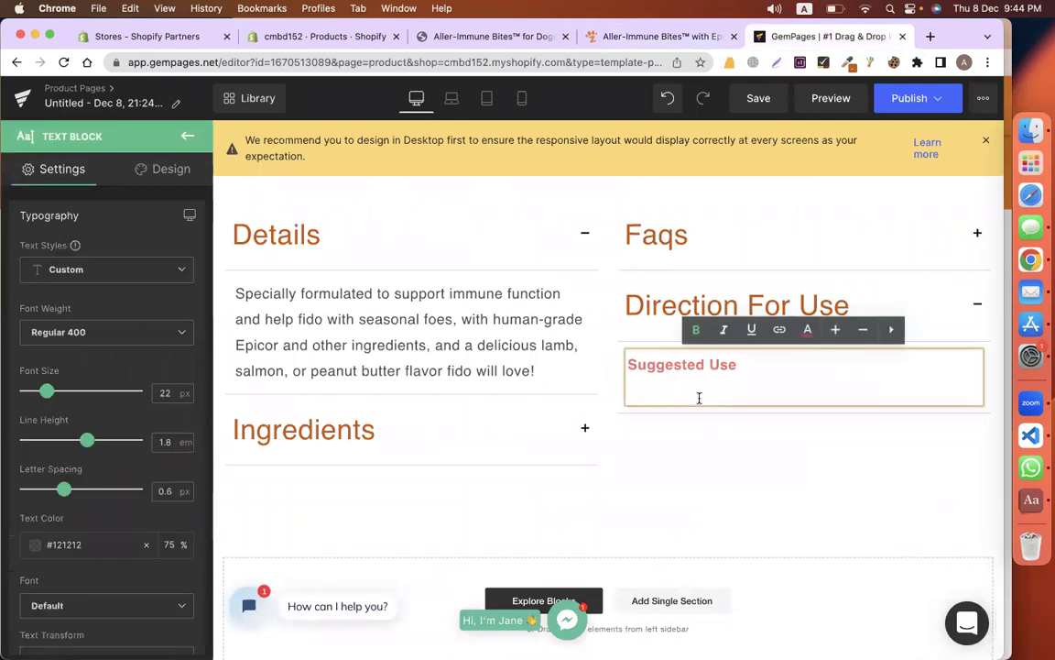
{"action": "key", "text": "BackSpace"}
{"action": "left_click", "coordinate": [735, 449]}
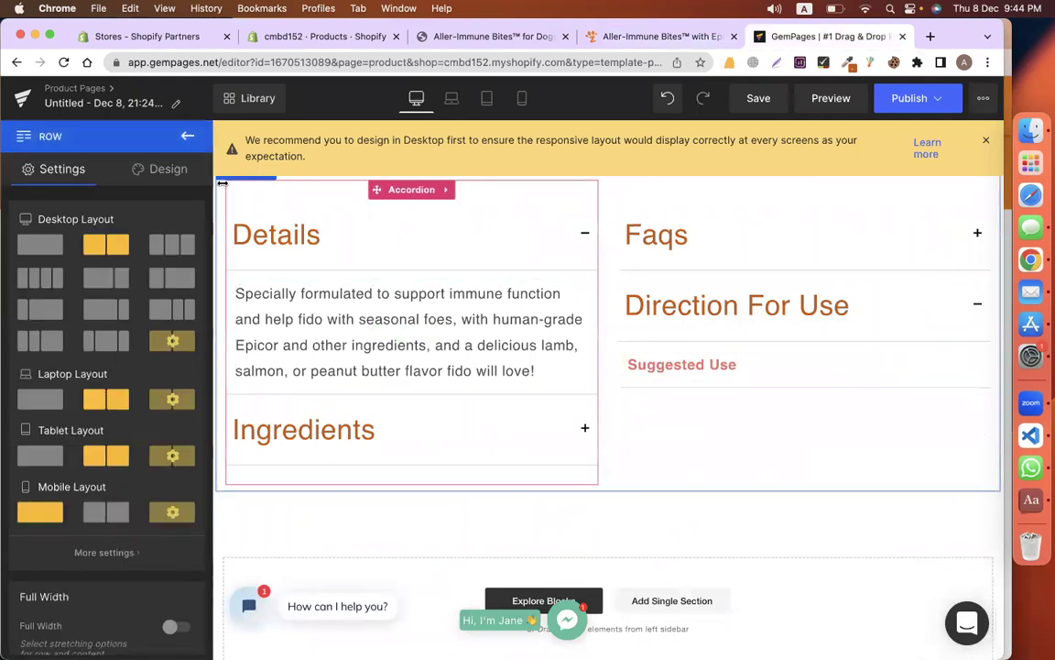
Search Elements for 'ima' and add an Image element under Suggested Use.
{"action": "left_click", "coordinate": [186, 136]}
{"action": "left_click", "coordinate": [71, 167]}
{"action": "key", "text": "BackSpace"}
{"action": "key", "text": "BackSpace"}
{"action": "key", "text": "BackSpace"}
{"action": "type", "text": "ima"}
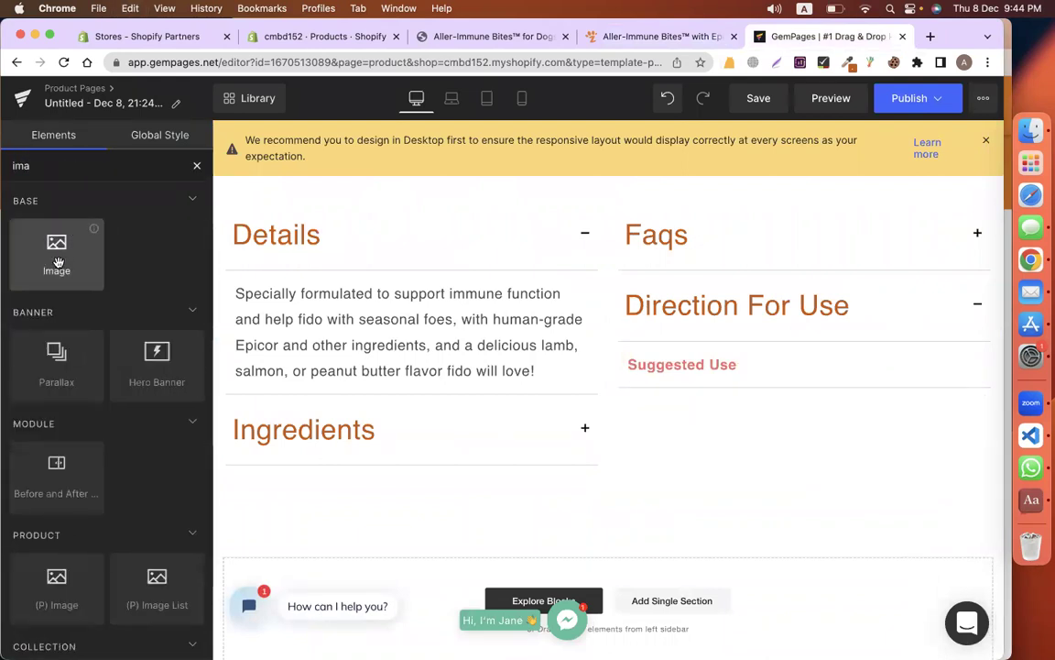
{"action": "left_click_drag", "start_coordinate": [55, 247], "coordinate": [684, 380]}
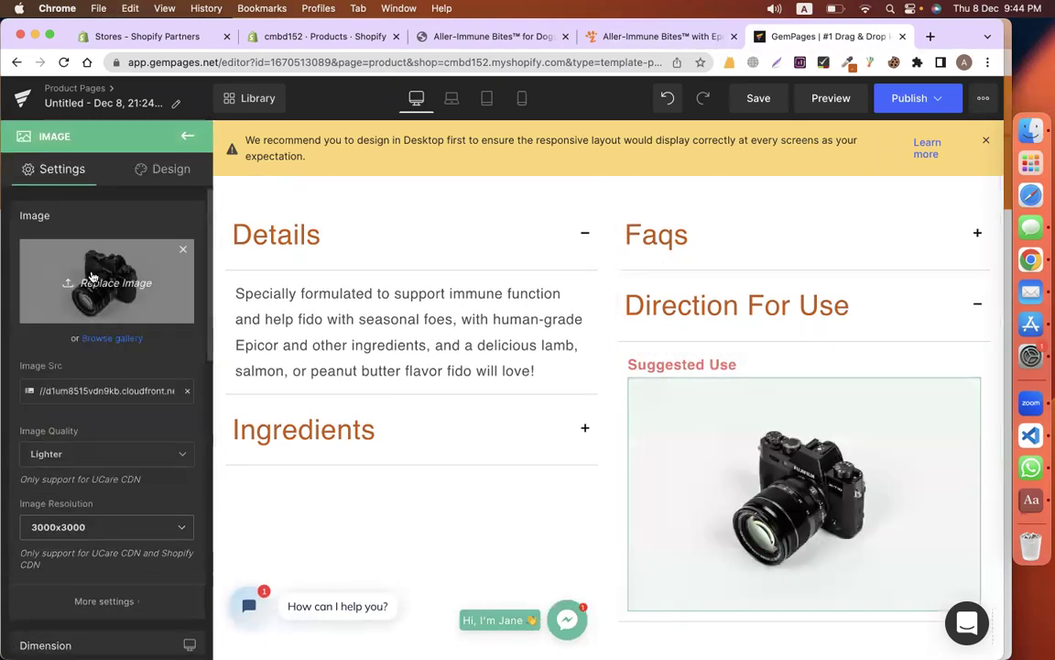
Replace the image with the newest dosage-table screenshot from the Desktop.
{"action": "left_click", "coordinate": [92, 276]}
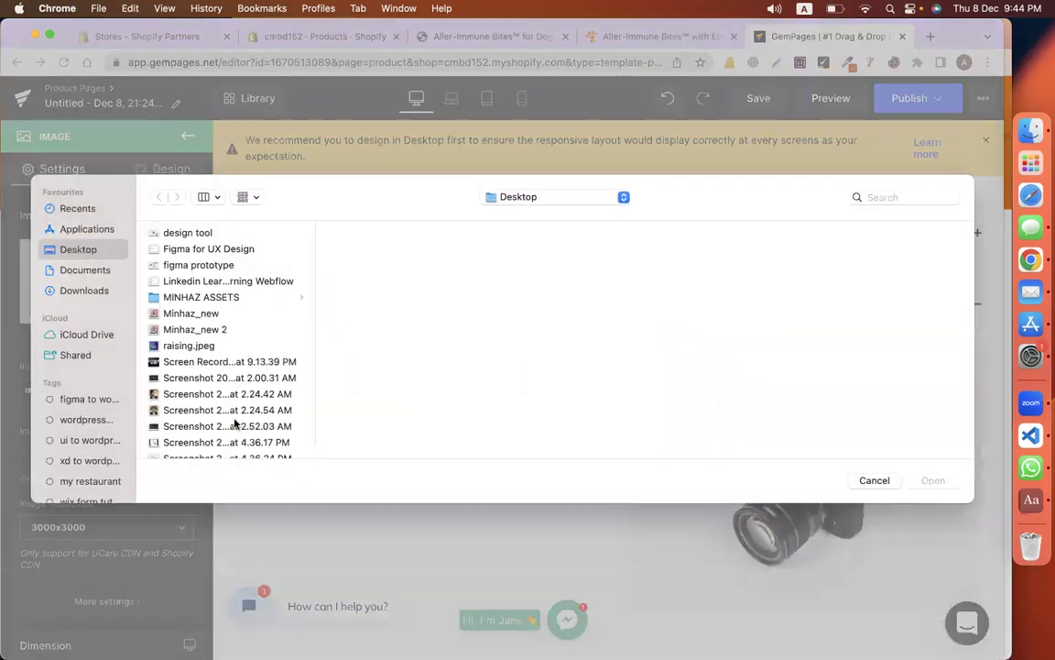
{"action": "scroll", "coordinate": [235, 423], "scroll_direction": "down", "scroll_amount": 10}
{"action": "left_click", "coordinate": [195, 417]}
{"action": "left_click", "coordinate": [200, 442]}
{"action": "double_click", "coordinate": [200, 441]}
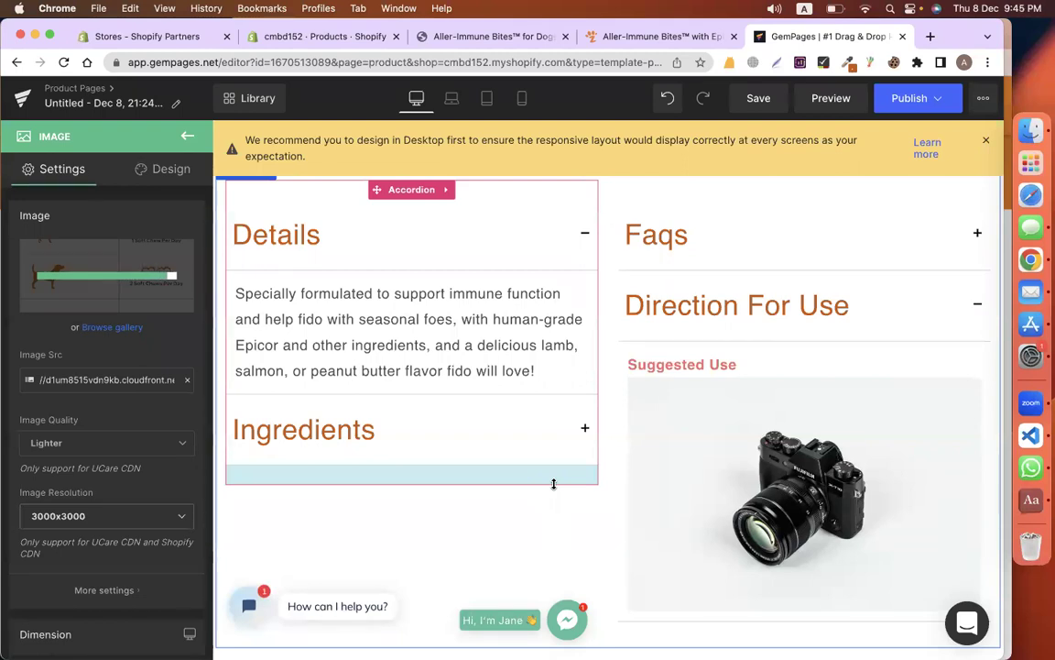
Collapse the Direction For Use tab and dismiss the desktop design recommendation banner.
{"action": "scroll", "coordinate": [553, 484], "scroll_direction": "down", "scroll_amount": 5}
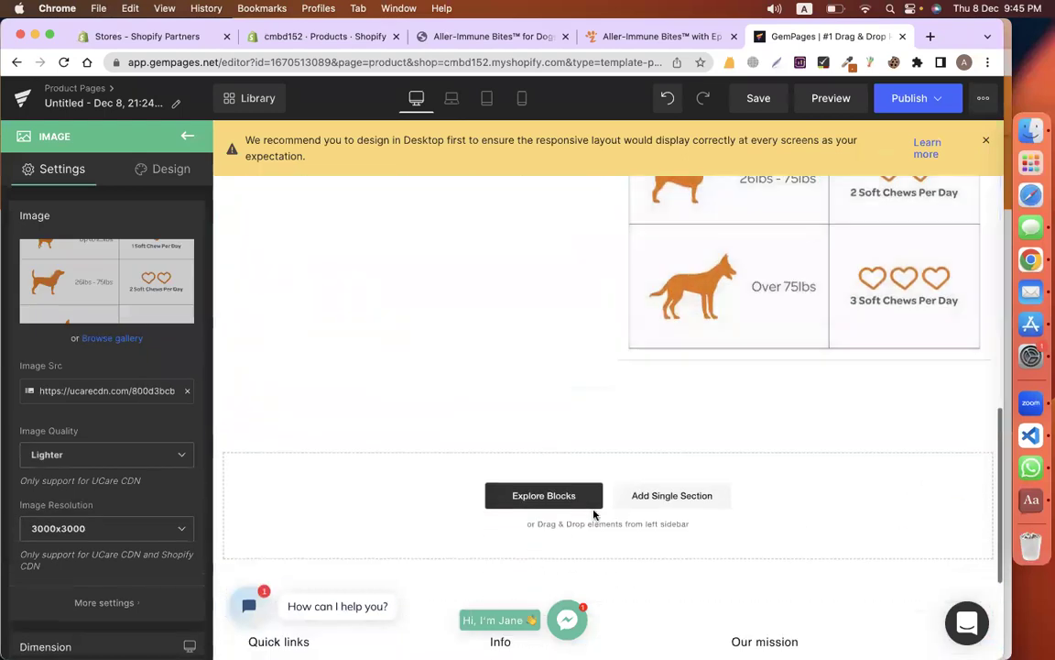
{"action": "scroll", "coordinate": [594, 502], "scroll_direction": "up", "scroll_amount": 10}
{"action": "scroll", "coordinate": [610, 451], "scroll_direction": "down", "scroll_amount": 4}
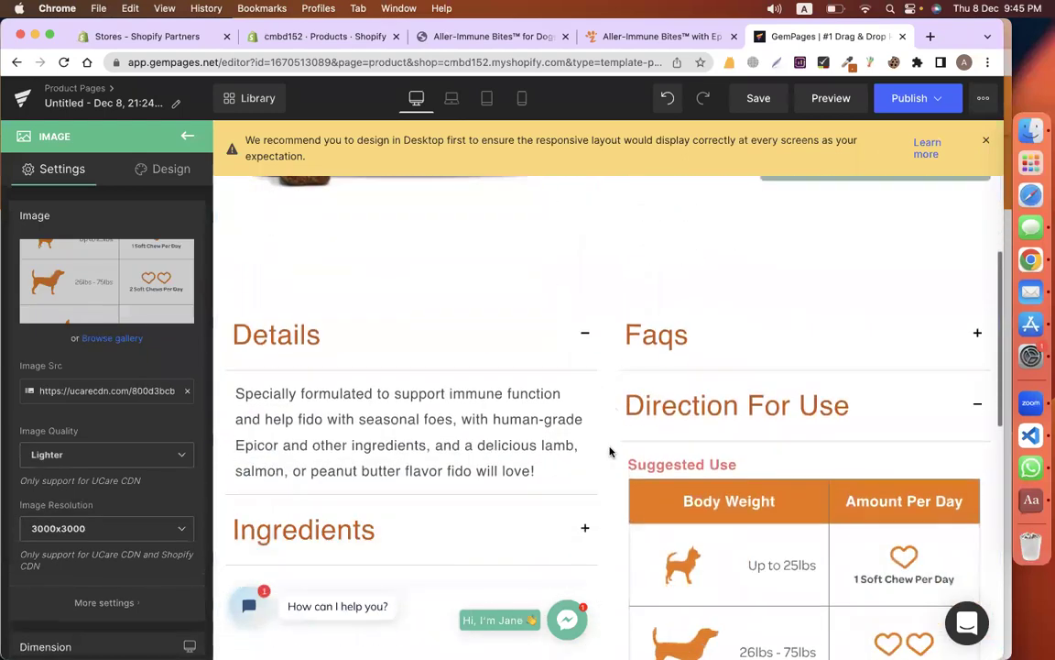
{"action": "left_click", "coordinate": [974, 406]}
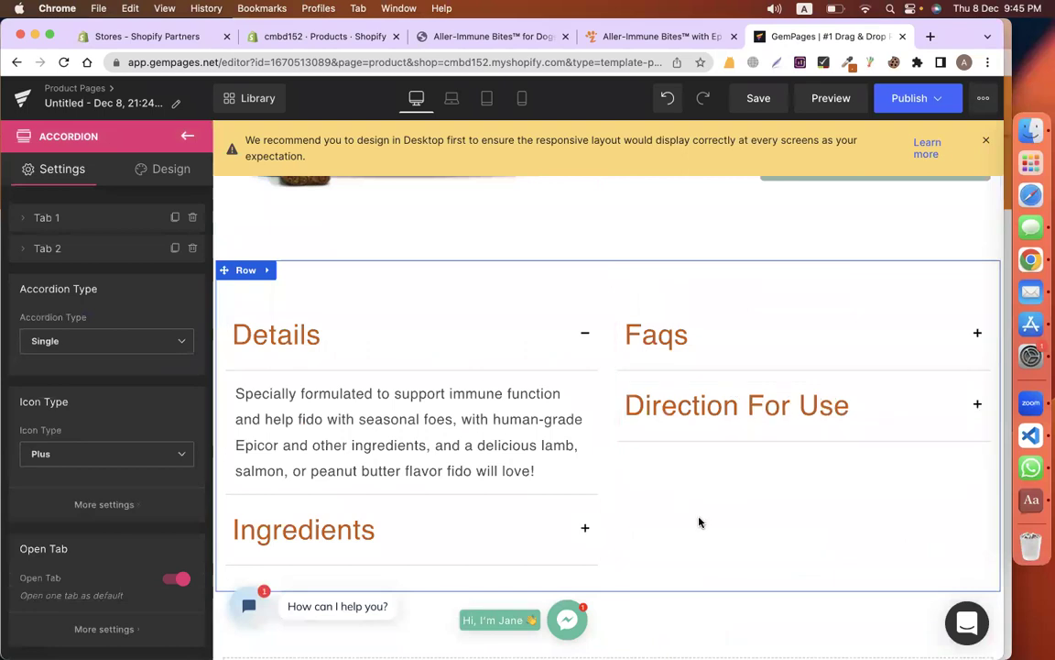
{"action": "scroll", "coordinate": [696, 512], "scroll_direction": "up", "scroll_amount": 6}
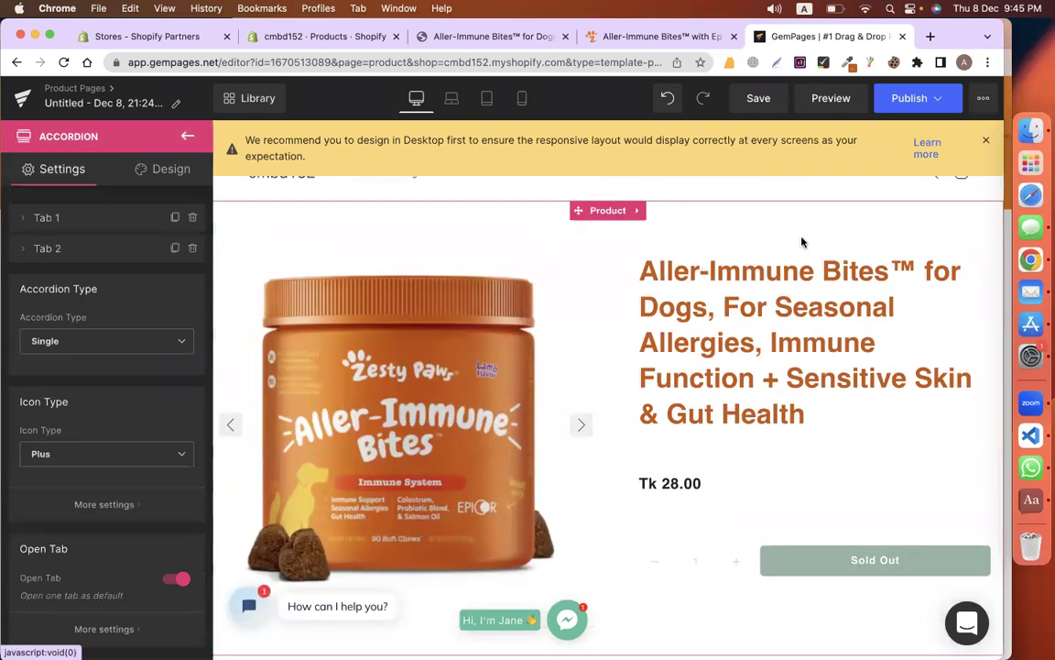
{"action": "left_click", "coordinate": [986, 145]}
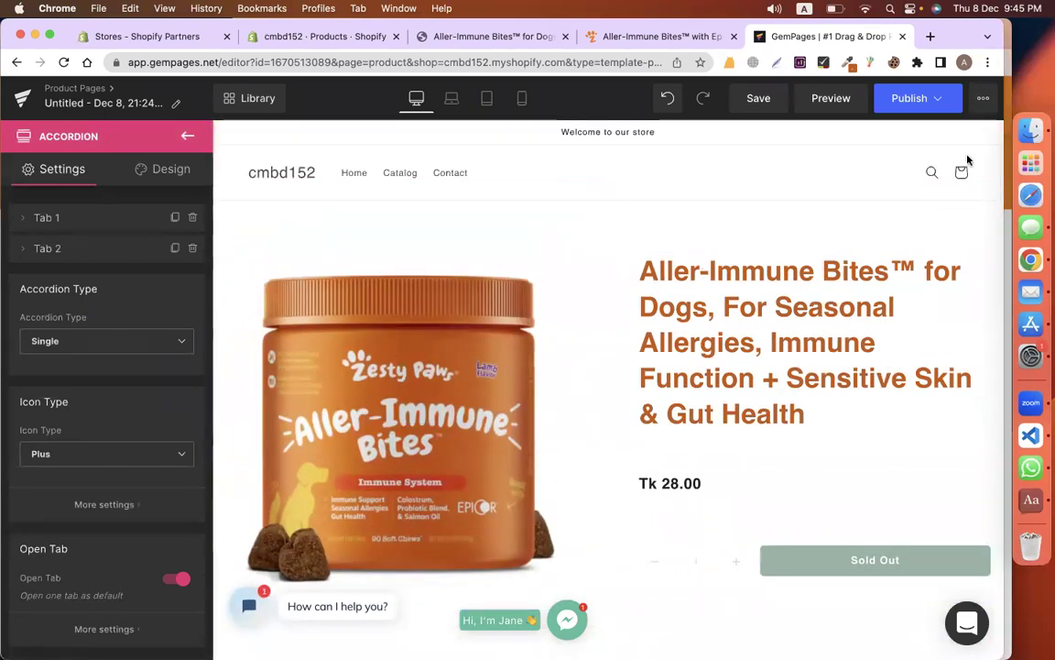
{"action": "scroll", "coordinate": [532, 294], "scroll_direction": "down", "scroll_amount": 7}
{"action": "scroll", "coordinate": [532, 297], "scroll_direction": "up", "scroll_amount": 4}
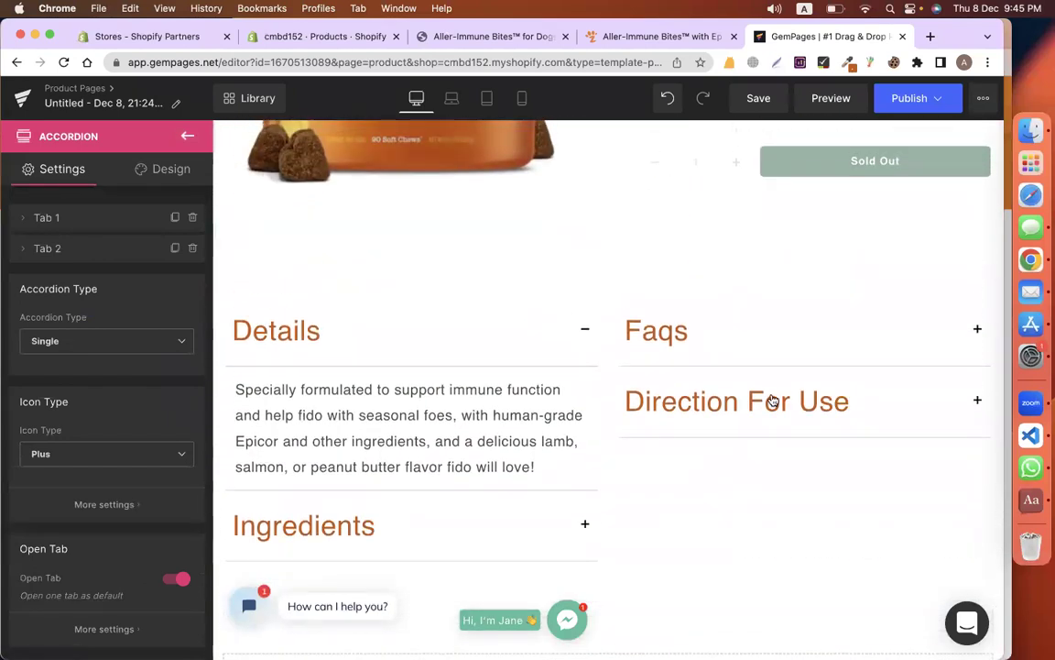
Collapse the Details accordion tab and select the template name in the publish settings.
{"action": "left_click", "coordinate": [584, 330]}
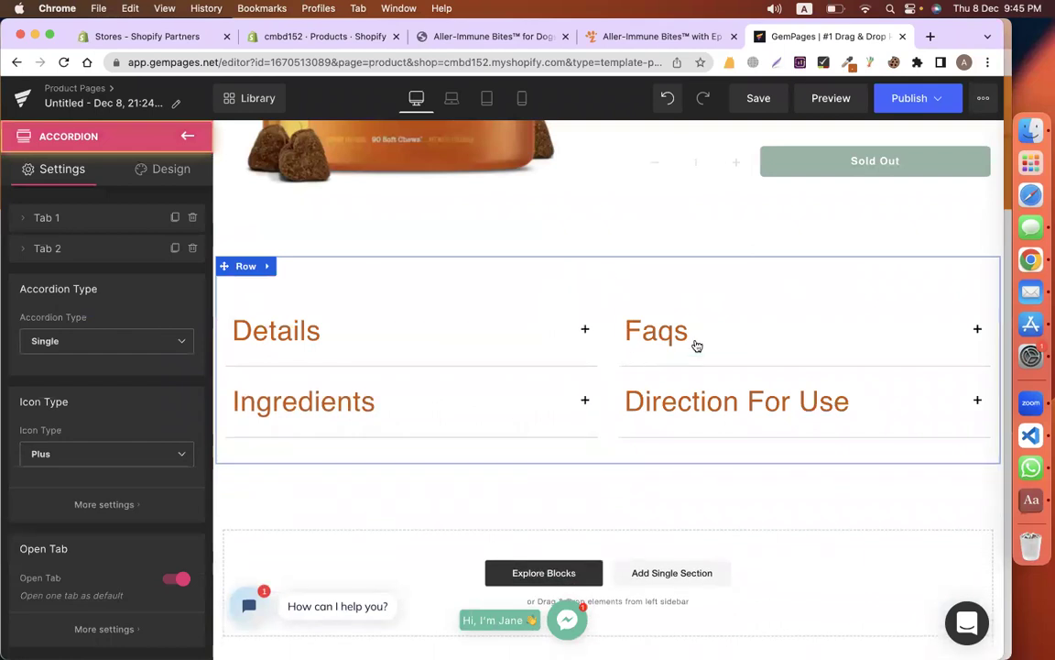
{"action": "scroll", "coordinate": [696, 345], "scroll_direction": "up", "scroll_amount": 5}
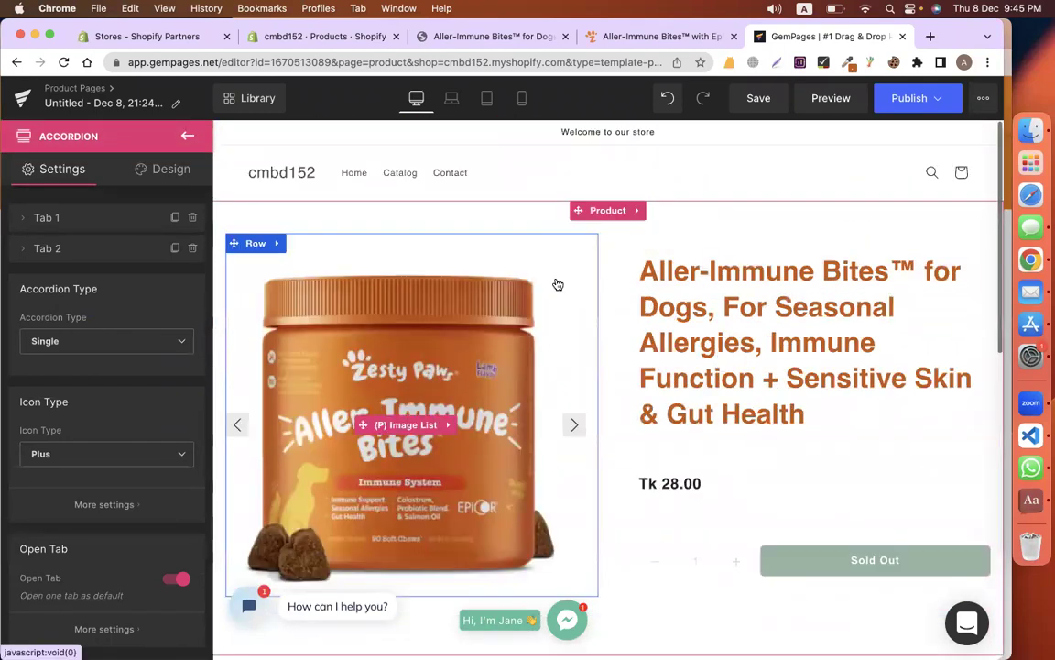
{"action": "left_click", "coordinate": [910, 101]}
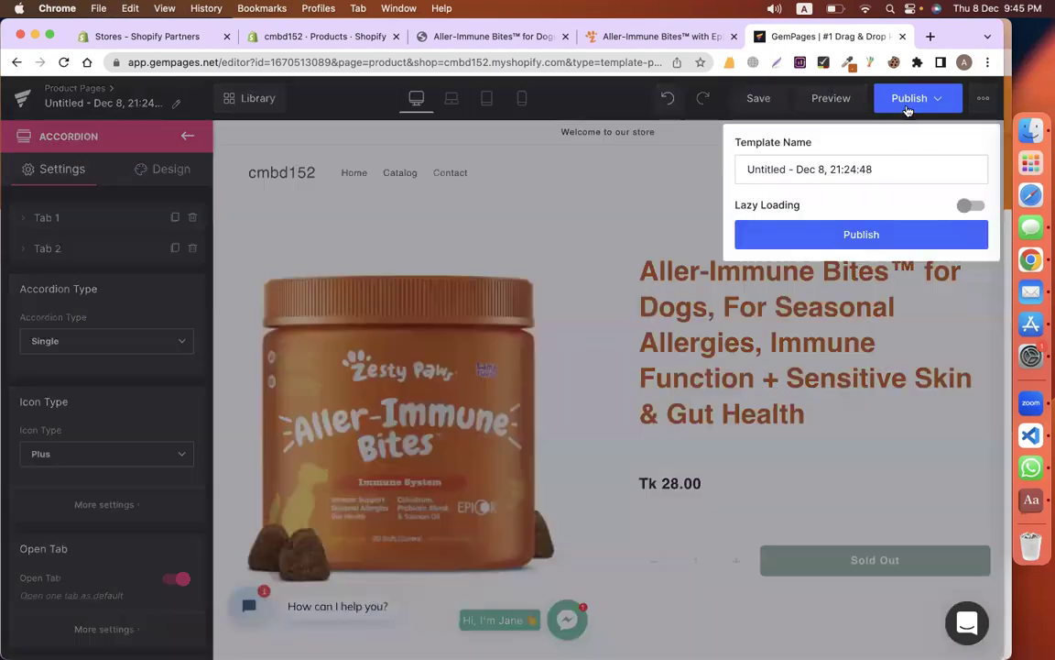
{"action": "triple_click", "coordinate": [843, 174]}
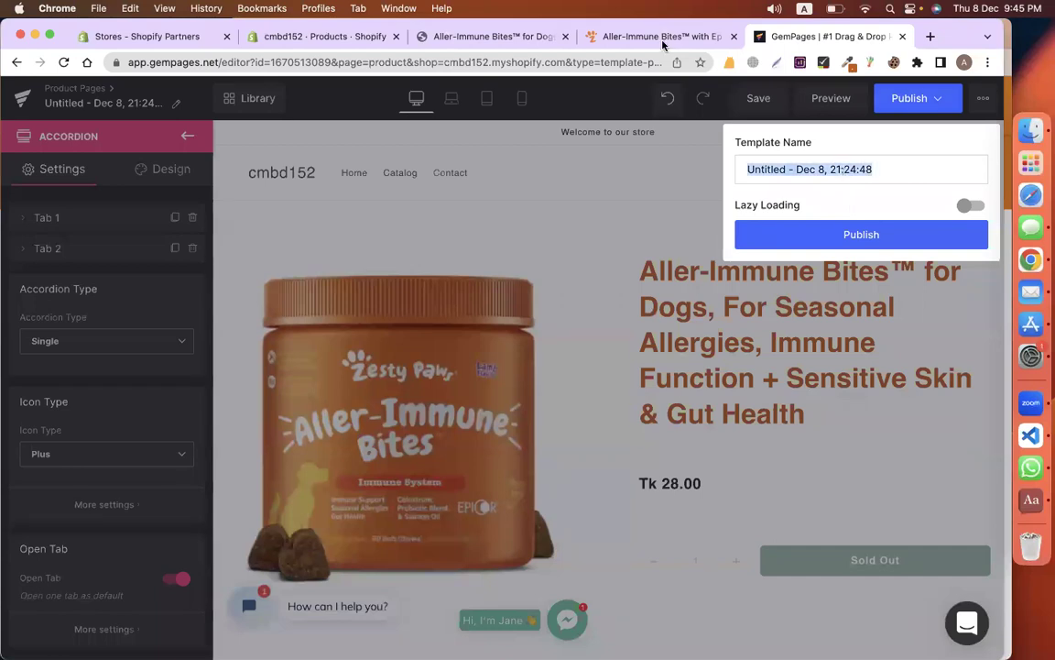
{"action": "left_click", "coordinate": [656, 36]}
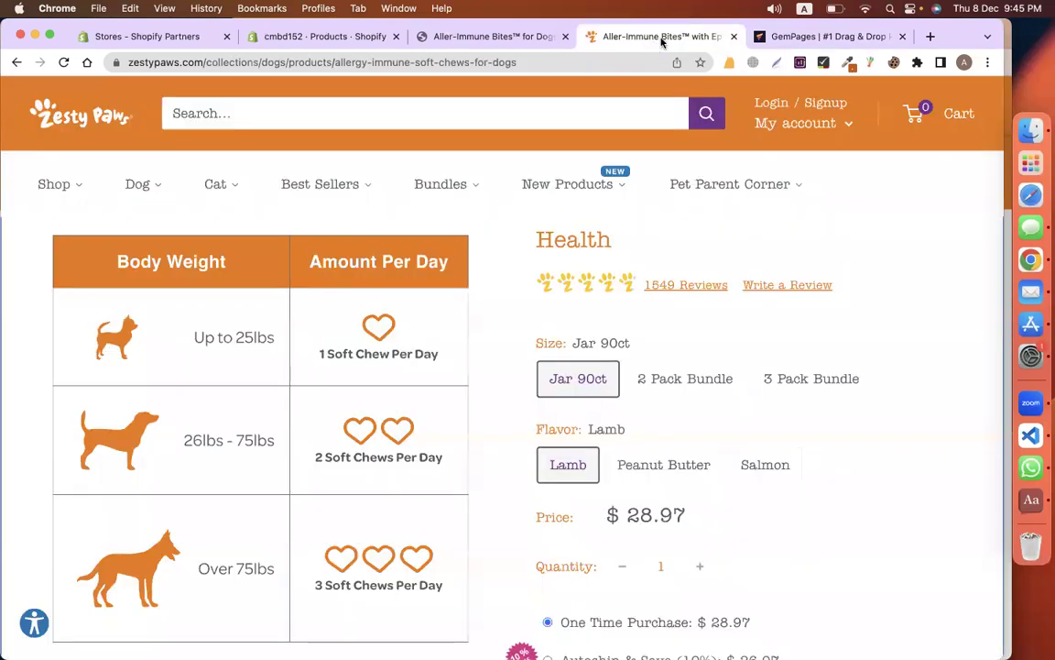
Join the CMBD_OFFICE Wi-Fi network by entering the network password.
{"action": "left_click", "coordinate": [865, 10]}
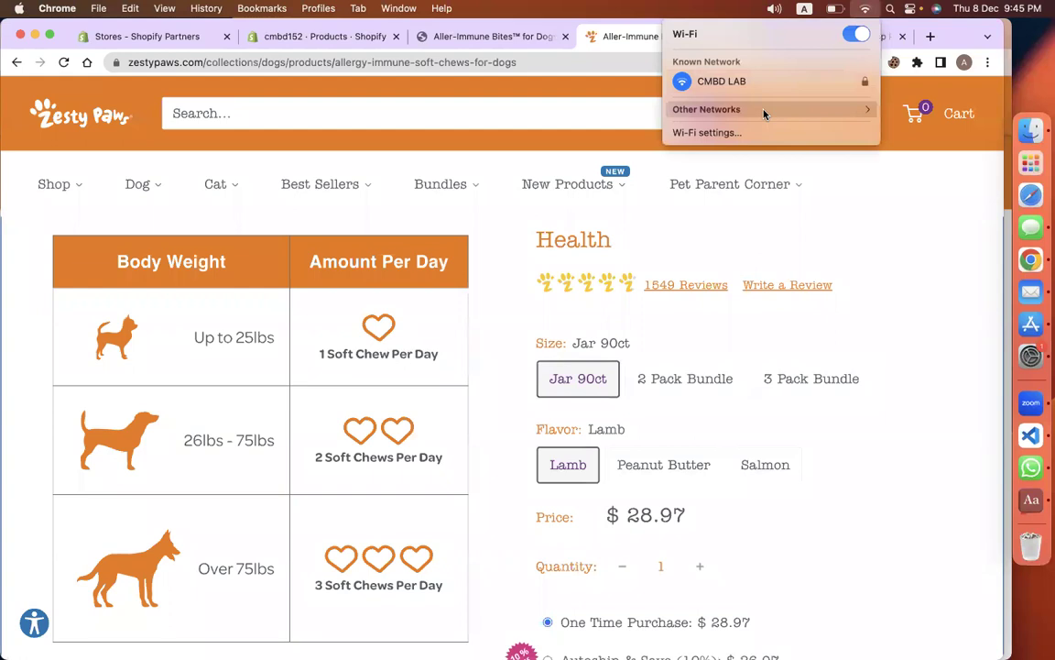
{"action": "left_click", "coordinate": [765, 112]}
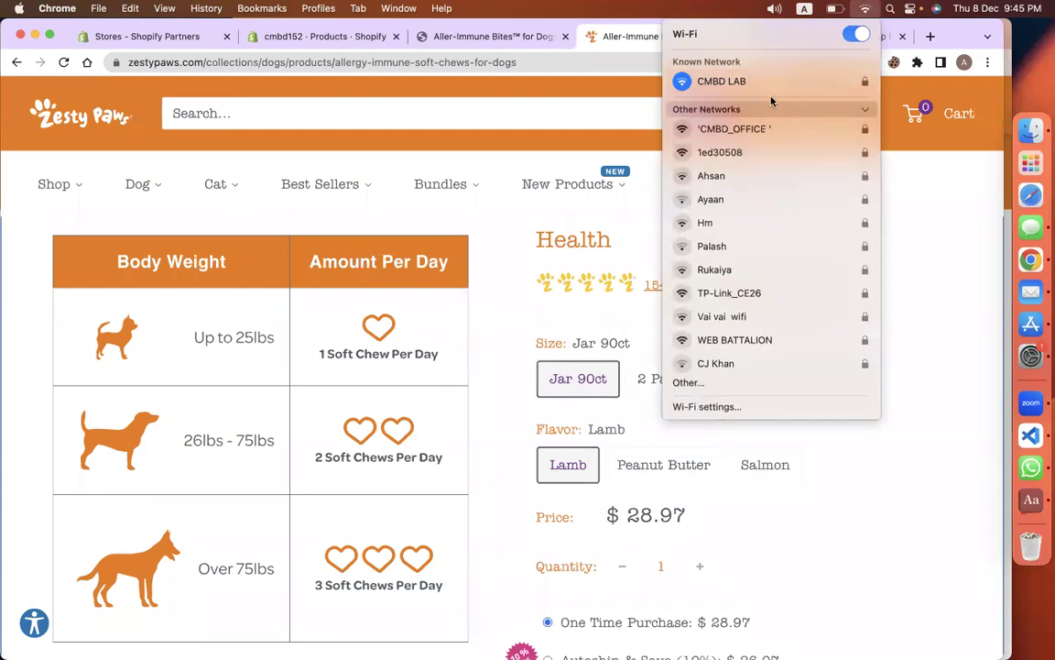
{"action": "left_click", "coordinate": [734, 129]}
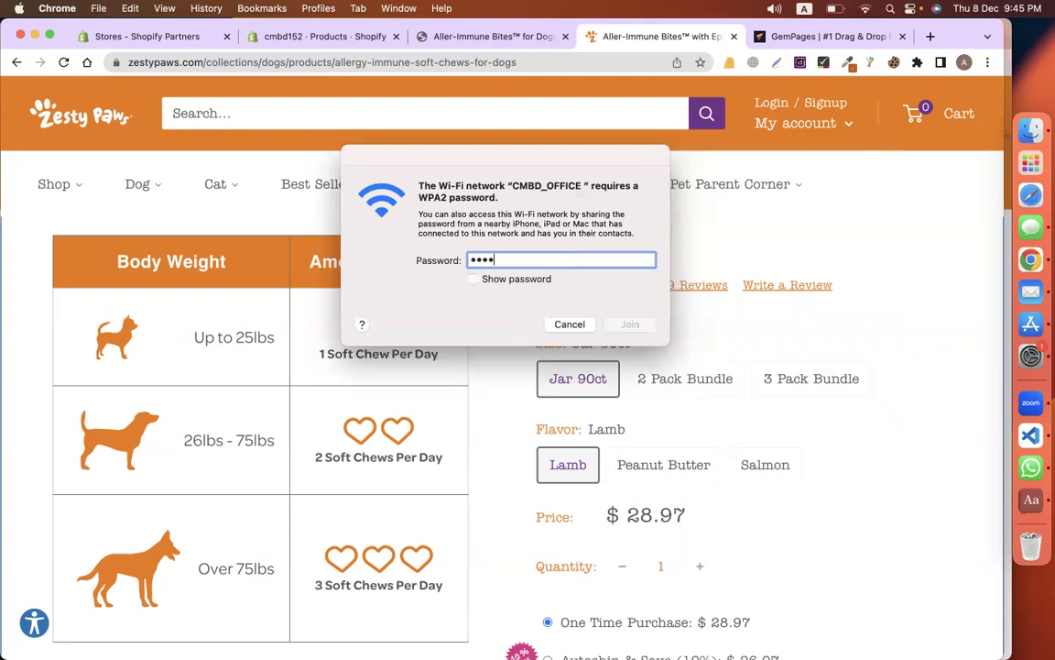
{"action": "type", "text": "••••••••••"}
{"action": "key", "text": "Return"}
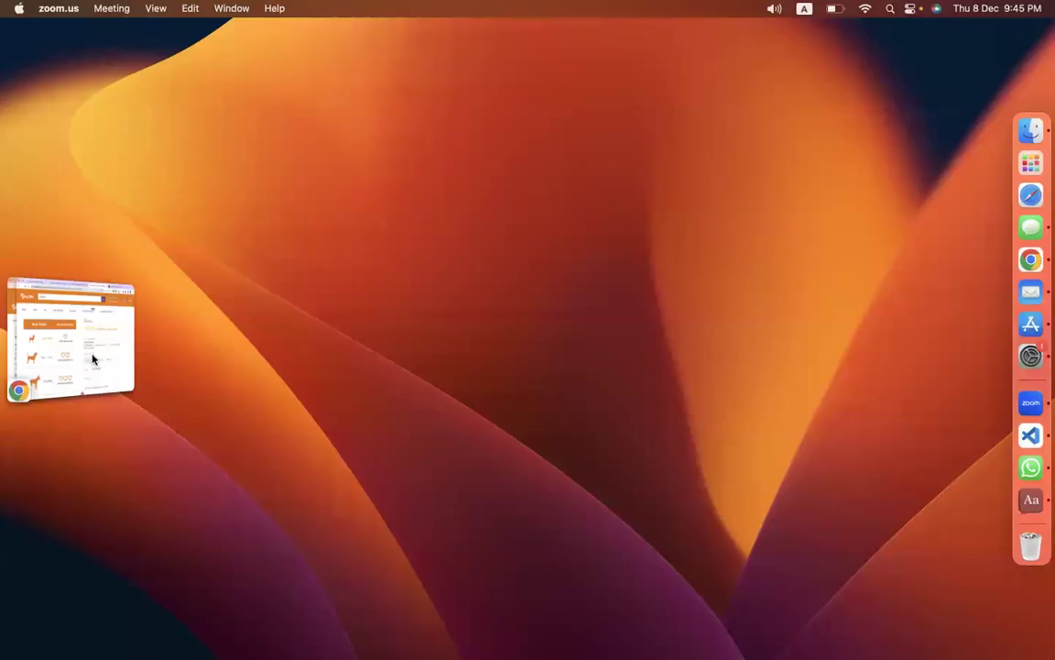
Go back to the GemPages editor and close the Publish popup.
{"action": "left_click", "coordinate": [92, 359]}
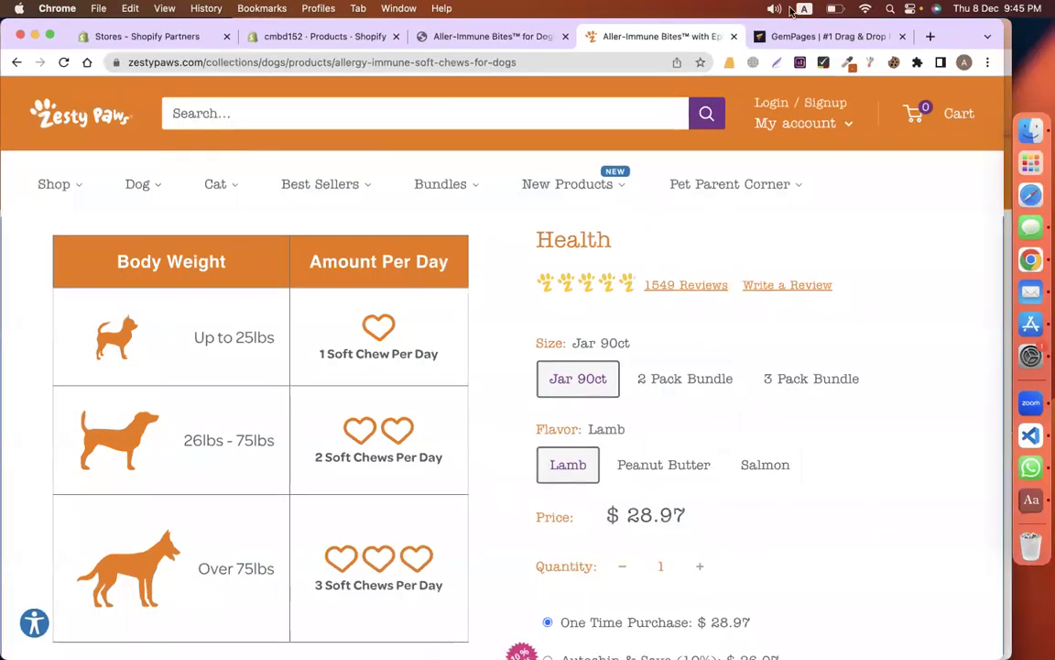
{"action": "left_click", "coordinate": [779, 37]}
{"action": "left_click", "coordinate": [663, 241]}
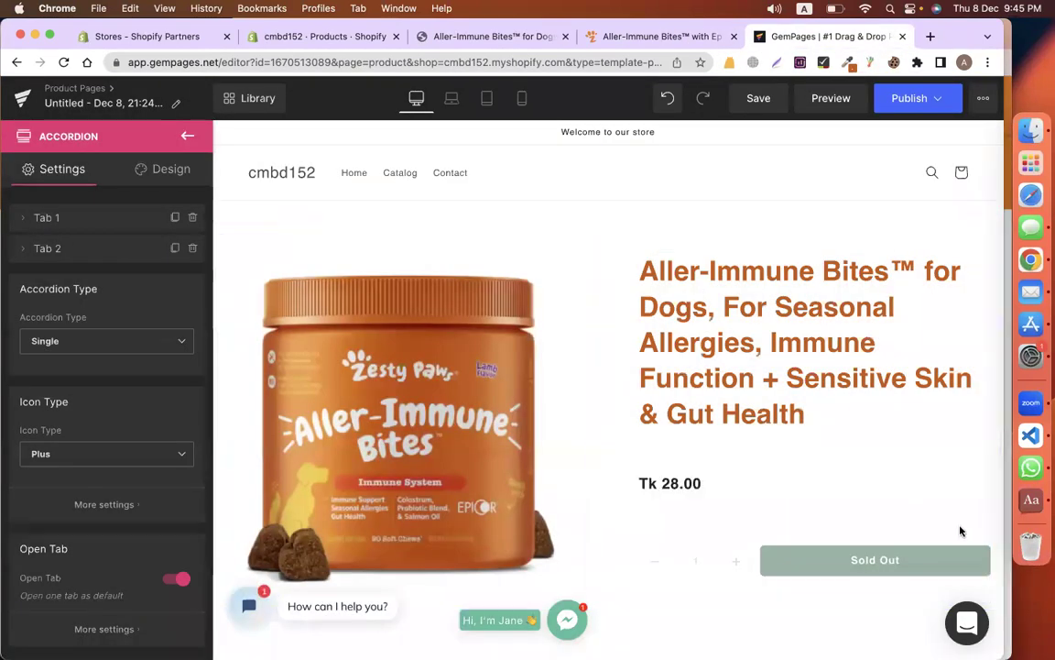
Expand the Ingredients accordion tab to check its text.
{"action": "scroll", "coordinate": [749, 513], "scroll_direction": "down", "scroll_amount": 6}
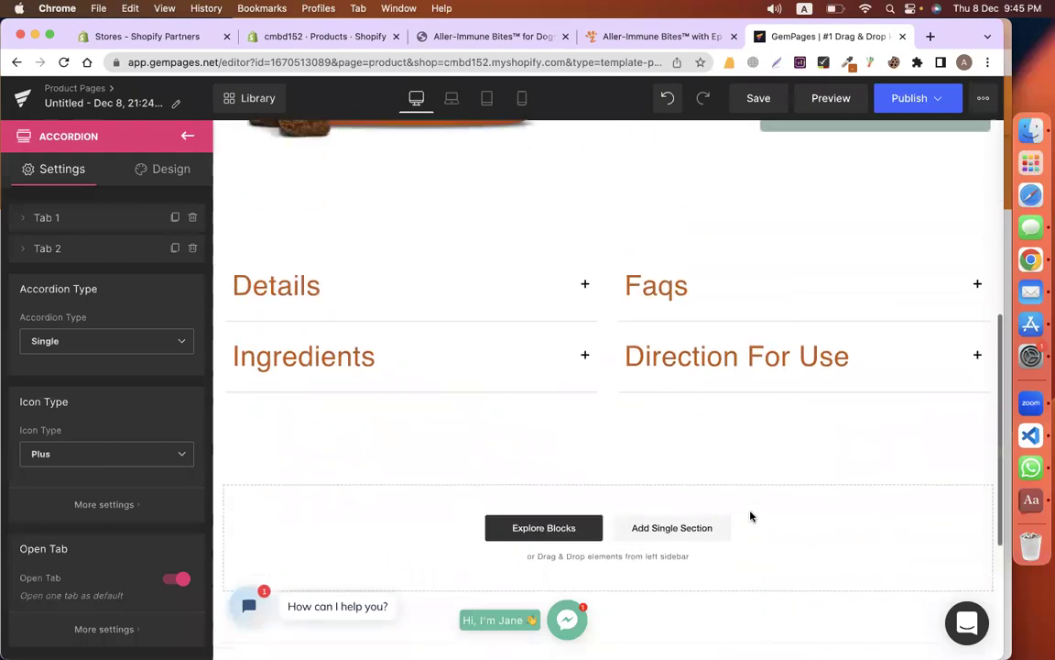
{"action": "scroll", "coordinate": [497, 404], "scroll_direction": "up", "scroll_amount": 5}
{"action": "scroll", "coordinate": [497, 404], "scroll_direction": "up", "scroll_amount": 2}
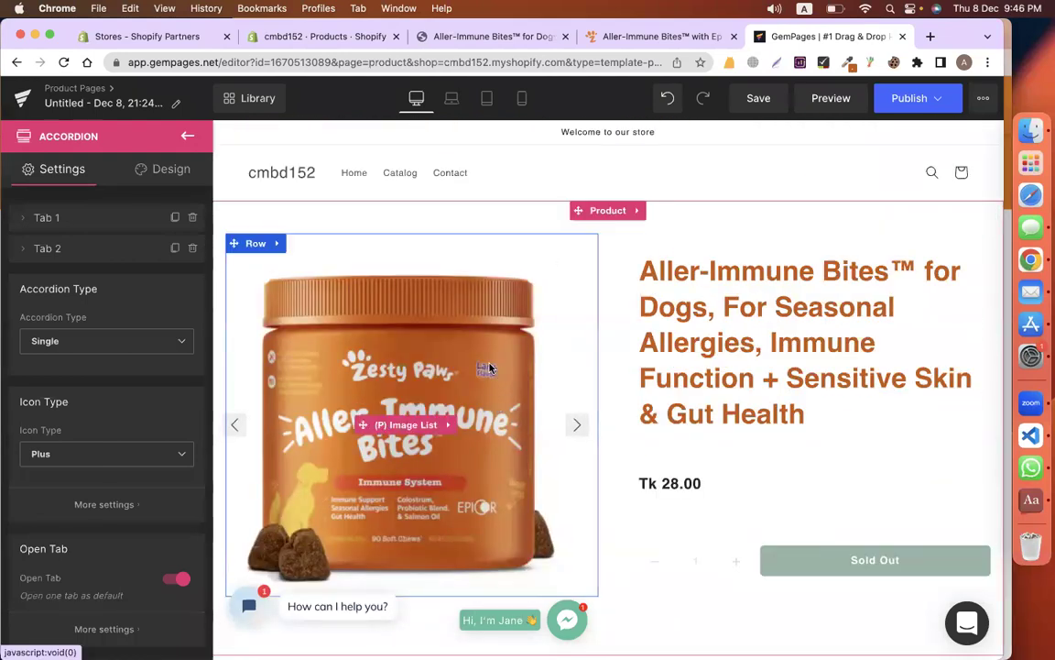
{"action": "scroll", "coordinate": [737, 400], "scroll_direction": "down", "scroll_amount": 3}
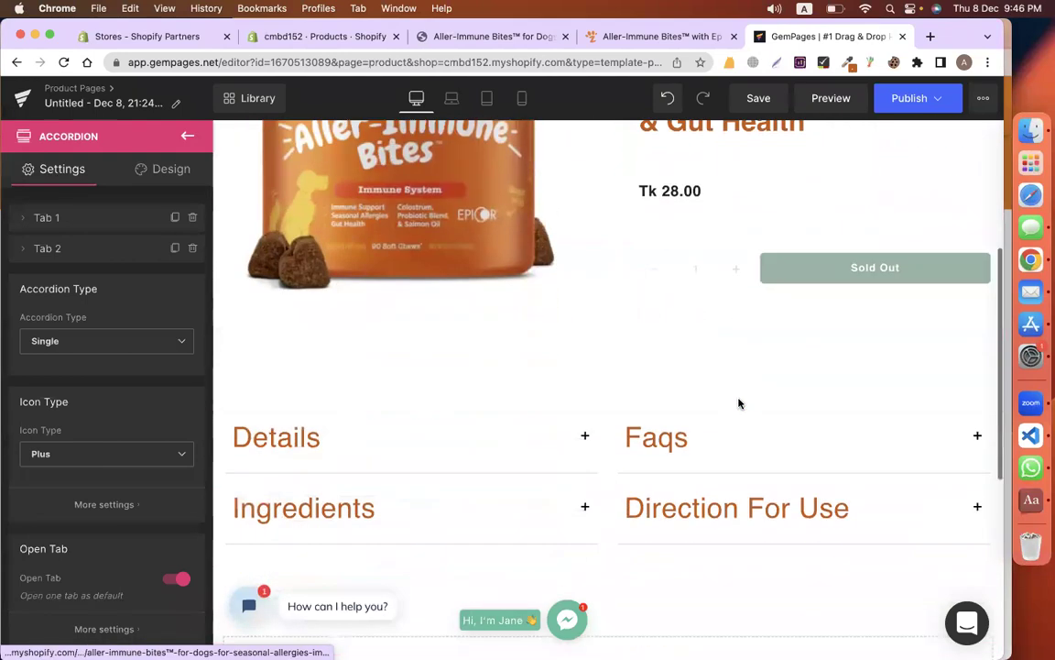
{"action": "left_click", "coordinate": [584, 506]}
{"action": "scroll", "coordinate": [564, 535], "scroll_direction": "down", "scroll_amount": 4}
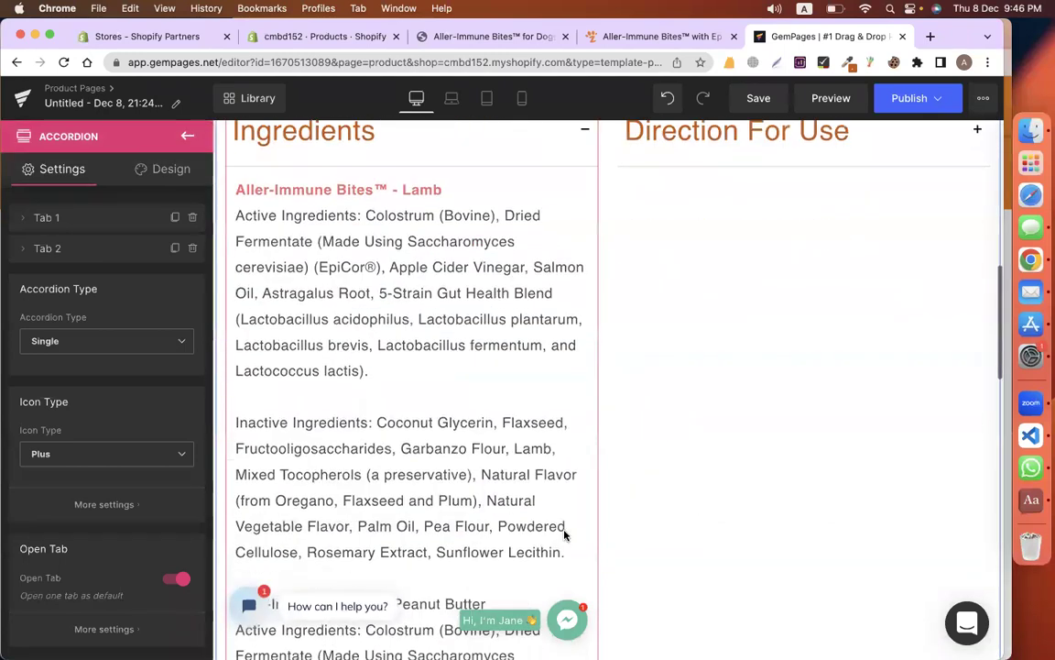
{"action": "scroll", "coordinate": [683, 415], "scroll_direction": "up", "scroll_amount": 15}
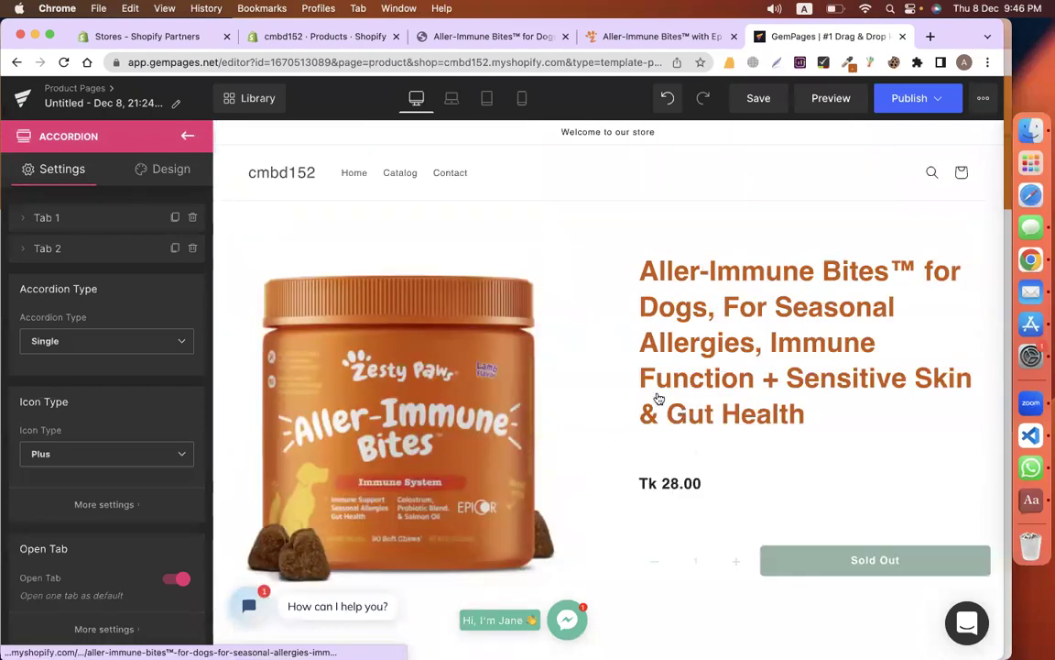
Select and copy the full Aller-Immune Bites™ for Dogs title from the Zesty Paws page.
{"action": "left_click", "coordinate": [358, 38]}
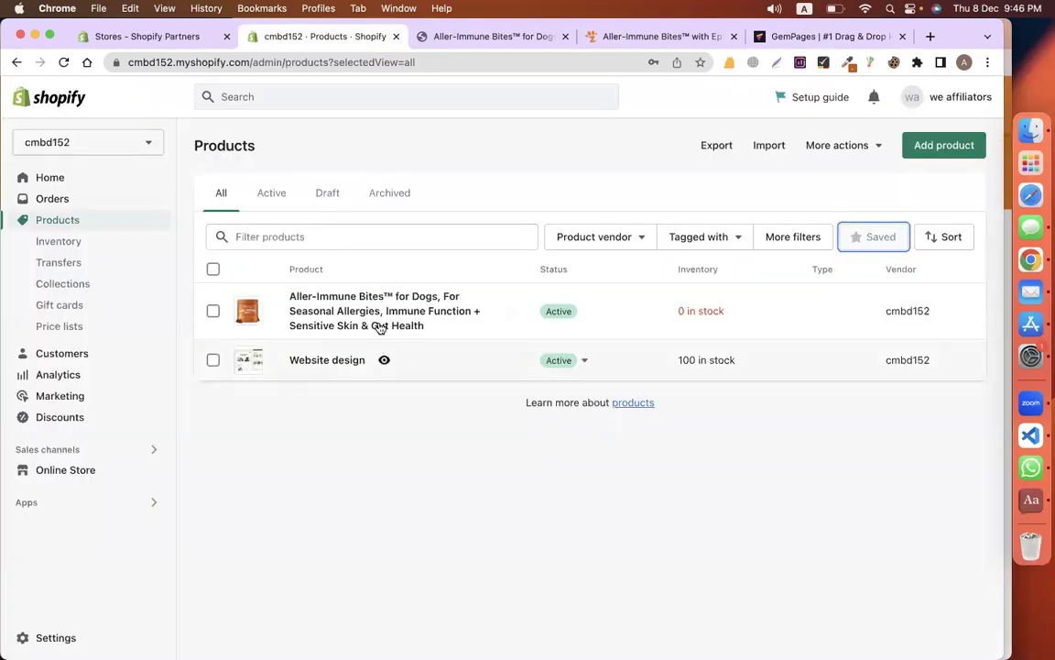
{"action": "left_click", "coordinate": [641, 37]}
{"action": "scroll", "coordinate": [637, 302], "scroll_direction": "up", "scroll_amount": 10}
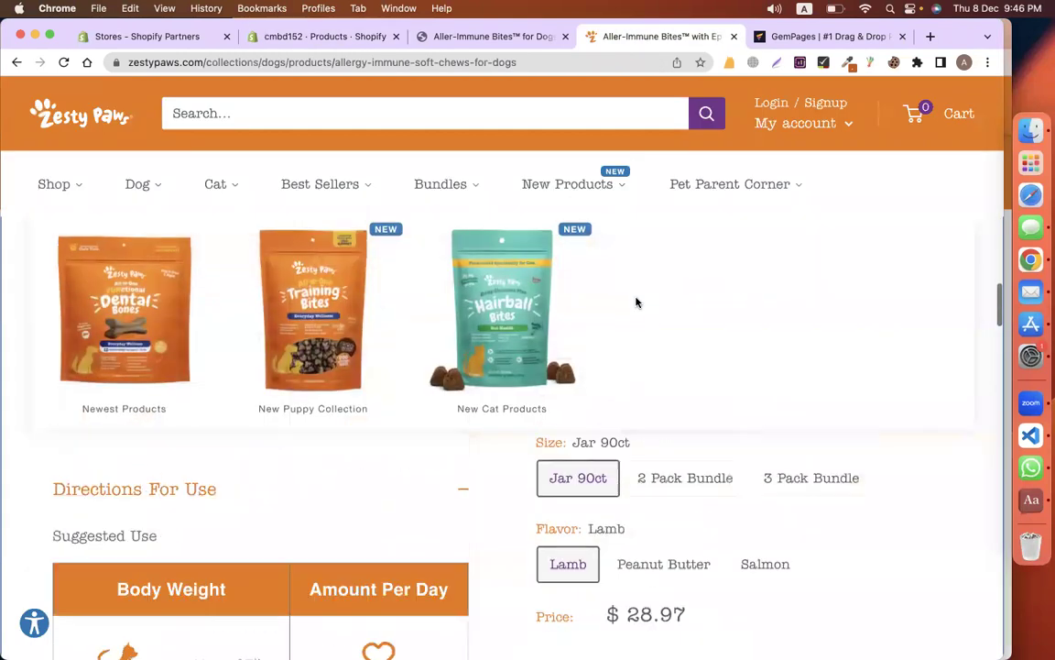
{"action": "left_click_drag", "start_coordinate": [655, 341], "coordinate": [536, 240]}
{"action": "key", "text": "super+c"}
{"action": "left_click", "coordinate": [809, 38]}
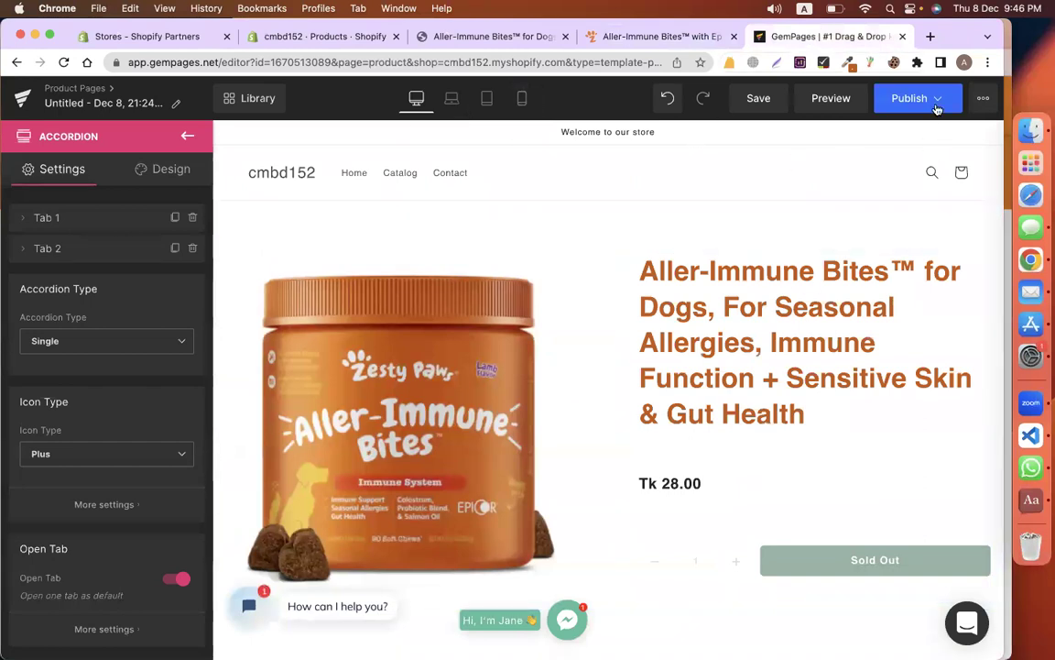
Rename the template to the pasted Aller-Immune Bites™ product title and publish it.
{"action": "left_click", "coordinate": [927, 99]}
{"action": "triple_click", "coordinate": [861, 165]}
{"action": "key", "text": "super+v"}
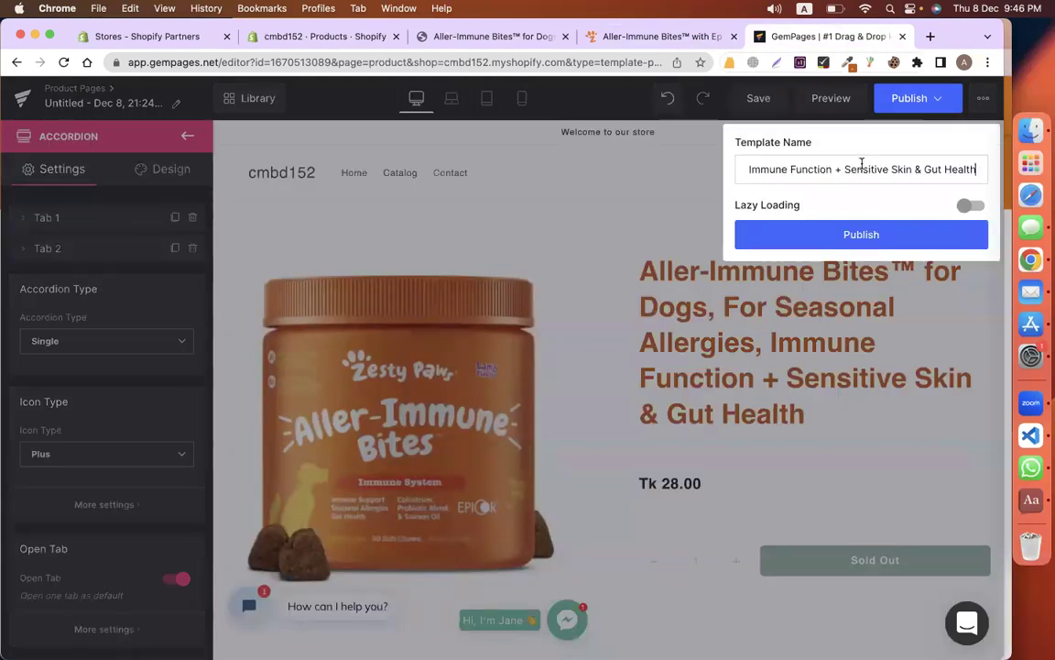
{"action": "left_click", "coordinate": [861, 235]}
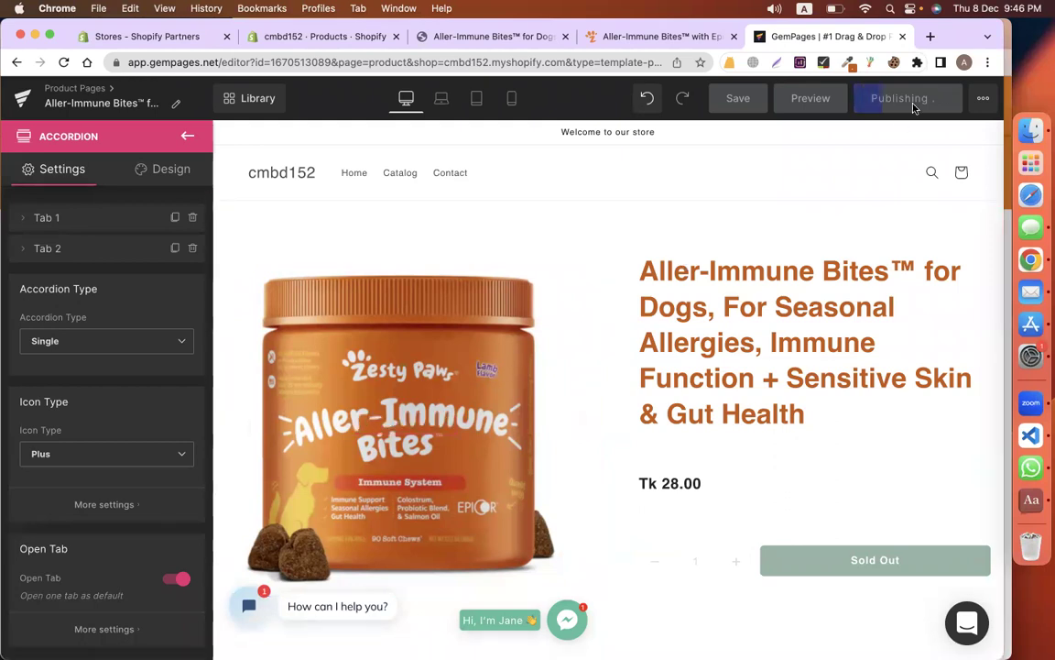
Collapse the Ingredients accordion and scroll the canvas back to the top while publishing.
{"action": "scroll", "coordinate": [796, 318], "scroll_direction": "down", "scroll_amount": 5}
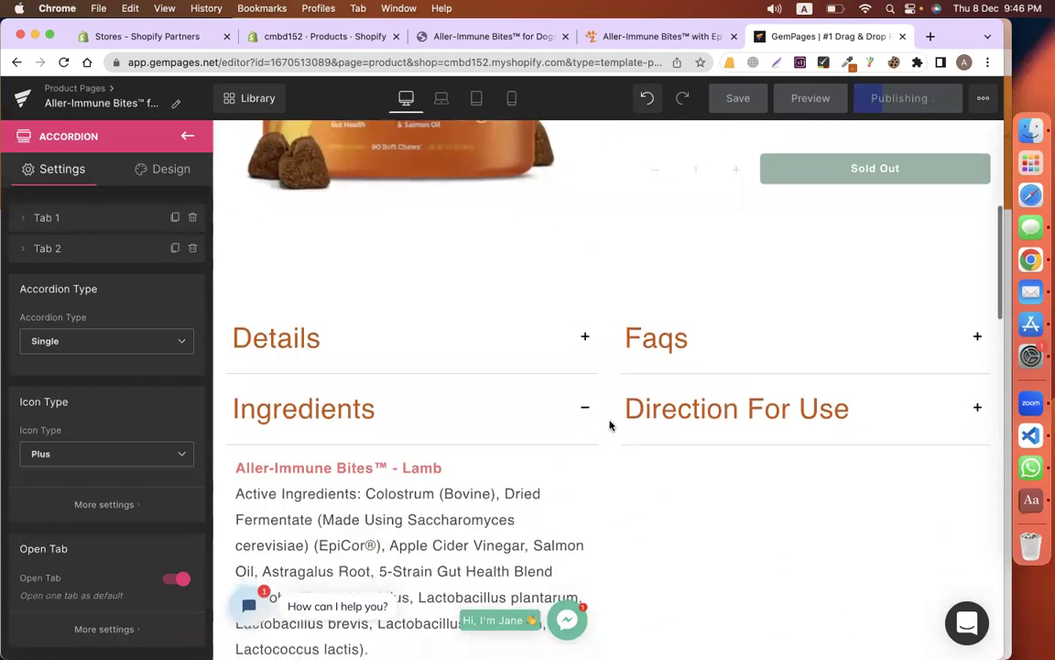
{"action": "left_click", "coordinate": [585, 408]}
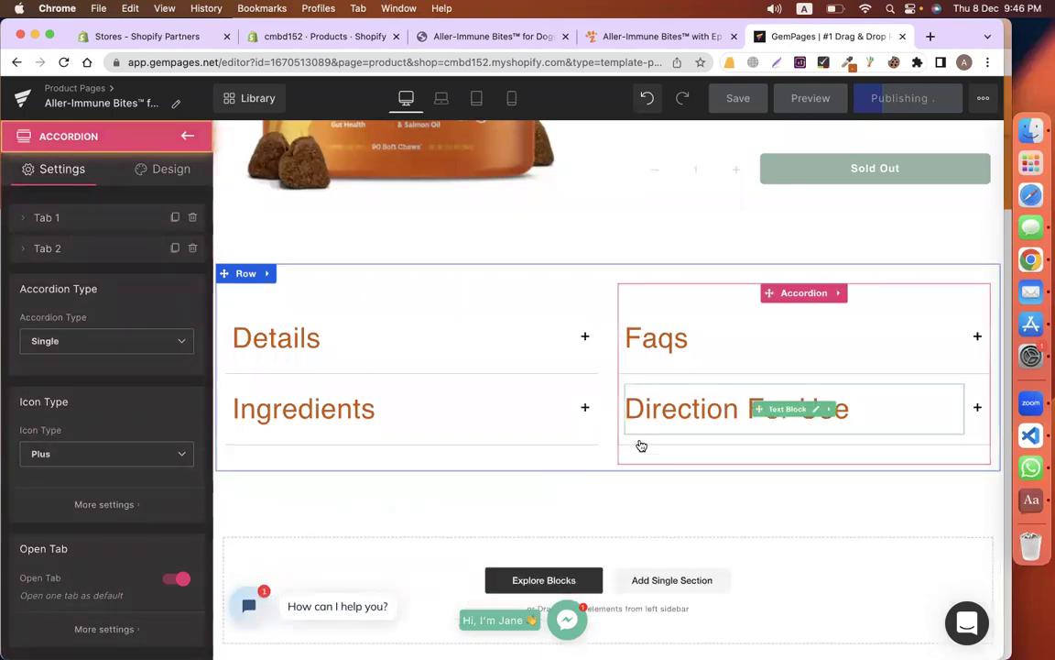
{"action": "scroll", "coordinate": [630, 558], "scroll_direction": "up", "scroll_amount": 5}
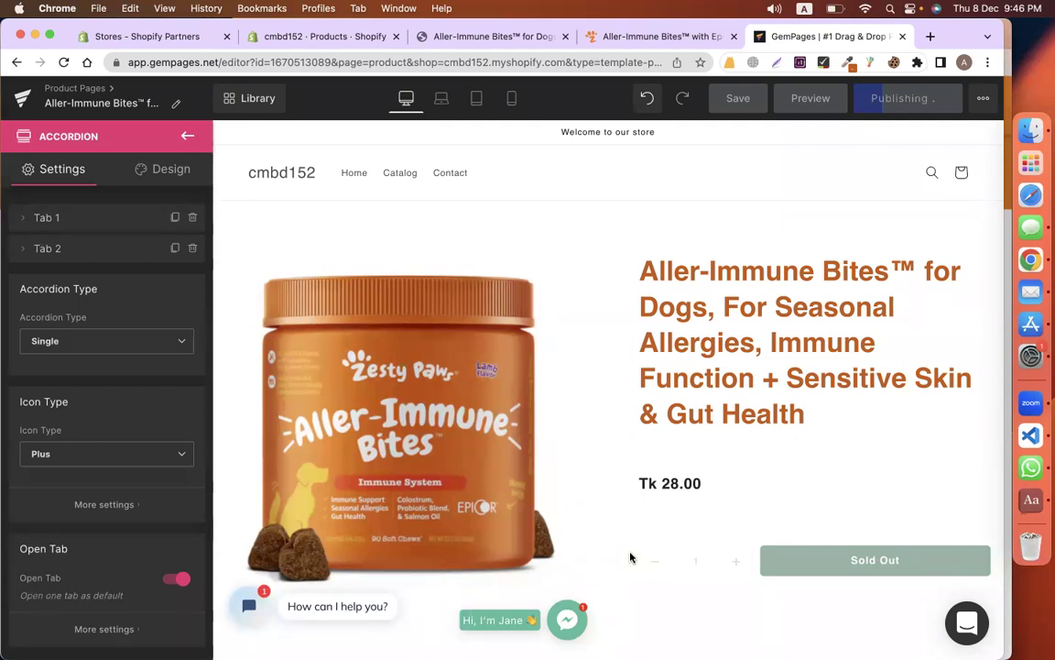
{"action": "scroll", "coordinate": [775, 465], "scroll_direction": "down", "scroll_amount": 5}
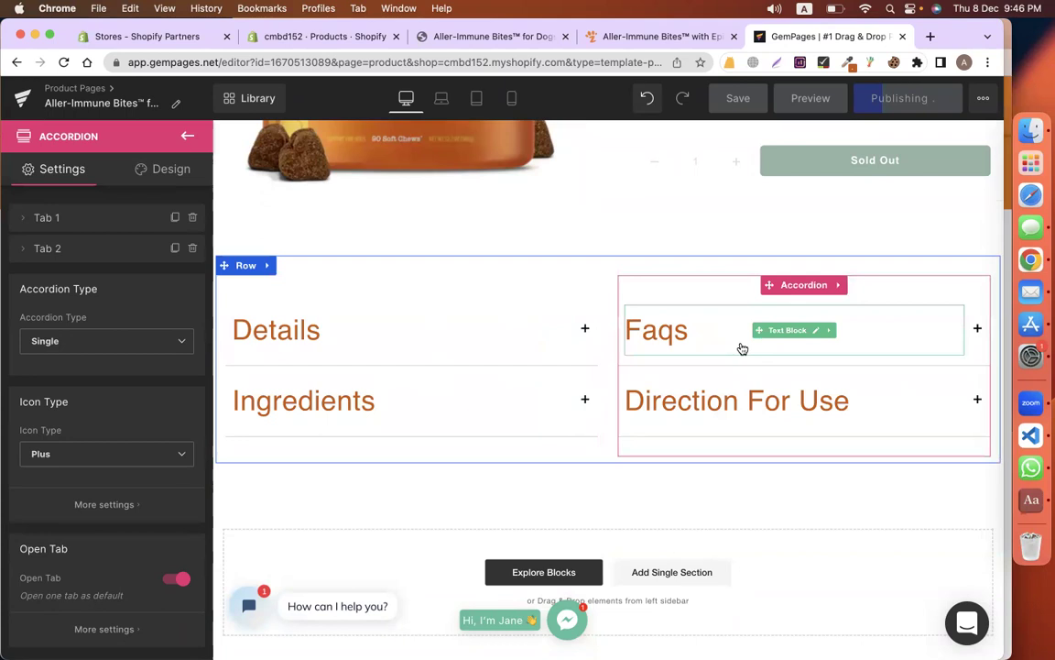
{"action": "scroll", "coordinate": [646, 472], "scroll_direction": "up", "scroll_amount": 4}
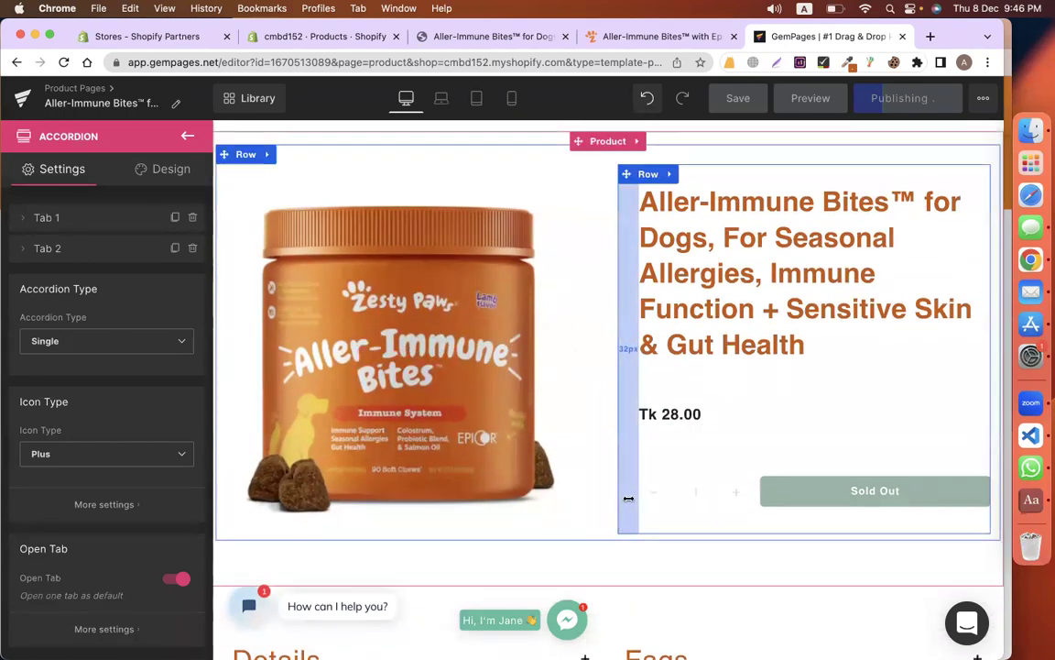
{"action": "scroll", "coordinate": [538, 478], "scroll_direction": "up", "scroll_amount": 2}
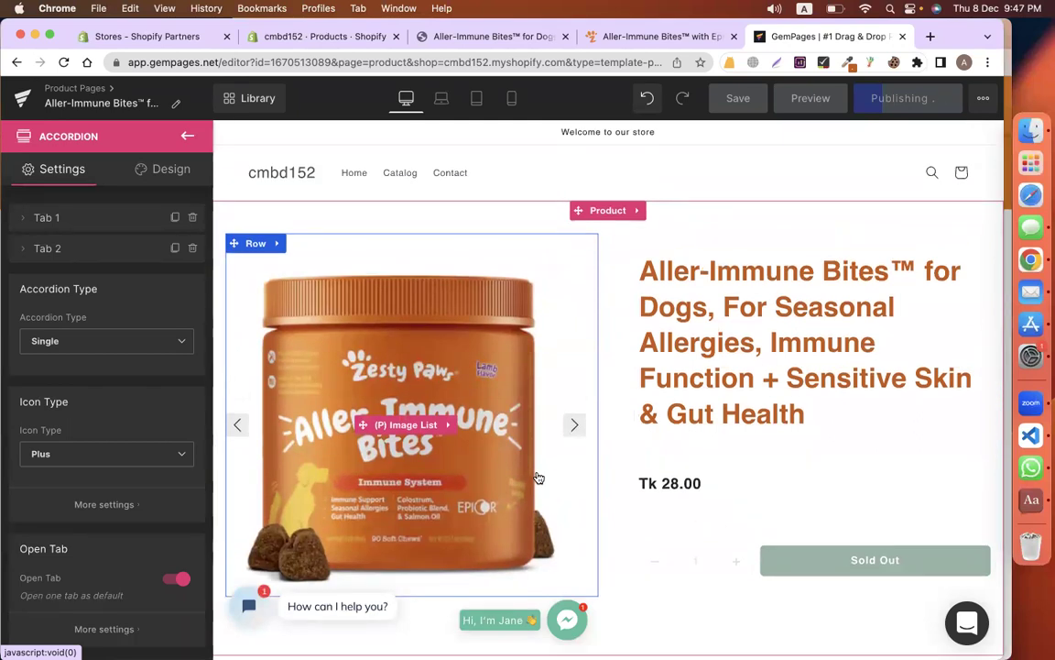
{"action": "scroll", "coordinate": [539, 477], "scroll_direction": "down", "scroll_amount": 8}
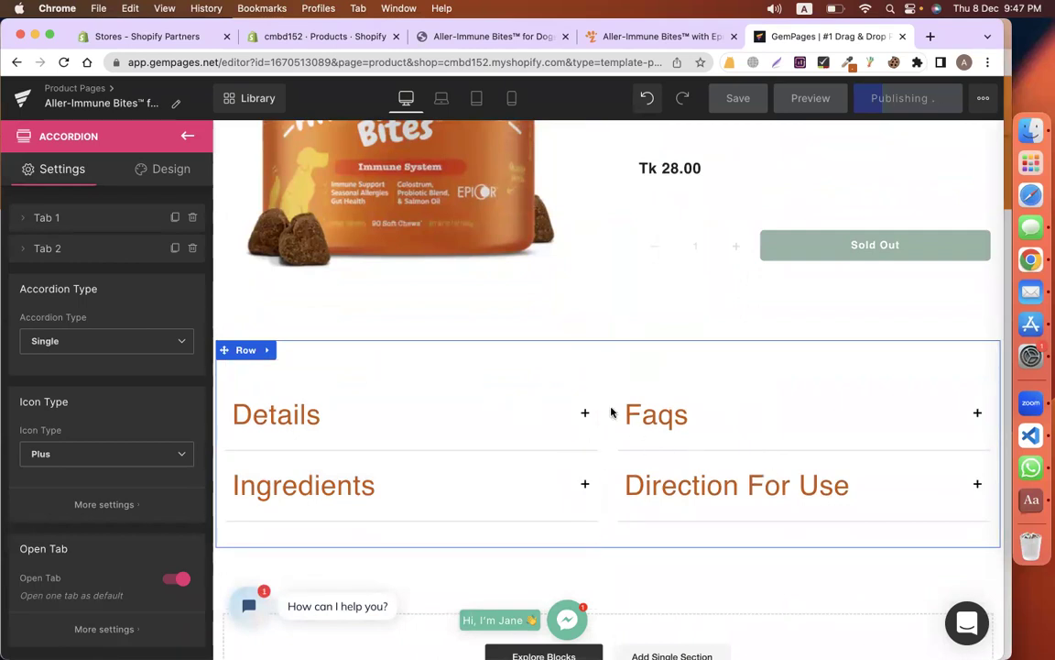
{"action": "scroll", "coordinate": [611, 413], "scroll_direction": "up", "scroll_amount": 8}
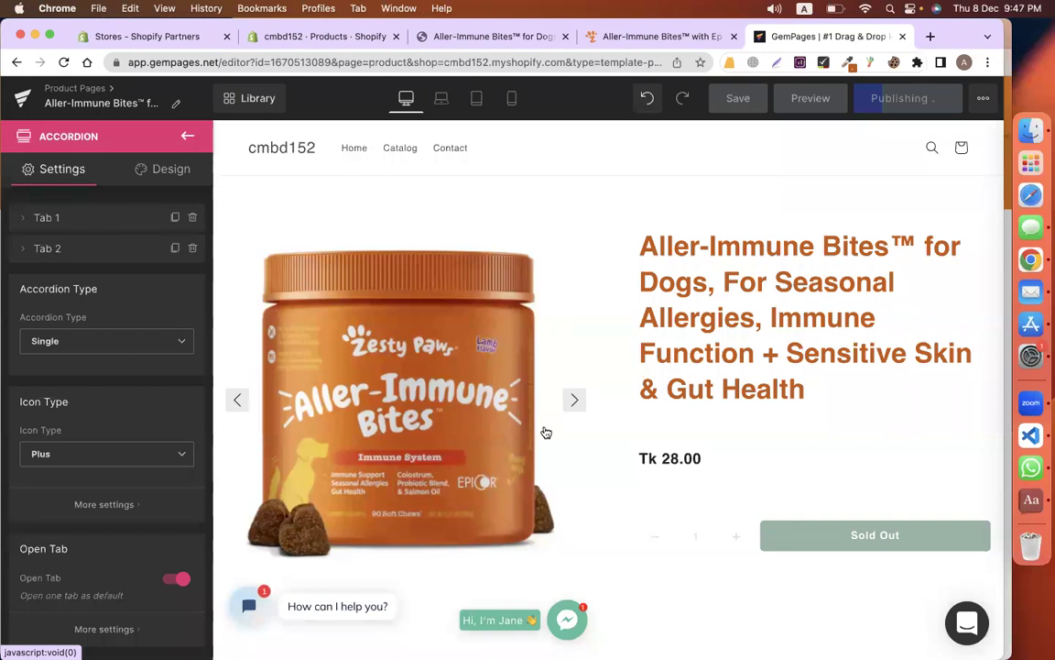
{"action": "scroll", "coordinate": [780, 437], "scroll_direction": "down", "scroll_amount": 10}
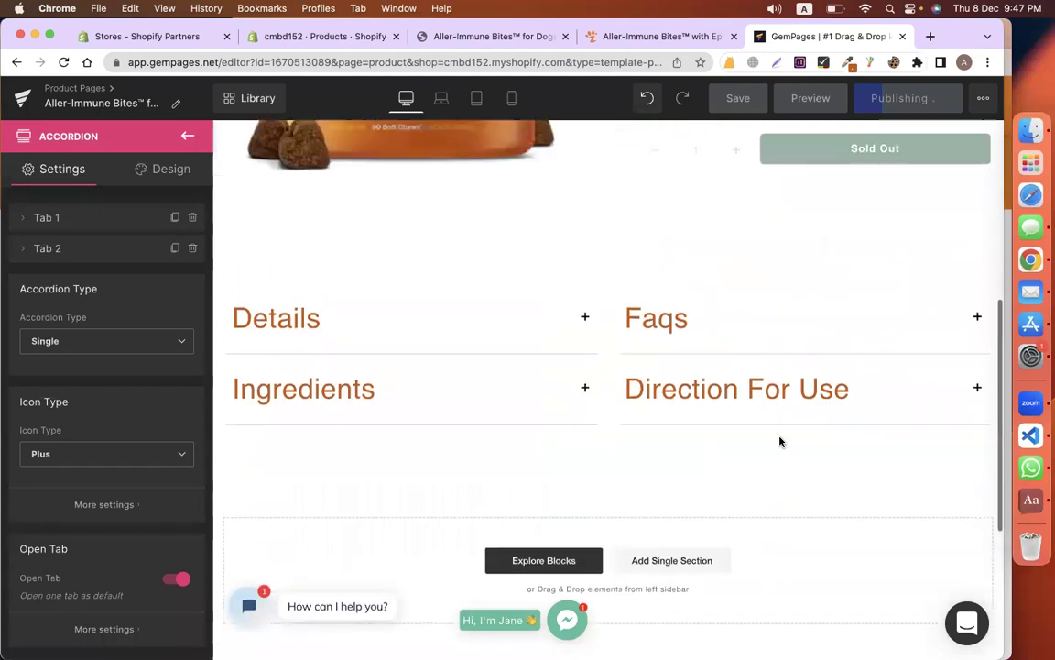
{"action": "scroll", "coordinate": [780, 438], "scroll_direction": "up", "scroll_amount": 11}
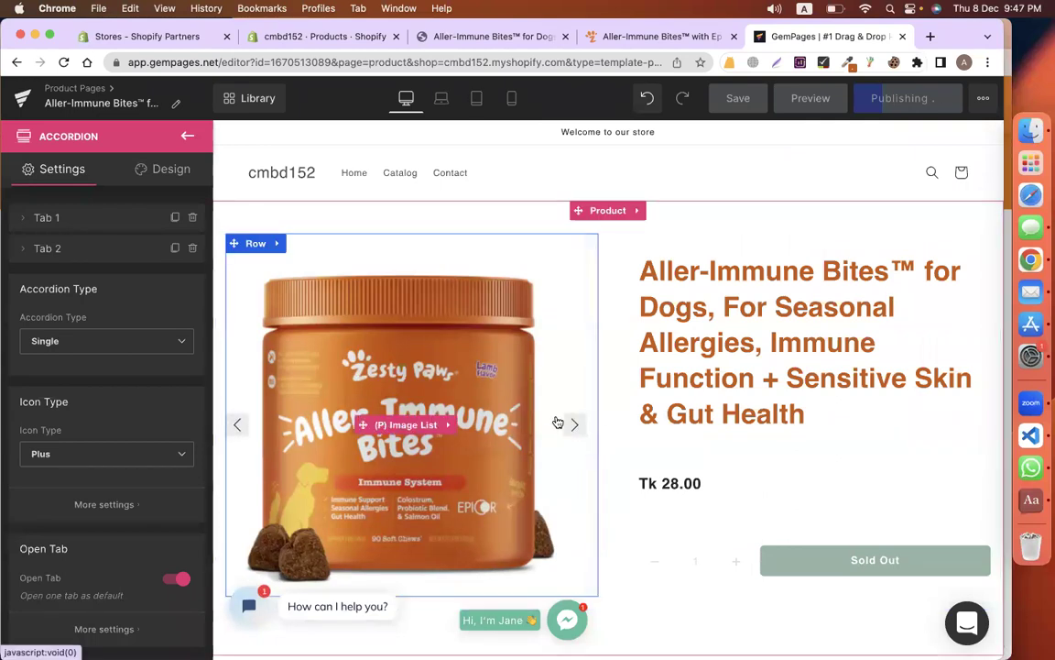
{"action": "scroll", "coordinate": [738, 488], "scroll_direction": "down", "scroll_amount": 5}
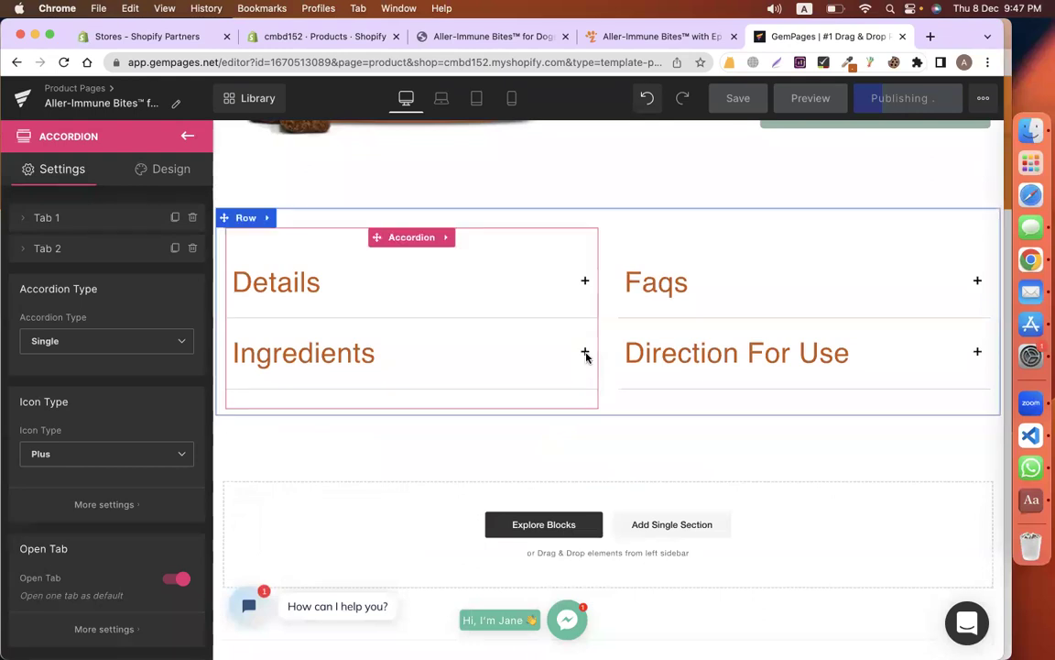
{"action": "scroll", "coordinate": [793, 204], "scroll_direction": "up", "scroll_amount": 8}
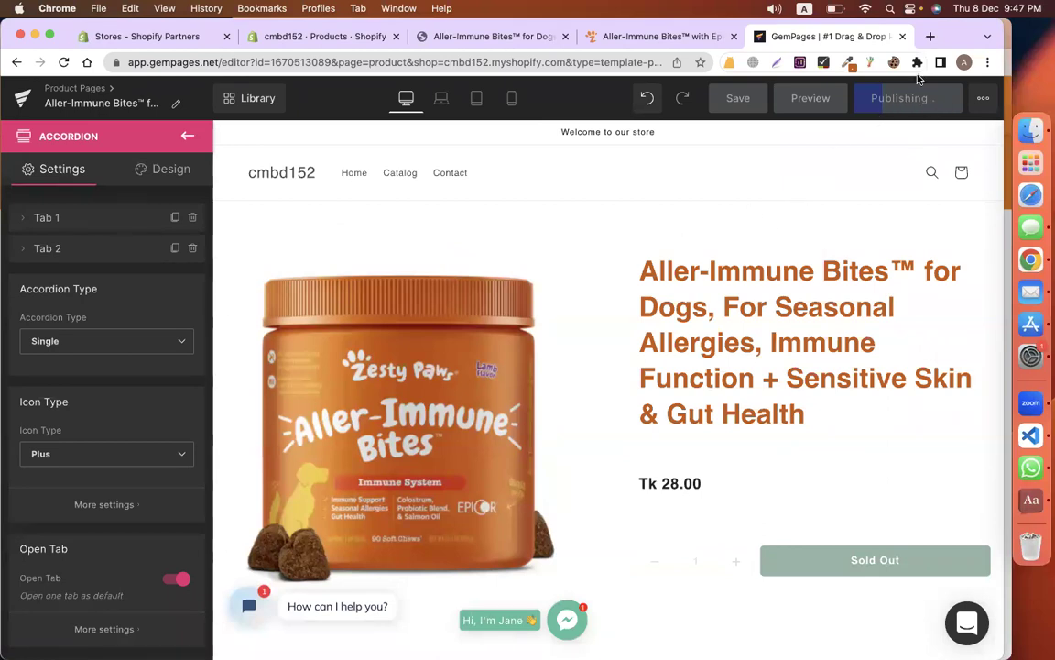
Run a Fast.com internet speed test in a new tab, reading about 92 Mbps.
{"action": "left_click", "coordinate": [930, 39]}
{"action": "type", "text": "t"}
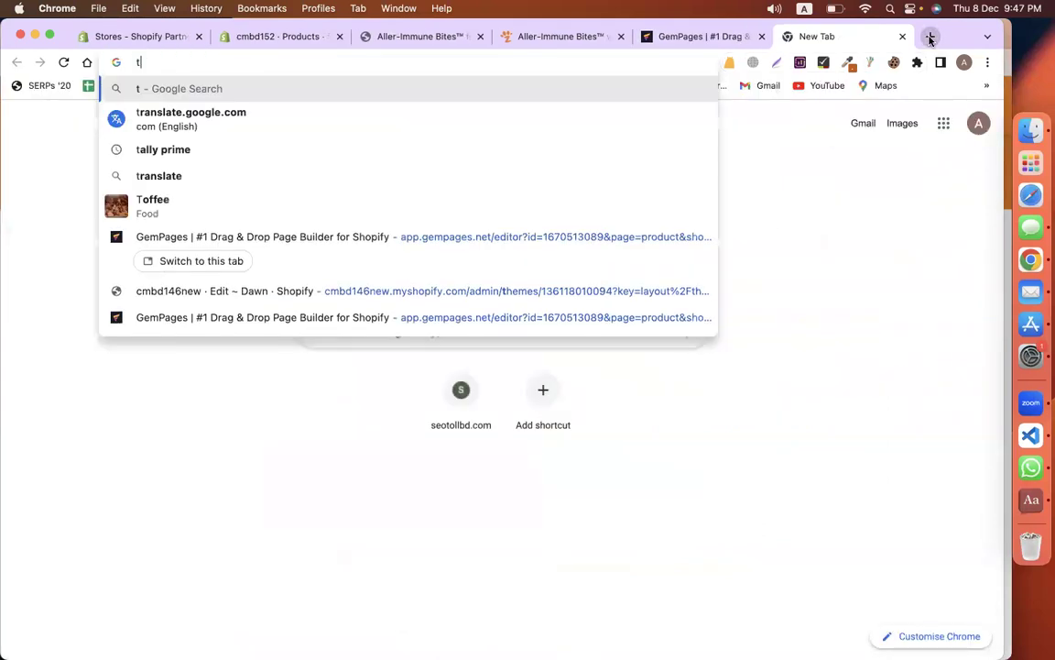
{"action": "key", "text": "BackSpace"}
{"action": "type", "text": "fast"}
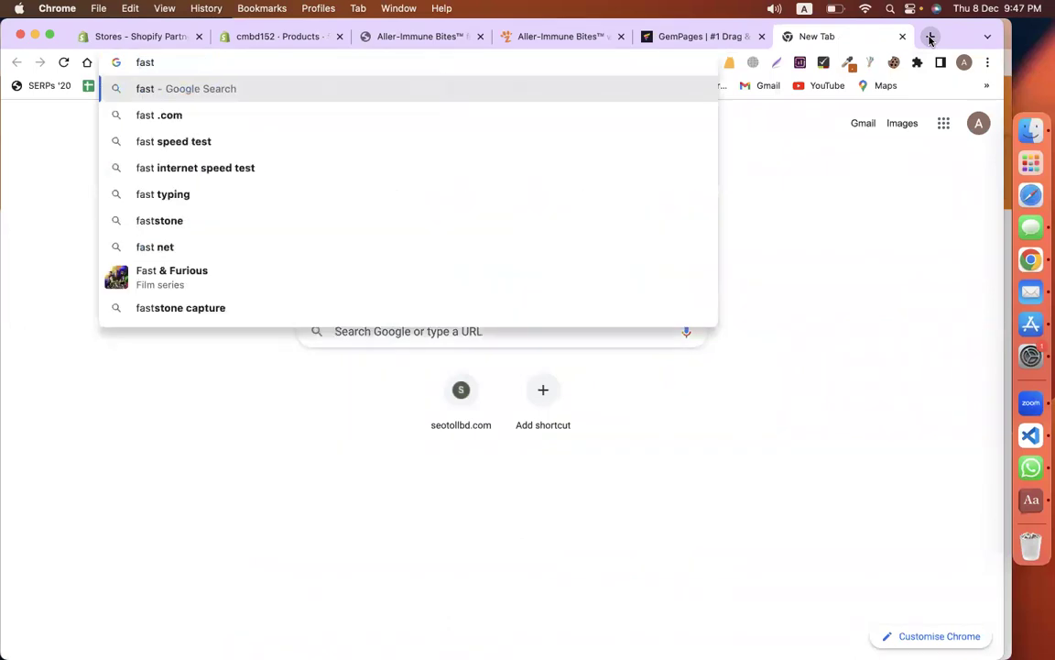
{"action": "key", "text": "Down"}
{"action": "key", "text": "Return"}
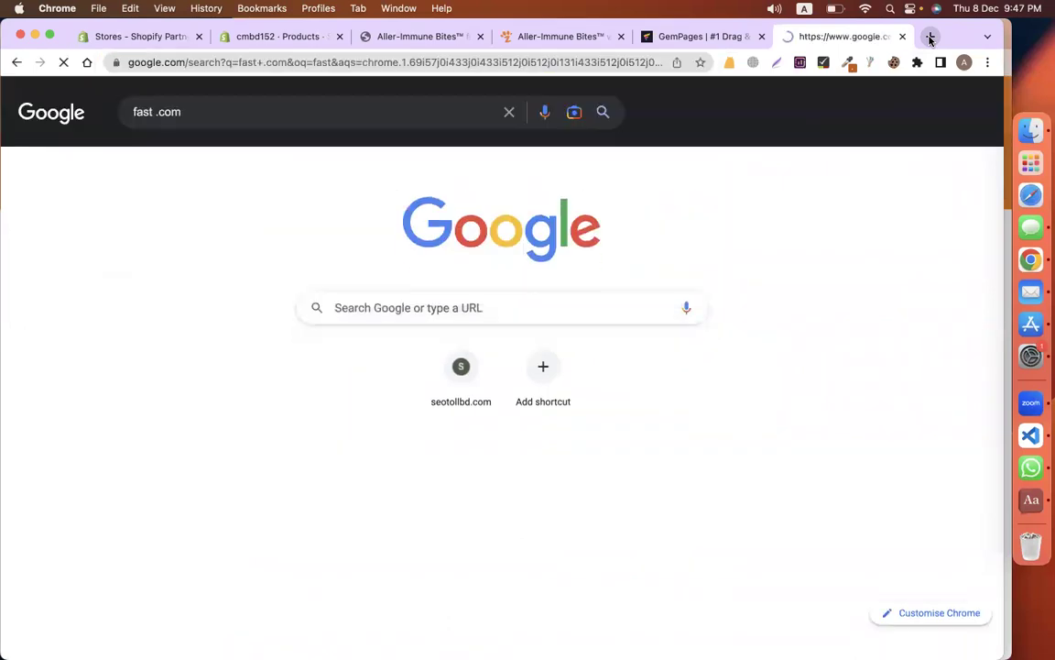
{"action": "left_click", "coordinate": [289, 251]}
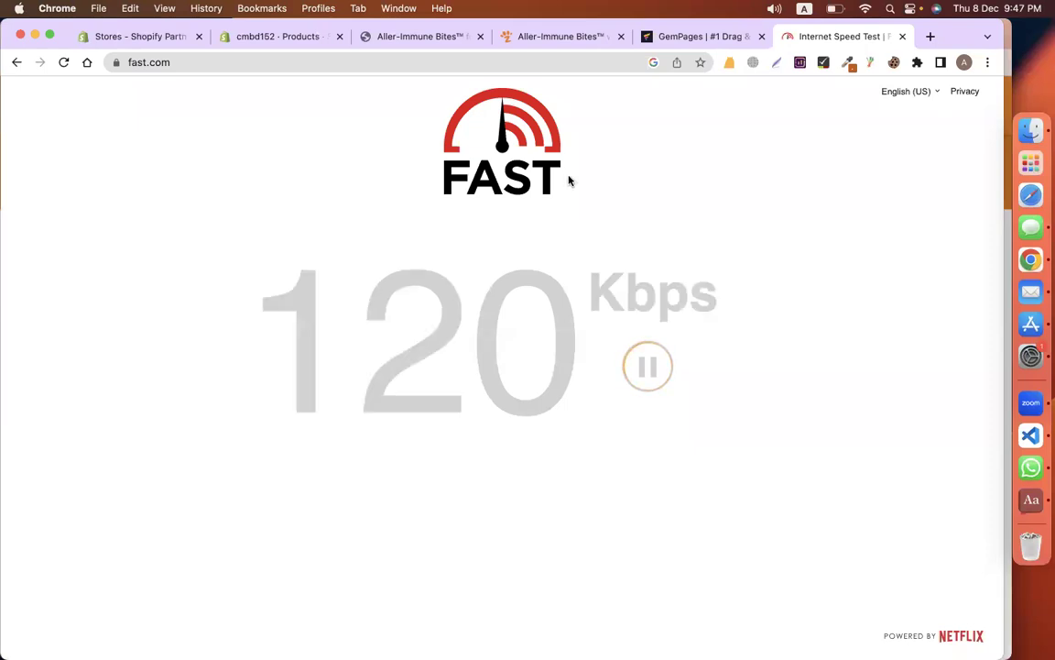
{"action": "left_click", "coordinate": [680, 39]}
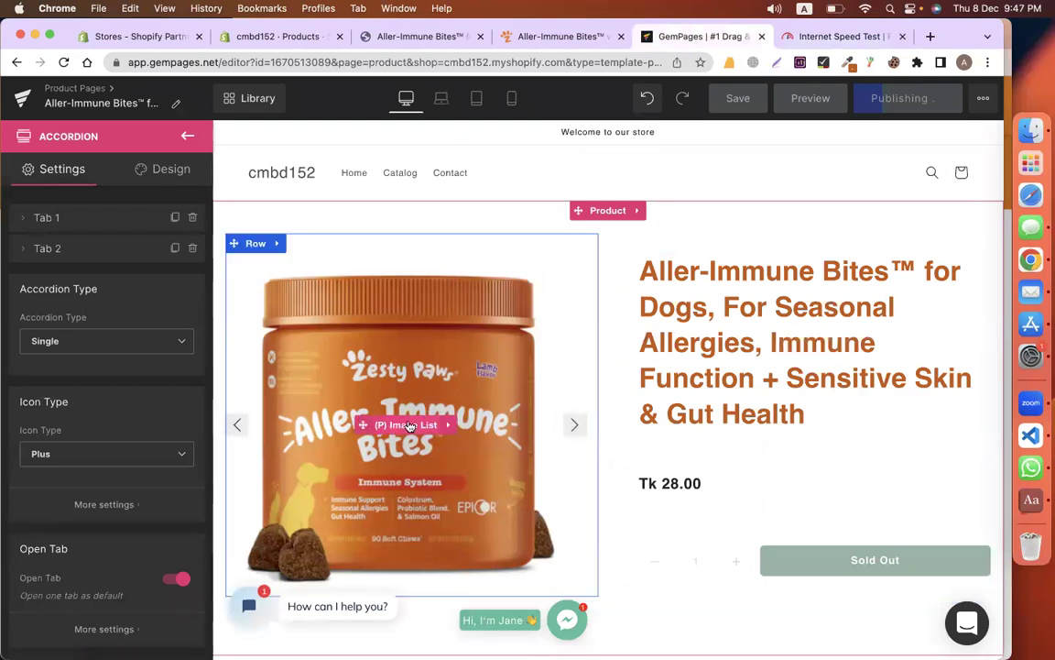
Select the product (P) Image List on the canvas and scroll the page while publishing finishes.
{"action": "left_click", "coordinate": [409, 426]}
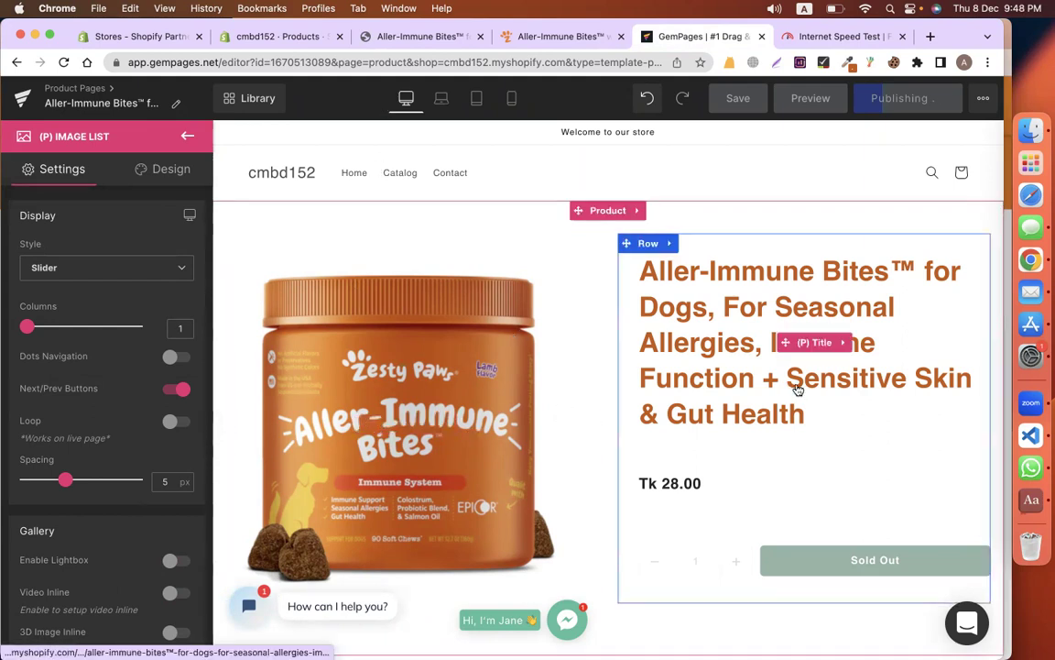
{"action": "scroll", "coordinate": [394, 473], "scroll_direction": "down", "scroll_amount": 1}
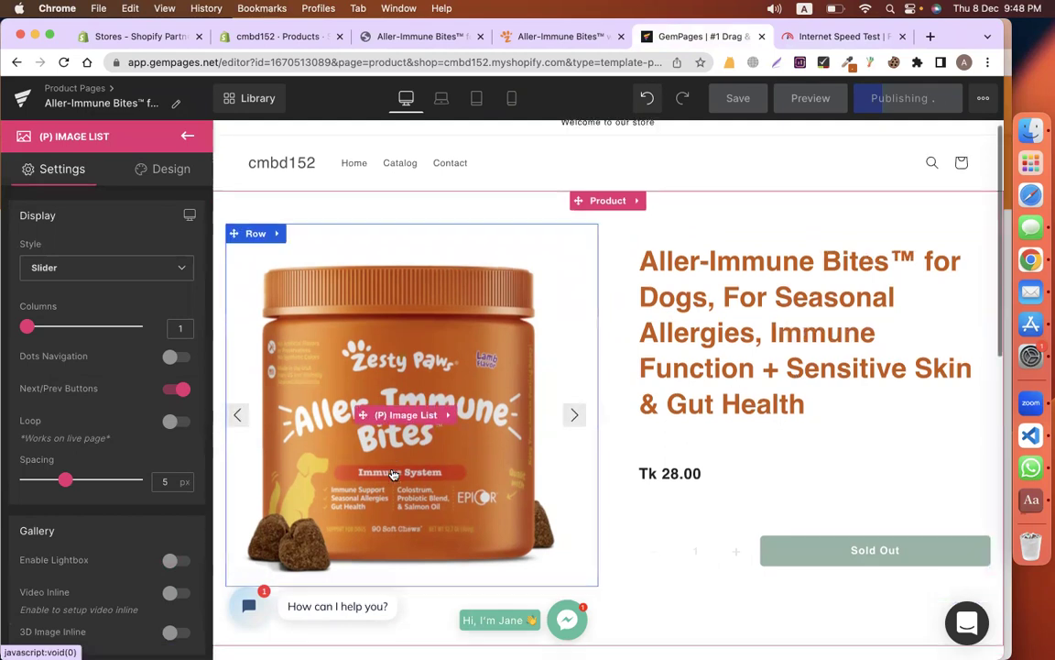
{"action": "scroll", "coordinate": [396, 413], "scroll_direction": "down", "scroll_amount": 10}
{"action": "scroll", "coordinate": [635, 372], "scroll_direction": "up", "scroll_amount": 10}
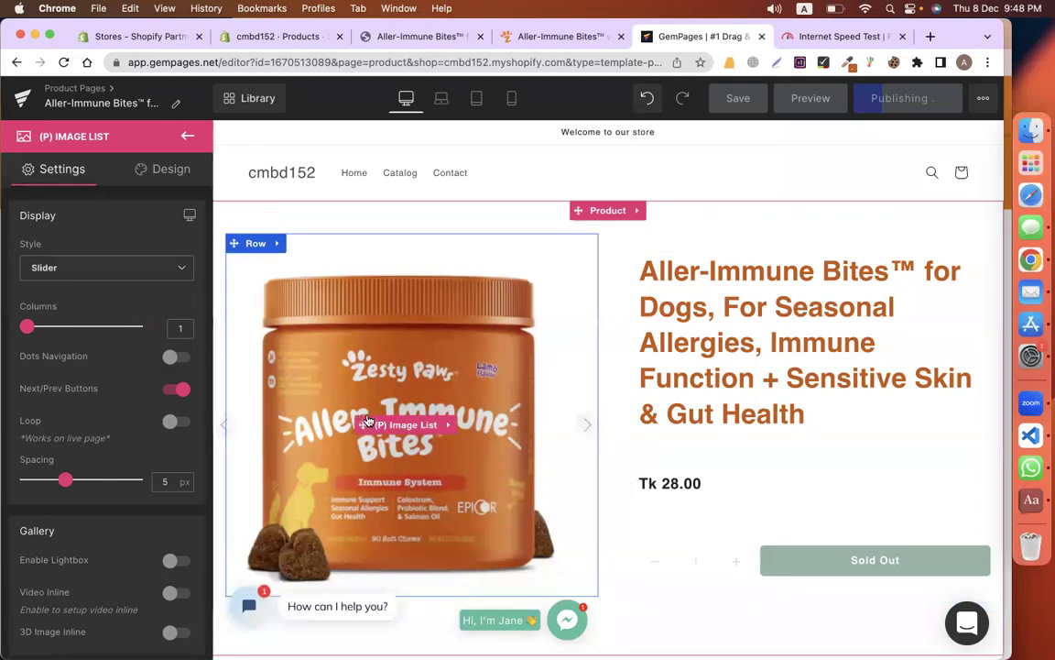
{"action": "scroll", "coordinate": [361, 417], "scroll_direction": "down", "scroll_amount": 5}
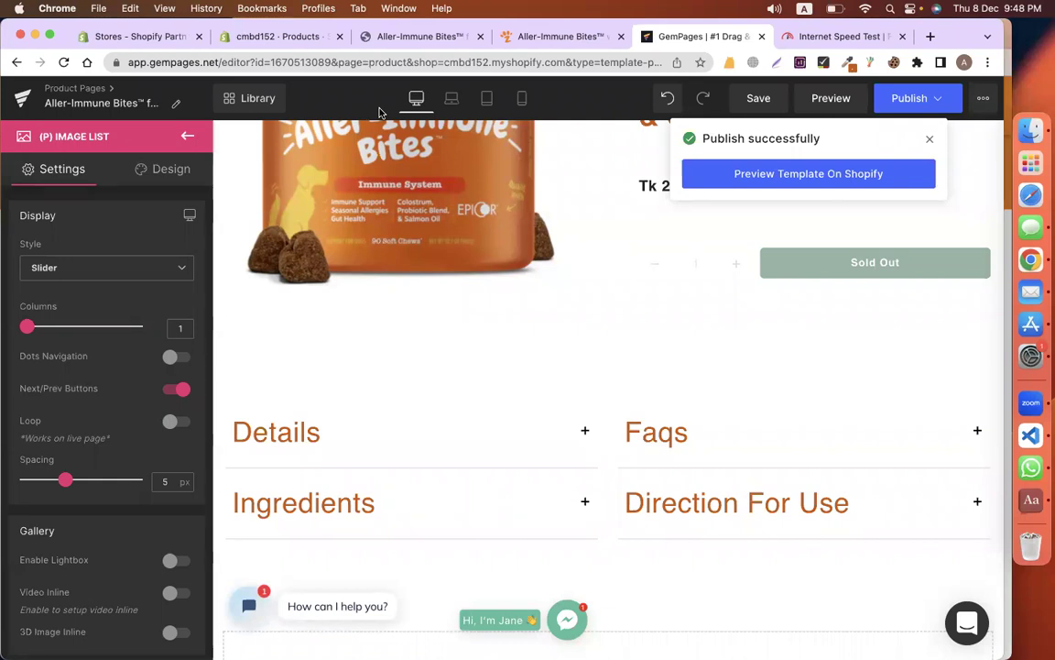
{"action": "scroll", "coordinate": [593, 368], "scroll_direction": "up", "scroll_amount": 5}
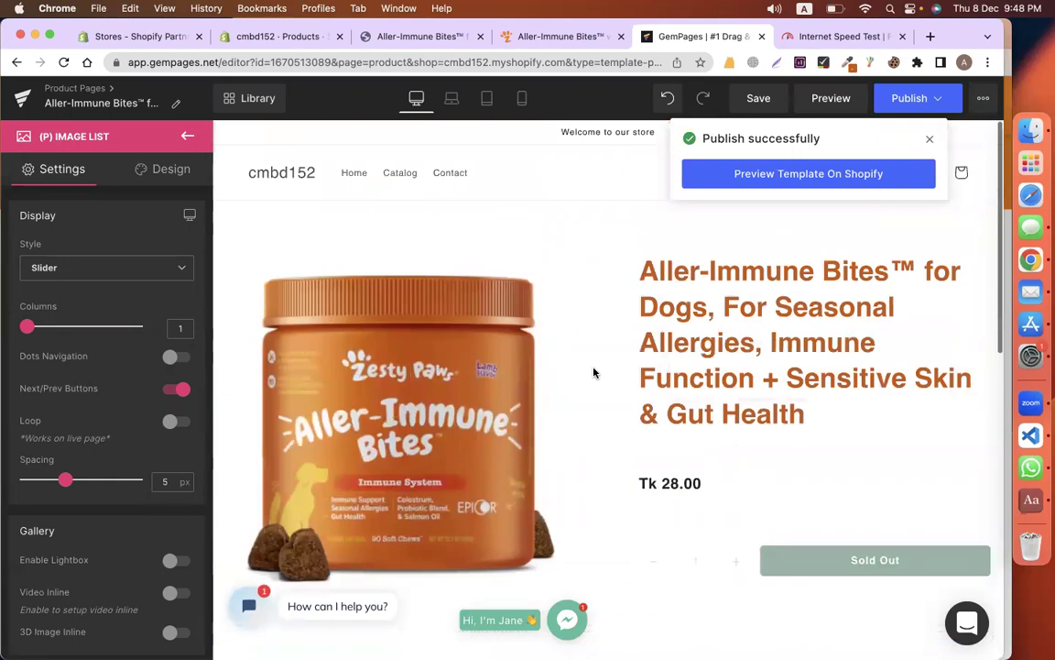
Dismiss the success notice, stay in the editor, and publish the template again.
{"action": "left_click", "coordinate": [929, 139]}
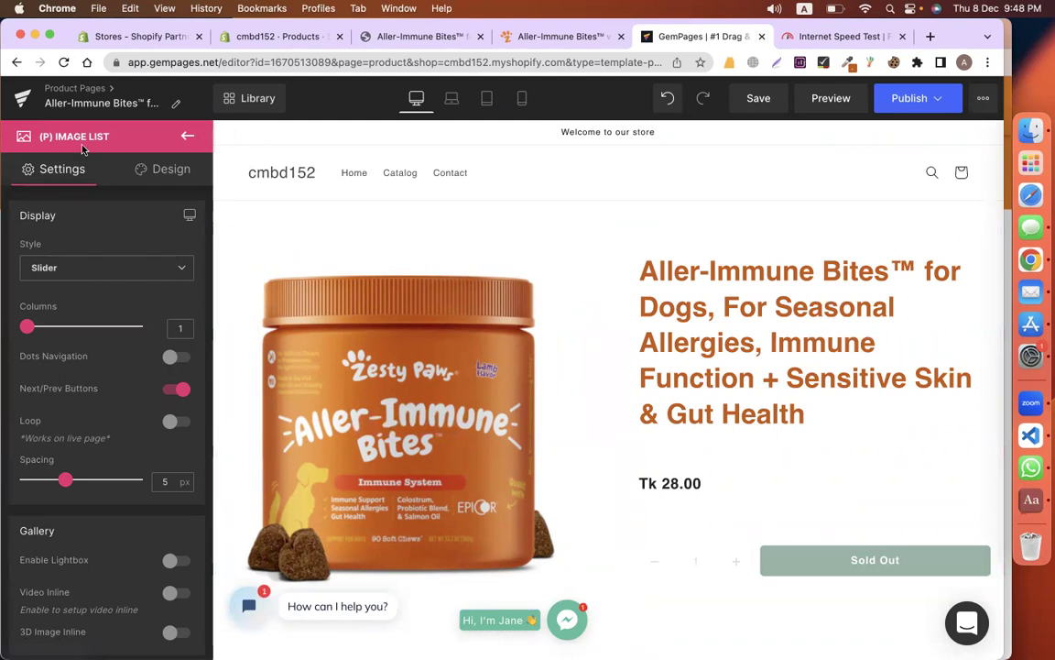
{"action": "left_click", "coordinate": [23, 102]}
{"action": "left_click", "coordinate": [462, 276]}
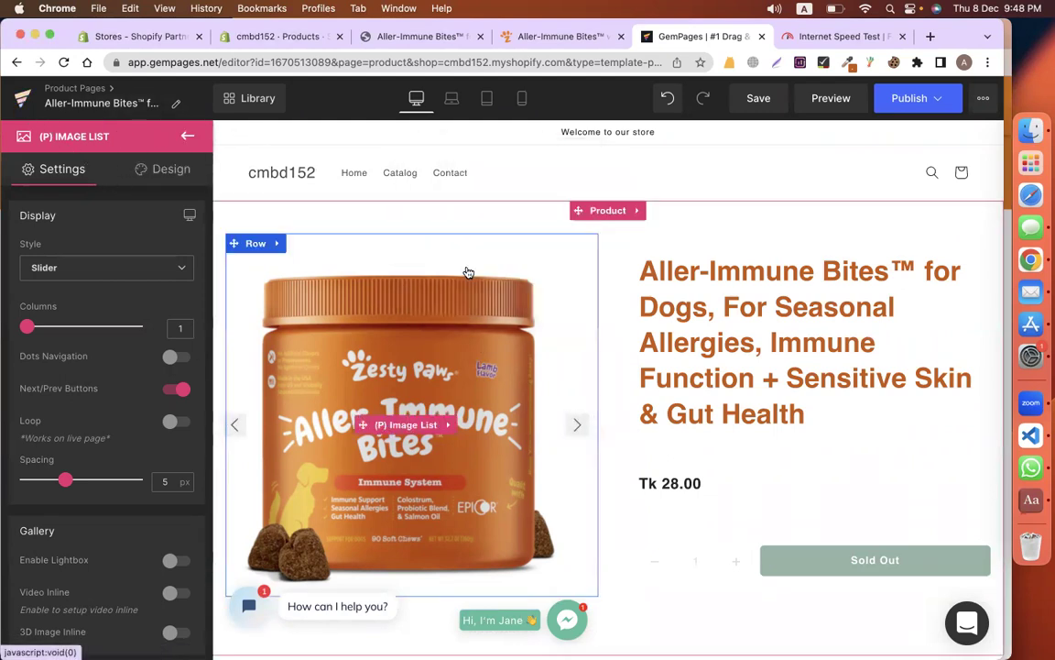
{"action": "left_click", "coordinate": [914, 99]}
{"action": "left_click", "coordinate": [804, 237]}
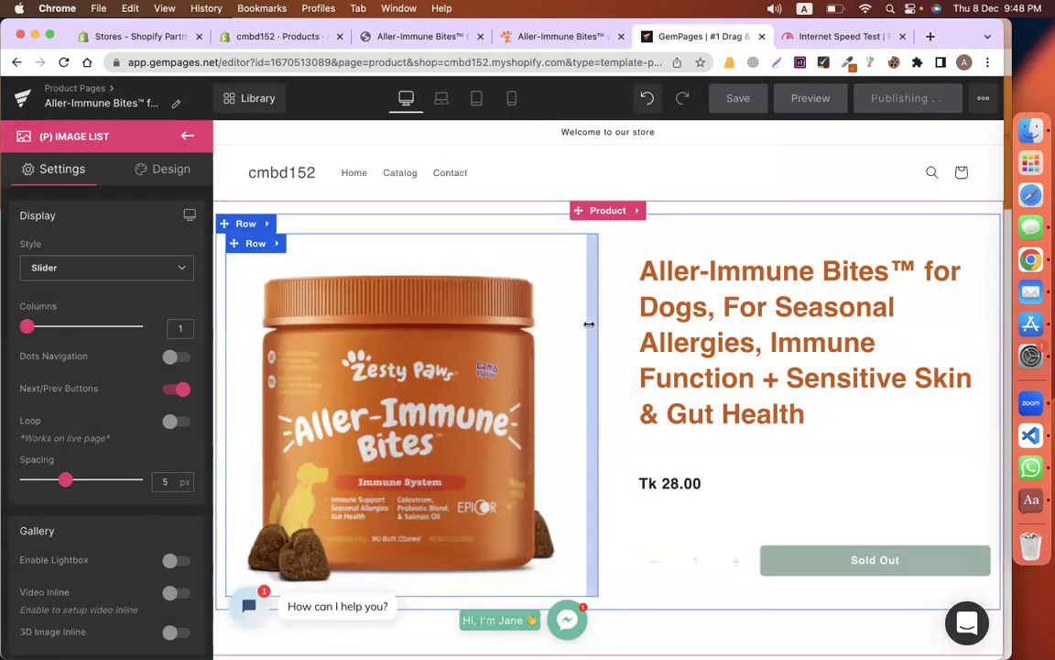
Close the speed test tab and check the Aller-Immune Bites store preview and products list.
{"action": "left_click", "coordinate": [902, 37]}
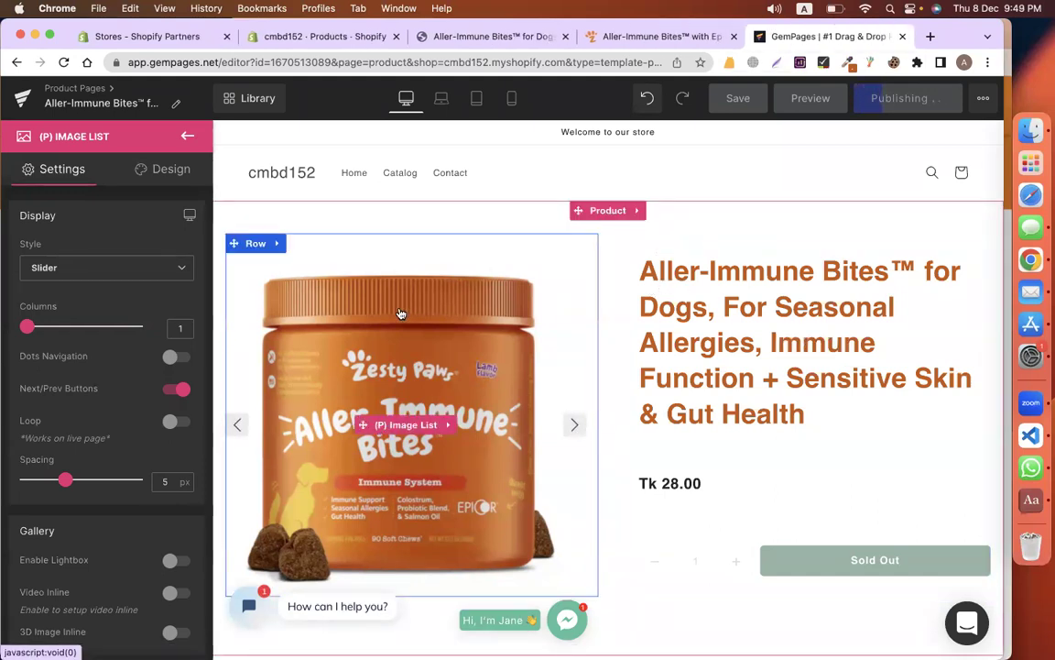
{"action": "scroll", "coordinate": [584, 425], "scroll_direction": "down", "scroll_amount": 1}
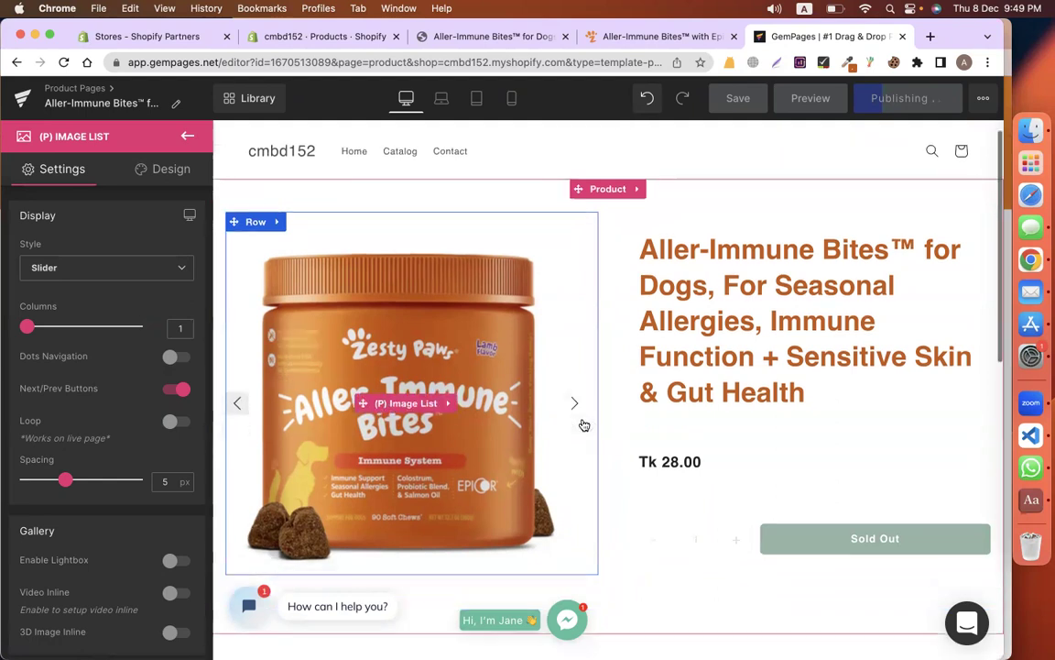
{"action": "scroll", "coordinate": [583, 425], "scroll_direction": "down", "scroll_amount": 5}
{"action": "scroll", "coordinate": [668, 479], "scroll_direction": "up", "scroll_amount": 10}
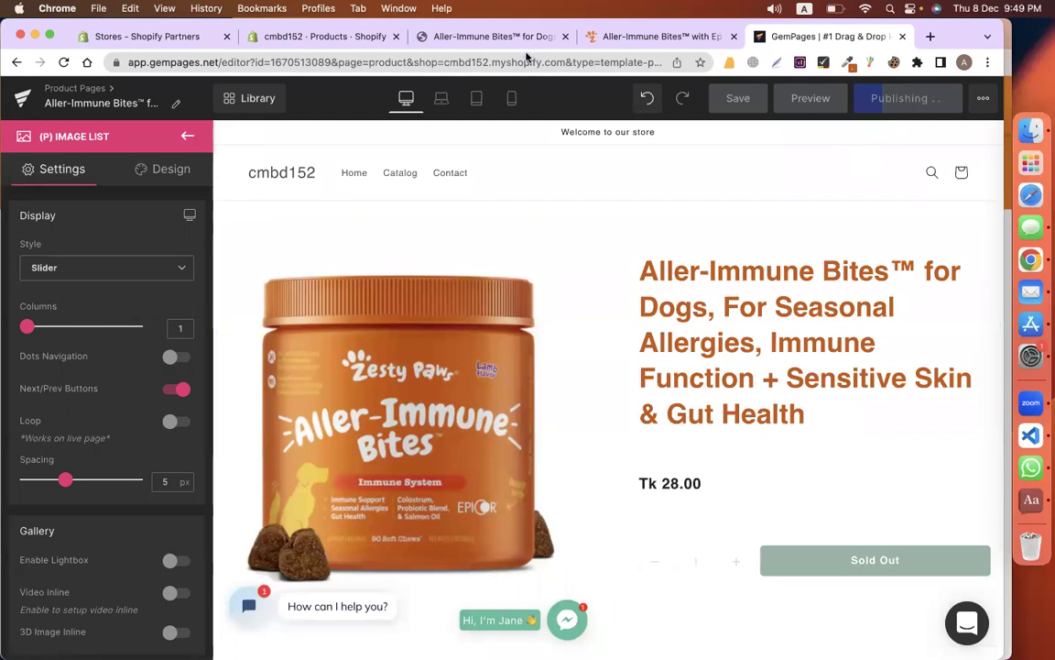
{"action": "left_click", "coordinate": [488, 37]}
{"action": "scroll", "coordinate": [414, 275], "scroll_direction": "up", "scroll_amount": 2}
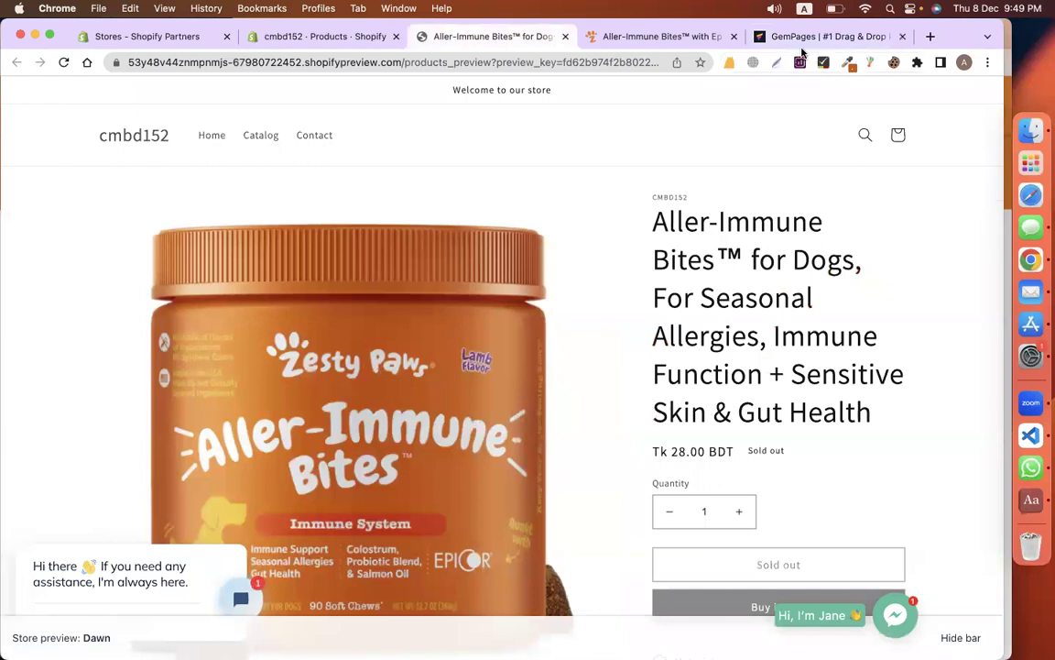
{"action": "left_click", "coordinate": [805, 37]}
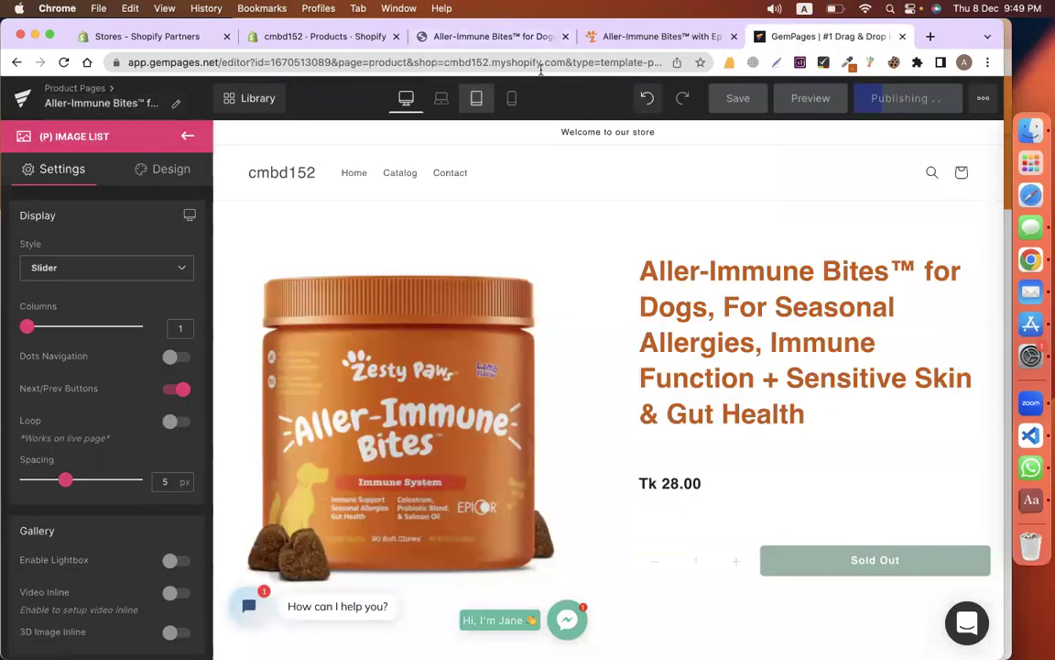
{"action": "left_click", "coordinate": [316, 34]}
{"action": "left_click", "coordinate": [846, 37]}
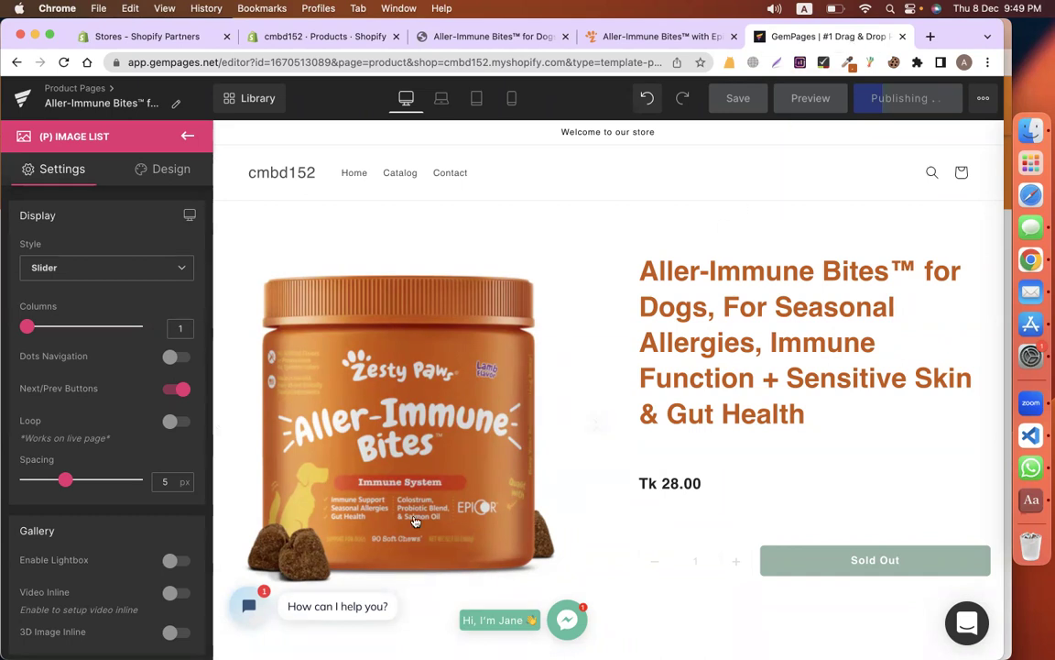
Browse the slider images, then try the thumbnail style before switching the Image List back to Slider.
{"action": "scroll", "coordinate": [370, 560], "scroll_direction": "down", "scroll_amount": 2}
{"action": "scroll", "coordinate": [591, 397], "scroll_direction": "up", "scroll_amount": 1}
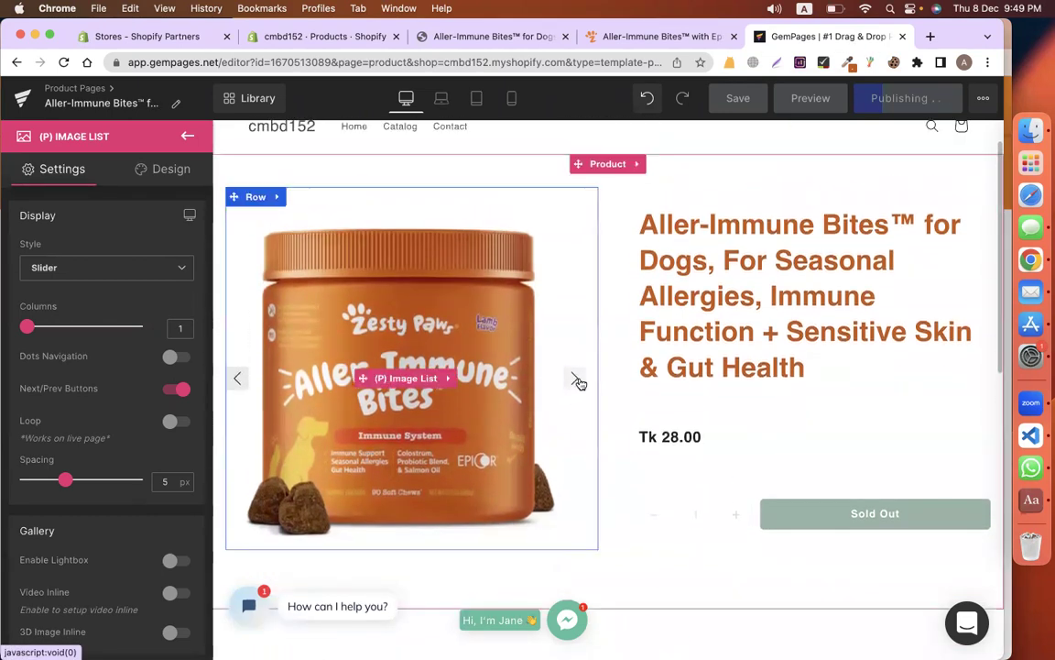
{"action": "left_click", "coordinate": [575, 377]}
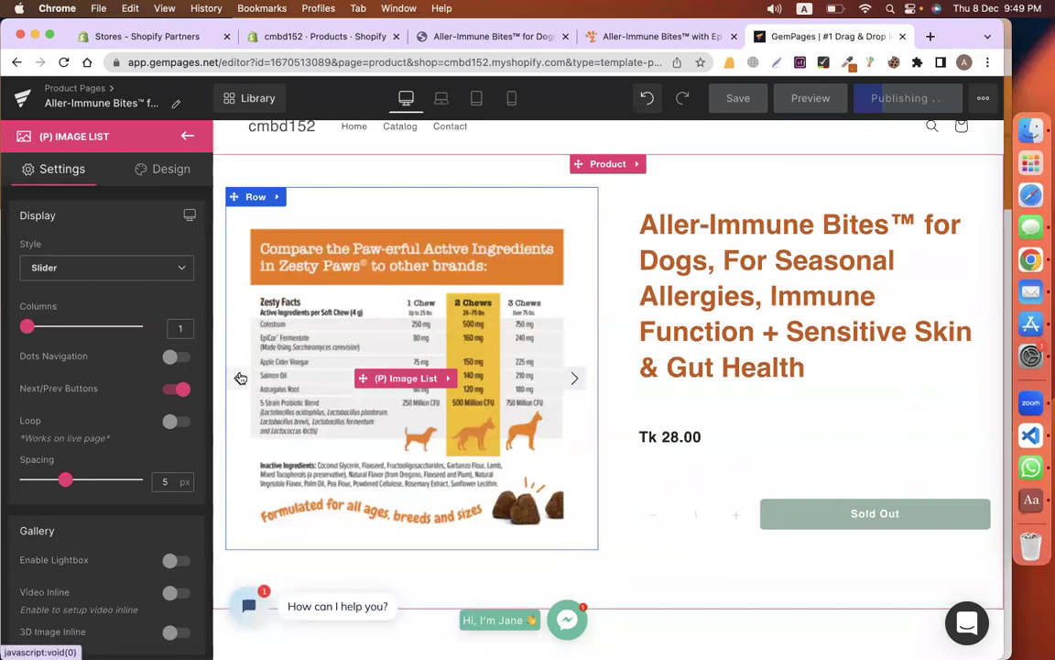
{"action": "left_click", "coordinate": [237, 378]}
{"action": "scroll", "coordinate": [613, 434], "scroll_direction": "down", "scroll_amount": 3}
{"action": "scroll", "coordinate": [614, 434], "scroll_direction": "up", "scroll_amount": 3}
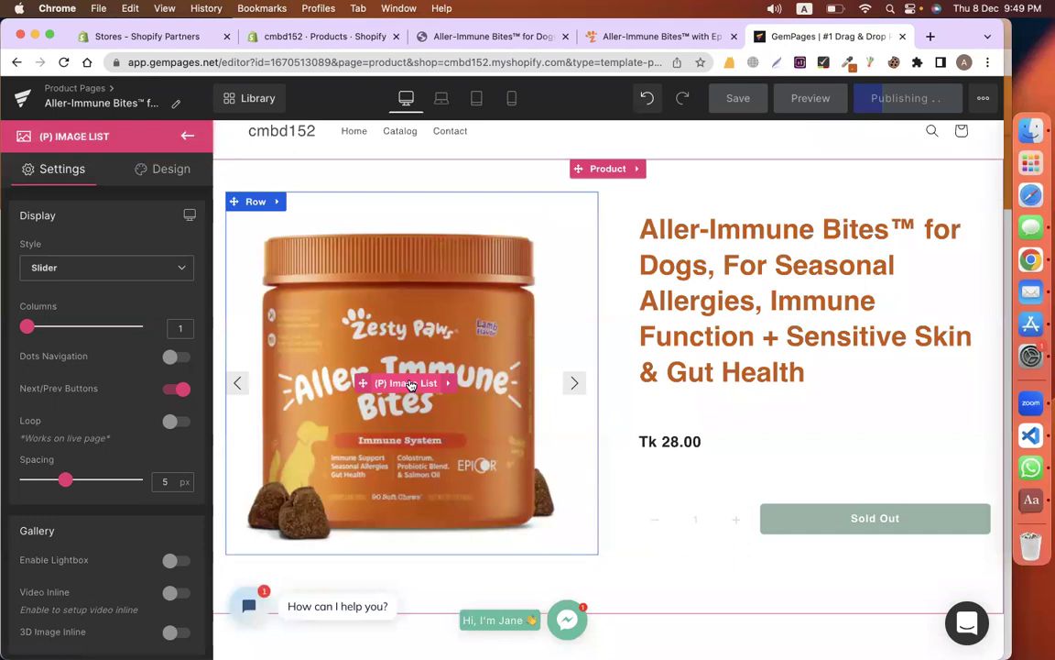
{"action": "left_click", "coordinate": [40, 268]}
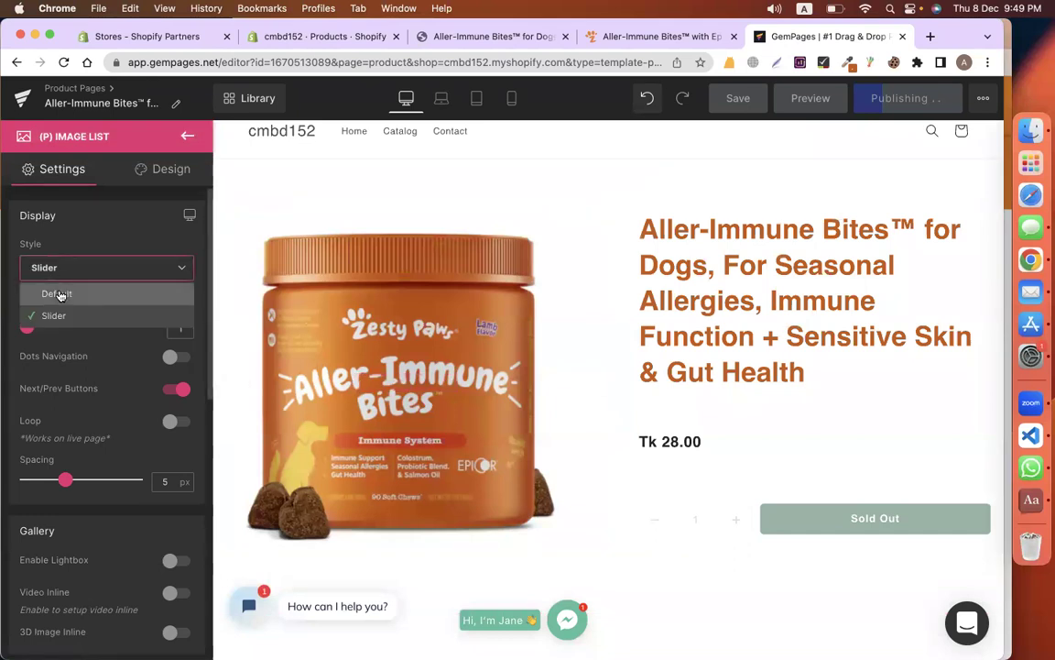
{"action": "left_click", "coordinate": [59, 293]}
{"action": "left_click", "coordinate": [57, 268]}
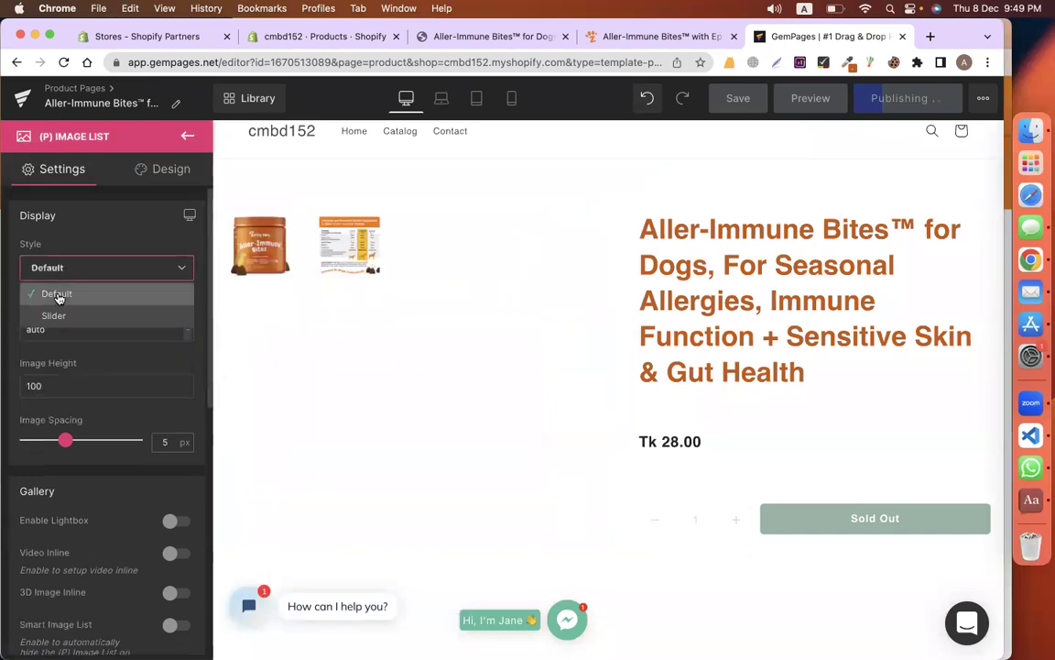
{"action": "left_click", "coordinate": [55, 311]}
Place a new (P) Image List over the product image area and set it to Slider style.
{"action": "scroll", "coordinate": [446, 369], "scroll_direction": "down", "scroll_amount": 2}
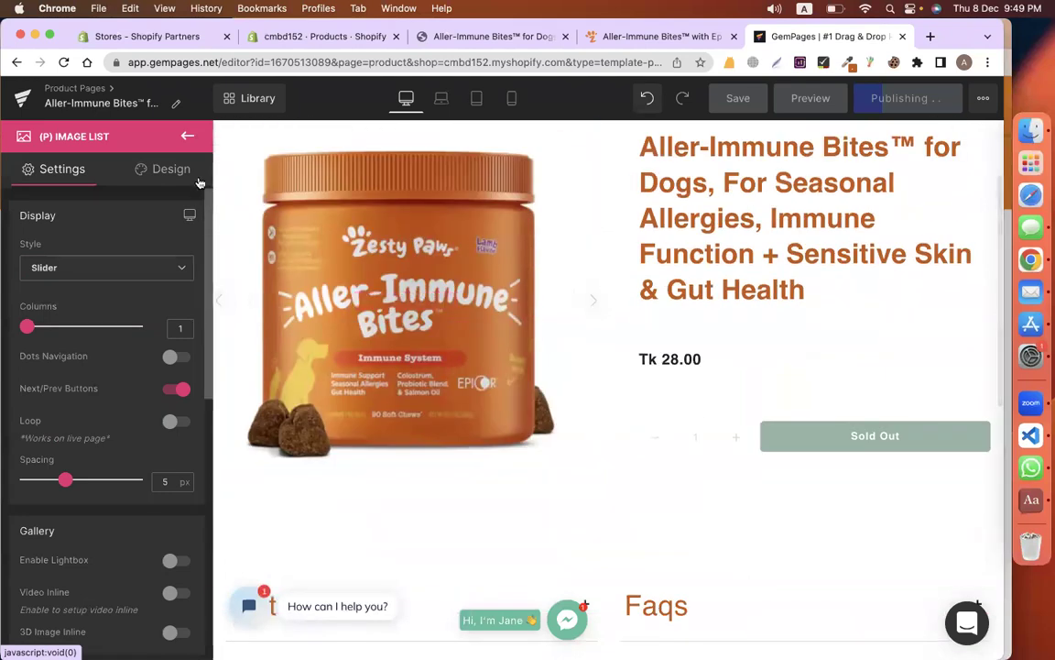
{"action": "left_click", "coordinate": [188, 136]}
{"action": "scroll", "coordinate": [157, 358], "scroll_direction": "down", "scroll_amount": 5}
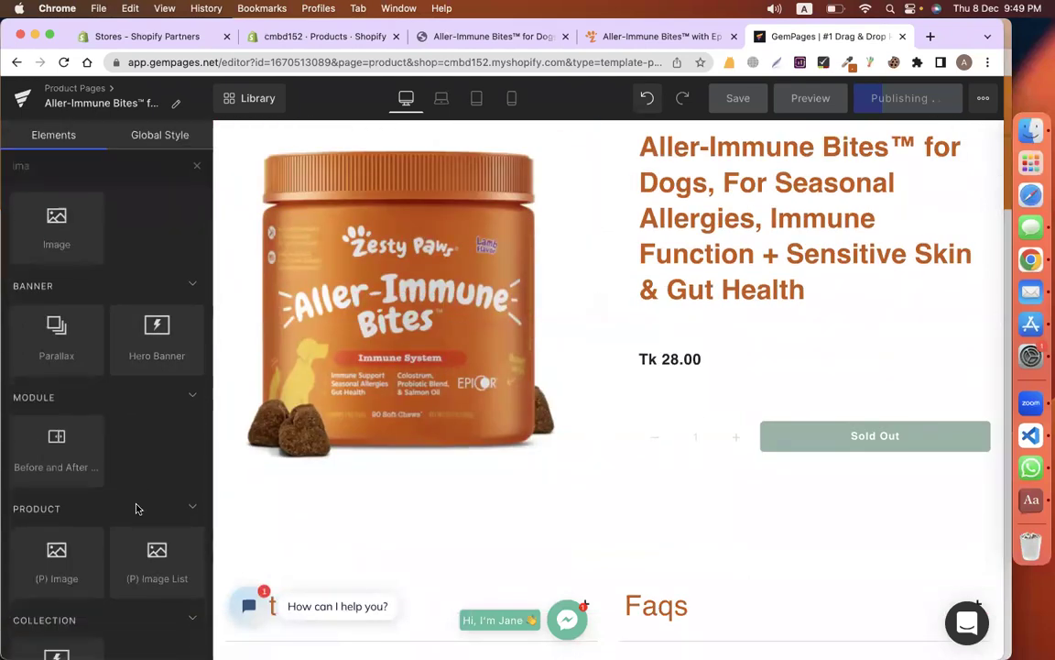
{"action": "left_click_drag", "start_coordinate": [154, 357], "coordinate": [370, 471]}
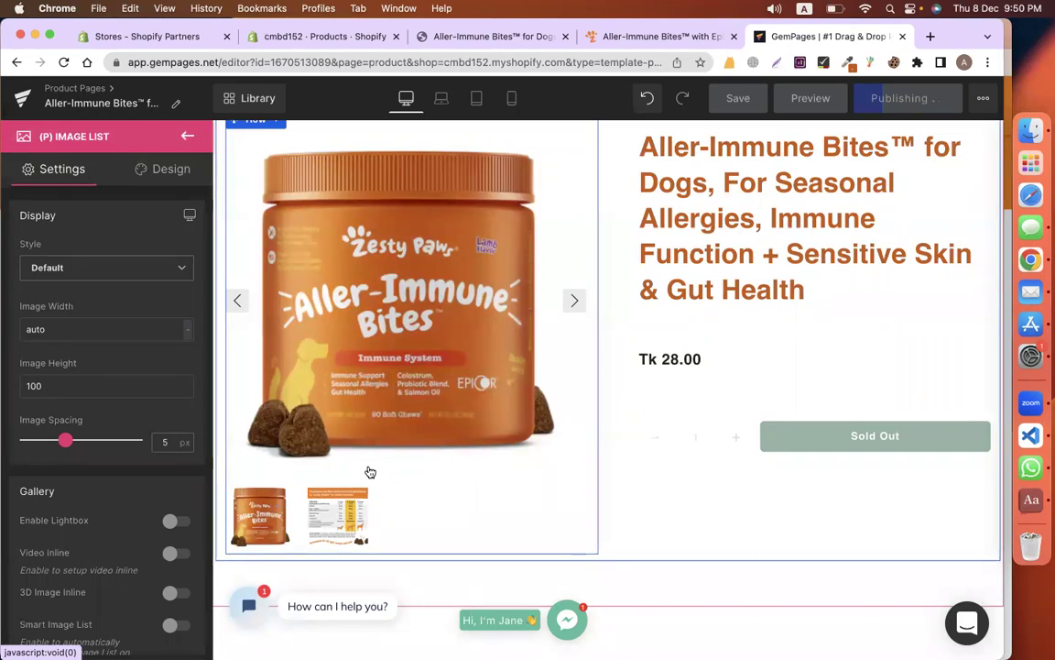
{"action": "left_click", "coordinate": [309, 492]}
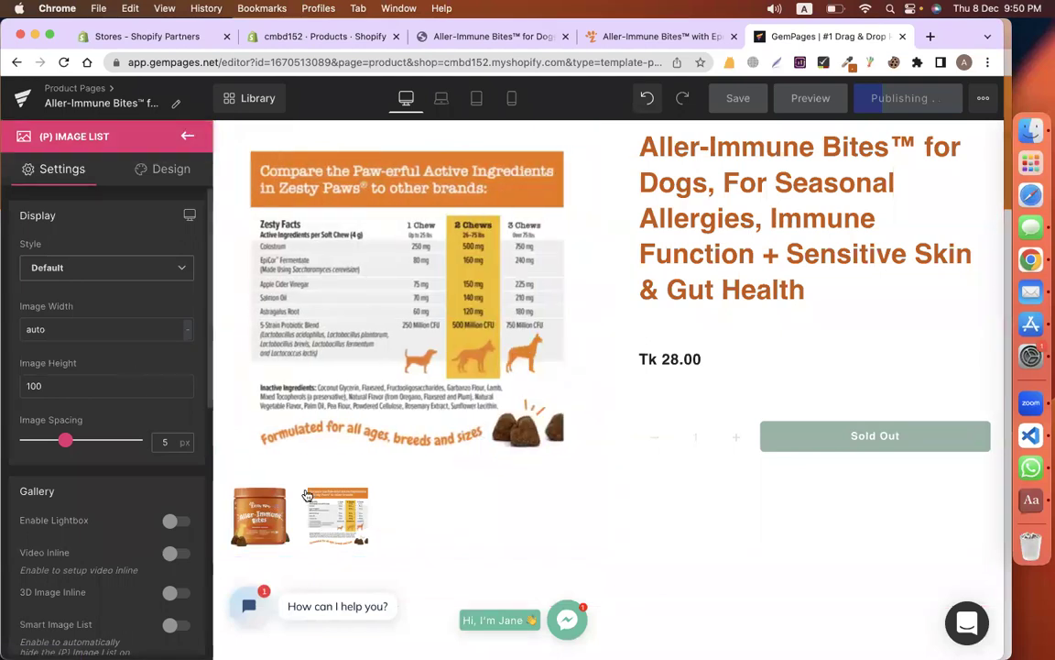
{"action": "left_click", "coordinate": [81, 277]}
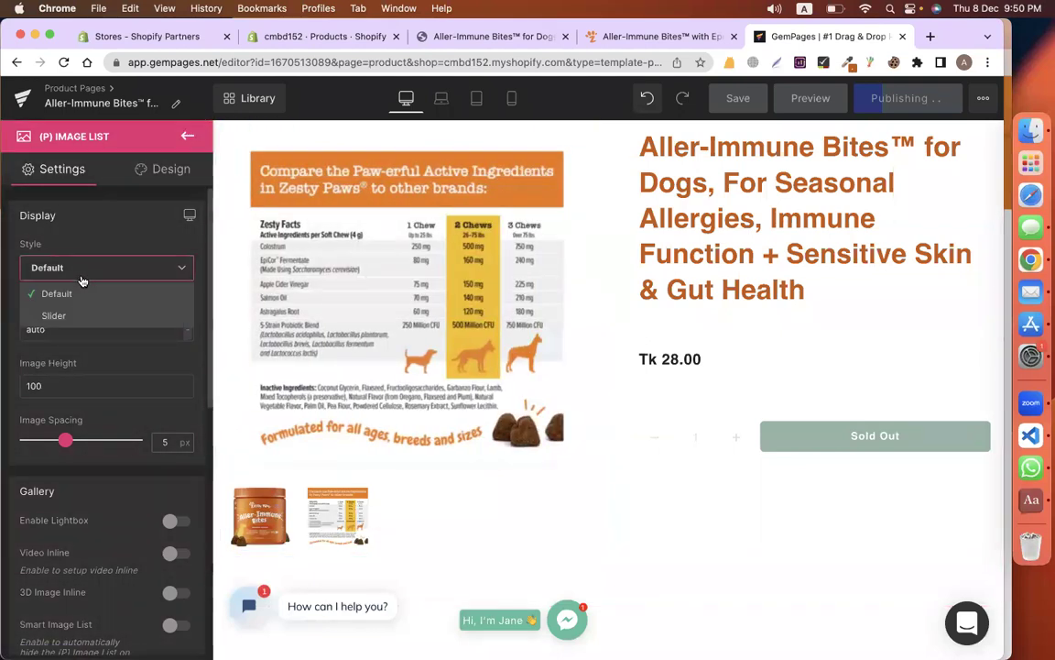
{"action": "left_click", "coordinate": [75, 314]}
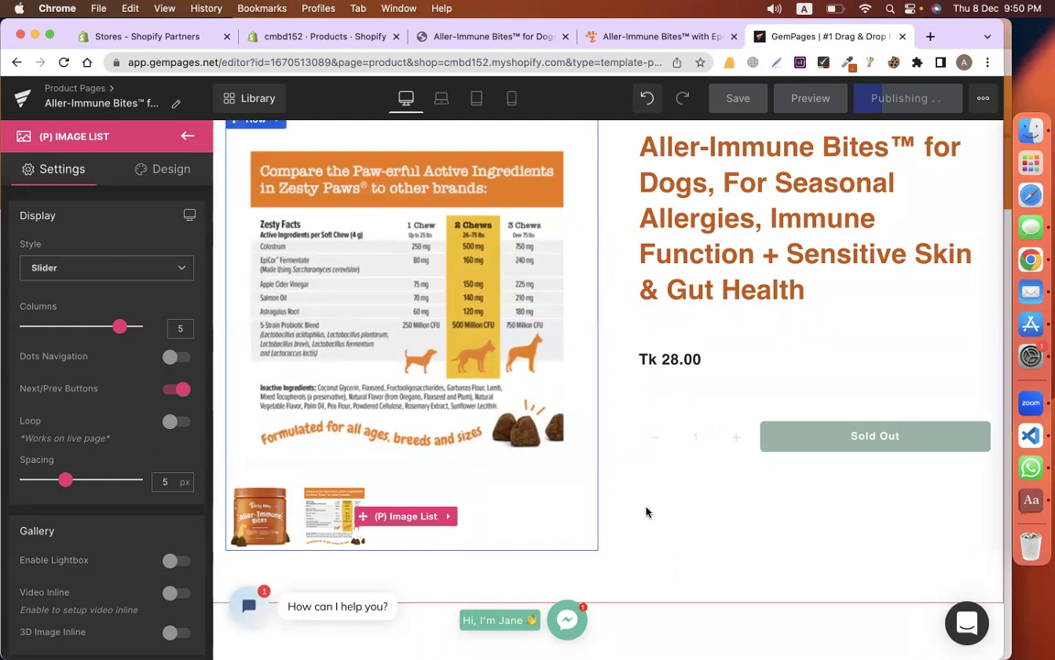
{"action": "scroll", "coordinate": [541, 261], "scroll_direction": "up", "scroll_amount": 3}
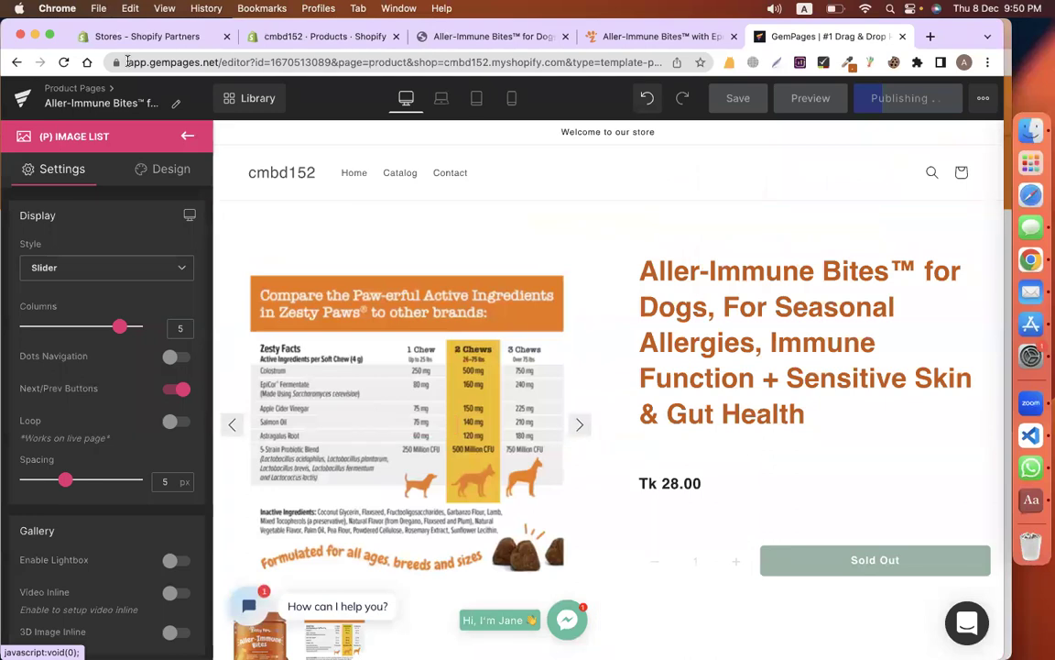
Open the GemPages dashboard in a new tab and show the Product Pages template list.
{"action": "right_click", "coordinate": [21, 103]}
{"action": "left_click", "coordinate": [55, 107]}
{"action": "left_click", "coordinate": [839, 38]}
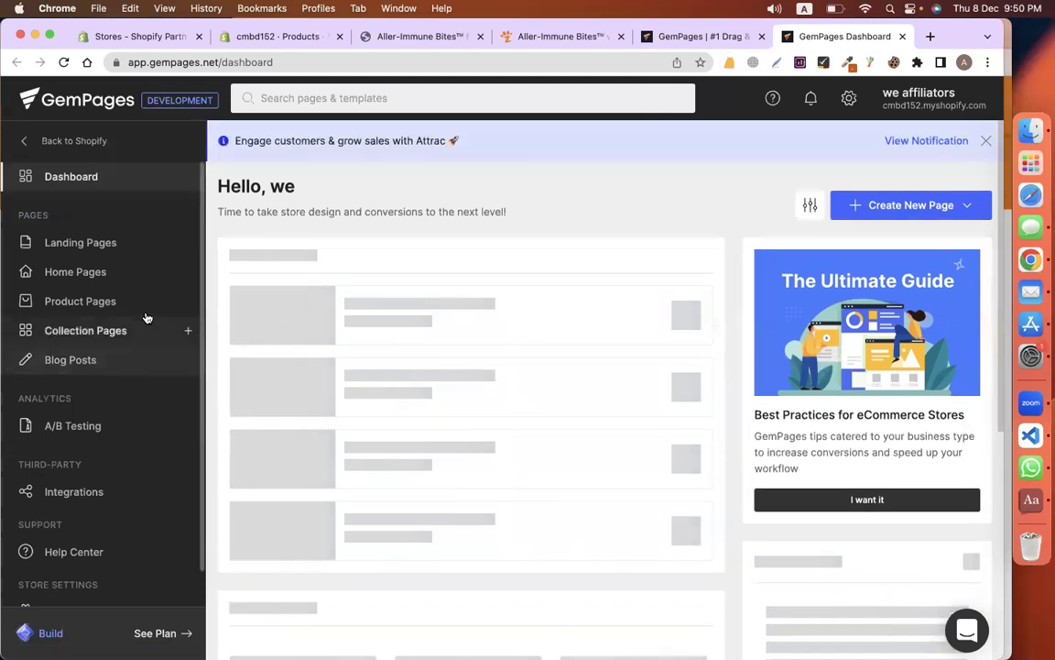
{"action": "left_click", "coordinate": [82, 302]}
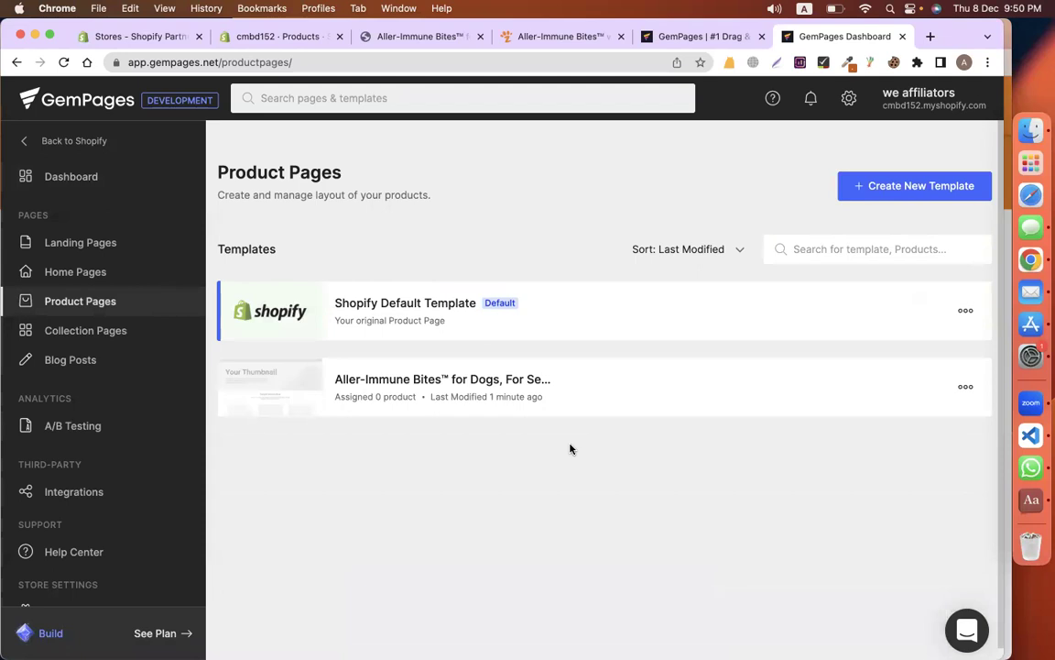
{"action": "mouse_move", "coordinate": [612, 407]}
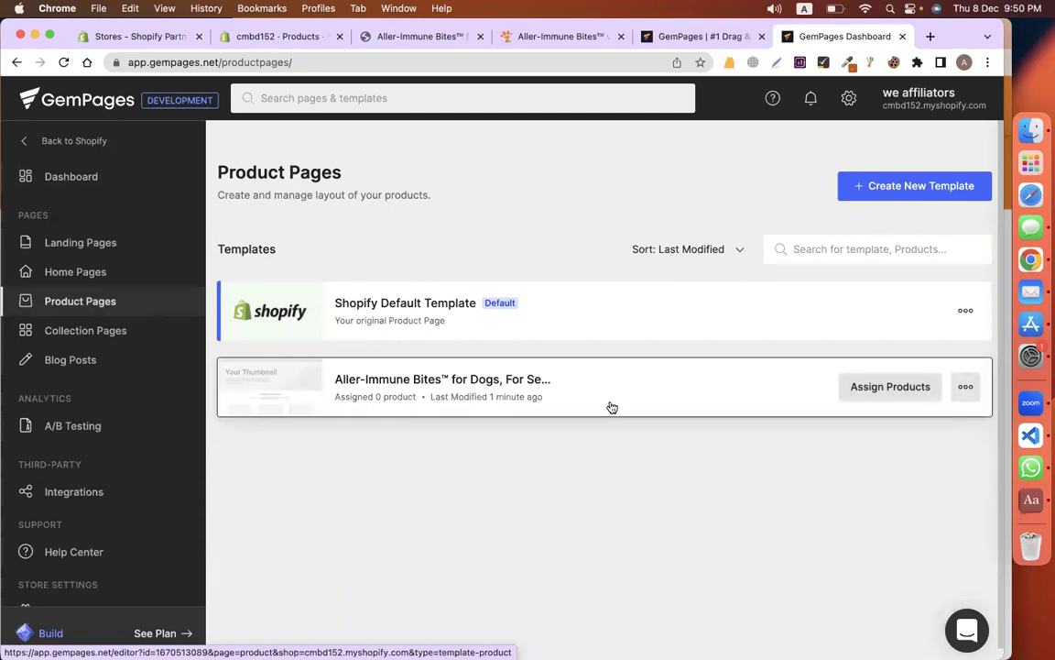
{"action": "left_click", "coordinate": [267, 37]}
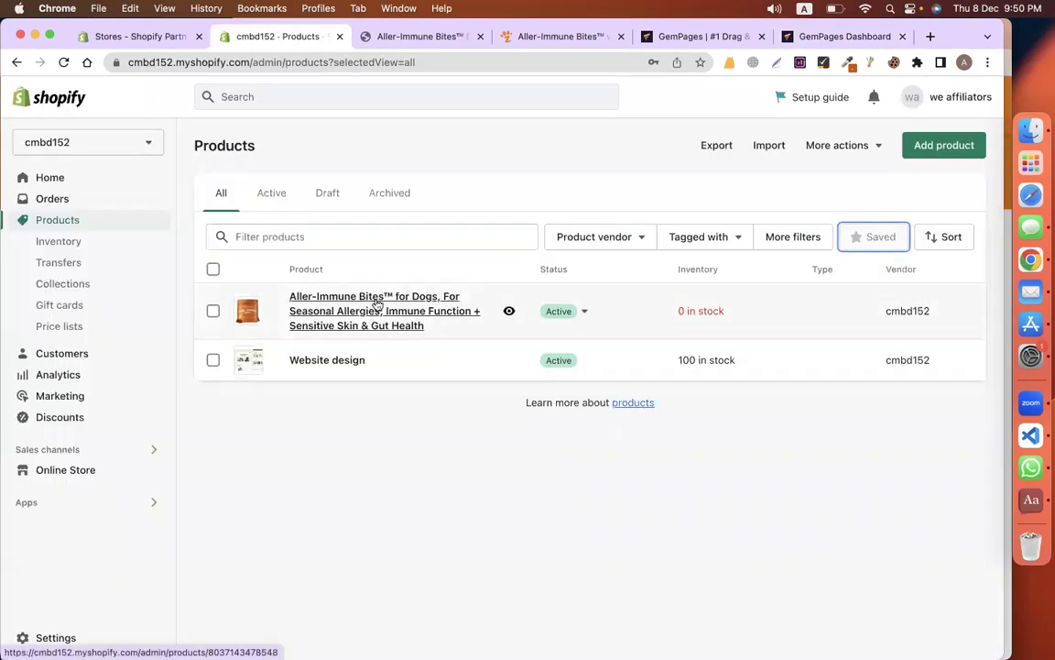
{"action": "left_click", "coordinate": [510, 311]}
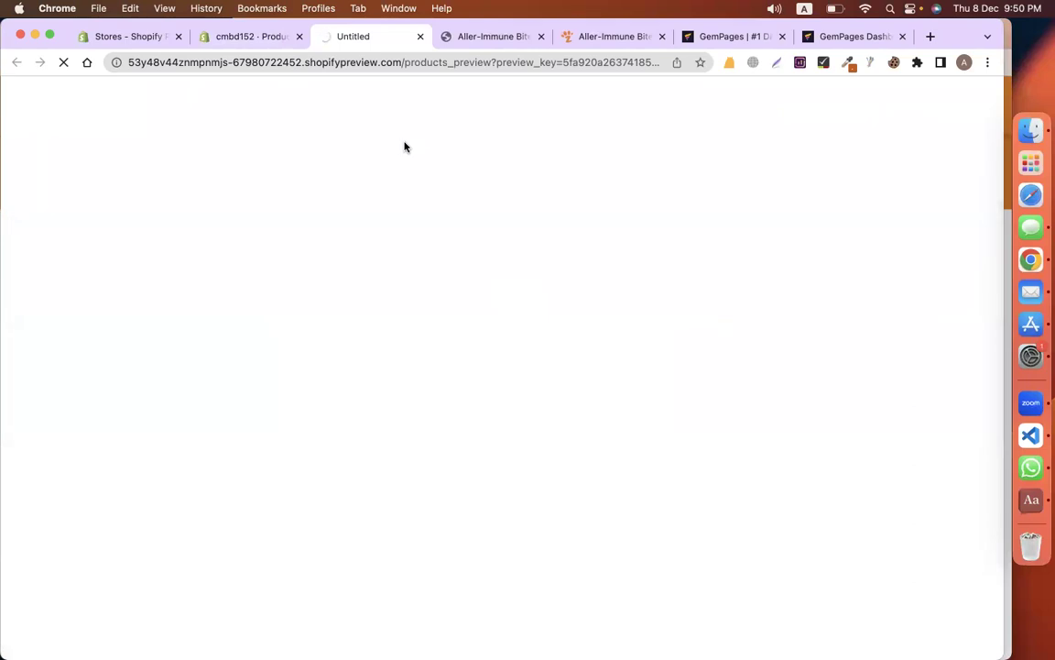
{"action": "scroll", "coordinate": [539, 264], "scroll_direction": "down", "scroll_amount": 4}
{"action": "scroll", "coordinate": [539, 264], "scroll_direction": "up", "scroll_amount": 4}
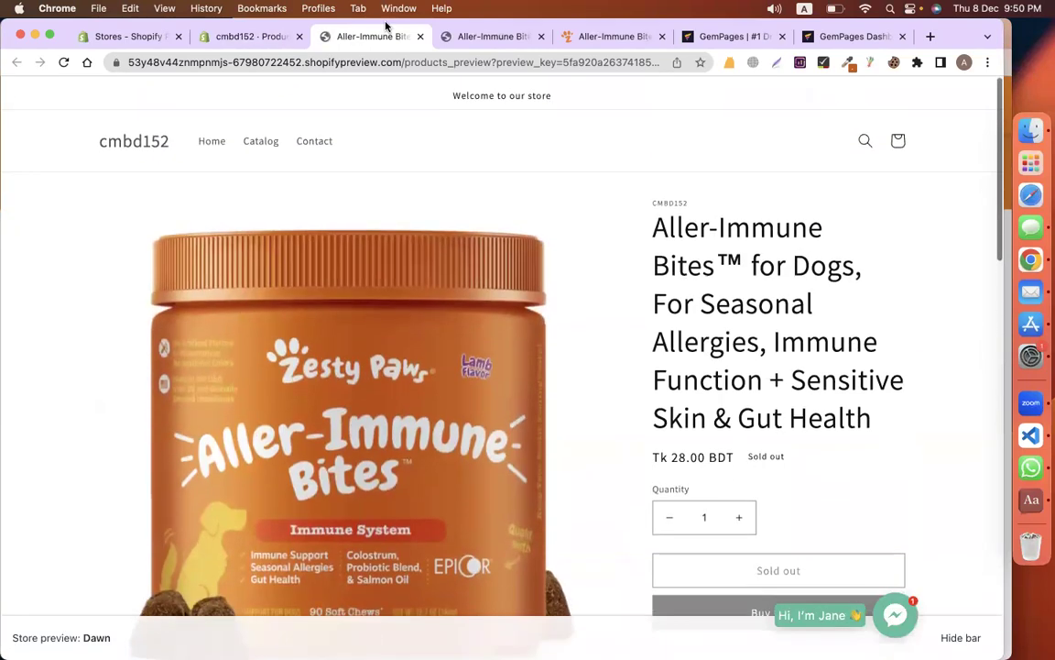
{"action": "scroll", "coordinate": [516, 225], "scroll_direction": "down", "scroll_amount": 10}
{"action": "scroll", "coordinate": [450, 165], "scroll_direction": "up", "scroll_amount": 10}
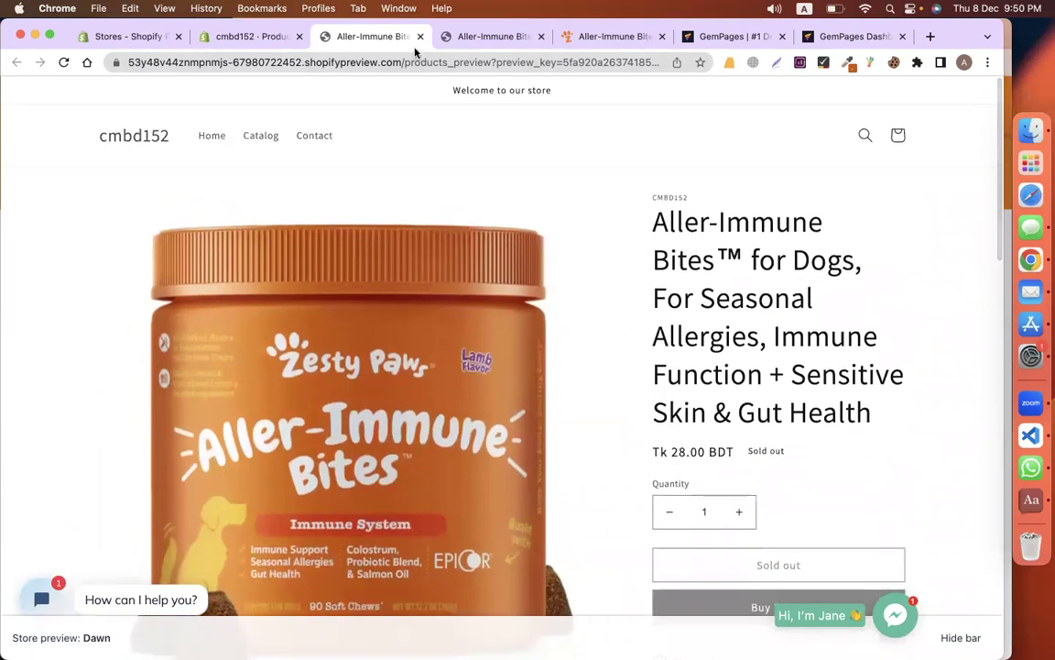
{"action": "left_click", "coordinate": [419, 37]}
{"action": "left_click", "coordinate": [733, 37]}
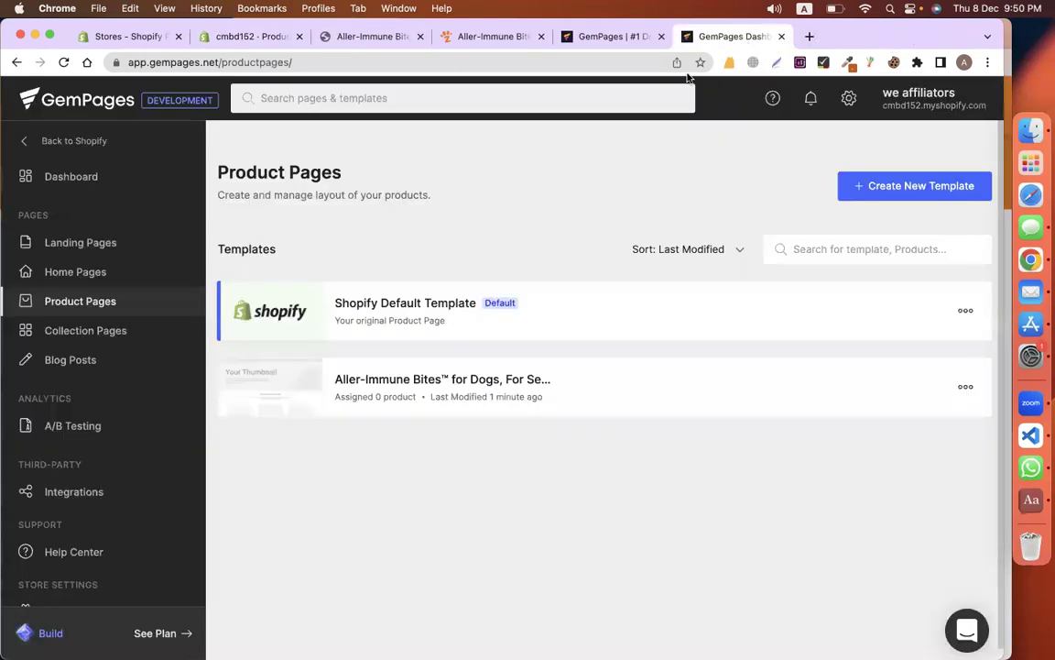
{"action": "left_click", "coordinate": [861, 389]}
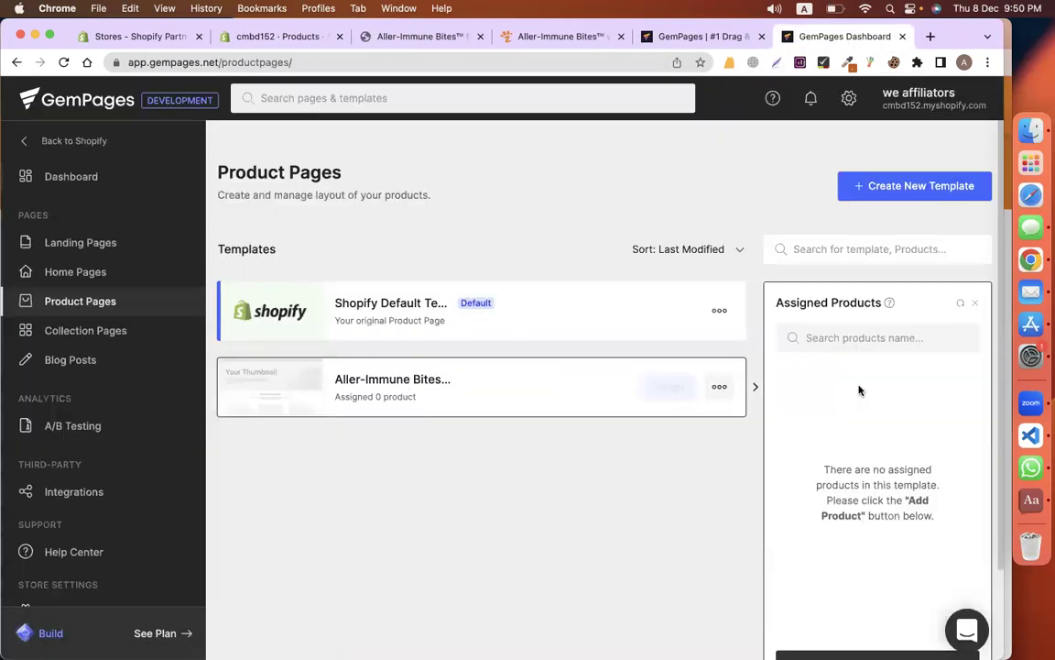
{"action": "scroll", "coordinate": [837, 342], "scroll_direction": "down", "scroll_amount": 3}
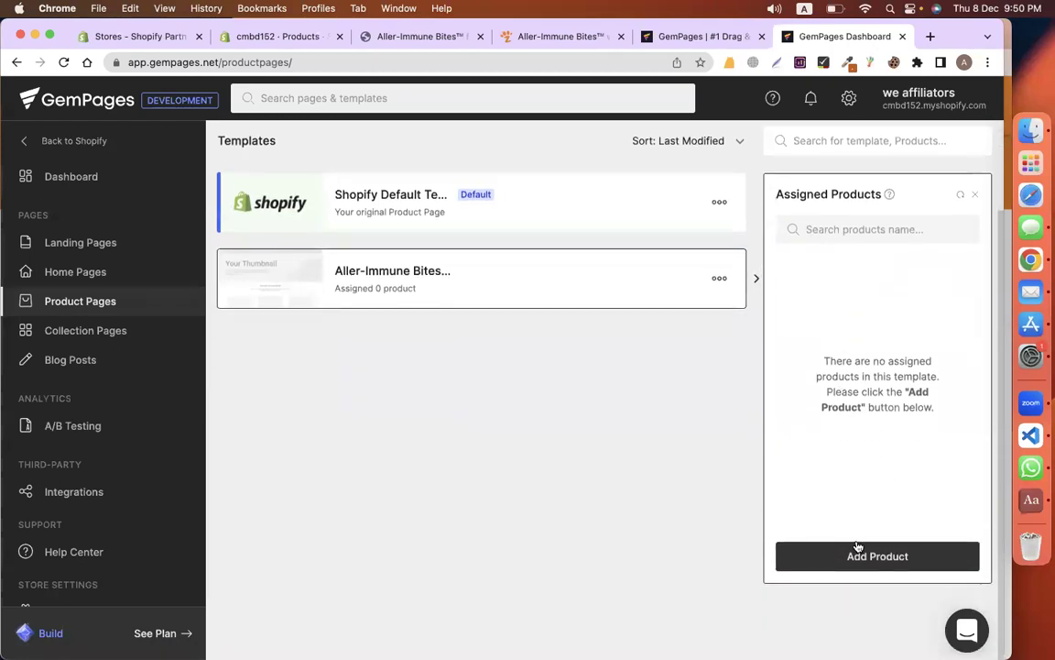
{"action": "left_click", "coordinate": [832, 231]}
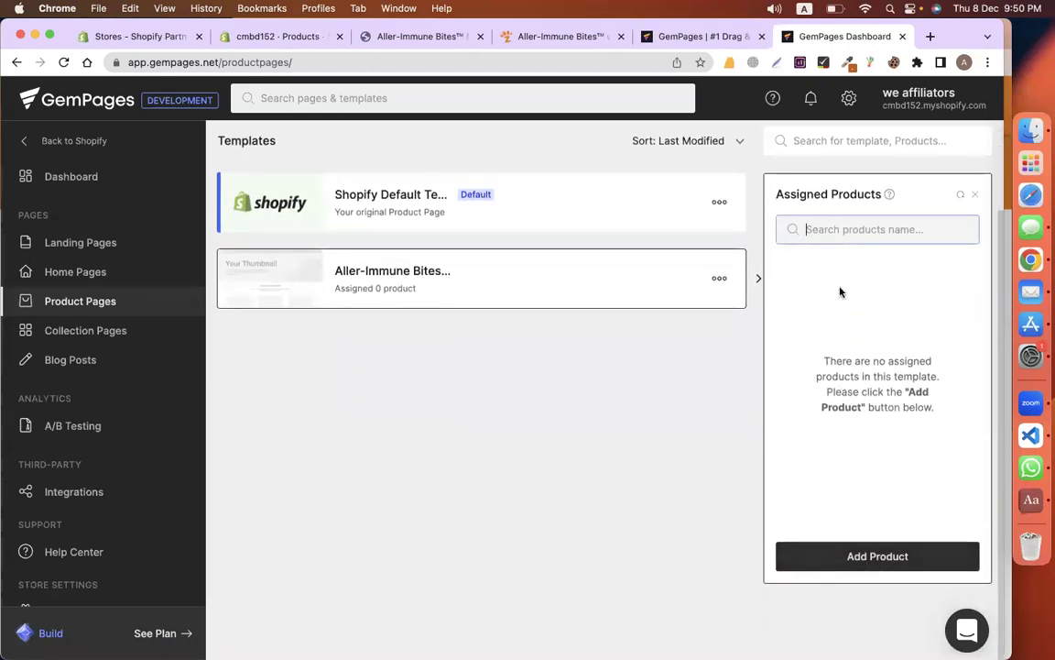
{"action": "left_click", "coordinate": [867, 561]}
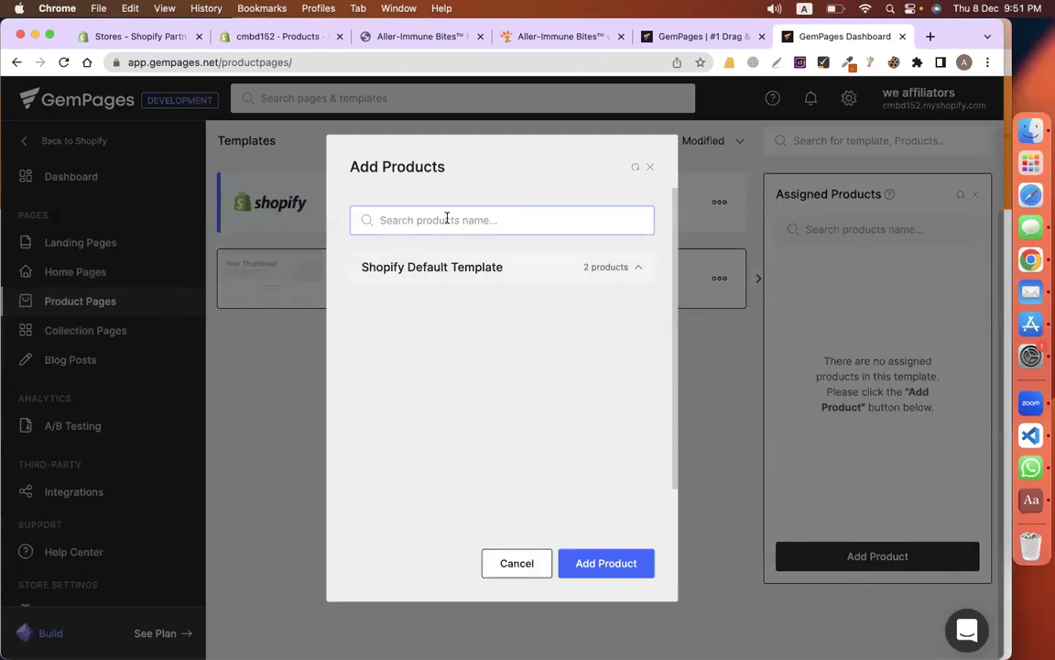
{"action": "left_click", "coordinate": [517, 568]}
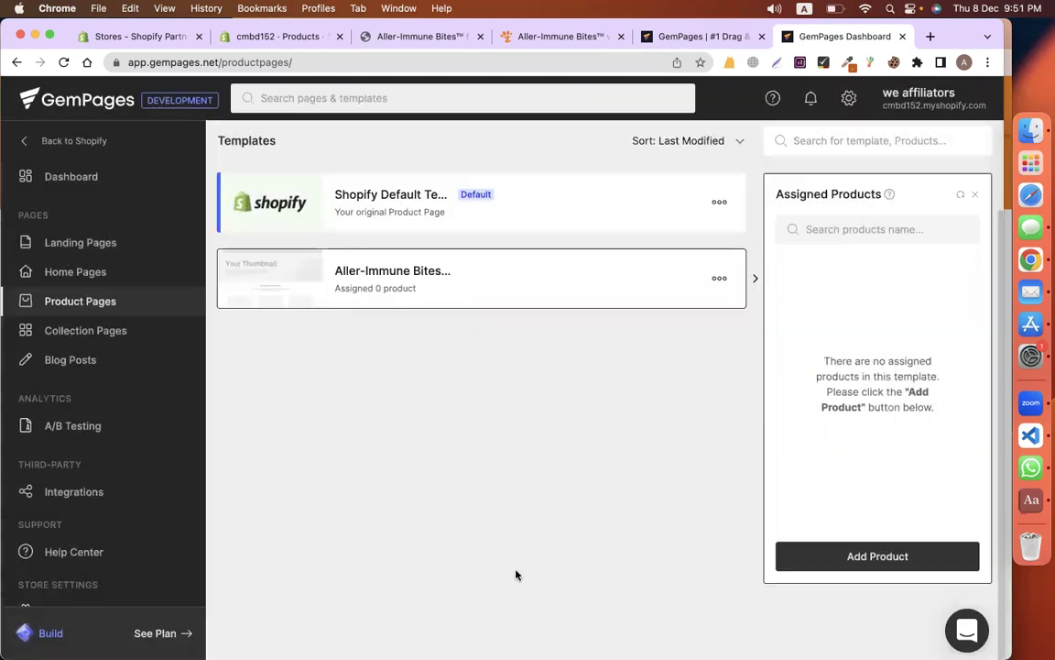
{"action": "left_click", "coordinate": [975, 195]}
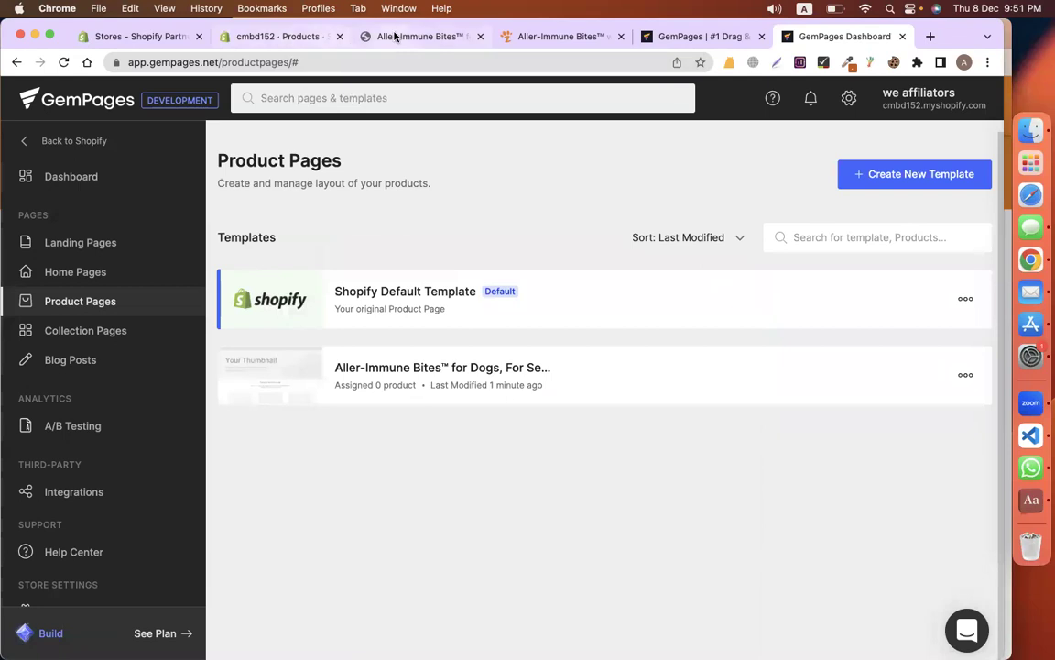
Check the Aller-Immune Bites store preview, then scroll through the template back in the editor.
{"action": "left_click", "coordinate": [395, 37]}
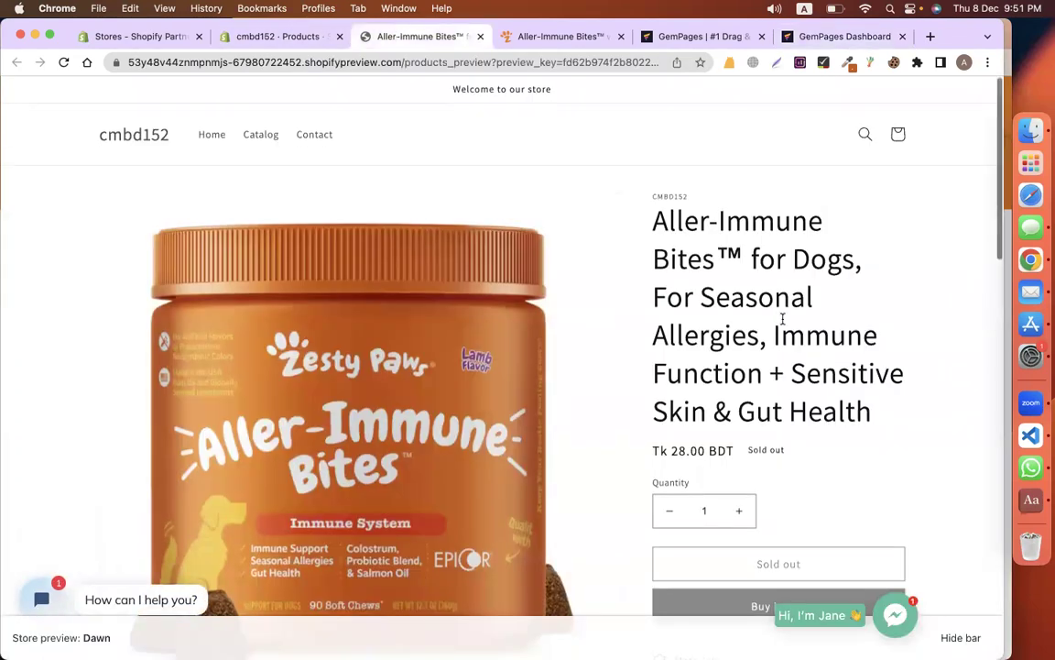
{"action": "scroll", "coordinate": [783, 311], "scroll_direction": "down", "scroll_amount": 3}
{"action": "scroll", "coordinate": [784, 323], "scroll_direction": "up", "scroll_amount": 3}
{"action": "left_click", "coordinate": [698, 41]}
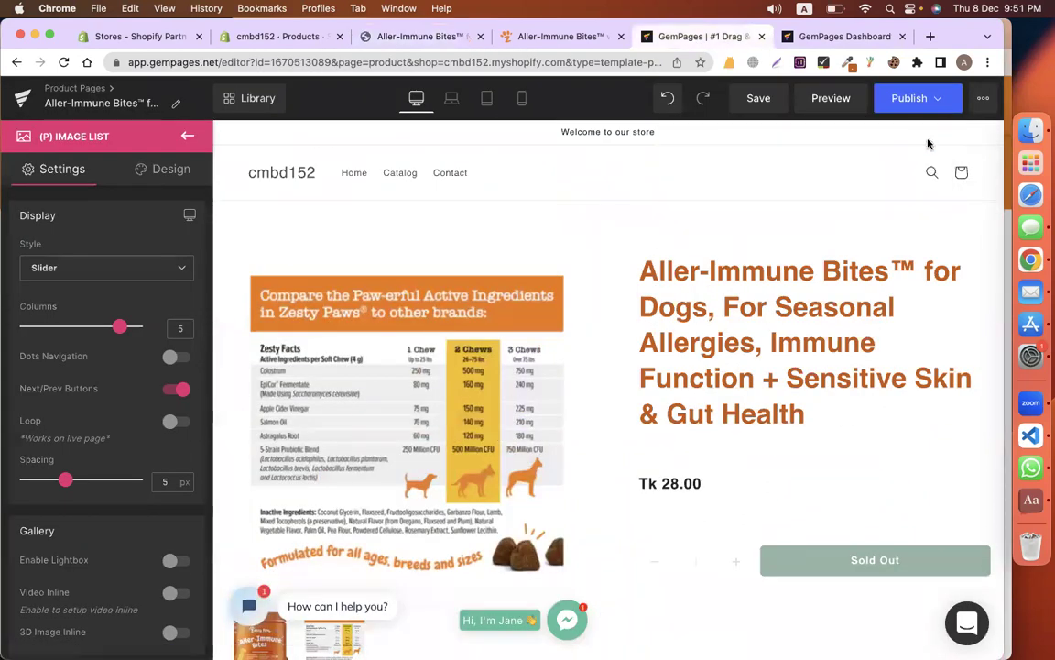
{"action": "scroll", "coordinate": [458, 390], "scroll_direction": "down", "scroll_amount": 5}
{"action": "scroll", "coordinate": [458, 390], "scroll_direction": "down", "scroll_amount": 4}
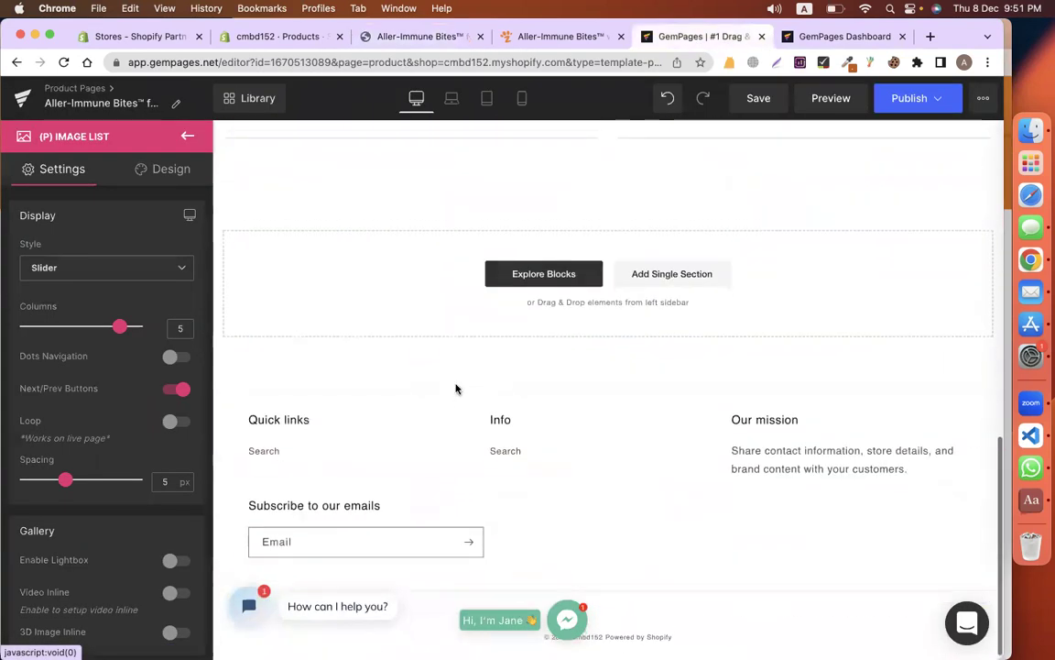
{"action": "scroll", "coordinate": [458, 390], "scroll_direction": "up", "scroll_amount": 10}
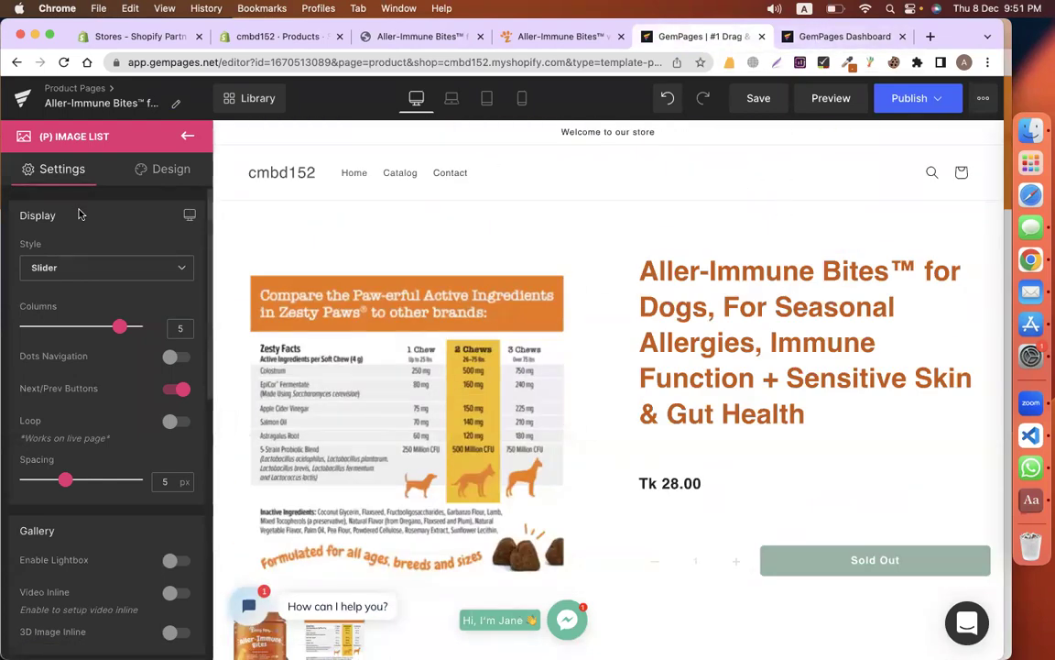
Search 'all', tick Aller-Immune Bites and confirm adding that 1 product to the template.
{"action": "left_click", "coordinate": [827, 37]}
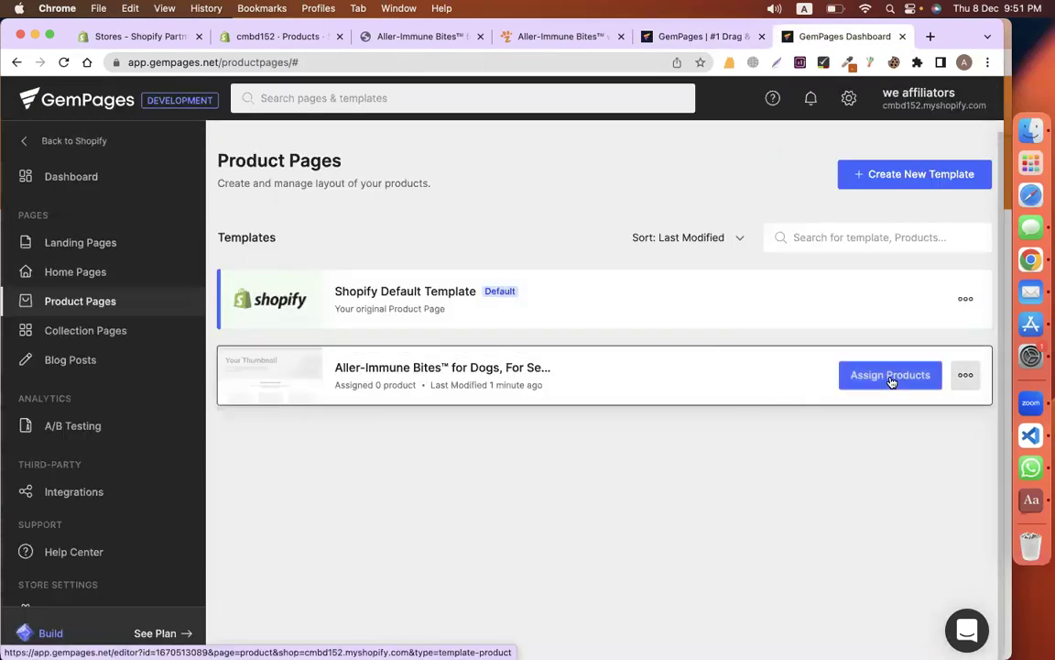
{"action": "left_click", "coordinate": [889, 376]}
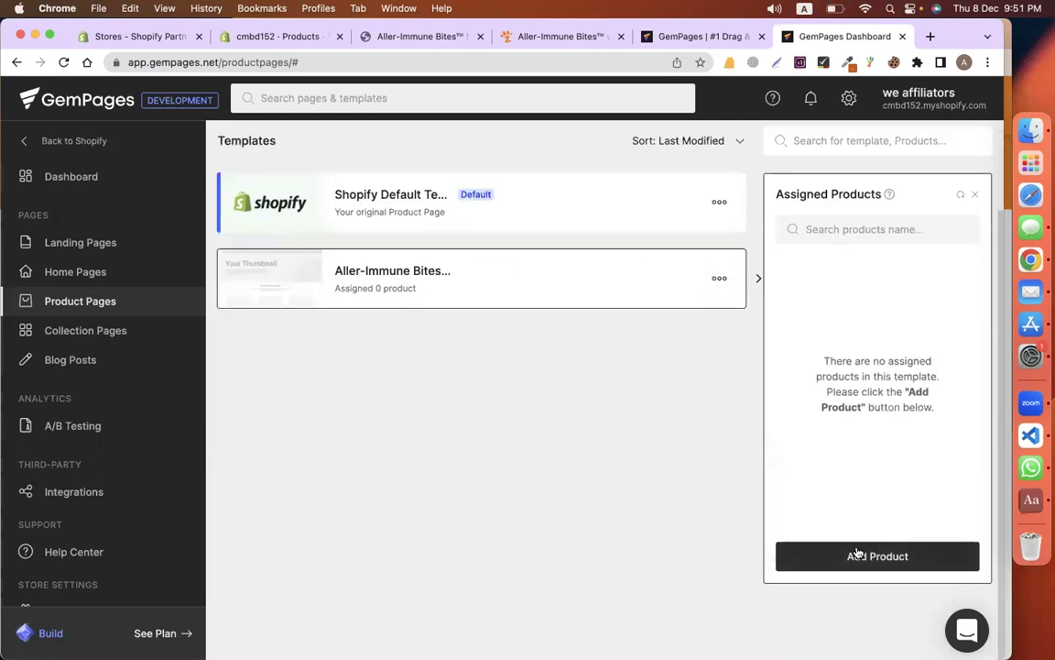
{"action": "left_click", "coordinate": [852, 554]}
{"action": "type", "text": "all"}
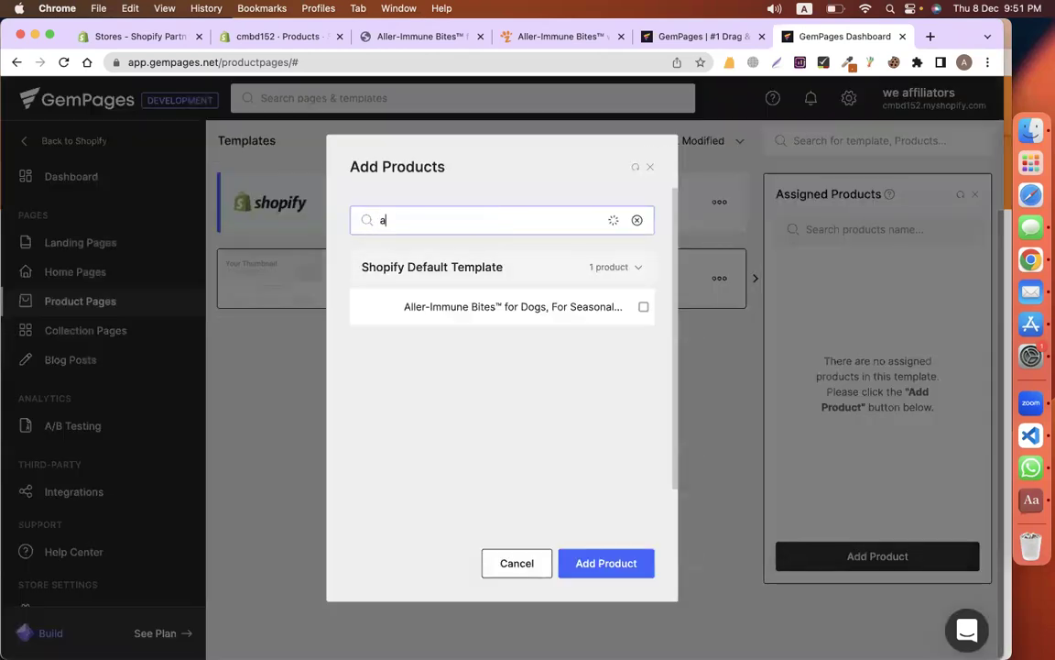
{"action": "left_click", "coordinate": [642, 307]}
{"action": "left_click", "coordinate": [608, 554]}
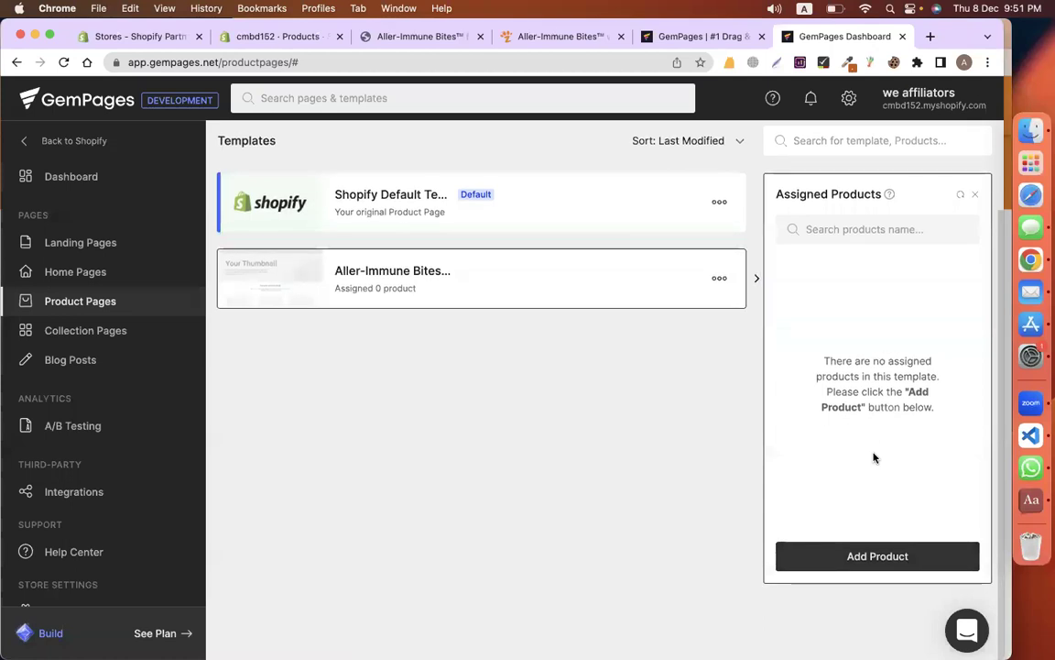
{"action": "left_click", "coordinate": [871, 558]}
{"action": "left_click", "coordinate": [643, 306]}
{"action": "left_click", "coordinate": [612, 561]}
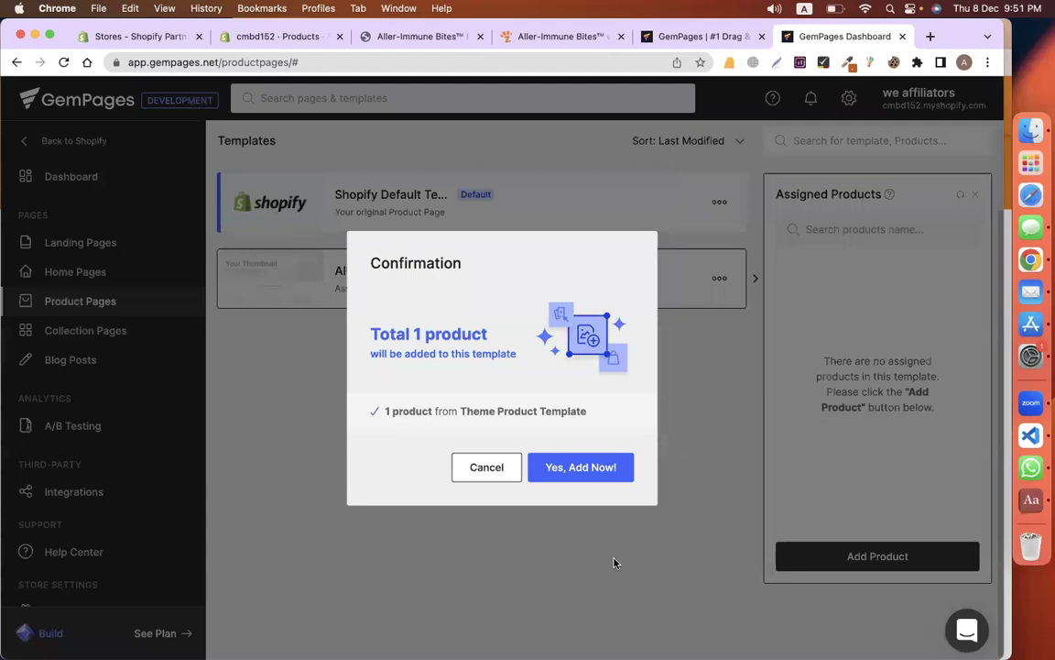
{"action": "left_click", "coordinate": [610, 476]}
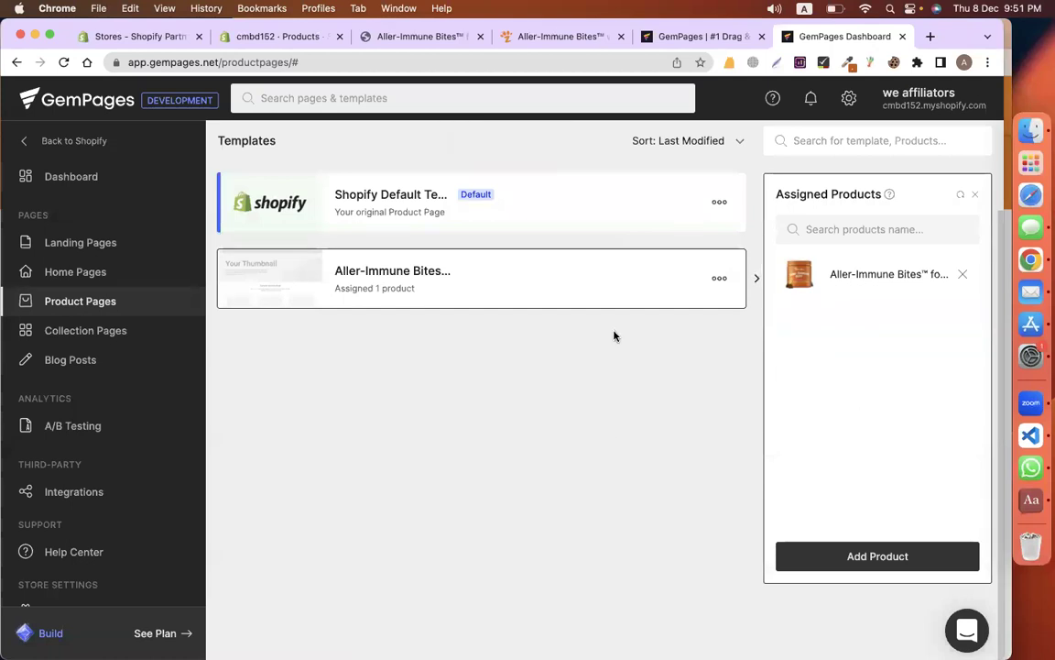
{"action": "left_click", "coordinate": [975, 195]}
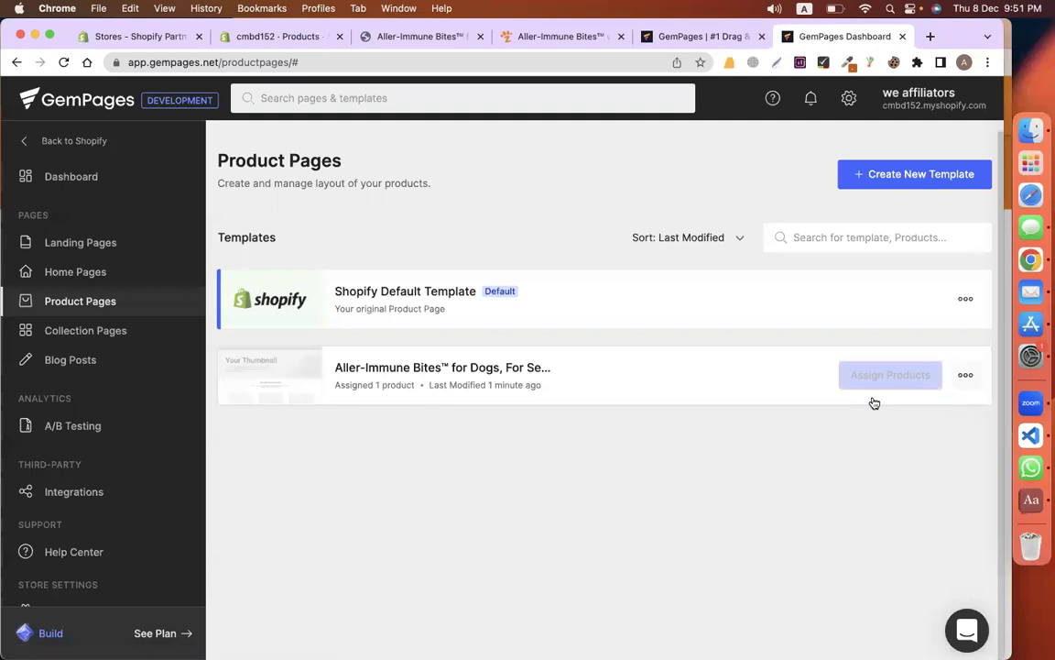
Reload the store preview, open Aller-Immune Bites from the catalog and toggle its Ingredients, Faqs and Details sections.
{"action": "left_click", "coordinate": [422, 38]}
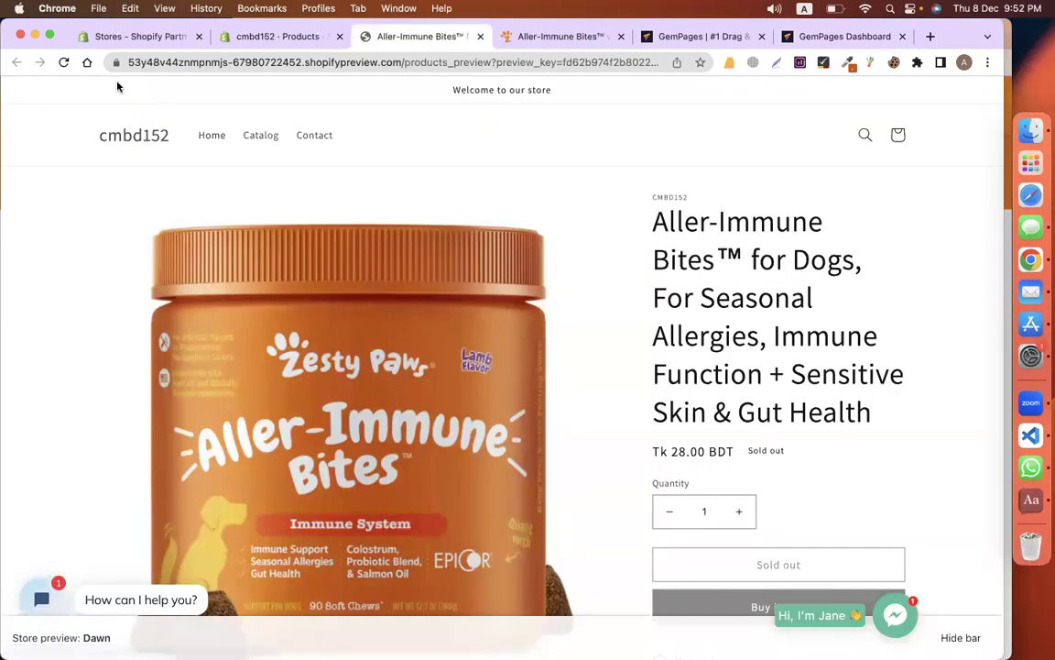
{"action": "left_click", "coordinate": [63, 62]}
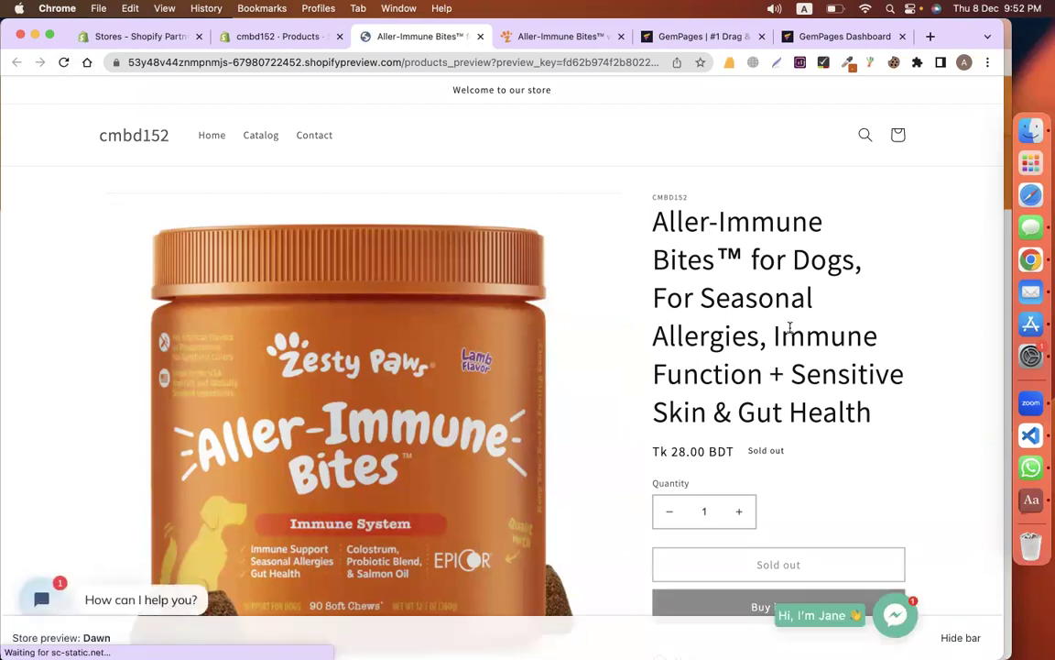
{"action": "left_click", "coordinate": [262, 135]}
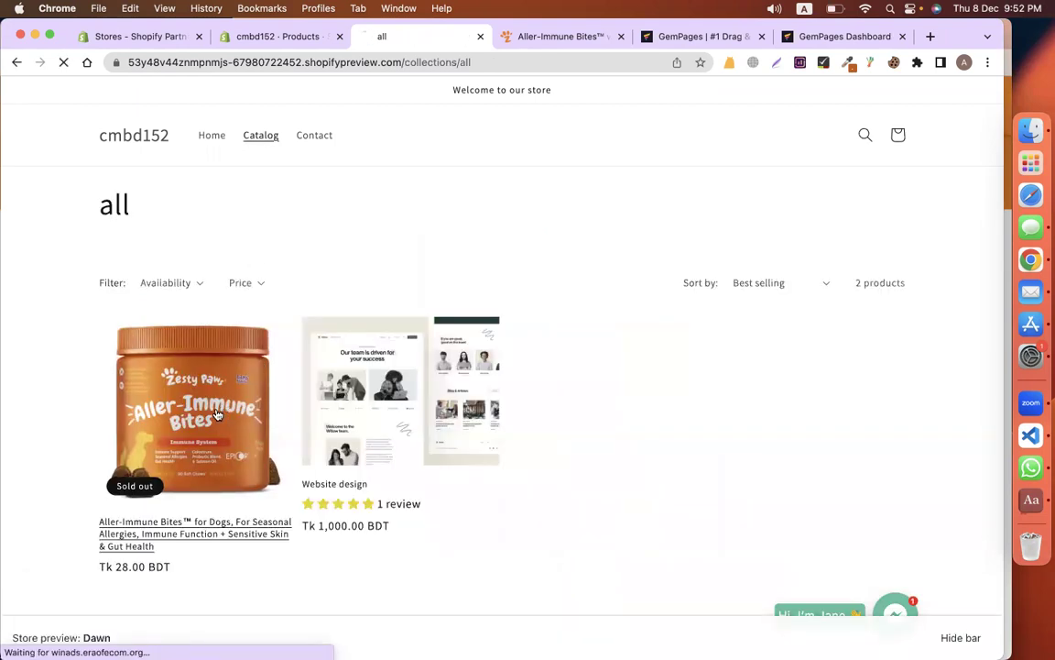
{"action": "left_click", "coordinate": [198, 375]}
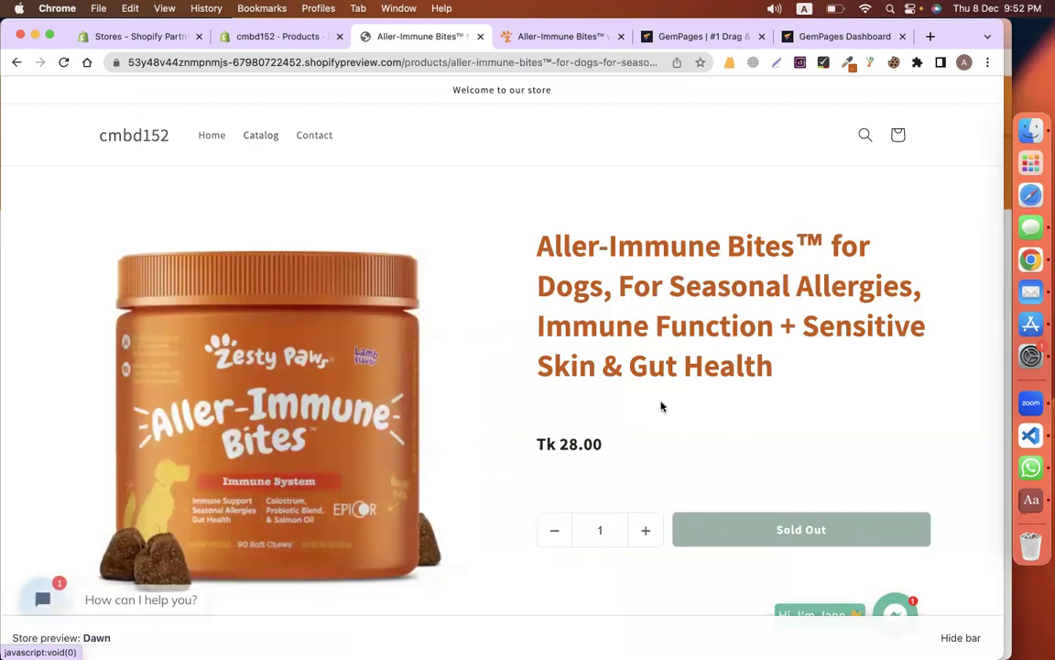
{"action": "scroll", "coordinate": [825, 395], "scroll_direction": "down", "scroll_amount": 5}
{"action": "scroll", "coordinate": [826, 397], "scroll_direction": "down", "scroll_amount": 8}
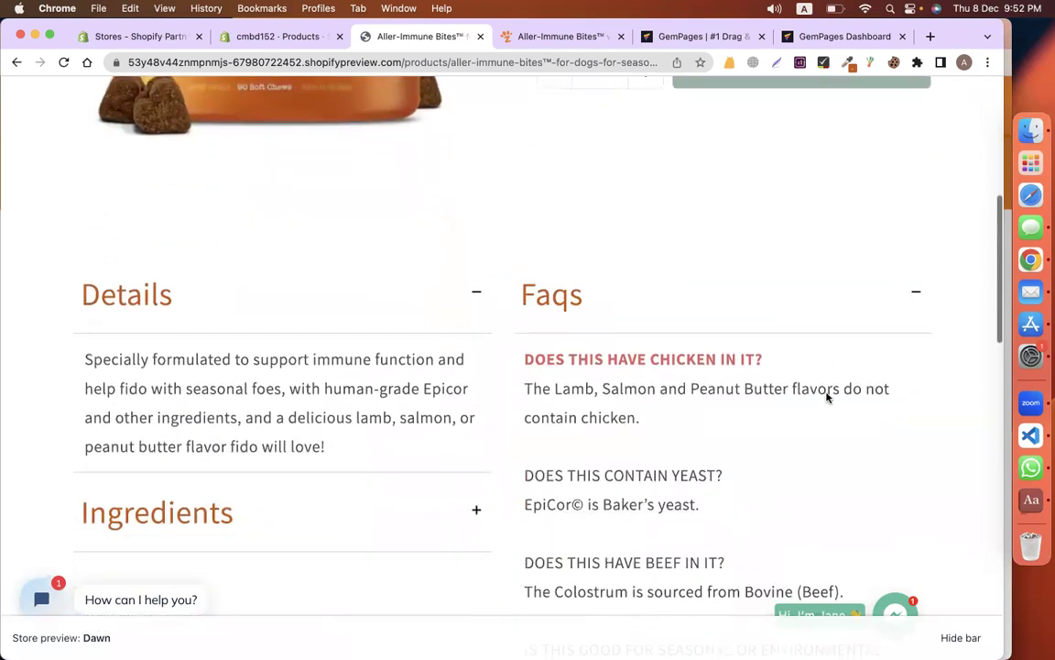
{"action": "left_click", "coordinate": [476, 278]}
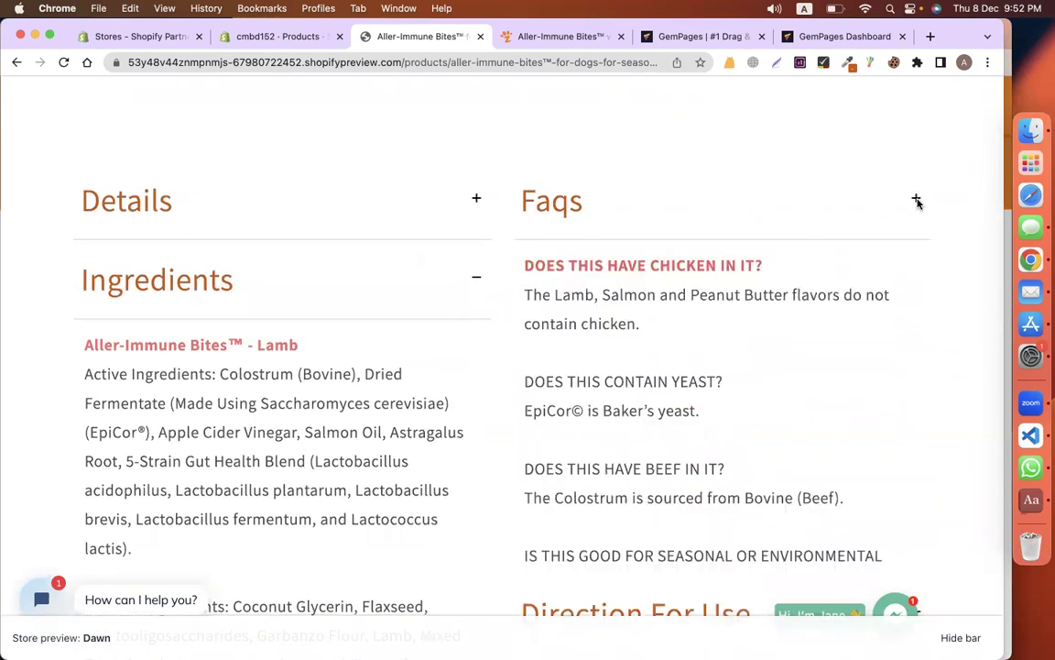
{"action": "left_click", "coordinate": [916, 197]}
{"action": "left_click", "coordinate": [471, 205]}
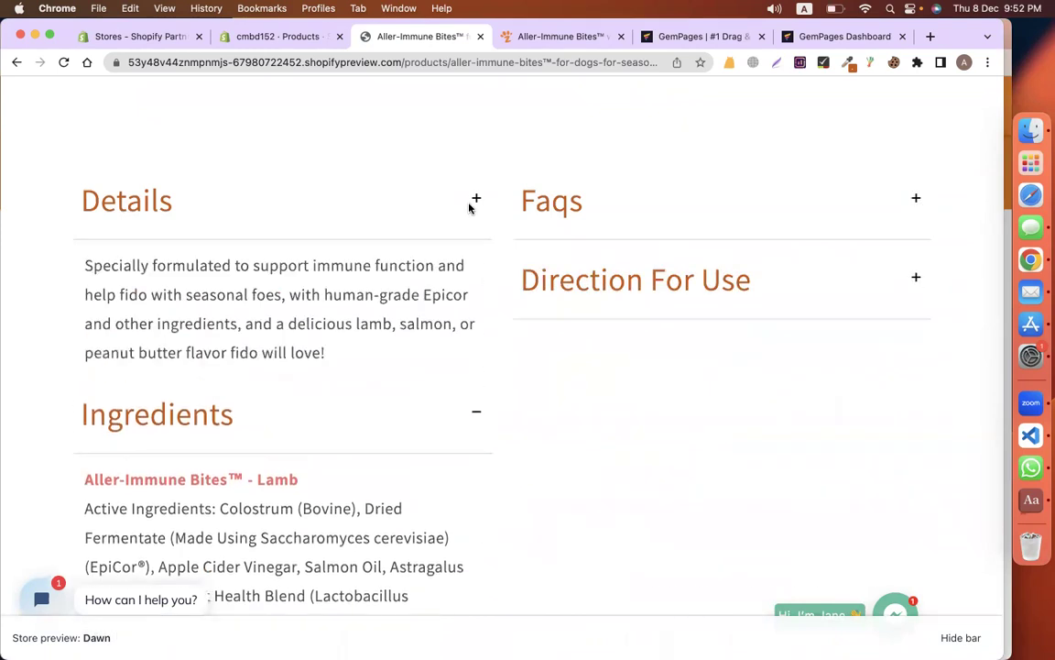
{"action": "scroll", "coordinate": [631, 334], "scroll_direction": "up", "scroll_amount": 15}
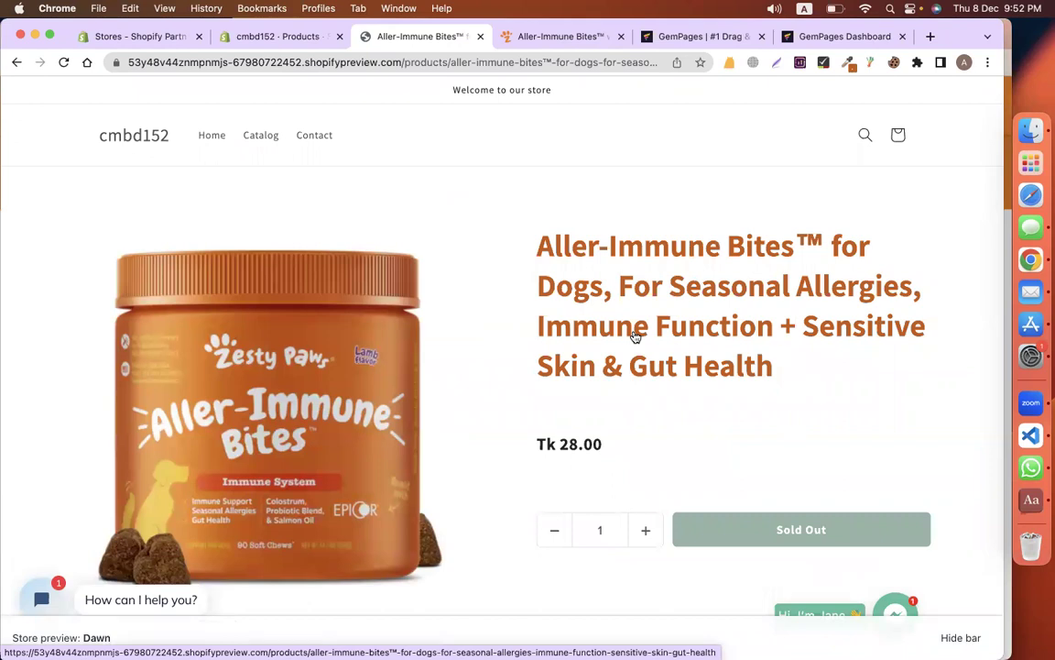
{"action": "scroll", "coordinate": [705, 320], "scroll_direction": "up", "scroll_amount": 2}
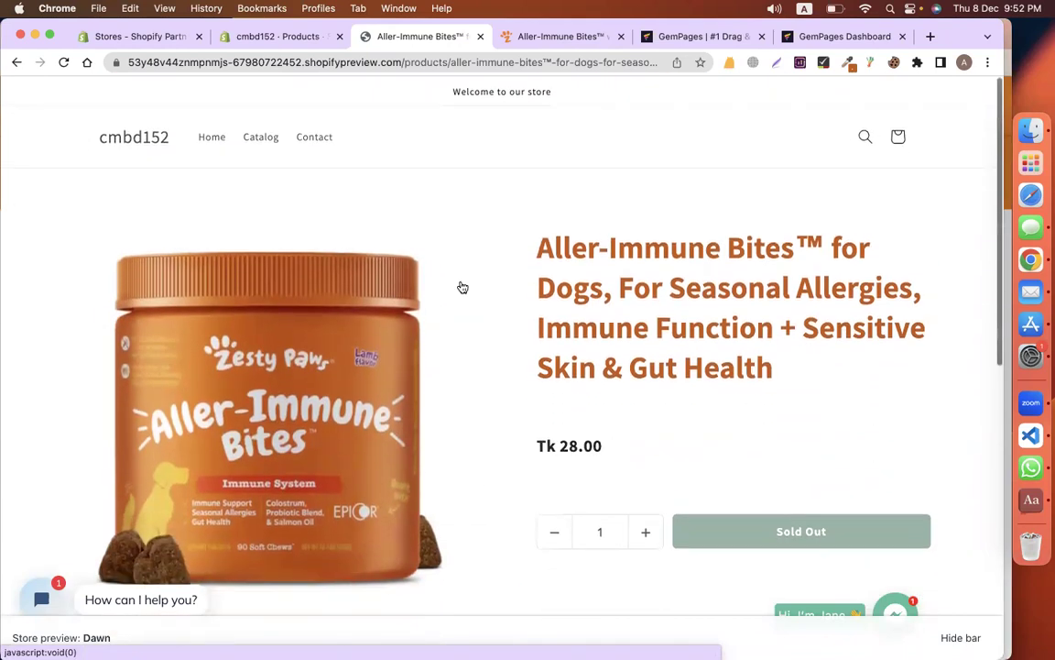
Browse the store's catalog page, then return to the GemPages dashboard.
{"action": "left_click", "coordinate": [262, 136]}
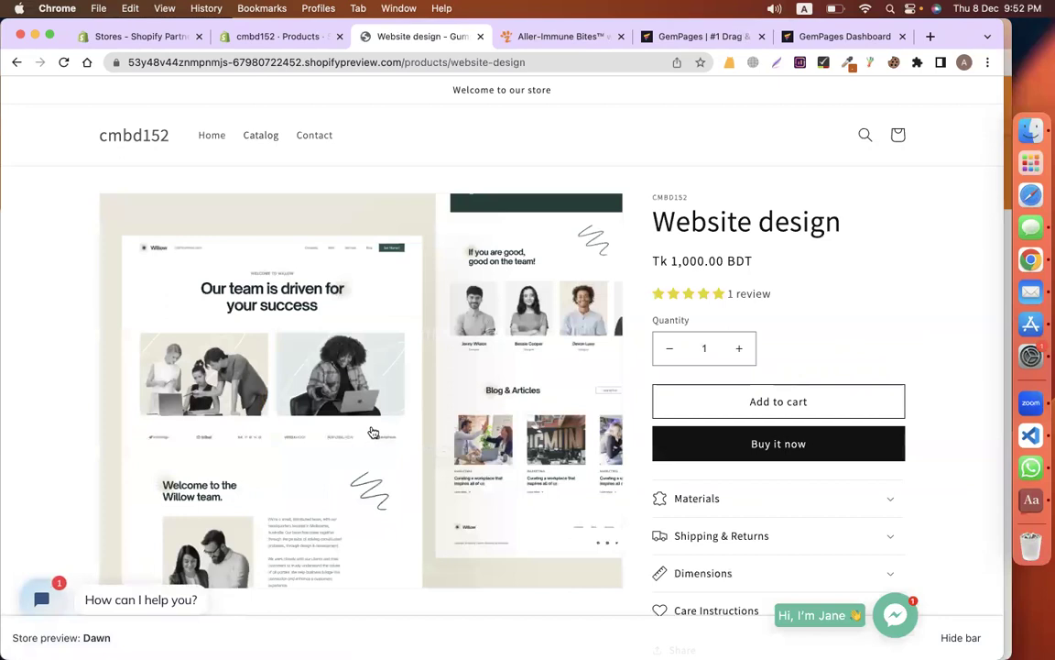
{"action": "scroll", "coordinate": [980, 372], "scroll_direction": "down", "scroll_amount": 10}
{"action": "scroll", "coordinate": [980, 372], "scroll_direction": "up", "scroll_amount": 10}
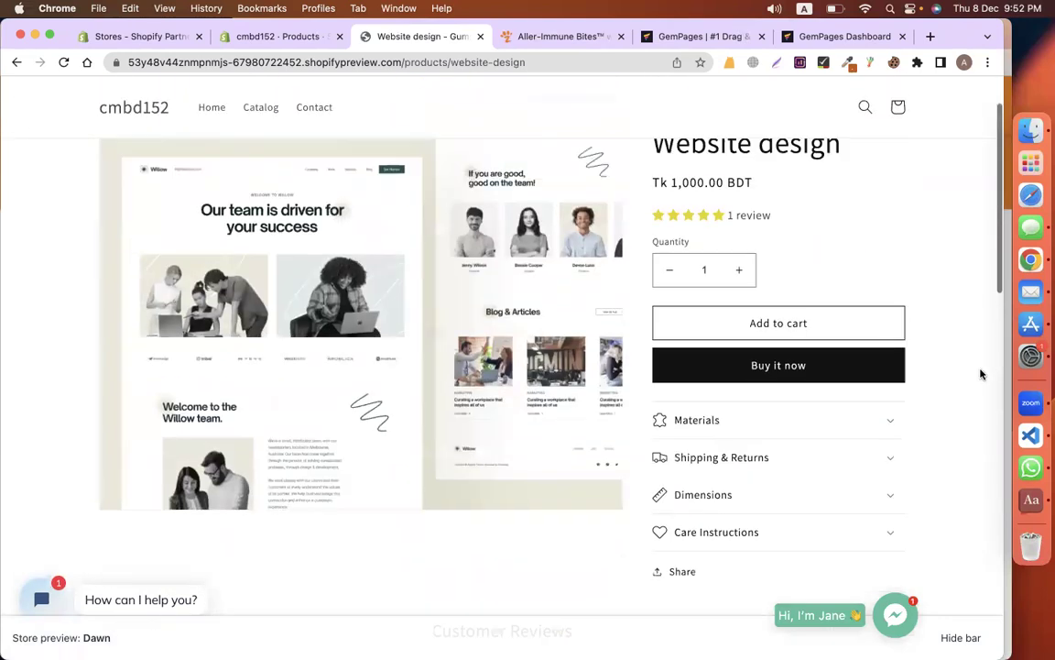
{"action": "scroll", "coordinate": [980, 372], "scroll_direction": "down", "scroll_amount": 5}
{"action": "scroll", "coordinate": [980, 372], "scroll_direction": "up", "scroll_amount": 5}
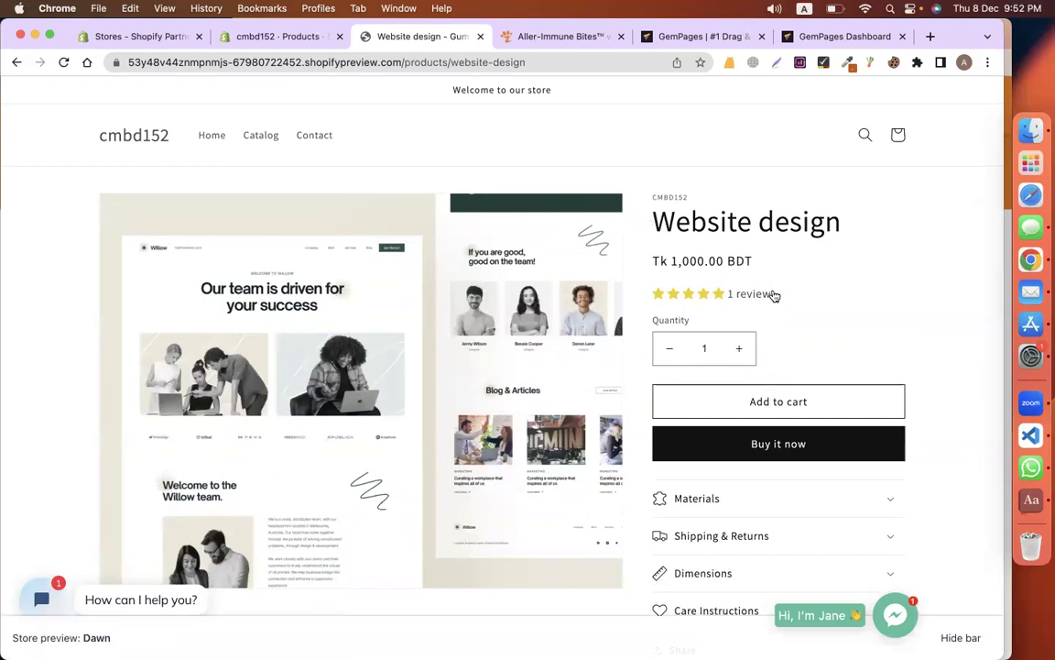
{"action": "left_click", "coordinate": [832, 38]}
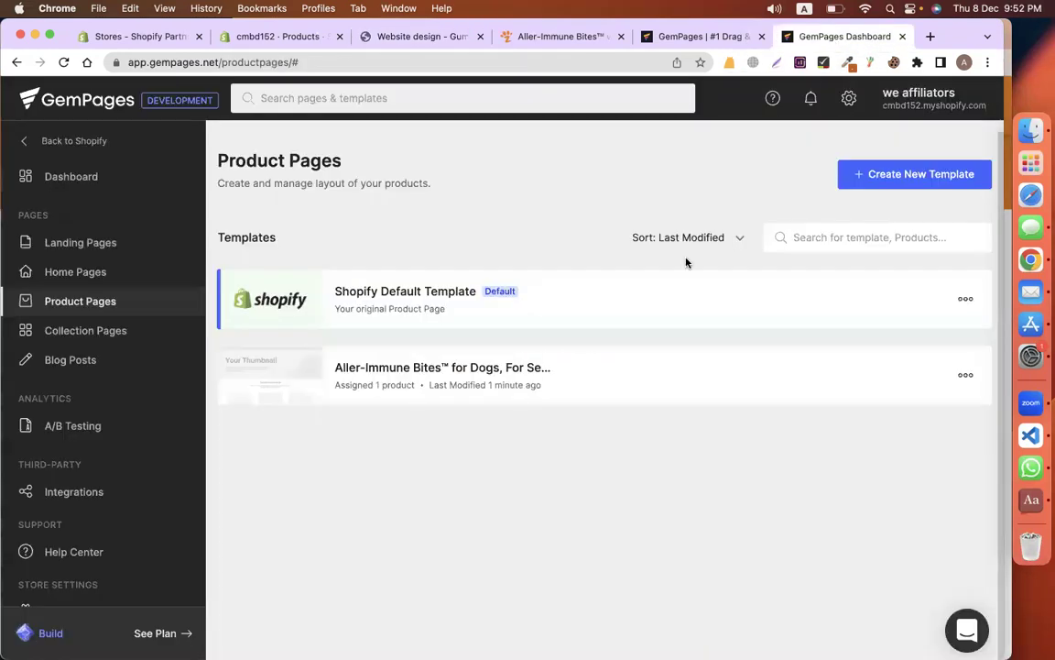
Make the Aller-Immune Bites template the Default for the rest of the store's products.
{"action": "mouse_move", "coordinate": [898, 388]}
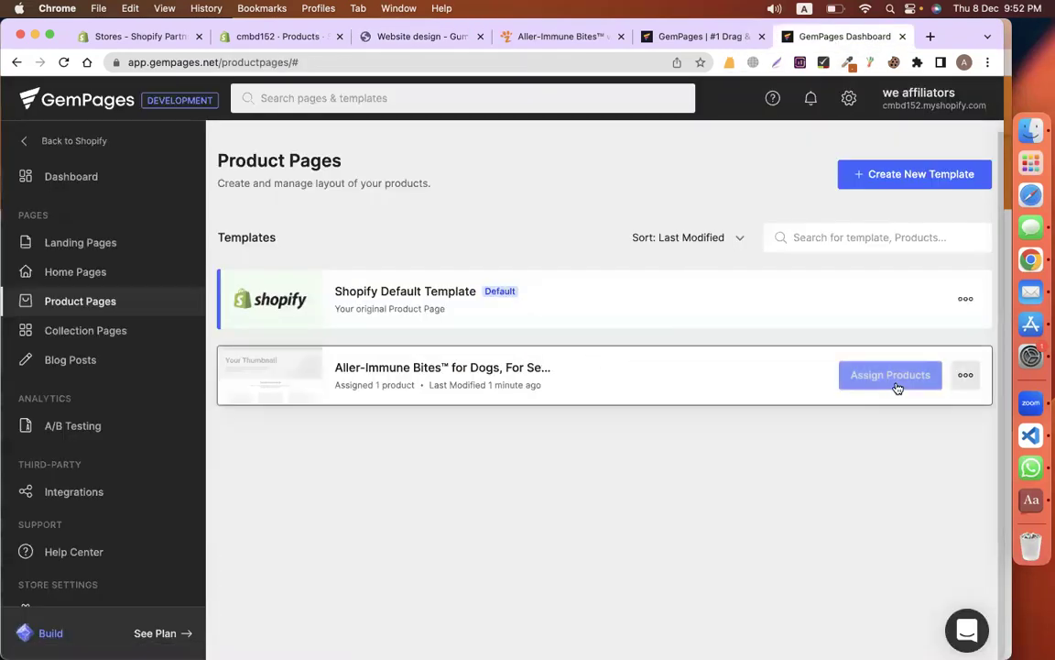
{"action": "left_click", "coordinate": [966, 374]}
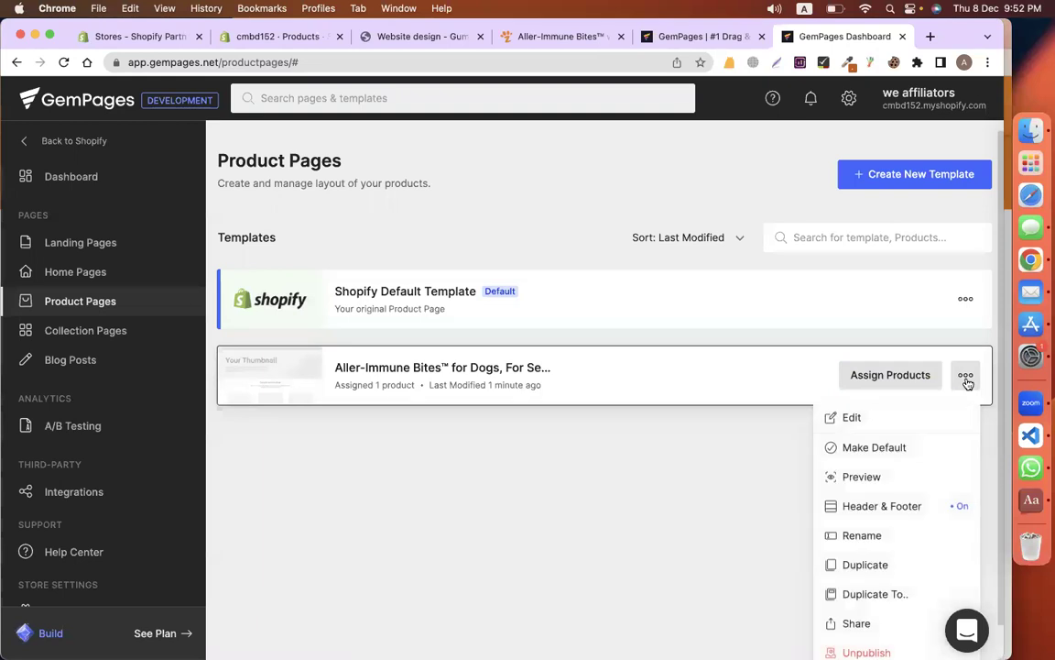
{"action": "left_click", "coordinate": [874, 448]}
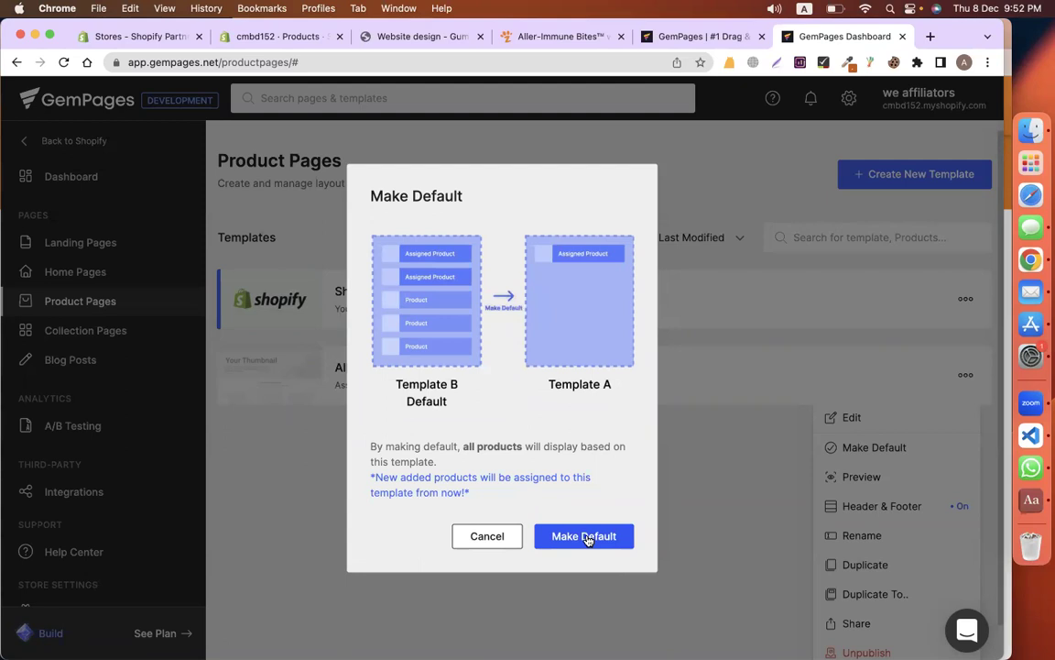
{"action": "left_click", "coordinate": [586, 539]}
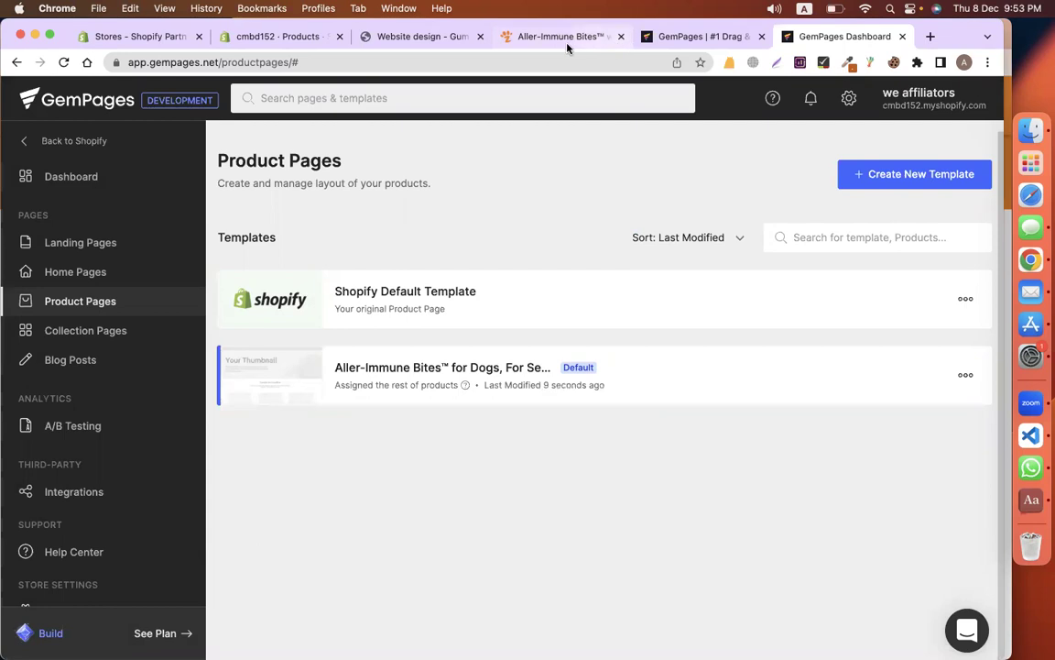
{"action": "left_click", "coordinate": [447, 38]}
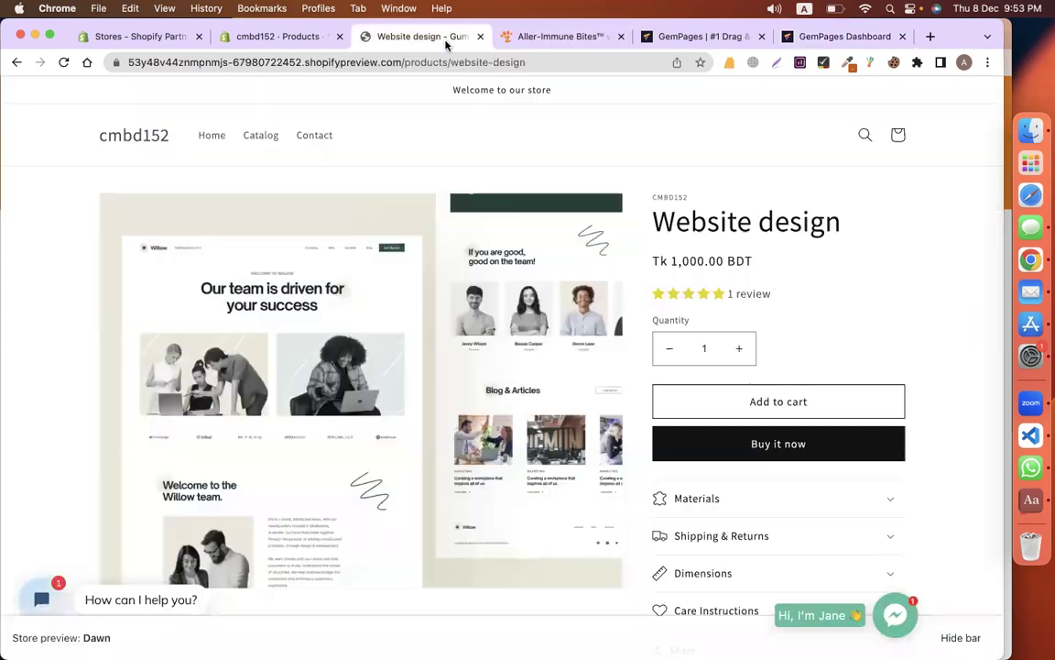
Reload the Website design preview to confirm the Aller-Immune Bites layout, then close that preview tab.
{"action": "left_click", "coordinate": [63, 63]}
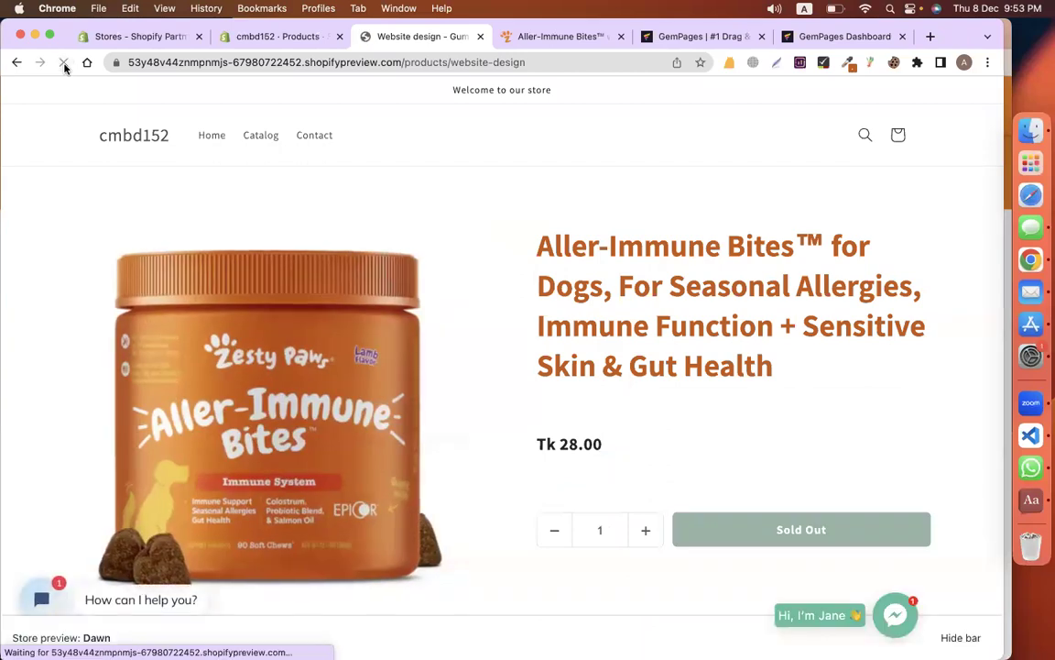
{"action": "scroll", "coordinate": [539, 384], "scroll_direction": "down", "scroll_amount": 7}
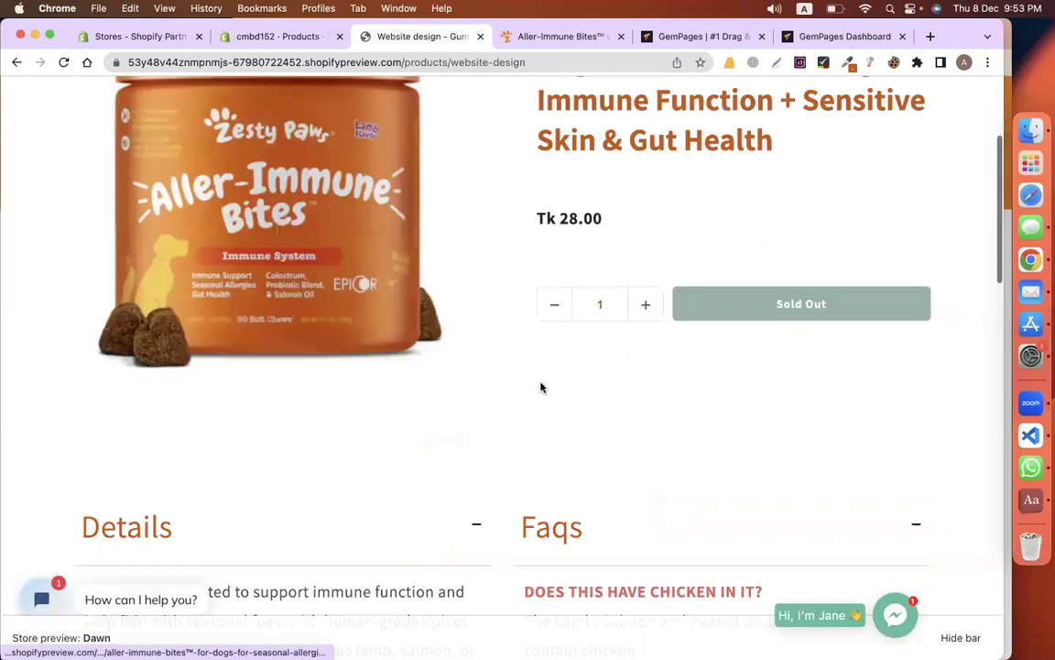
{"action": "left_click", "coordinate": [292, 38]}
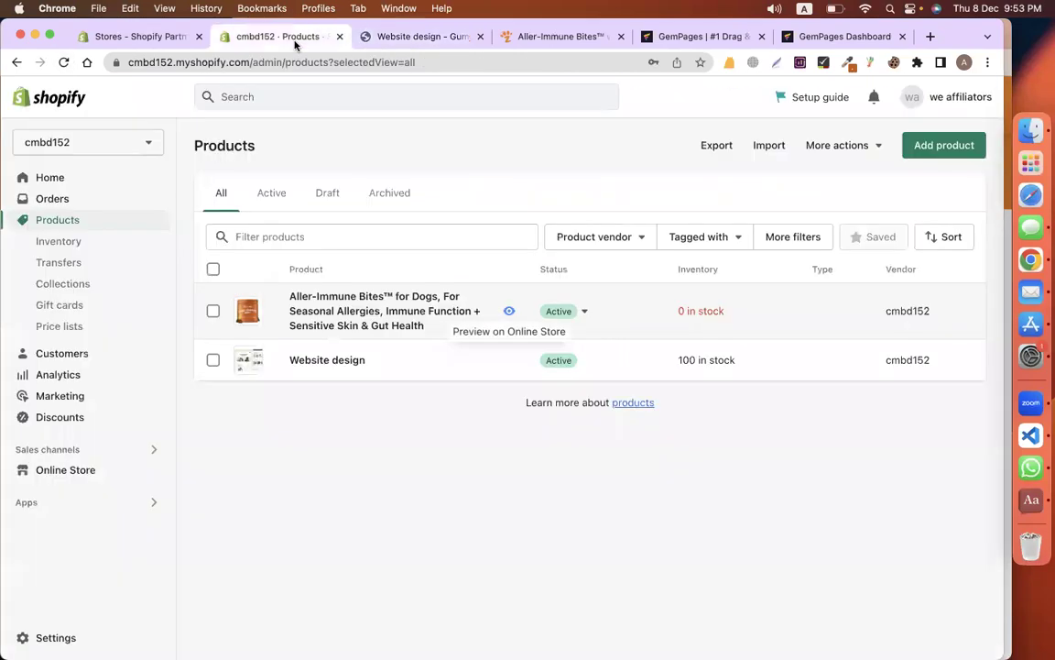
{"action": "left_click", "coordinate": [480, 37]}
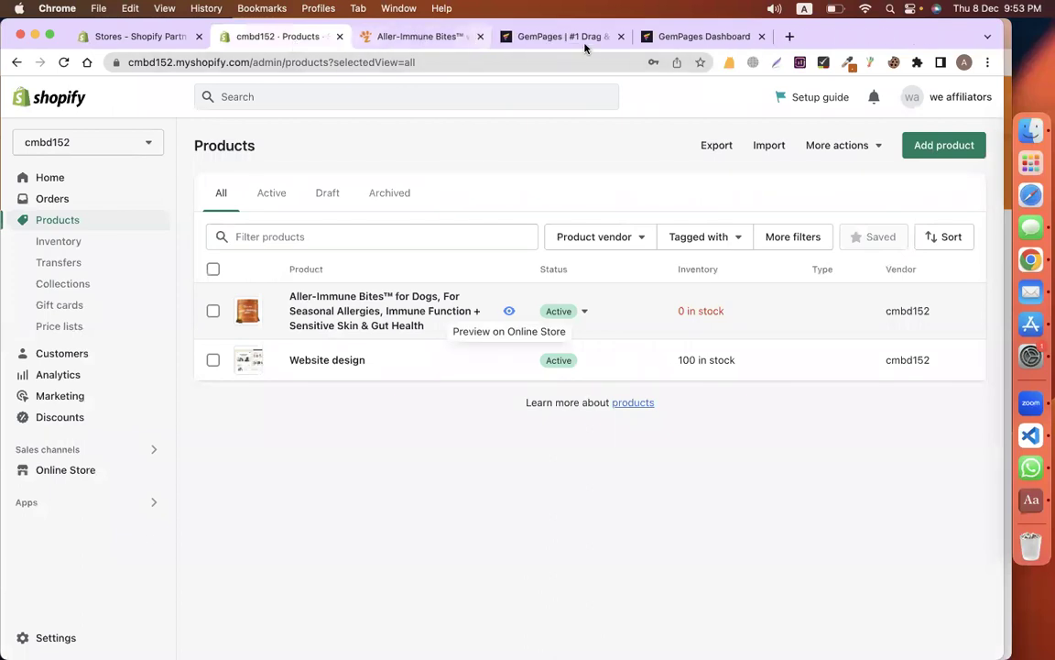
{"action": "left_click", "coordinate": [642, 37]}
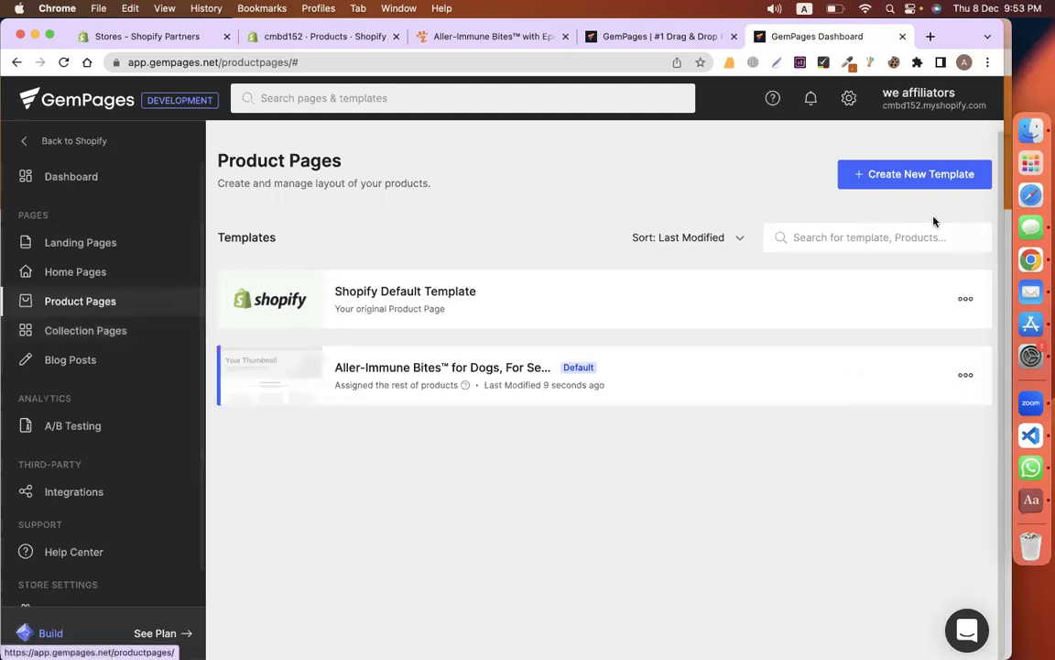
{"action": "left_click", "coordinate": [961, 375]}
{"action": "left_click", "coordinate": [965, 298]}
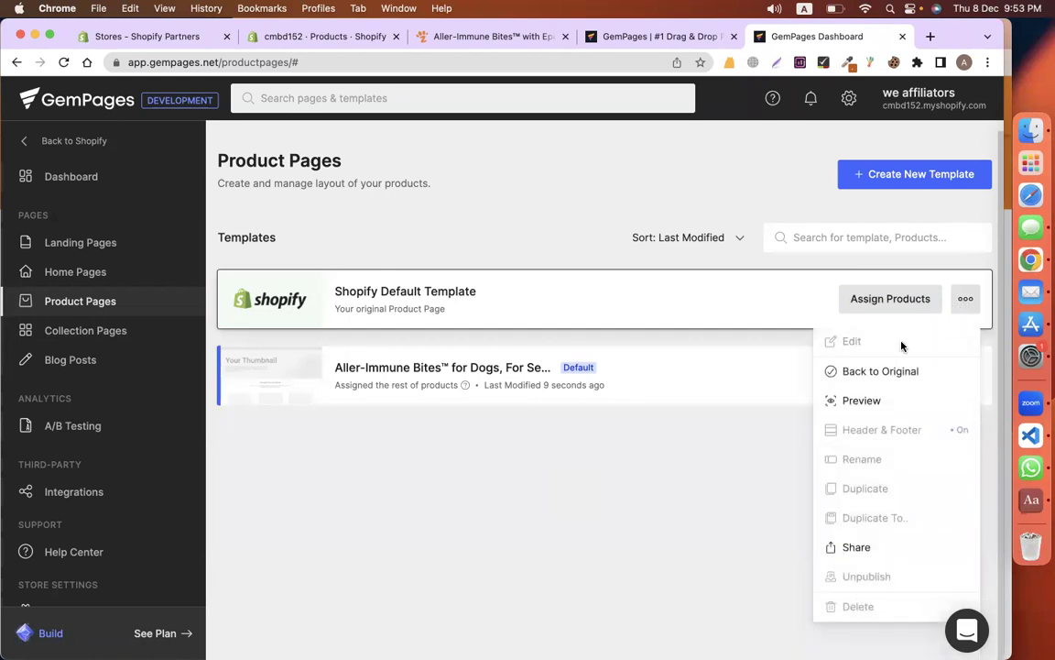
{"action": "left_click", "coordinate": [725, 436]}
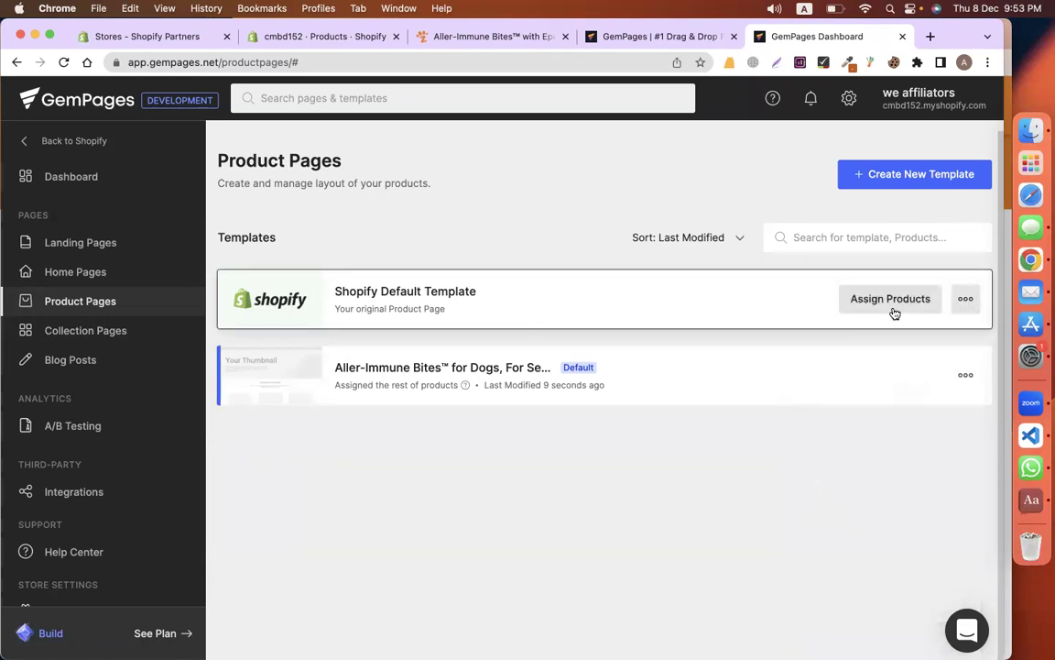
{"action": "left_click", "coordinate": [966, 376]}
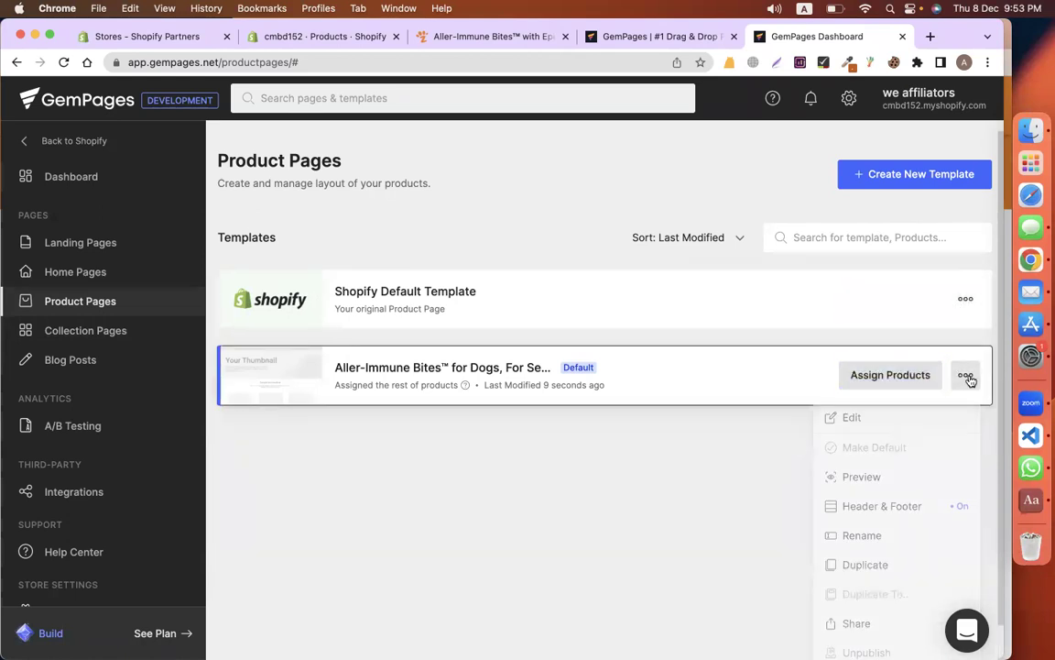
{"action": "left_click", "coordinate": [799, 475]}
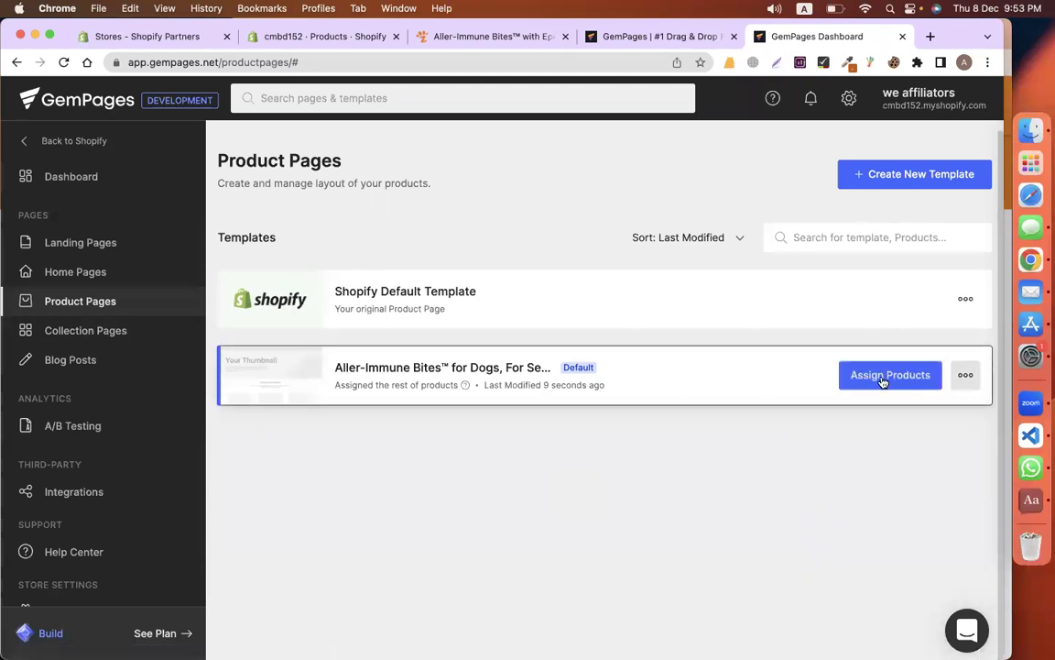
{"action": "left_click", "coordinate": [882, 380]}
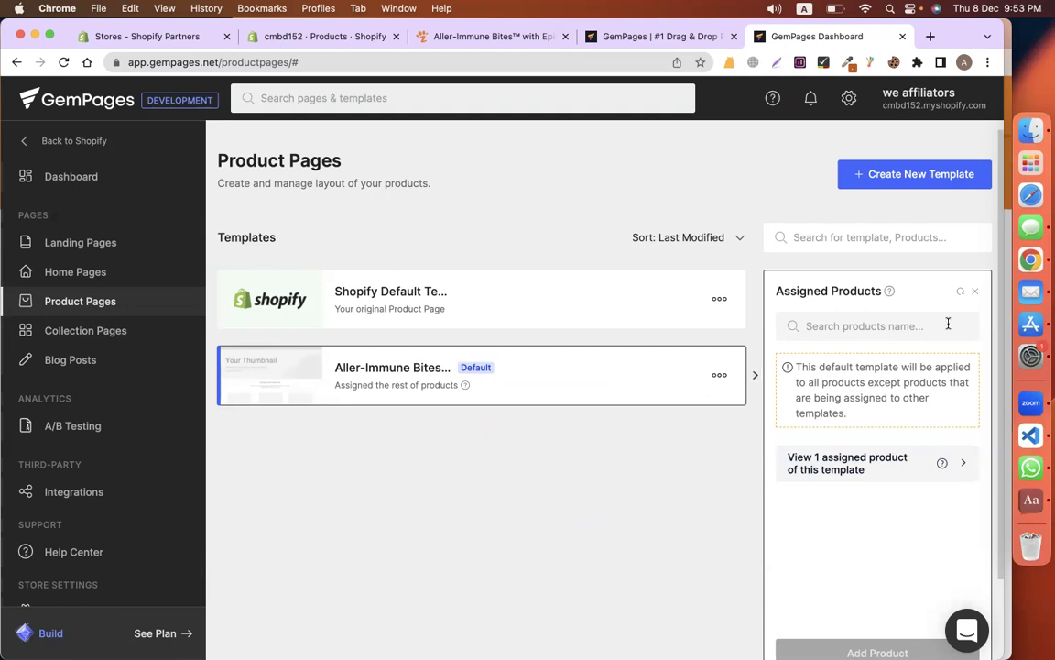
{"action": "left_click", "coordinate": [977, 293]}
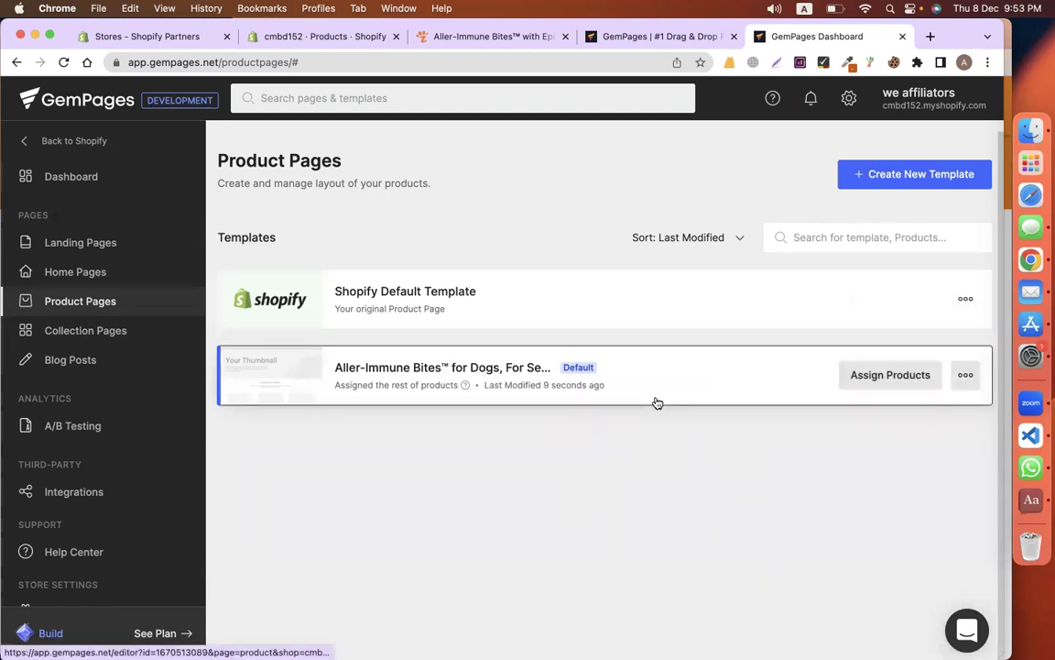
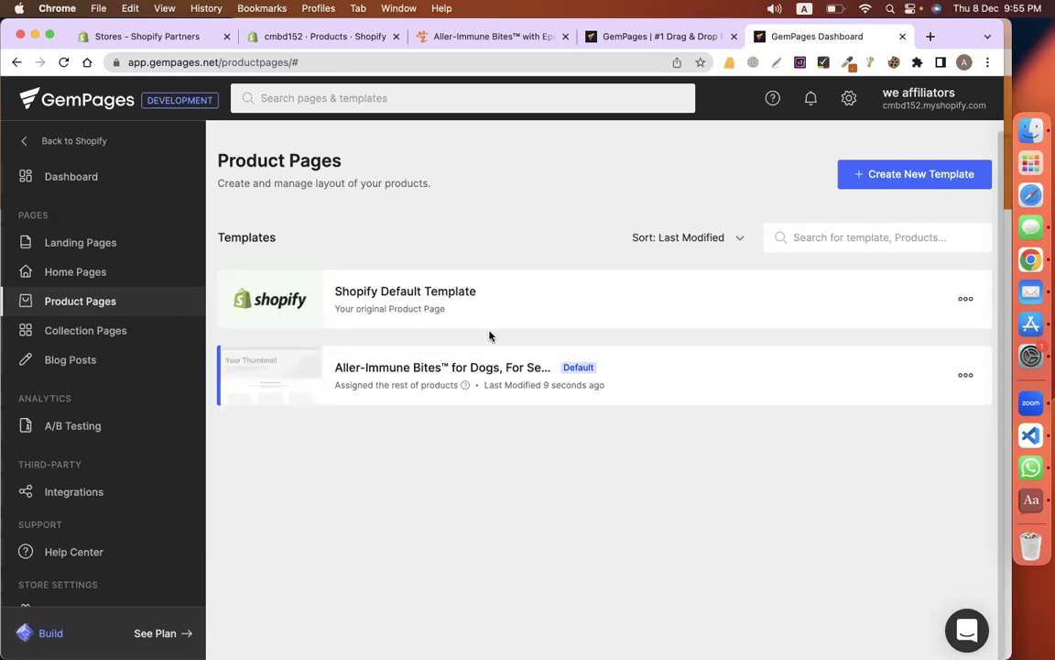
Inspect the options menus of the Aller-Immune Bites and Shopify Default product templates.
{"action": "left_click", "coordinate": [319, 37]}
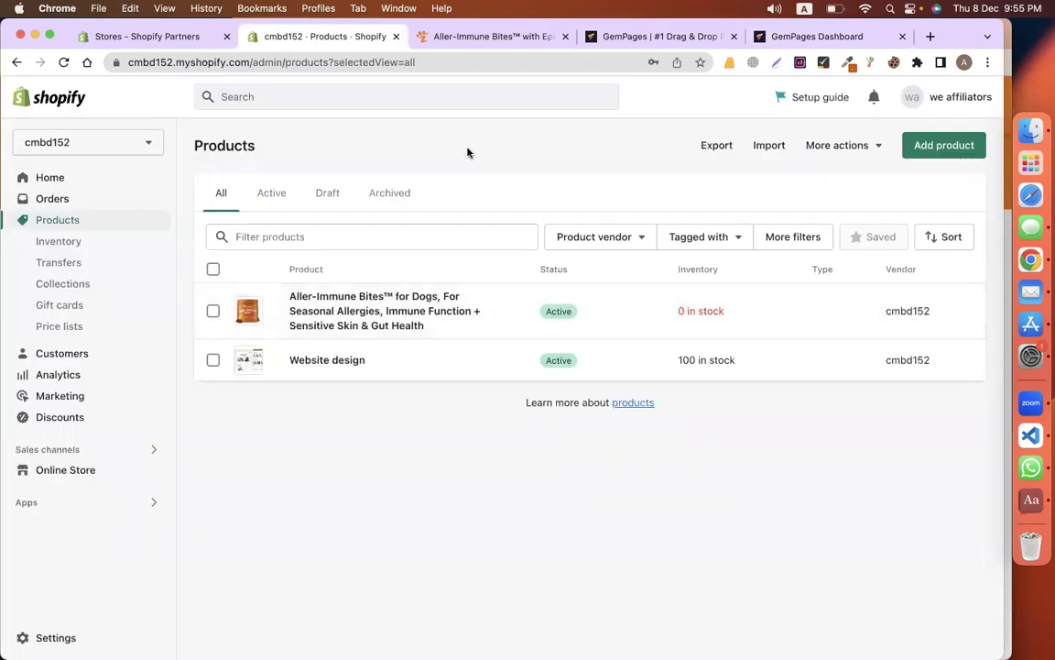
{"action": "left_click", "coordinate": [797, 37]}
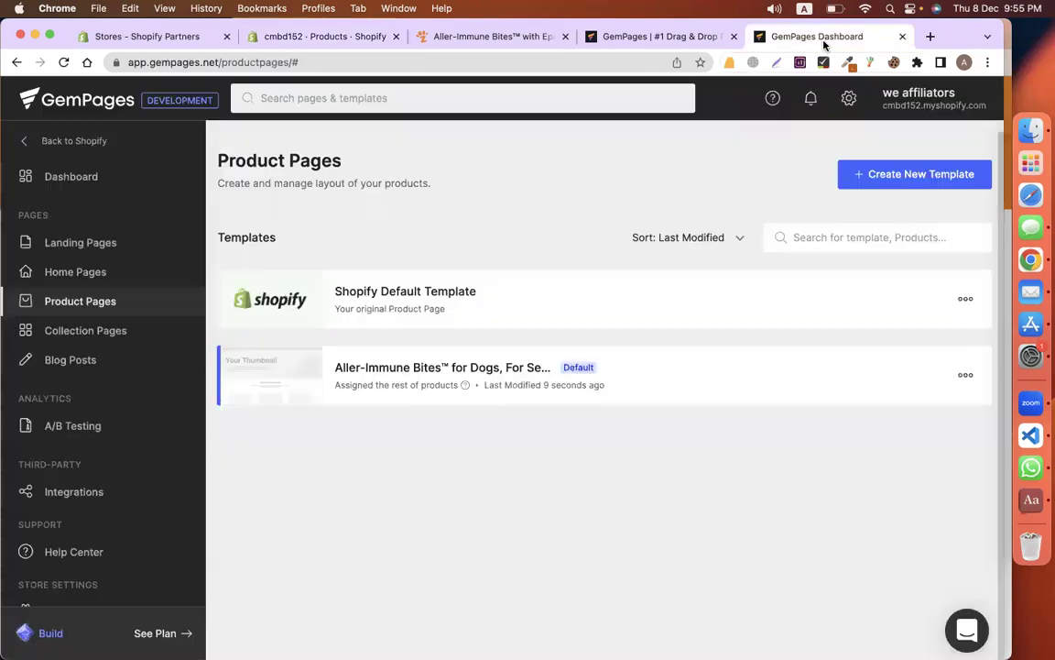
{"action": "left_click", "coordinate": [964, 374]}
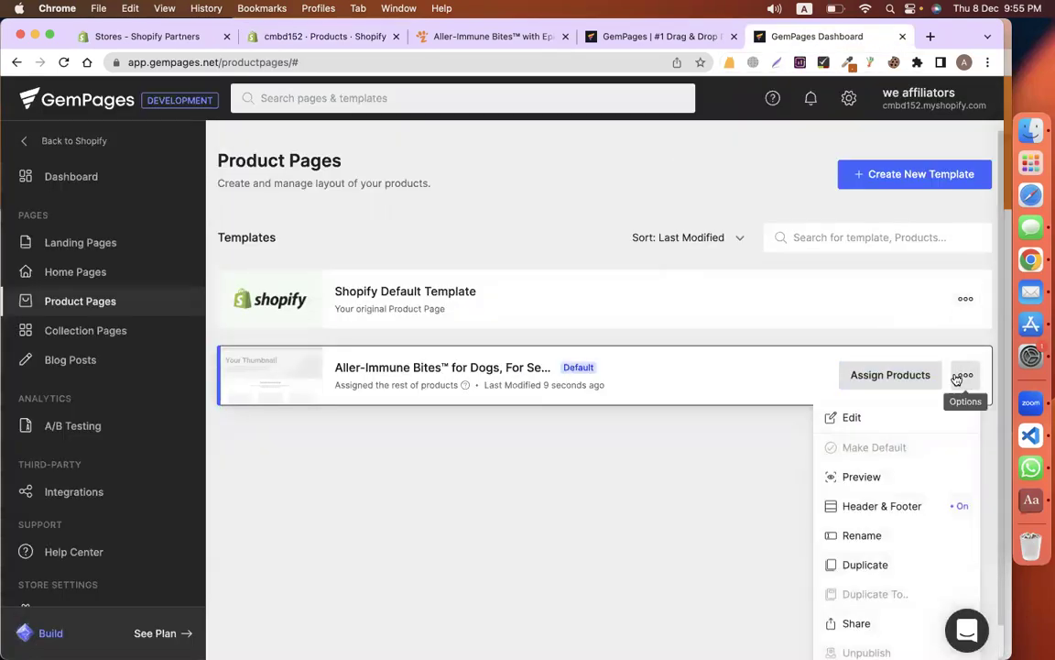
{"action": "scroll", "coordinate": [921, 437], "scroll_direction": "down", "scroll_amount": 1}
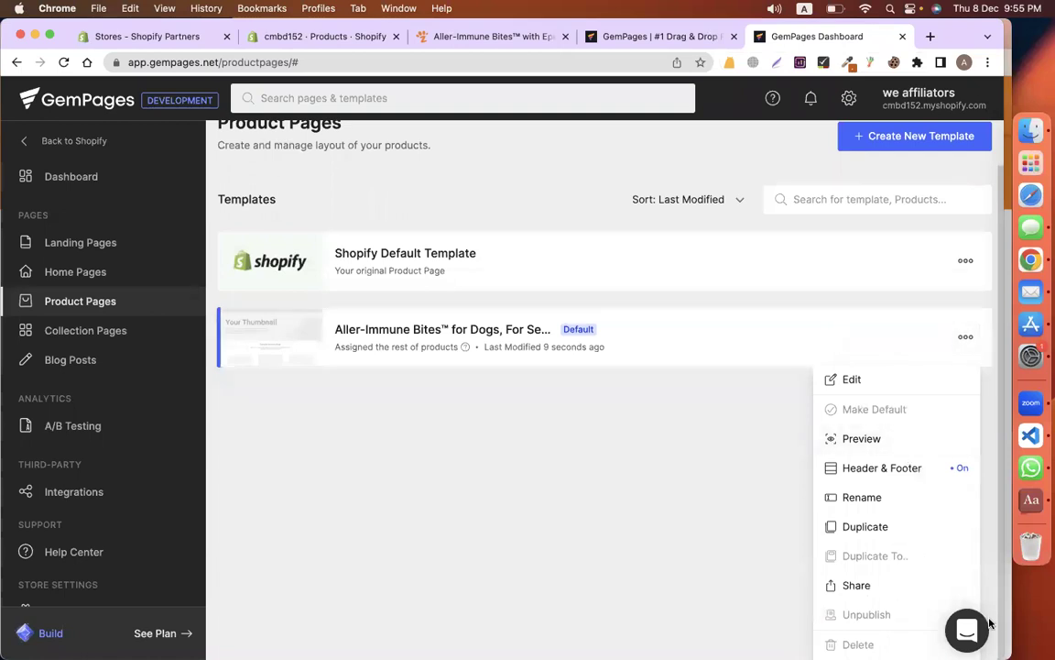
{"action": "left_click", "coordinate": [733, 474]}
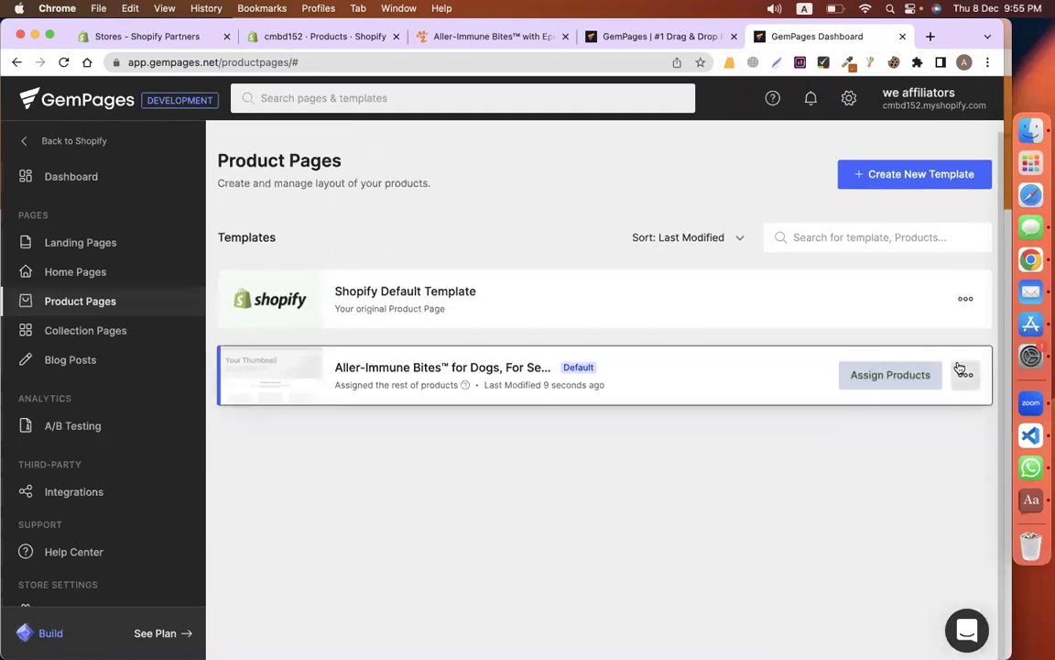
{"action": "left_click", "coordinate": [967, 302]}
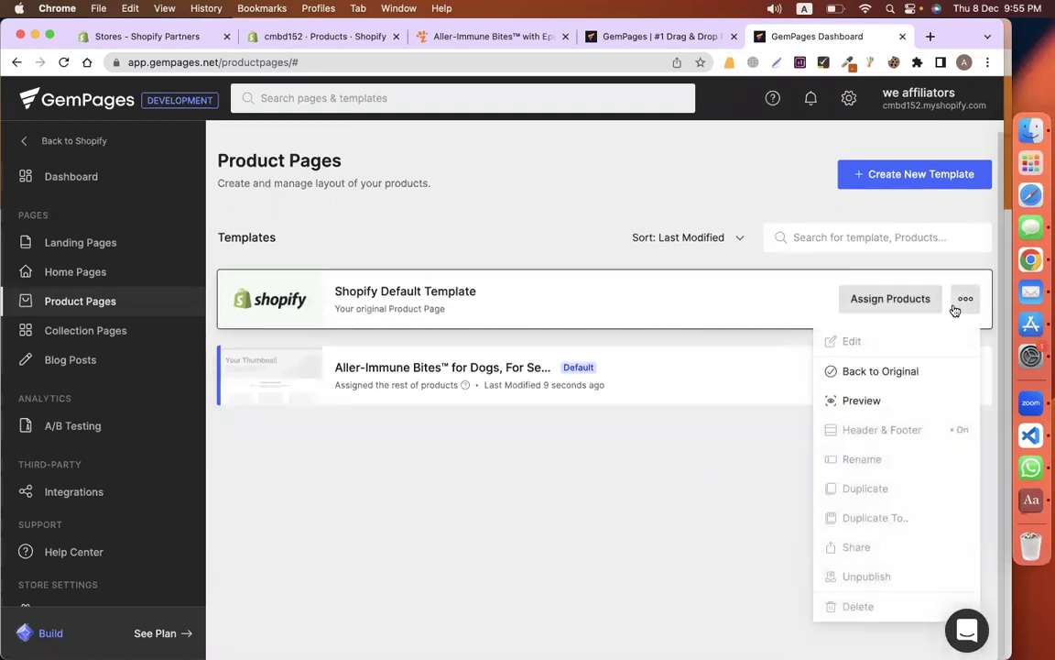
{"action": "left_click", "coordinate": [768, 459]}
{"action": "left_click", "coordinate": [965, 375]}
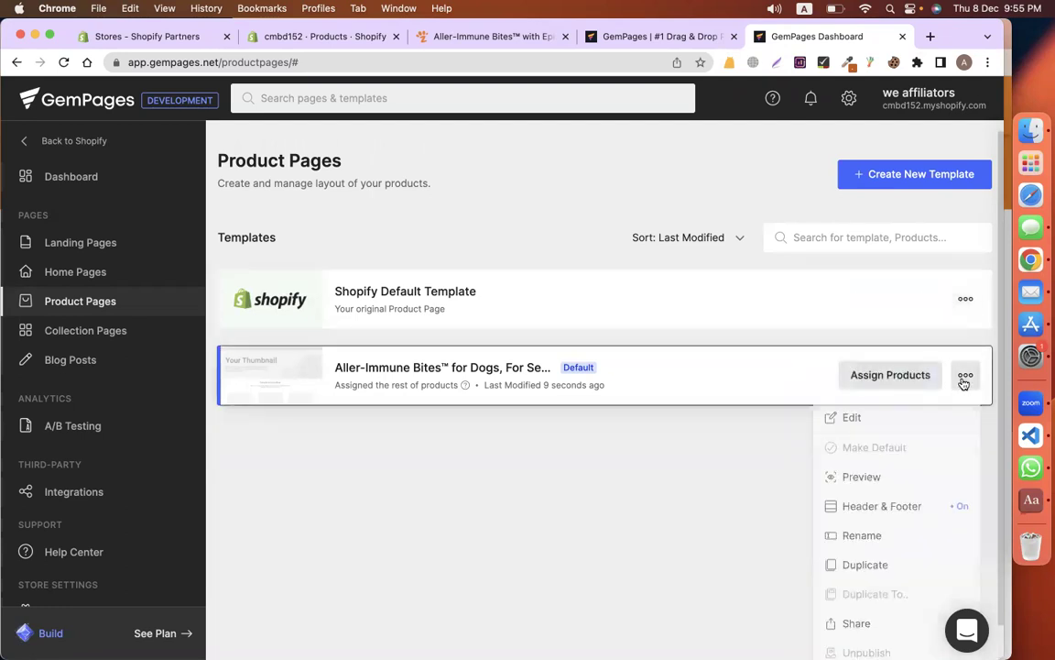
{"action": "scroll", "coordinate": [856, 621], "scroll_direction": "down", "scroll_amount": 1}
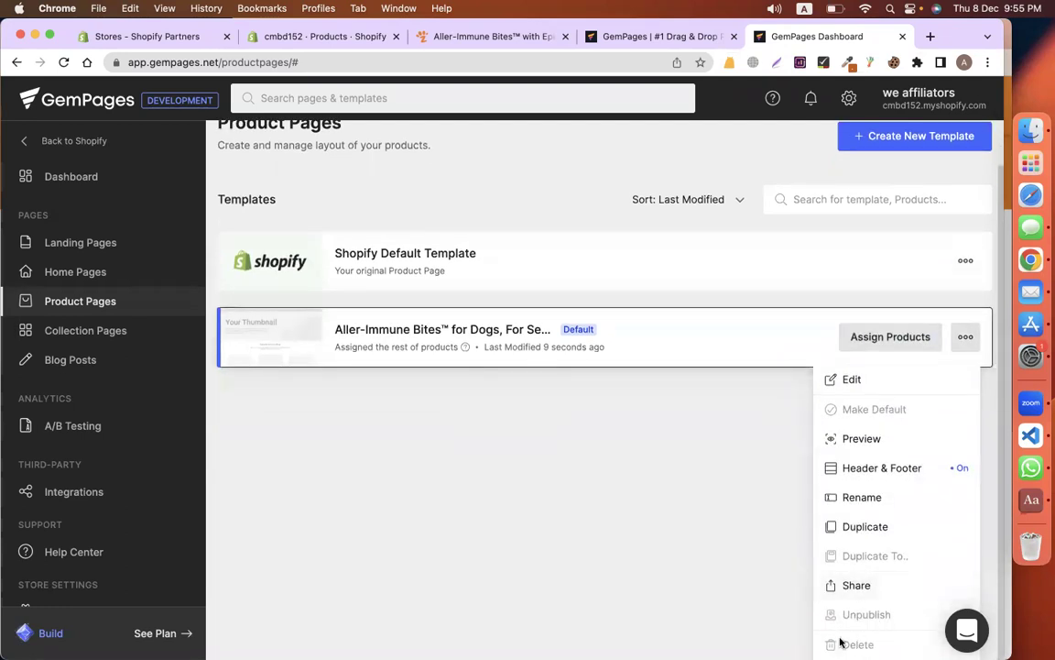
{"action": "left_click", "coordinate": [733, 525]}
{"action": "scroll", "coordinate": [733, 525], "scroll_direction": "up", "scroll_amount": 1}
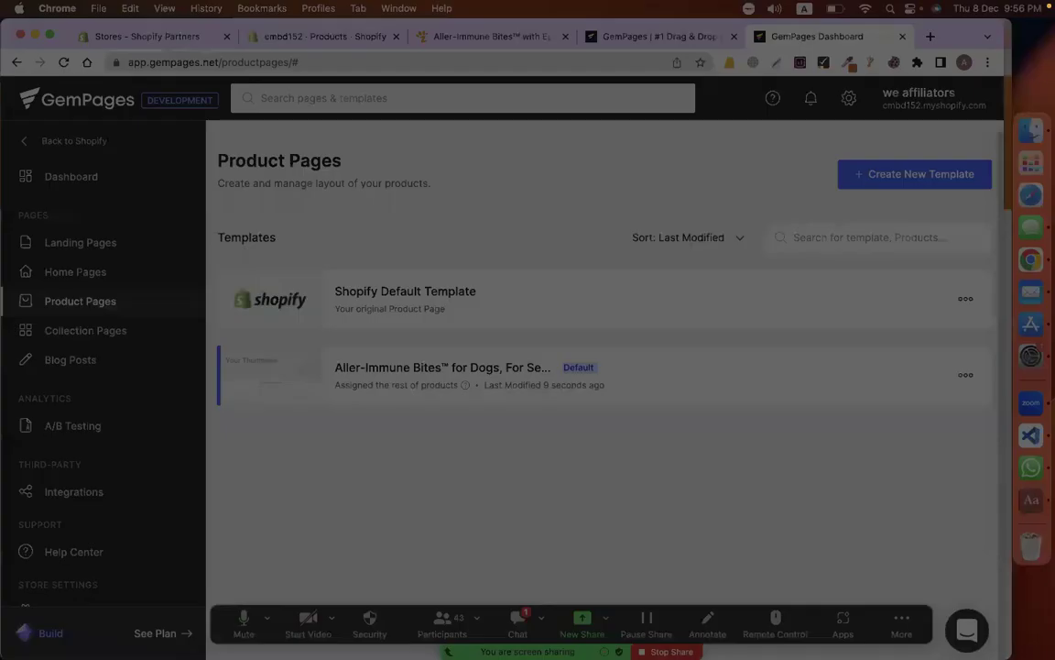
Load codemanbd.com in a new tab and browse its Blog listing.
{"action": "key", "text": "cmd+shift+5"}
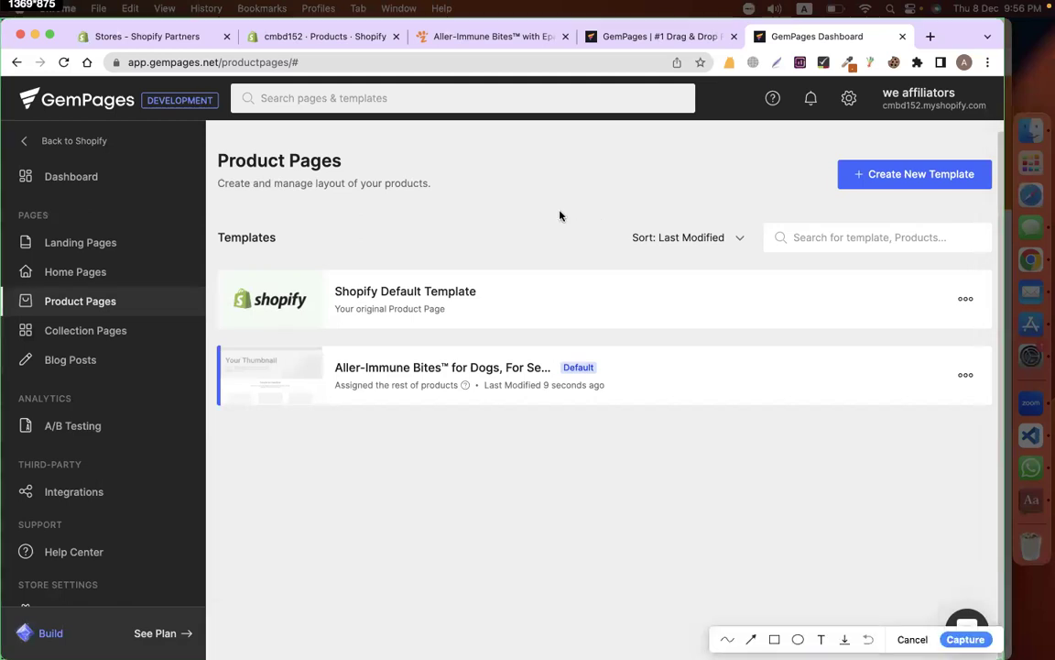
{"action": "key", "text": "Escape"}
{"action": "left_click", "coordinate": [930, 37]}
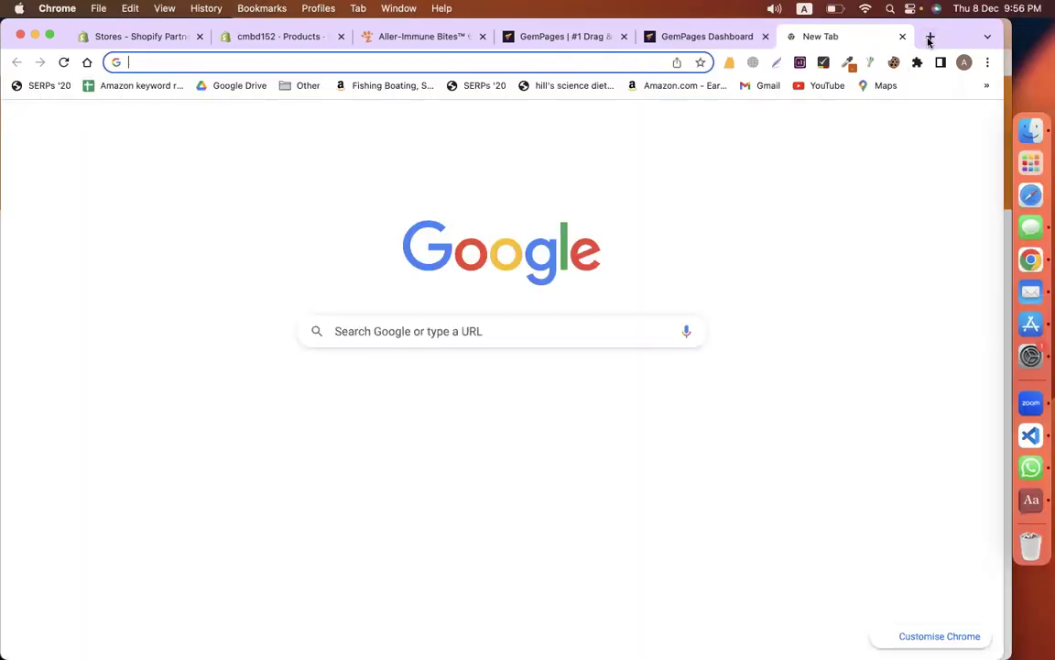
{"action": "type", "text": "c"}
{"action": "key", "text": "Return"}
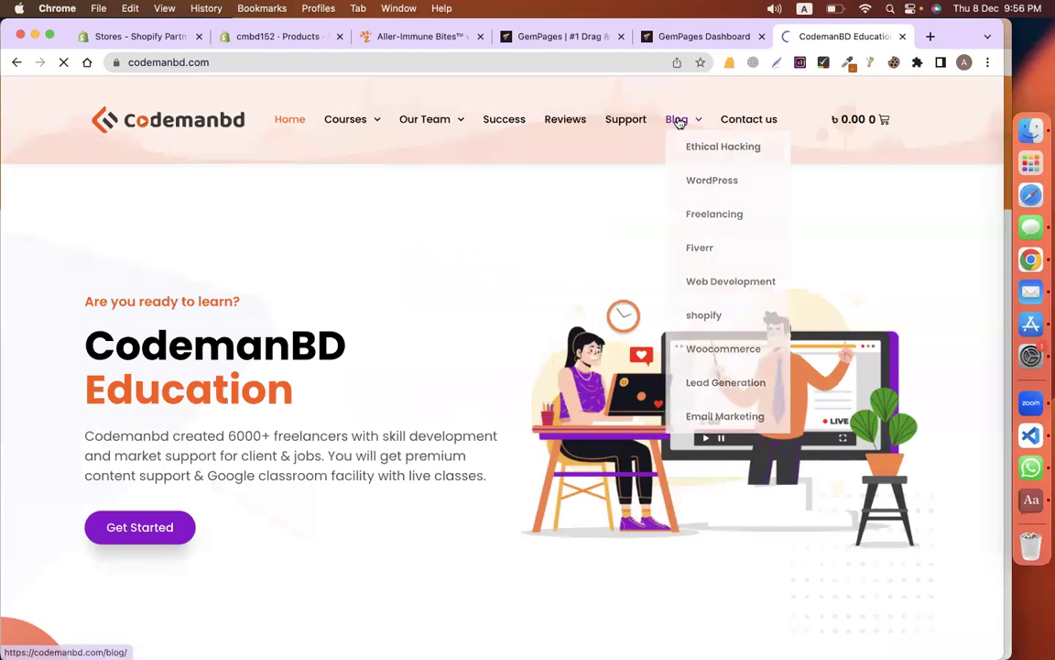
{"action": "left_click", "coordinate": [679, 123]}
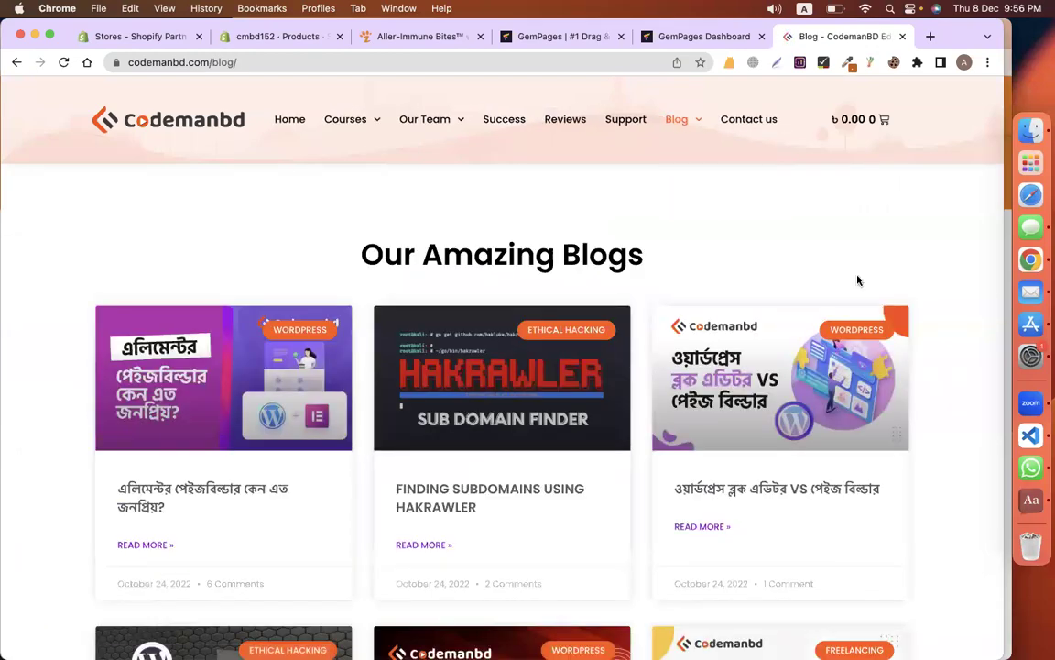
{"action": "scroll", "coordinate": [857, 279], "scroll_direction": "down", "scroll_amount": 3}
{"action": "scroll", "coordinate": [858, 281], "scroll_direction": "down", "scroll_amount": 8}
{"action": "scroll", "coordinate": [859, 281], "scroll_direction": "up", "scroll_amount": 10}
{"action": "scroll", "coordinate": [858, 281], "scroll_direction": "down", "scroll_amount": 5}
{"action": "scroll", "coordinate": [858, 279], "scroll_direction": "down", "scroll_amount": 3}
{"action": "scroll", "coordinate": [859, 279], "scroll_direction": "up", "scroll_amount": 6}
Open the first Elementor page builder post, then go back to GemPages Product Pages.
{"action": "left_click", "coordinate": [232, 404]}
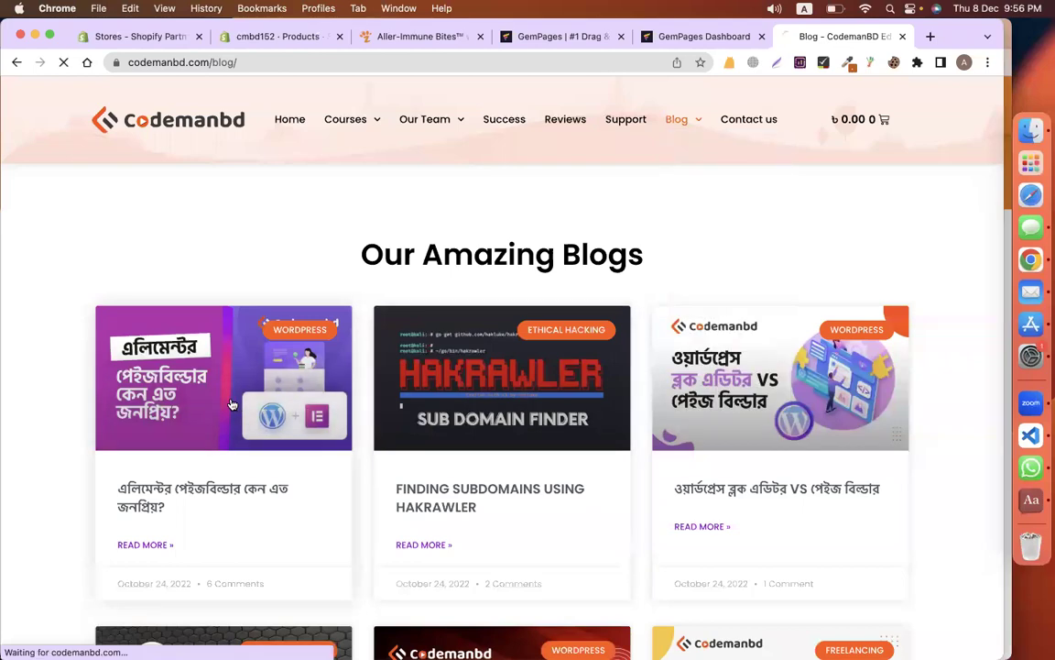
{"action": "scroll", "coordinate": [875, 359], "scroll_direction": "down", "scroll_amount": 10}
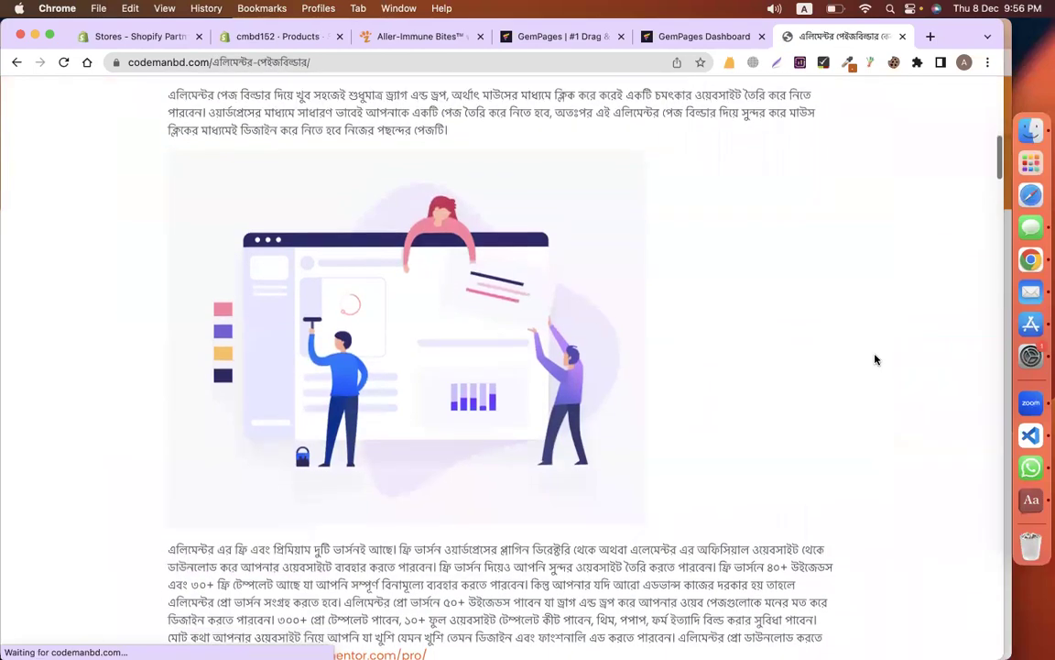
{"action": "scroll", "coordinate": [875, 359], "scroll_direction": "down", "scroll_amount": 6}
{"action": "scroll", "coordinate": [875, 359], "scroll_direction": "up", "scroll_amount": 15}
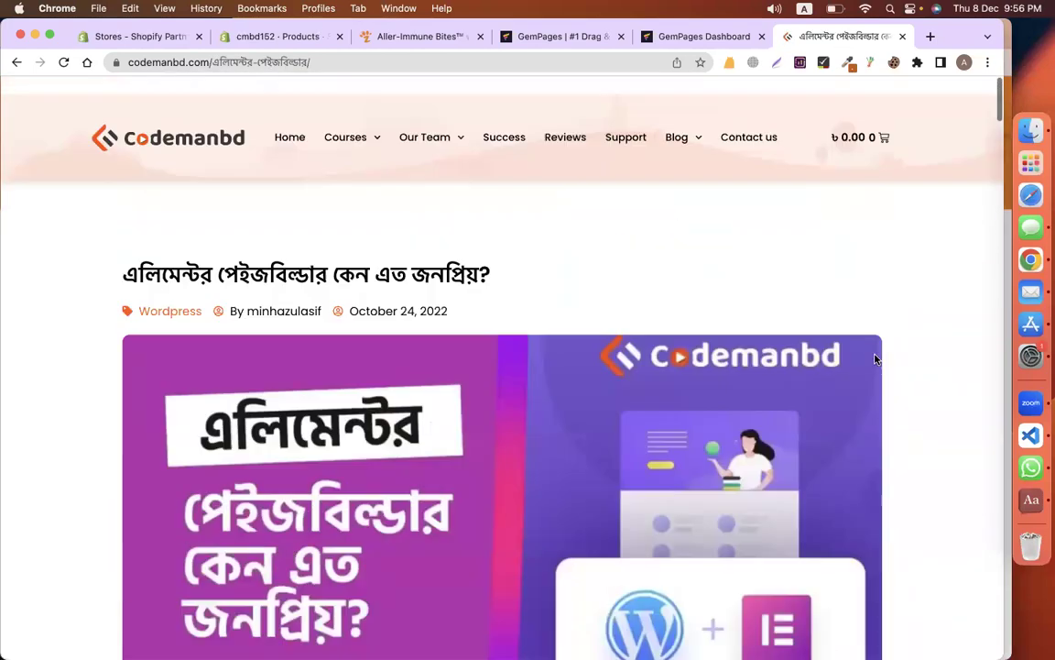
{"action": "left_click", "coordinate": [699, 41]}
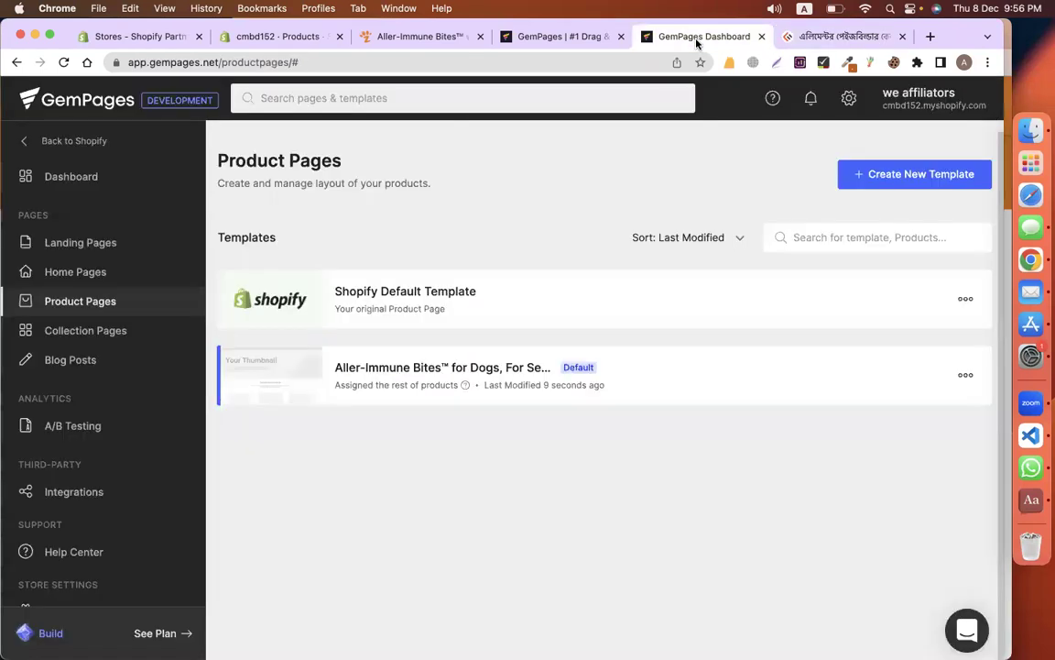
View GemPages' empty Blog Posts section, then switch to the Shopify products tab.
{"action": "left_click", "coordinate": [80, 359]}
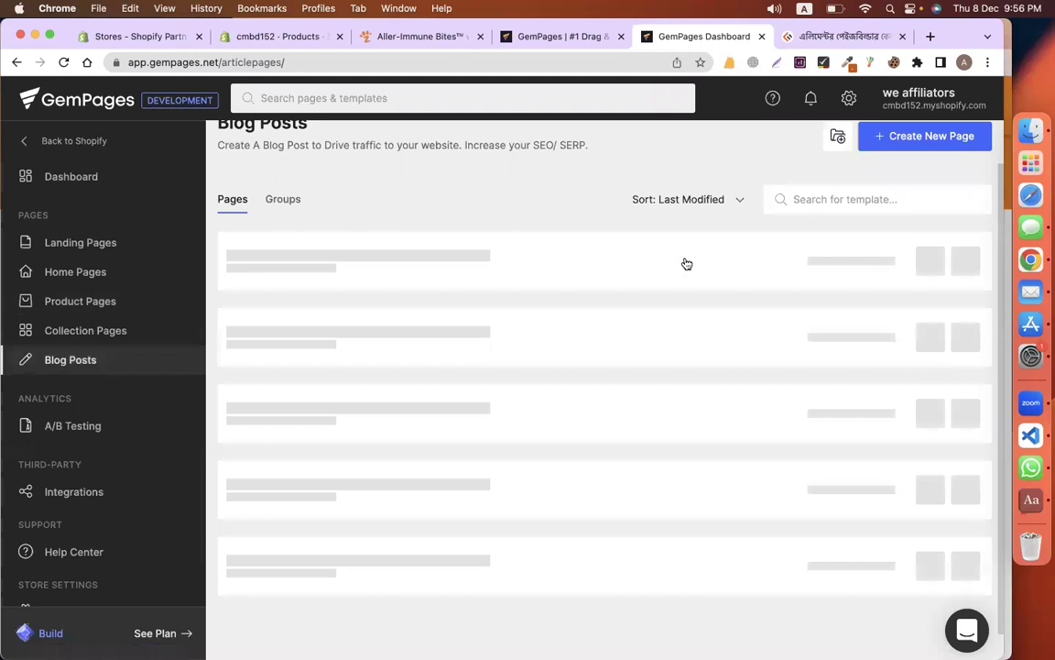
{"action": "scroll", "coordinate": [528, 212], "scroll_direction": "up", "scroll_amount": 1}
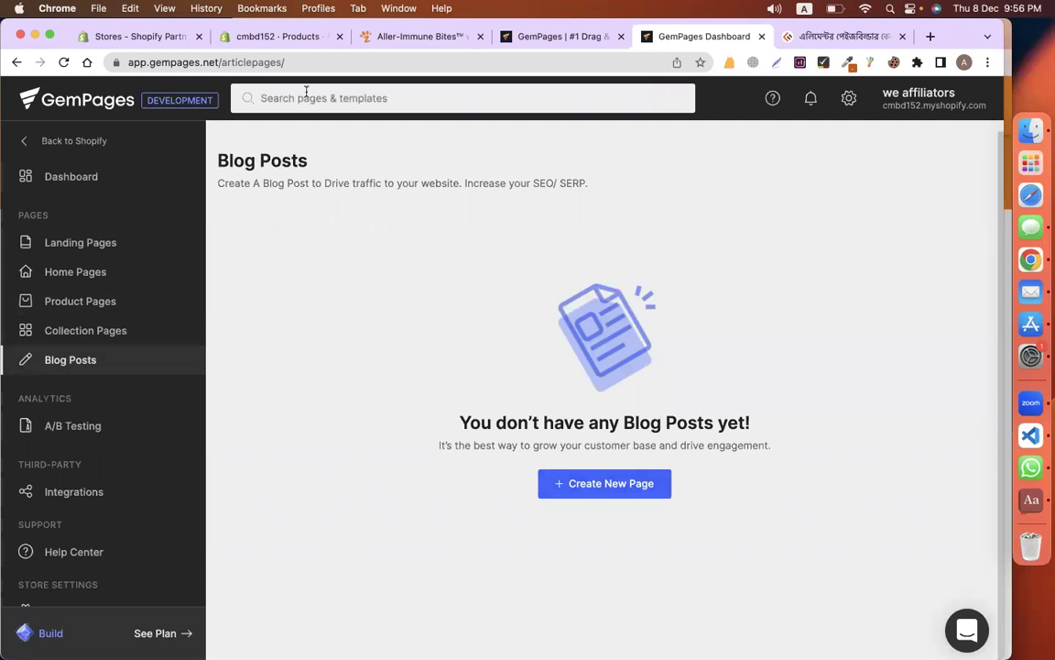
{"action": "left_click", "coordinate": [280, 38]}
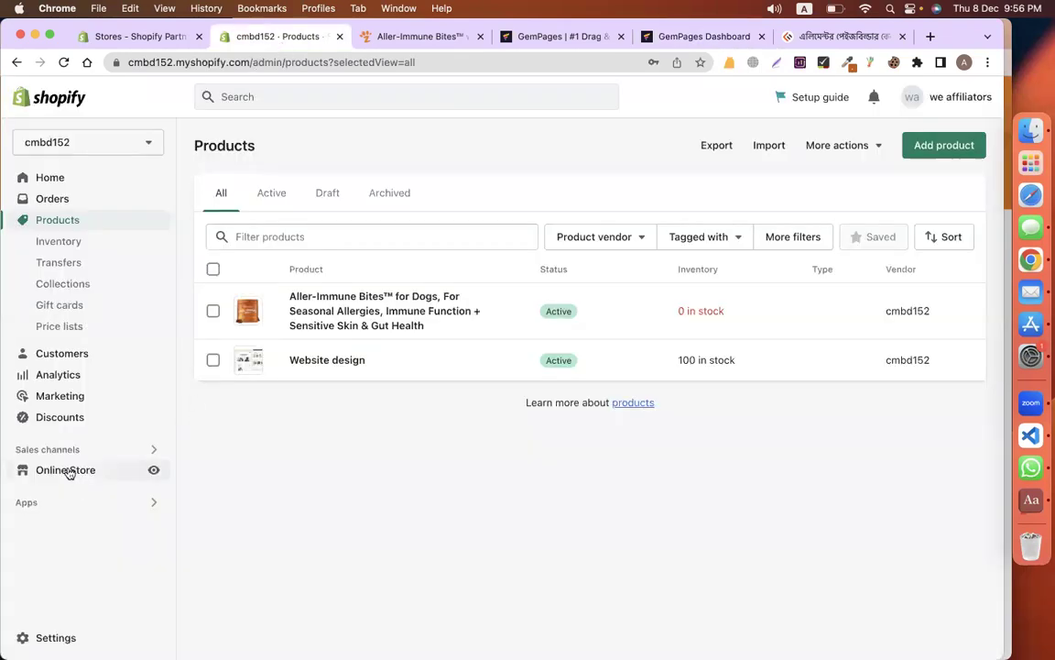
Create a blog post under Online Store > Blog posts and focus its empty Title and Content fields.
{"action": "left_click", "coordinate": [73, 469]}
{"action": "left_click", "coordinate": [58, 408]}
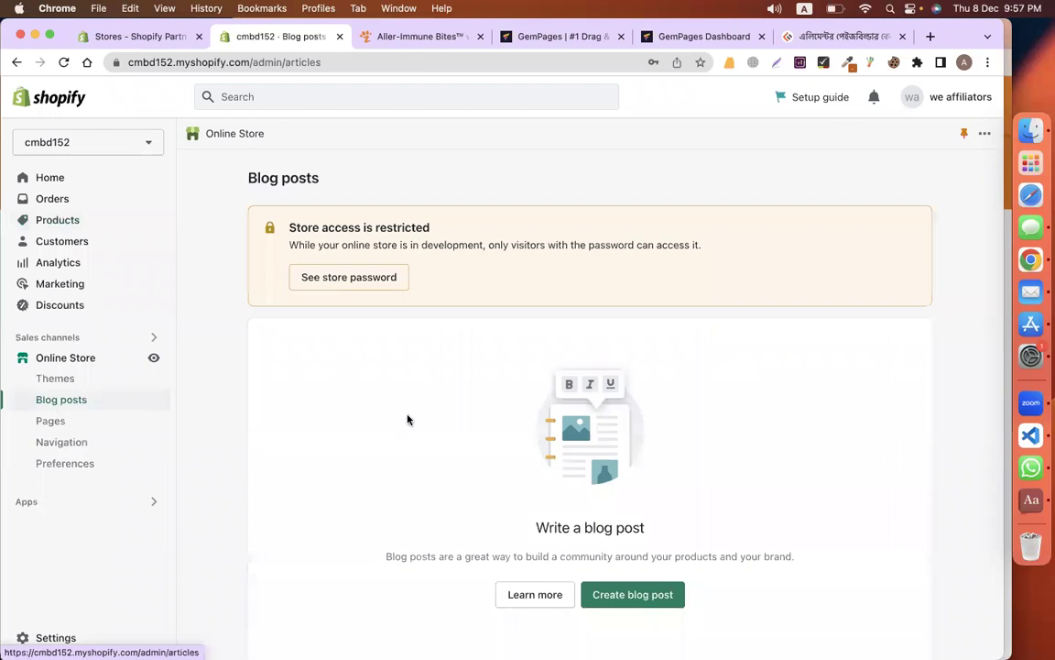
{"action": "scroll", "coordinate": [408, 420], "scroll_direction": "down", "scroll_amount": 1}
{"action": "left_click", "coordinate": [626, 587]}
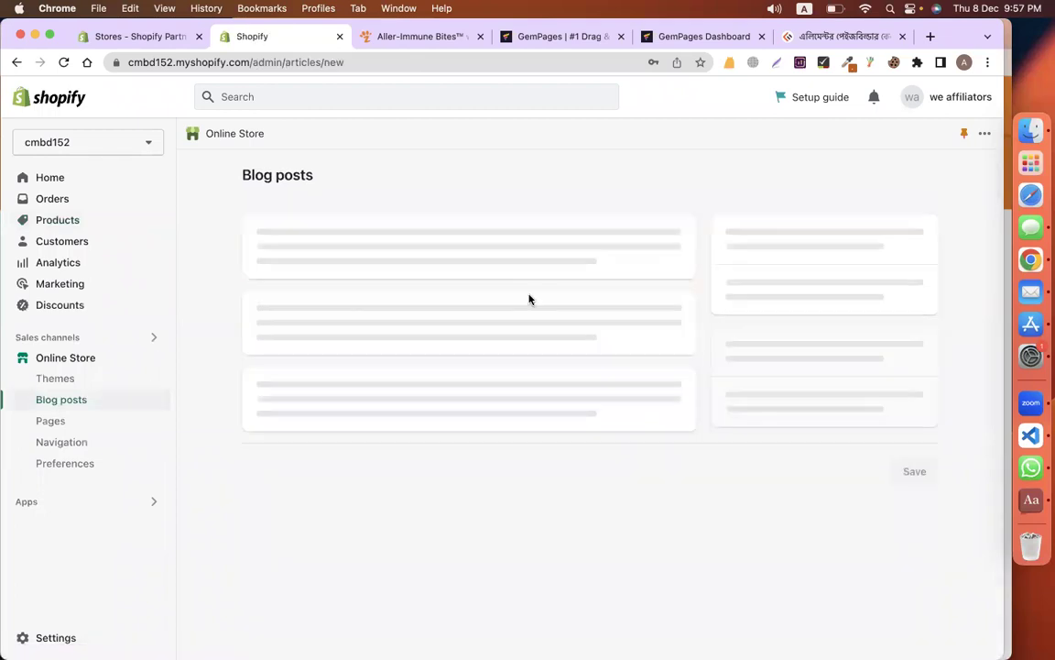
{"action": "scroll", "coordinate": [457, 264], "scroll_direction": "down", "scroll_amount": 3}
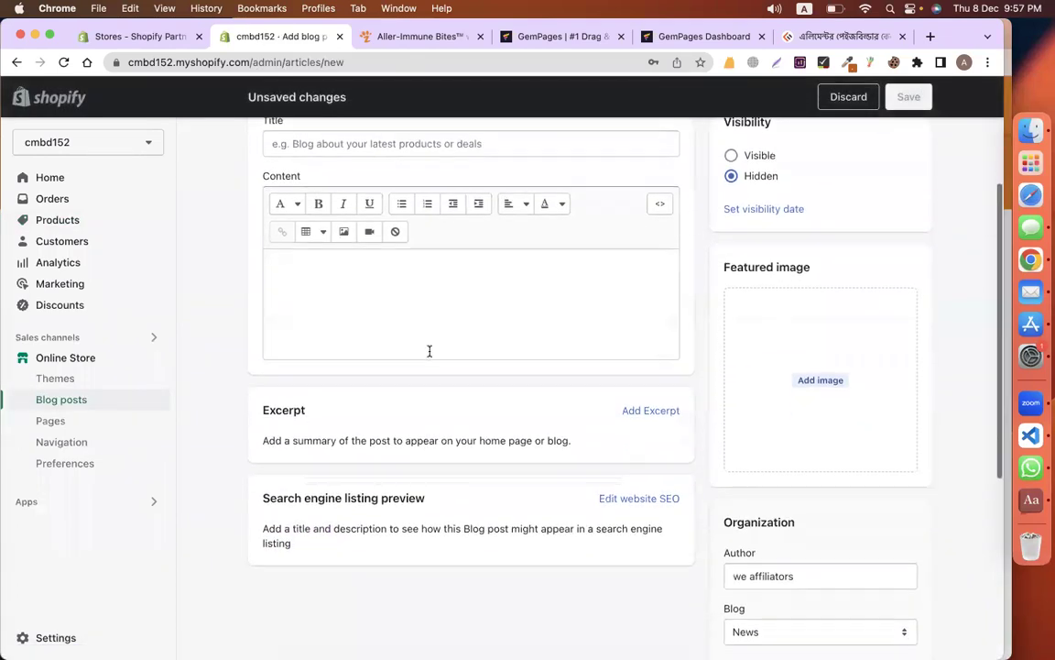
{"action": "scroll", "coordinate": [417, 275], "scroll_direction": "up", "scroll_amount": 1}
{"action": "left_click", "coordinate": [403, 184]}
{"action": "left_click", "coordinate": [402, 309]}
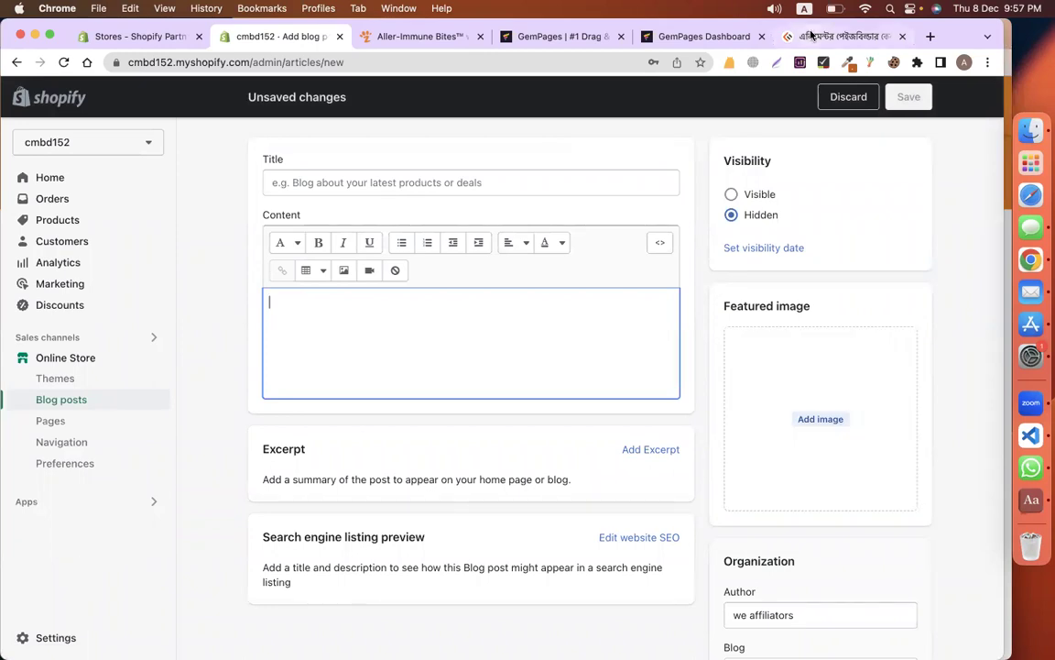
Review the Elementor advantages list in the Codemanbd article, then return to GemPages Blog Posts.
{"action": "left_click", "coordinate": [839, 36]}
{"action": "scroll", "coordinate": [631, 279], "scroll_direction": "down", "scroll_amount": 10}
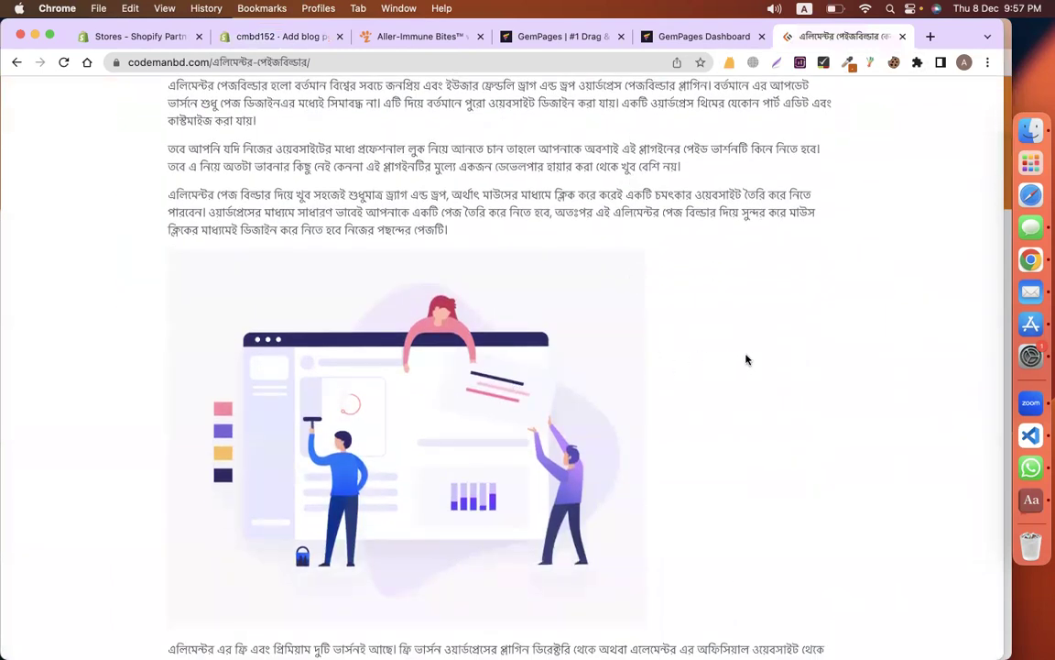
{"action": "scroll", "coordinate": [744, 358], "scroll_direction": "up", "scroll_amount": 3}
{"action": "scroll", "coordinate": [550, 281], "scroll_direction": "down", "scroll_amount": 8}
{"action": "scroll", "coordinate": [550, 281], "scroll_direction": "down", "scroll_amount": 5}
{"action": "left_click_drag", "start_coordinate": [169, 240], "coordinate": [564, 493]}
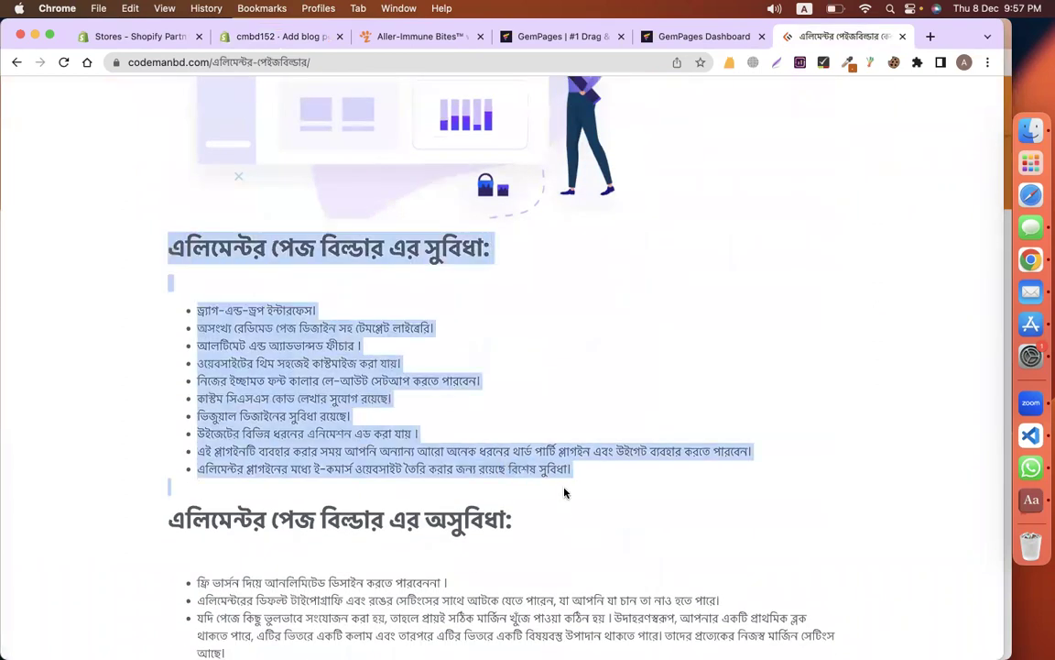
{"action": "left_click", "coordinate": [628, 305]}
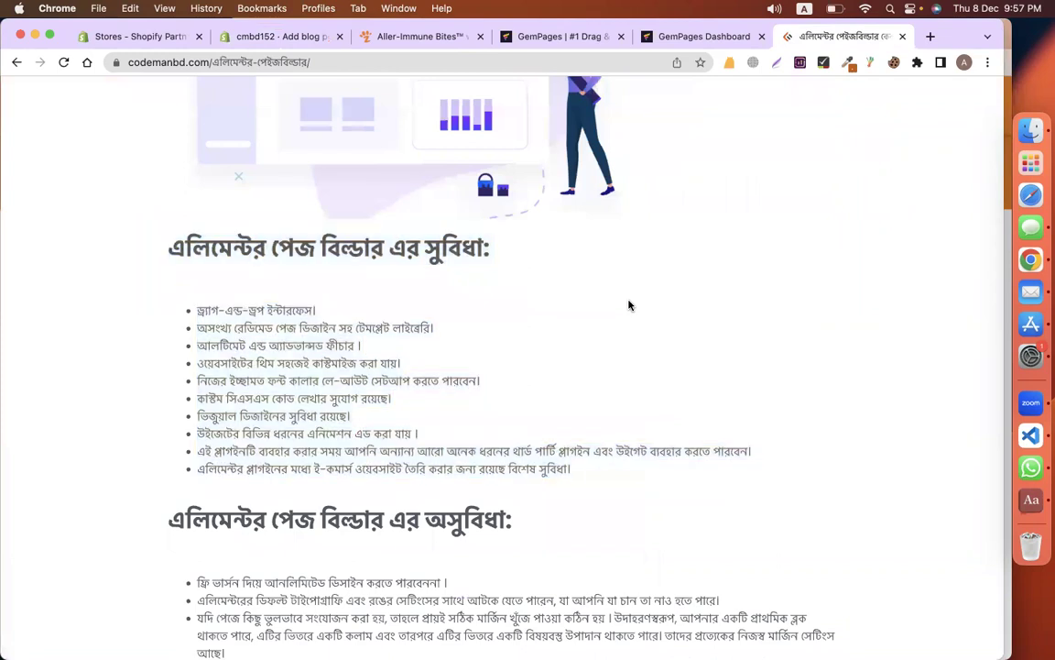
{"action": "left_click", "coordinate": [681, 38]}
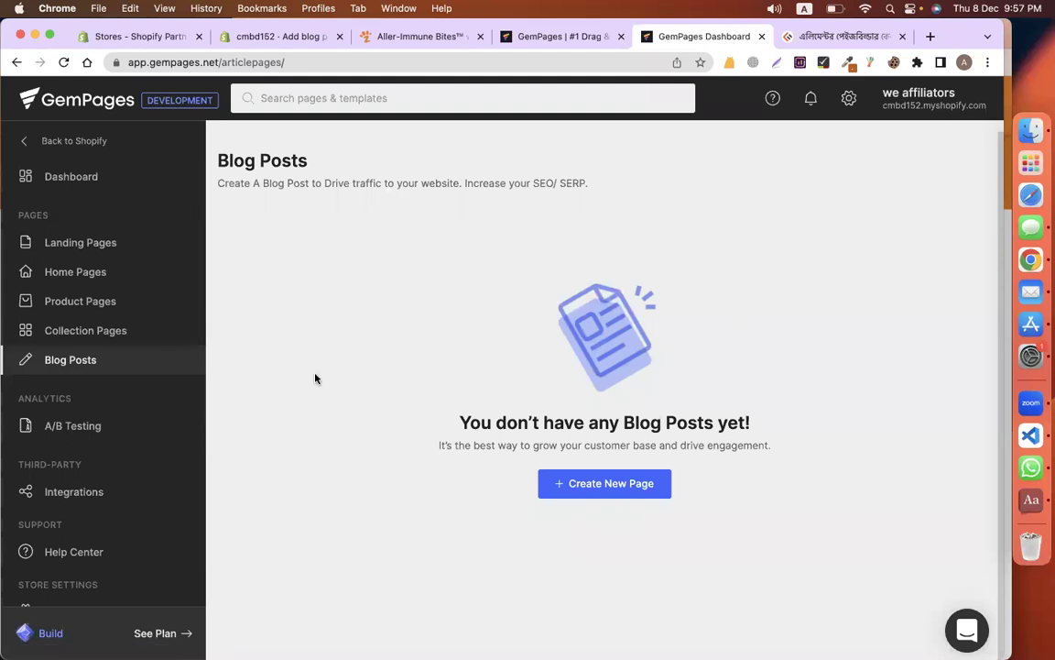
Check the Shopify store's empty Blog posts list, then return to the GemPages dashboard.
{"action": "left_click", "coordinate": [276, 39]}
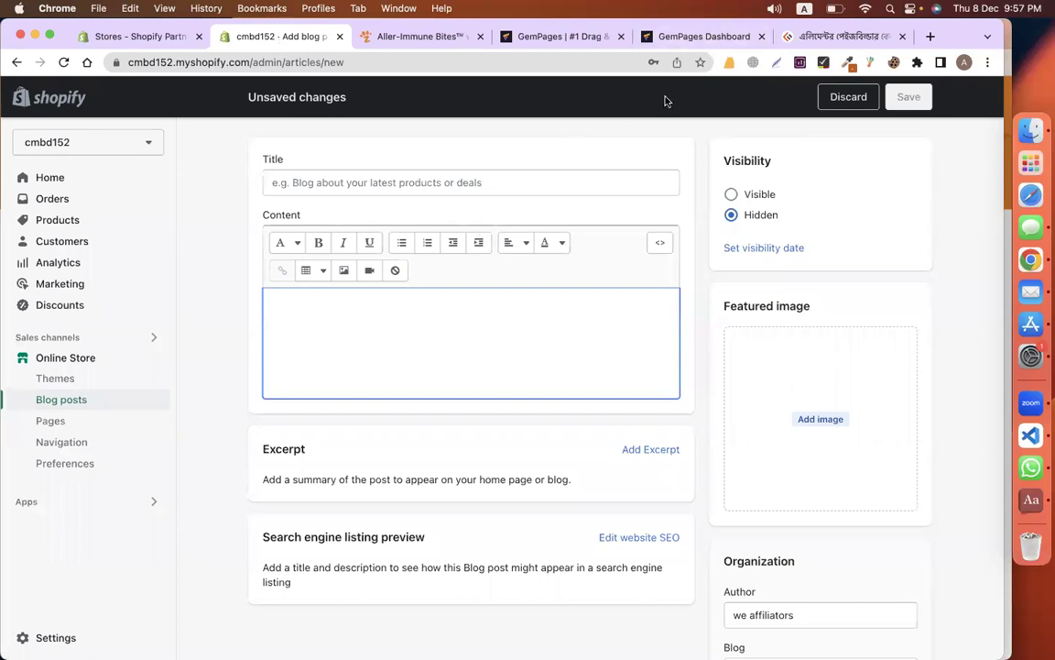
{"action": "left_click", "coordinate": [687, 38]}
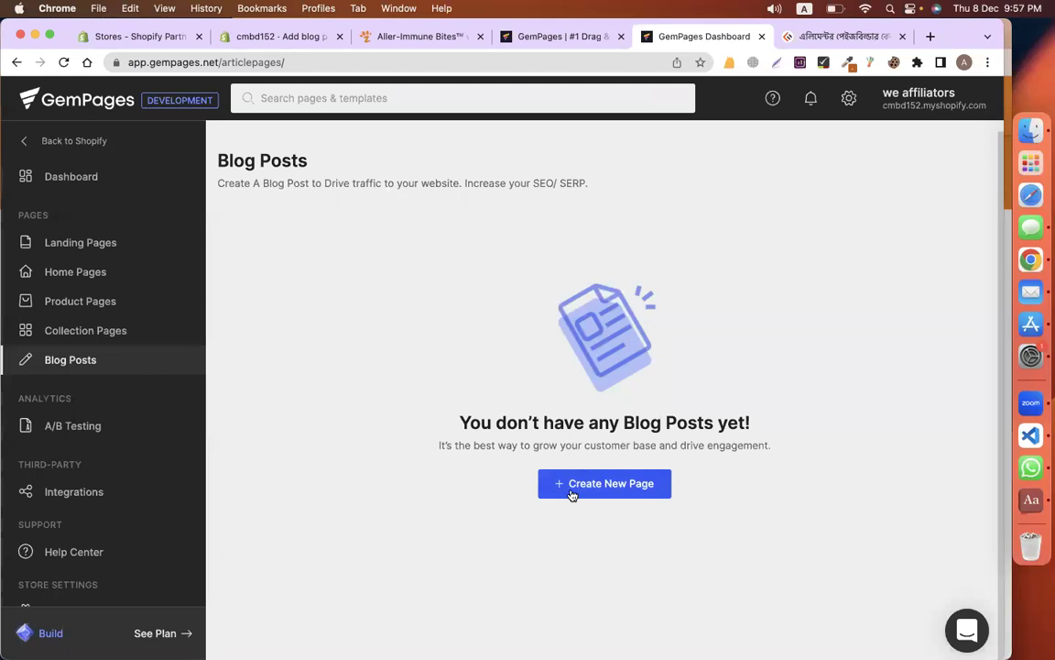
{"action": "left_click", "coordinate": [291, 37]}
{"action": "left_click", "coordinate": [81, 402]}
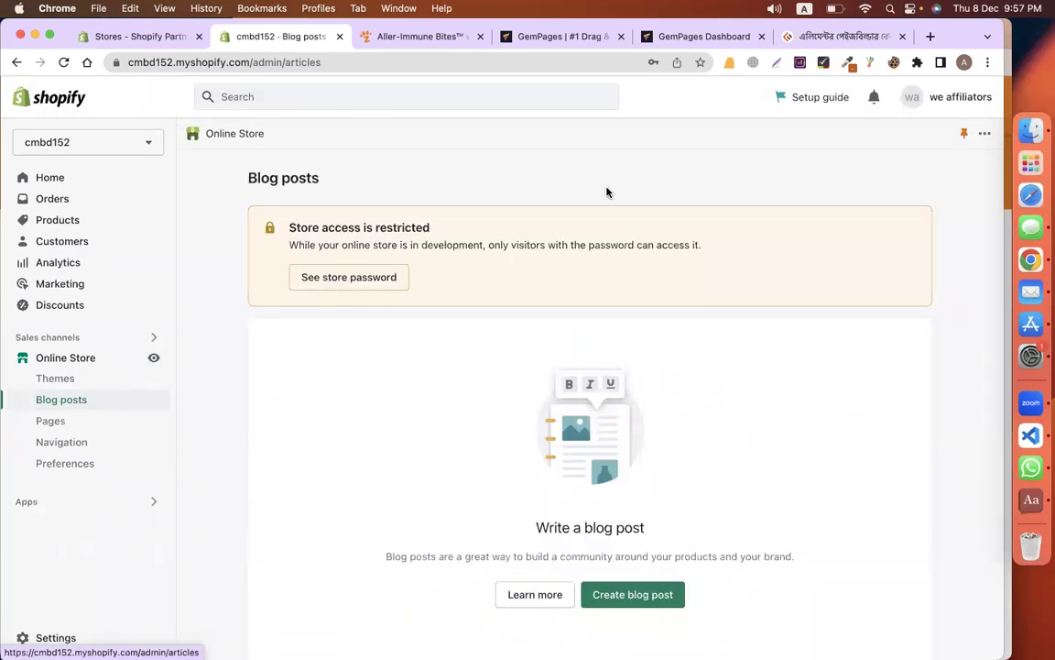
{"action": "scroll", "coordinate": [478, 358], "scroll_direction": "down", "scroll_amount": 1}
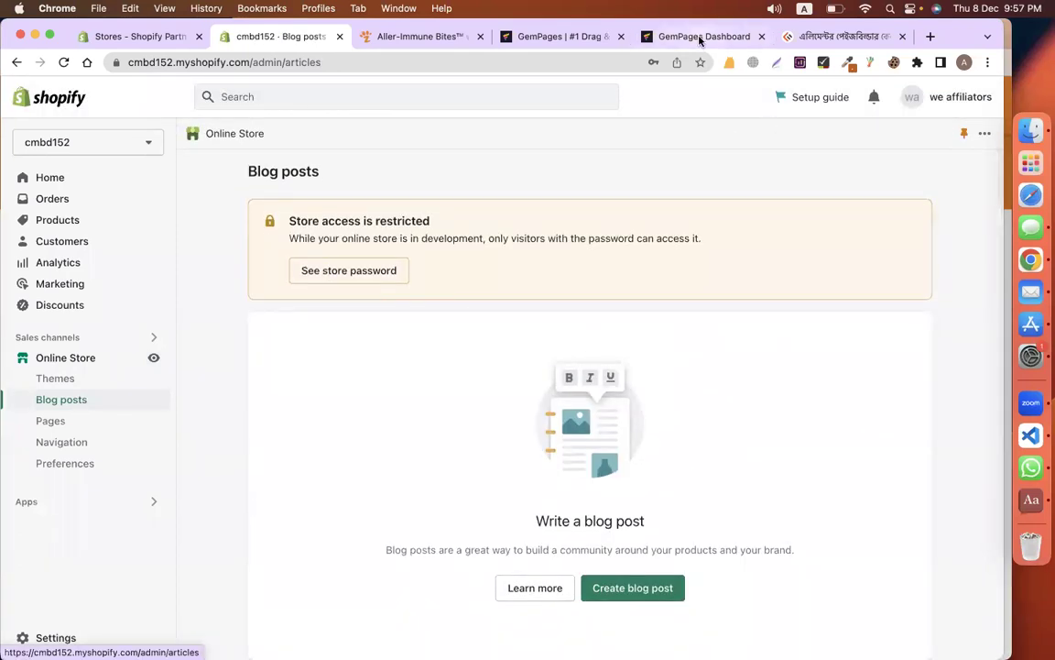
{"action": "left_click", "coordinate": [700, 37]}
Create a new blog post page and copy the Codemanbd article's Bengali title.
{"action": "left_click", "coordinate": [631, 485]}
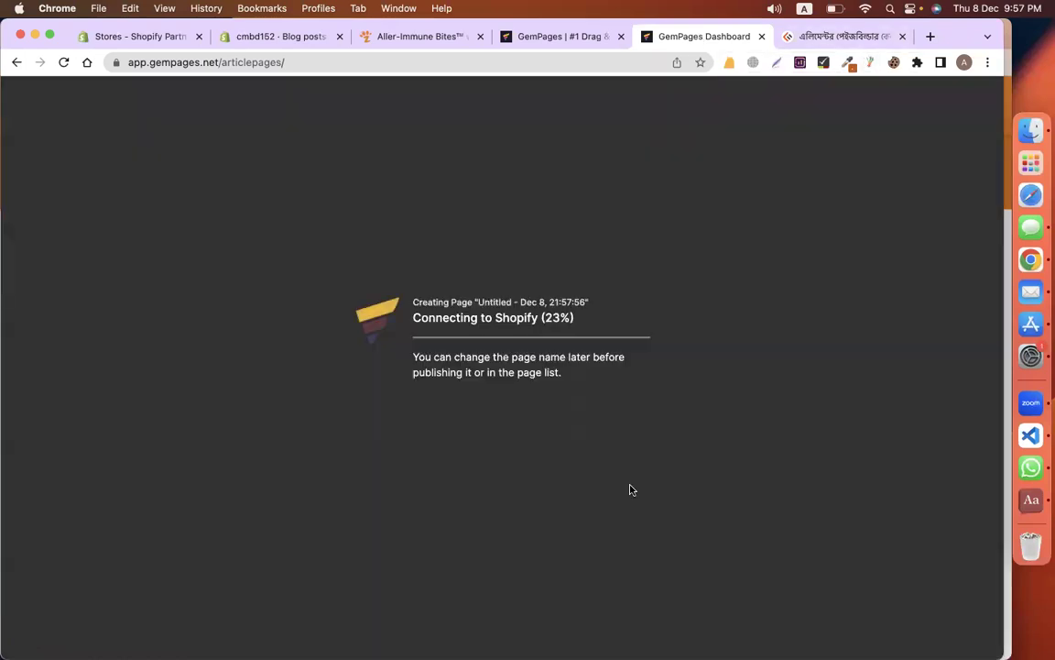
{"action": "left_click", "coordinate": [841, 36]}
{"action": "scroll", "coordinate": [535, 200], "scroll_direction": "up", "scroll_amount": 10}
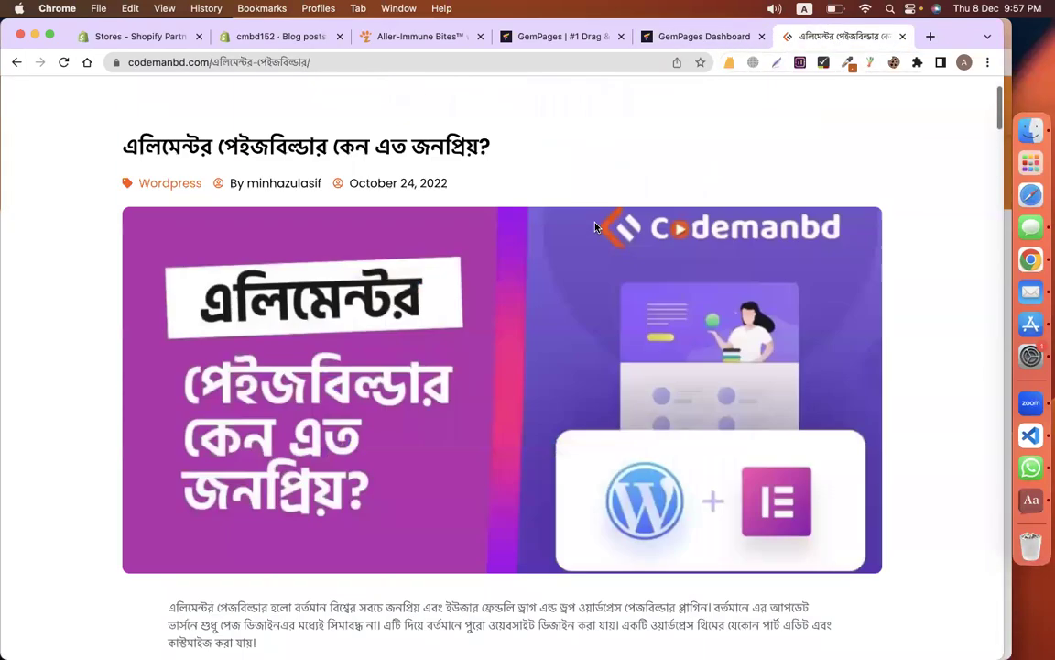
{"action": "double_click", "coordinate": [337, 258]}
{"action": "triple_click", "coordinate": [337, 259]}
{"action": "key", "text": "super+c"}
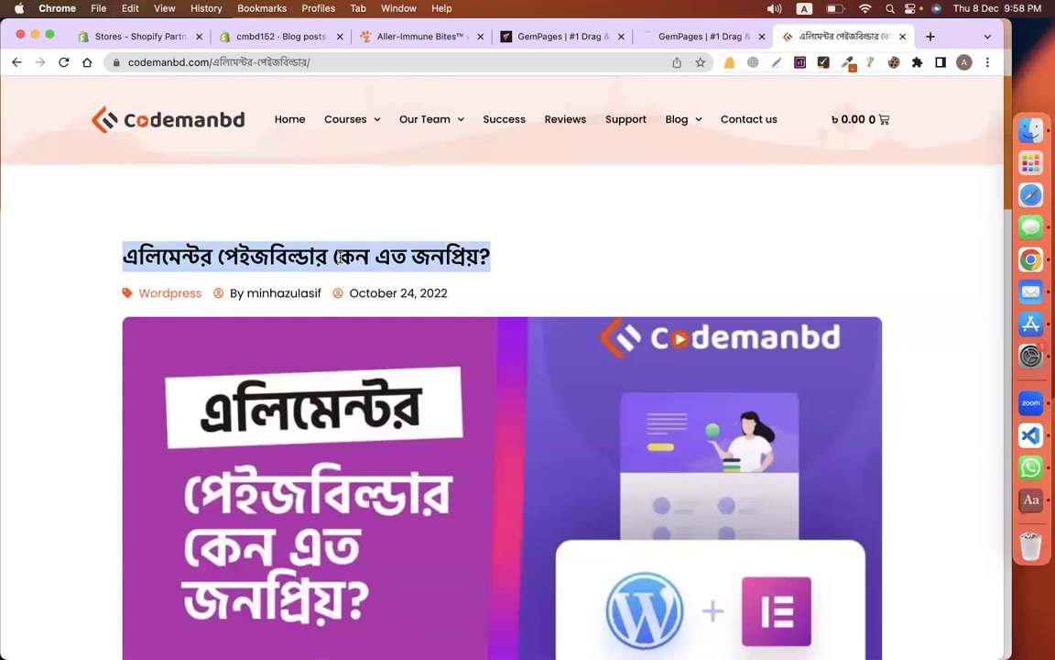
{"action": "left_click", "coordinate": [726, 37]}
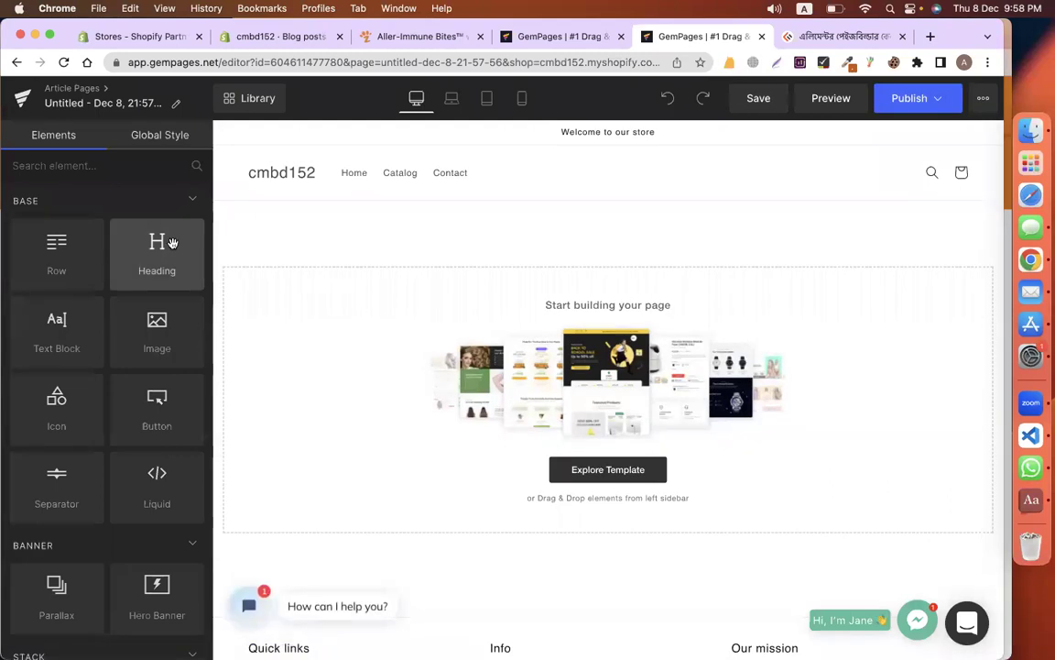
{"action": "key", "text": "ctrl+Tab"}
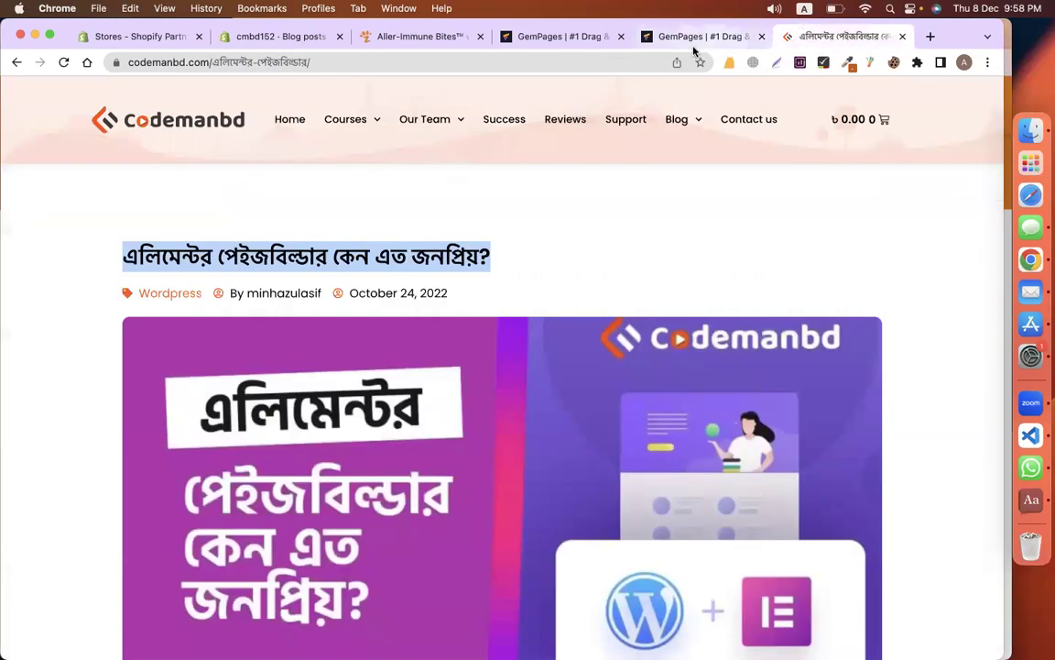
{"action": "key", "text": "ctrl+shift+Tab"}
Add a Heading at the top of the page containing the pasted Bengali title.
{"action": "left_click_drag", "start_coordinate": [167, 252], "coordinate": [440, 255]}
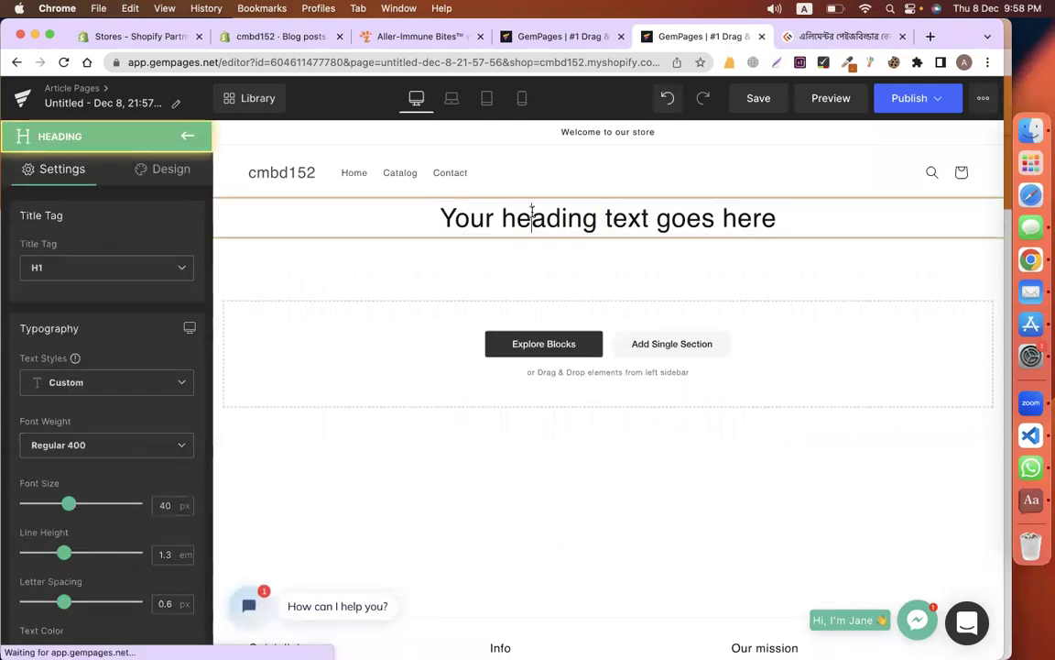
{"action": "double_click", "coordinate": [533, 213]}
{"action": "triple_click", "coordinate": [533, 213]}
{"action": "key", "text": "super+v"}
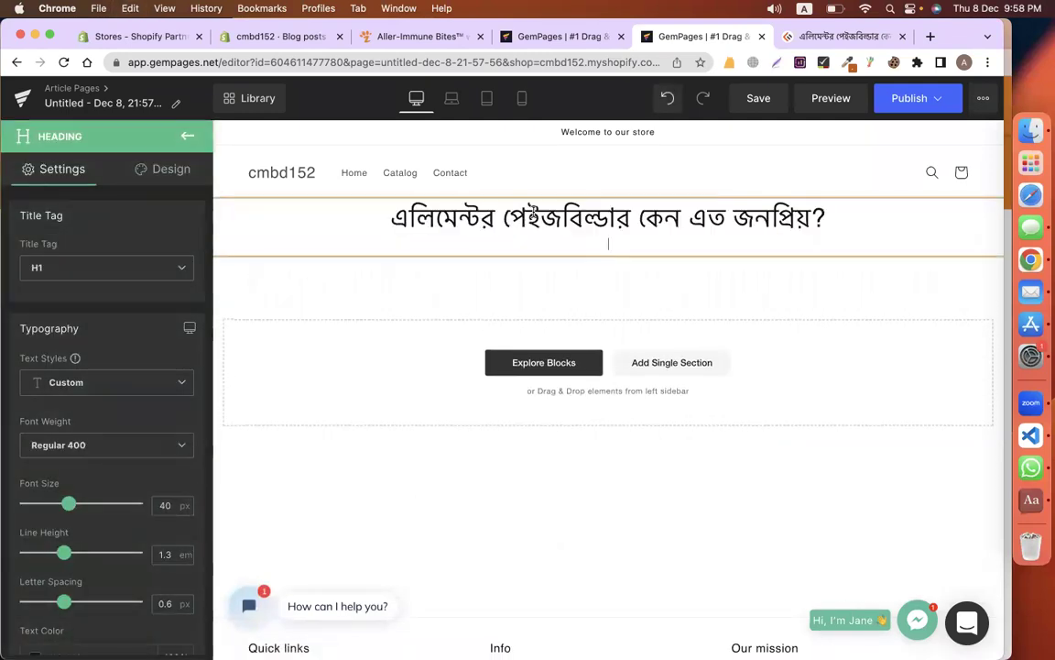
{"action": "scroll", "coordinate": [73, 570], "scroll_direction": "down", "scroll_amount": 5}
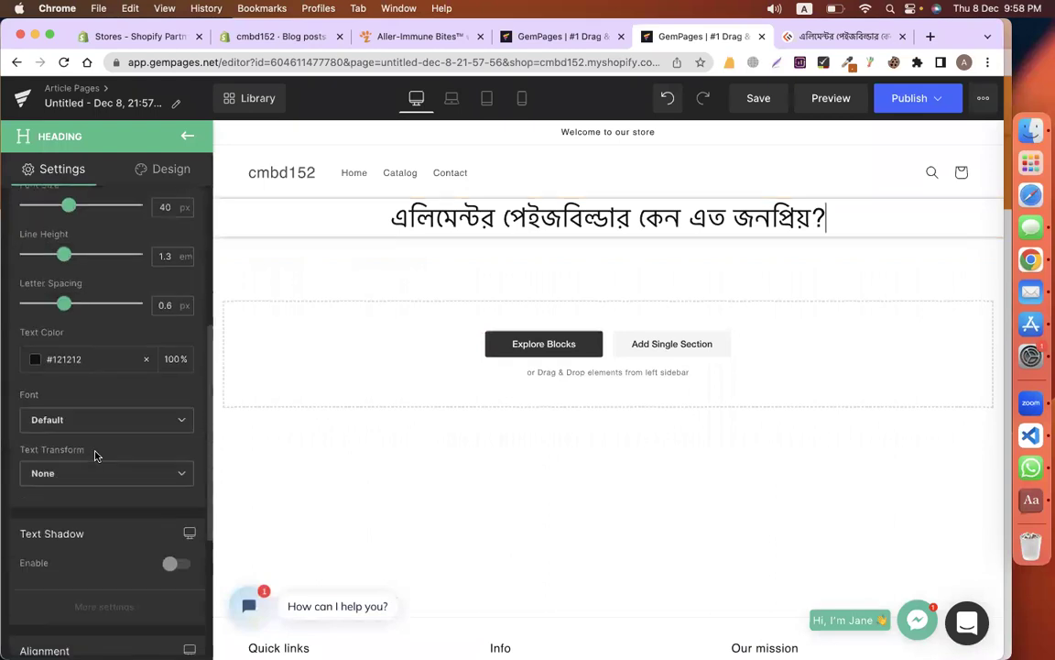
{"action": "scroll", "coordinate": [74, 572], "scroll_direction": "down", "scroll_amount": 3}
Align the heading left and give it a 50 px margin.
{"action": "left_click", "coordinate": [41, 506]}
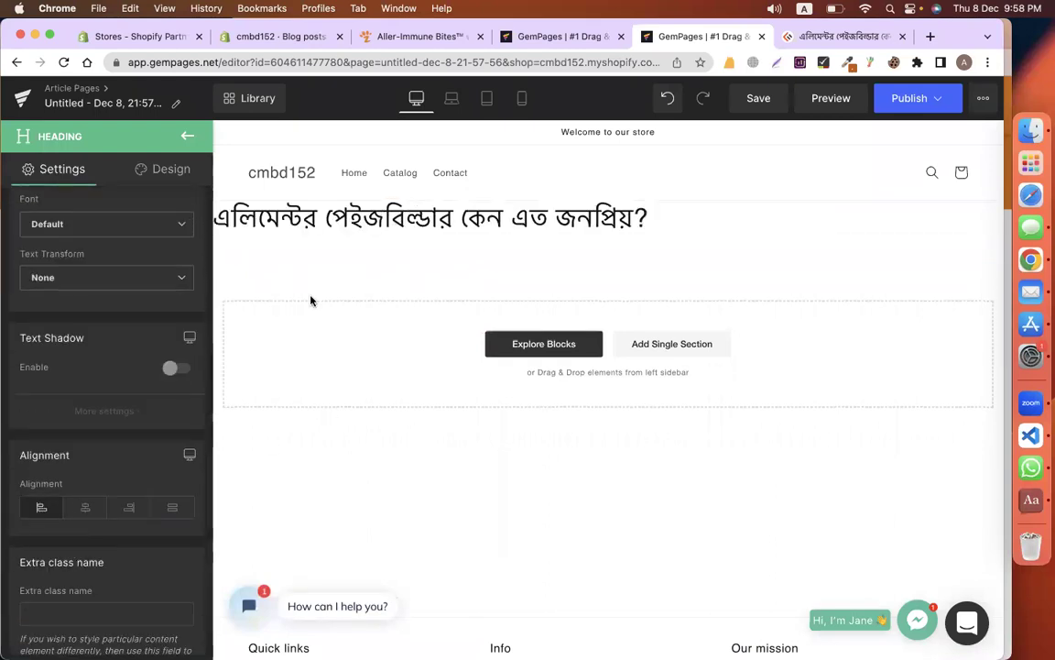
{"action": "left_click", "coordinate": [165, 168]}
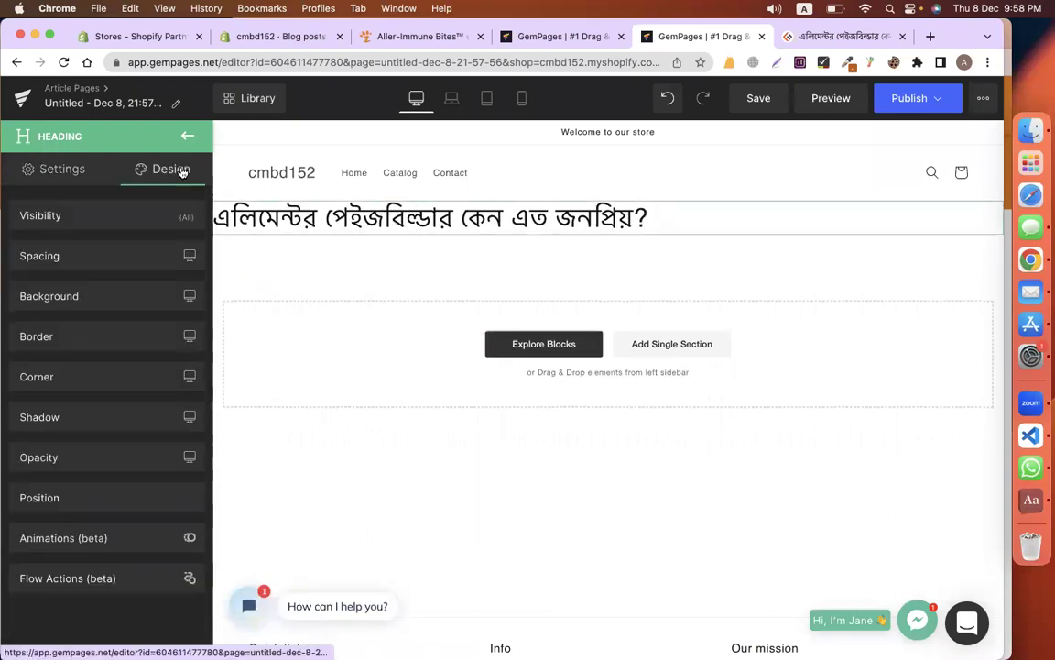
{"action": "left_click", "coordinate": [115, 258]}
{"action": "left_click", "coordinate": [53, 343]}
{"action": "type", "text": "50"}
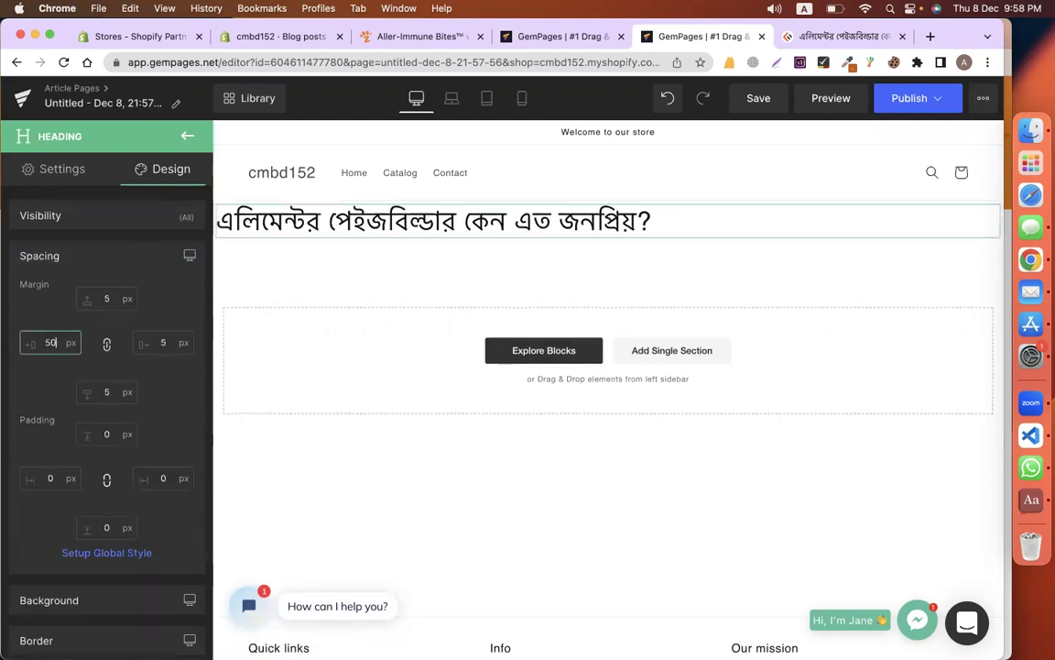
Copy the image address of the Codemanbd article's banner.
{"action": "left_click", "coordinate": [842, 37]}
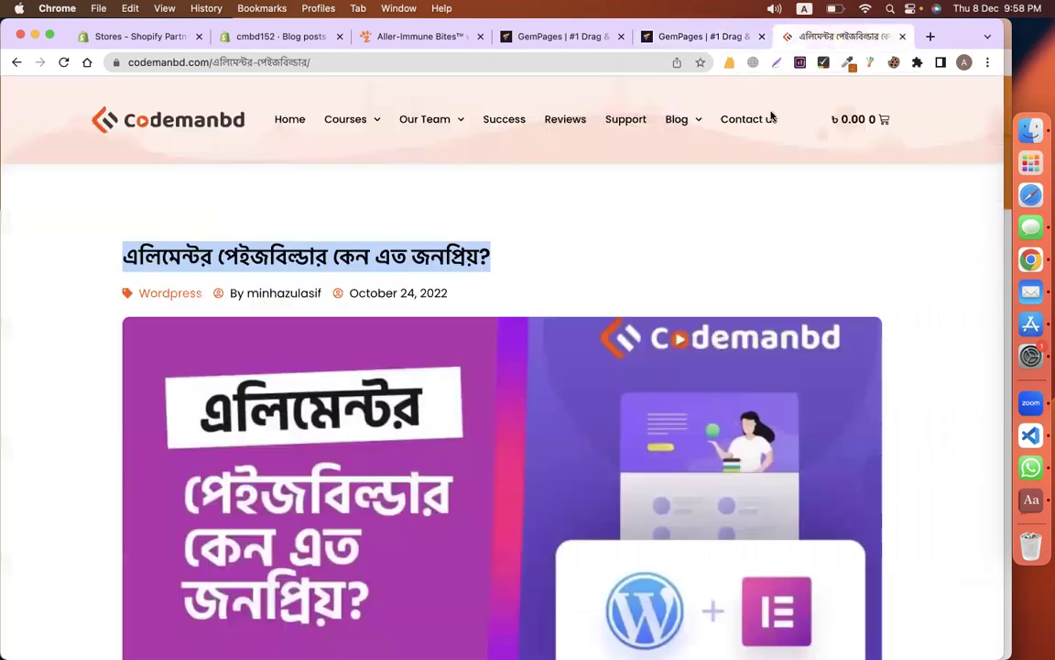
{"action": "scroll", "coordinate": [626, 273], "scroll_direction": "down", "scroll_amount": 2}
{"action": "right_click", "coordinate": [487, 257]}
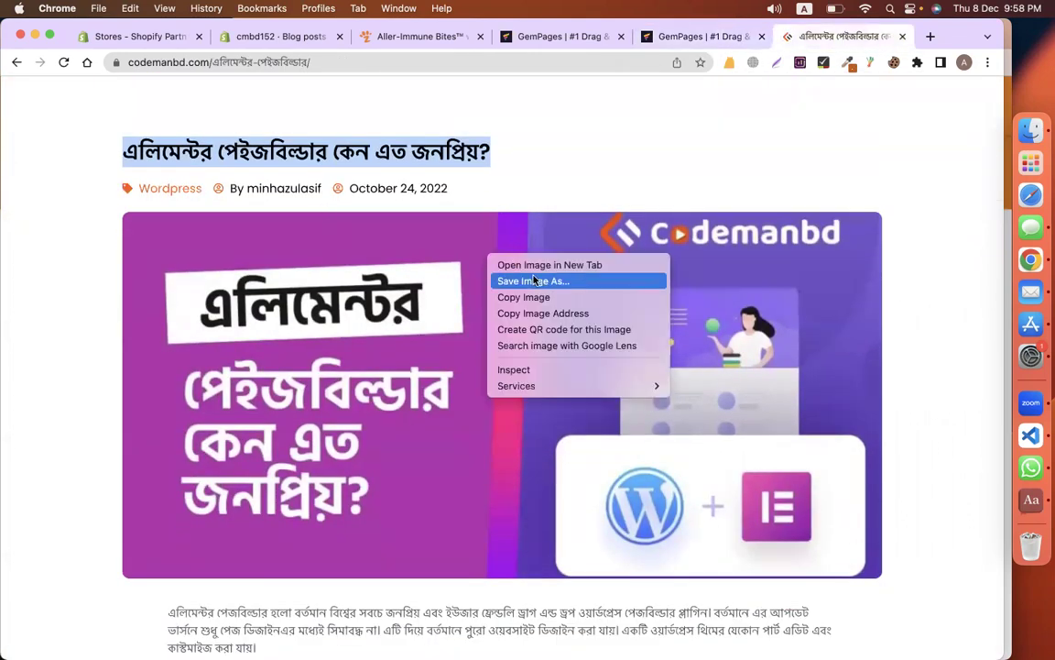
{"action": "left_click", "coordinate": [548, 314]}
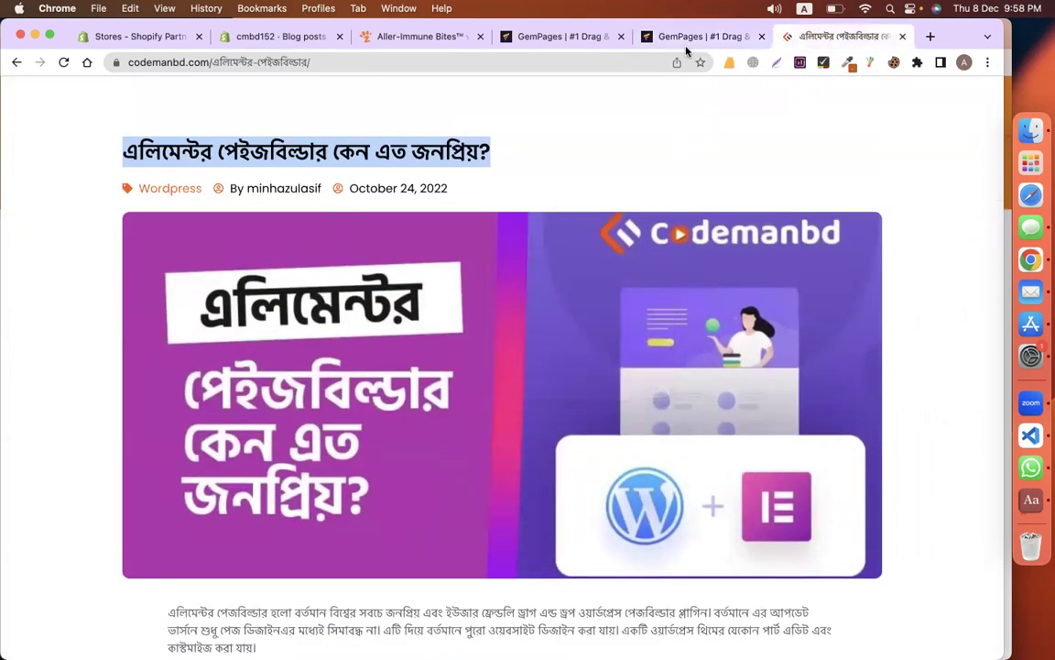
{"action": "left_click", "coordinate": [687, 37]}
{"action": "left_click", "coordinate": [185, 137]}
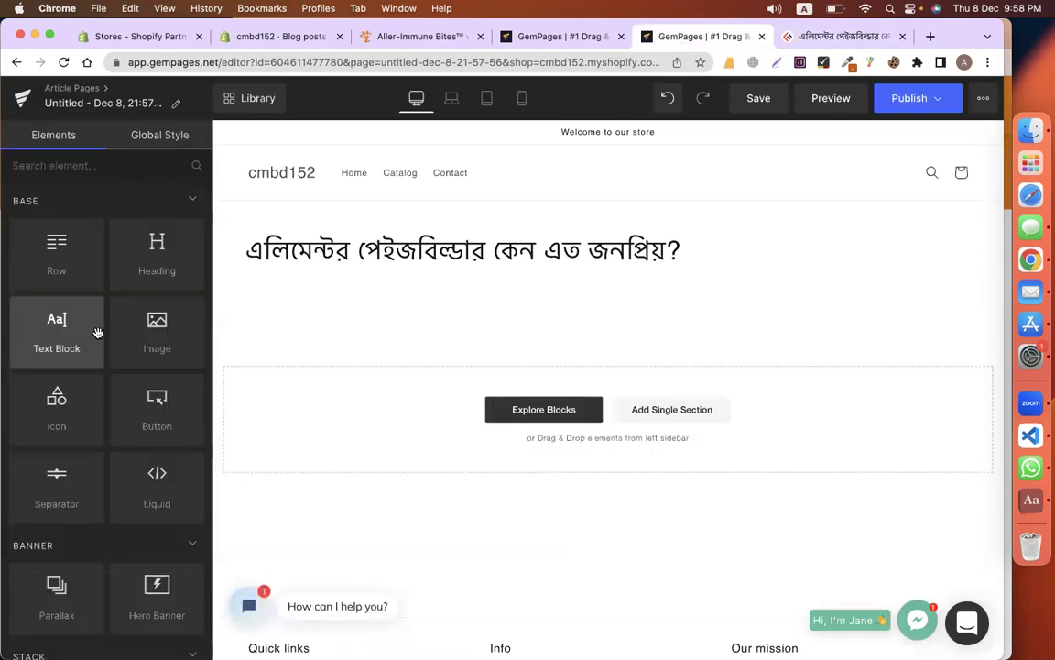
Add an Image below the heading, using the Codemanbd banner URL as its source.
{"action": "scroll", "coordinate": [101, 522], "scroll_direction": "down", "scroll_amount": 4}
{"action": "scroll", "coordinate": [92, 527], "scroll_direction": "down", "scroll_amount": 8}
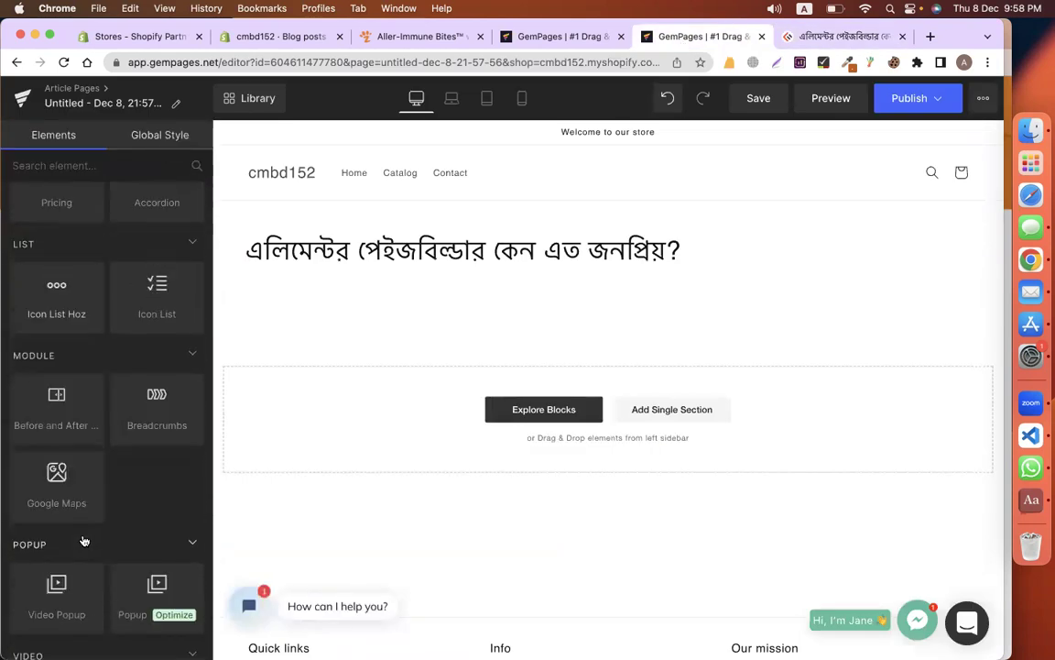
{"action": "scroll", "coordinate": [82, 539], "scroll_direction": "up", "scroll_amount": 10}
{"action": "left_click_drag", "start_coordinate": [154, 337], "coordinate": [344, 302]}
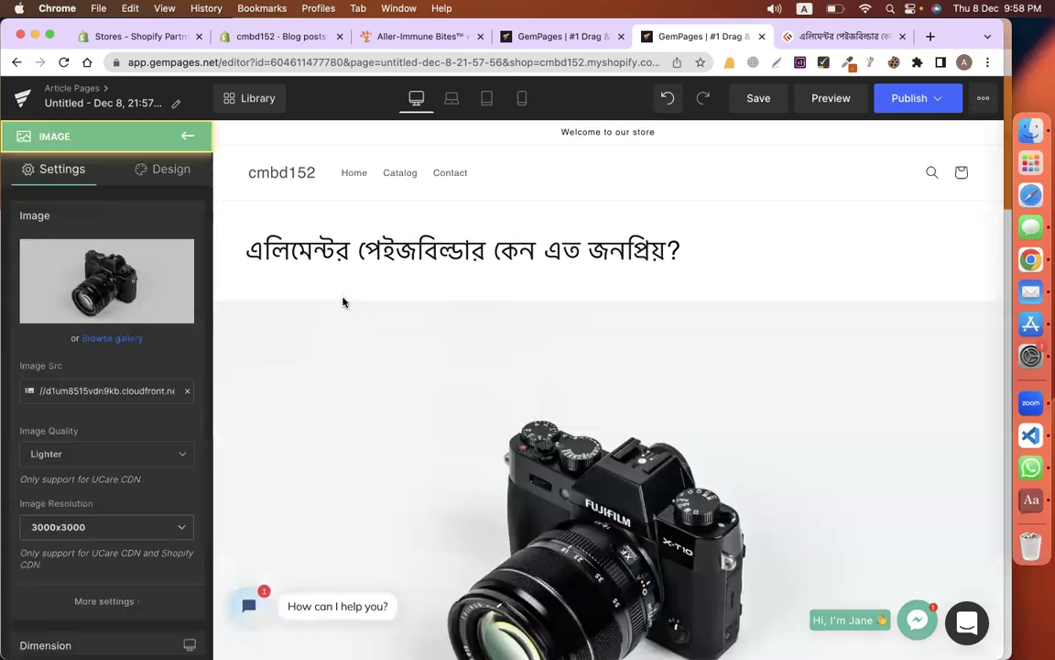
{"action": "left_click", "coordinate": [143, 297]}
{"action": "left_click", "coordinate": [874, 478]}
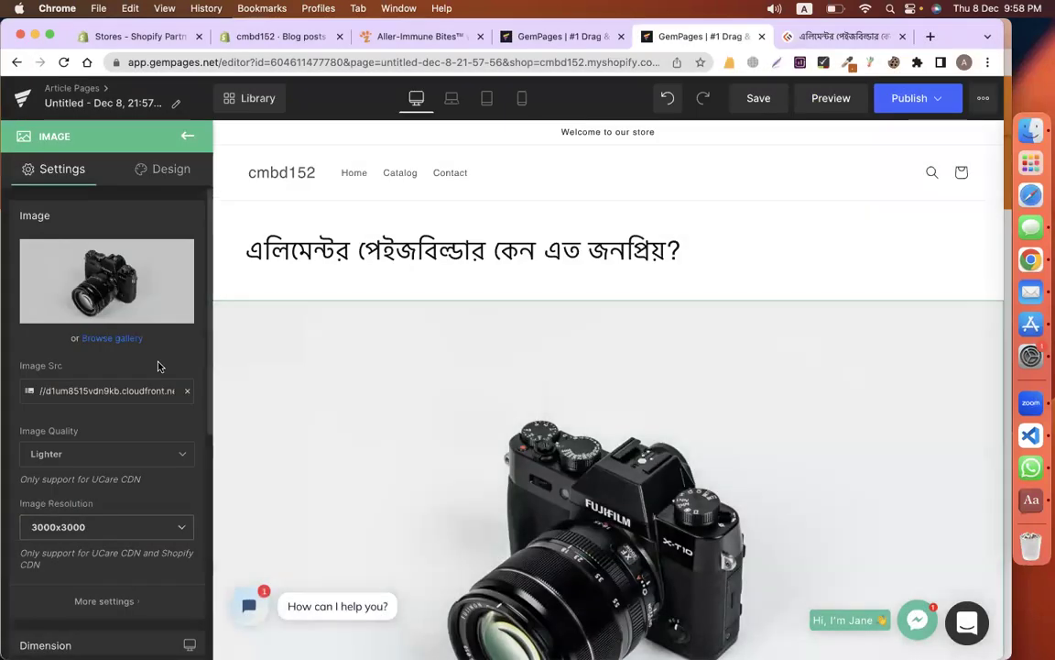
{"action": "triple_click", "coordinate": [91, 390]}
{"action": "key", "text": "super+v"}
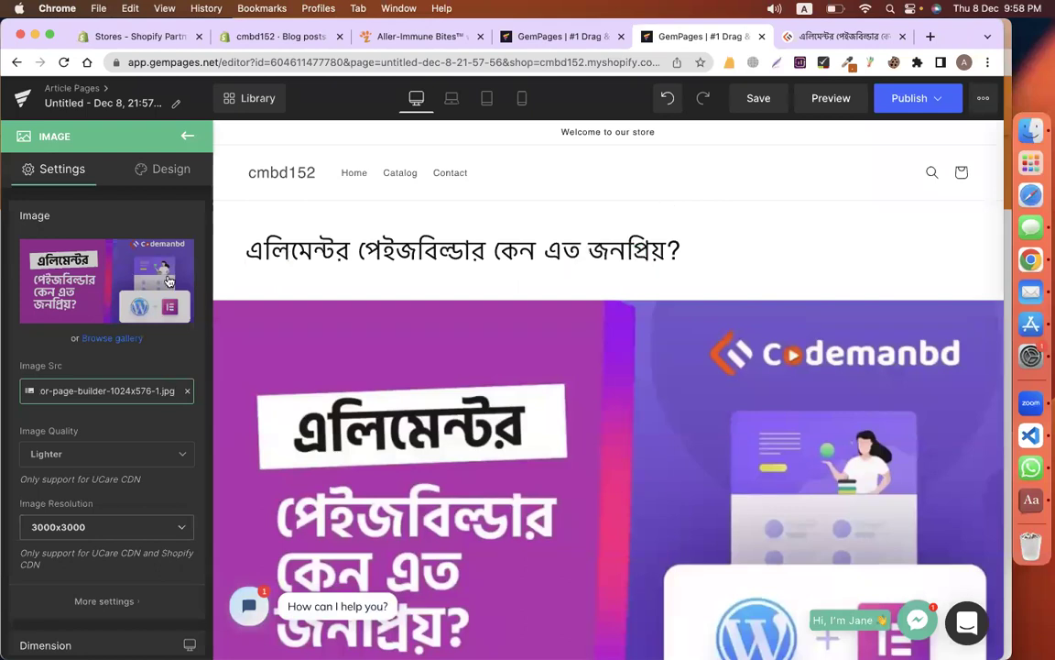
Give the banner image a 50 px margin.
{"action": "left_click", "coordinate": [181, 171]}
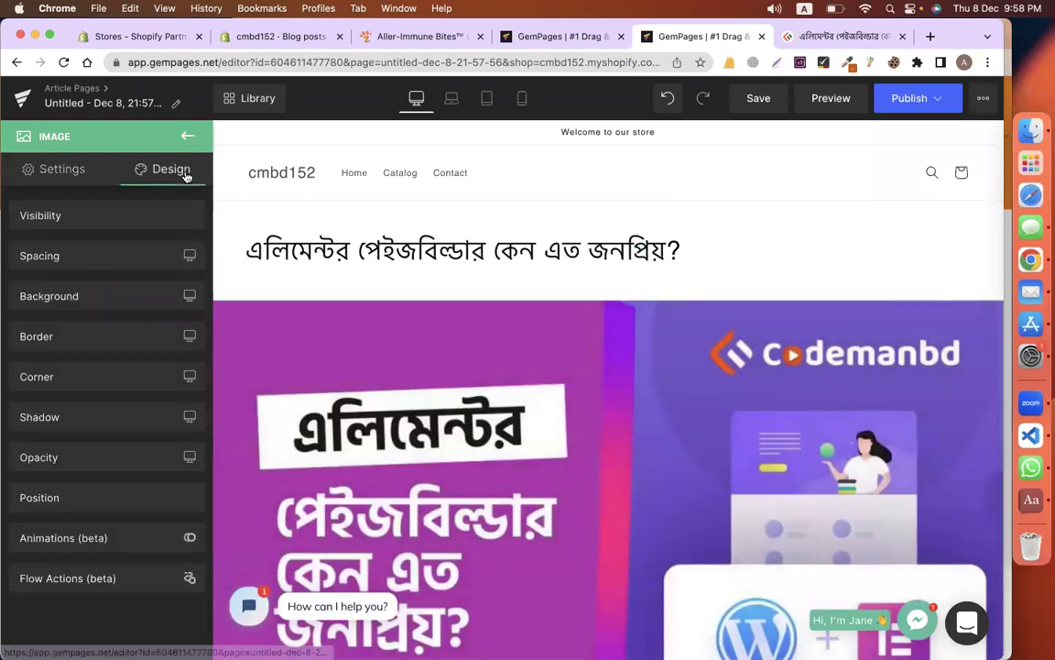
{"action": "left_click", "coordinate": [112, 256]}
{"action": "left_click", "coordinate": [52, 344]}
{"action": "type", "text": "50"}
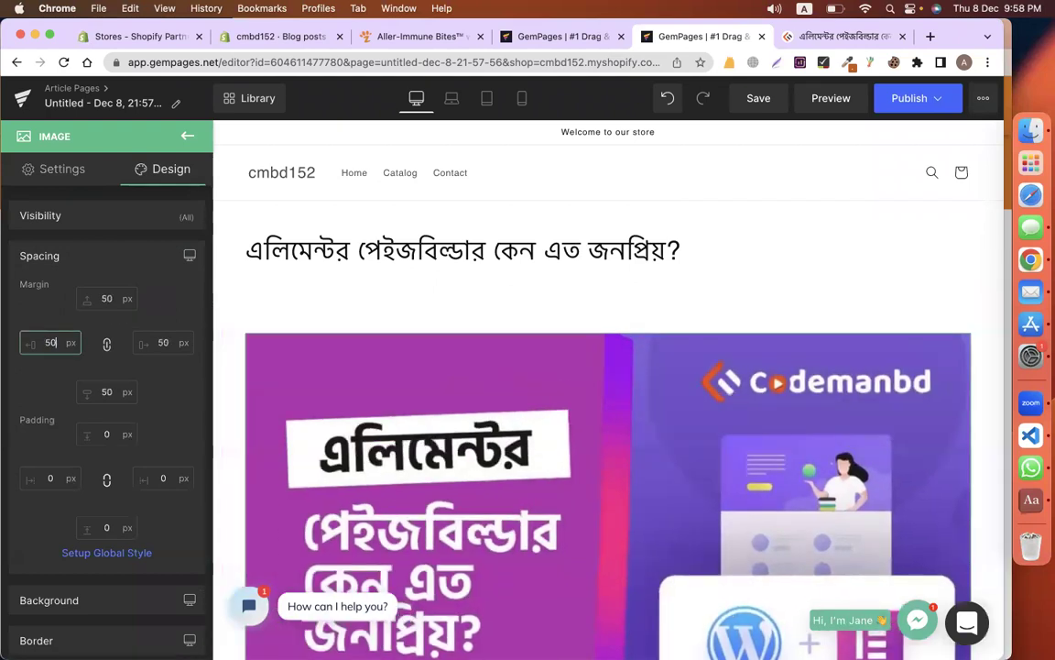
{"action": "left_click", "coordinate": [293, 307]}
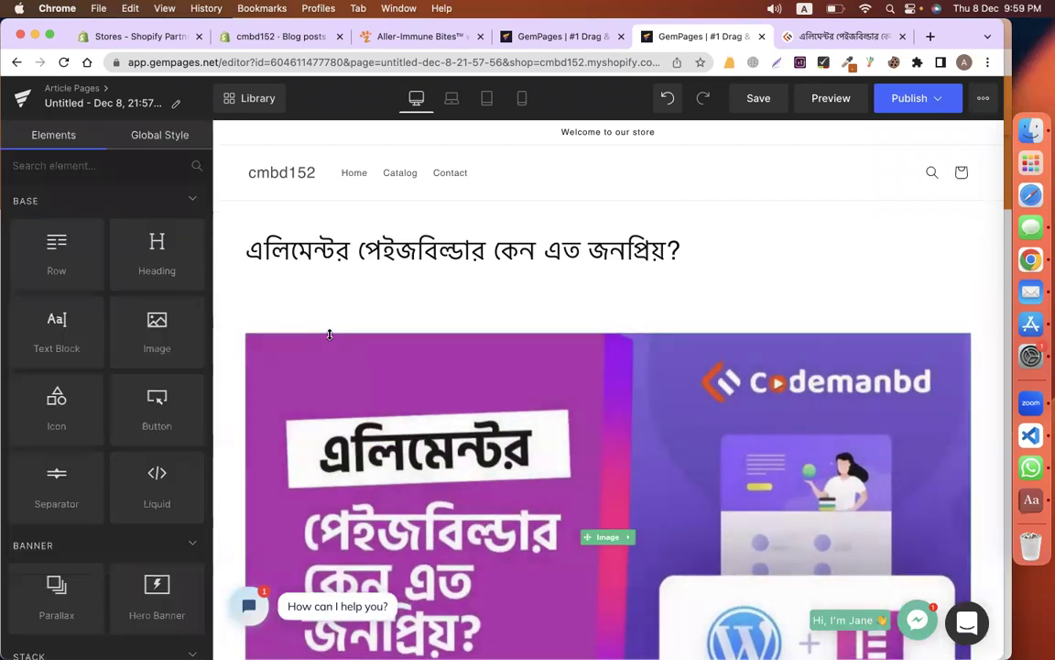
{"action": "left_click", "coordinate": [414, 328]}
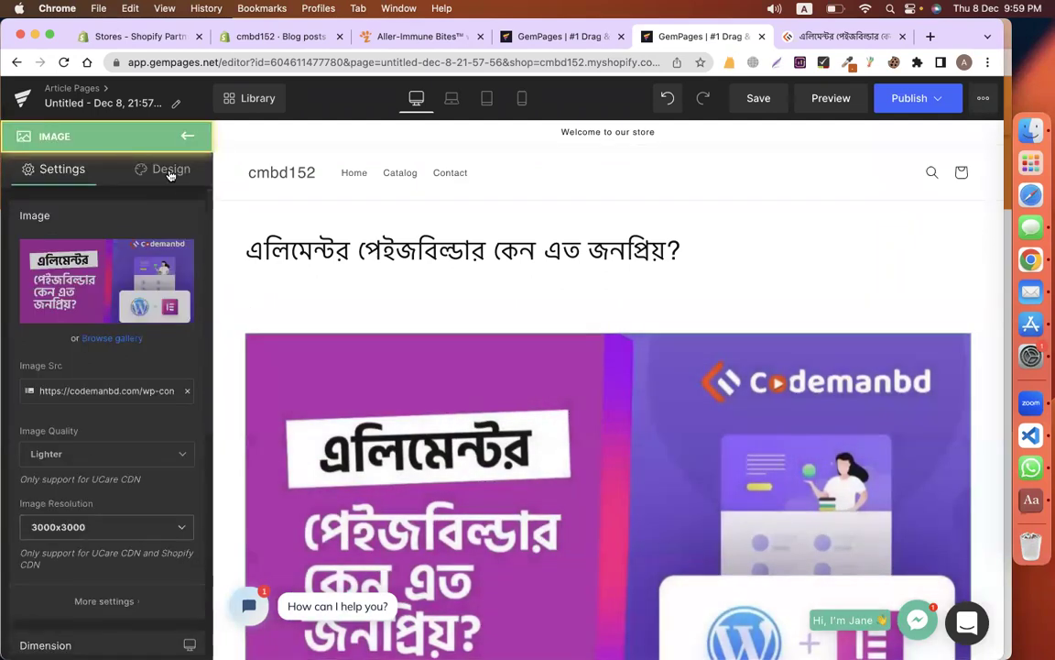
Unlink the image margins: 0 top and bottom, 50 px left and right.
{"action": "left_click", "coordinate": [169, 169]}
{"action": "left_click", "coordinate": [131, 255]}
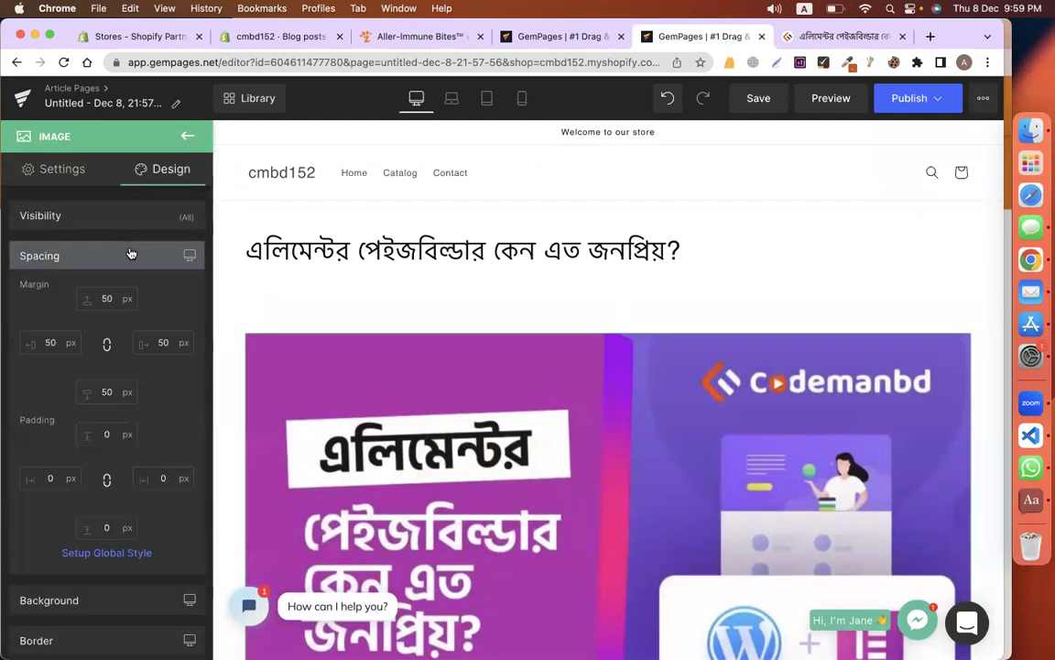
{"action": "double_click", "coordinate": [106, 298]}
{"action": "type", "text": "0"}
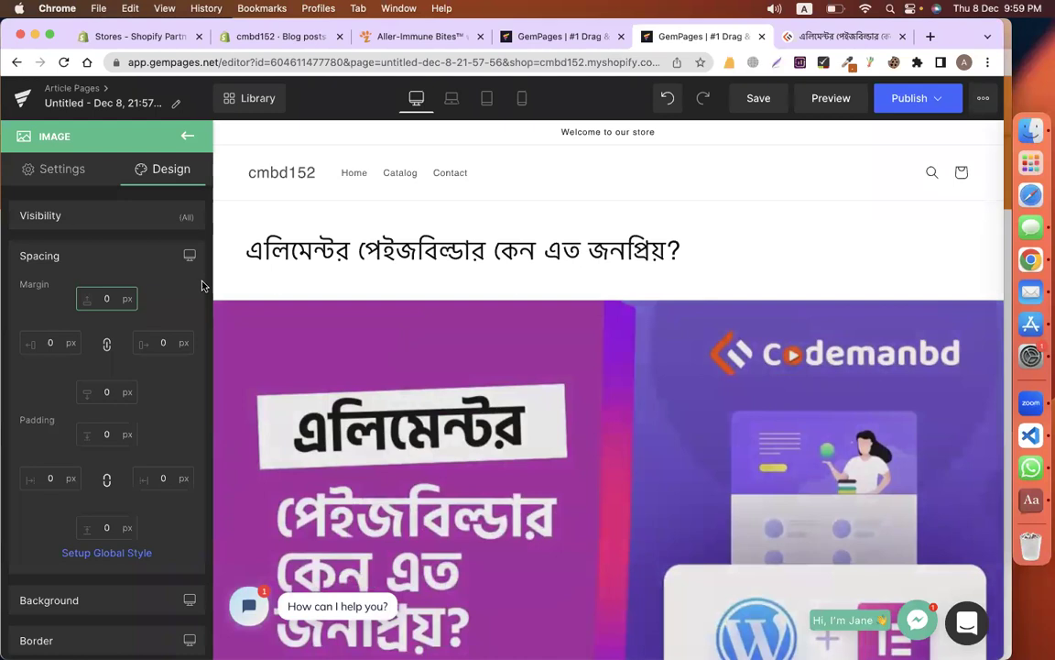
{"action": "left_click", "coordinate": [106, 343]}
{"action": "type", "text": "5"}
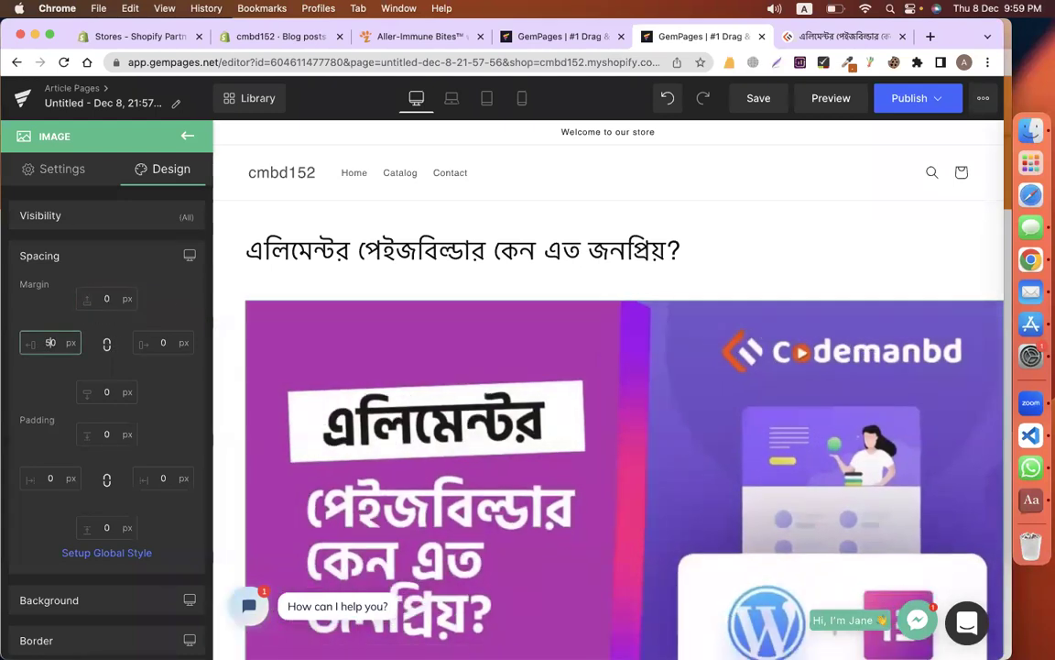
{"action": "left_click", "coordinate": [159, 341]}
{"action": "type", "text": "5"}
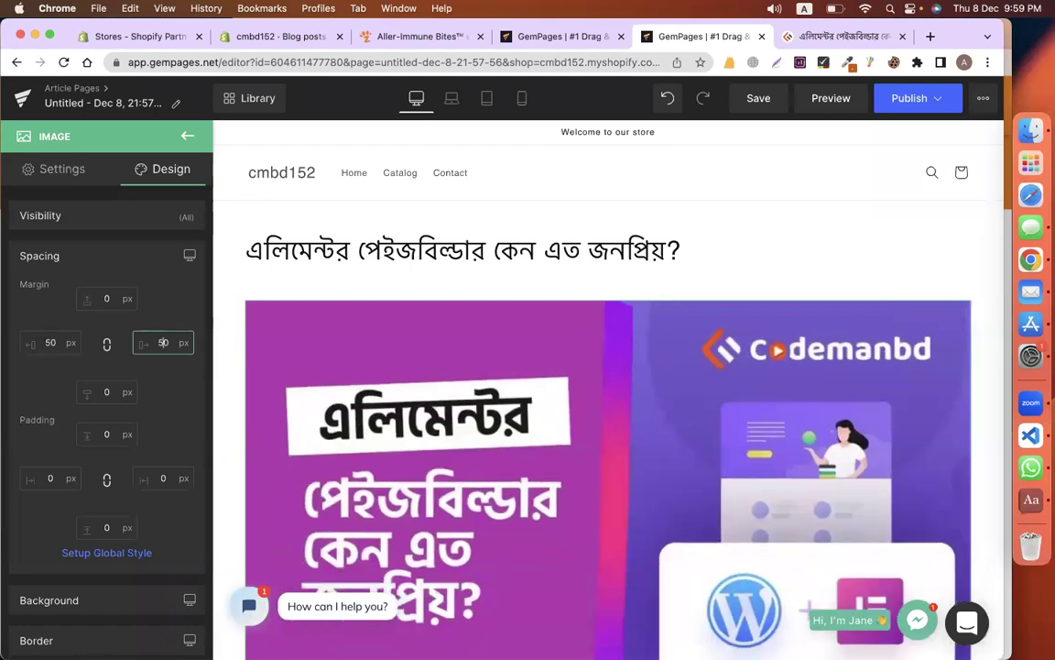
{"action": "scroll", "coordinate": [416, 356], "scroll_direction": "down", "scroll_amount": 3}
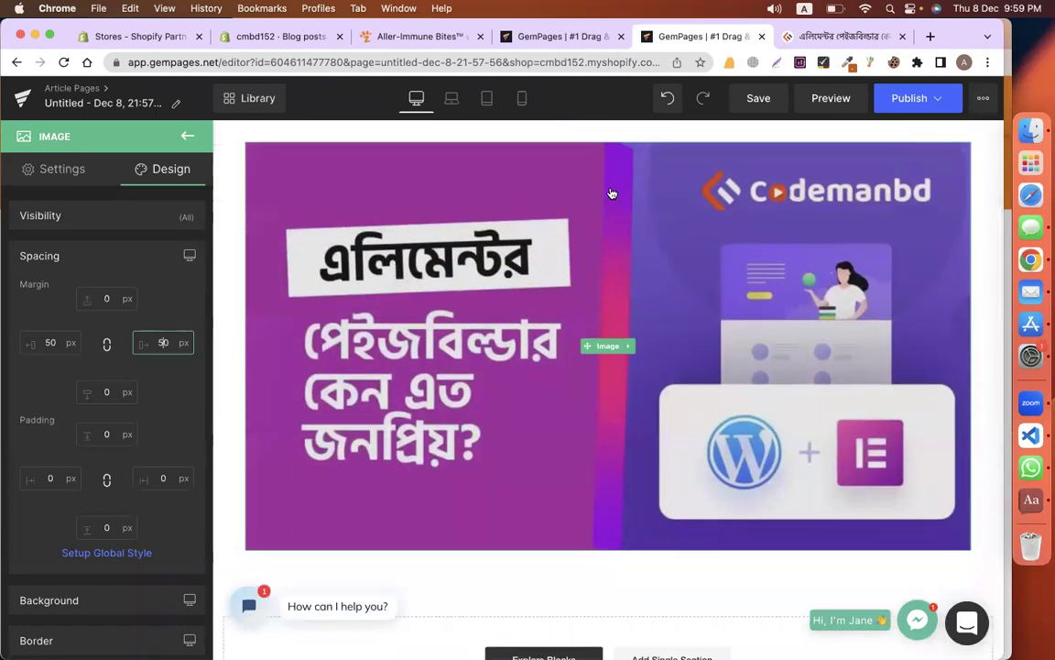
{"action": "scroll", "coordinate": [582, 332], "scroll_direction": "down", "scroll_amount": 5}
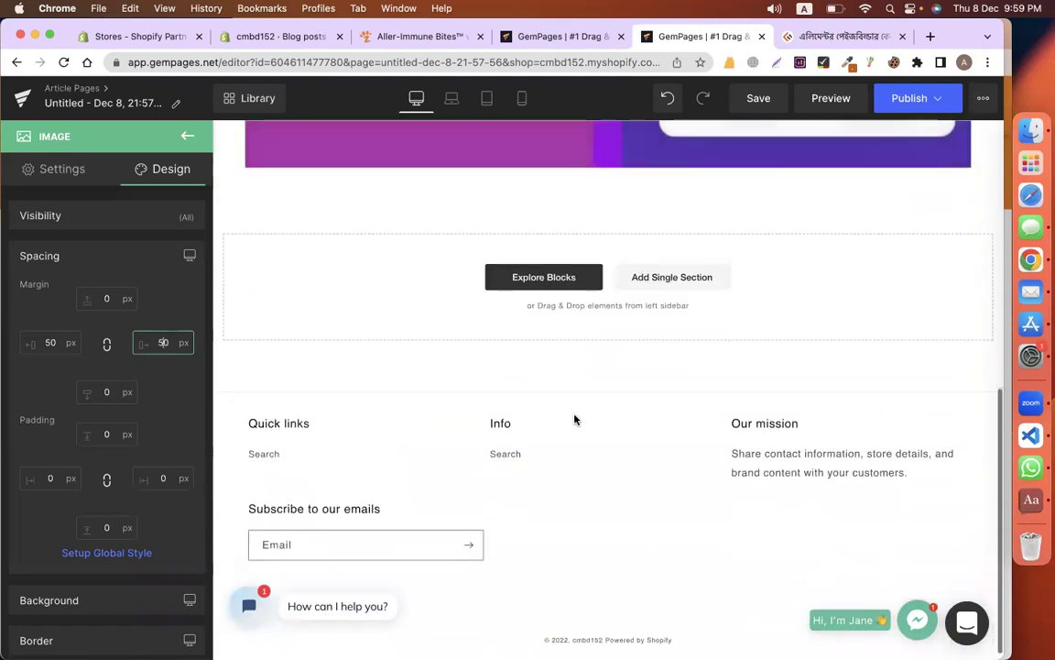
Browse the ready-made block library, previewing Blog blocks, then clear the Blog filter.
{"action": "left_click", "coordinate": [553, 291]}
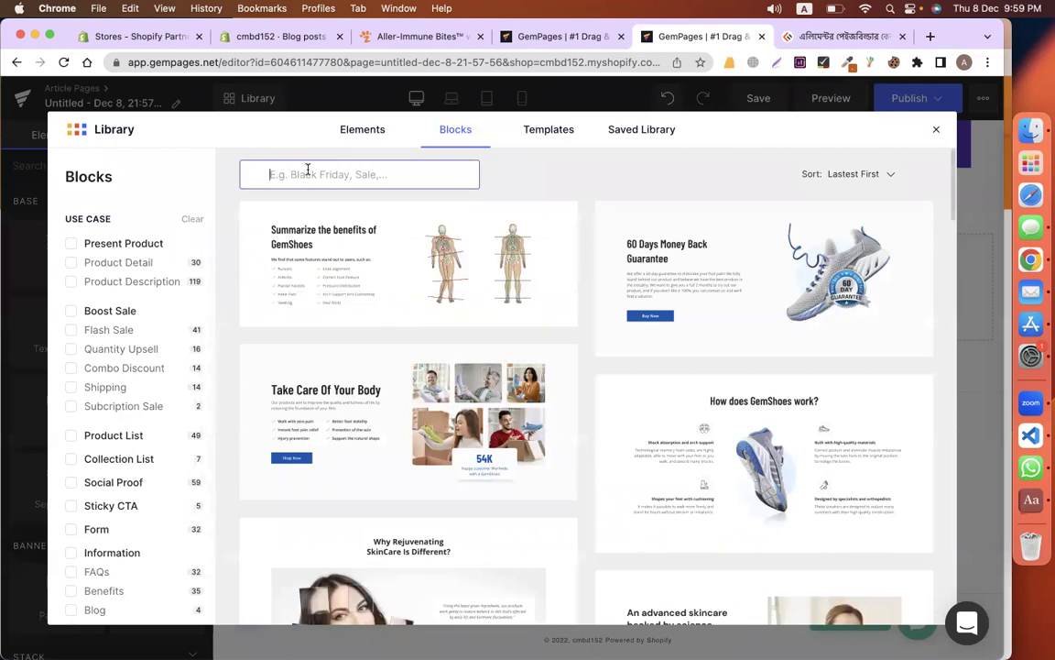
{"action": "scroll", "coordinate": [113, 409], "scroll_direction": "down", "scroll_amount": 2}
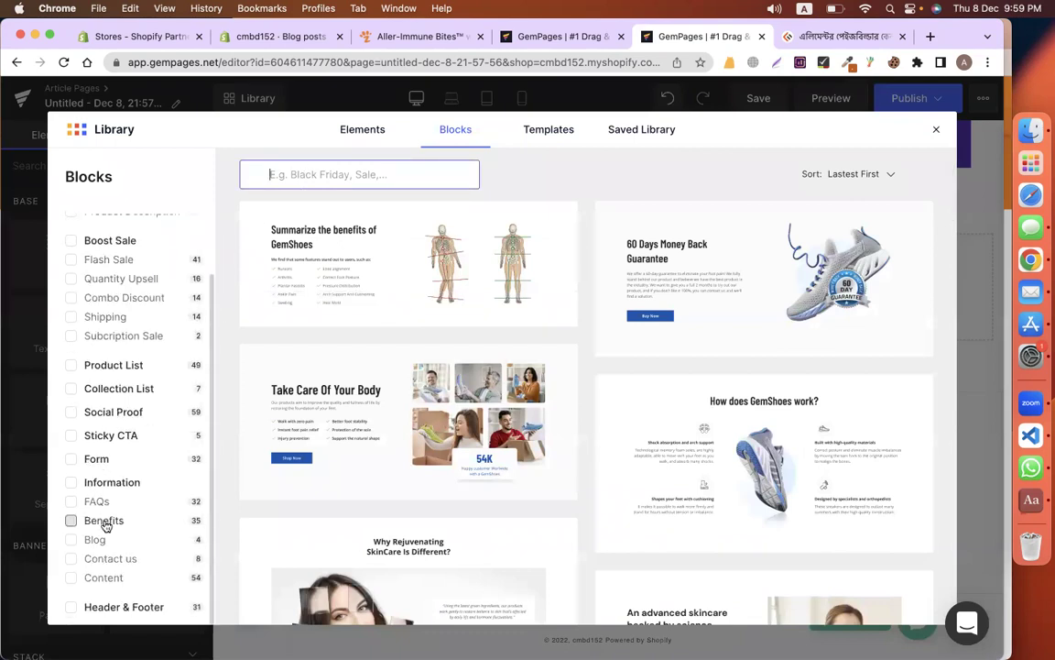
{"action": "left_click", "coordinate": [72, 539]}
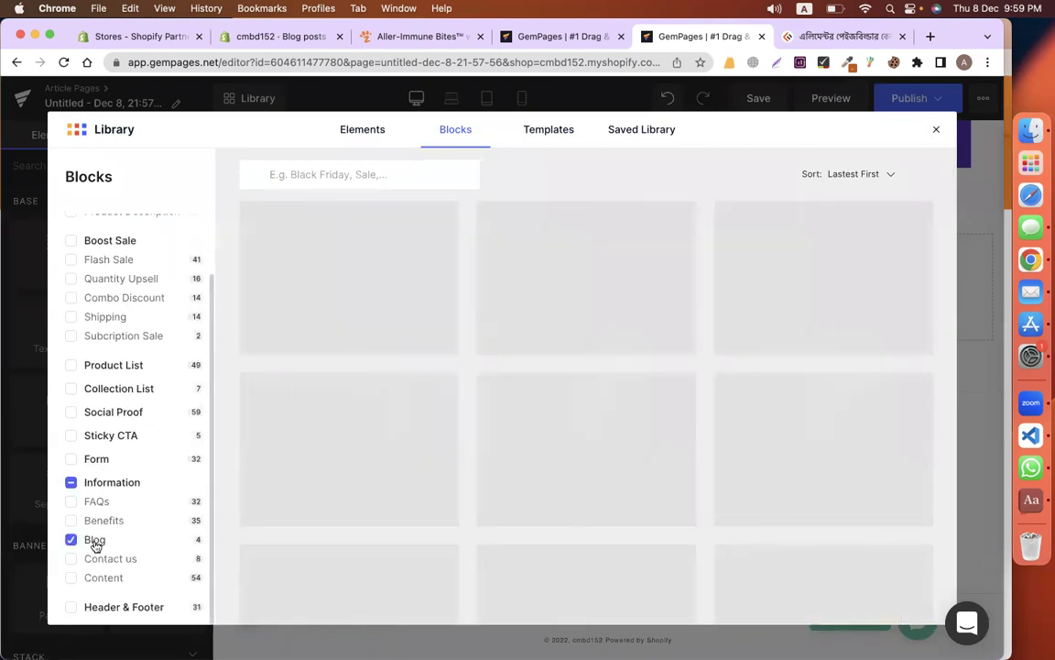
{"action": "mouse_move", "coordinate": [401, 359]}
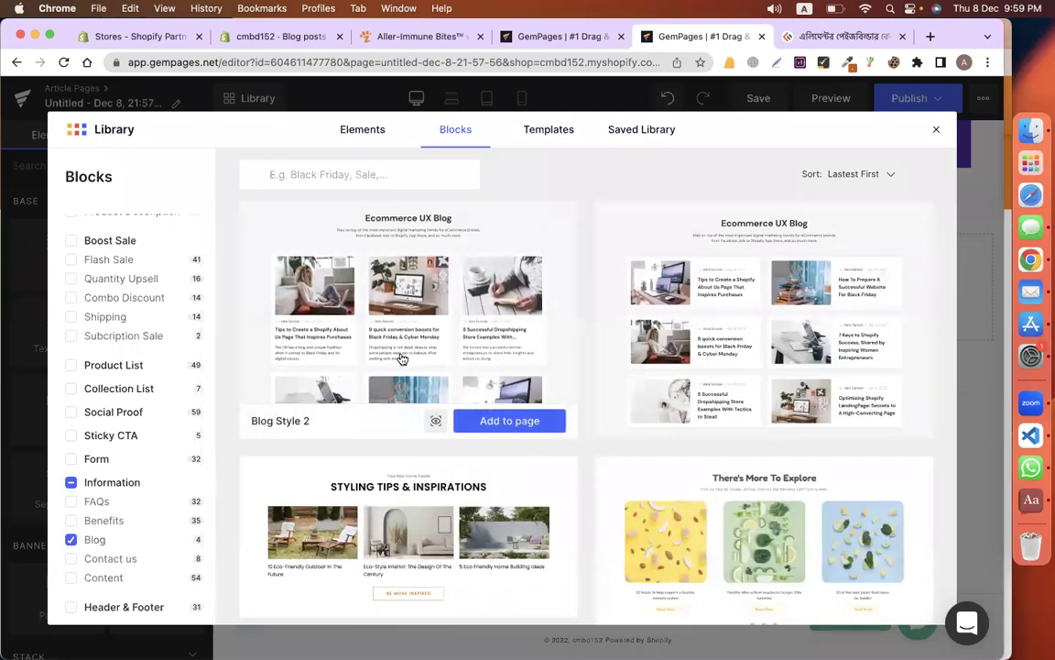
{"action": "scroll", "coordinate": [607, 481], "scroll_direction": "down", "scroll_amount": 1}
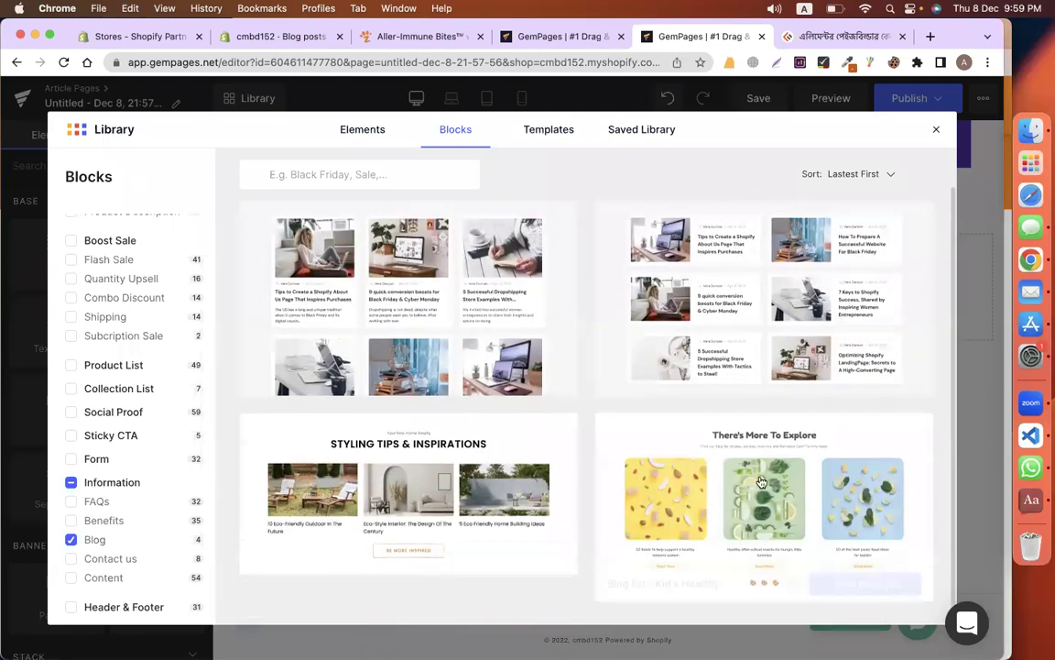
{"action": "left_click", "coordinate": [97, 540]}
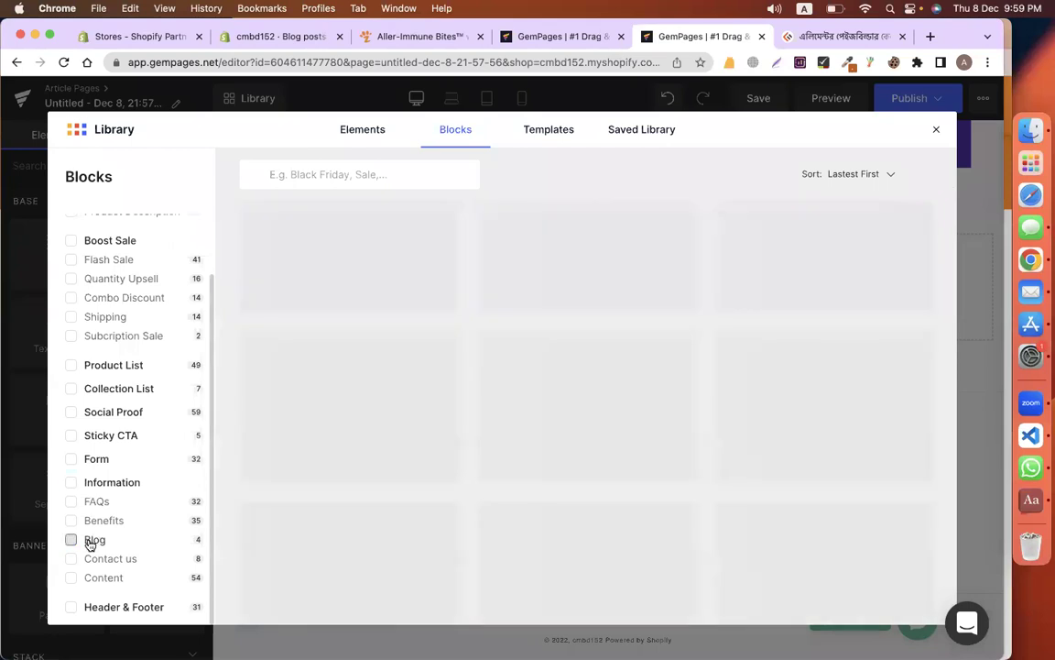
{"action": "scroll", "coordinate": [96, 447], "scroll_direction": "up", "scroll_amount": 2}
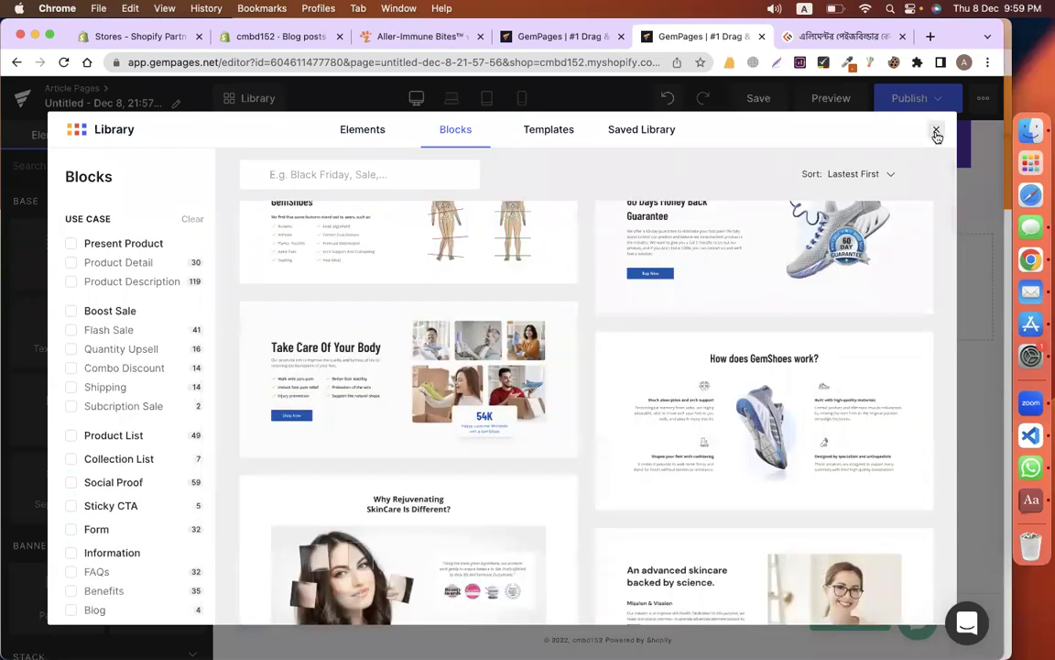
Close the block library and scroll back up to the Bengali title and Codemanbd banner.
{"action": "left_click", "coordinate": [937, 134]}
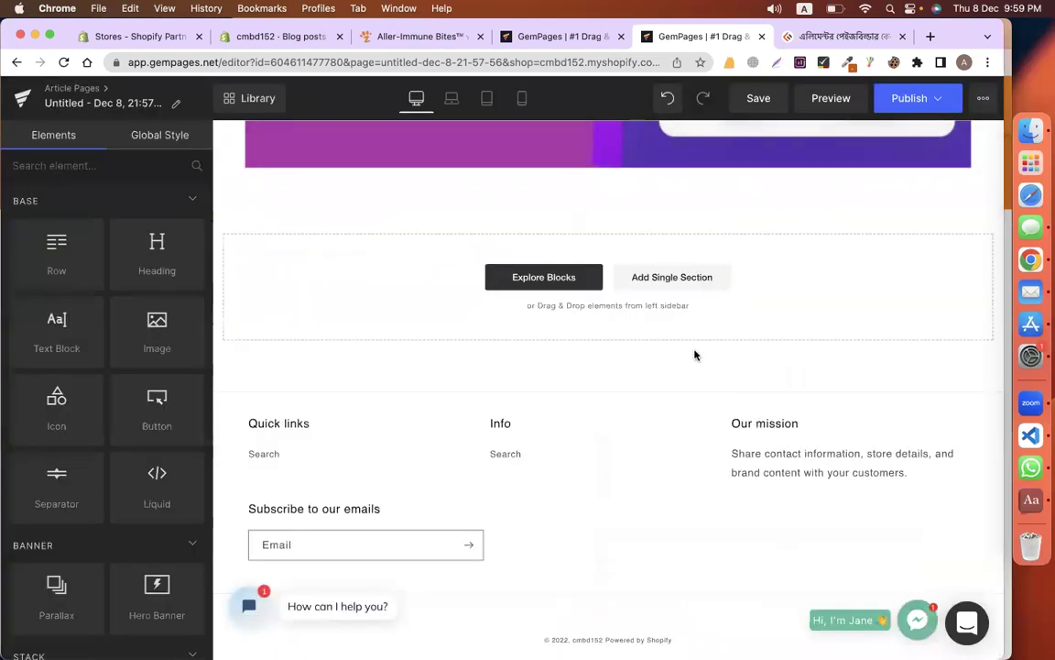
{"action": "scroll", "coordinate": [550, 302], "scroll_direction": "up", "scroll_amount": 5}
{"action": "scroll", "coordinate": [550, 274], "scroll_direction": "up", "scroll_amount": 2}
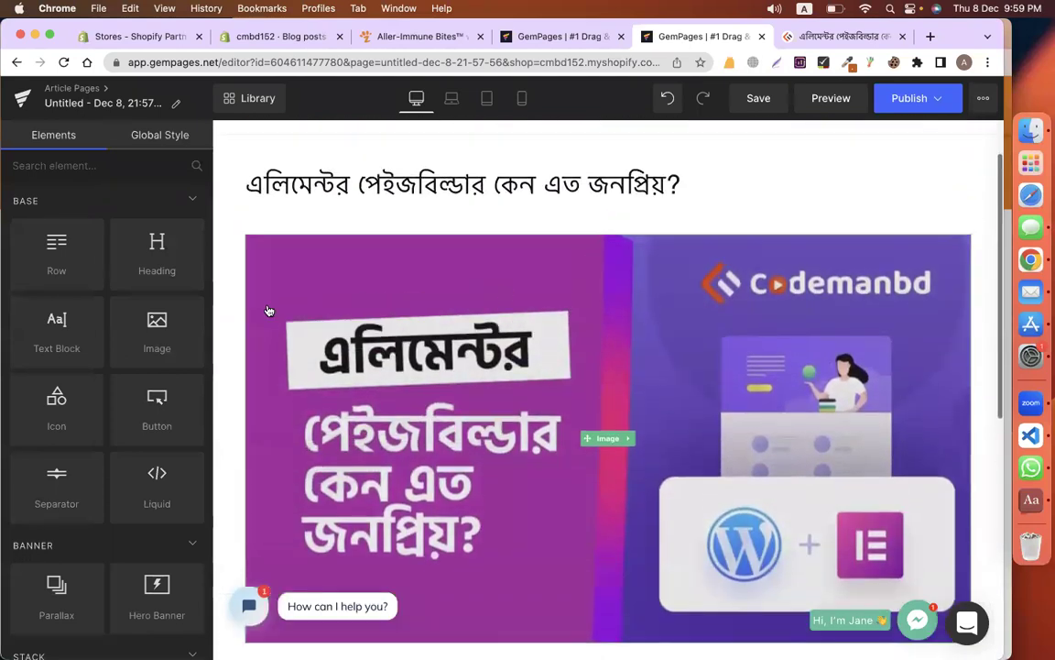
{"action": "scroll", "coordinate": [154, 430], "scroll_direction": "down", "scroll_amount": 10}
{"action": "scroll", "coordinate": [154, 434], "scroll_direction": "down", "scroll_amount": 10}
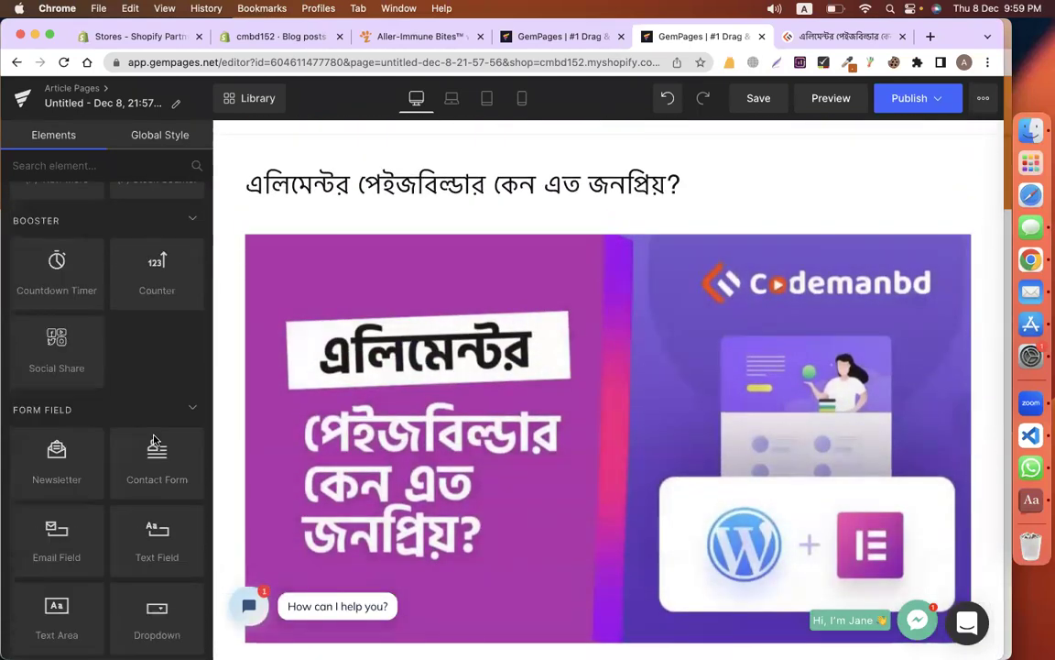
{"action": "scroll", "coordinate": [154, 434], "scroll_direction": "down", "scroll_amount": 10}
{"action": "scroll", "coordinate": [154, 434], "scroll_direction": "up", "scroll_amount": 5}
{"action": "scroll", "coordinate": [154, 434], "scroll_direction": "down", "scroll_amount": 5}
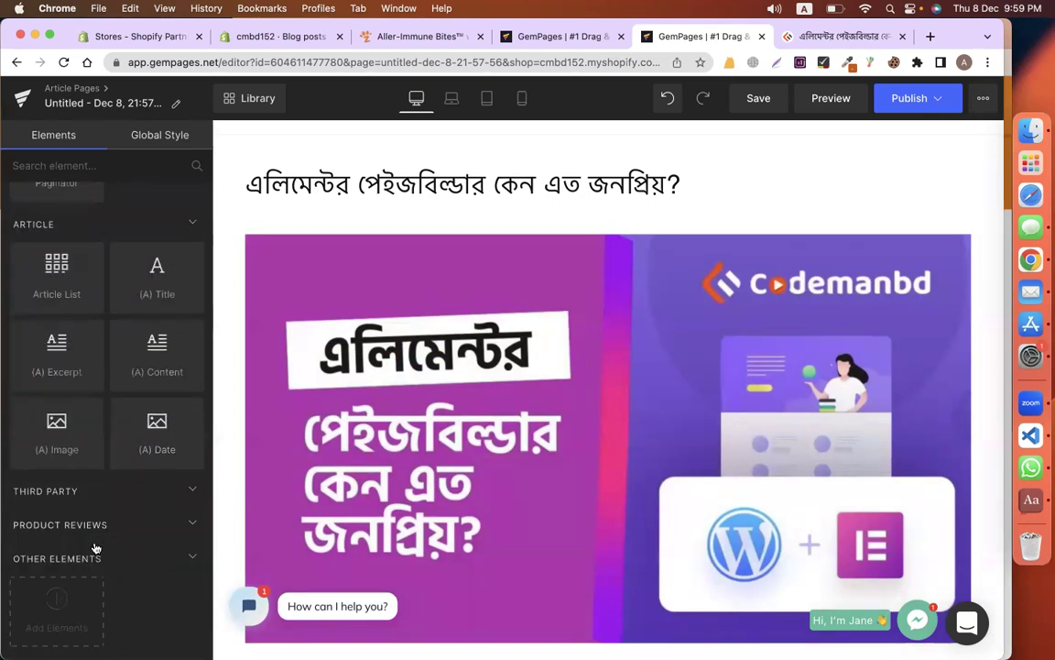
{"action": "scroll", "coordinate": [87, 492], "scroll_direction": "up", "scroll_amount": 5}
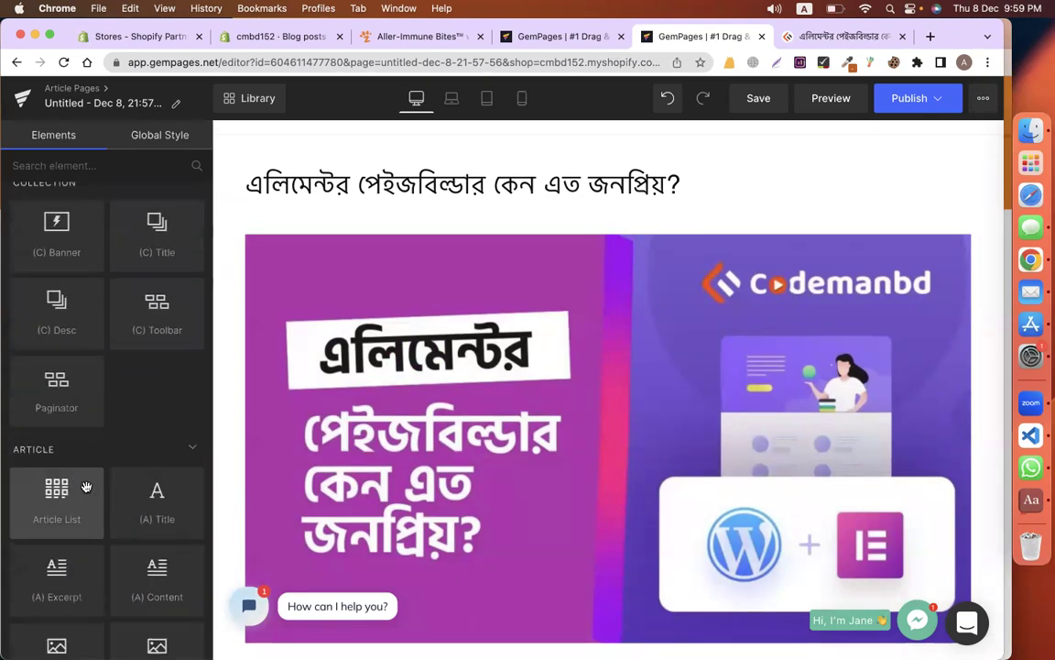
{"action": "scroll", "coordinate": [96, 443], "scroll_direction": "up", "scroll_amount": 4}
{"action": "scroll", "coordinate": [96, 438], "scroll_direction": "up", "scroll_amount": 6}
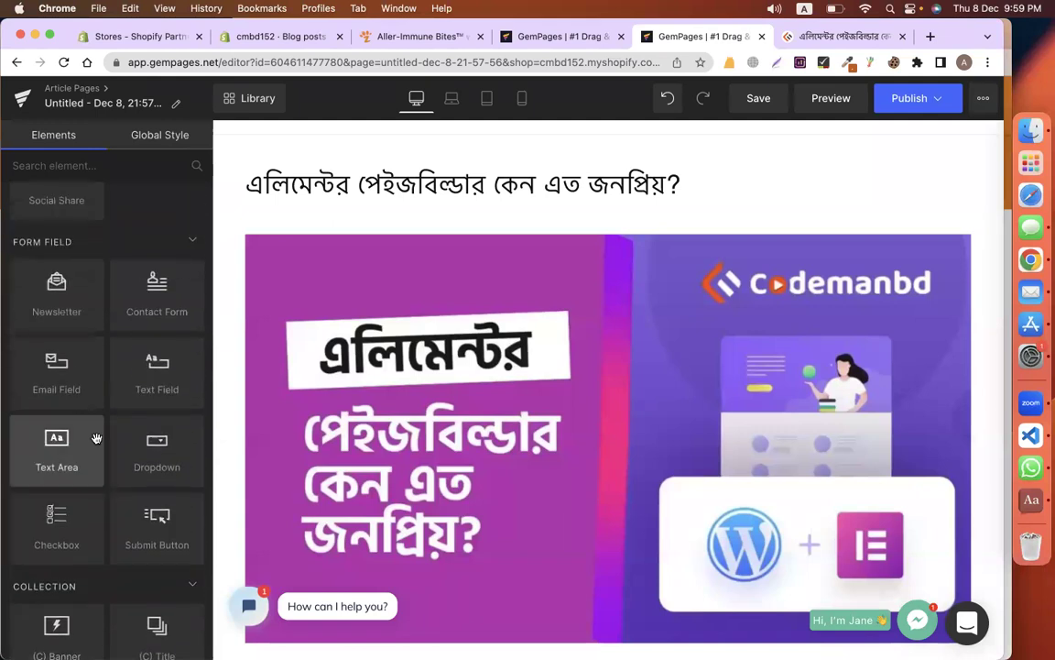
{"action": "scroll", "coordinate": [84, 275], "scroll_direction": "up", "scroll_amount": 2}
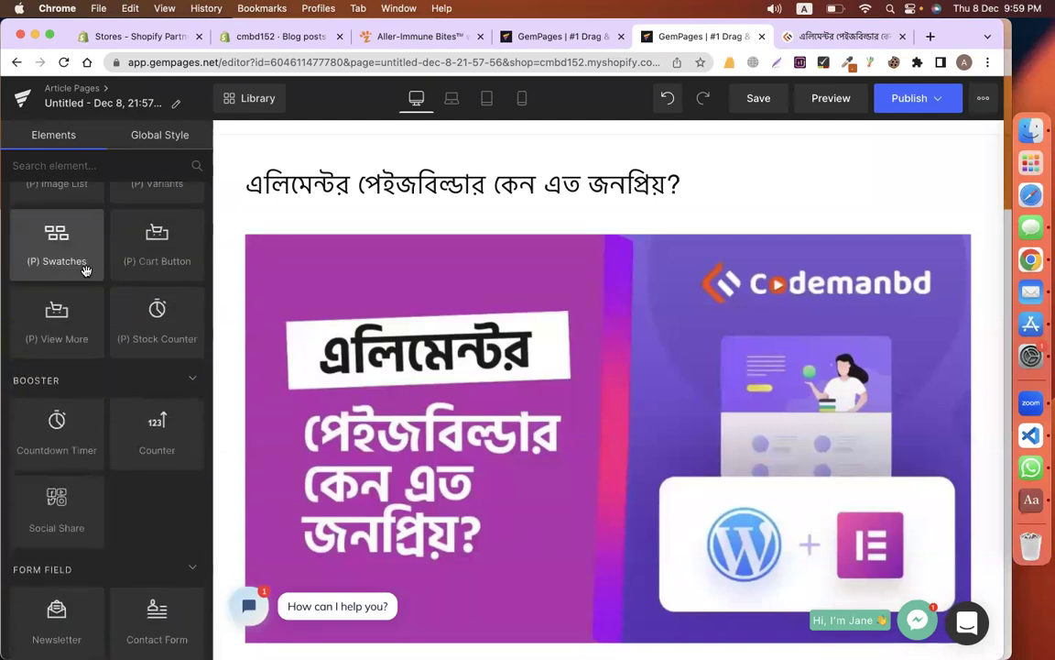
{"action": "scroll", "coordinate": [81, 380], "scroll_direction": "up", "scroll_amount": 4}
{"action": "scroll", "coordinate": [108, 345], "scroll_direction": "up", "scroll_amount": 3}
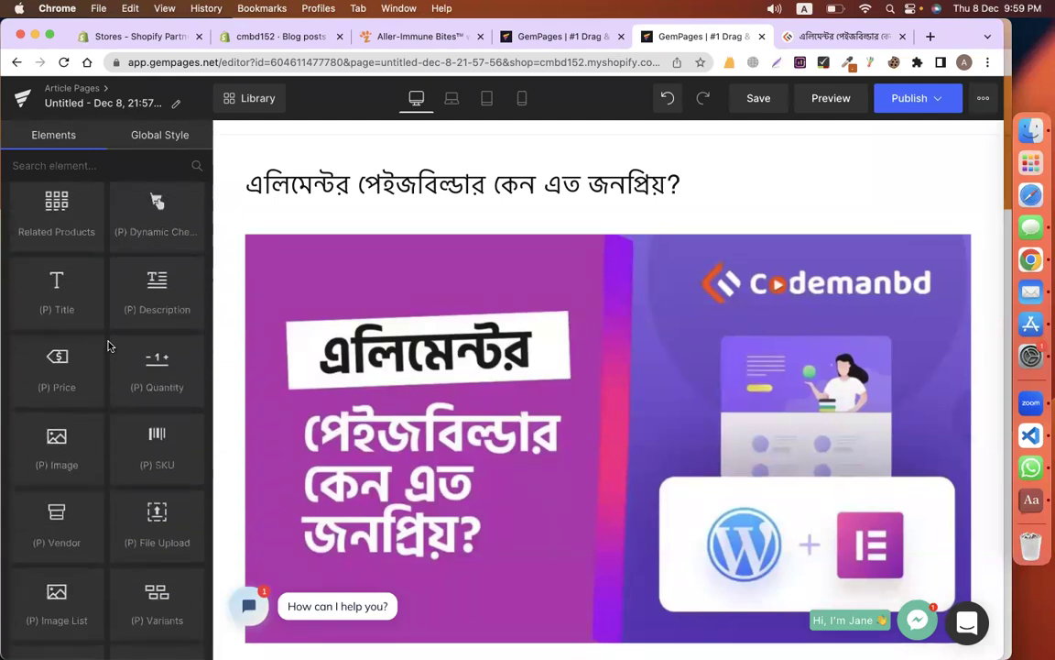
{"action": "scroll", "coordinate": [107, 345], "scroll_direction": "up", "scroll_amount": 6}
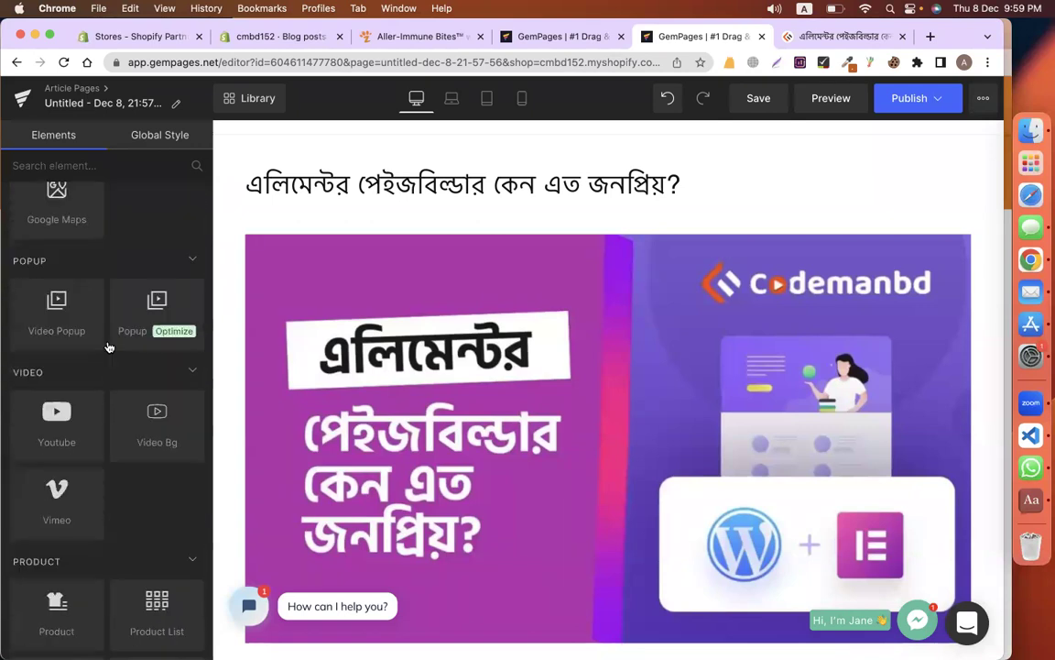
{"action": "scroll", "coordinate": [108, 346], "scroll_direction": "up", "scroll_amount": 10}
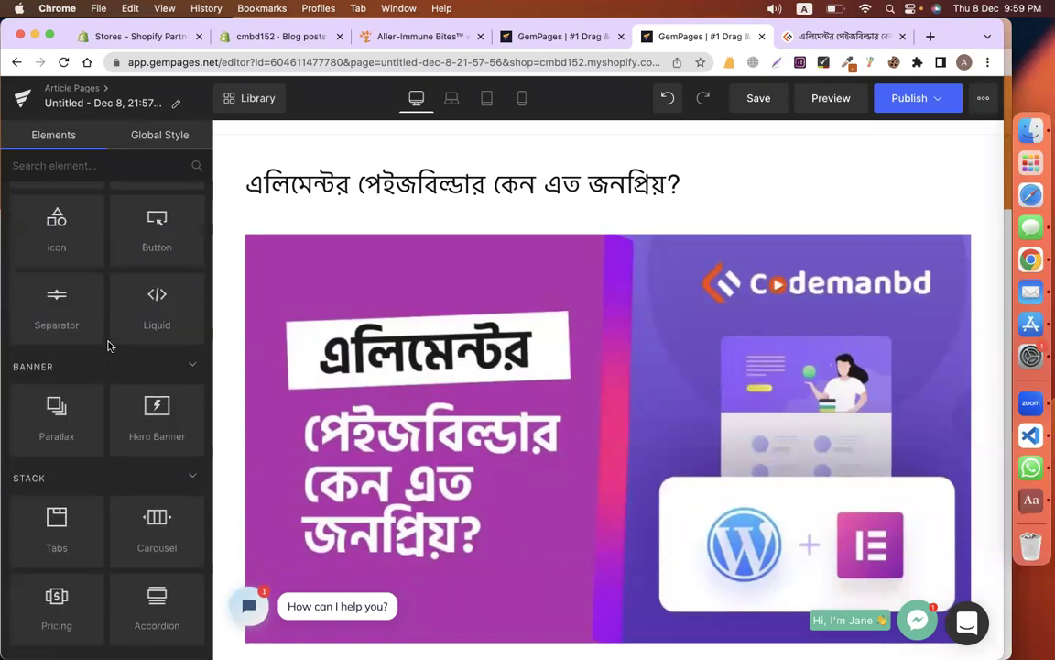
{"action": "scroll", "coordinate": [107, 345], "scroll_direction": "up", "scroll_amount": 2}
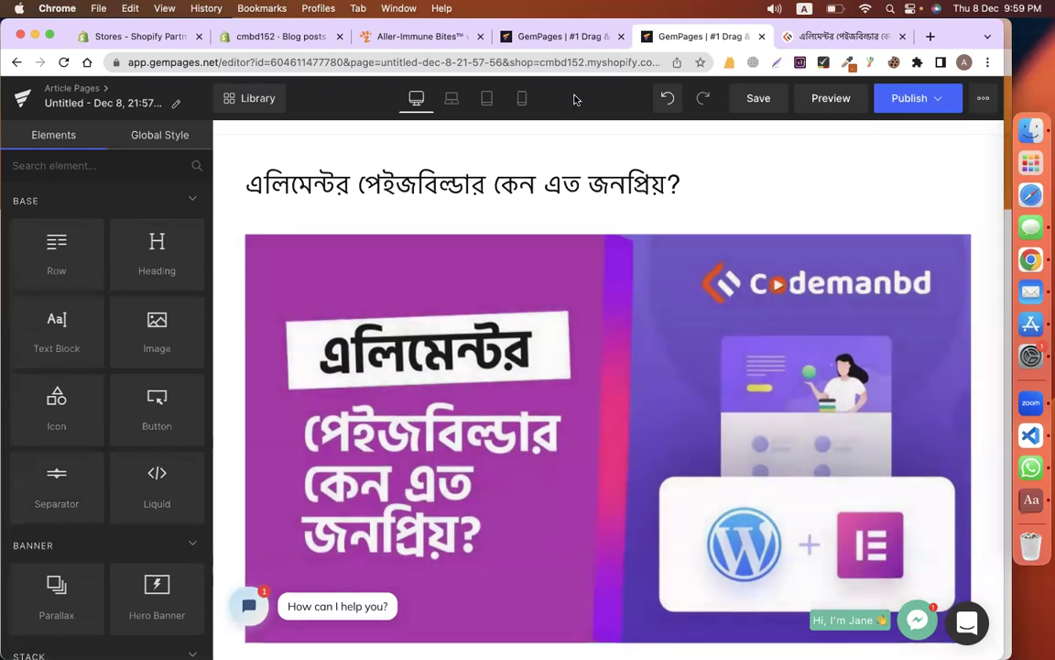
Copy the first three intro paragraphs of the codemanbd.com article, then return to GemPages.
{"action": "left_click", "coordinate": [835, 34]}
{"action": "scroll", "coordinate": [438, 353], "scroll_direction": "down", "scroll_amount": 5}
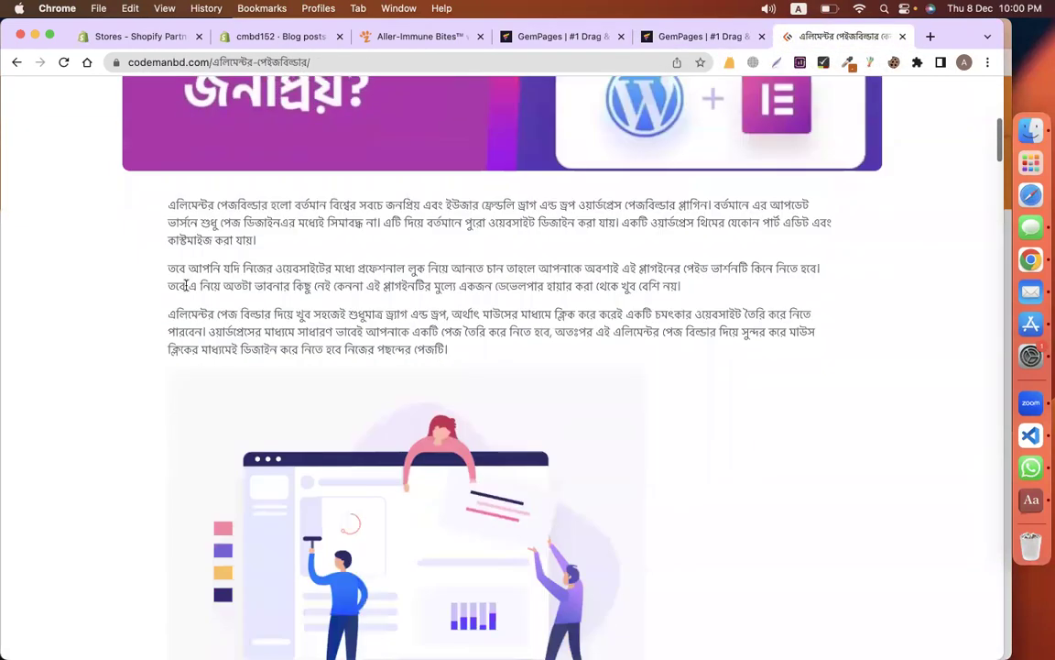
{"action": "mouse_move", "coordinate": [169, 202]}
{"action": "left_mouse_down"}
{"action": "mouse_move", "coordinate": [483, 331]}
{"action": "mouse_move", "coordinate": [470, 348]}
{"action": "mouse_move", "coordinate": [157, 212]}
{"action": "left_mouse_up"}
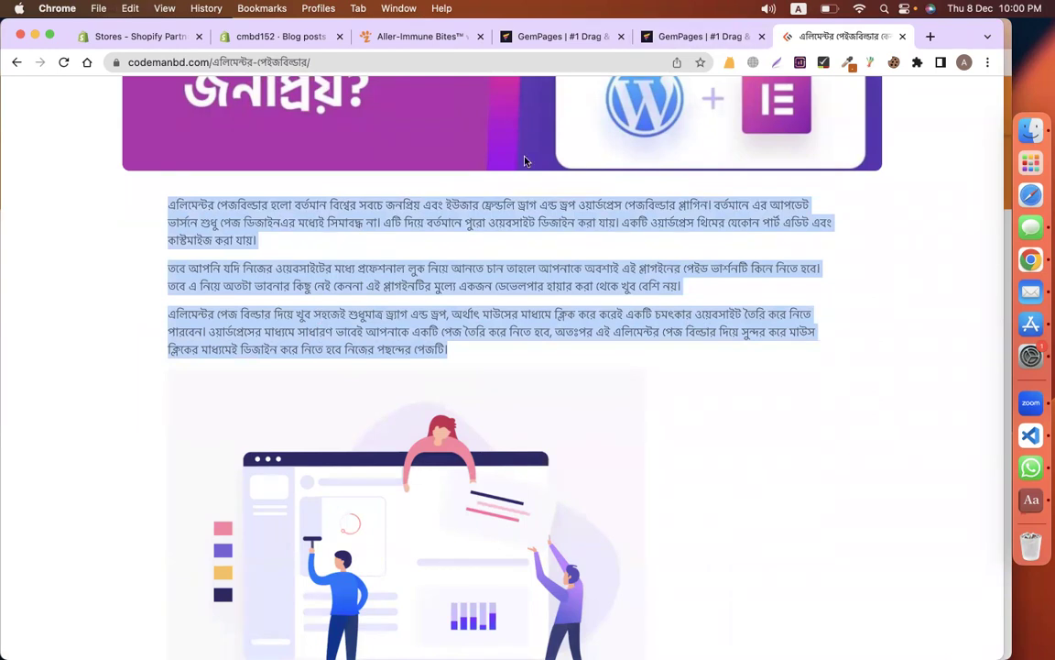
{"action": "left_click", "coordinate": [669, 36]}
{"action": "scroll", "coordinate": [318, 372], "scroll_direction": "down", "scroll_amount": 6}
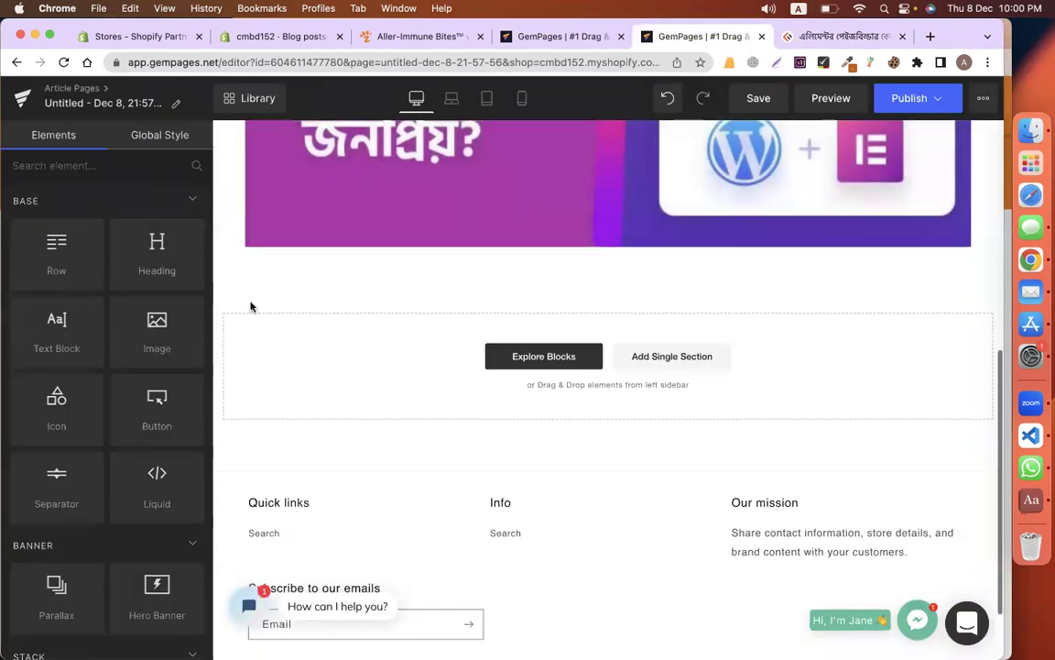
Drop an empty Row below the banner and expand its Design spacing settings.
{"action": "left_click_drag", "start_coordinate": [104, 258], "coordinate": [550, 297]}
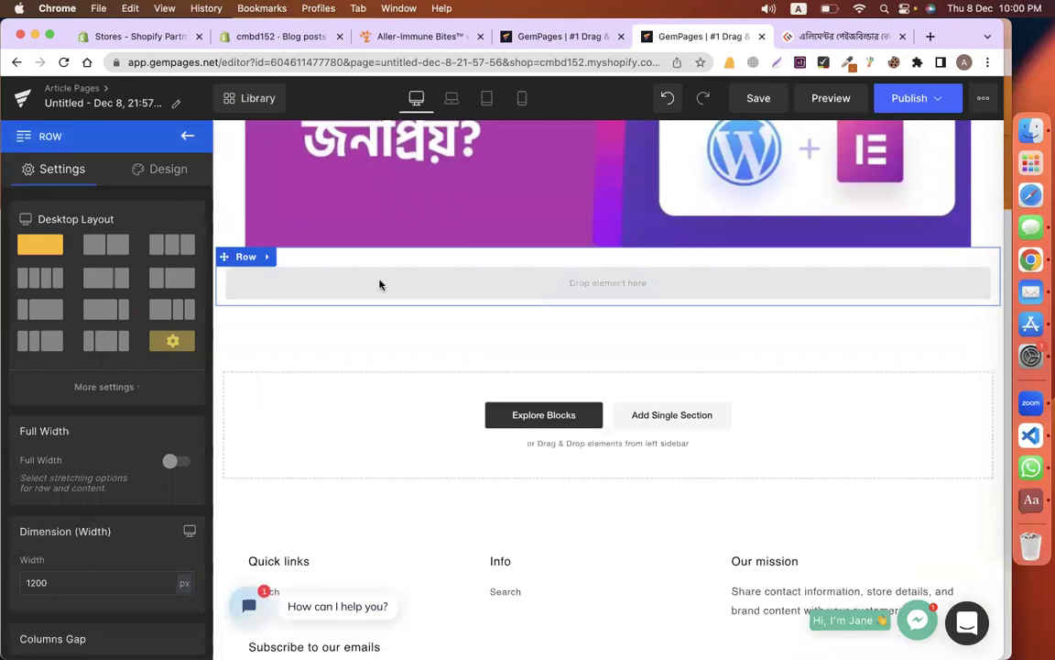
{"action": "left_click", "coordinate": [169, 171]}
{"action": "left_click", "coordinate": [87, 255]}
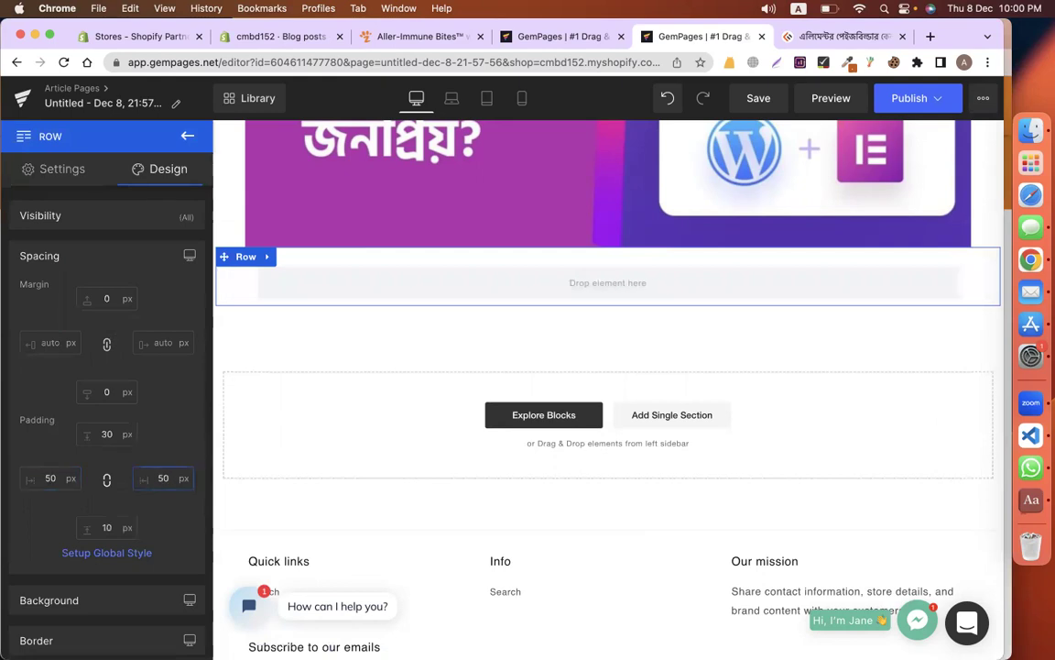
Make the row two columns and paste the article paragraphs as plain text into a left-column Text Block.
{"action": "left_click", "coordinate": [485, 275]}
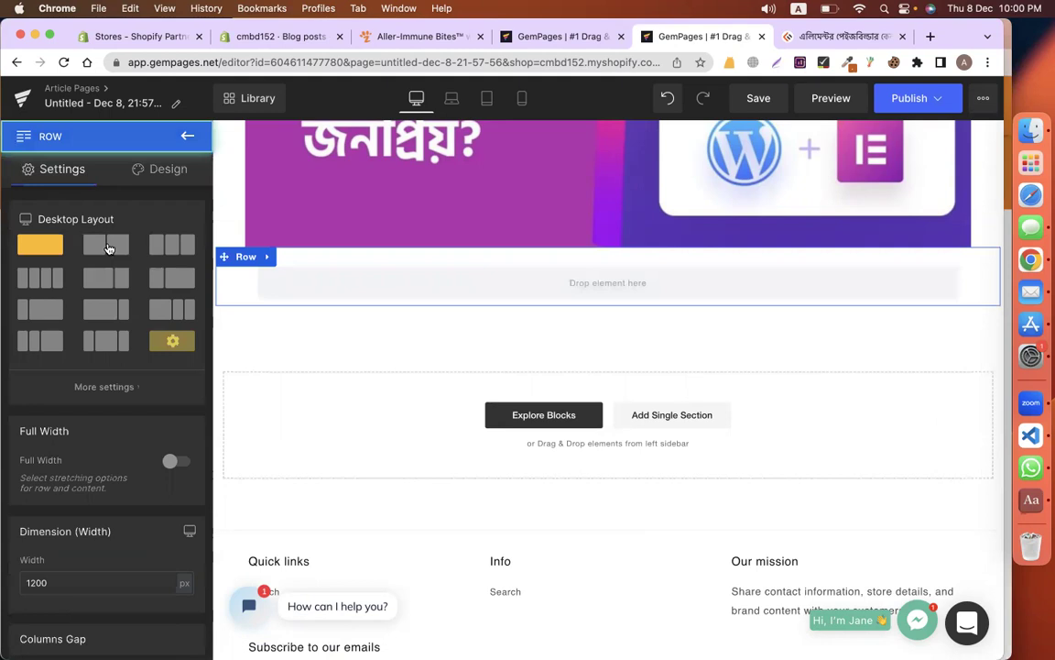
{"action": "left_click", "coordinate": [107, 245]}
{"action": "left_click", "coordinate": [168, 132]}
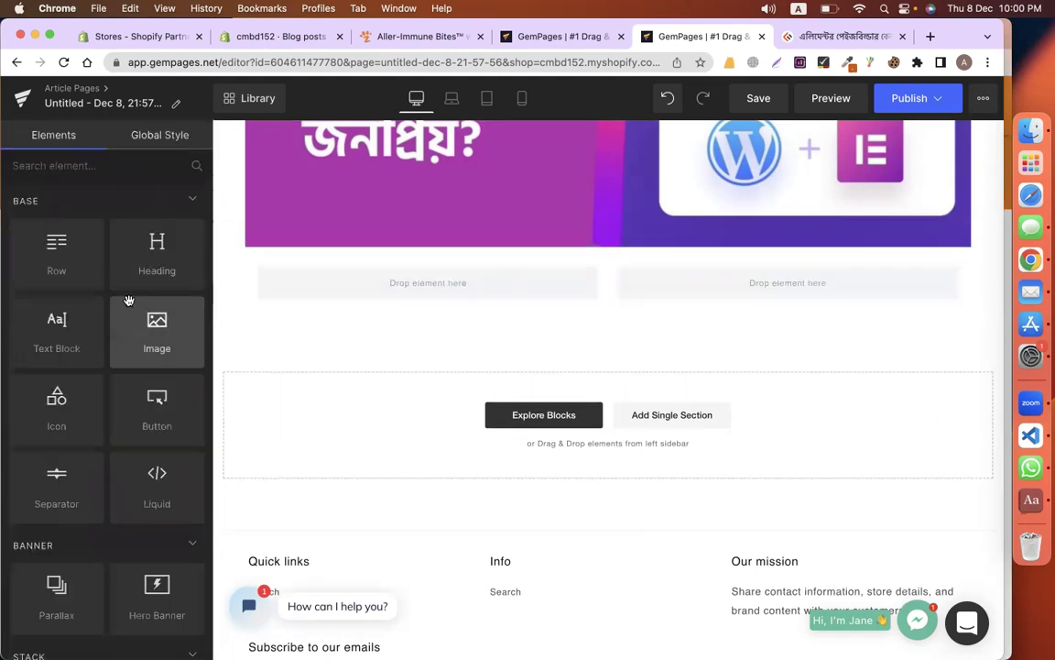
{"action": "left_click_drag", "start_coordinate": [57, 327], "coordinate": [367, 298]}
{"action": "left_click", "coordinate": [365, 307]}
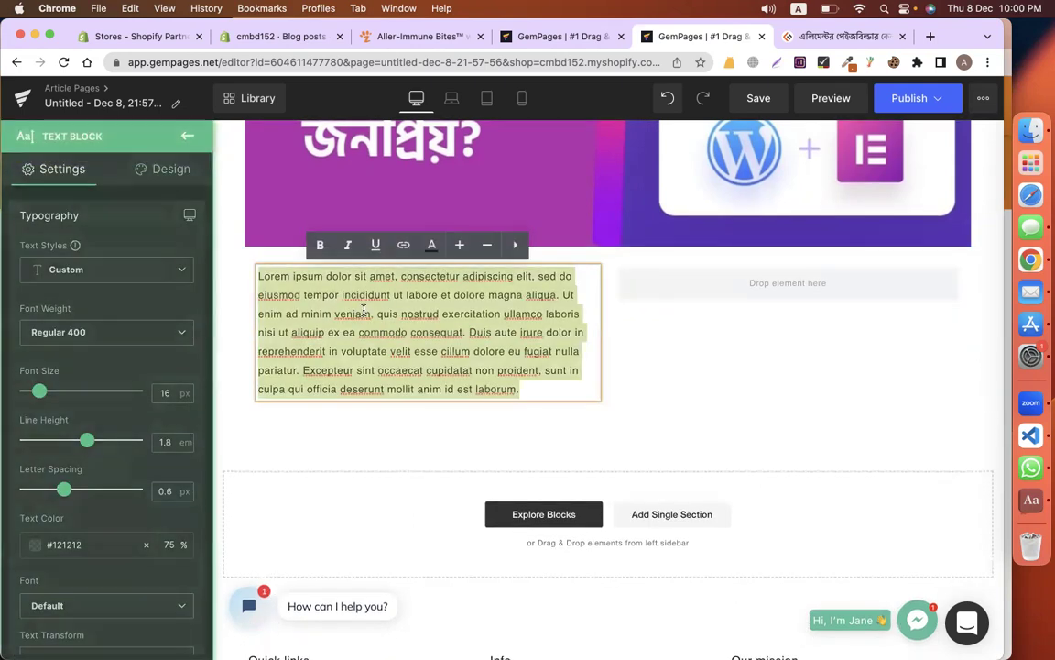
{"action": "key", "text": "super+v"}
{"action": "left_click", "coordinate": [683, 412]}
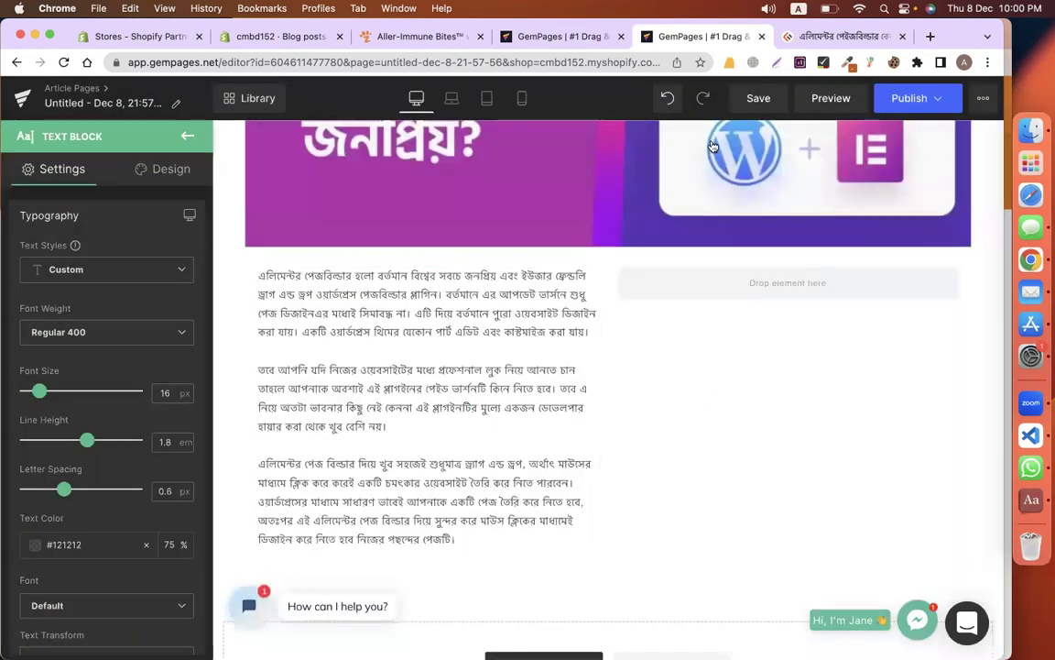
Copy the image address of the codemanbd article's website-building illustration.
{"action": "left_click", "coordinate": [545, 37]}
{"action": "right_click", "coordinate": [419, 371]}
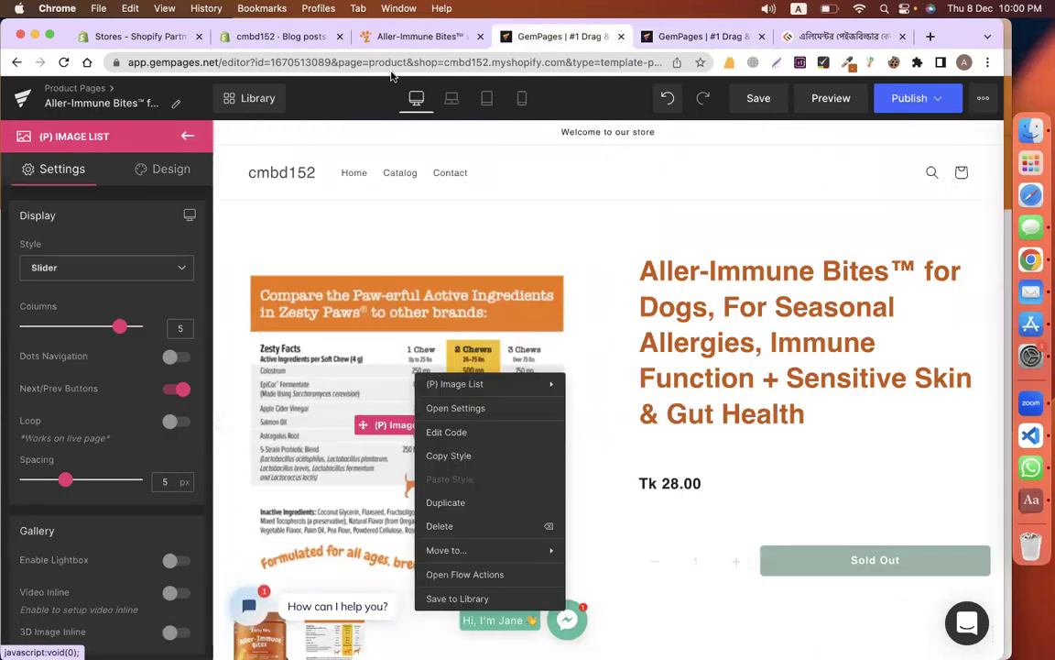
{"action": "left_click", "coordinate": [293, 36]}
{"action": "left_click", "coordinate": [861, 38]}
{"action": "scroll", "coordinate": [526, 380], "scroll_direction": "down", "scroll_amount": 5}
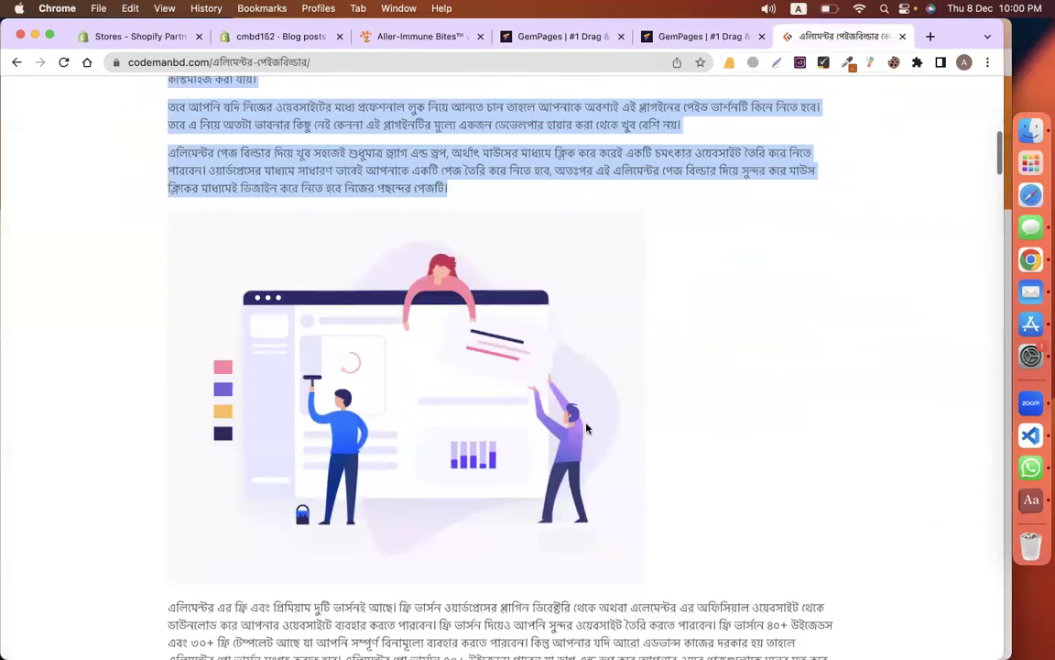
{"action": "right_click", "coordinate": [491, 357]}
{"action": "left_click", "coordinate": [528, 414]}
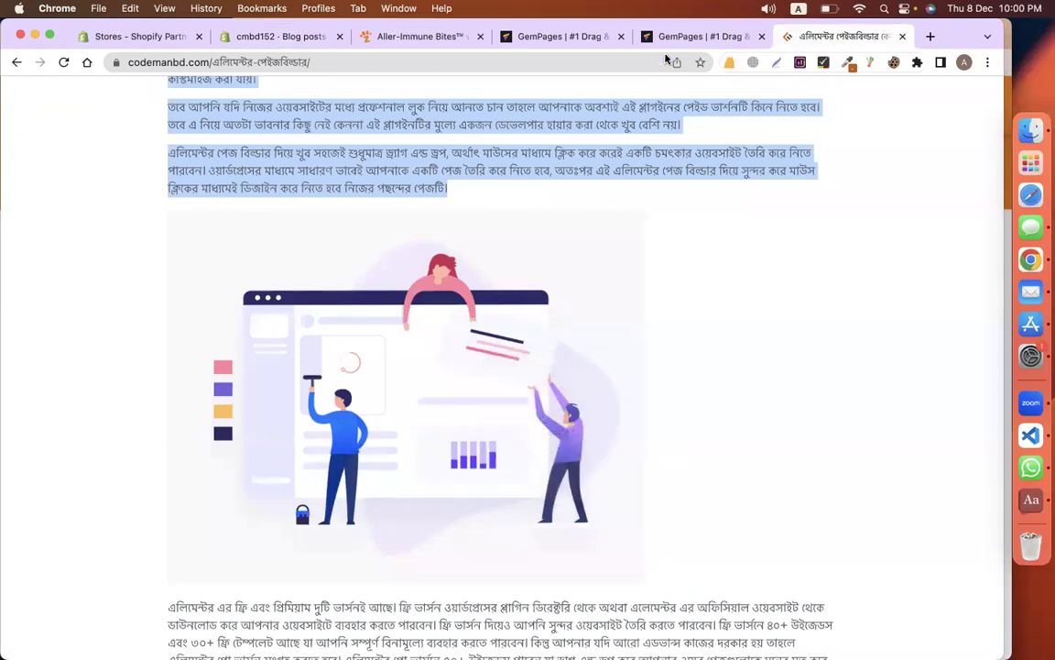
Add an Image element to the empty right column and select its current source address.
{"action": "left_click", "coordinate": [700, 36]}
{"action": "left_click", "coordinate": [187, 136]}
{"action": "left_click_drag", "start_coordinate": [157, 332], "coordinate": [709, 297]}
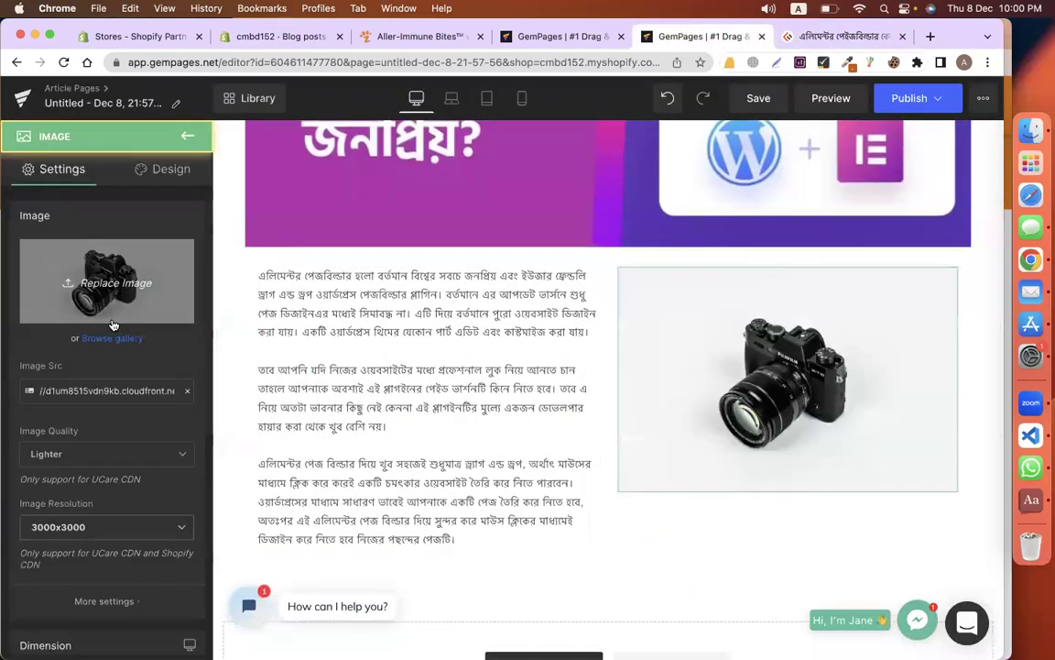
{"action": "triple_click", "coordinate": [99, 381]}
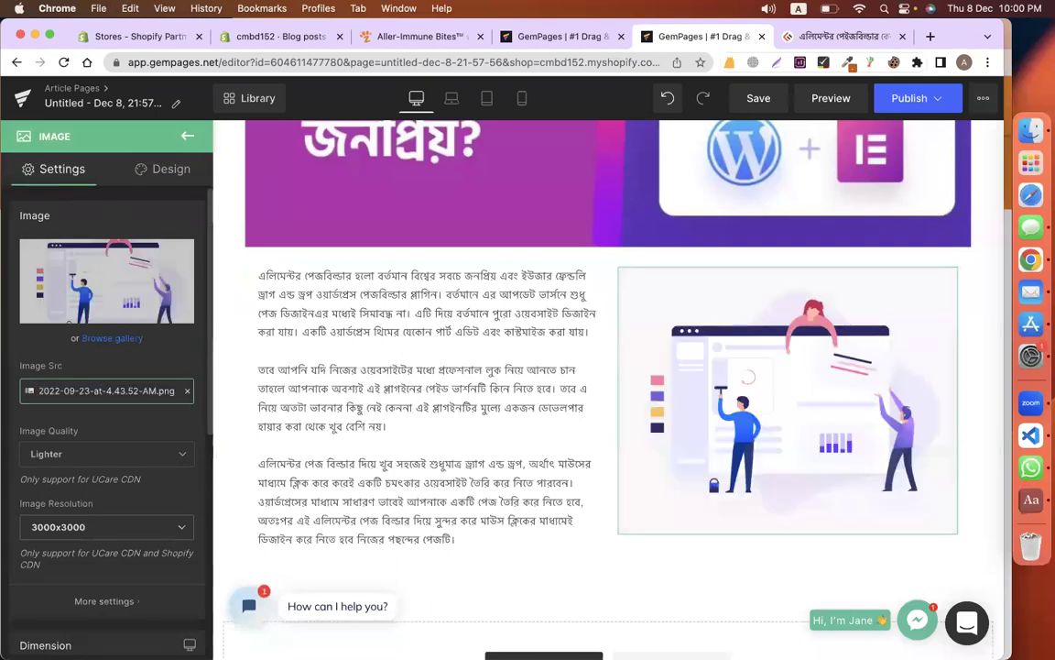
{"action": "scroll", "coordinate": [618, 433], "scroll_direction": "down", "scroll_amount": 5}
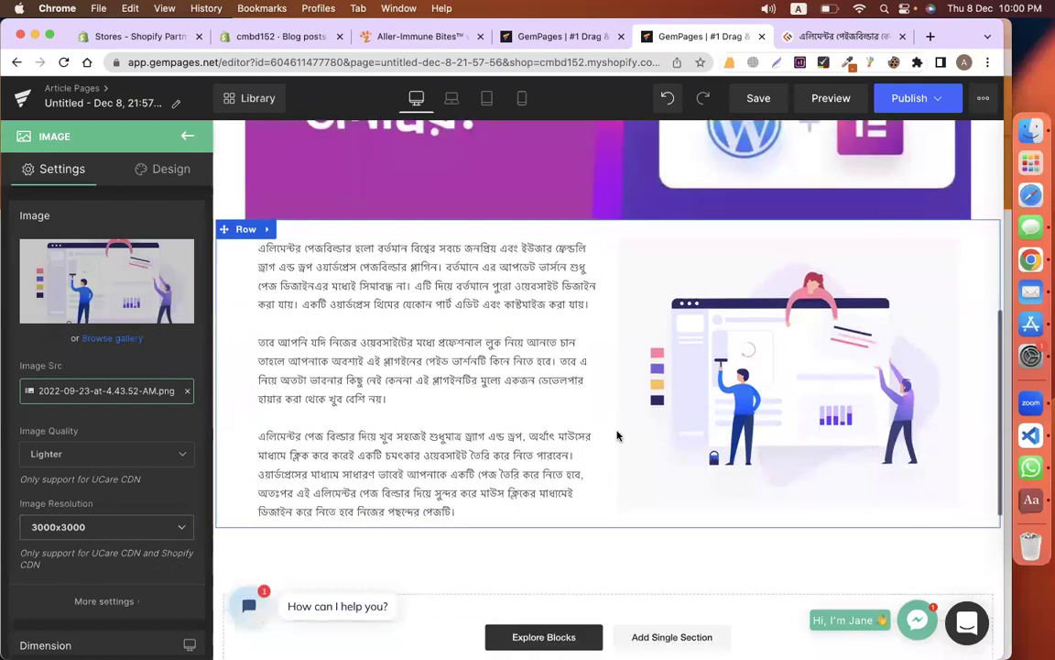
{"action": "scroll", "coordinate": [615, 359], "scroll_direction": "up", "scroll_amount": 10}
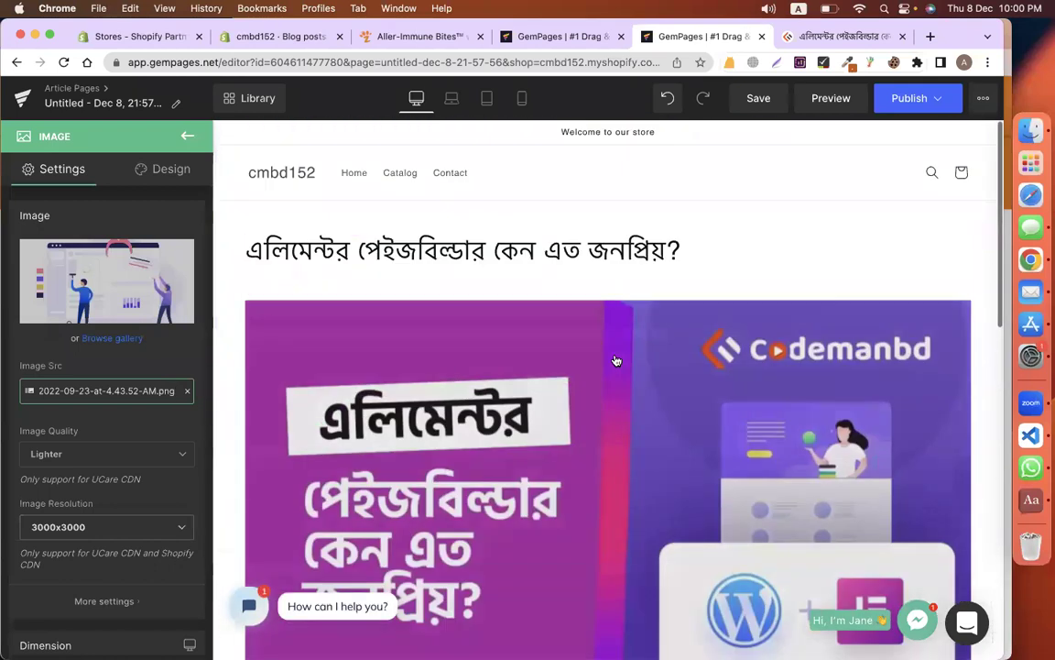
{"action": "scroll", "coordinate": [728, 391], "scroll_direction": "down", "scroll_amount": 5}
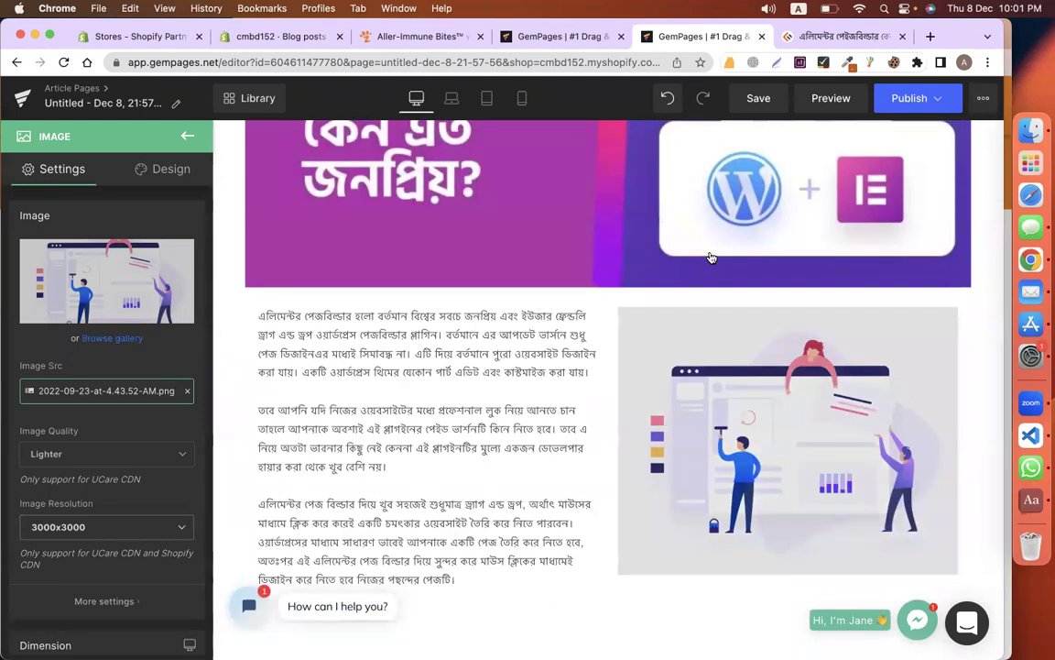
{"action": "left_click", "coordinate": [831, 37]}
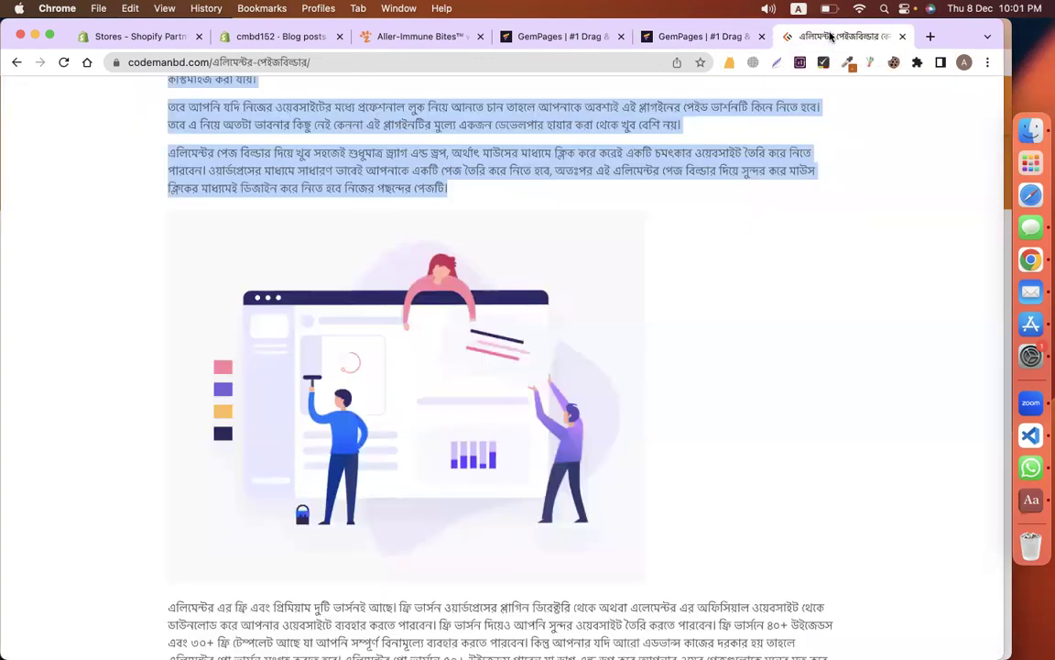
{"action": "left_click", "coordinate": [813, 230]}
{"action": "left_click", "coordinate": [698, 39]}
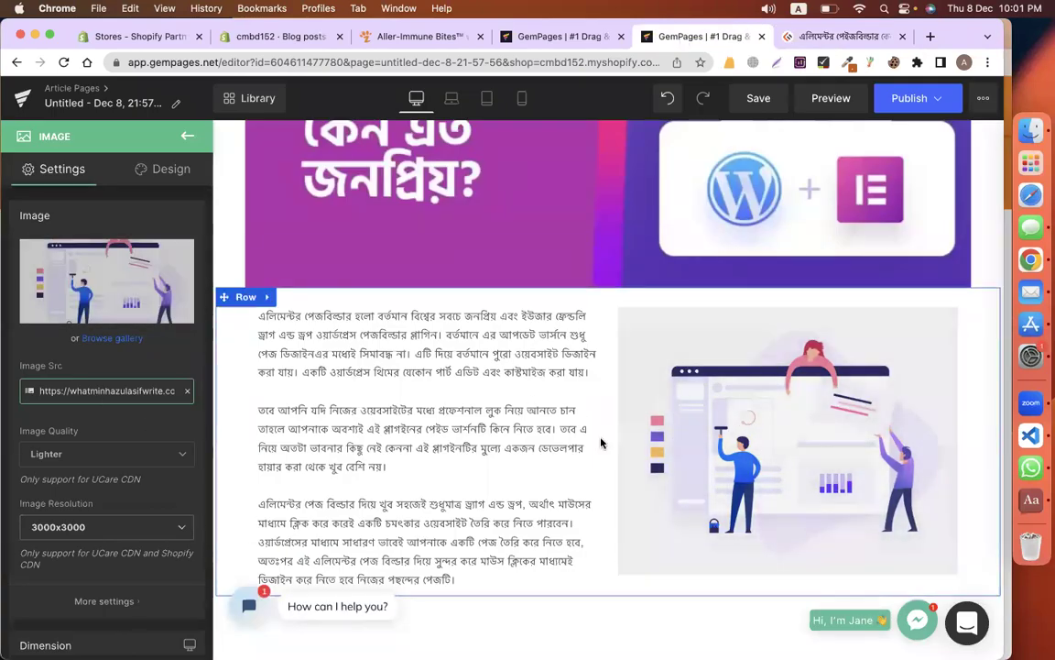
{"action": "scroll", "coordinate": [540, 392], "scroll_direction": "down", "scroll_amount": 3}
{"action": "left_click", "coordinate": [803, 39]}
{"action": "scroll", "coordinate": [623, 353], "scroll_direction": "down", "scroll_amount": 4}
{"action": "scroll", "coordinate": [625, 355], "scroll_direction": "up", "scroll_amount": 4}
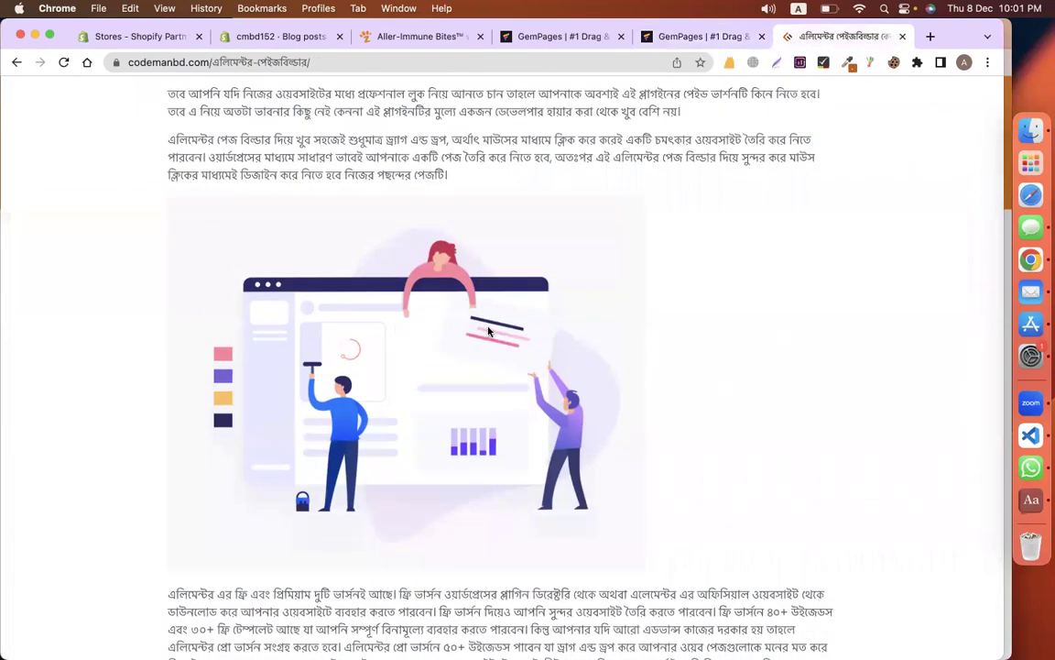
{"action": "left_click", "coordinate": [685, 38]}
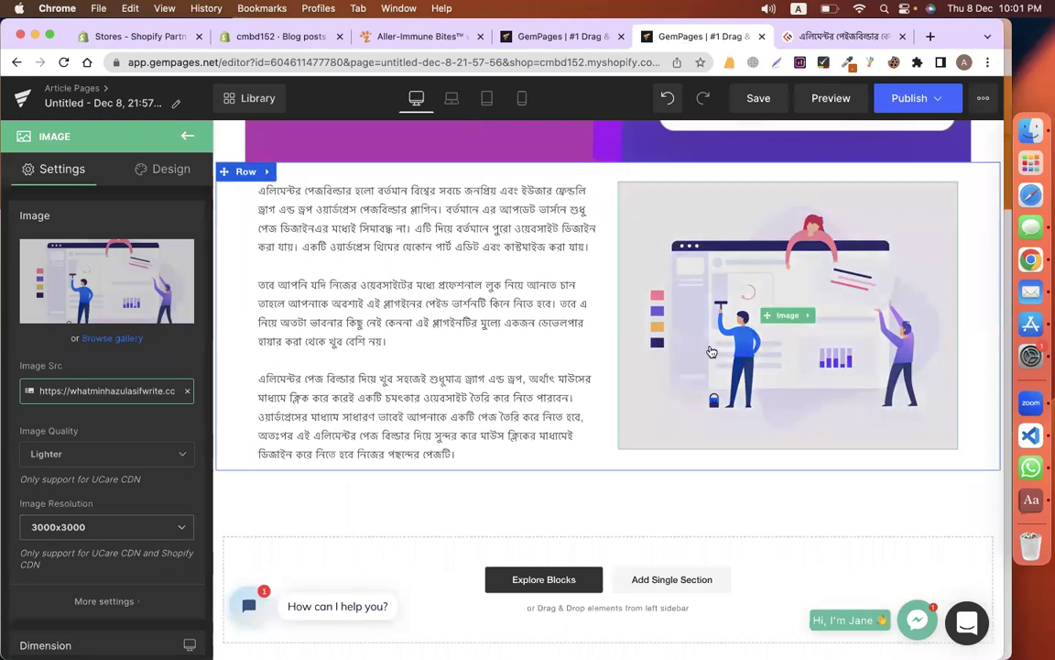
{"action": "left_click", "coordinate": [838, 37]}
{"action": "scroll", "coordinate": [562, 383], "scroll_direction": "down", "scroll_amount": 5}
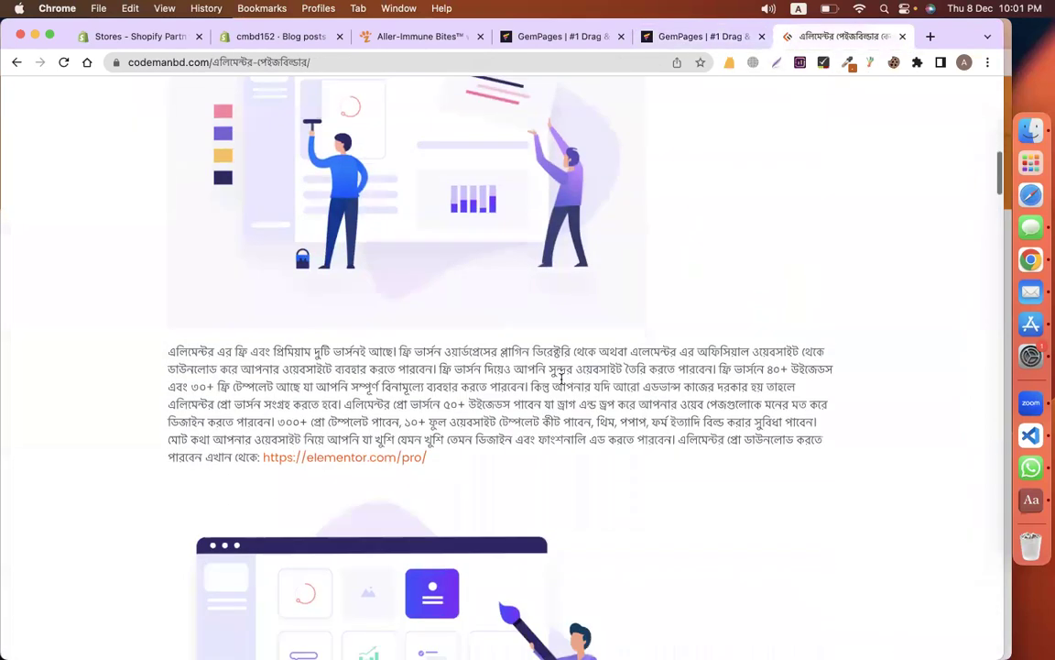
{"action": "scroll", "coordinate": [253, 195], "scroll_direction": "up", "scroll_amount": 1}
{"action": "left_click_drag", "start_coordinate": [164, 193], "coordinate": [467, 298]}
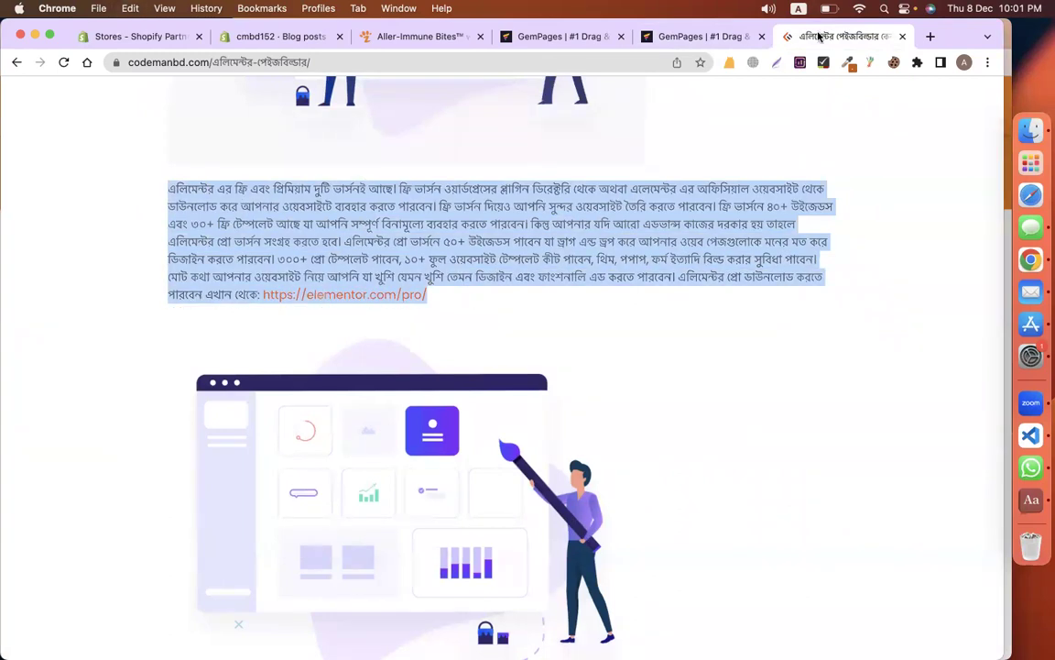
{"action": "left_click", "coordinate": [700, 36]}
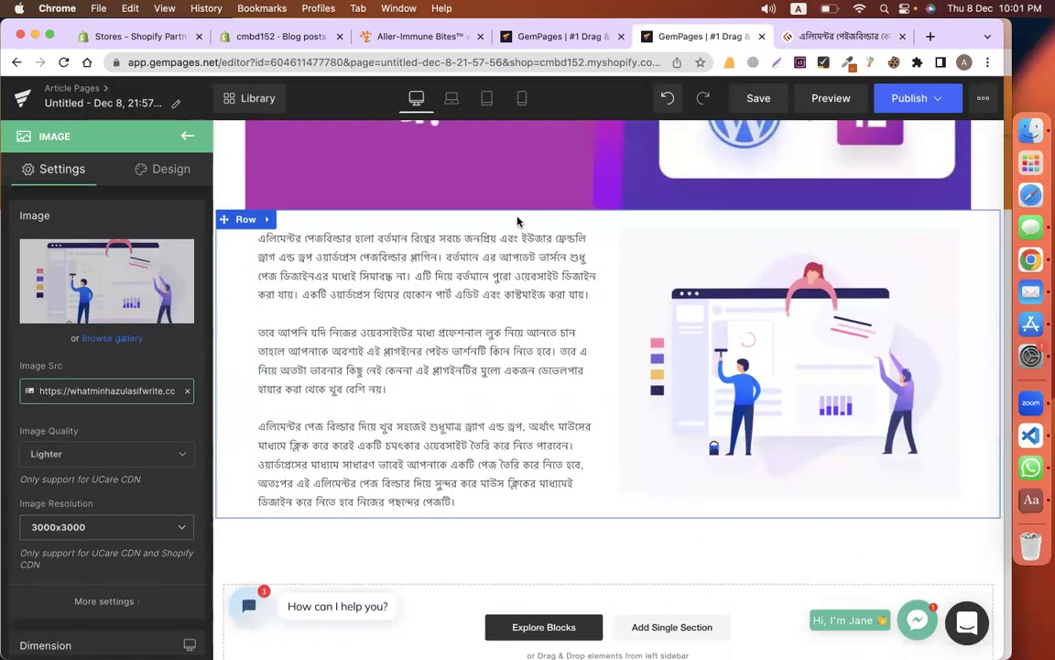
Duplicate the text-and-illustration row below the original.
{"action": "right_click", "coordinate": [244, 226]}
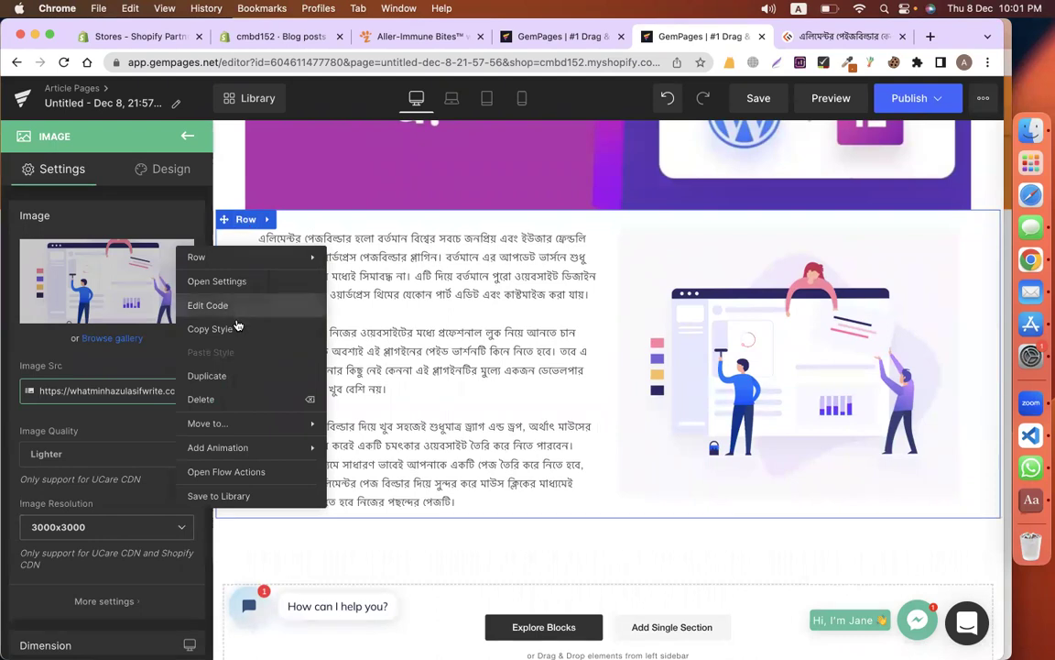
{"action": "left_click", "coordinate": [233, 375]}
{"action": "scroll", "coordinate": [450, 478], "scroll_direction": "down", "scroll_amount": 4}
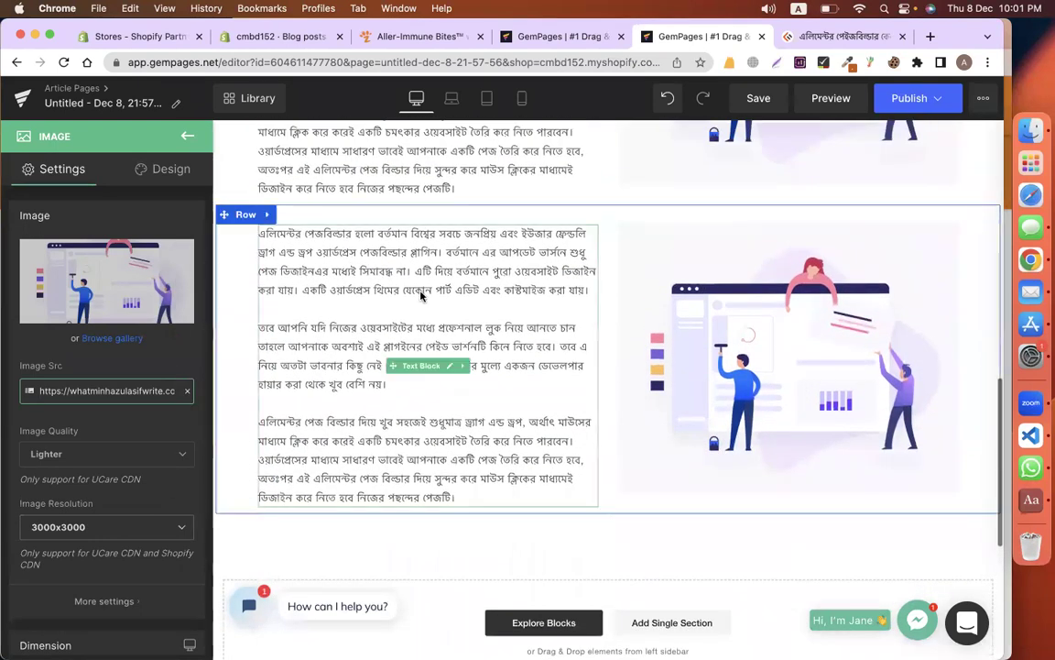
{"action": "left_click", "coordinate": [419, 284]}
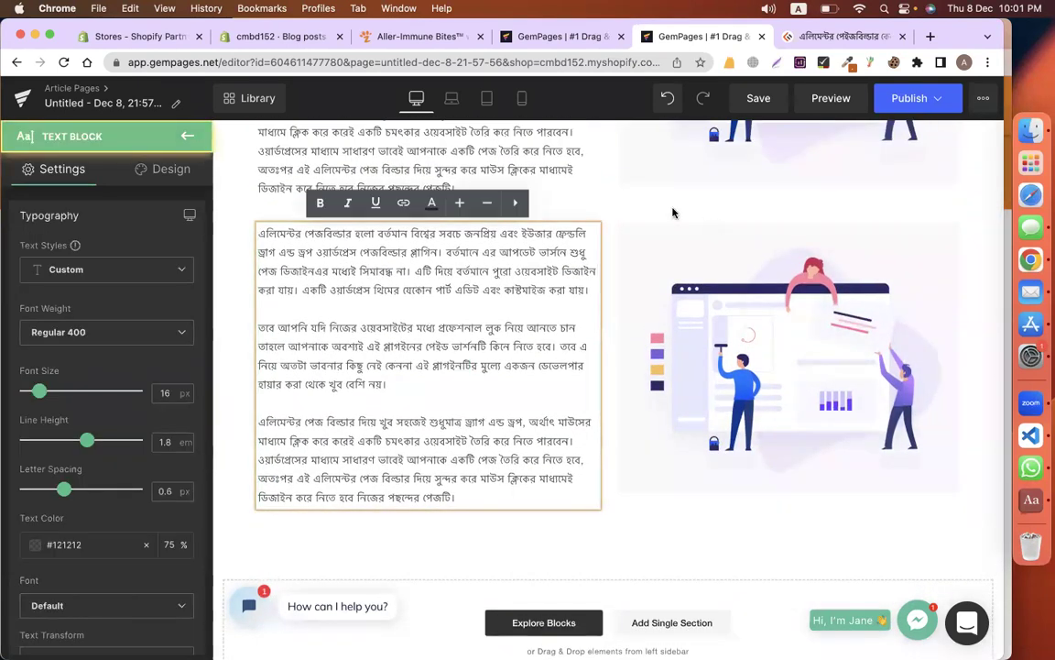
{"action": "left_click", "coordinate": [632, 212]}
{"action": "left_click", "coordinate": [592, 226]}
{"action": "left_click", "coordinate": [589, 183]}
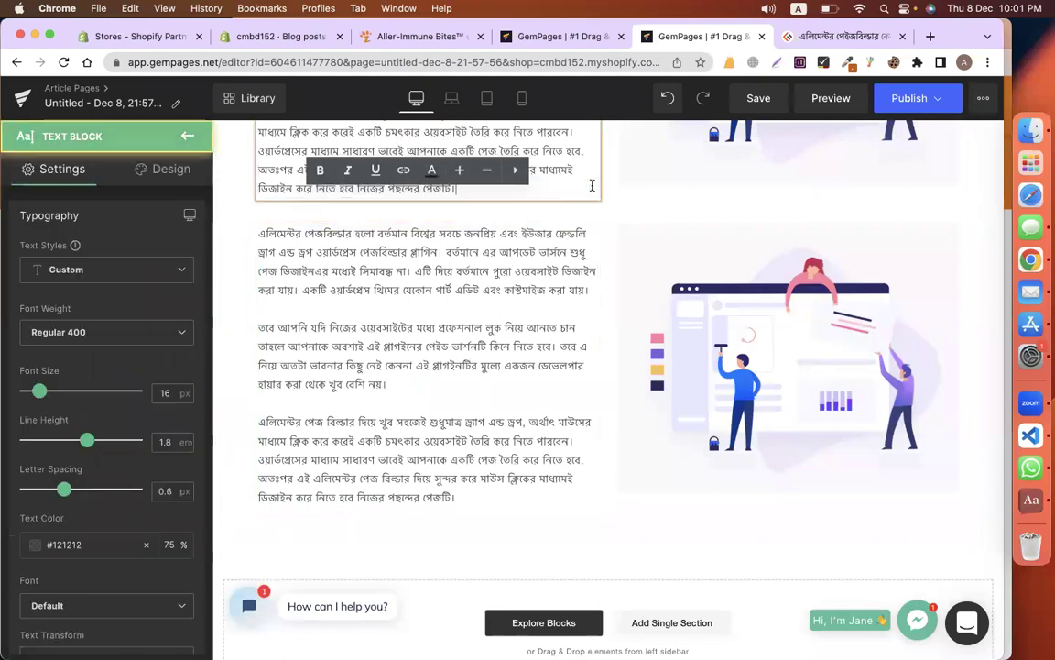
{"action": "left_click", "coordinate": [365, 237]}
{"action": "left_click", "coordinate": [243, 221]}
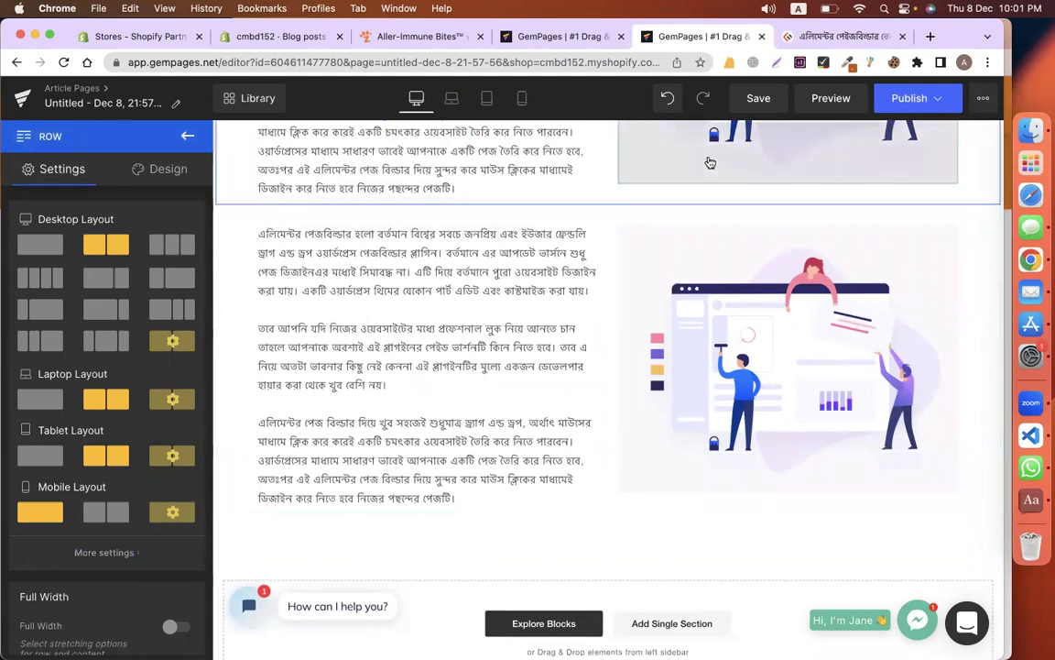
Delete the Text Block from the copied row.
{"action": "left_click", "coordinate": [980, 101]}
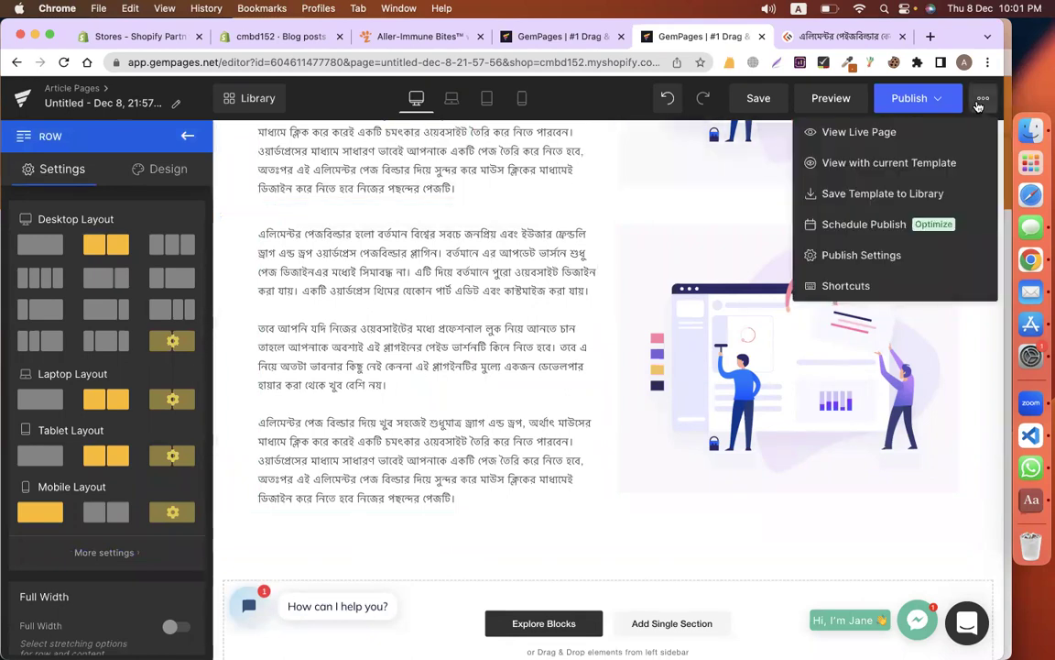
{"action": "left_click_drag", "start_coordinate": [751, 357], "coordinate": [311, 301]}
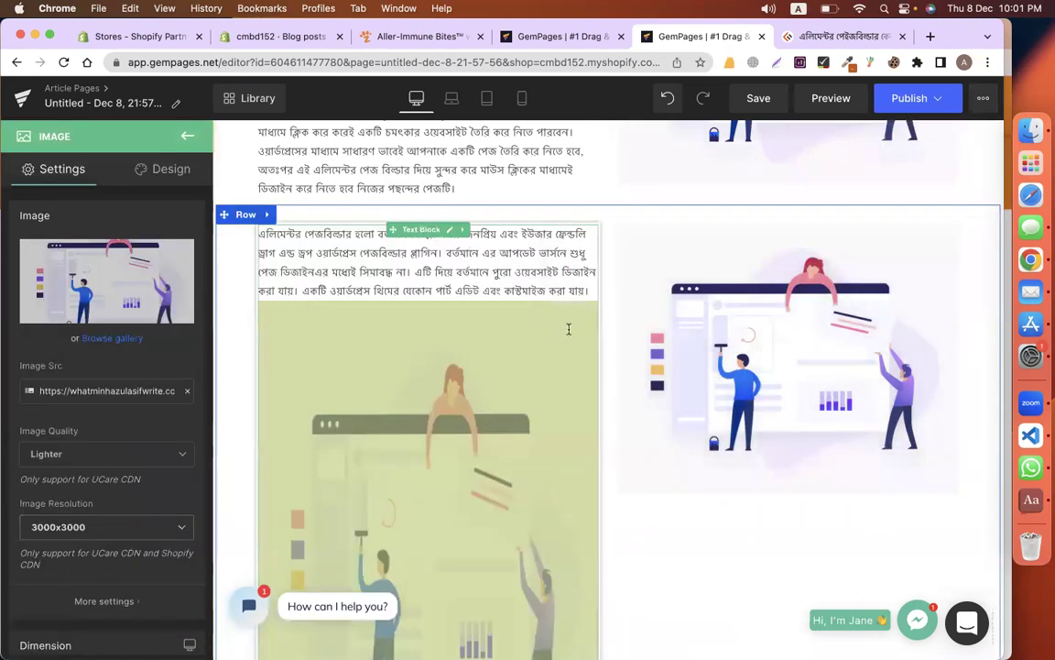
{"action": "left_click_drag", "start_coordinate": [438, 278], "coordinate": [454, 270]}
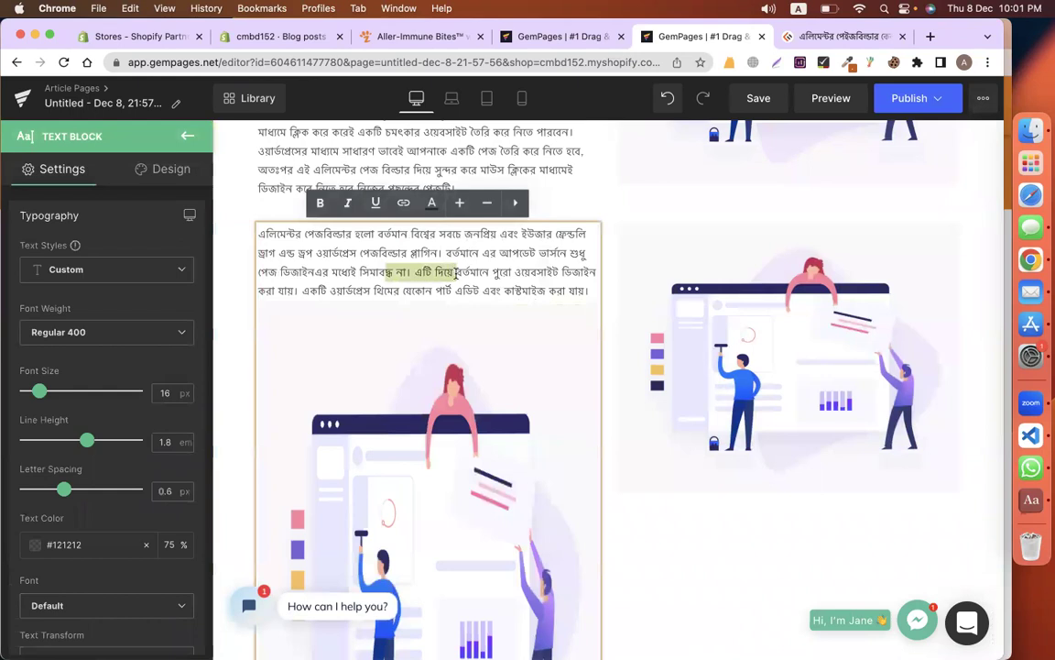
{"action": "scroll", "coordinate": [508, 344], "scroll_direction": "down", "scroll_amount": 3}
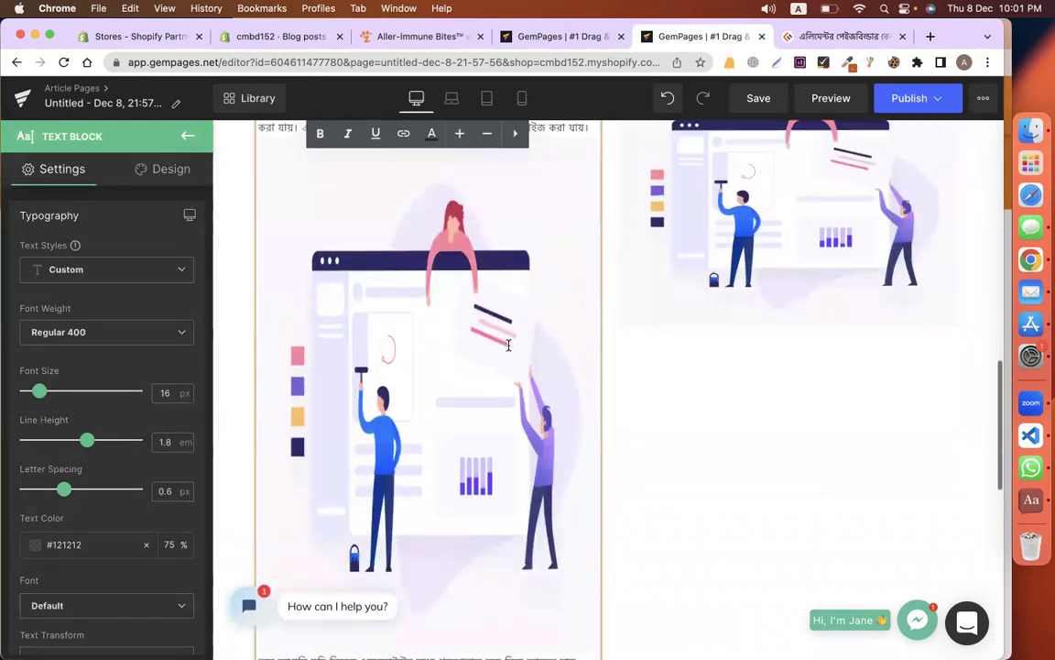
{"action": "scroll", "coordinate": [508, 344], "scroll_direction": "up", "scroll_amount": 3}
{"action": "right_click", "coordinate": [404, 378]}
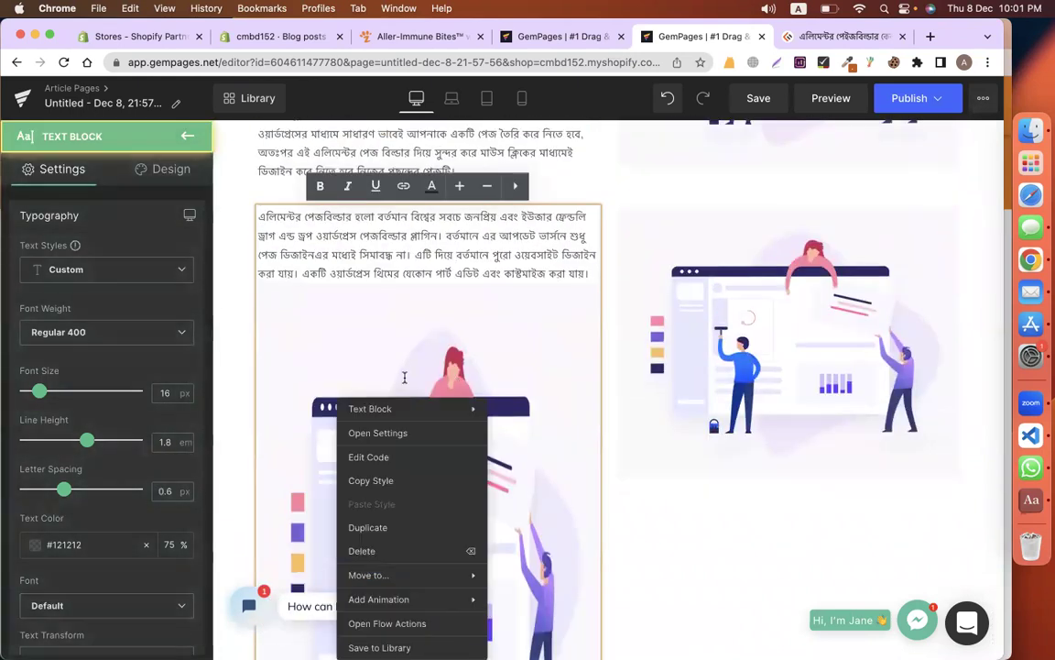
{"action": "left_click", "coordinate": [379, 551]}
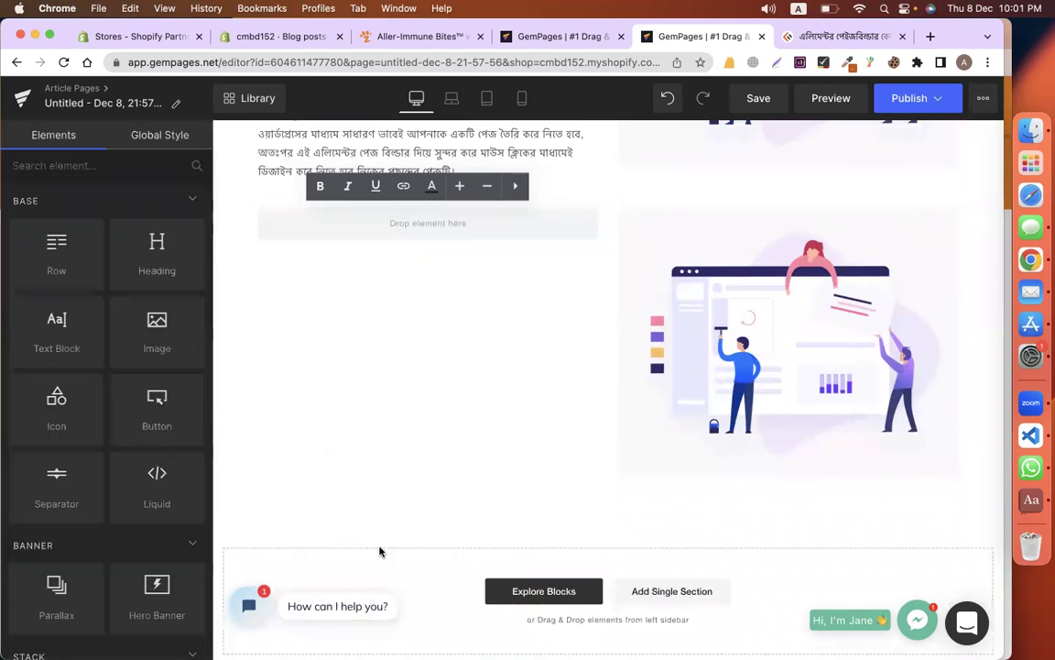
{"action": "left_click_drag", "start_coordinate": [622, 273], "coordinate": [689, 269]}
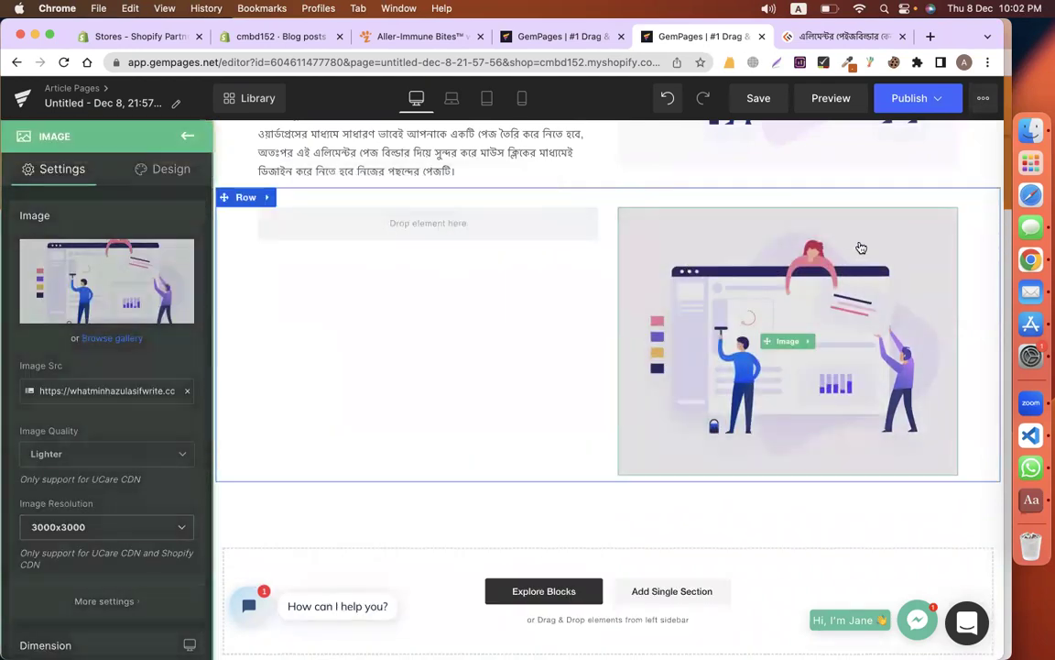
Duplicate the illustration and move the copy into the copied row's empty left column.
{"action": "right_click", "coordinate": [715, 383]}
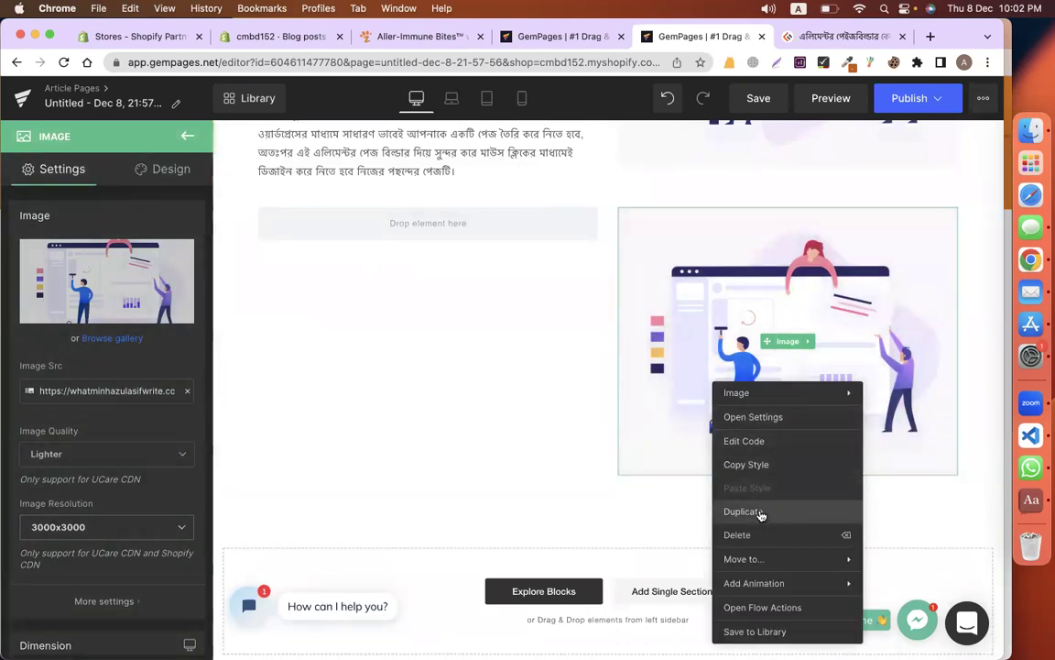
{"action": "left_click", "coordinate": [757, 512]}
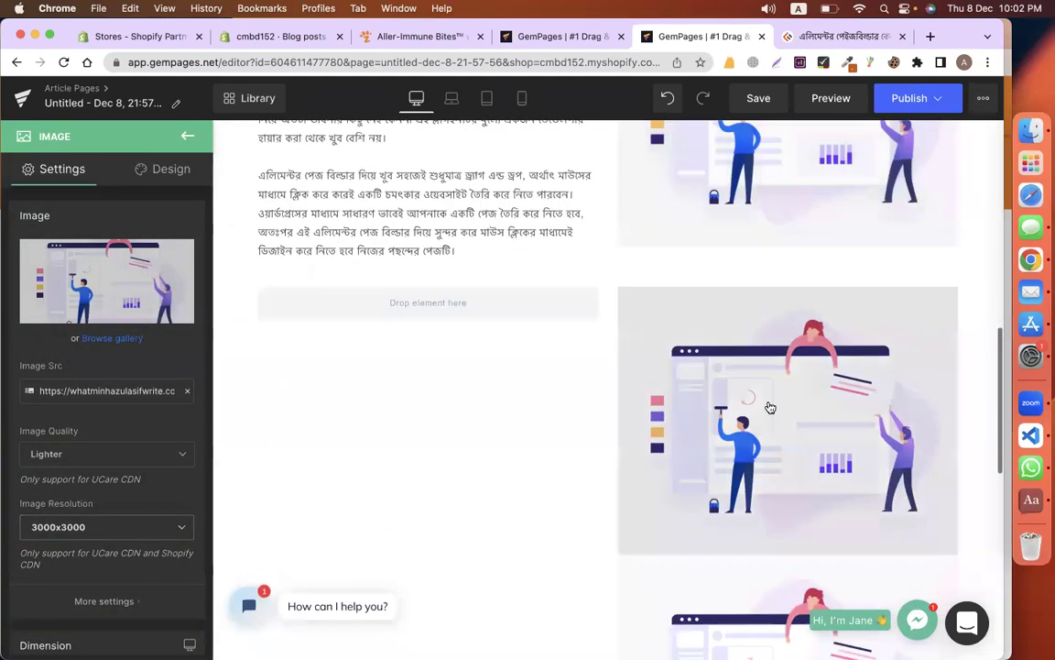
{"action": "left_click_drag", "start_coordinate": [793, 420], "coordinate": [476, 307]}
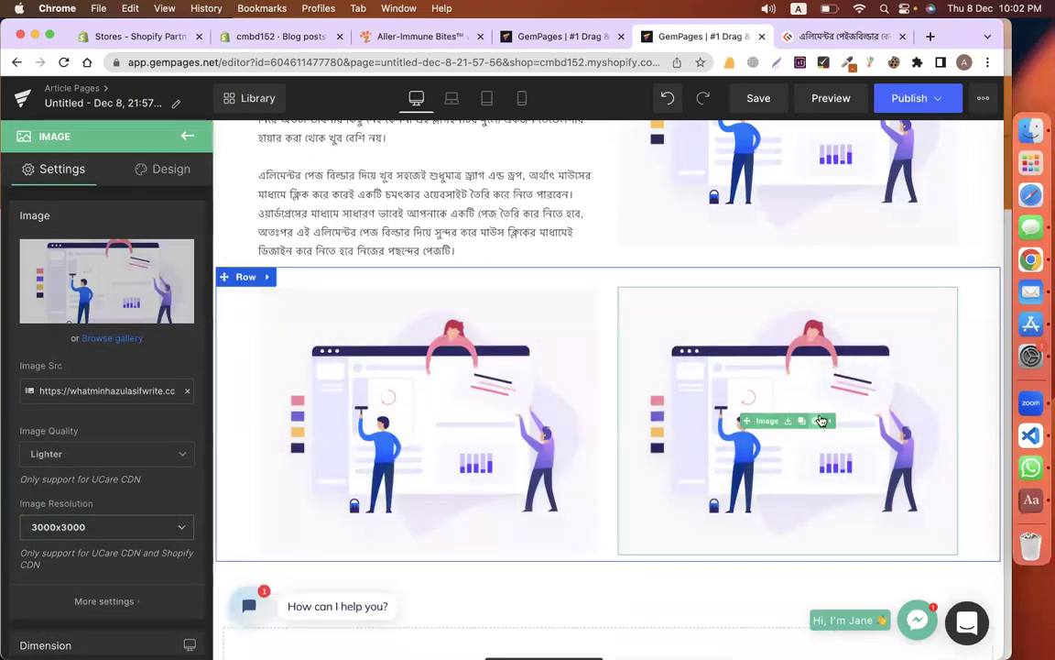
Remove the right-column illustration from the lower row.
{"action": "left_click", "coordinate": [822, 421]}
{"action": "scroll", "coordinate": [543, 277], "scroll_direction": "up", "scroll_amount": 2}
{"action": "right_click", "coordinate": [447, 250]}
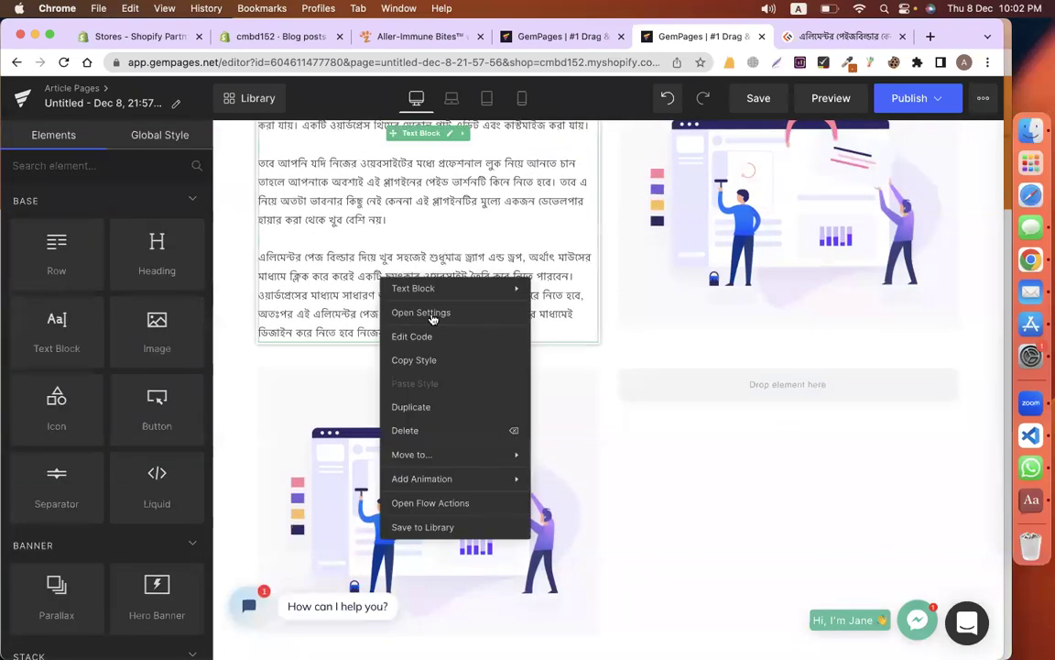
{"action": "scroll", "coordinate": [364, 295], "scroll_direction": "up", "scroll_amount": 2}
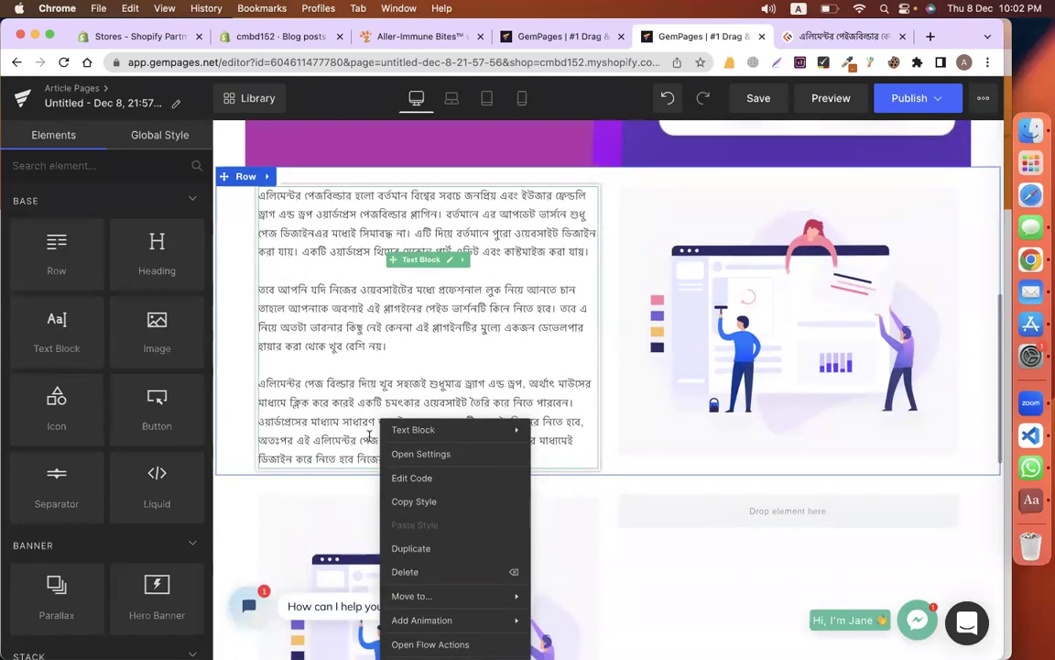
{"action": "scroll", "coordinate": [369, 434], "scroll_direction": "down", "scroll_amount": 2}
{"action": "left_click", "coordinate": [313, 454]}
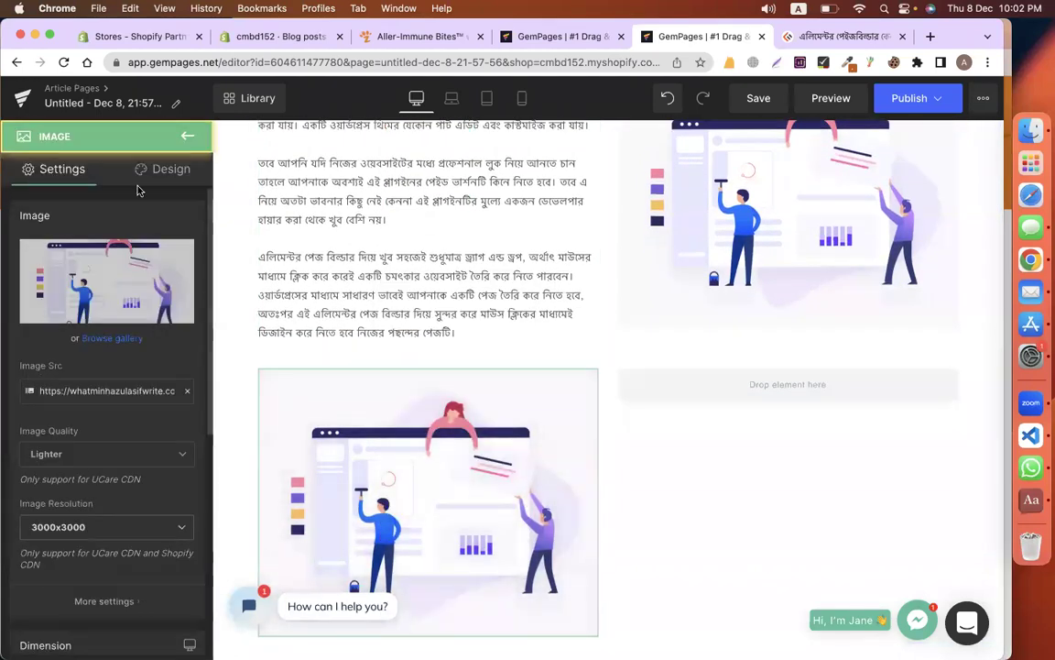
Paste the Bengali paragraph as plain text into a new Text Block beside the lower illustration, then open Publish.
{"action": "left_click", "coordinate": [187, 136]}
{"action": "left_click_drag", "start_coordinate": [57, 334], "coordinate": [709, 381]}
{"action": "left_click", "coordinate": [708, 435]}
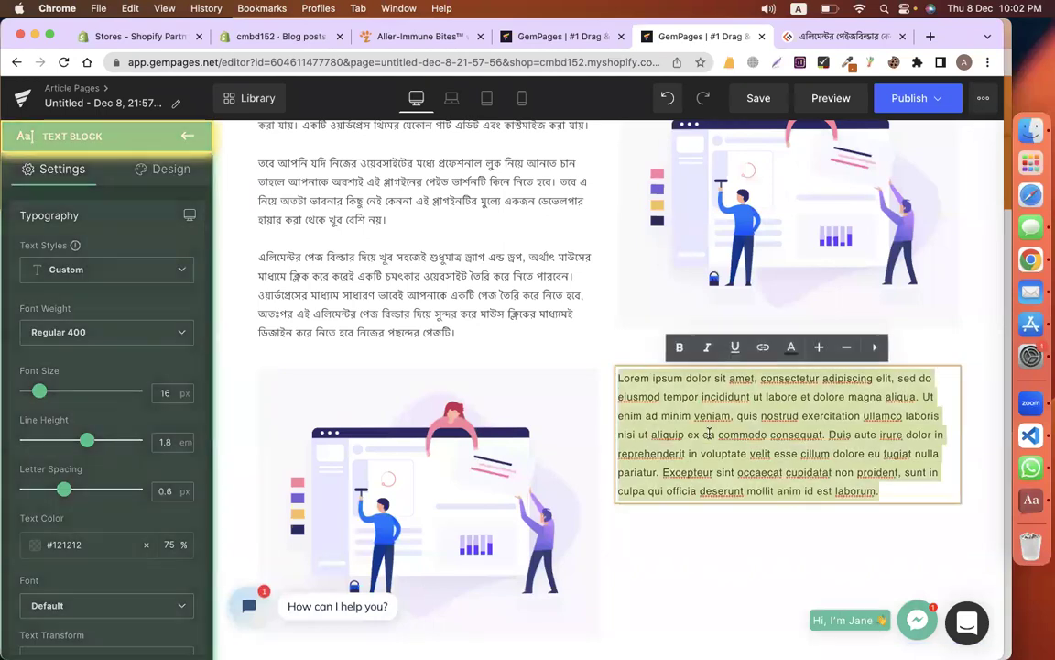
{"action": "key", "text": "super+v"}
{"action": "left_click", "coordinate": [672, 413]}
{"action": "scroll", "coordinate": [763, 476], "scroll_direction": "down", "scroll_amount": 10}
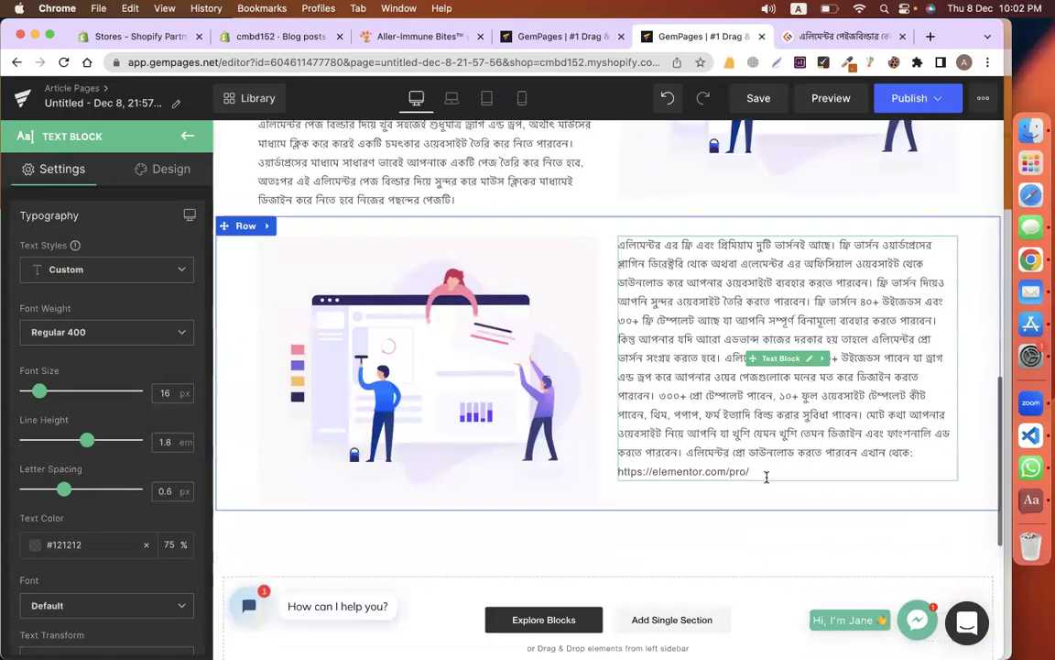
{"action": "scroll", "coordinate": [555, 383], "scroll_direction": "up", "scroll_amount": 20}
{"action": "scroll", "coordinate": [554, 383], "scroll_direction": "down", "scroll_amount": 5}
{"action": "scroll", "coordinate": [554, 383], "scroll_direction": "up", "scroll_amount": 5}
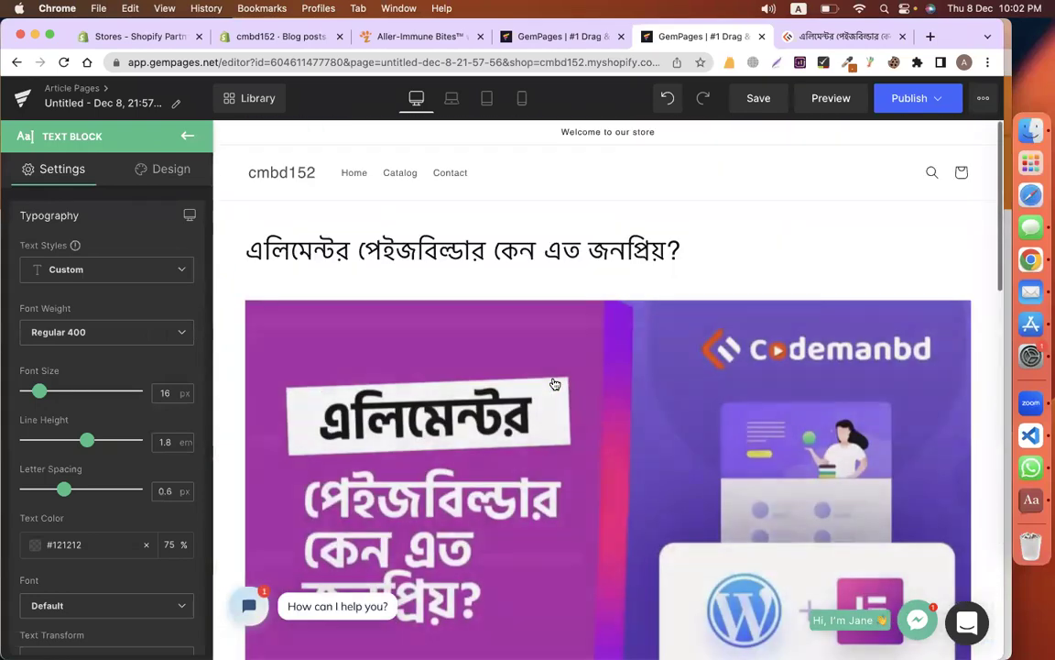
{"action": "scroll", "coordinate": [554, 383], "scroll_direction": "down", "scroll_amount": 8}
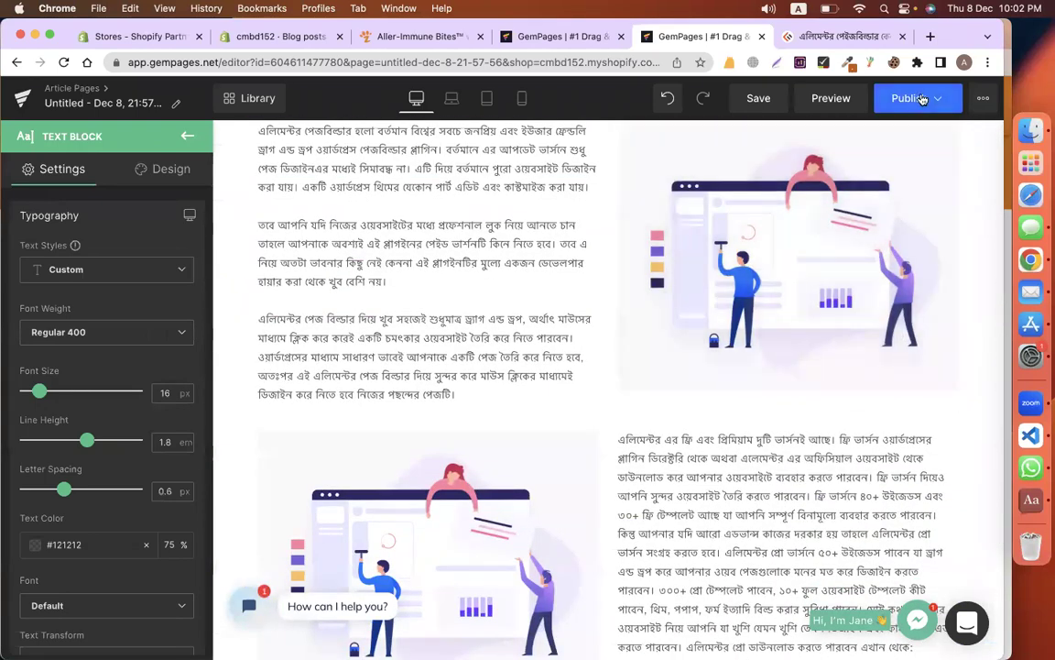
{"action": "left_click", "coordinate": [910, 98]}
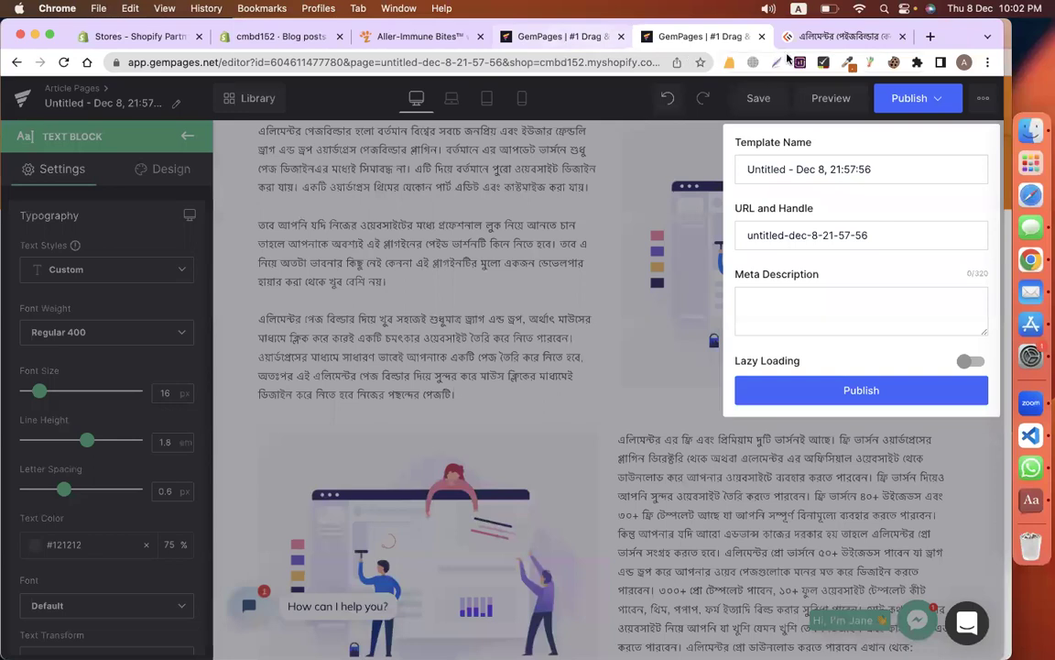
Copy the Codemanbd article's title line.
{"action": "left_click", "coordinate": [806, 37]}
{"action": "scroll", "coordinate": [492, 198], "scroll_direction": "up", "scroll_amount": 10}
{"action": "scroll", "coordinate": [492, 198], "scroll_direction": "down", "scroll_amount": 2}
{"action": "triple_click", "coordinate": [300, 249]}
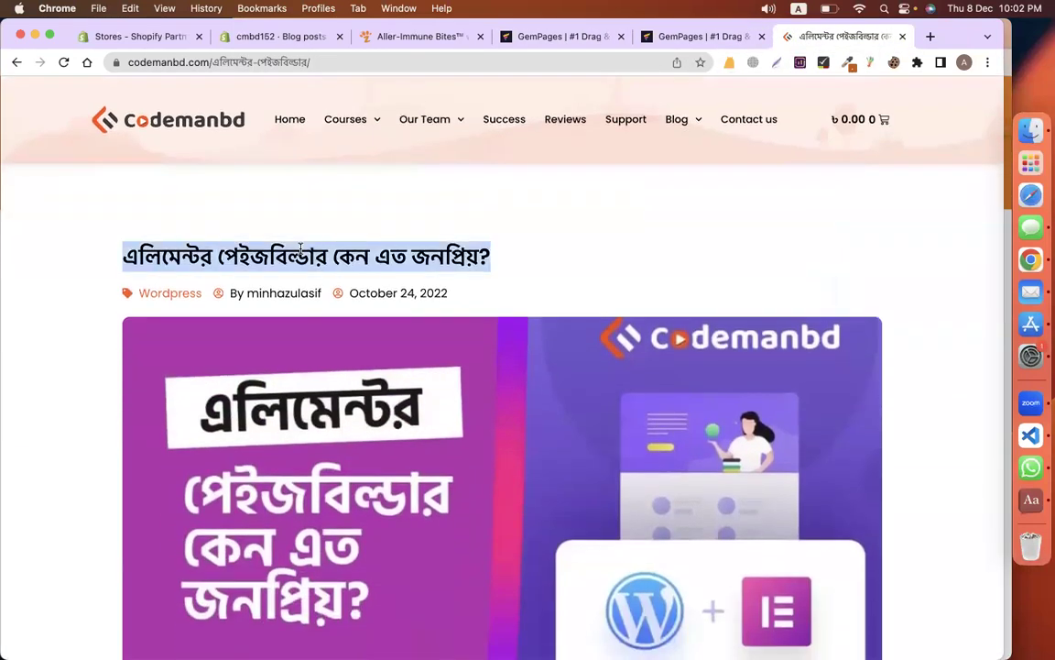
Publish the page with Template Name and URL handle set to 'এলিমেন্টর পেইজবিল্ডার কেন এত জনপ্রিয়?'.
{"action": "left_click", "coordinate": [669, 40]}
{"action": "triple_click", "coordinate": [806, 161]}
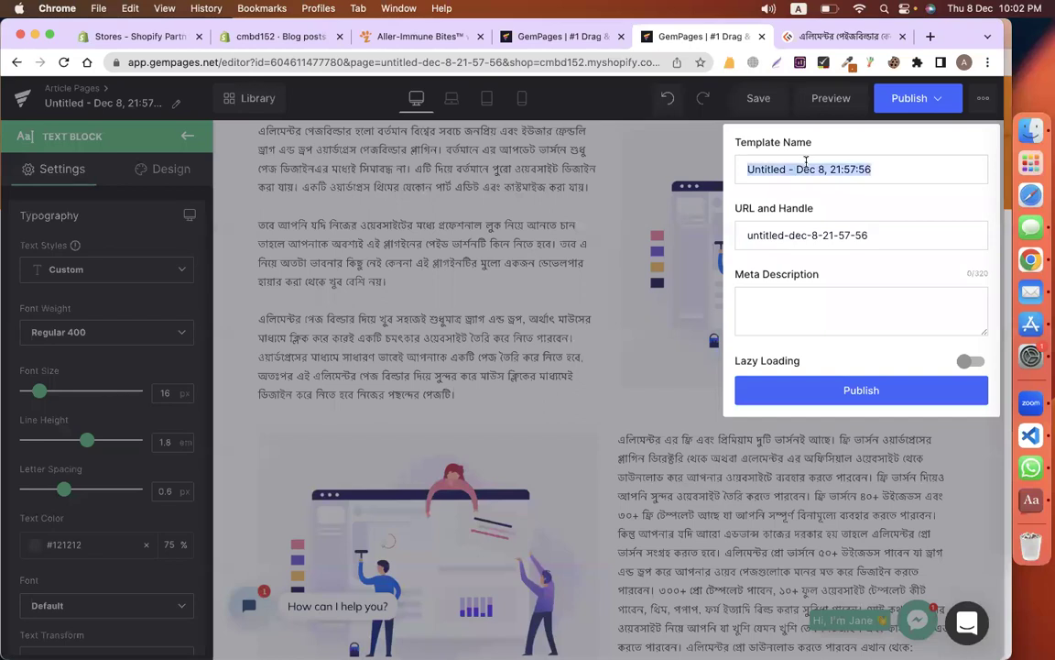
{"action": "type", "text": "এলিমেন্টর পেজবিল্ডার কেন এত জনপ্রিয়?"}
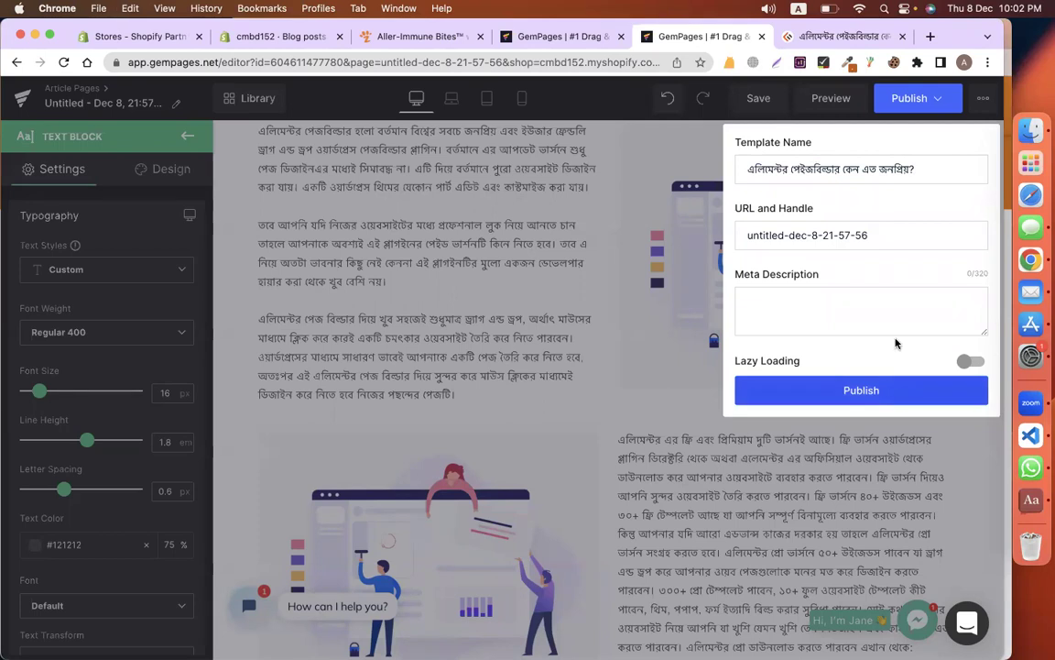
{"action": "key", "text": "super+a"}
{"action": "type", "text": "এলিমেন্টর-পেইজবিল্ডার-কেন-এত-জনপ্রিয়"}
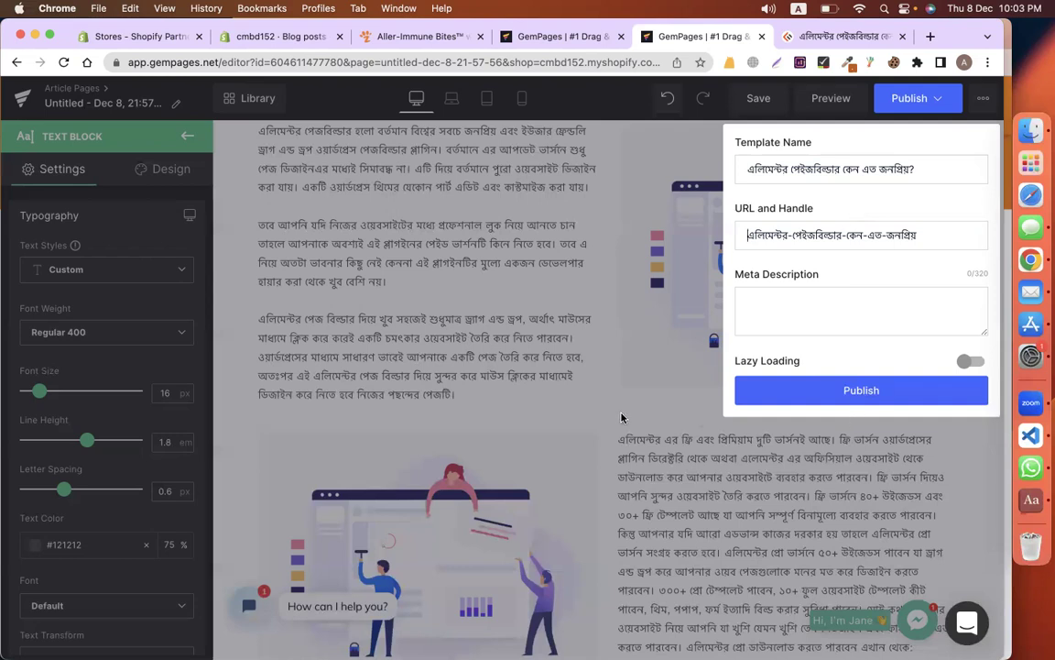
{"action": "left_click", "coordinate": [784, 391]}
{"action": "scroll", "coordinate": [532, 305], "scroll_direction": "up", "scroll_amount": 10}
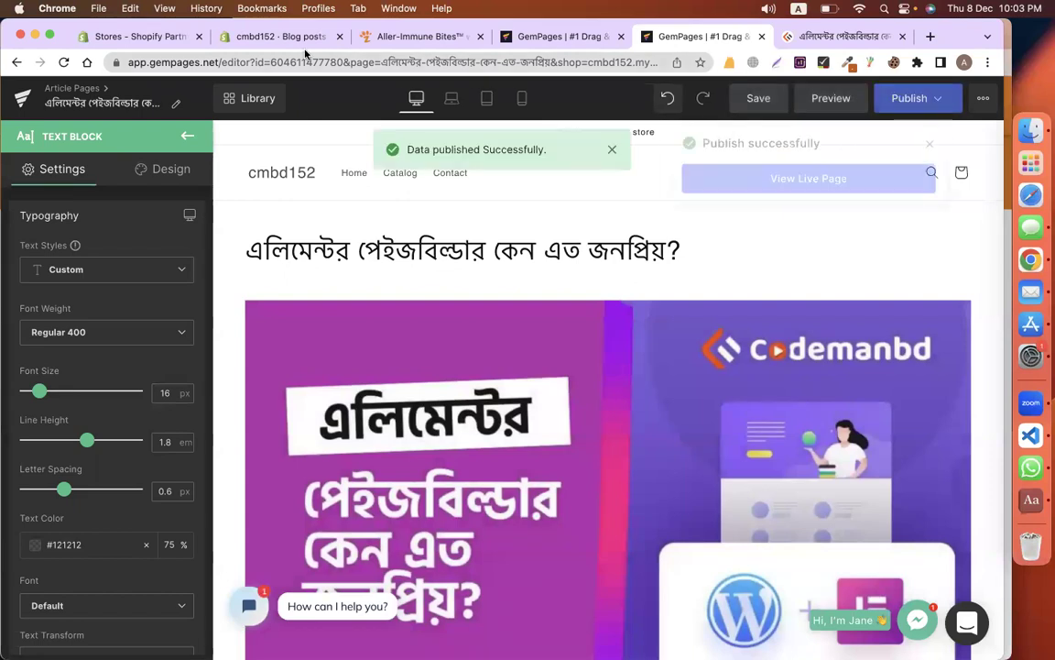
Refresh Shopify's Blog posts list, view the Bengali post on the storefront, then close it.
{"action": "left_click", "coordinate": [275, 38]}
{"action": "left_click", "coordinate": [62, 399]}
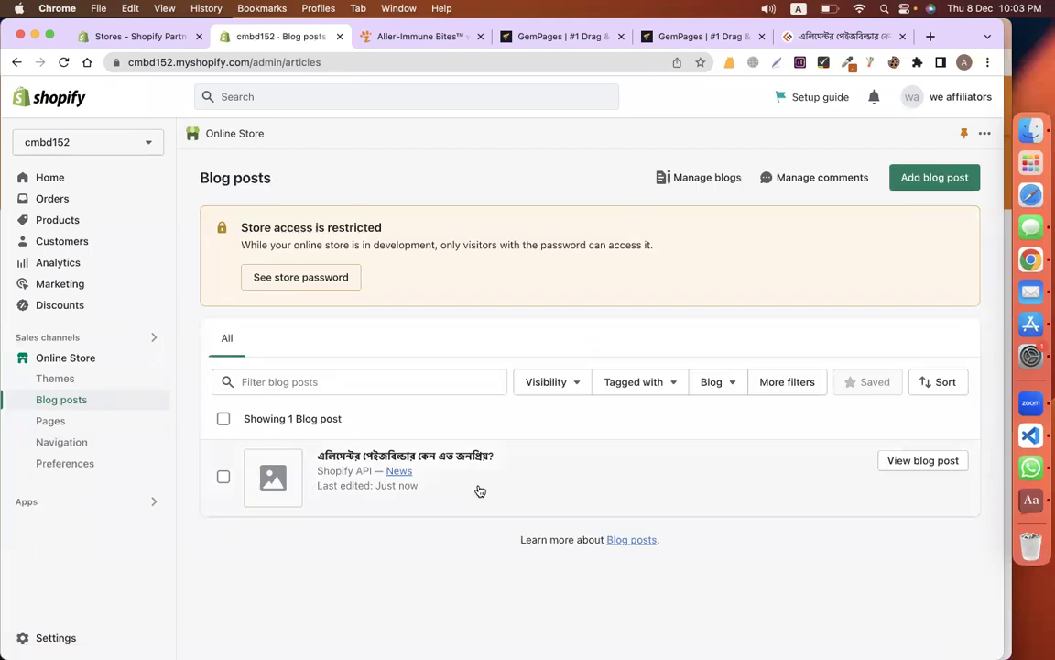
{"action": "left_click", "coordinate": [921, 461]}
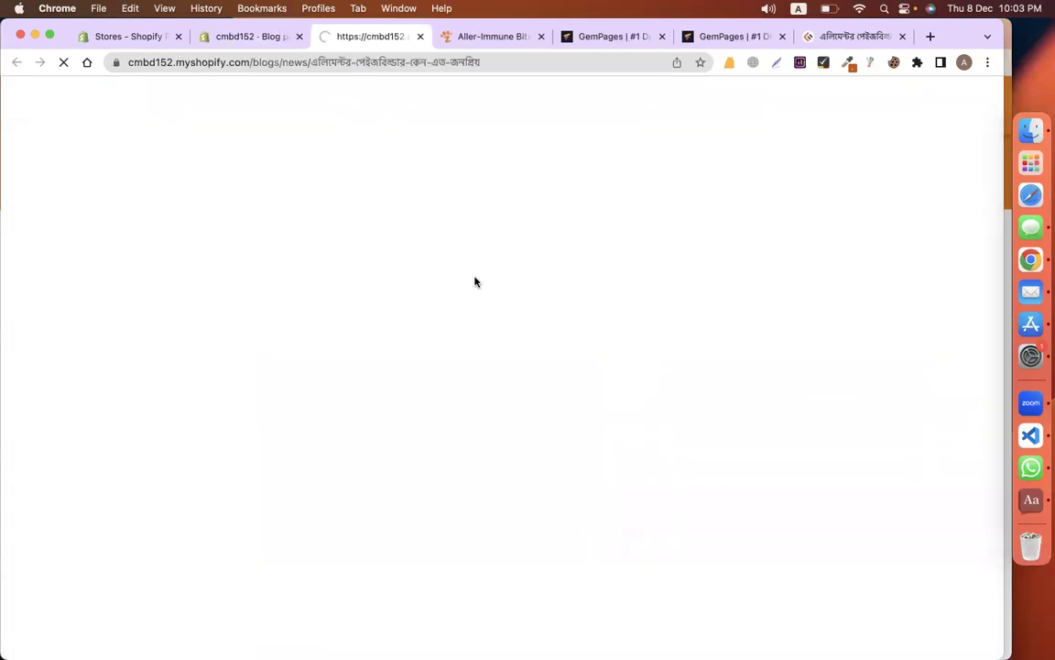
{"action": "scroll", "coordinate": [674, 338], "scroll_direction": "down", "scroll_amount": 3}
{"action": "scroll", "coordinate": [675, 338], "scroll_direction": "down", "scroll_amount": 5}
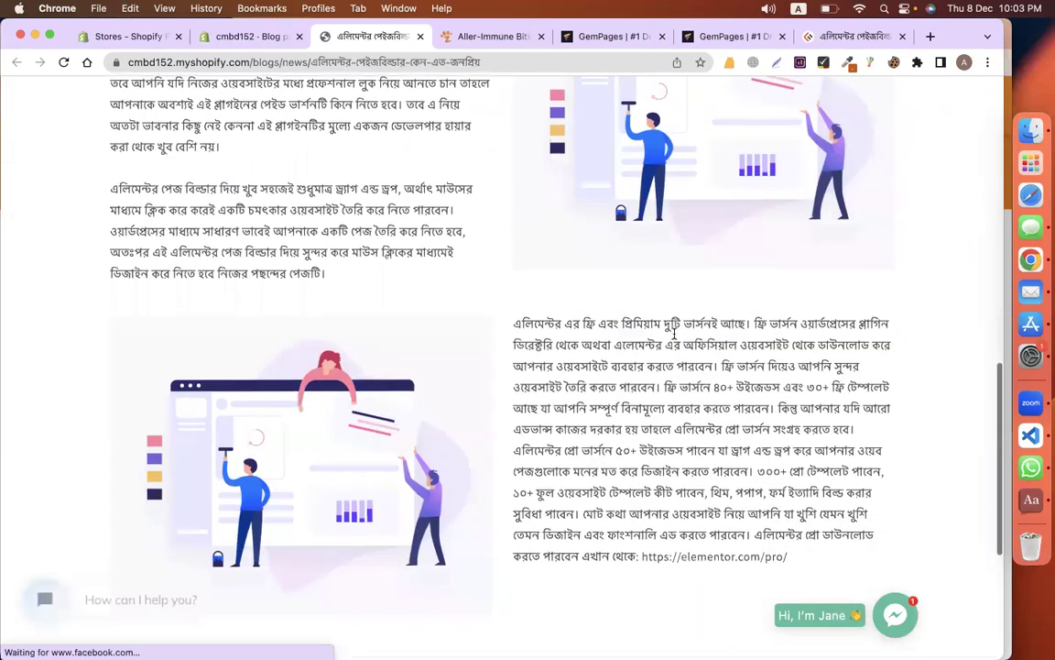
{"action": "scroll", "coordinate": [674, 338], "scroll_direction": "up", "scroll_amount": 10}
{"action": "scroll", "coordinate": [674, 338], "scroll_direction": "down", "scroll_amount": 1}
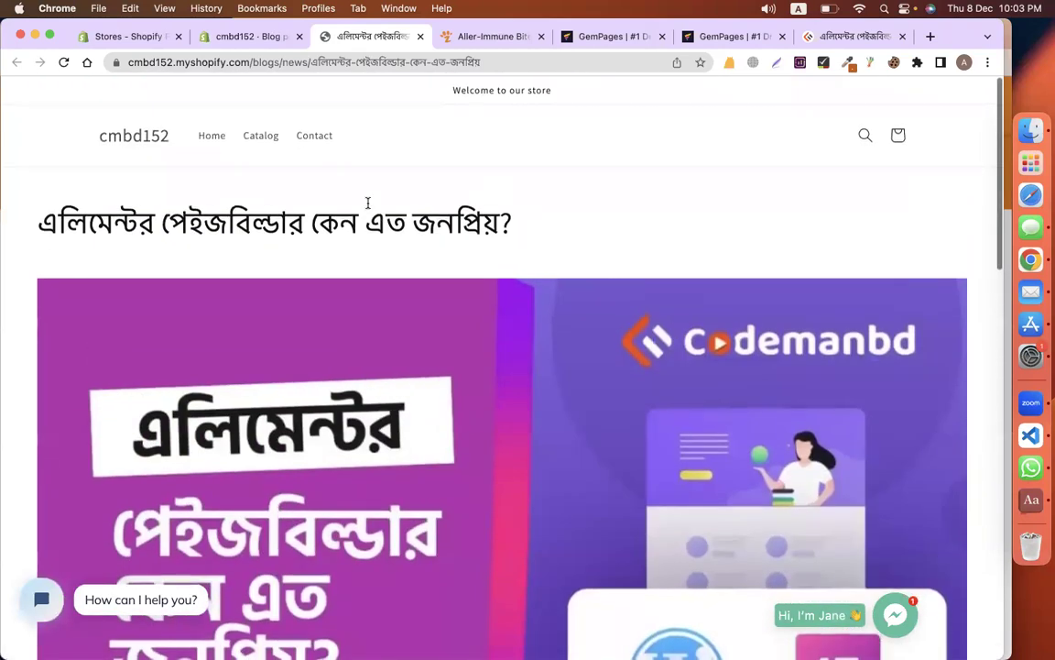
{"action": "left_click", "coordinate": [420, 37]}
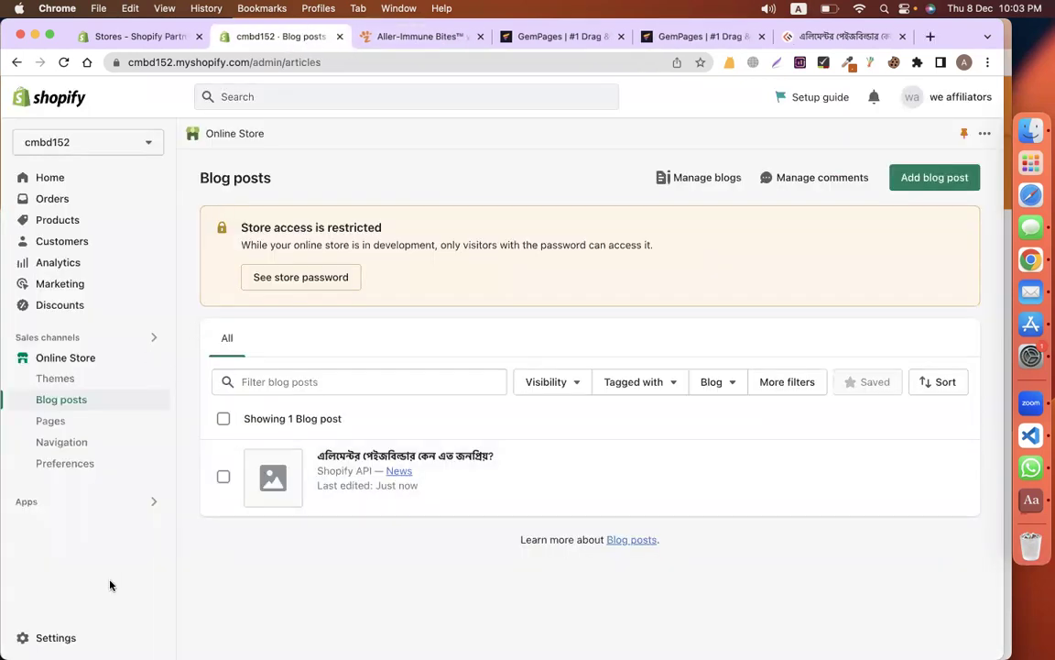
Add a News item linking to Blogs > News to the Main menu and save it.
{"action": "left_click", "coordinate": [72, 442]}
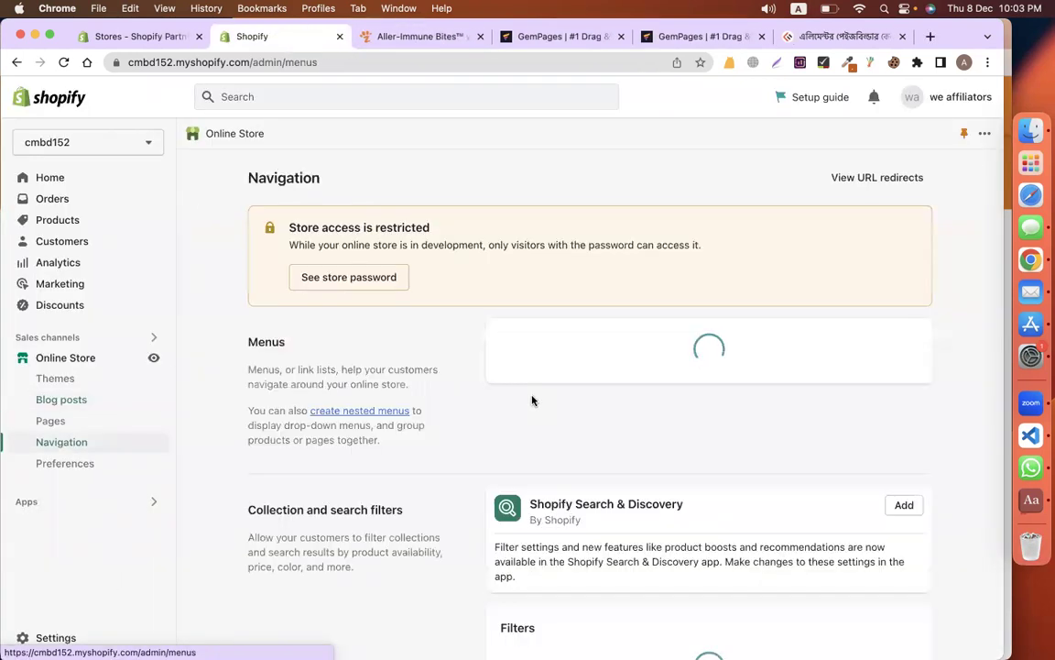
{"action": "scroll", "coordinate": [446, 495], "scroll_direction": "down", "scroll_amount": 3}
{"action": "scroll", "coordinate": [513, 413], "scroll_direction": "up", "scroll_amount": 2}
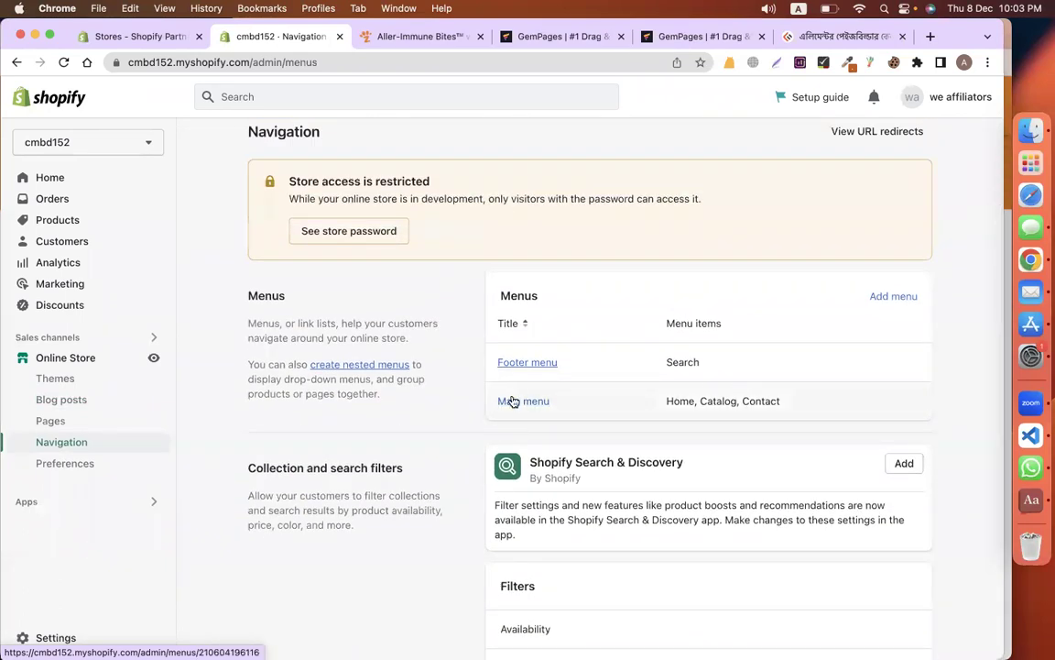
{"action": "left_click", "coordinate": [513, 401]}
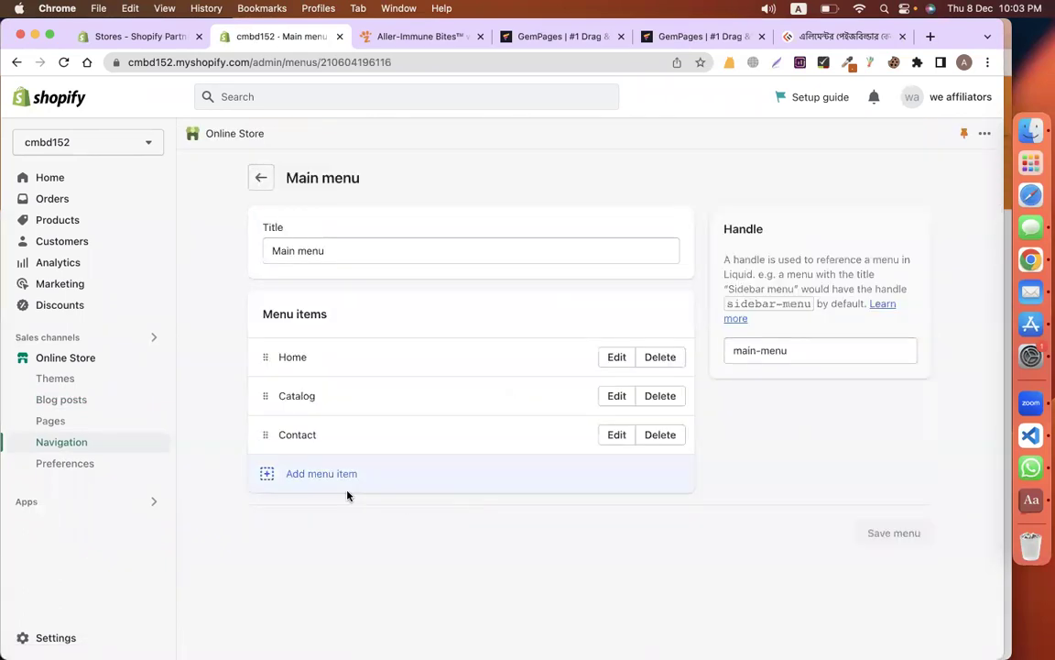
{"action": "left_click", "coordinate": [348, 491]}
{"action": "left_click", "coordinate": [800, 261]}
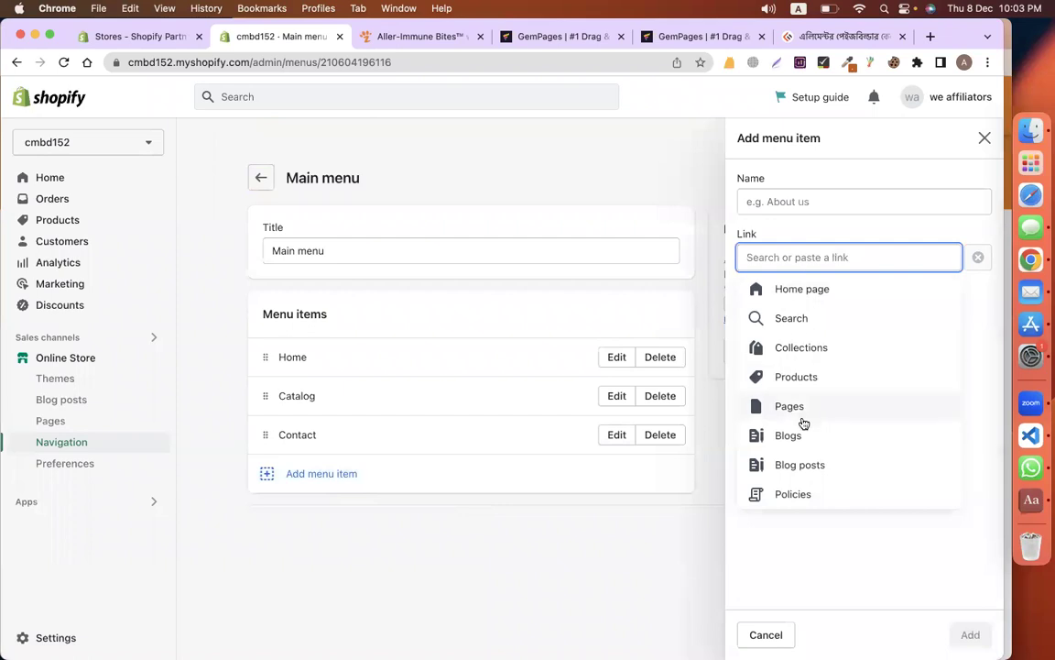
{"action": "left_click", "coordinate": [799, 467]}
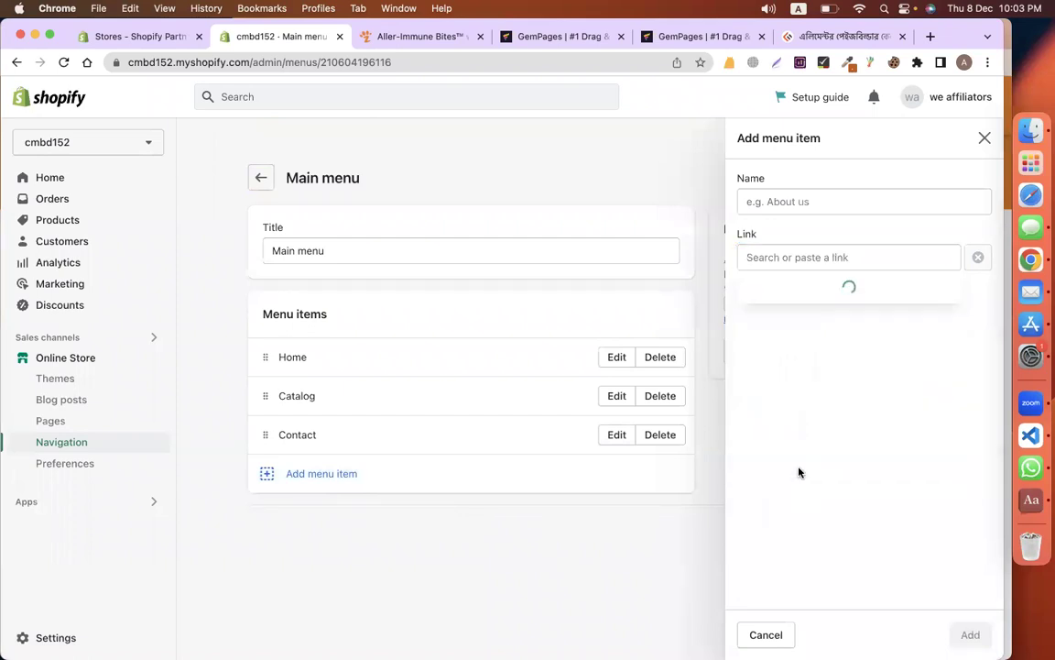
{"action": "left_click", "coordinate": [774, 291]}
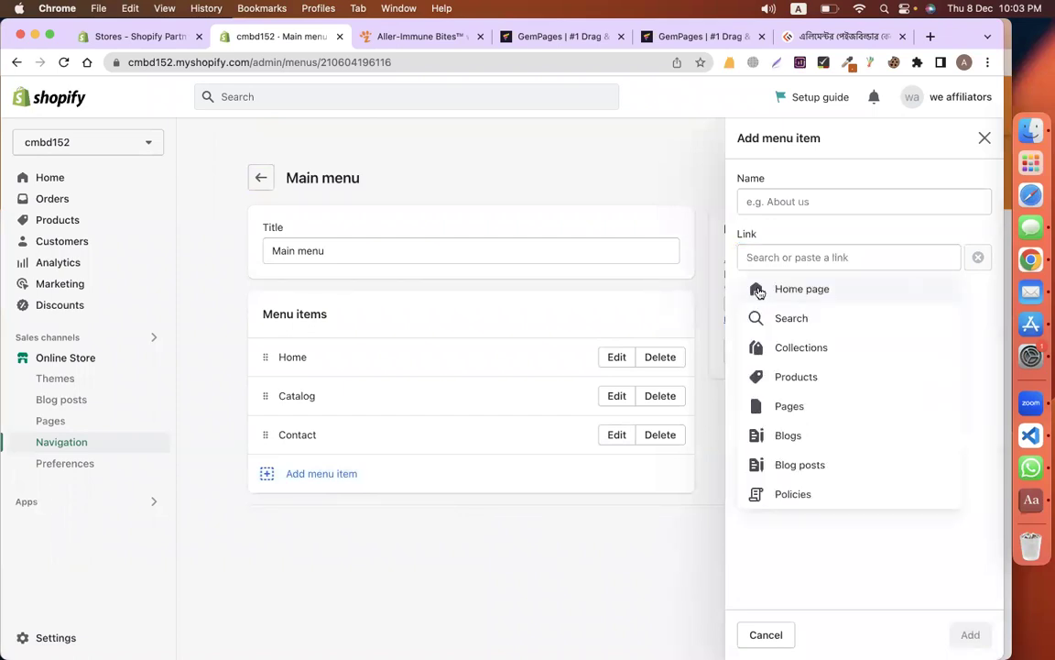
{"action": "left_click", "coordinate": [780, 435]}
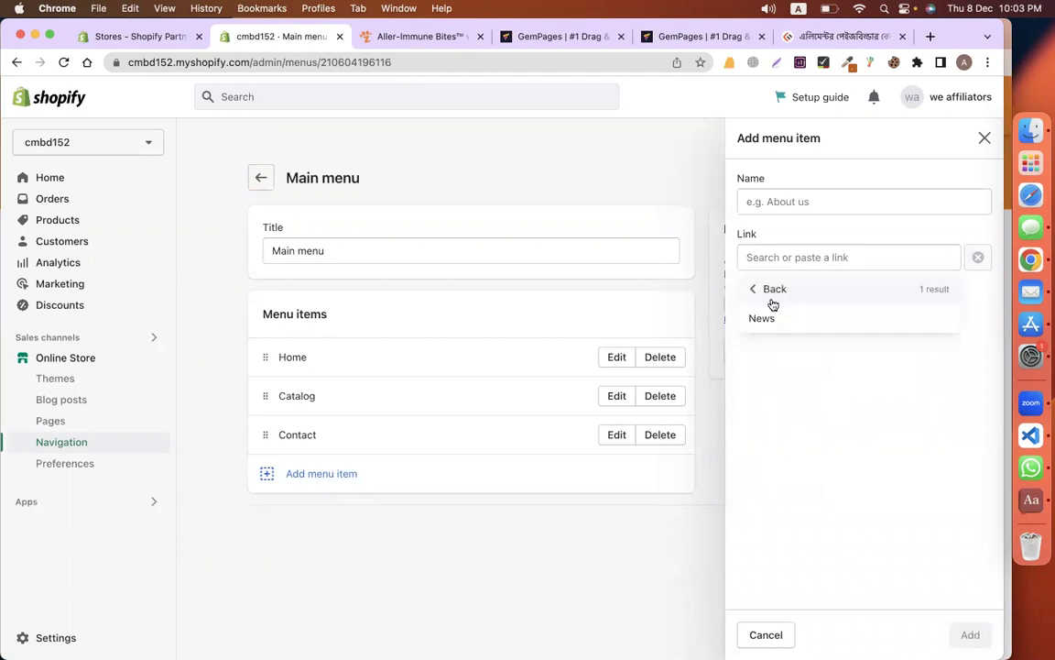
{"action": "left_click", "coordinate": [781, 314]}
{"action": "left_click", "coordinate": [970, 634]}
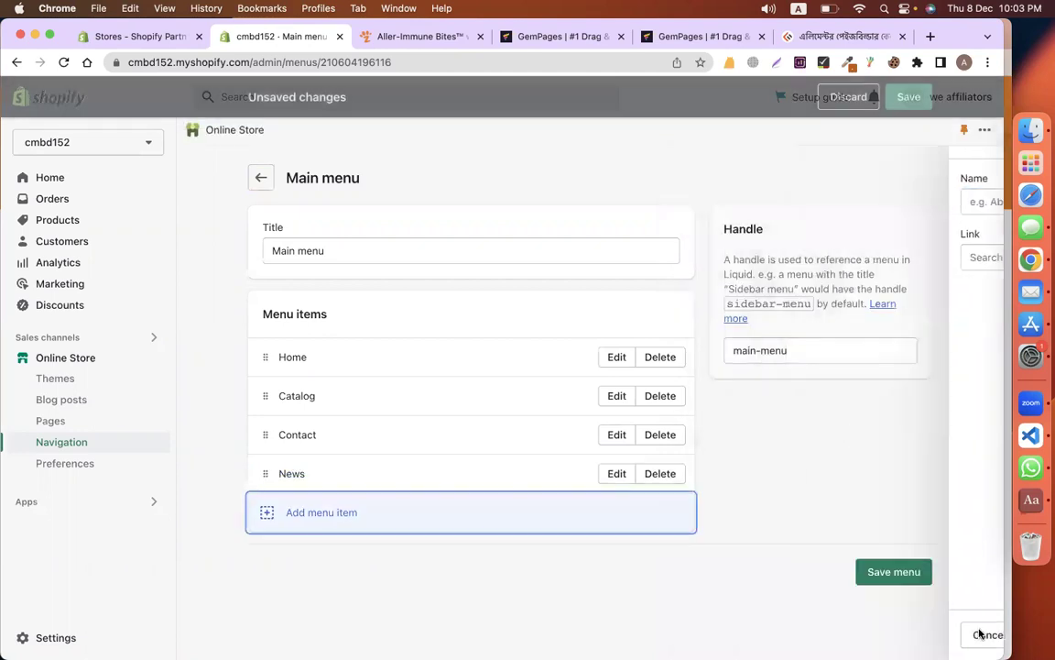
{"action": "left_click", "coordinate": [894, 570]}
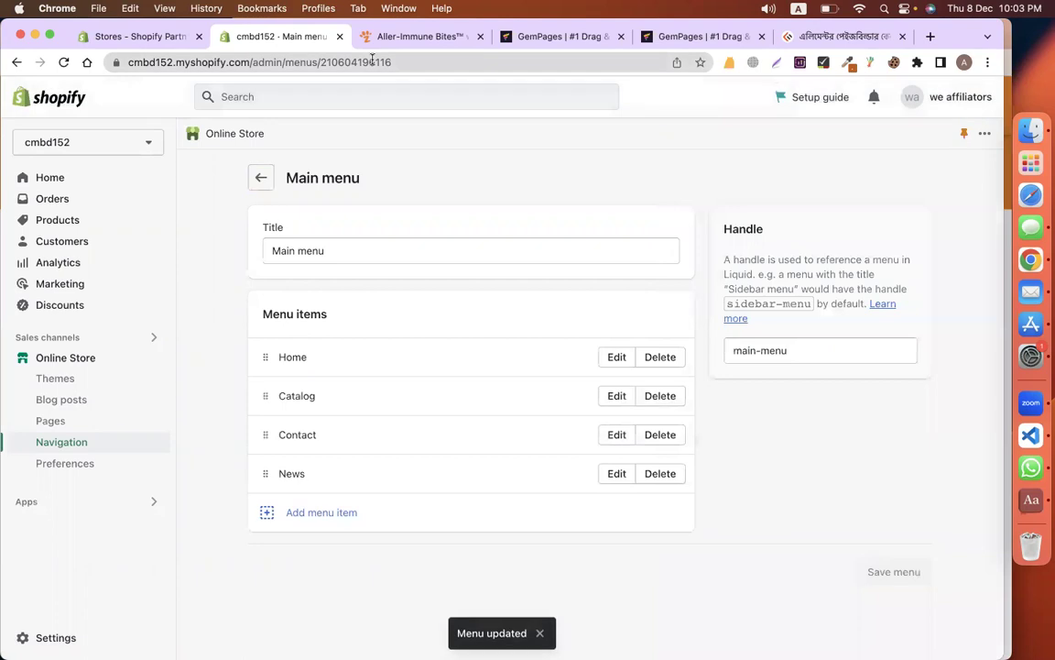
Open the refreshed storefront and go to its News blog listing the Bengali post.
{"action": "left_click", "coordinate": [153, 361]}
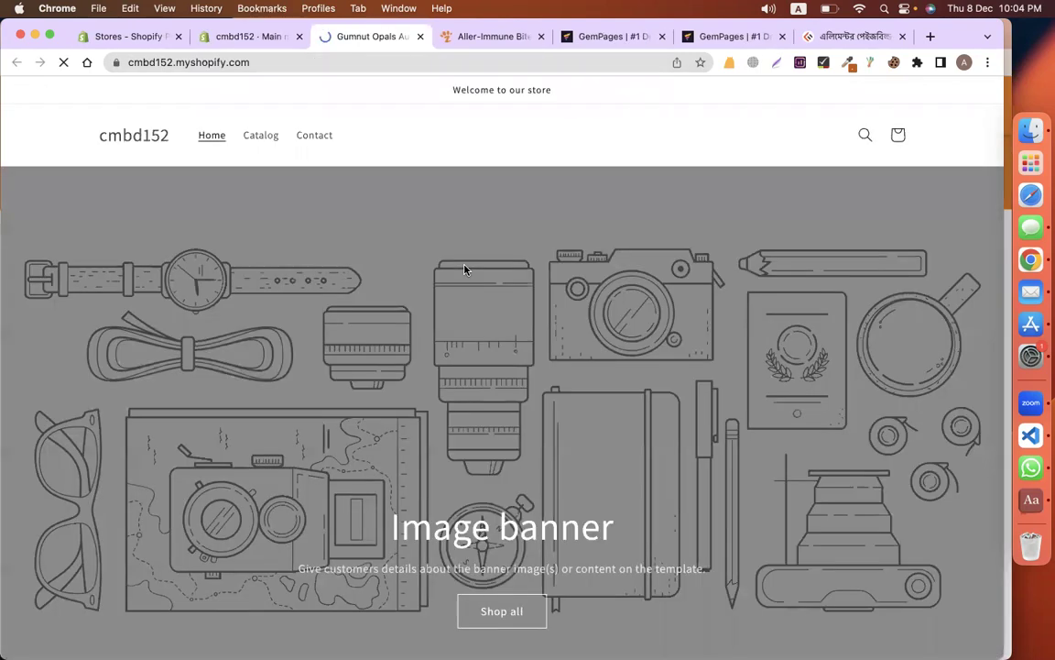
{"action": "left_click", "coordinate": [62, 64]}
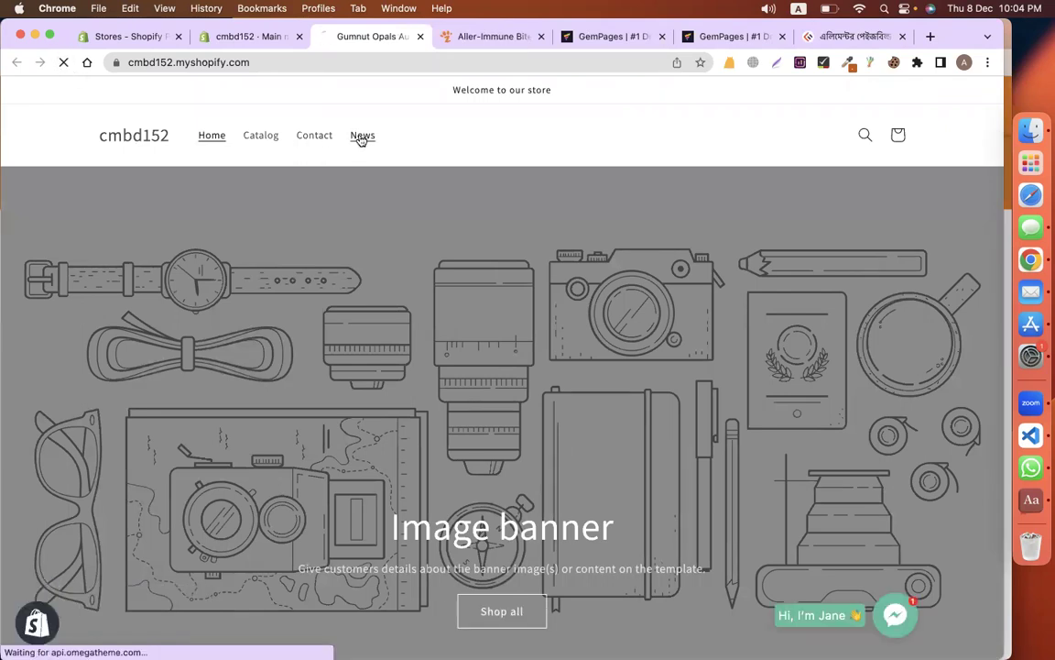
{"action": "left_click", "coordinate": [362, 136]}
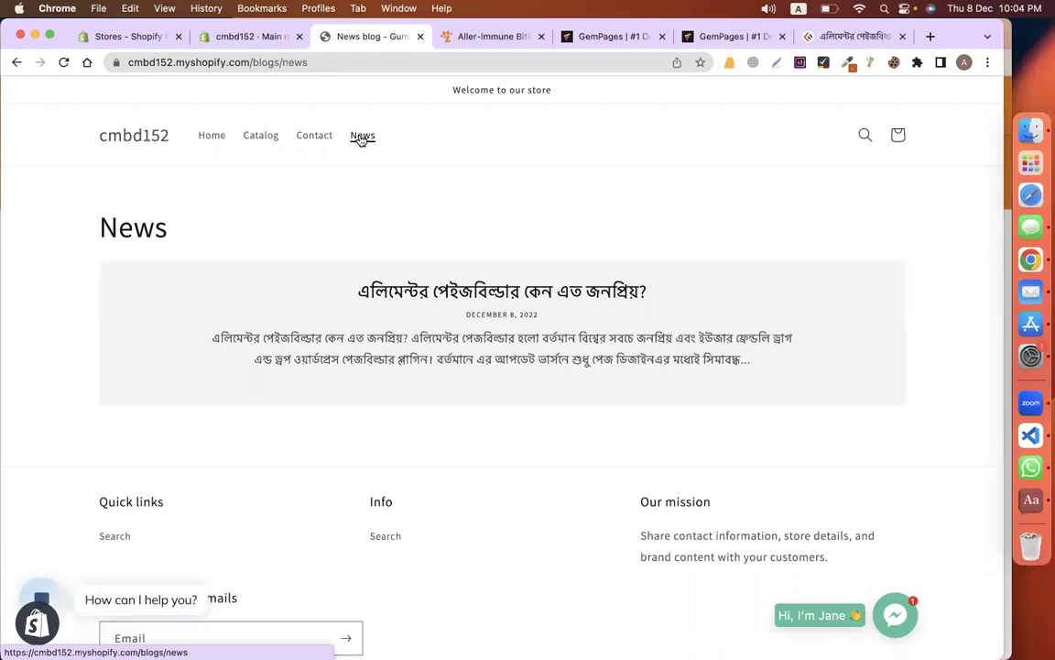
Look over the Codemanbd blog listing, then return to the News blog and the GemPages editor.
{"action": "left_click", "coordinate": [810, 37]}
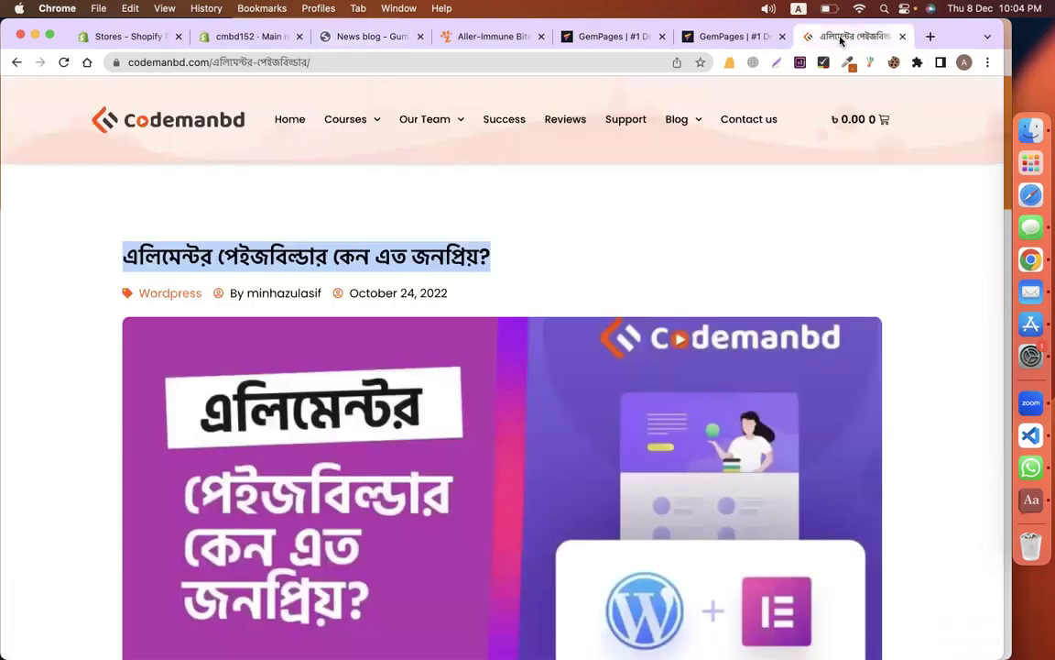
{"action": "left_click", "coordinate": [678, 121]}
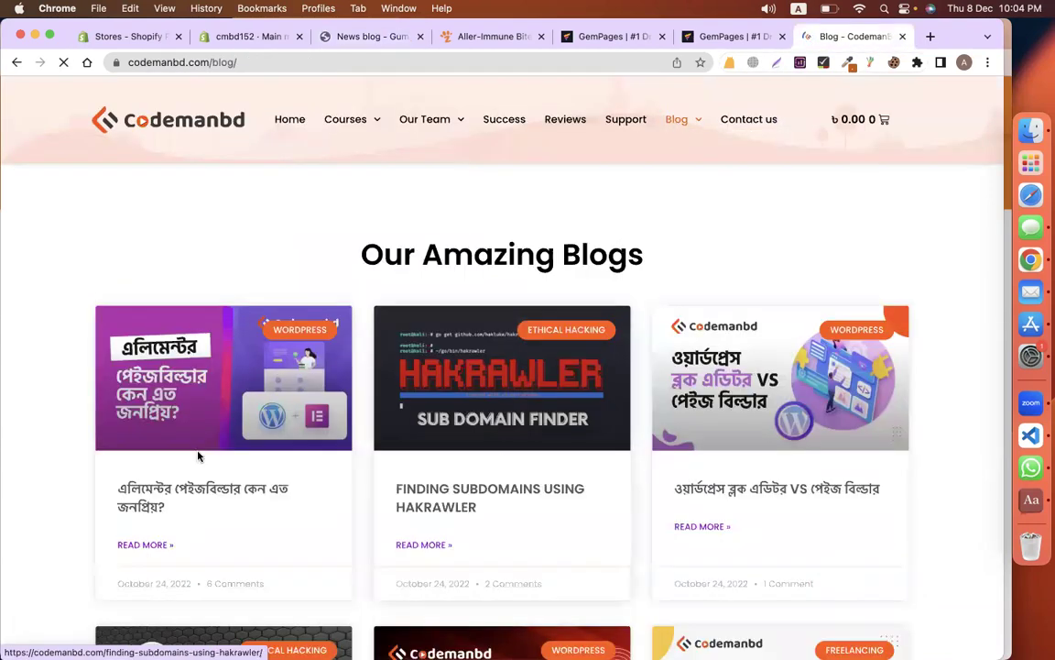
{"action": "scroll", "coordinate": [198, 455], "scroll_direction": "down", "scroll_amount": 5}
{"action": "scroll", "coordinate": [366, 536], "scroll_direction": "up", "scroll_amount": 5}
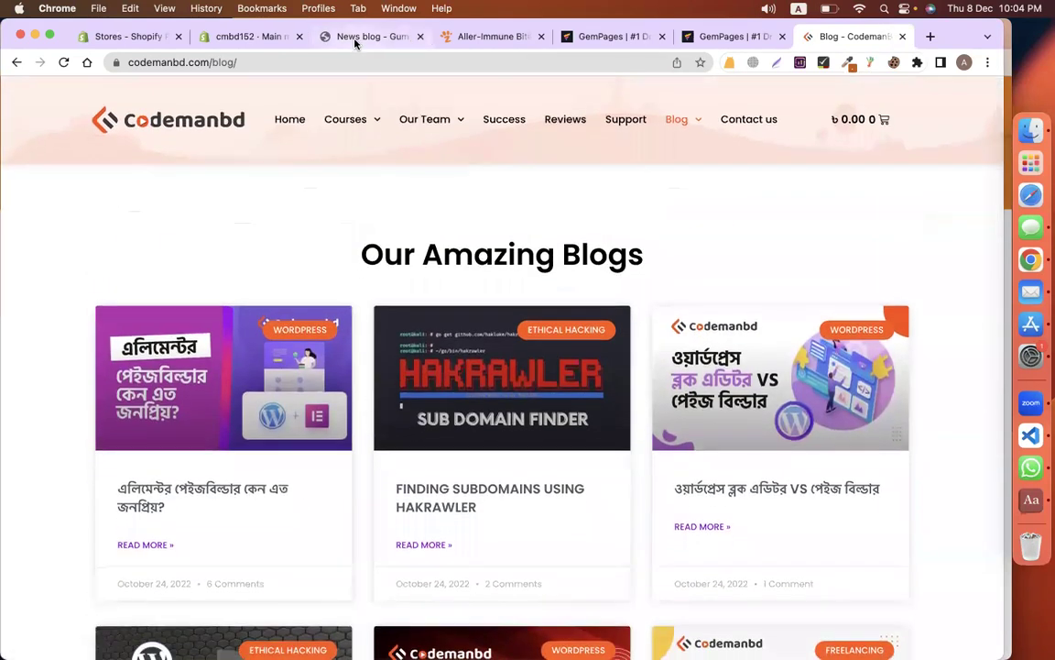
{"action": "left_click", "coordinate": [355, 39]}
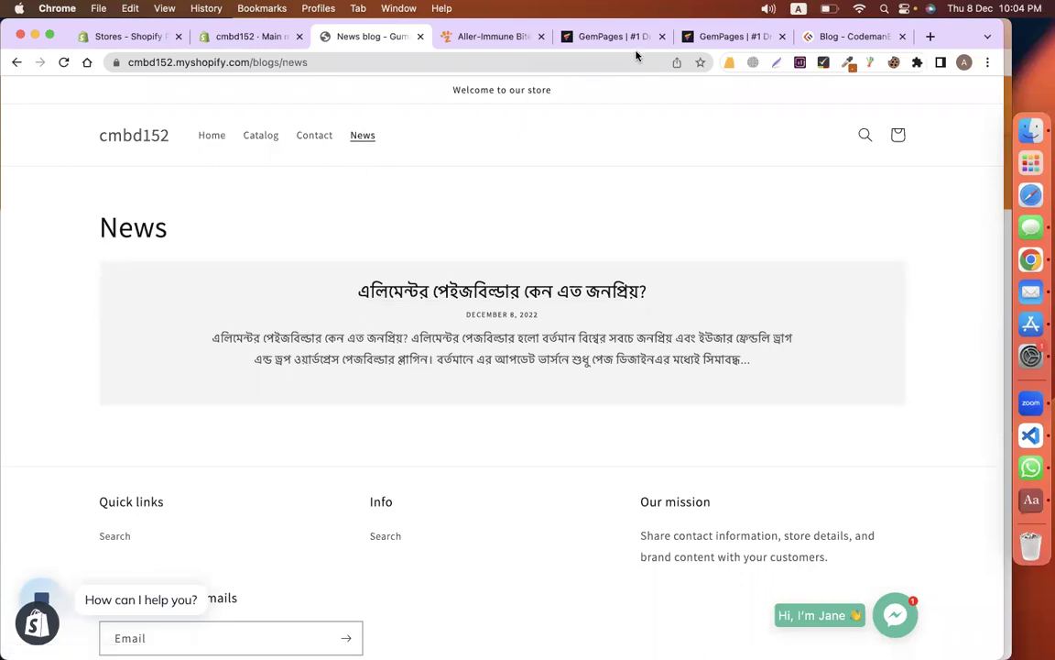
{"action": "left_click", "coordinate": [722, 37]}
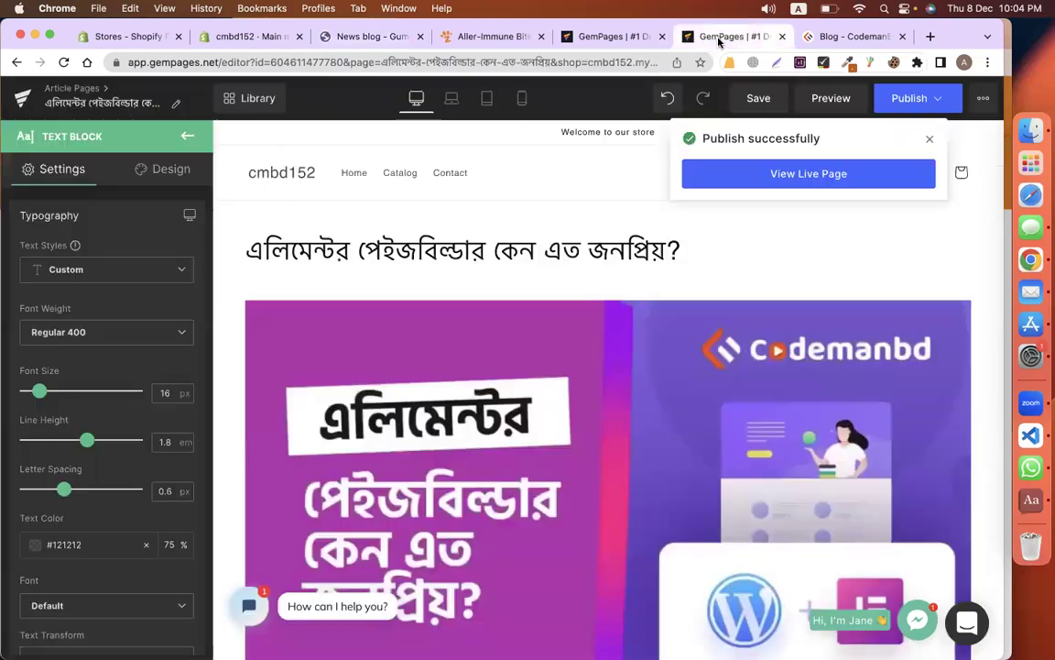
Open GemPages Blog Posts, peek at the published post's actions, then go to Shopify's Main menu.
{"action": "left_click", "coordinate": [20, 95]}
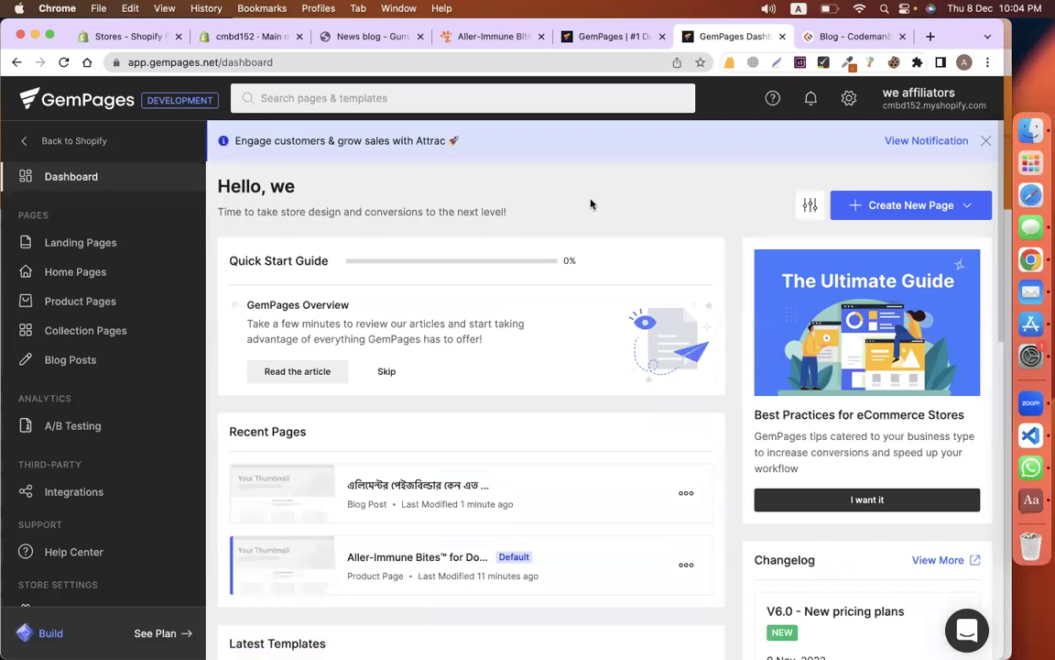
{"action": "scroll", "coordinate": [532, 454], "scroll_direction": "down", "scroll_amount": 3}
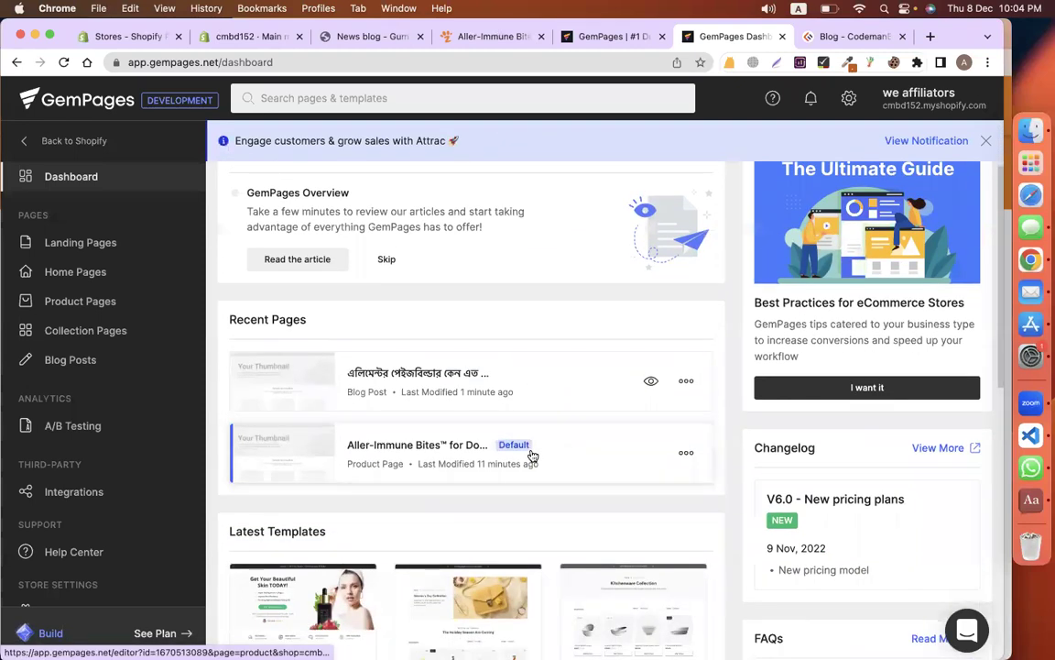
{"action": "left_click", "coordinate": [81, 360]}
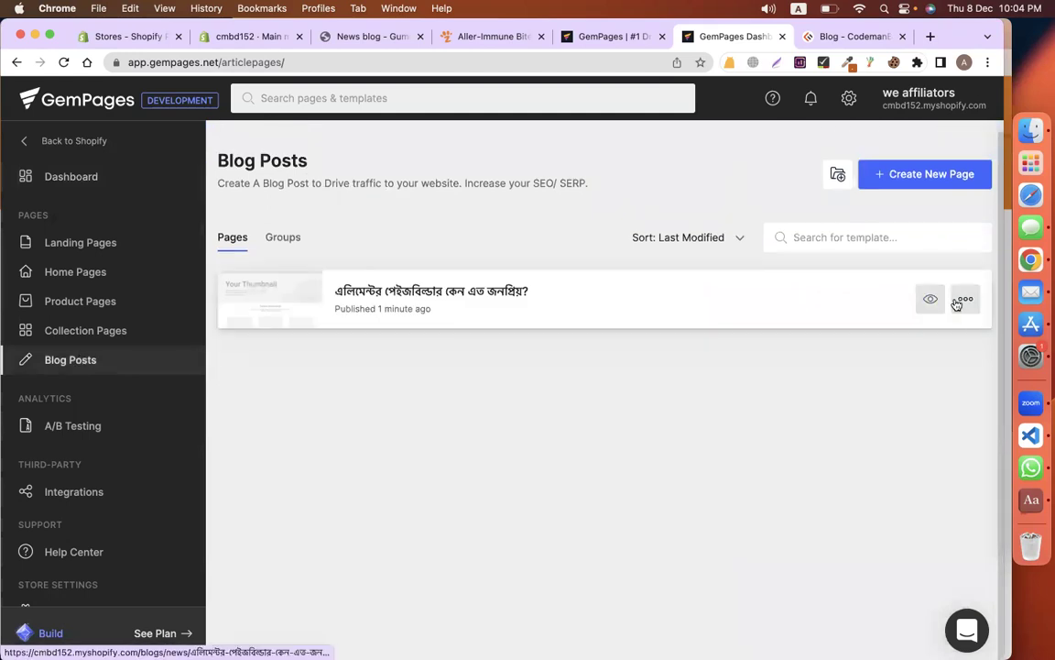
{"action": "left_click", "coordinate": [958, 302]}
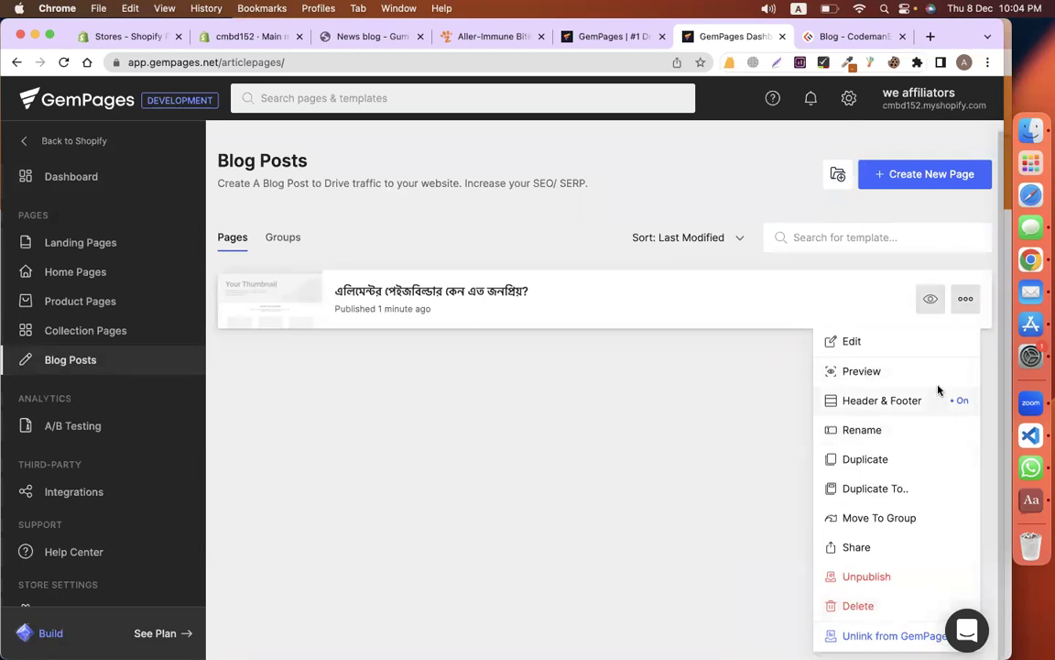
{"action": "left_click", "coordinate": [665, 447]}
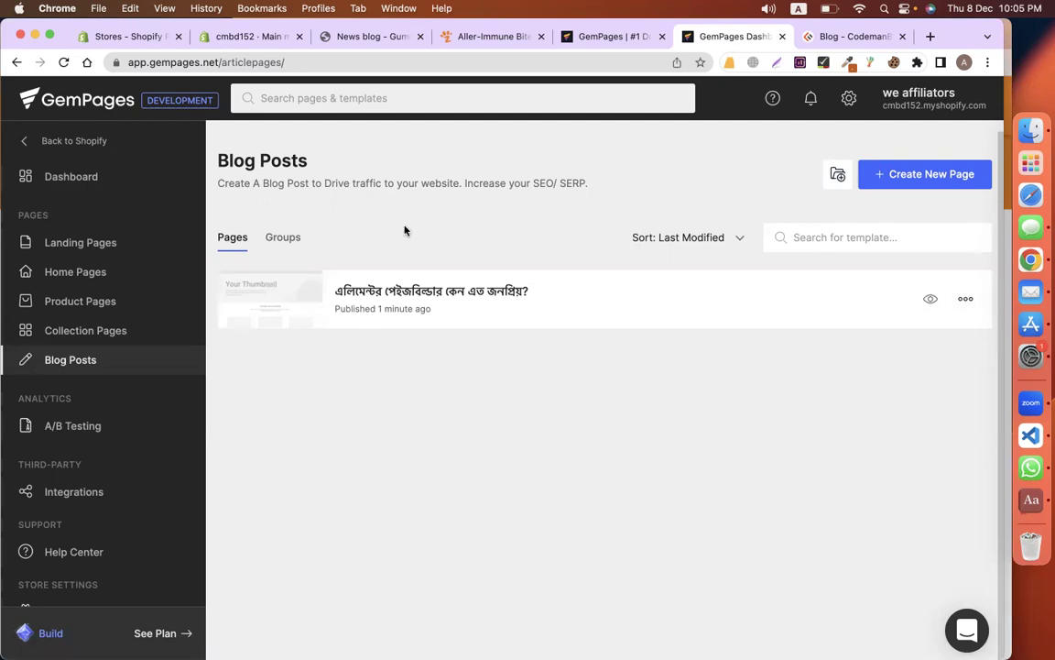
{"action": "left_click", "coordinate": [240, 36]}
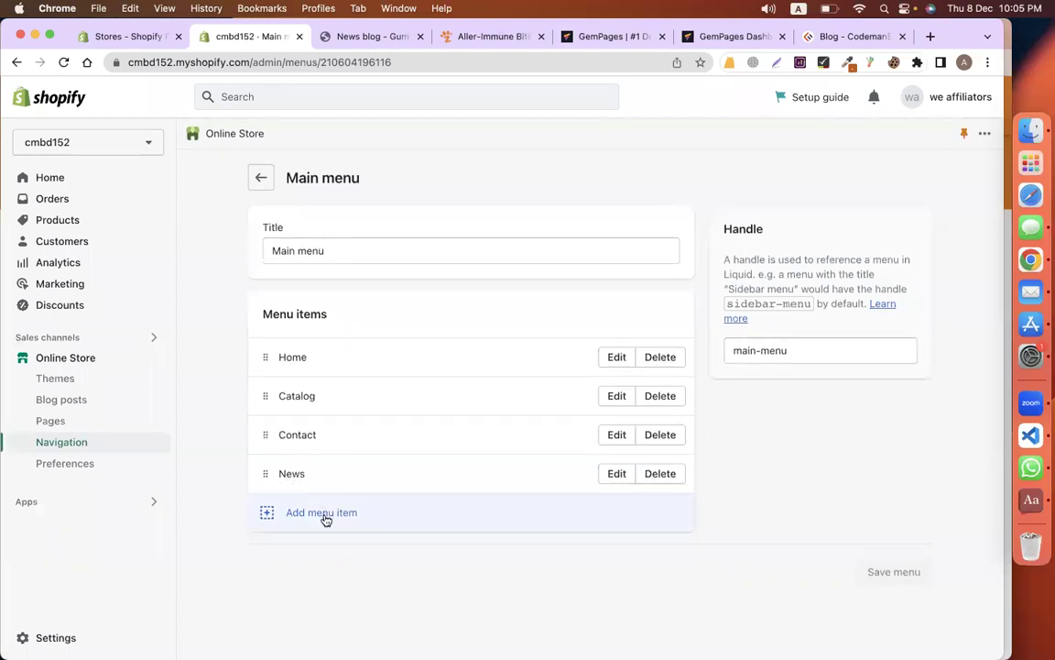
Add a Main menu item linking to the Bengali blog post.
{"action": "left_click", "coordinate": [324, 516]}
{"action": "left_click", "coordinate": [764, 258]}
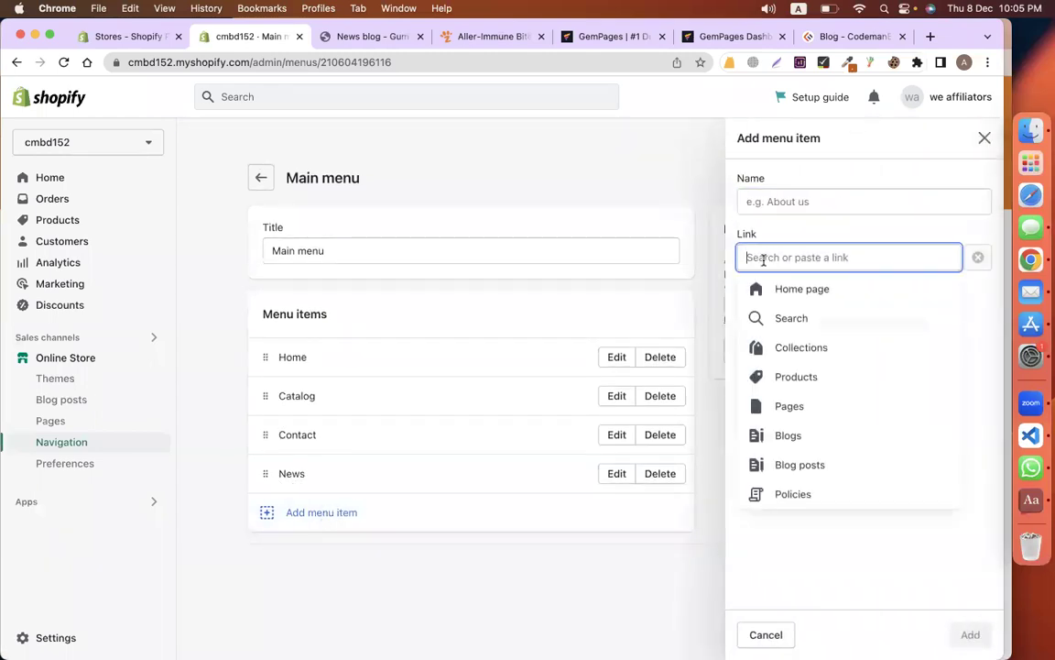
{"action": "left_click", "coordinate": [819, 463]}
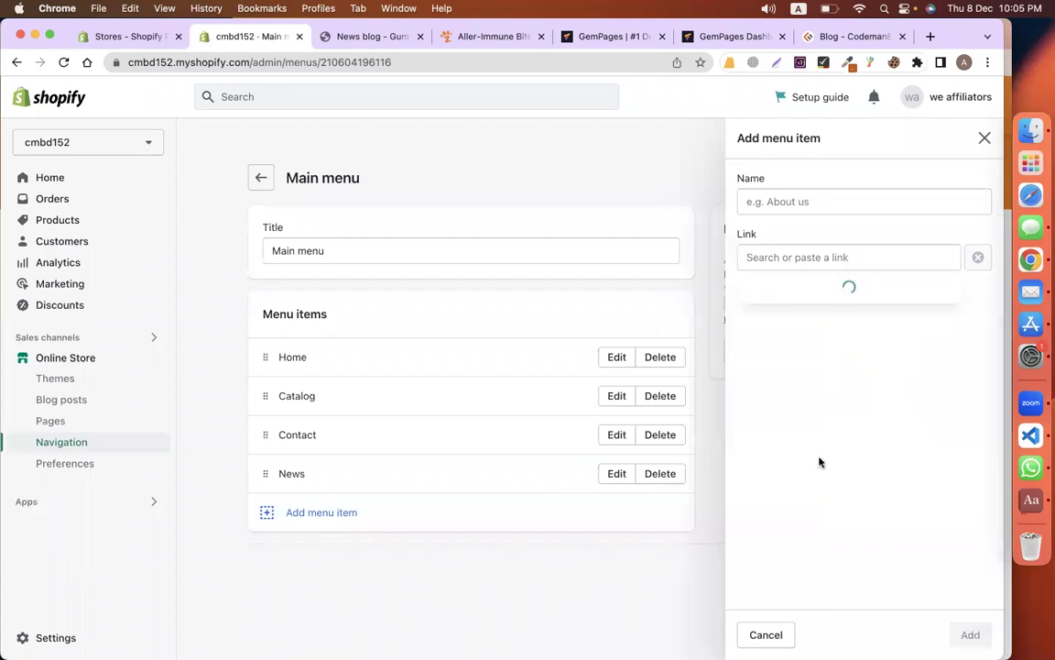
{"action": "left_click", "coordinate": [804, 316]}
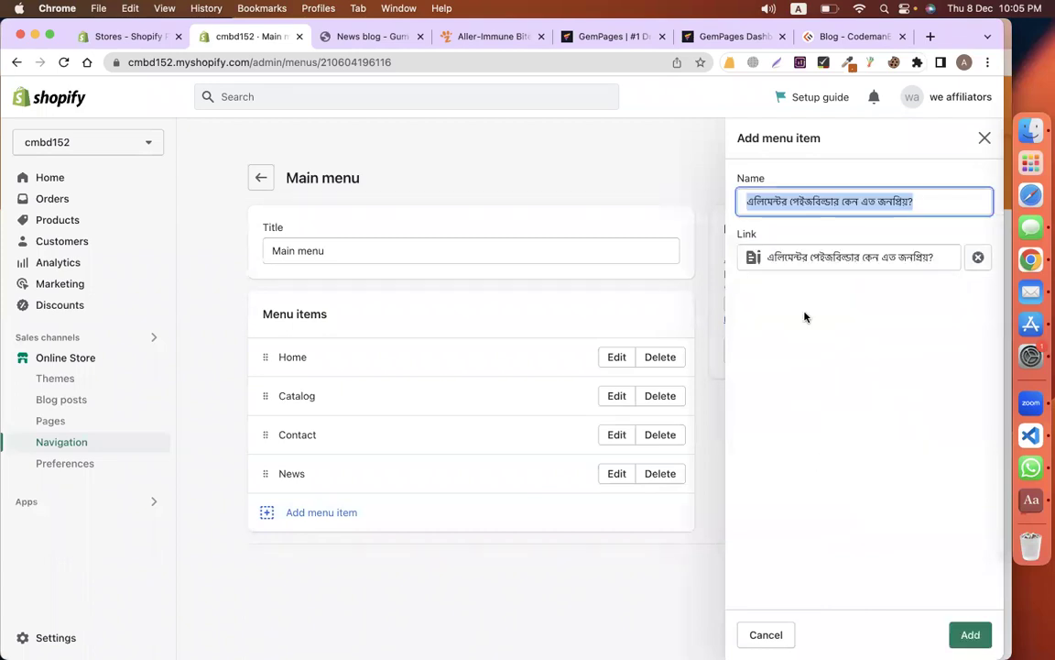
{"action": "left_click", "coordinate": [966, 632]}
Nest the blog post item under News and save the Main menu.
{"action": "left_click_drag", "start_coordinate": [269, 514], "coordinate": [297, 544]}
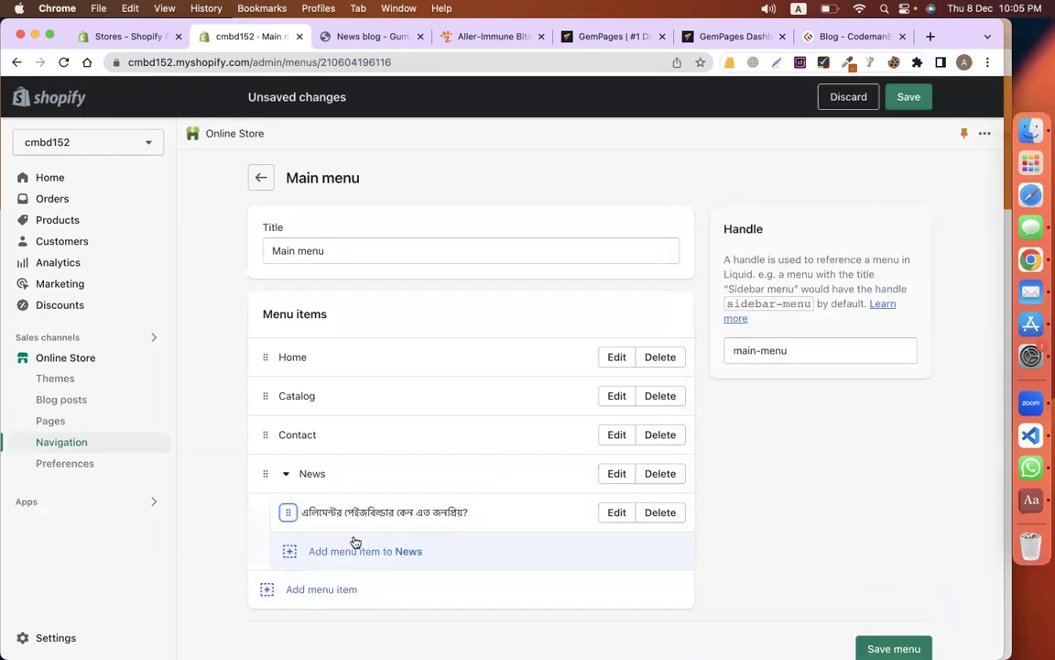
{"action": "key", "text": "super+s"}
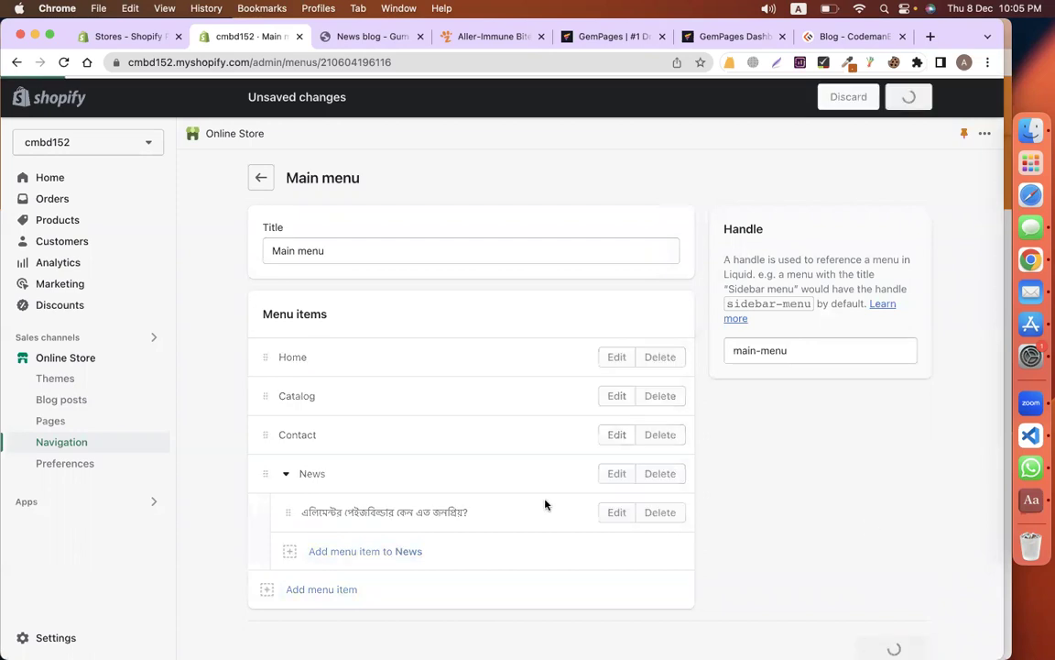
{"action": "left_click", "coordinate": [349, 36]}
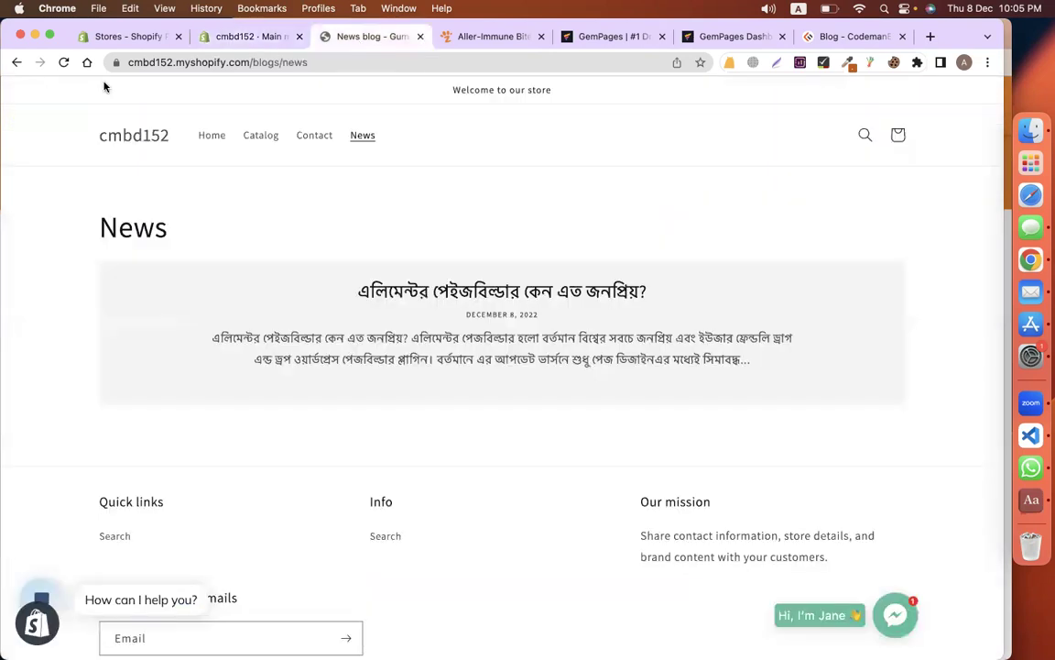
Reload the storefront and open the Bengali article from the News dropdown.
{"action": "left_click", "coordinate": [62, 64]}
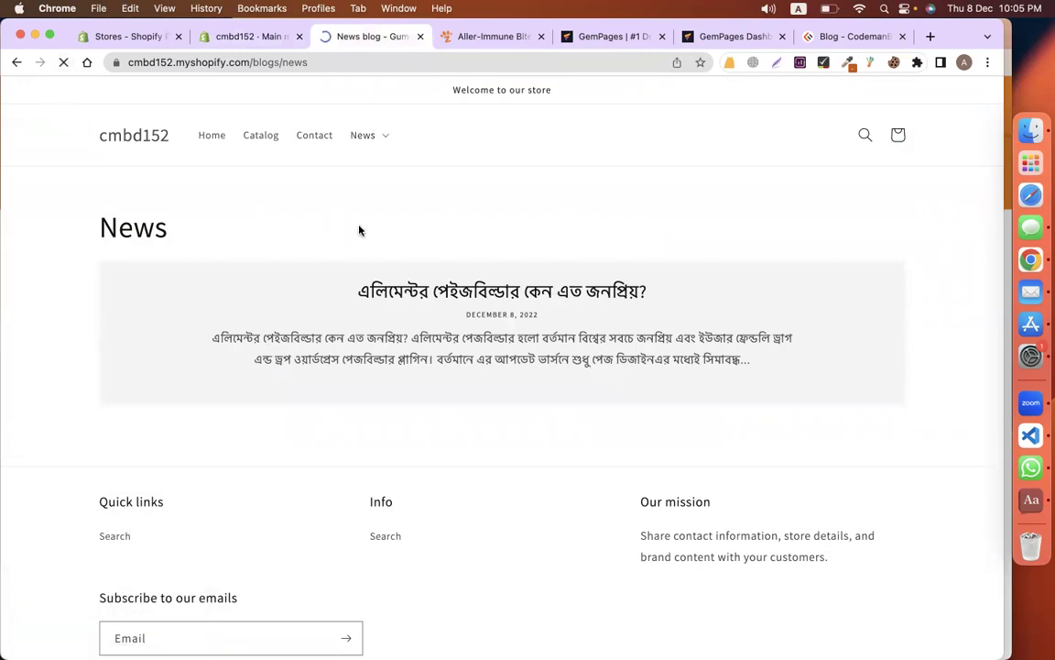
{"action": "left_click", "coordinate": [384, 143]}
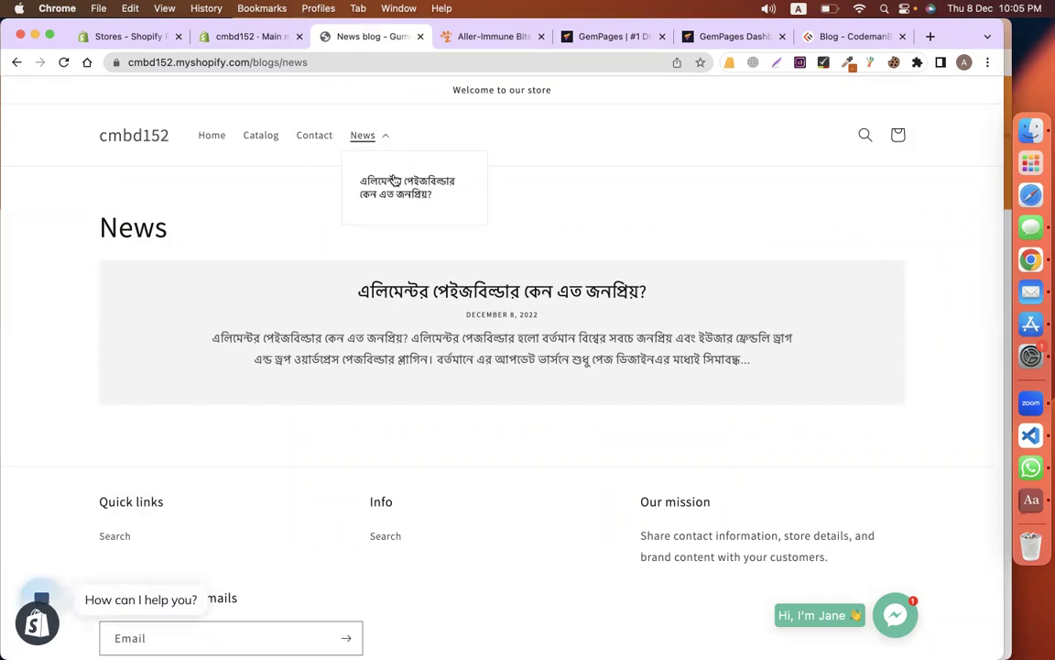
{"action": "left_click", "coordinate": [396, 183]}
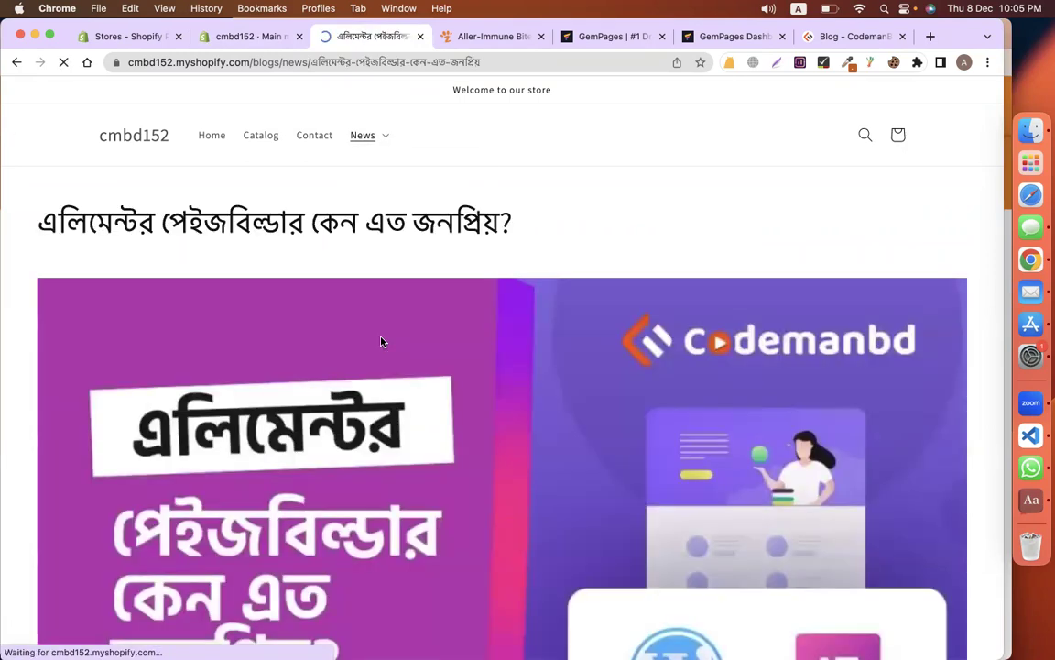
In GemPages, try Move To Group on the blog post, then cancel and close its actions.
{"action": "left_click", "coordinate": [725, 37]}
{"action": "left_click", "coordinate": [966, 299]}
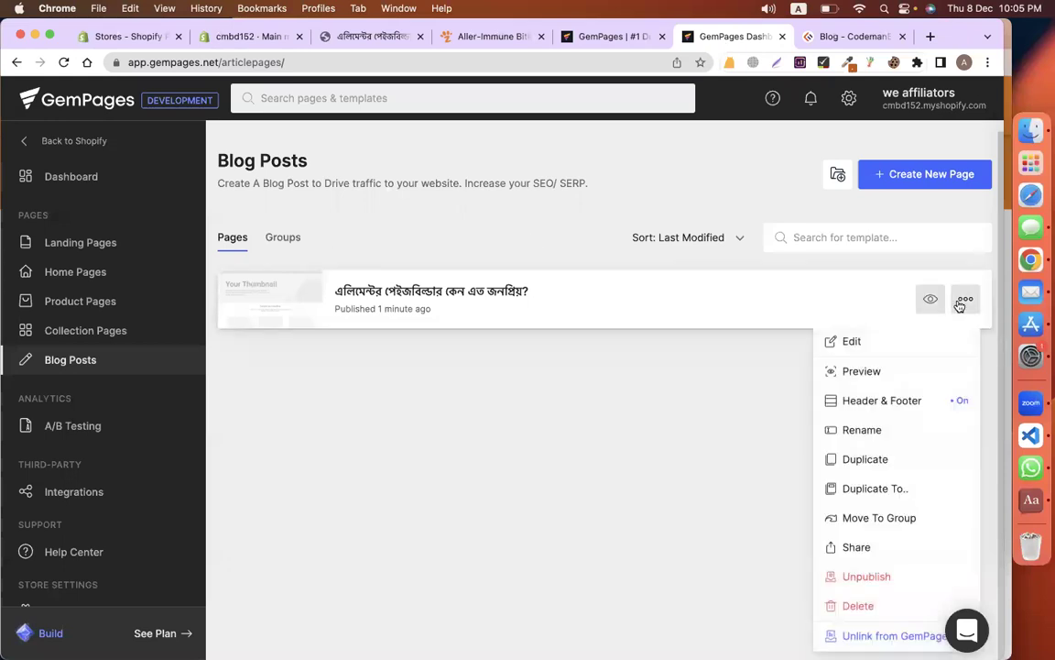
{"action": "left_click", "coordinate": [878, 518]}
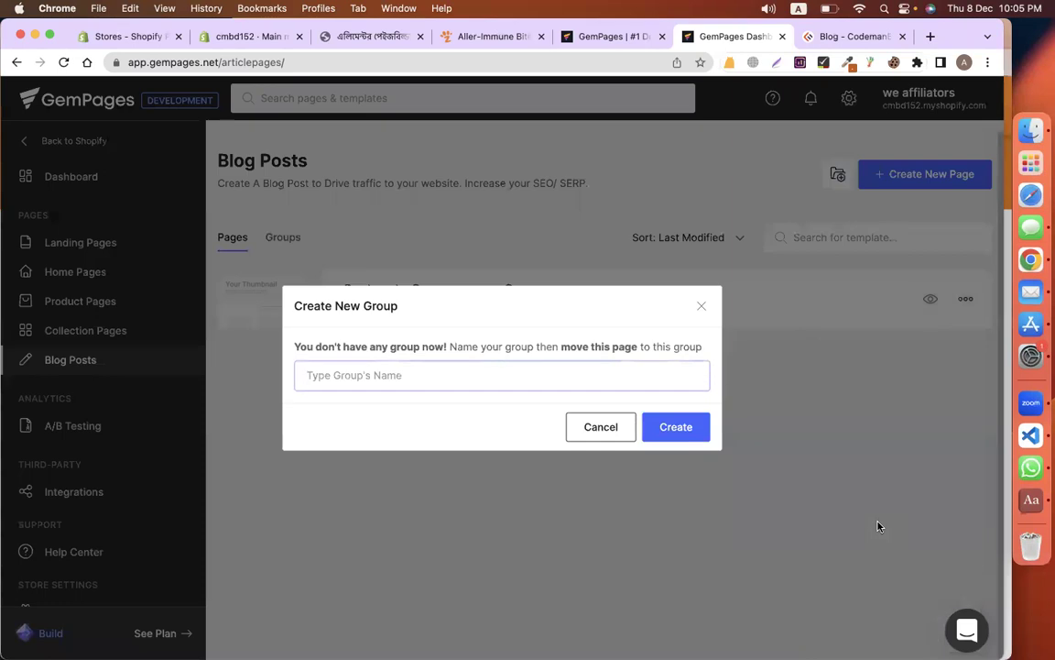
{"action": "left_click", "coordinate": [611, 428]}
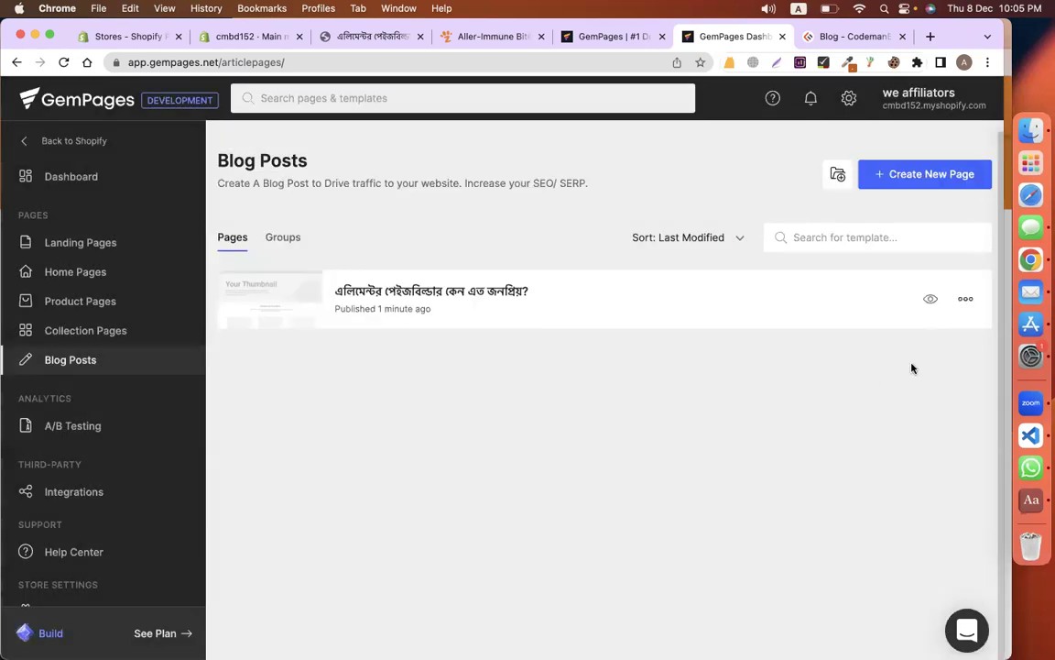
{"action": "left_click", "coordinate": [963, 303]}
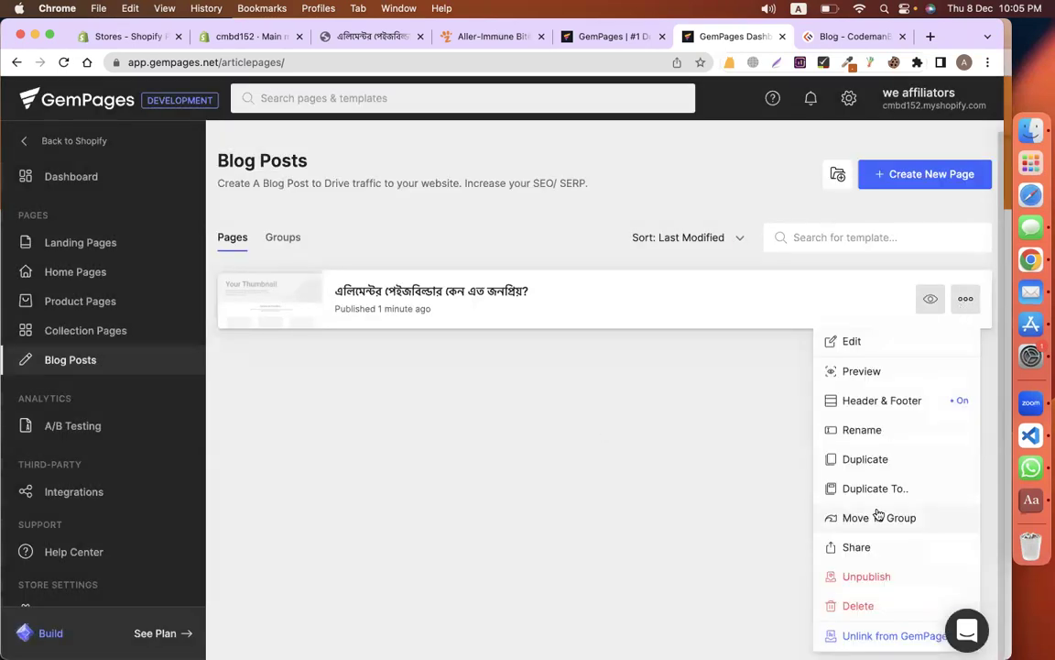
{"action": "left_click", "coordinate": [725, 490]}
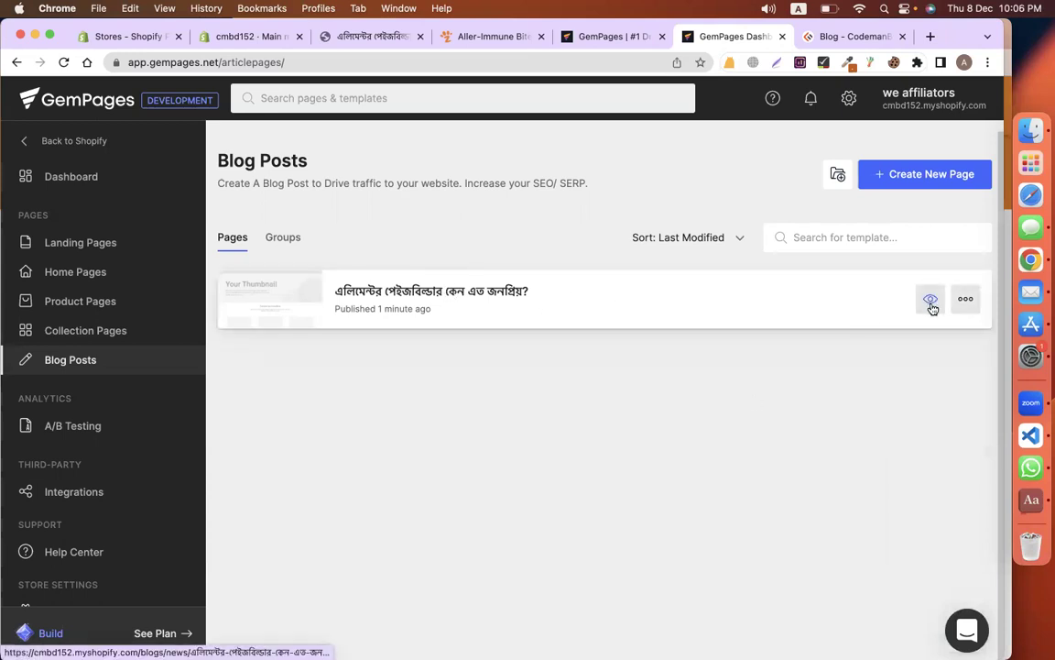
{"action": "left_click", "coordinate": [964, 300]}
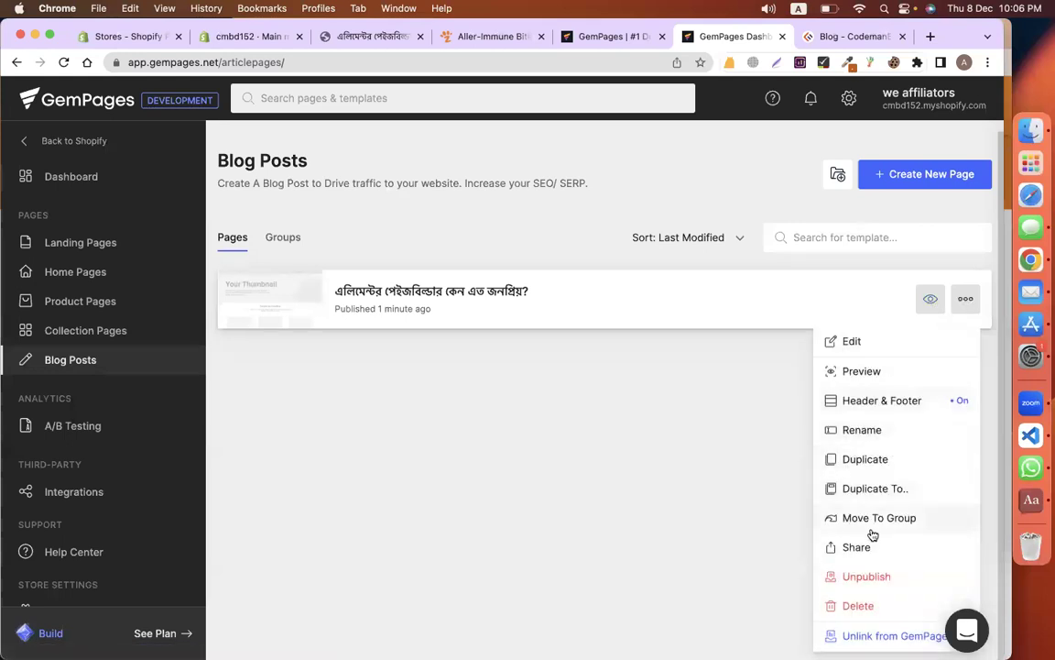
{"action": "left_click", "coordinate": [795, 491]}
View the live blog post, close it, and cancel moving the post into a group again.
{"action": "left_click", "coordinate": [930, 299]}
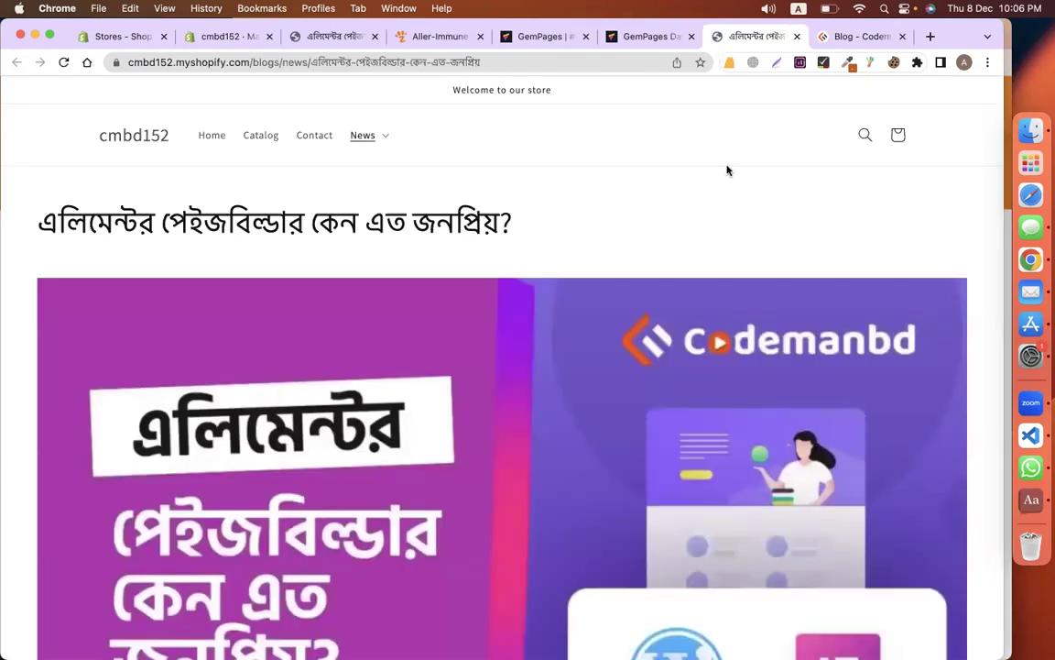
{"action": "left_click", "coordinate": [797, 37]}
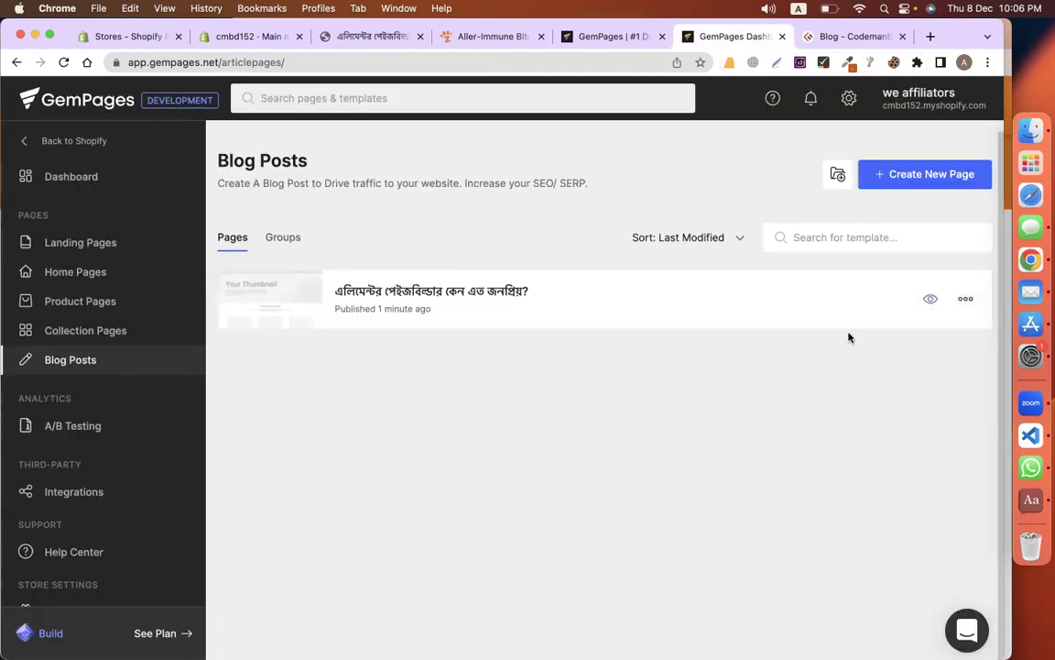
{"action": "left_click", "coordinate": [965, 298]}
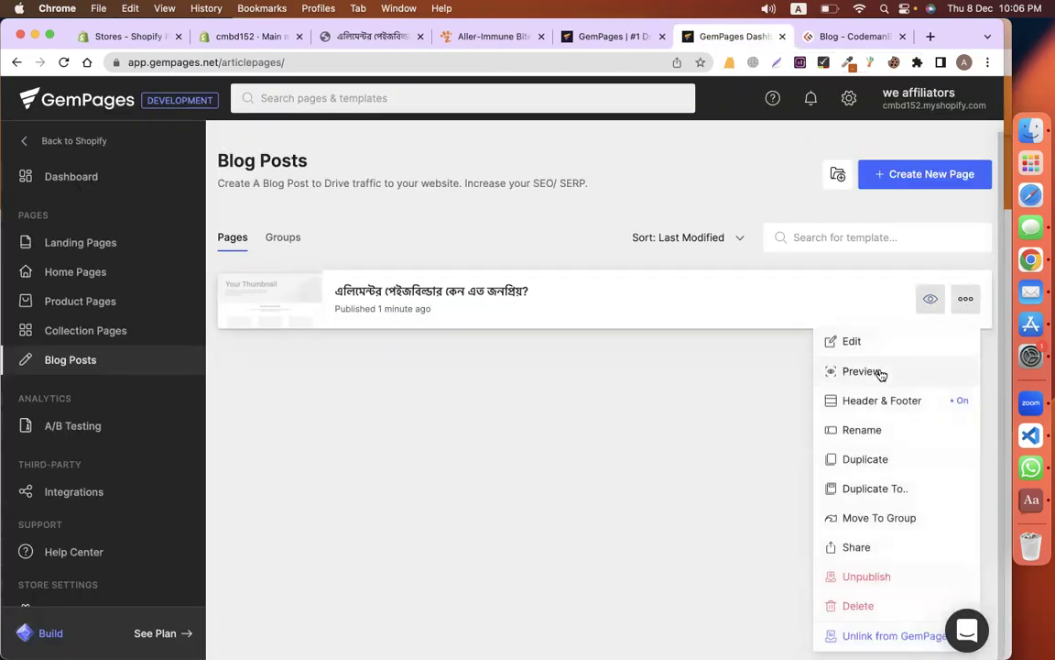
{"action": "left_click", "coordinate": [882, 527]}
{"action": "left_click", "coordinate": [586, 436]}
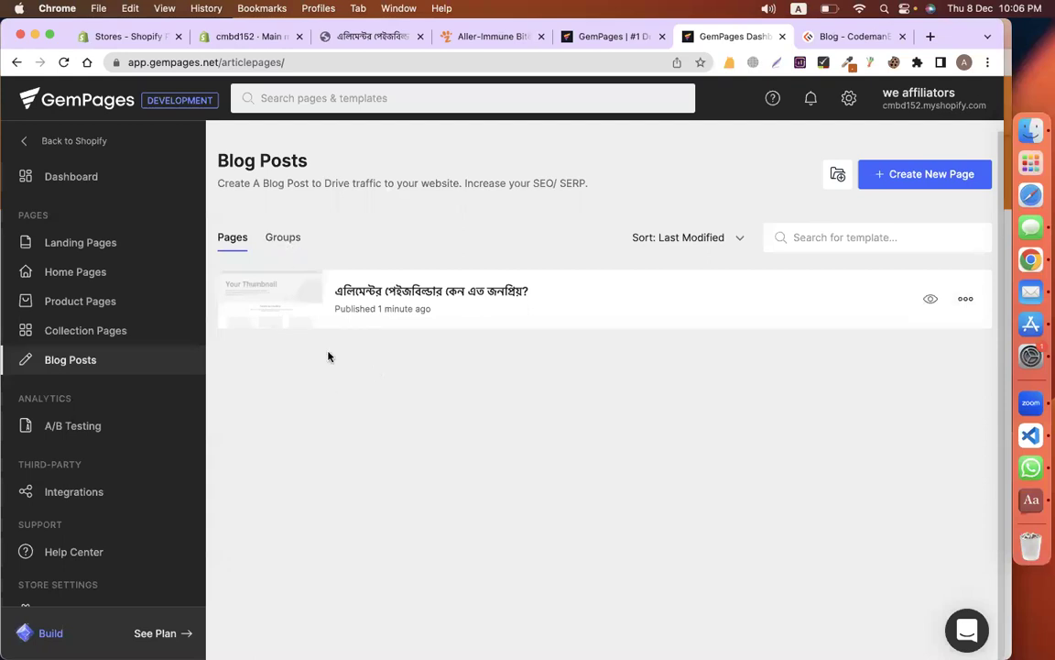
Create a blog-post group named 'global' under Groups.
{"action": "left_click", "coordinate": [285, 249]}
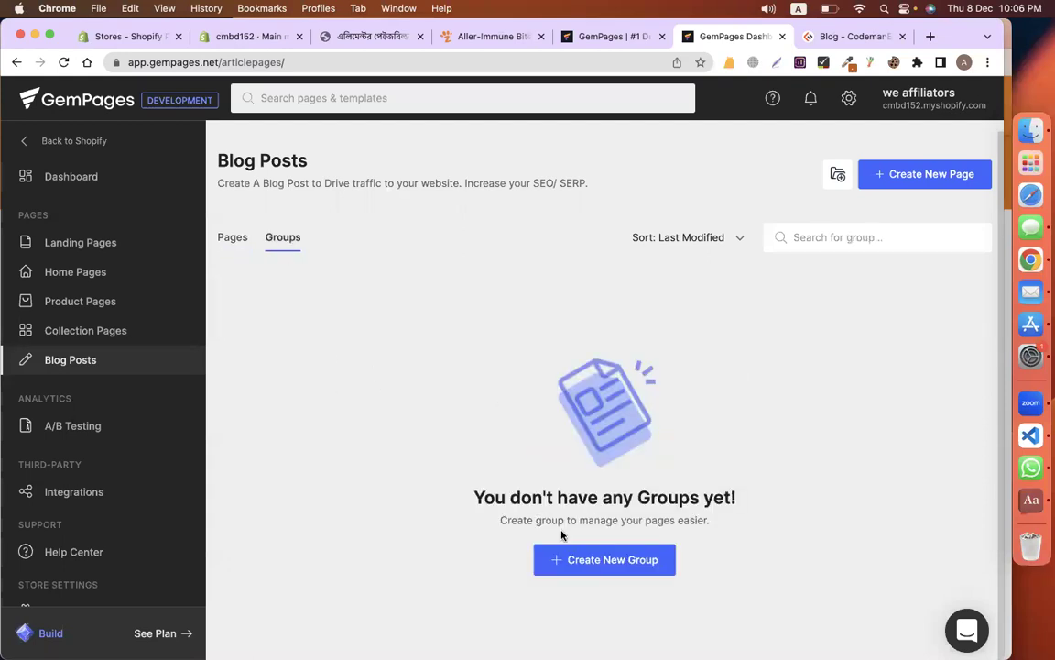
{"action": "left_click", "coordinate": [584, 563]}
{"action": "left_click", "coordinate": [464, 381]}
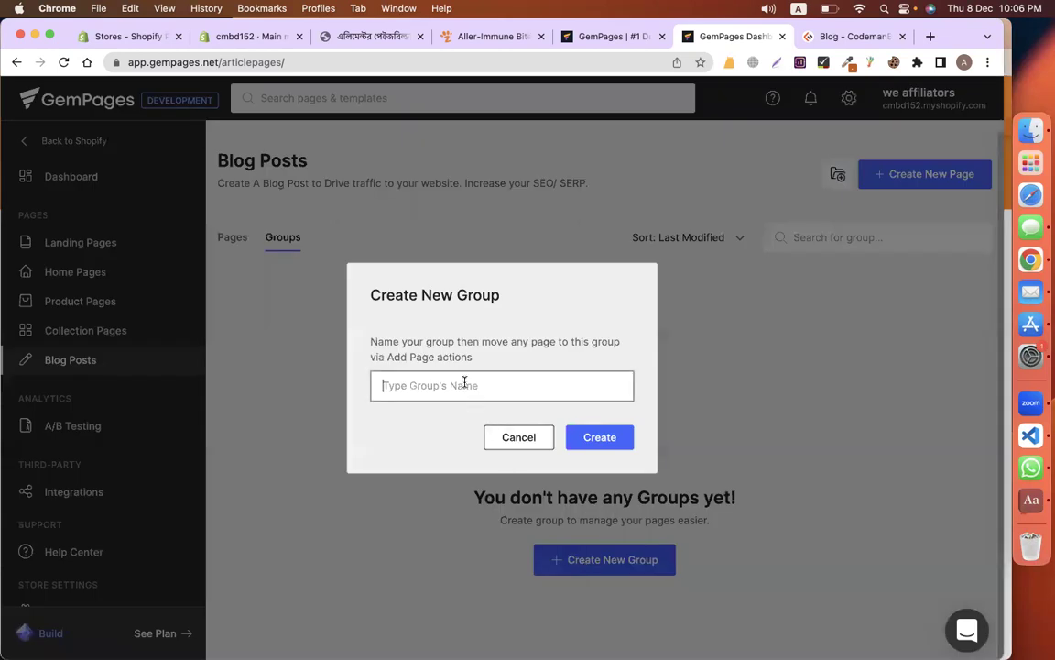
{"action": "type", "text": "global"}
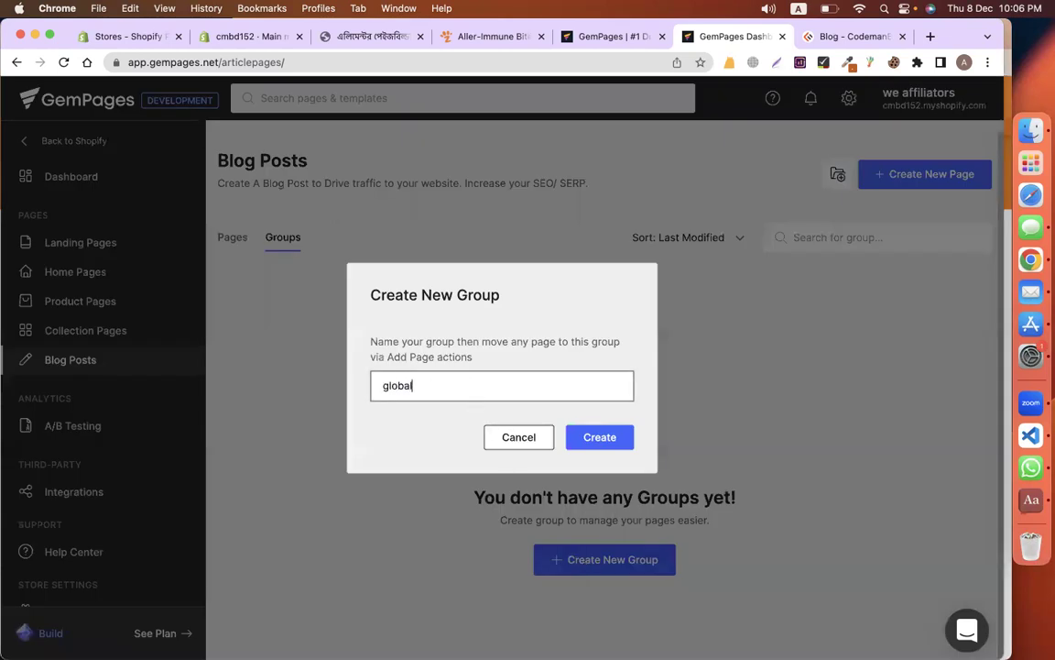
{"action": "left_click", "coordinate": [603, 435]}
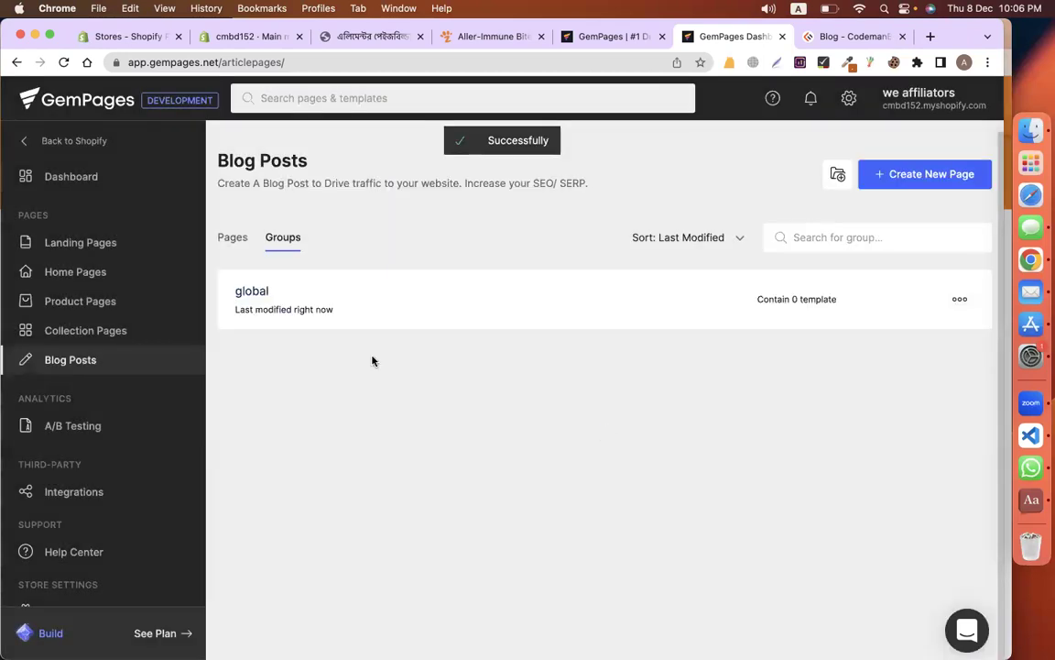
Open the empty global group, then return to the Blog Posts pages list.
{"action": "left_click", "coordinate": [958, 303]}
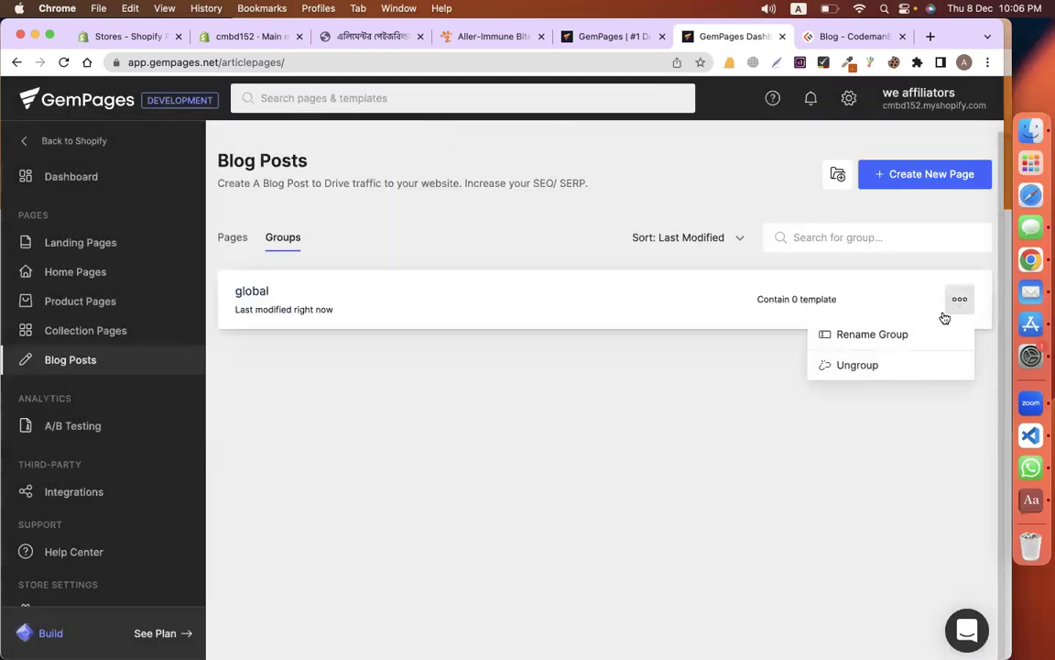
{"action": "left_click", "coordinate": [275, 291]}
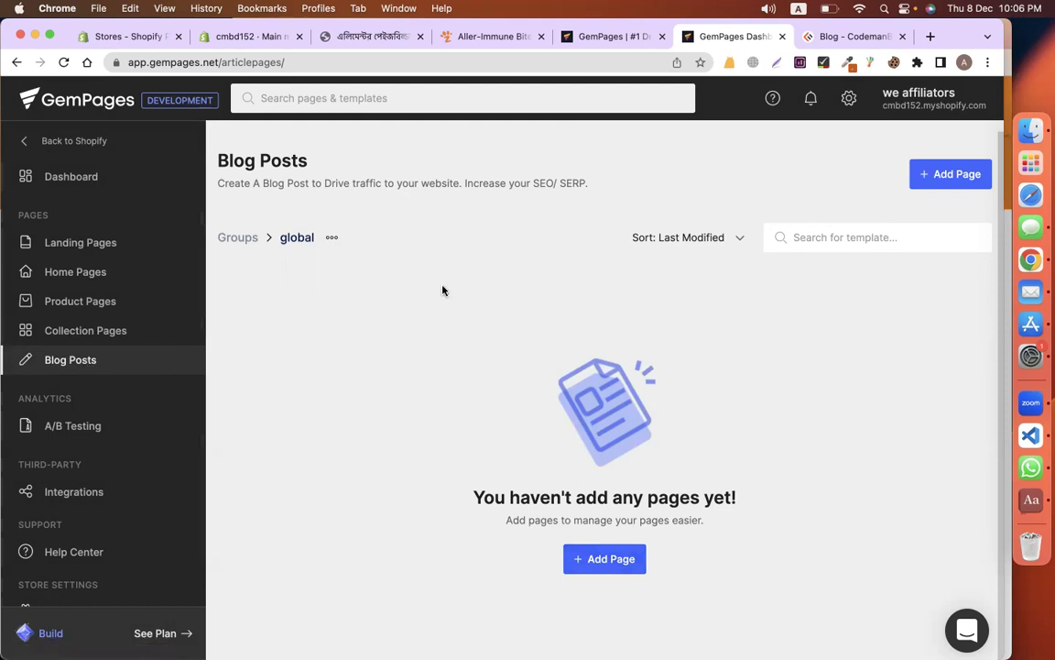
{"action": "left_click", "coordinate": [612, 37]}
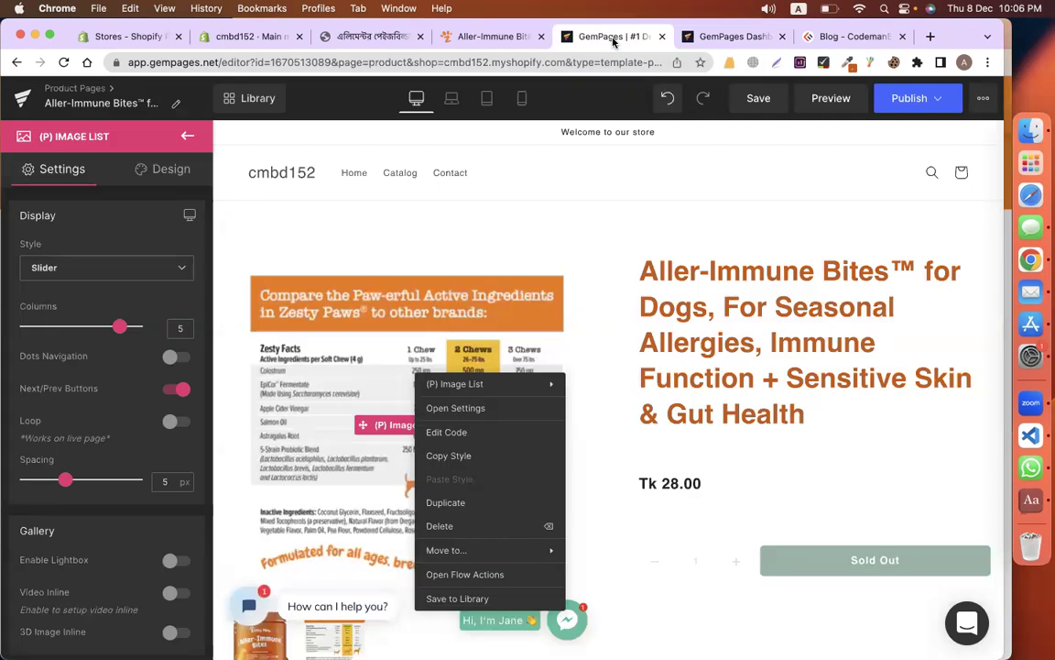
{"action": "left_click", "coordinate": [746, 36]}
{"action": "left_click", "coordinate": [86, 371]}
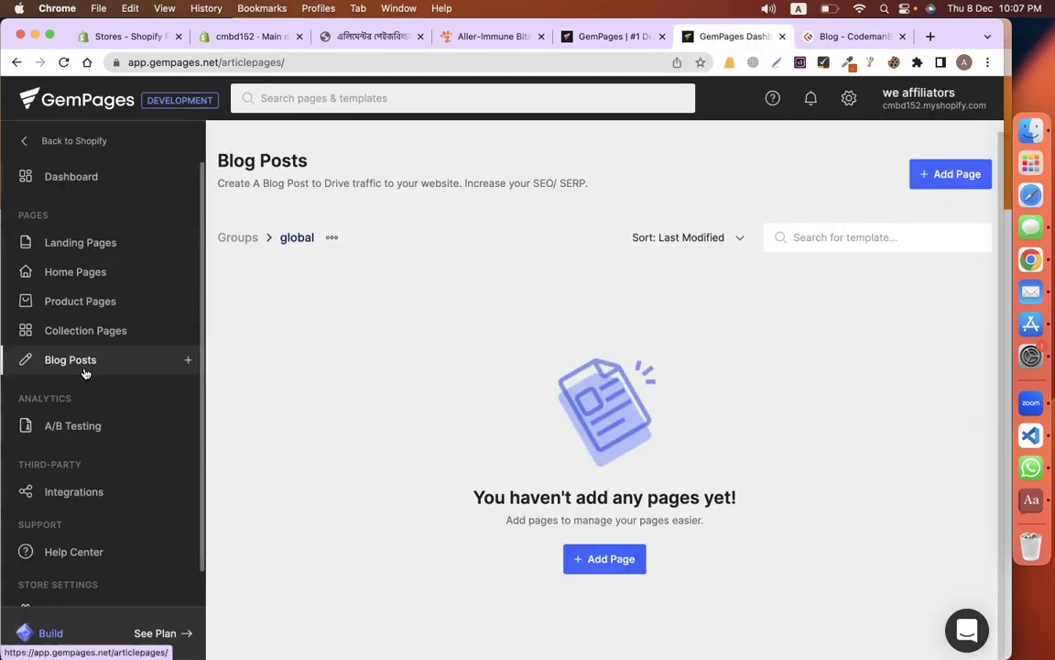
{"action": "left_click", "coordinate": [237, 237]}
{"action": "left_click", "coordinate": [232, 240]}
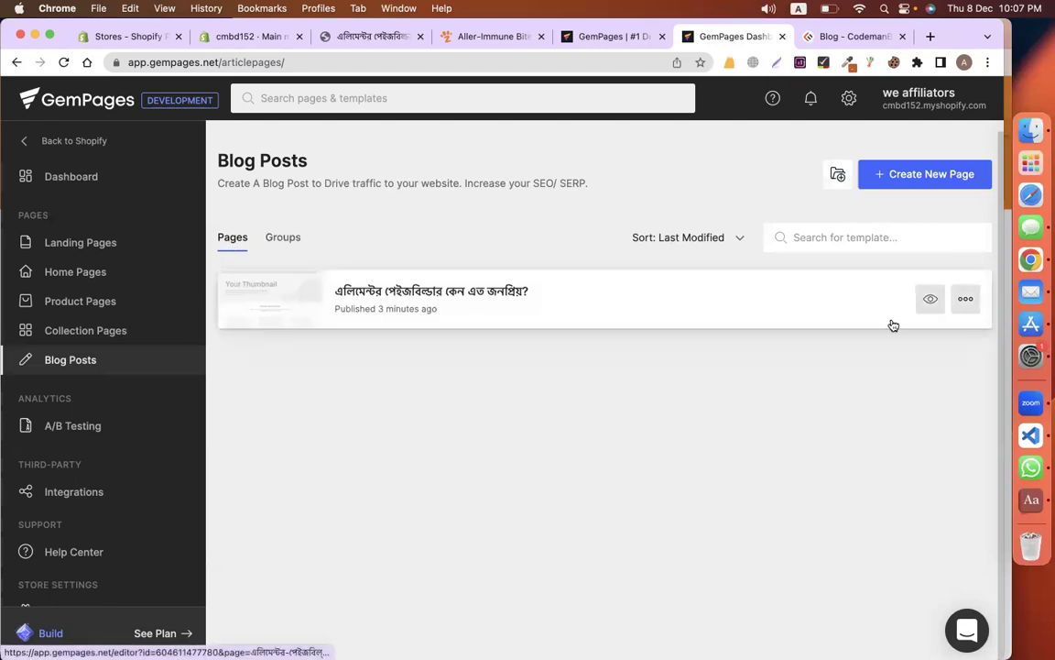
{"action": "left_click", "coordinate": [371, 37]}
{"action": "scroll", "coordinate": [379, 346], "scroll_direction": "down", "scroll_amount": 10}
{"action": "scroll", "coordinate": [379, 346], "scroll_direction": "up", "scroll_amount": 3}
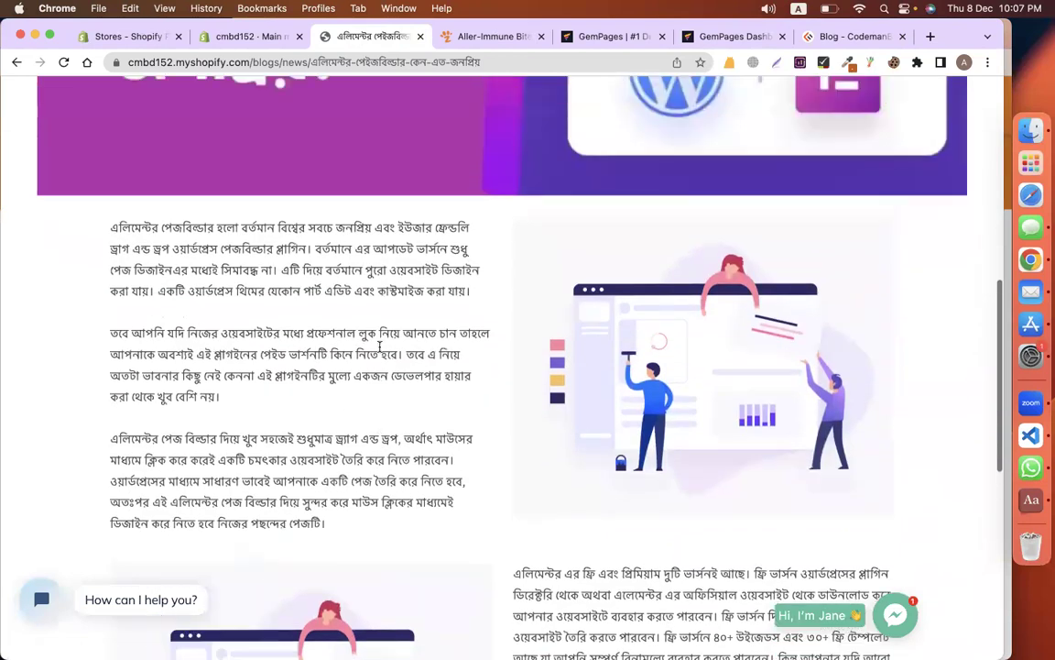
{"action": "left_click_drag", "start_coordinate": [108, 225], "coordinate": [364, 523]}
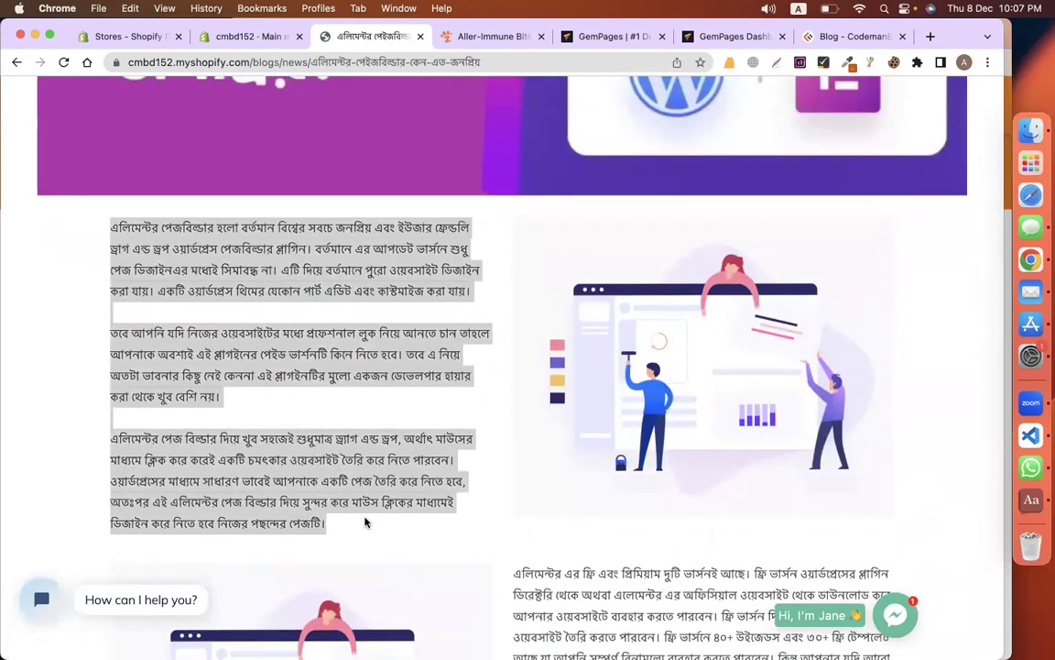
{"action": "left_click", "coordinate": [235, 367]}
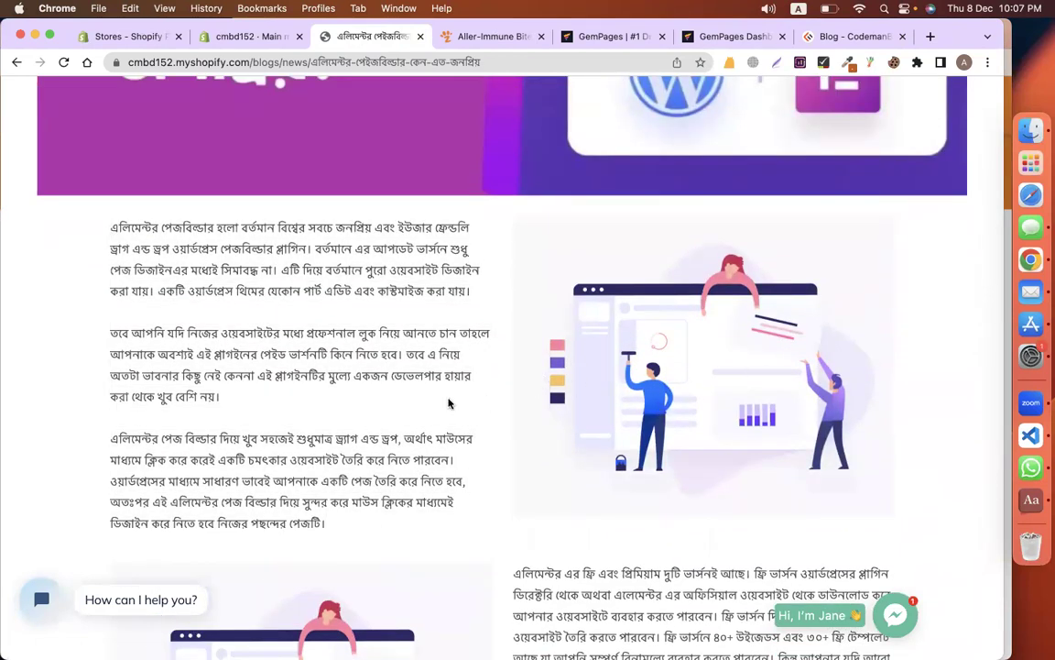
{"action": "scroll", "coordinate": [449, 403], "scroll_direction": "down", "scroll_amount": 1}
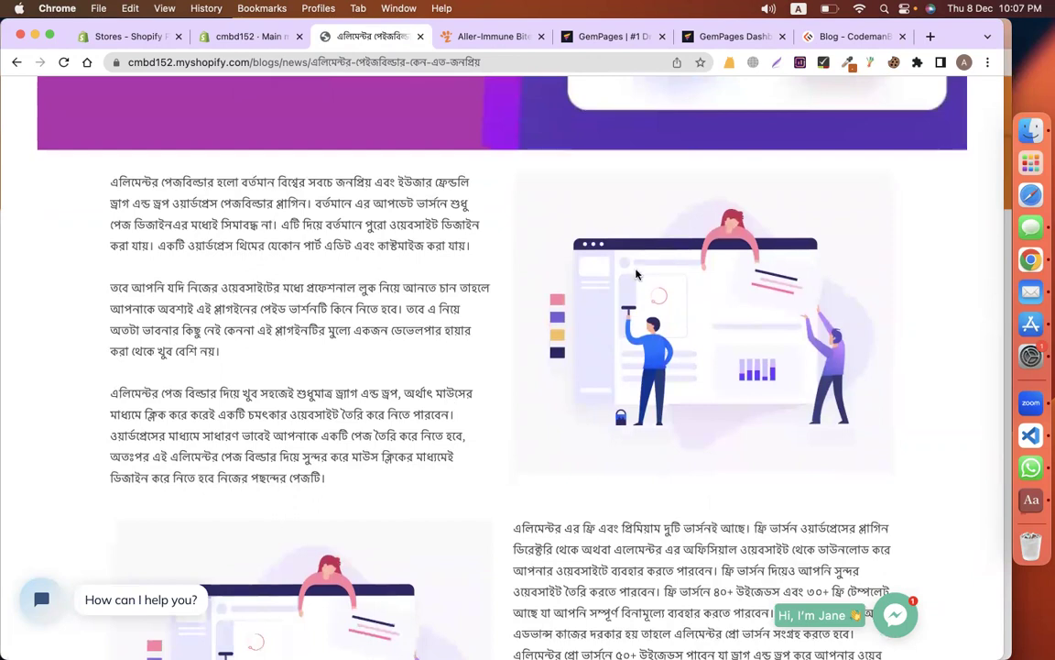
{"action": "scroll", "coordinate": [430, 421], "scroll_direction": "down", "scroll_amount": 5}
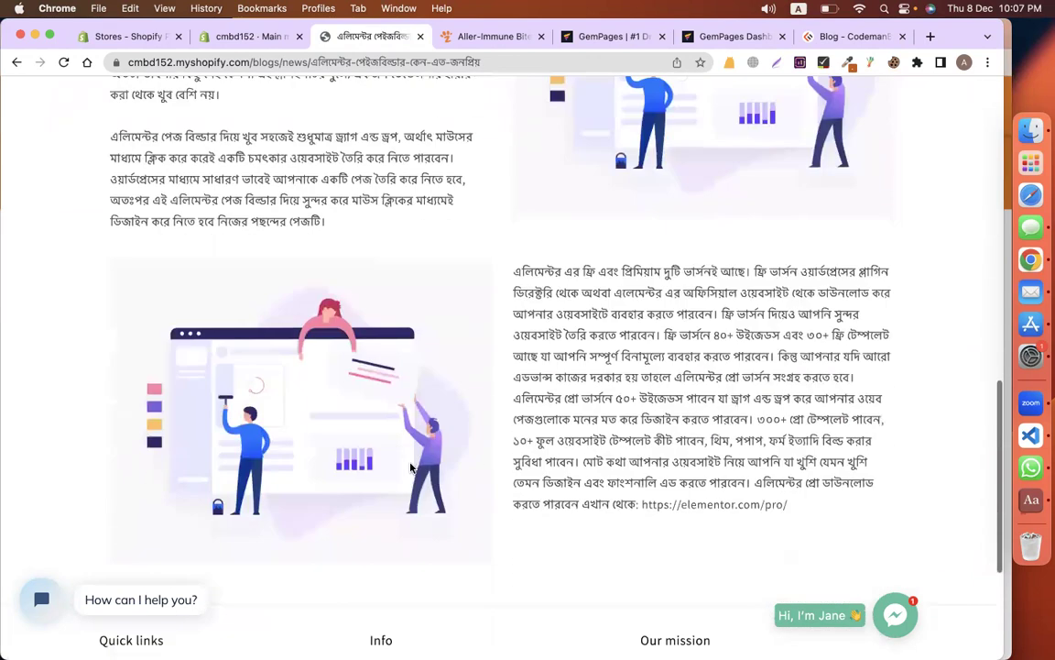
{"action": "scroll", "coordinate": [411, 467], "scroll_direction": "up", "scroll_amount": 1}
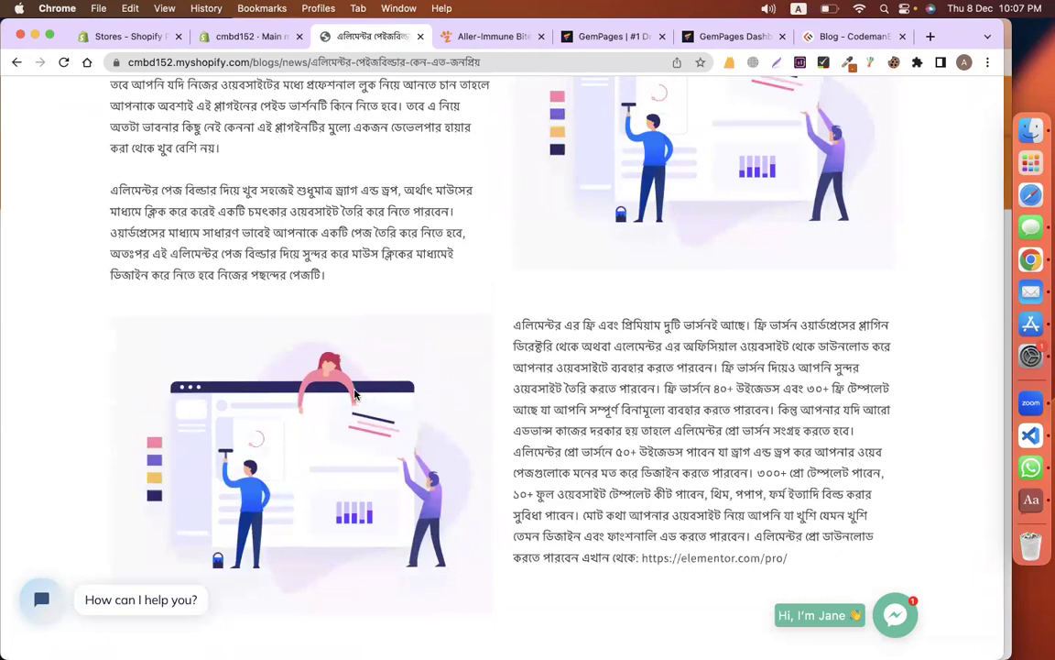
{"action": "left_click", "coordinate": [728, 37]}
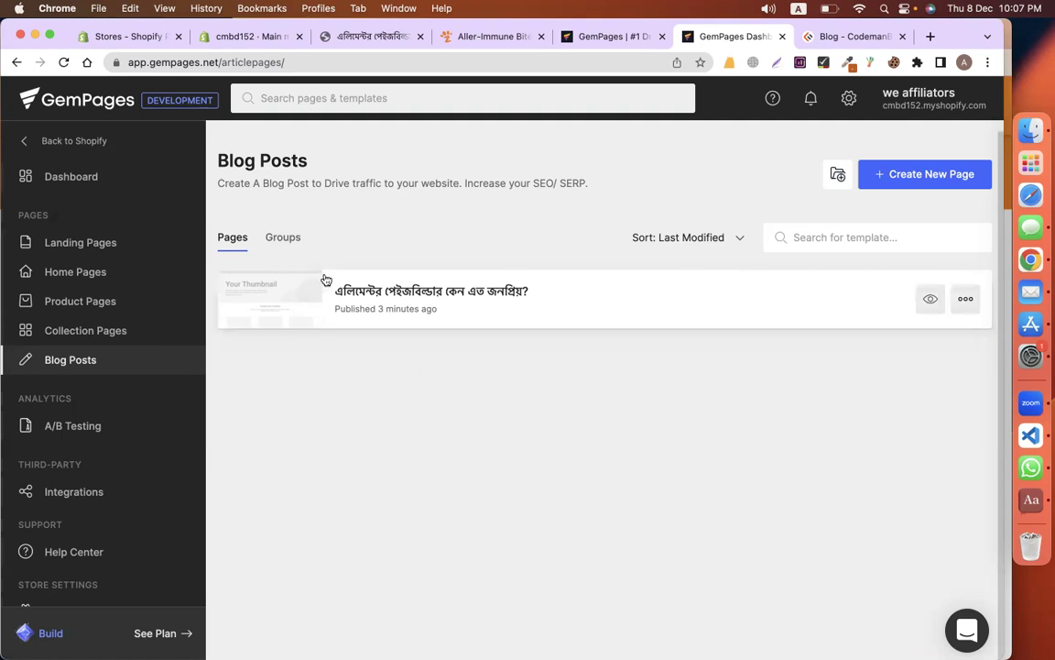
Open the Bengali blog post in the GemPages editor via its Edit action.
{"action": "left_click", "coordinate": [286, 239]}
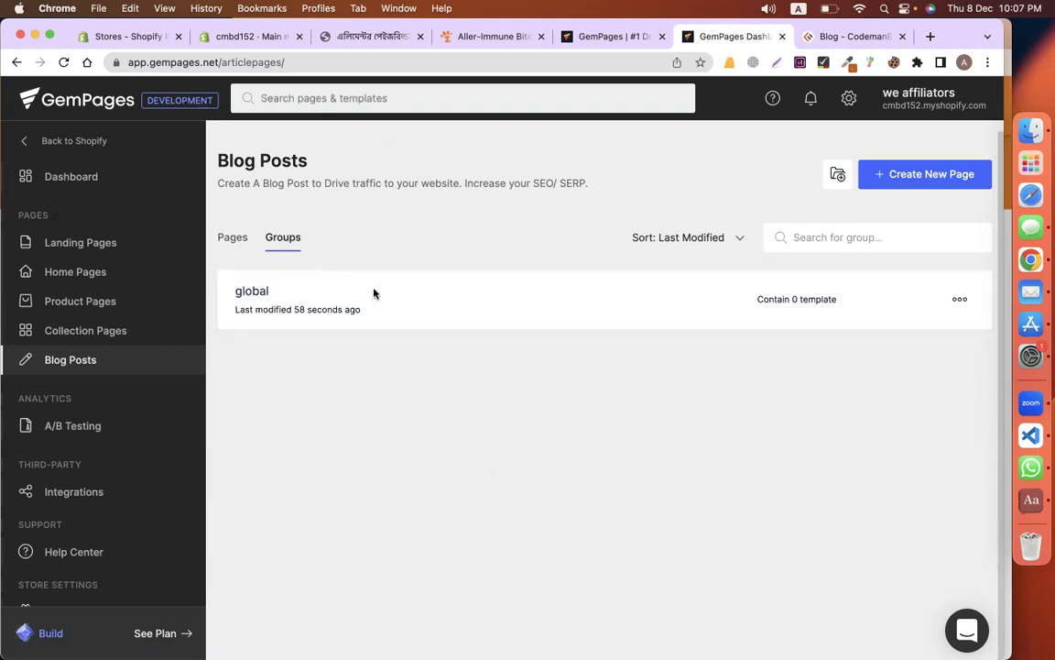
{"action": "left_click", "coordinate": [232, 238]}
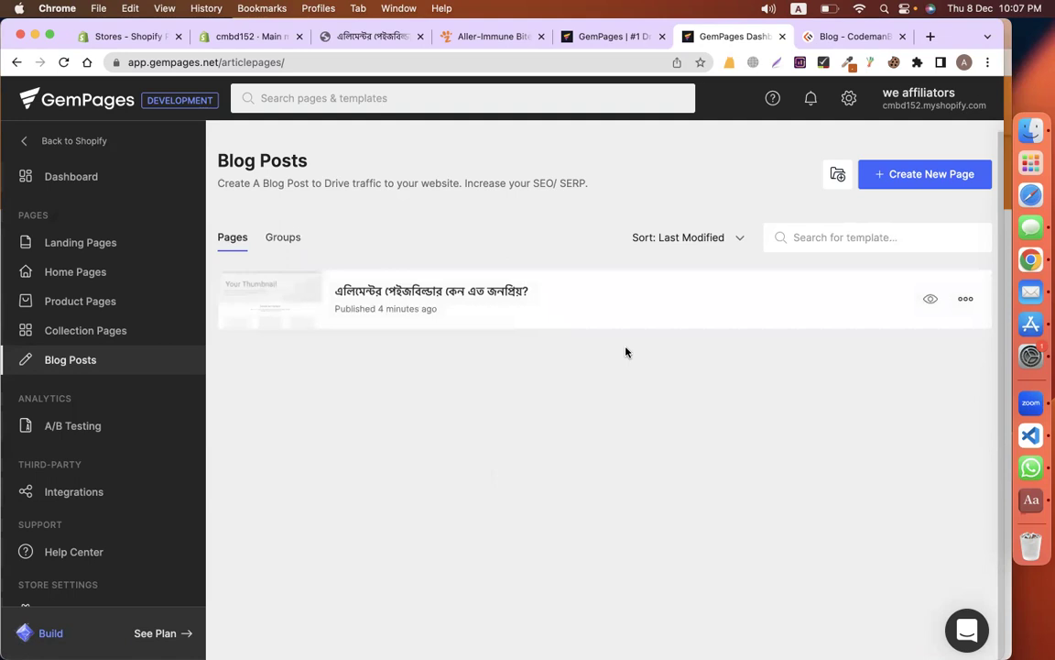
{"action": "left_click", "coordinate": [965, 299]}
{"action": "left_click", "coordinate": [872, 348]}
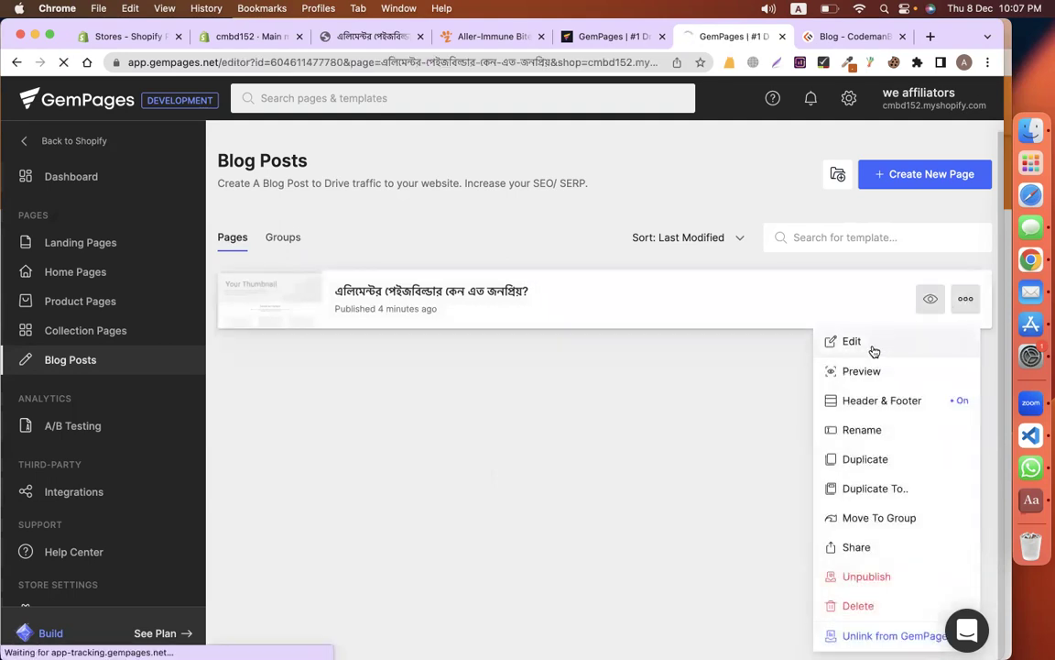
{"action": "left_click", "coordinate": [612, 38]}
{"action": "left_click", "coordinate": [717, 38]}
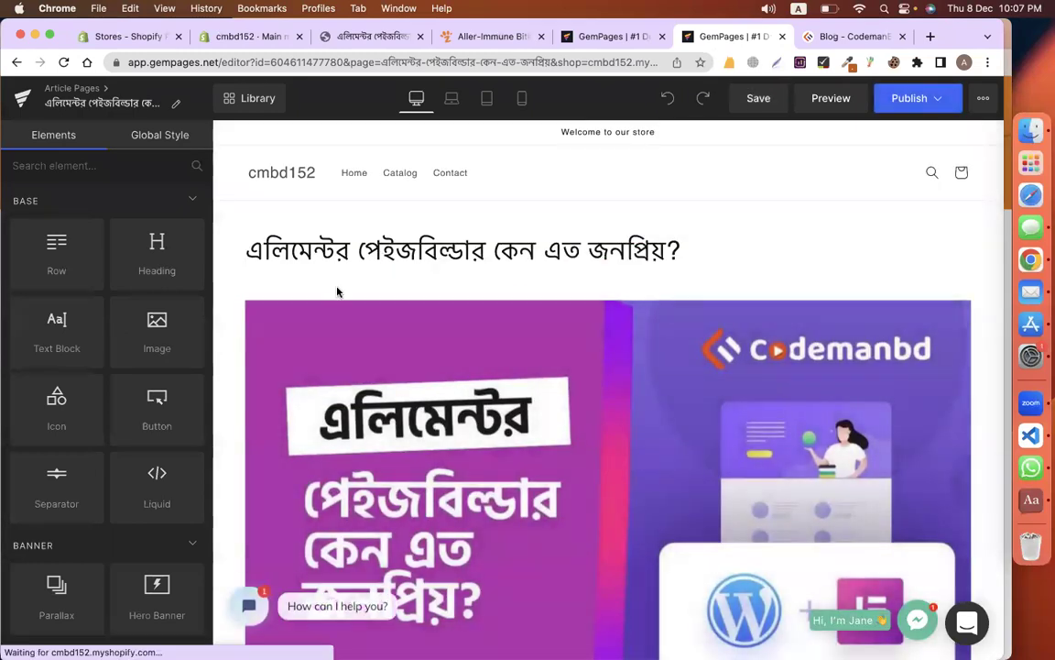
Add a 2:1 two-column row above the title and move the heading into its left column.
{"action": "left_click_drag", "start_coordinate": [57, 244], "coordinate": [355, 238]}
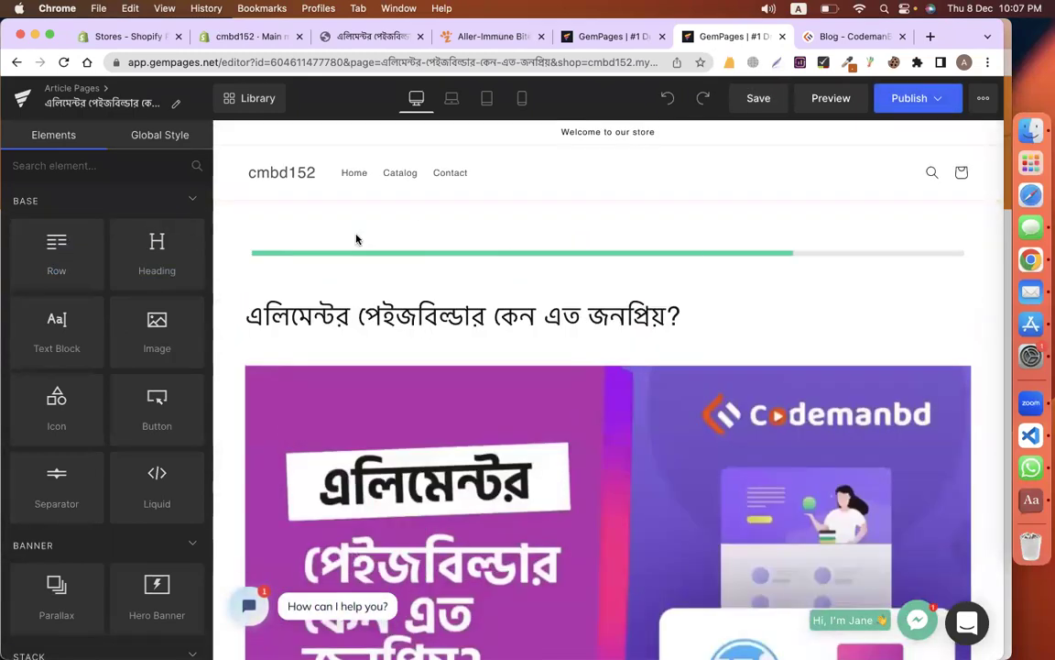
{"action": "left_click", "coordinate": [119, 284]}
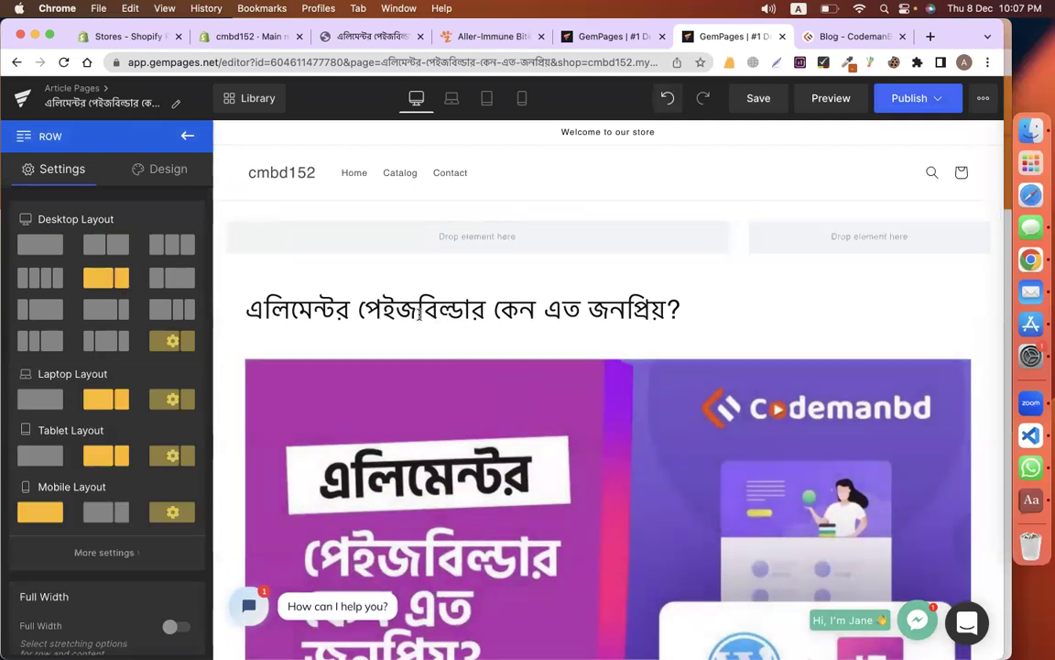
{"action": "left_click_drag", "start_coordinate": [605, 314], "coordinate": [525, 240]}
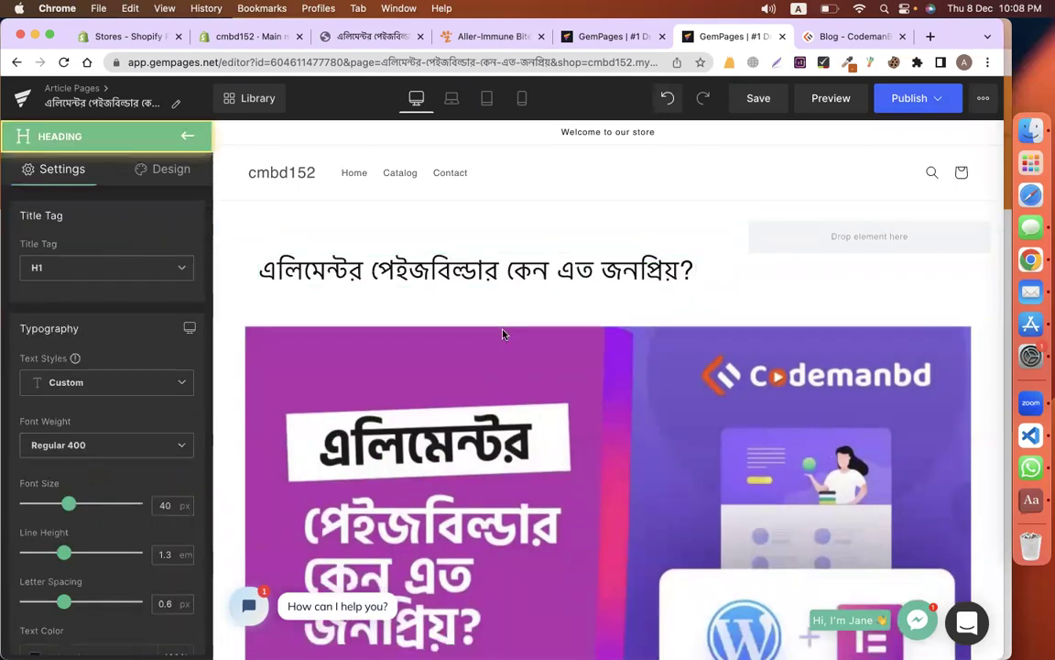
{"action": "left_click", "coordinate": [479, 388]}
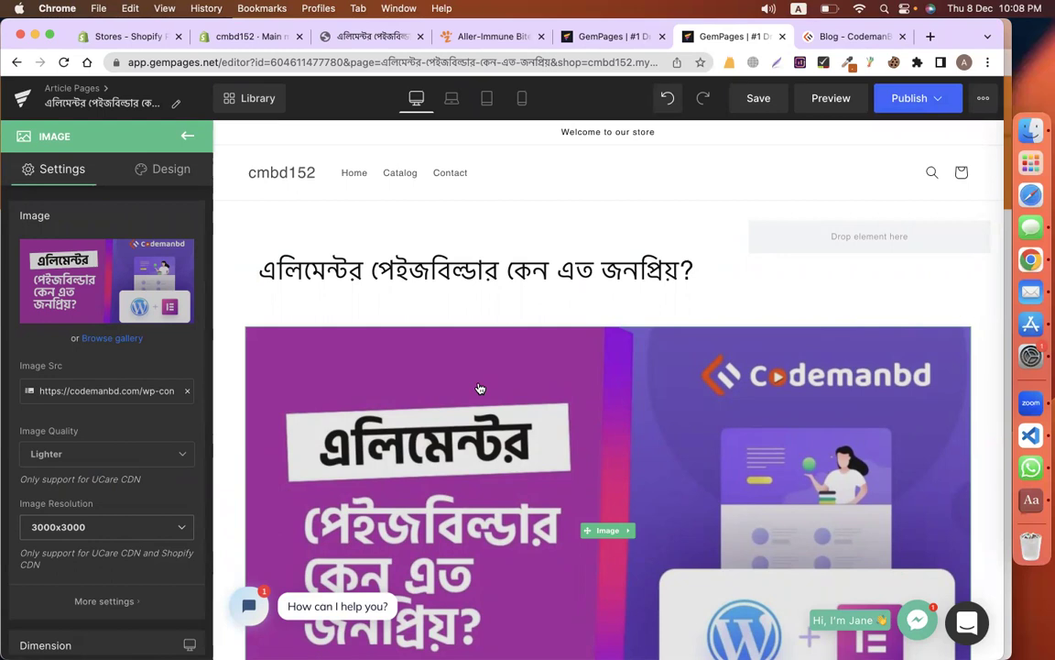
Move the banner image into the top row's left column beneath the title.
{"action": "left_click_drag", "start_coordinate": [485, 359], "coordinate": [494, 297]}
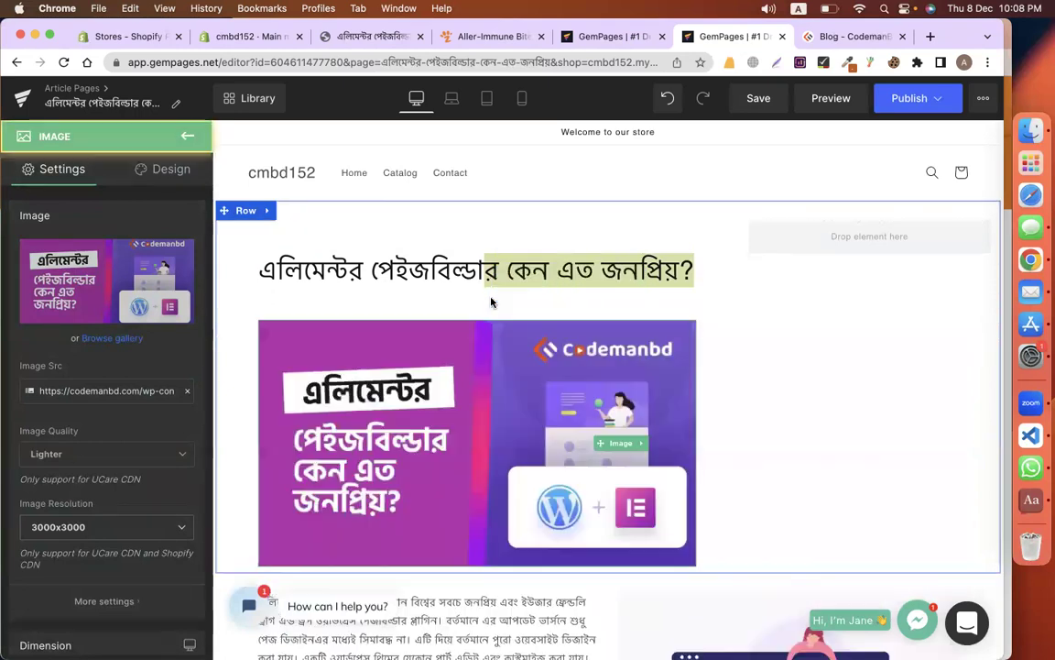
{"action": "scroll", "coordinate": [513, 440], "scroll_direction": "down", "scroll_amount": 5}
{"action": "left_click", "coordinate": [404, 429]}
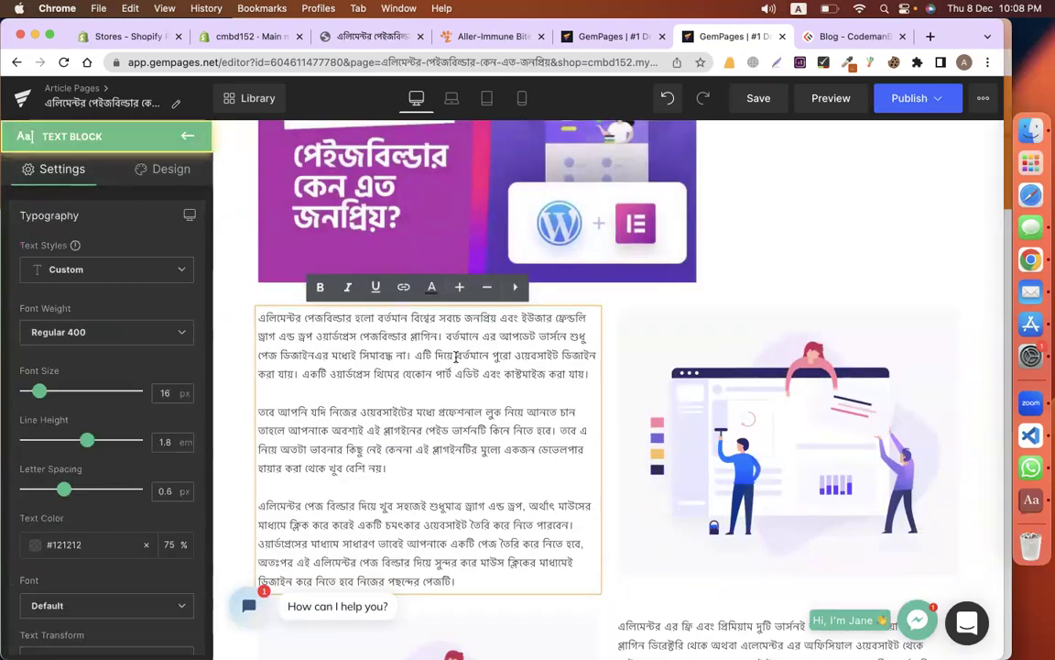
{"action": "scroll", "coordinate": [404, 429], "scroll_direction": "up", "scroll_amount": 2}
Move the article content row into the left column under the banner.
{"action": "left_click", "coordinate": [568, 385]}
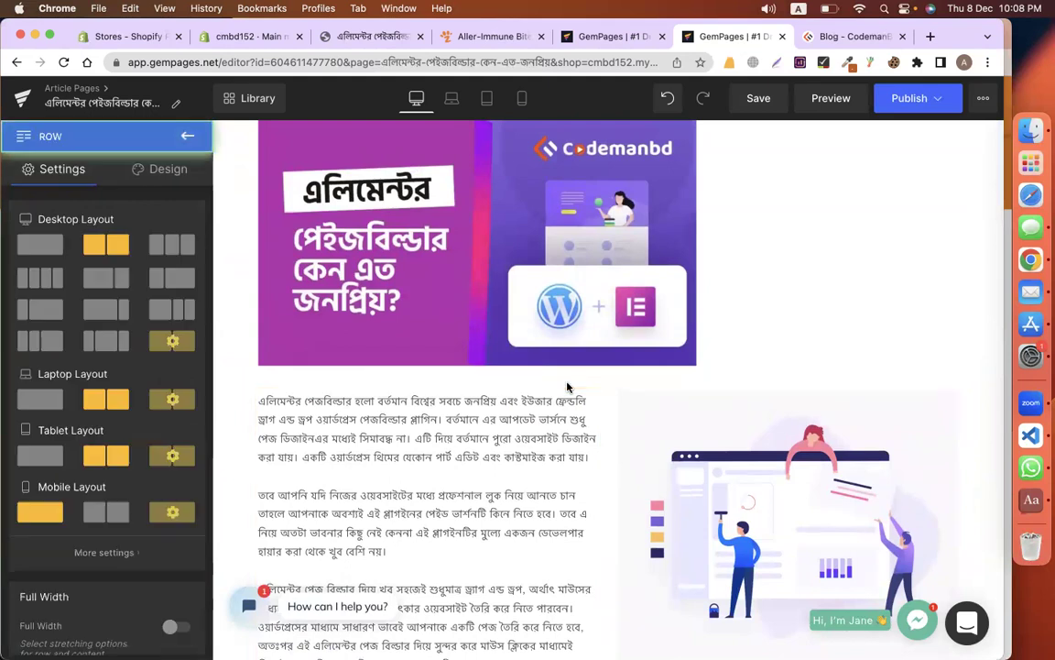
{"action": "left_click_drag", "start_coordinate": [238, 381], "coordinate": [319, 367]}
{"action": "scroll", "coordinate": [266, 399], "scroll_direction": "down", "scroll_amount": 5}
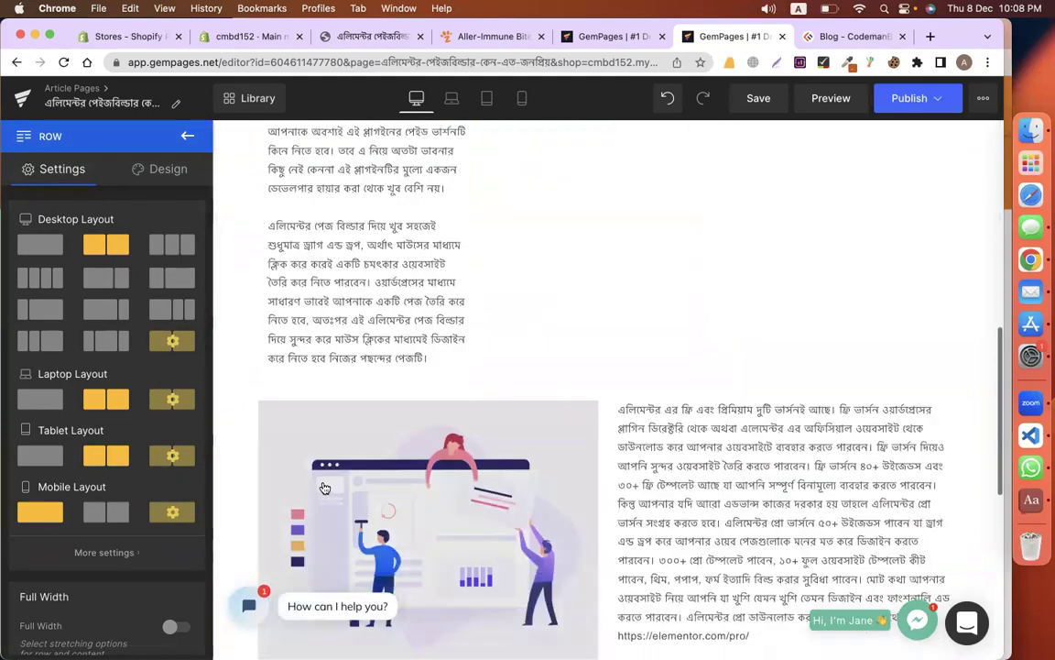
{"action": "left_click_drag", "start_coordinate": [267, 399], "coordinate": [261, 373]}
{"action": "scroll", "coordinate": [398, 478], "scroll_direction": "down", "scroll_amount": 5}
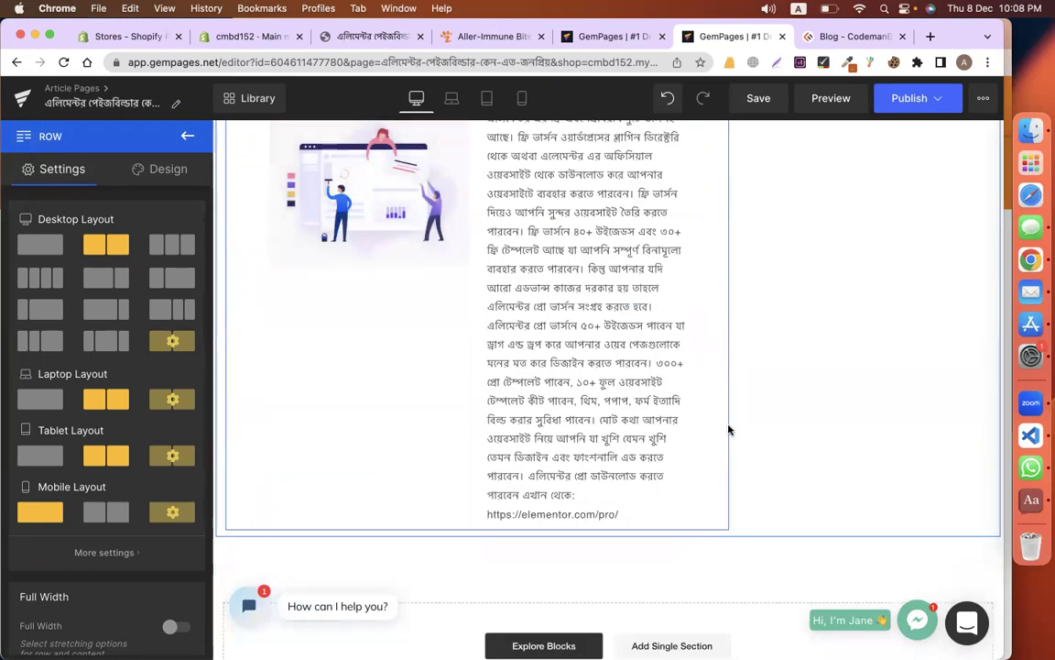
{"action": "scroll", "coordinate": [742, 394], "scroll_direction": "down", "scroll_amount": 3}
{"action": "scroll", "coordinate": [756, 364], "scroll_direction": "up", "scroll_amount": 15}
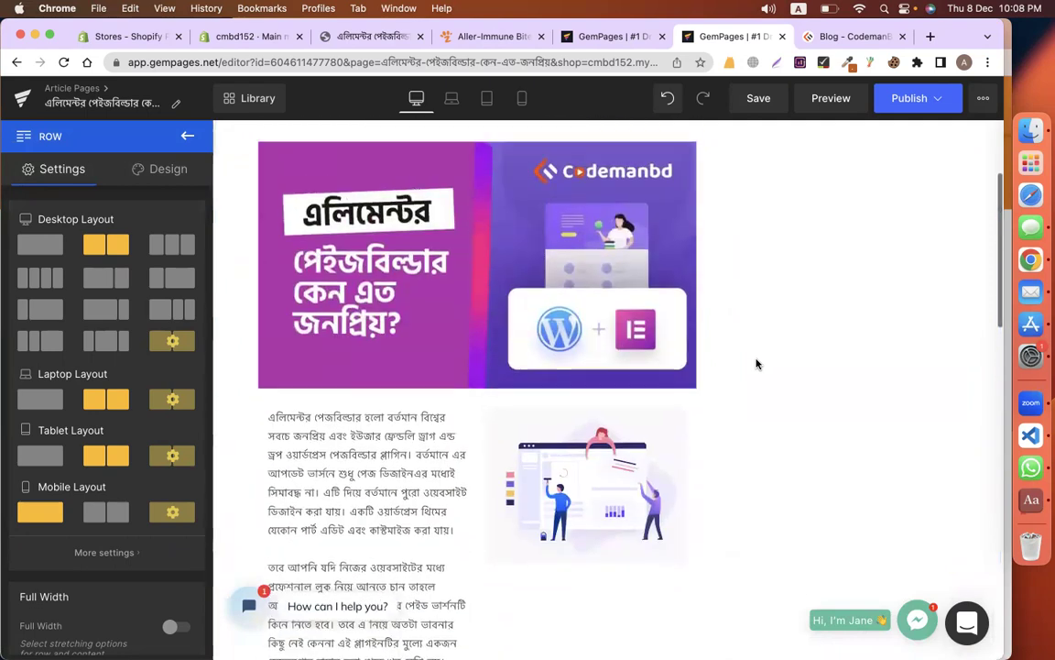
{"action": "left_click", "coordinate": [739, 343]}
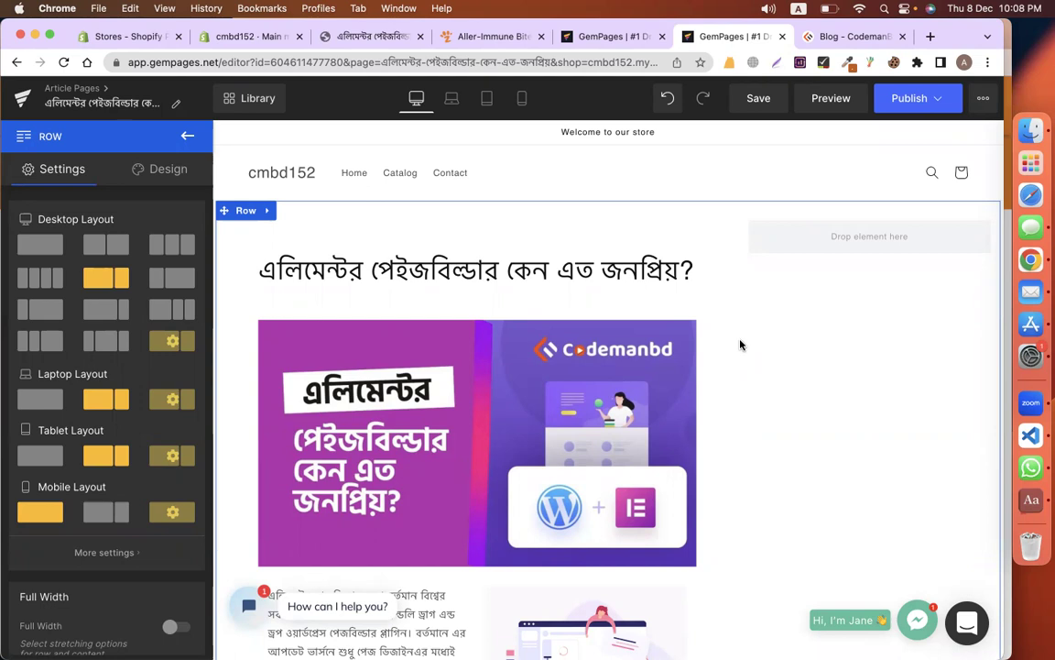
{"action": "left_click", "coordinate": [825, 37]}
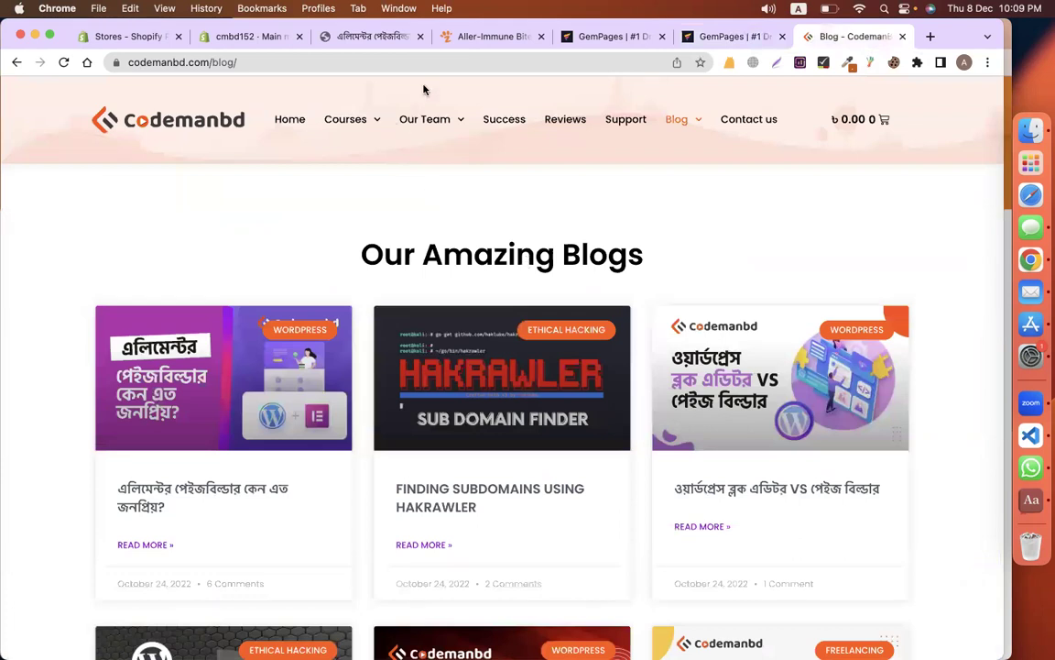
Glance at the Aller-Immune Bites page and product editor, then return to the Bangla article editor.
{"action": "left_click", "coordinate": [453, 36]}
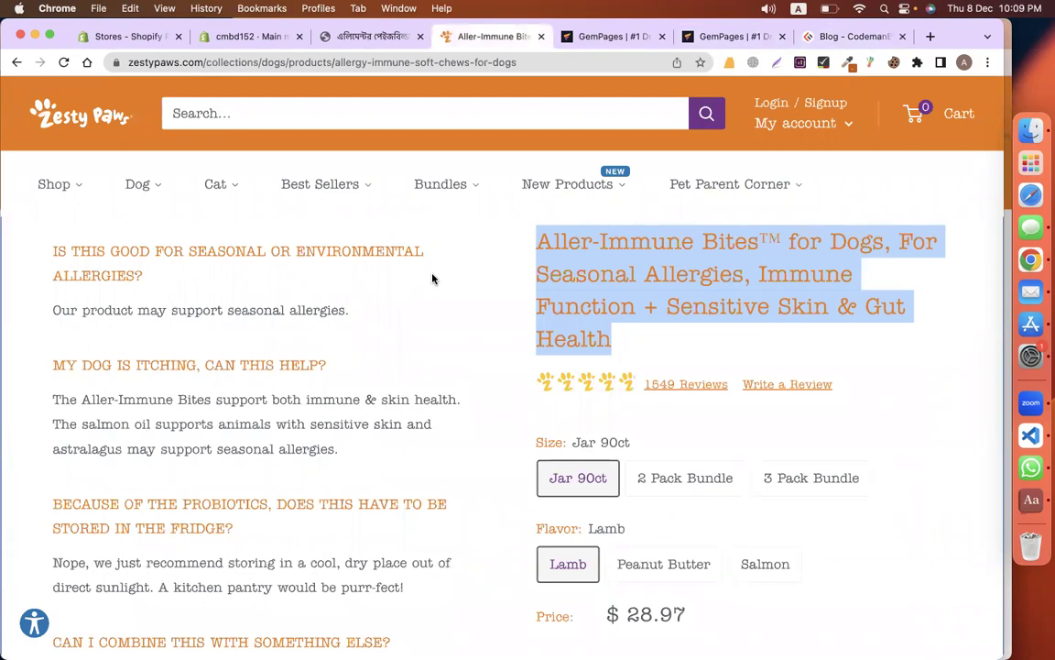
{"action": "left_click", "coordinate": [615, 36]}
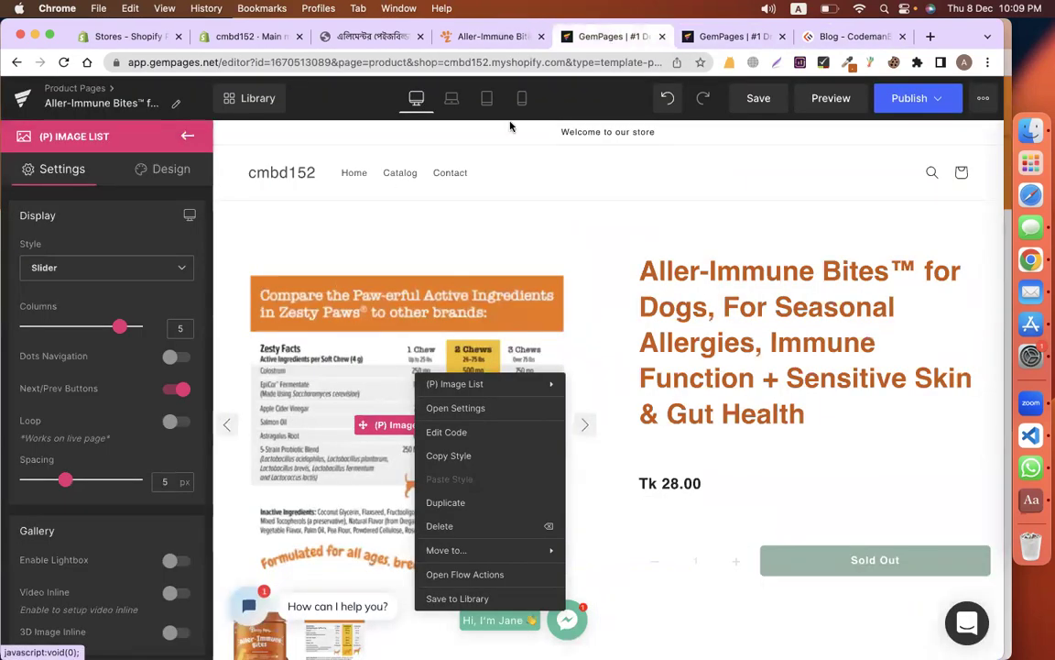
{"action": "left_click", "coordinate": [713, 38]}
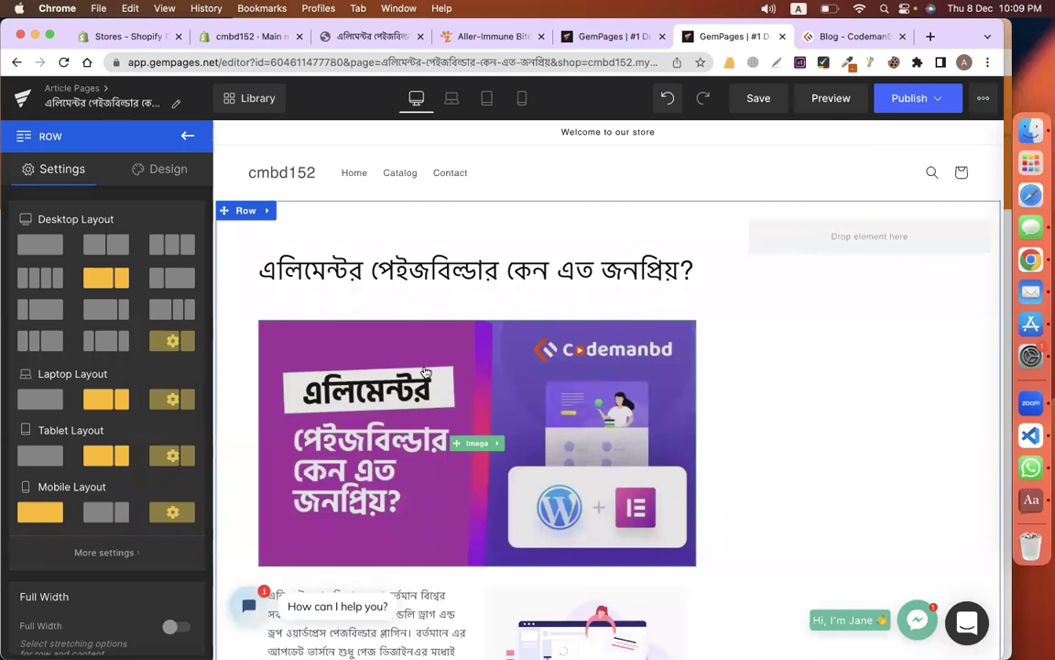
Search 'creativefrontend.codemanbd' and open creativefrontend.codemanbd.com in a new tab.
{"action": "left_click", "coordinate": [931, 36]}
{"action": "type", "text": "cre"}
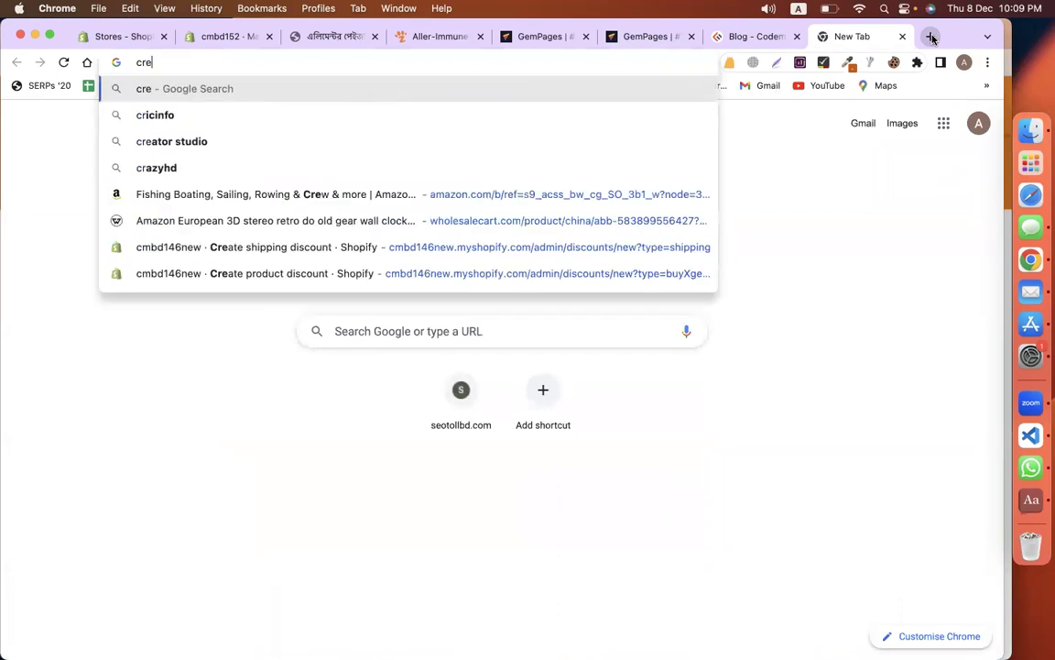
{"action": "type", "text": "ati"}
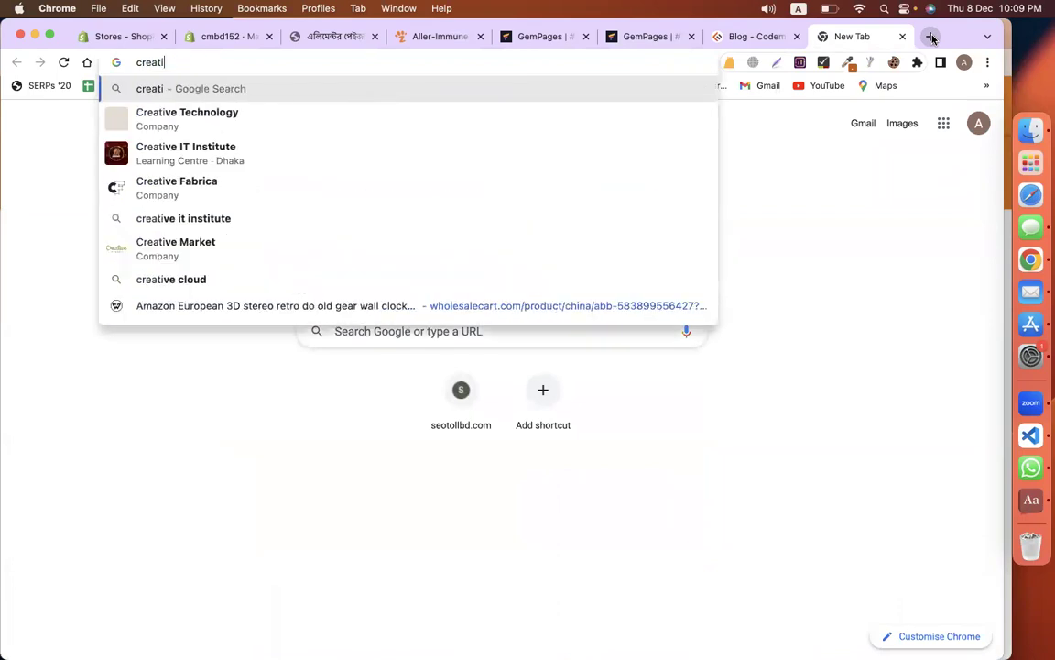
{"action": "type", "text": "vef"}
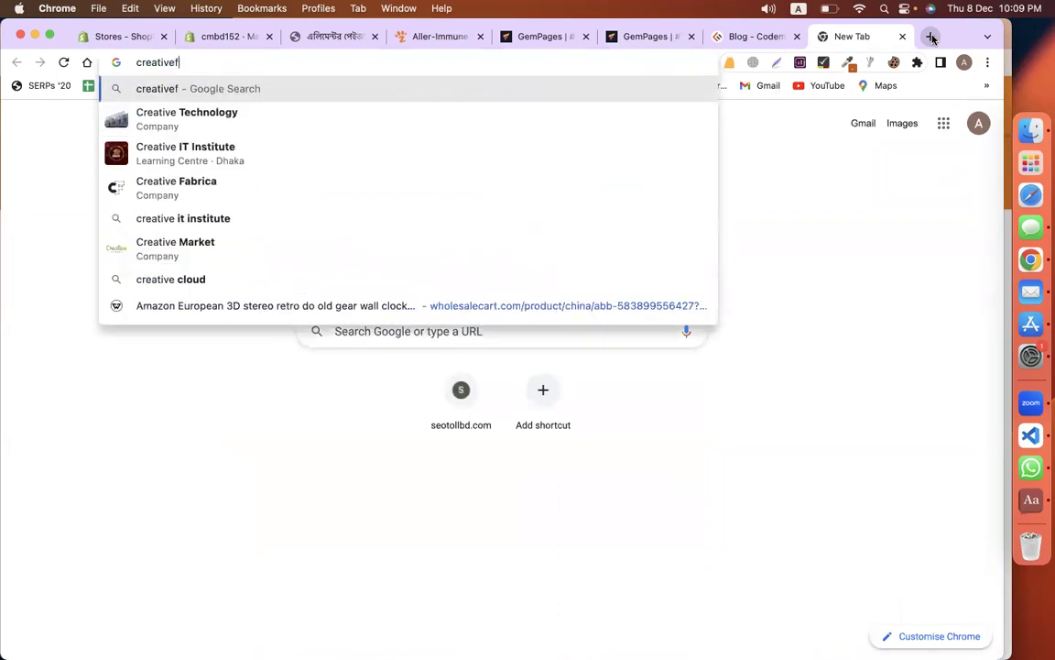
{"action": "type", "text": "rontend"}
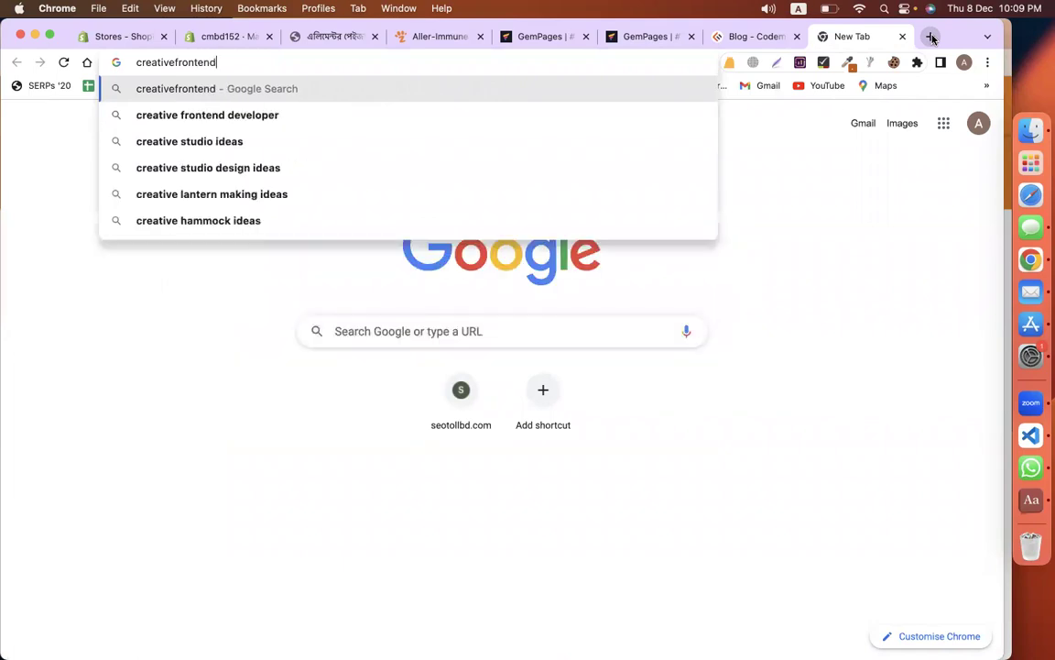
{"action": "type", "text": ".codemanbd"}
{"action": "key", "text": "Return"}
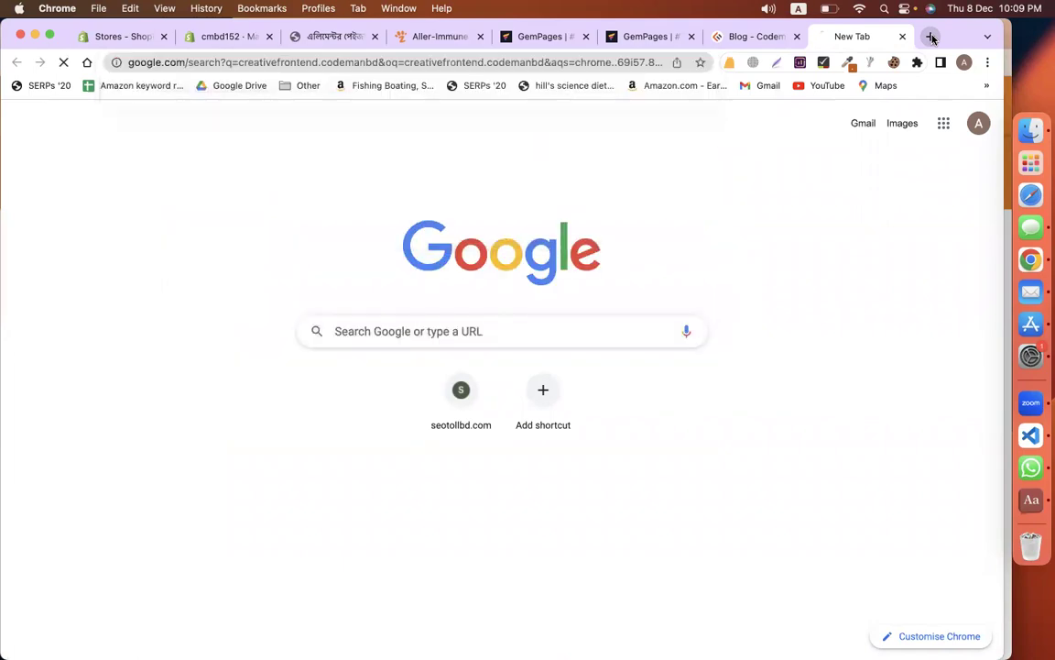
{"action": "left_click", "coordinate": [313, 115]}
{"action": "type", "text": ".com"}
{"action": "key", "text": "super+a"}
{"action": "key", "text": "super+c"}
{"action": "key", "text": "super+t"}
{"action": "key", "text": "super+v"}
{"action": "key", "text": "Return"}
Check the failed page's https address, close the results tab, and return to the GemPages editor.
{"action": "left_click", "coordinate": [240, 61]}
{"action": "left_click", "coordinate": [240, 62]}
{"action": "left_click", "coordinate": [498, 131]}
{"action": "left_click", "coordinate": [769, 36]}
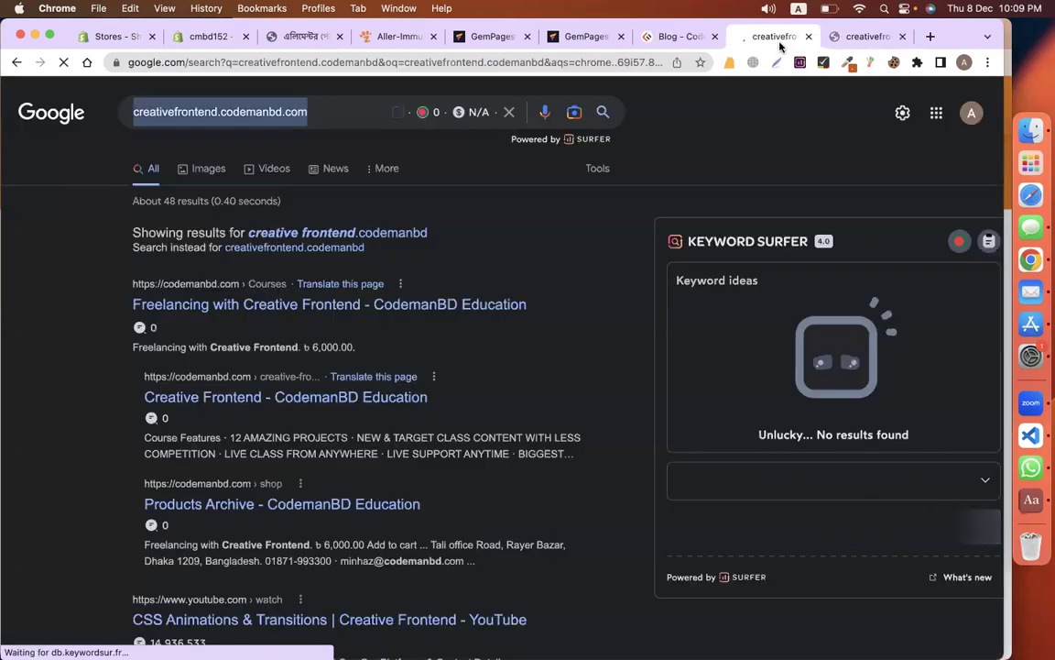
{"action": "key", "text": "super+w"}
{"action": "left_click", "coordinate": [659, 37]}
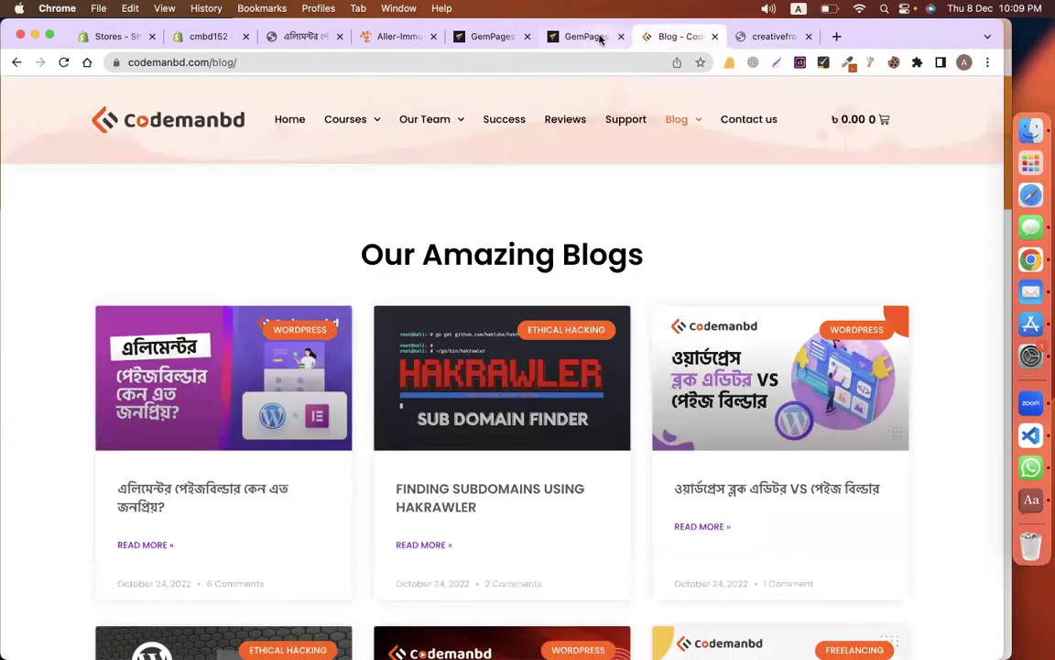
{"action": "left_click", "coordinate": [600, 37]}
{"action": "scroll", "coordinate": [596, 365], "scroll_direction": "down", "scroll_amount": 3}
{"action": "scroll", "coordinate": [596, 364], "scroll_direction": "up", "scroll_amount": 3}
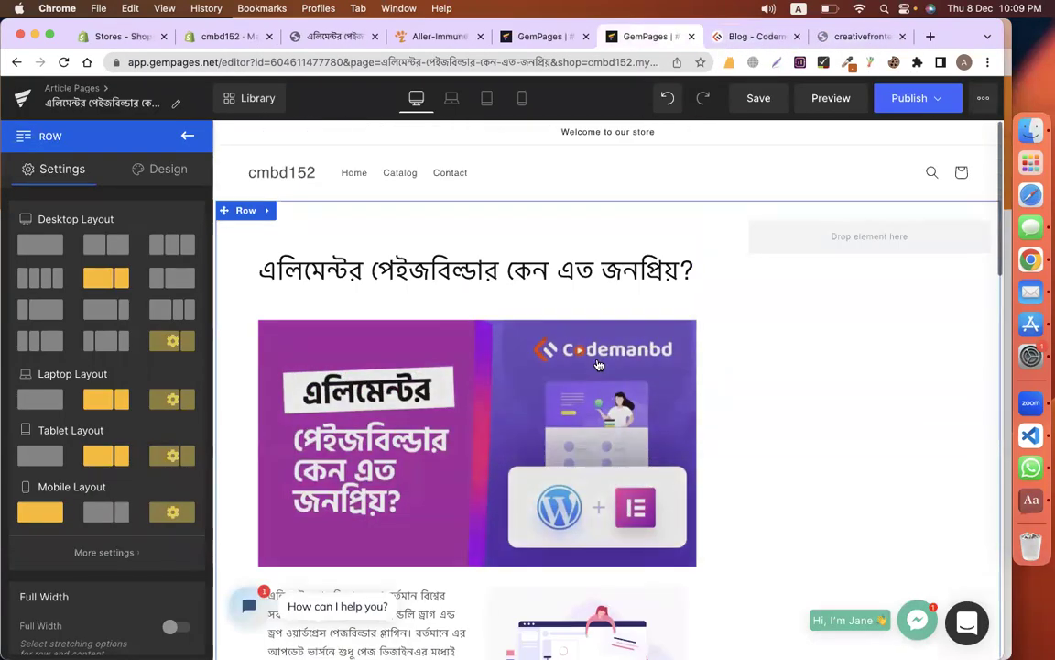
Leave the editor, create a new landing page from Landing Pages, and browse its templates.
{"action": "left_click", "coordinate": [17, 98]}
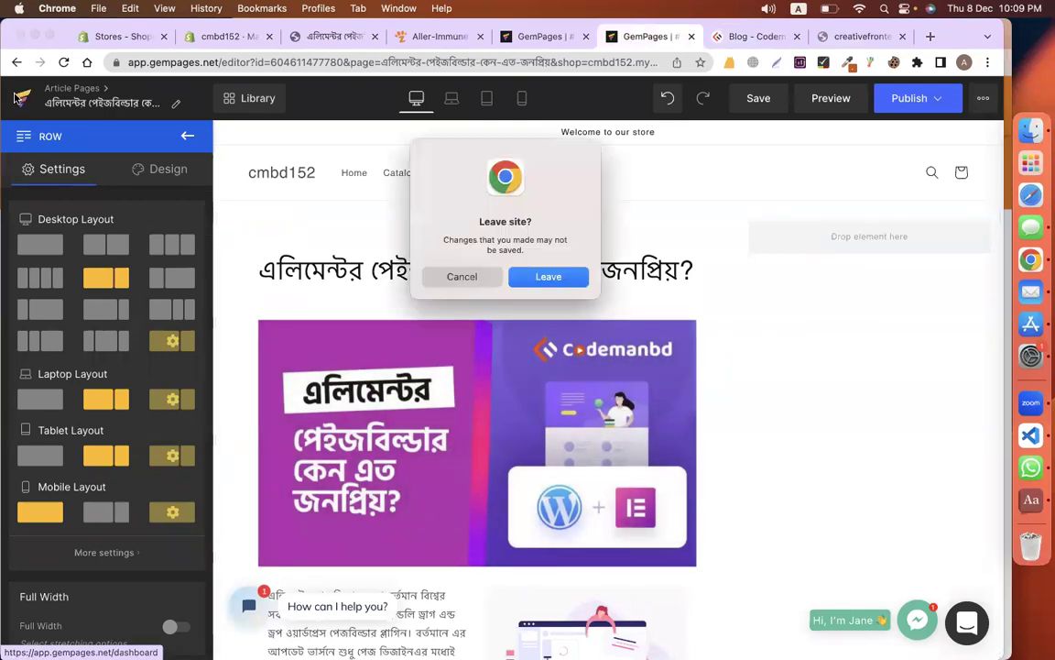
{"action": "left_click", "coordinate": [548, 277]}
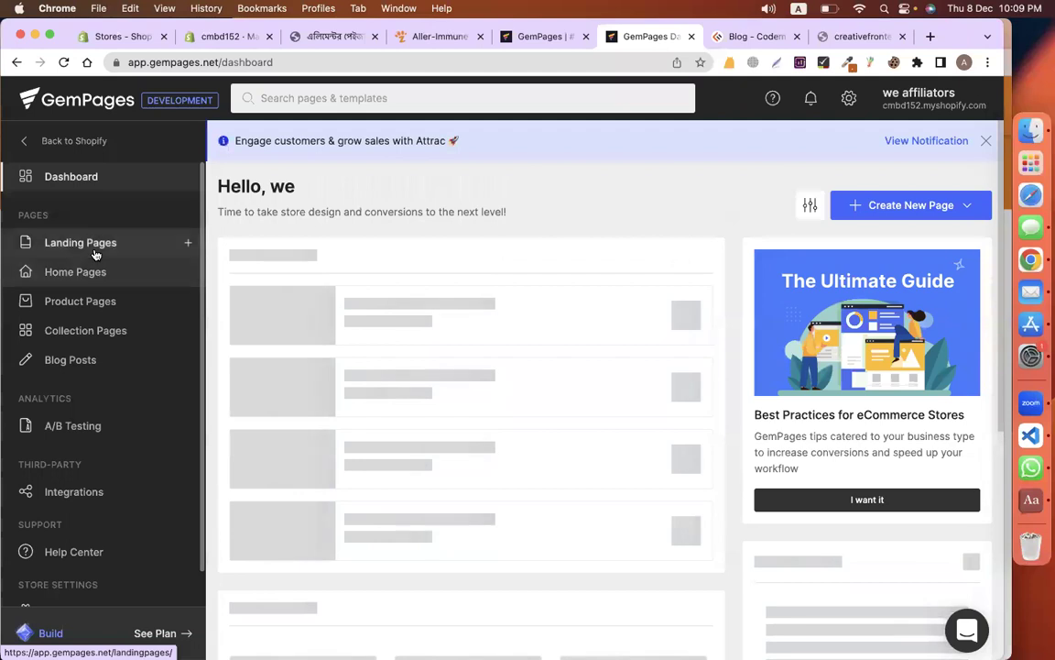
{"action": "left_click", "coordinate": [95, 255]}
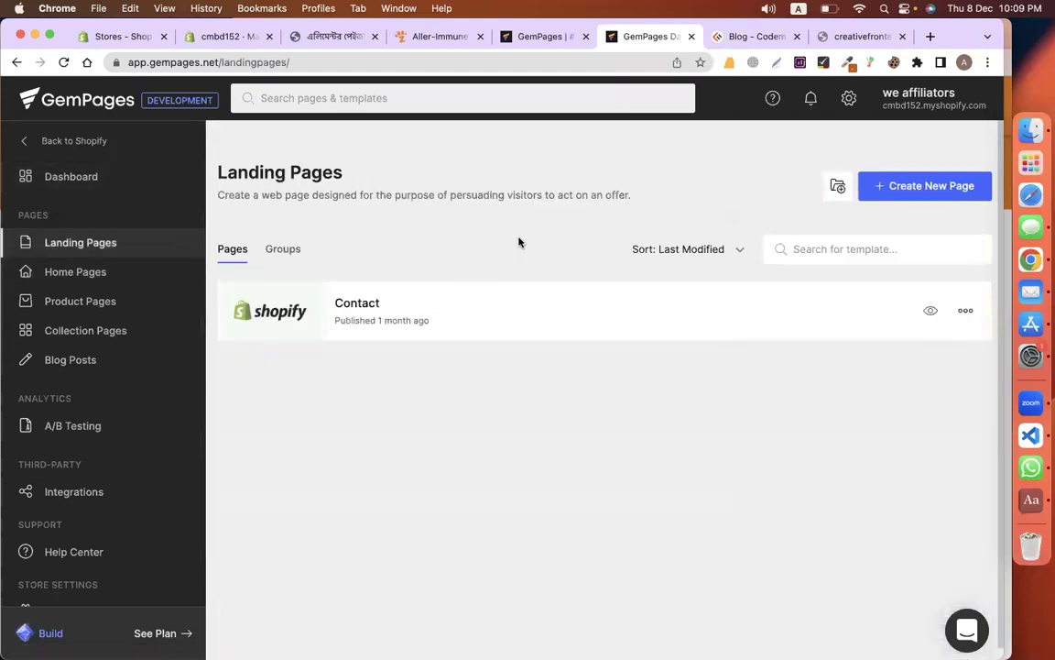
{"action": "left_click", "coordinate": [220, 36]}
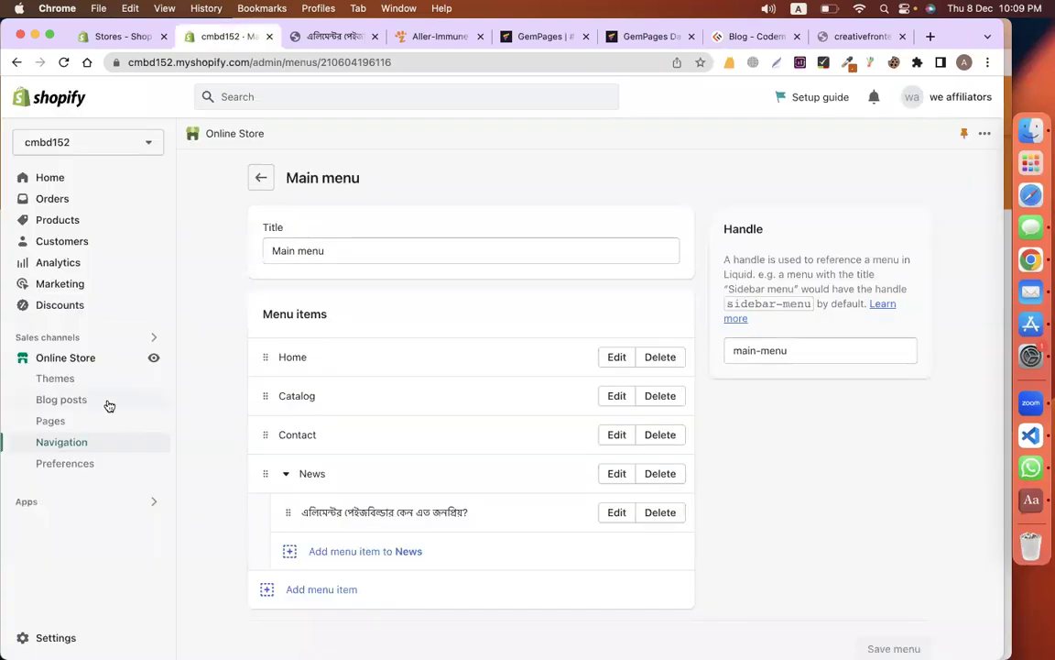
{"action": "left_click", "coordinate": [57, 425]}
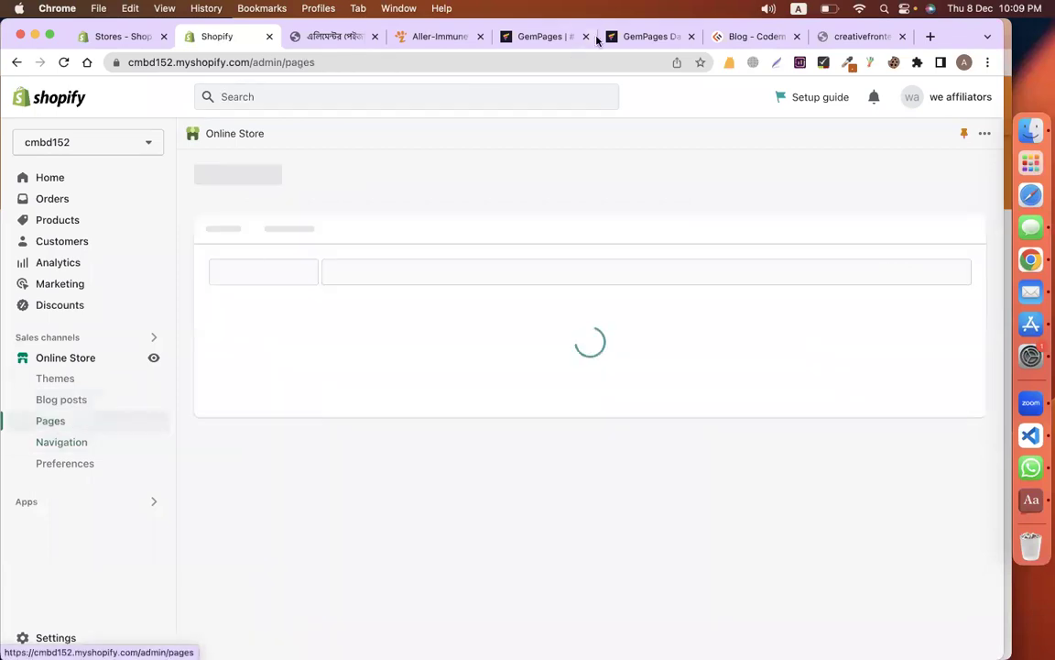
{"action": "left_click", "coordinate": [636, 37]}
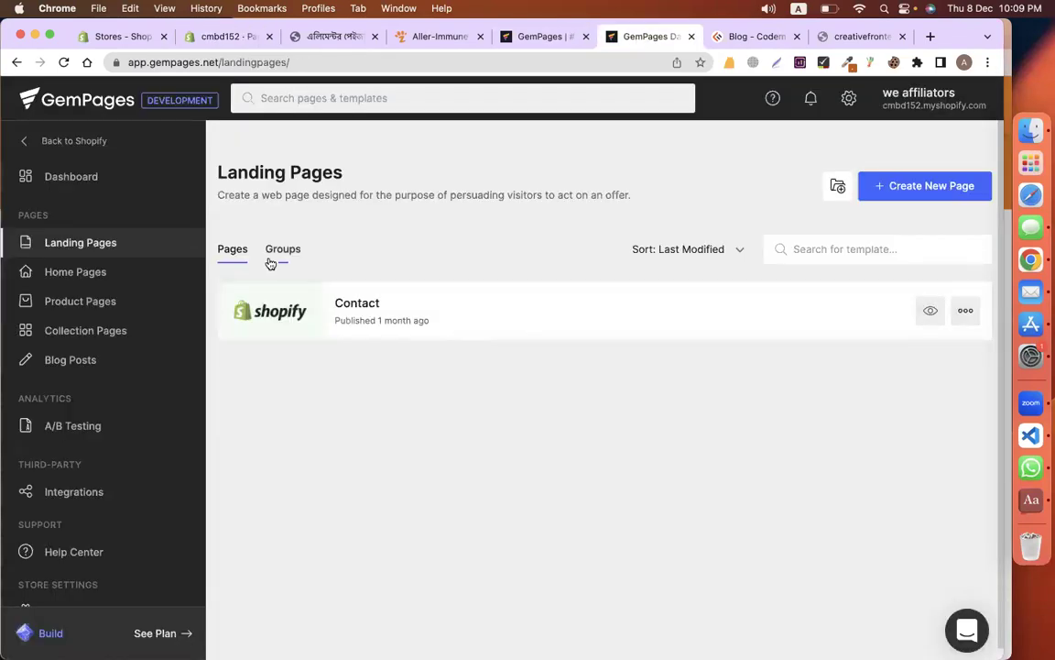
{"action": "left_click", "coordinate": [910, 188]}
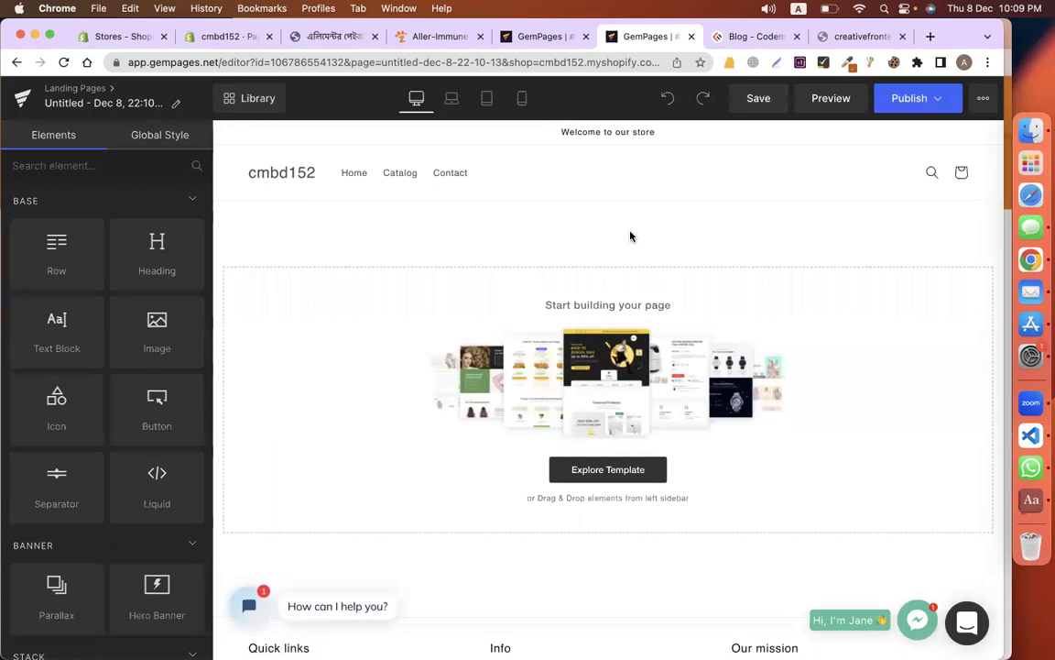
{"action": "left_click", "coordinate": [605, 468]}
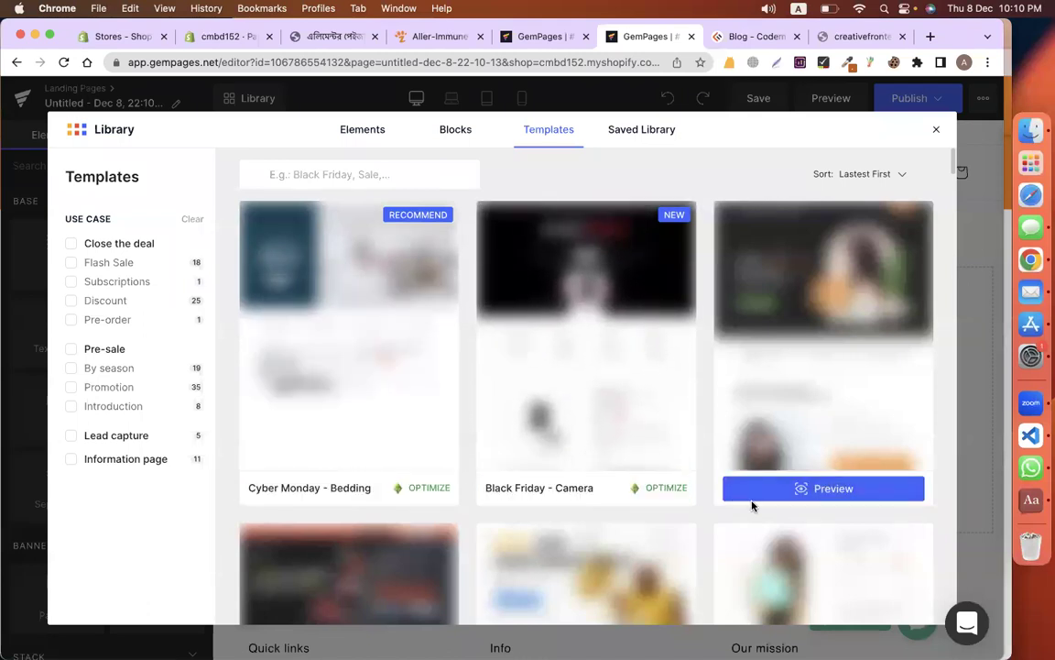
Preview the Black Friday - Camera template, then return to the template list.
{"action": "left_click", "coordinate": [613, 408]}
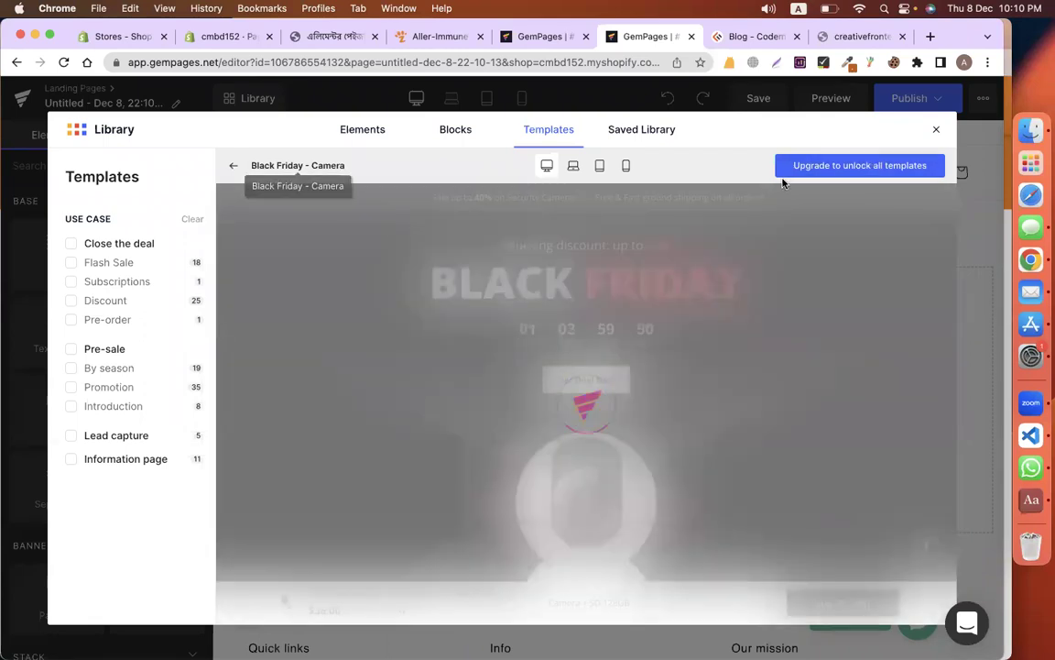
{"action": "scroll", "coordinate": [801, 420], "scroll_direction": "down", "scroll_amount": 5}
{"action": "scroll", "coordinate": [442, 271], "scroll_direction": "up", "scroll_amount": 5}
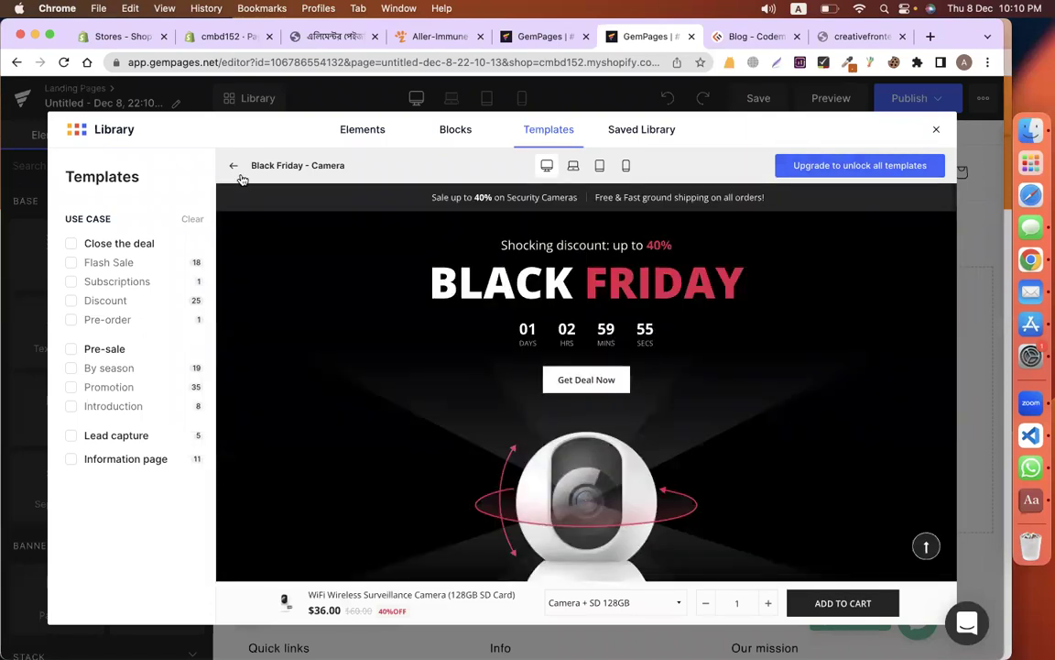
{"action": "left_click", "coordinate": [234, 166]}
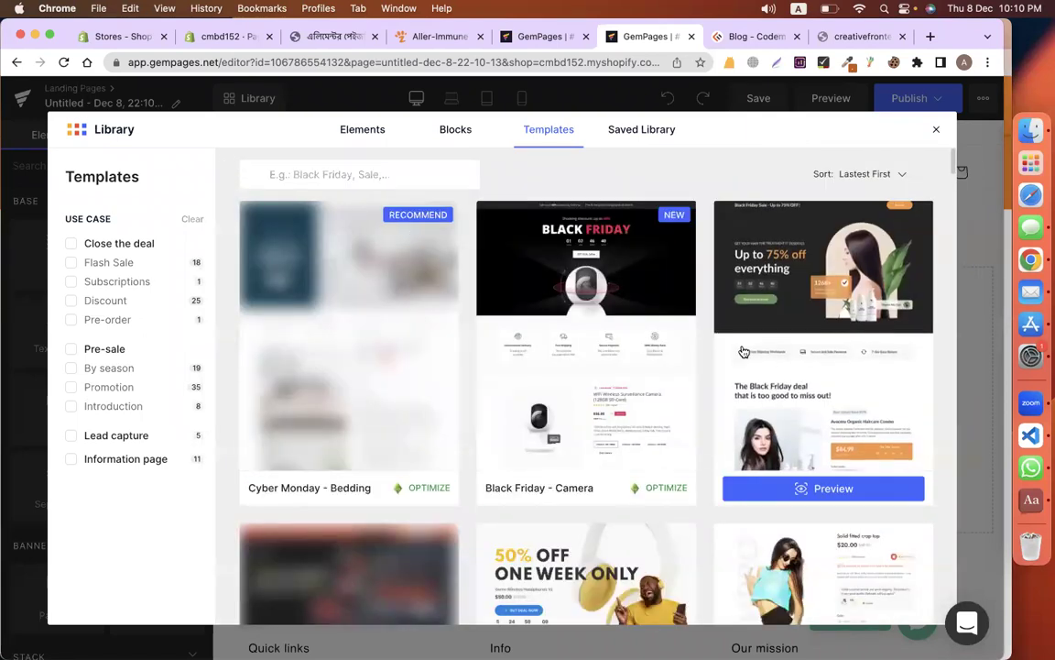
Filter templates to Flash Sale and add a flash sale template with a free-shipping banner.
{"action": "mouse_move", "coordinate": [454, 417]}
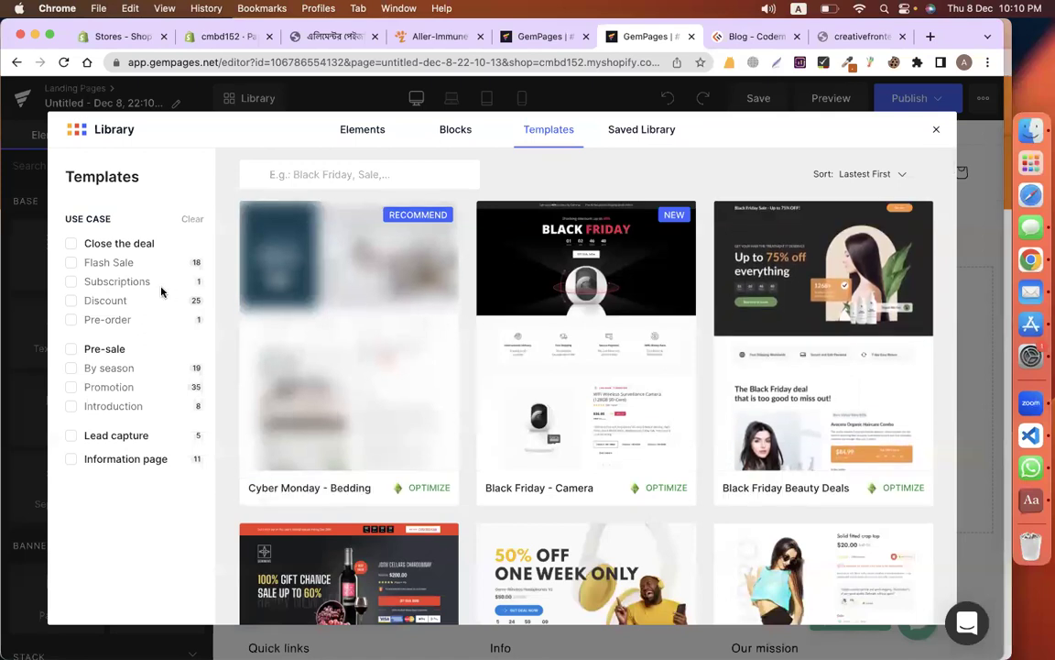
{"action": "left_click", "coordinate": [91, 262]}
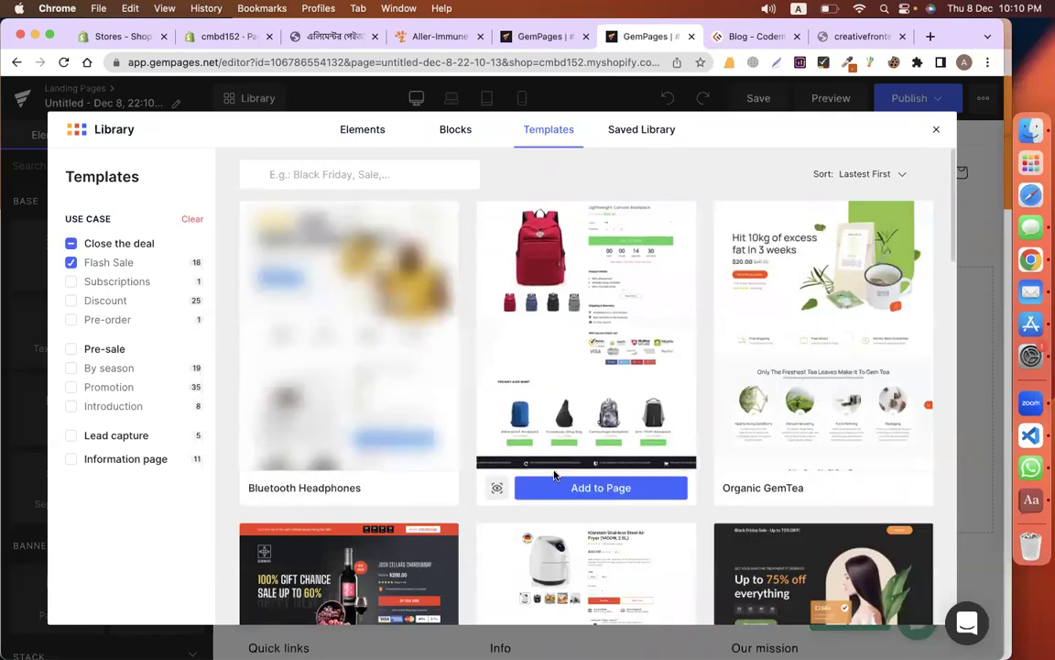
{"action": "key", "text": "Escape"}
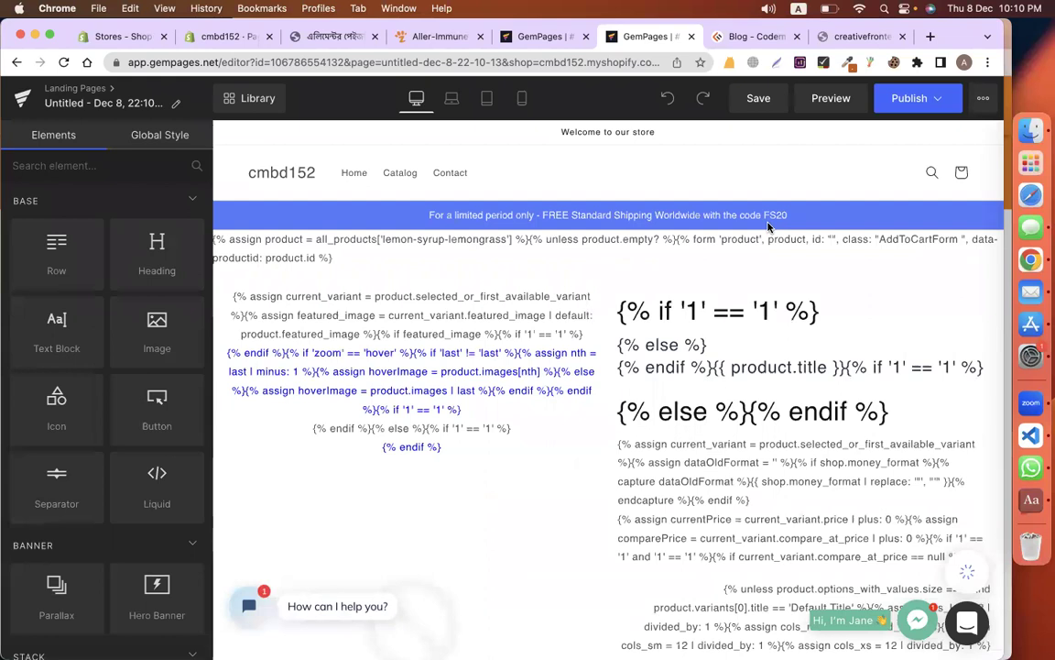
Publish the landing page under the name 'flash sale'.
{"action": "scroll", "coordinate": [767, 225], "scroll_direction": "down", "scroll_amount": 15}
{"action": "scroll", "coordinate": [768, 224], "scroll_direction": "up", "scroll_amount": 14}
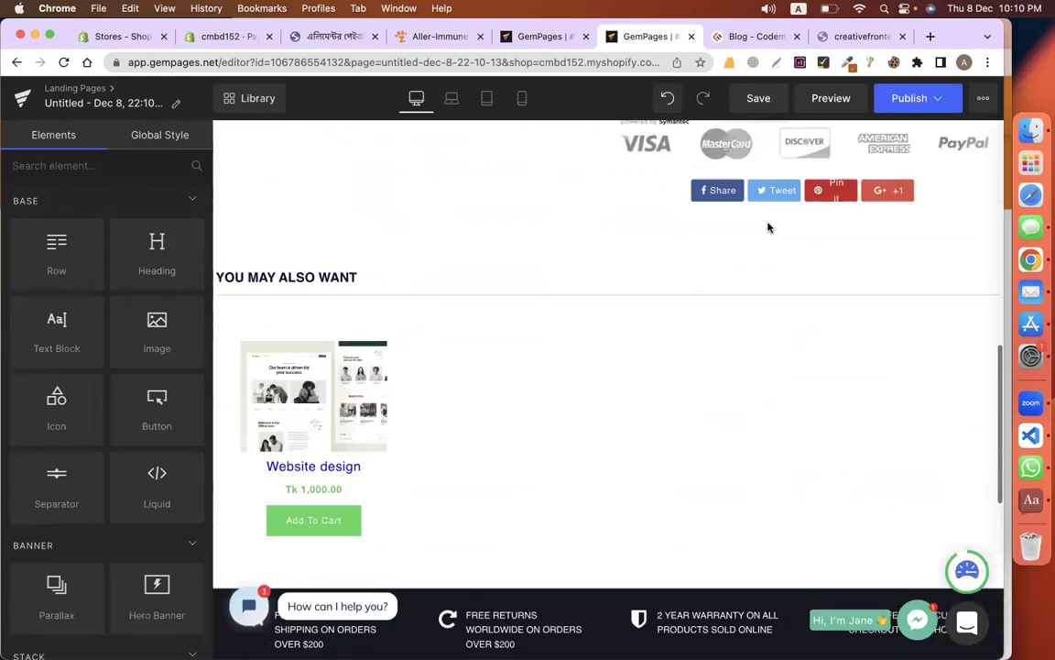
{"action": "scroll", "coordinate": [767, 225], "scroll_direction": "up", "scroll_amount": 1}
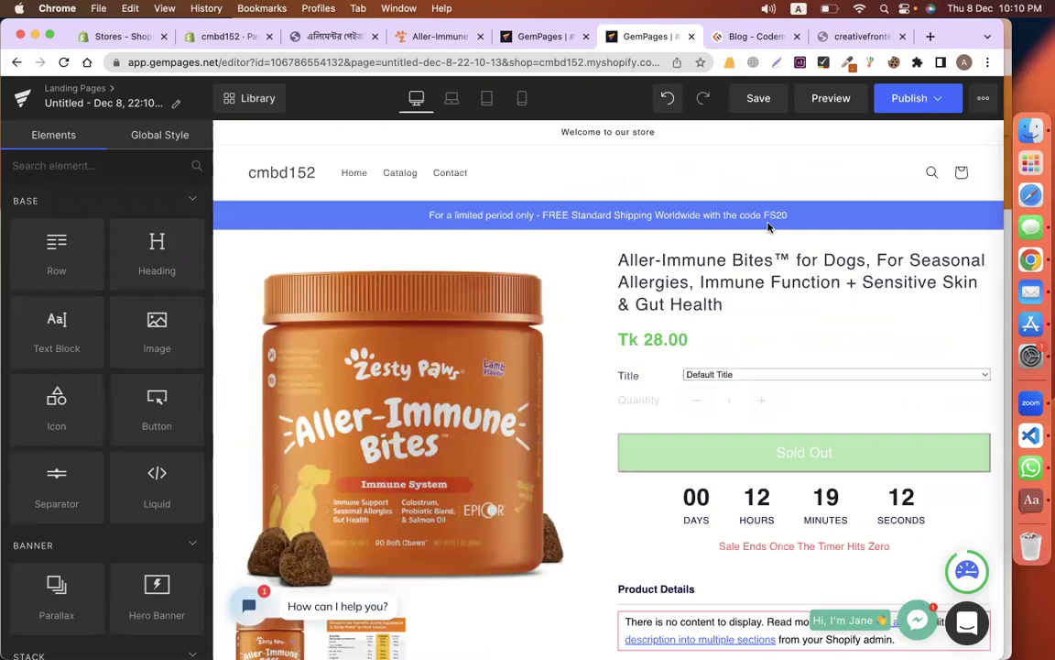
{"action": "left_click", "coordinate": [913, 100]}
{"action": "triple_click", "coordinate": [877, 165]}
{"action": "type", "text": "flash sale"}
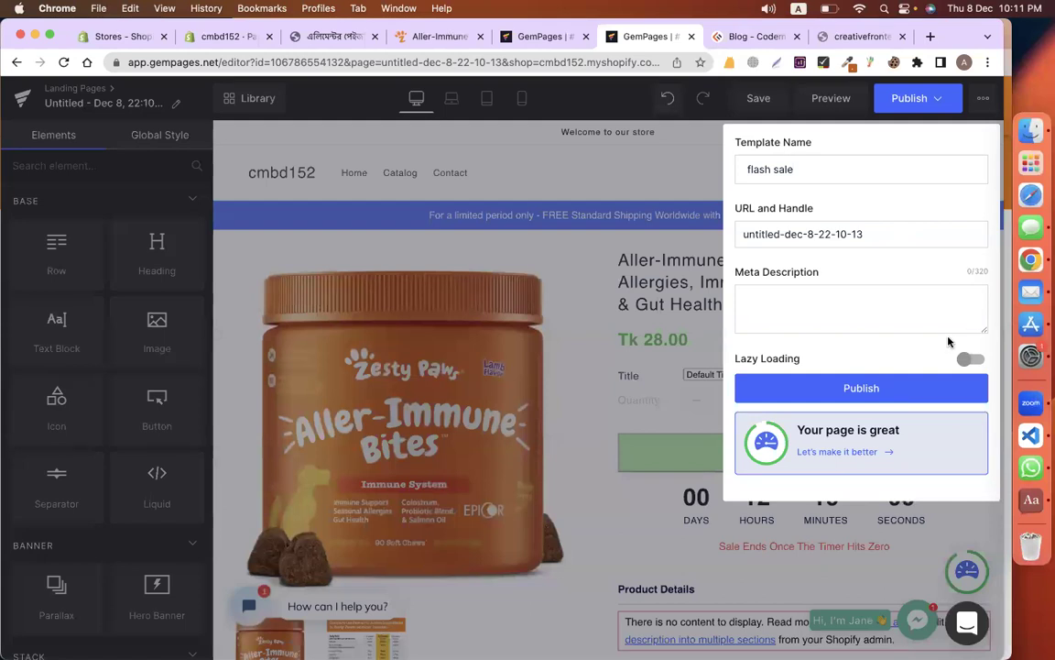
{"action": "left_click", "coordinate": [884, 392]}
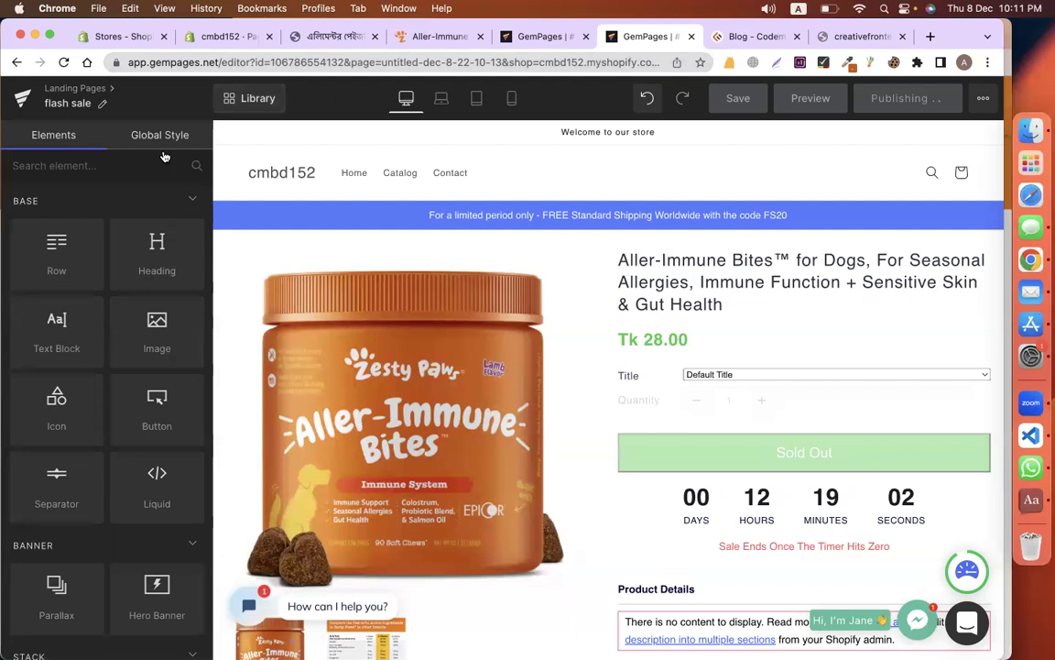
Refresh Shopify's Pages list to confirm 'flash sale' is listed, then return to the editor.
{"action": "left_click", "coordinate": [246, 38]}
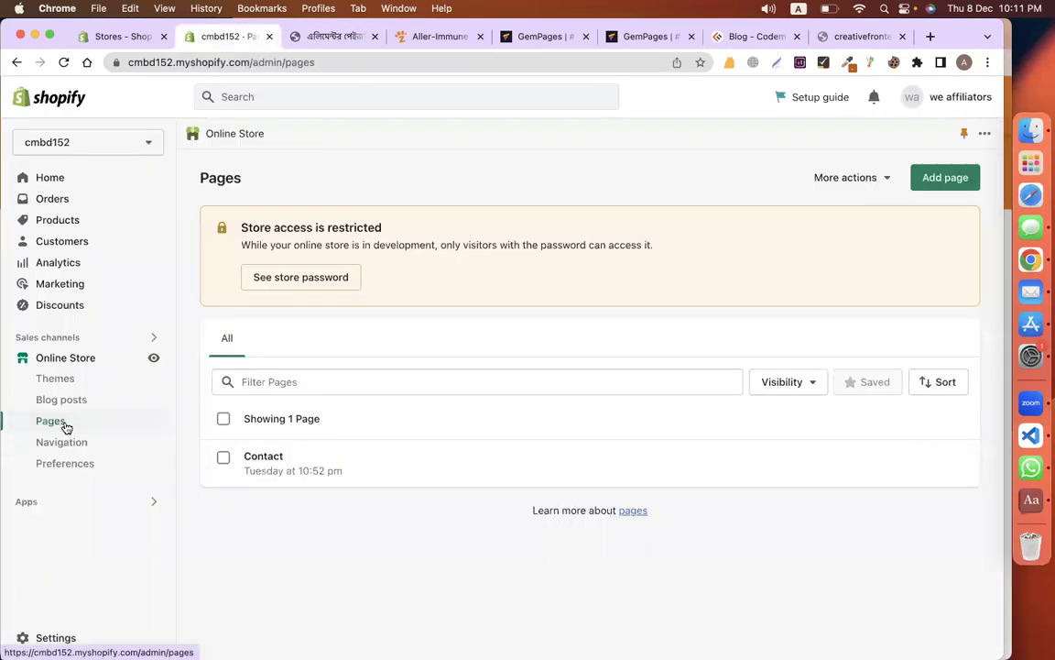
{"action": "left_click", "coordinate": [63, 61]}
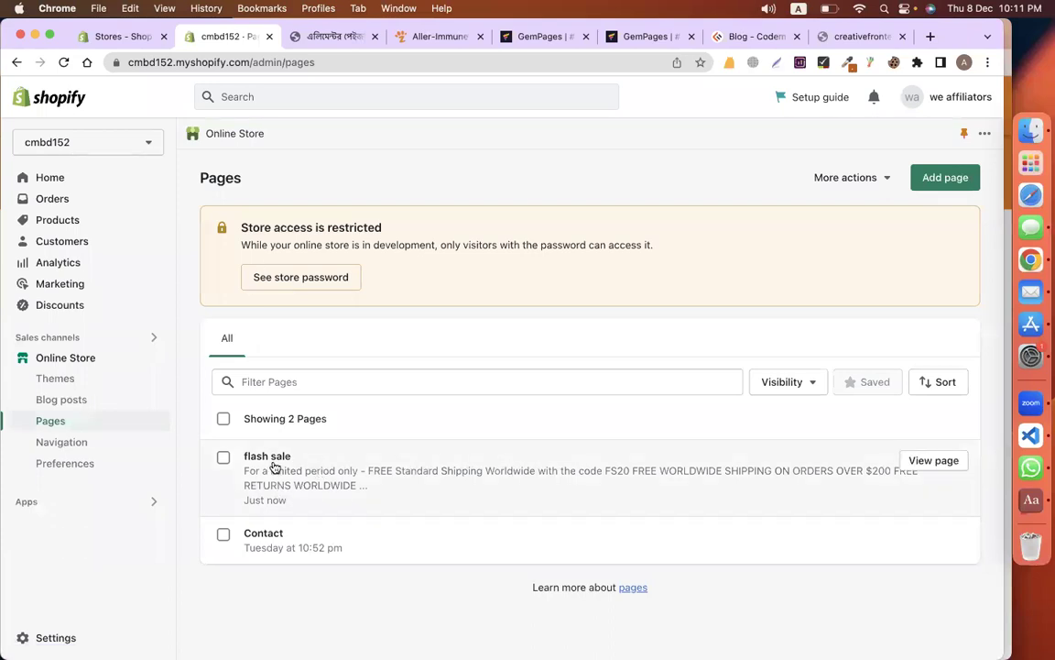
{"action": "left_click", "coordinate": [633, 37]}
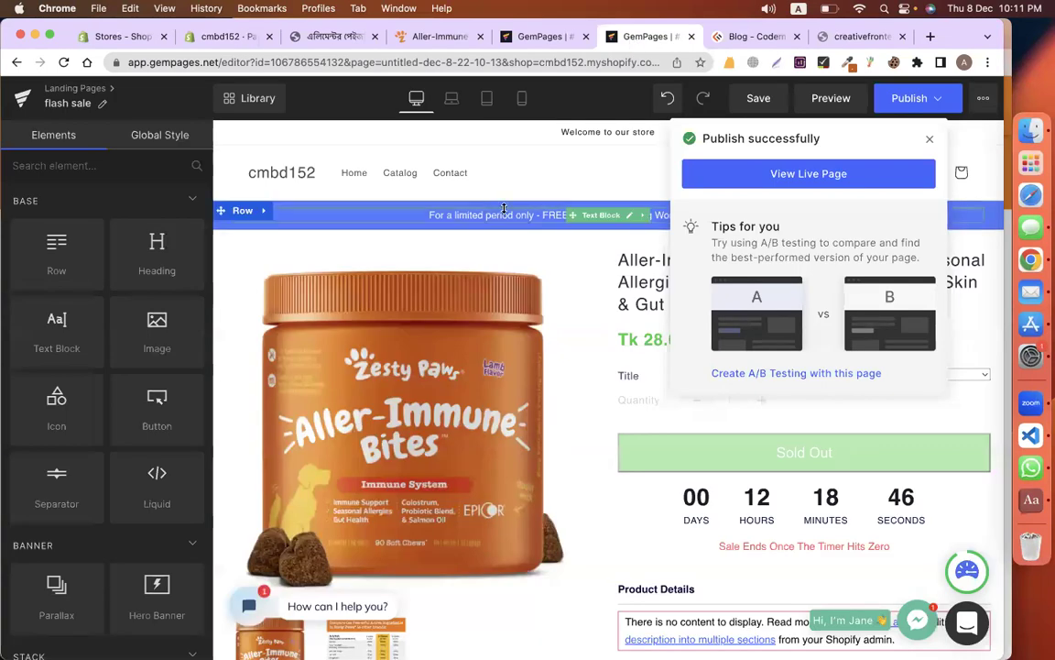
Under Dashboard > Landing Pages, turn off Header & Footer for the flash sale page and save.
{"action": "left_click", "coordinate": [930, 139]}
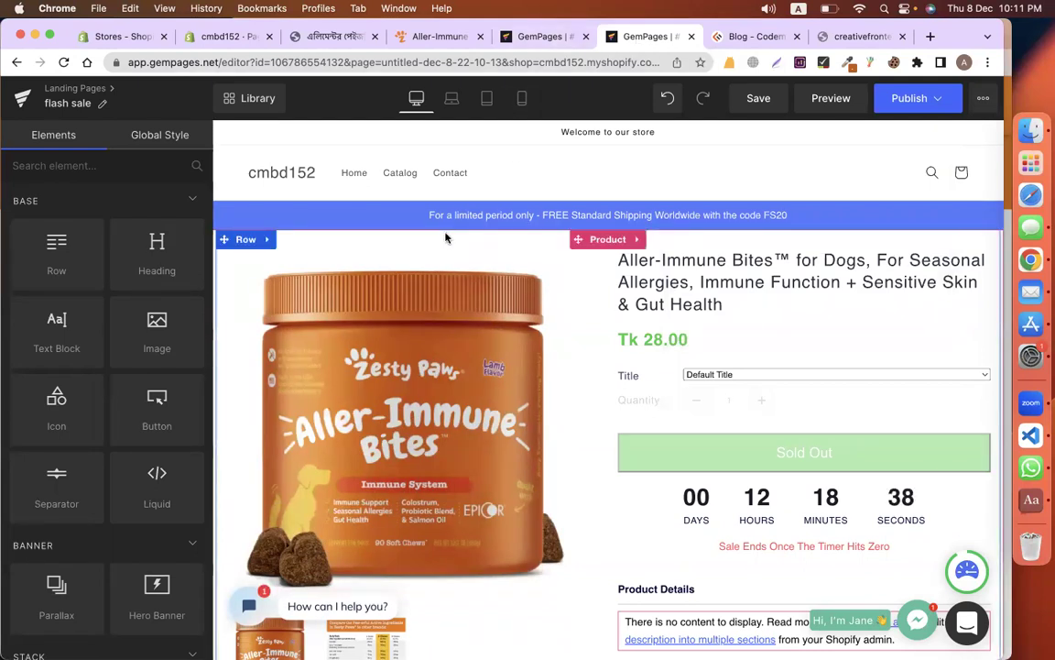
{"action": "scroll", "coordinate": [448, 172], "scroll_direction": "down", "scroll_amount": 5}
{"action": "scroll", "coordinate": [641, 304], "scroll_direction": "up", "scroll_amount": 5}
{"action": "left_click", "coordinate": [20, 99]}
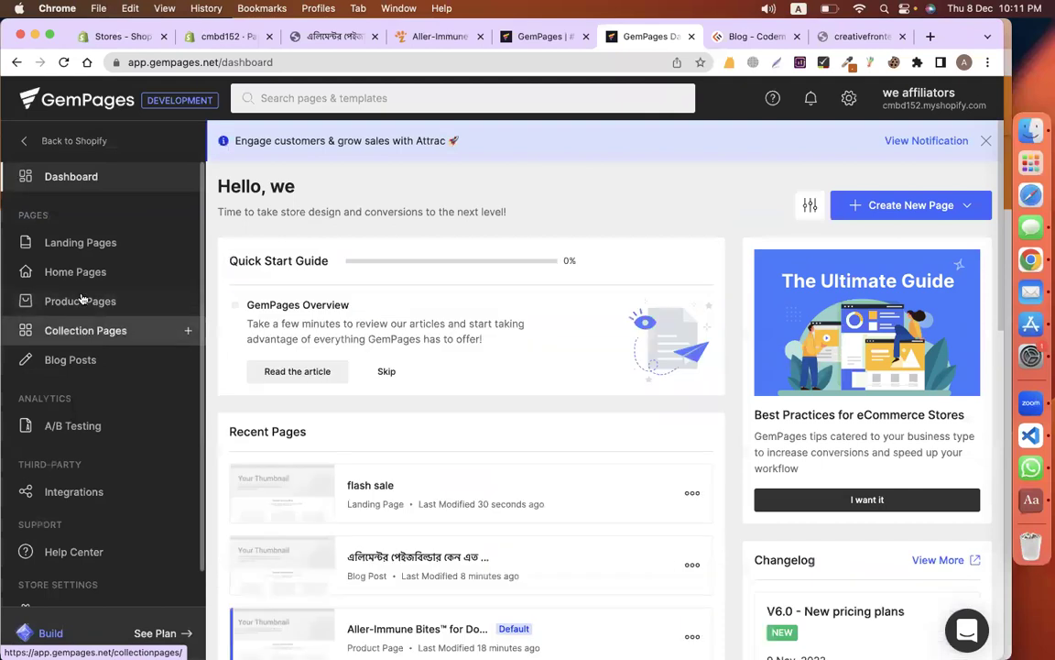
{"action": "left_click", "coordinate": [81, 243]}
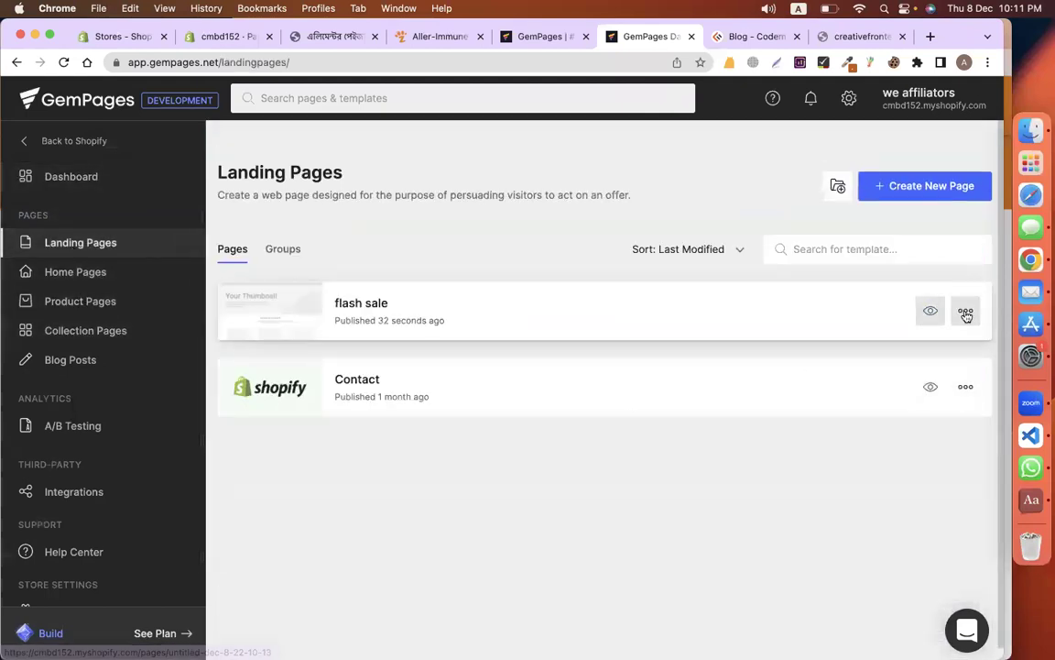
{"action": "left_click", "coordinate": [965, 312]}
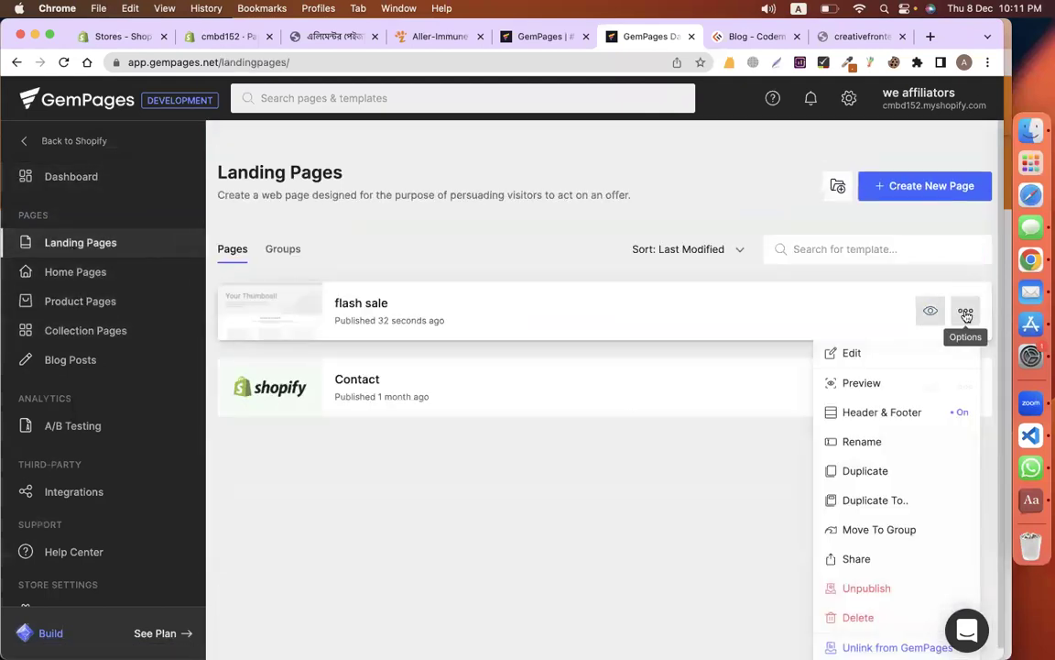
{"action": "left_click", "coordinate": [951, 419]}
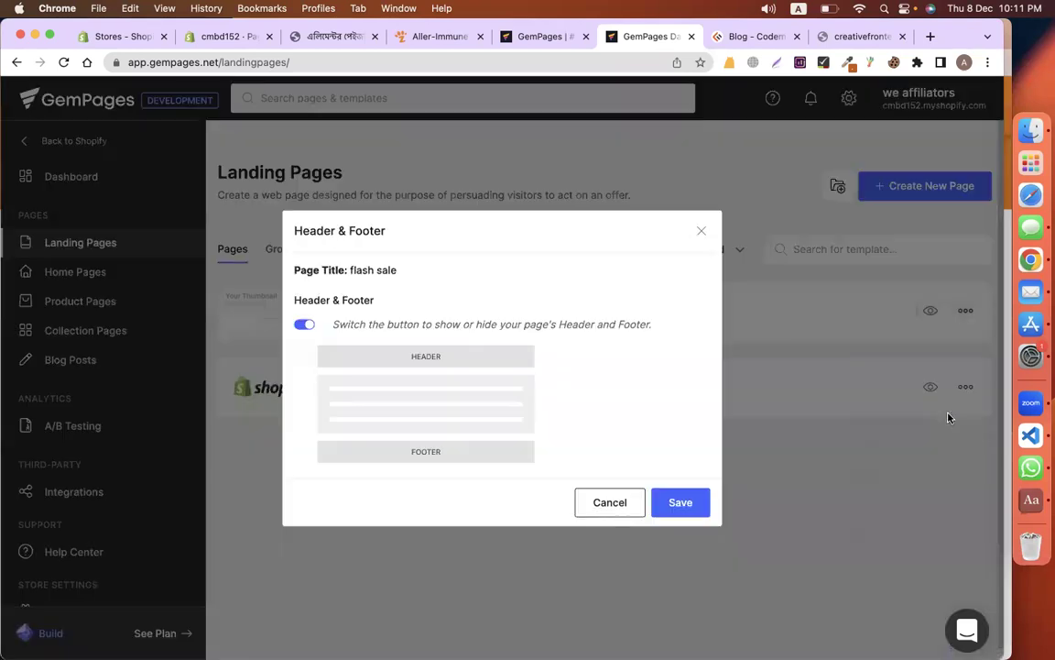
{"action": "left_click", "coordinate": [305, 324]}
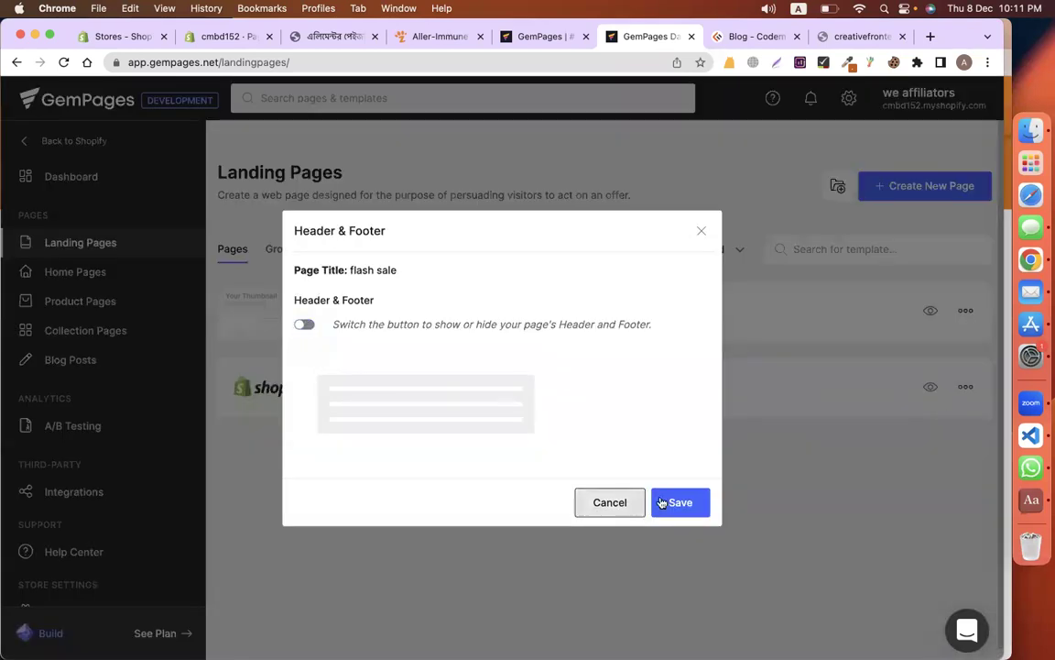
{"action": "left_click", "coordinate": [675, 502]}
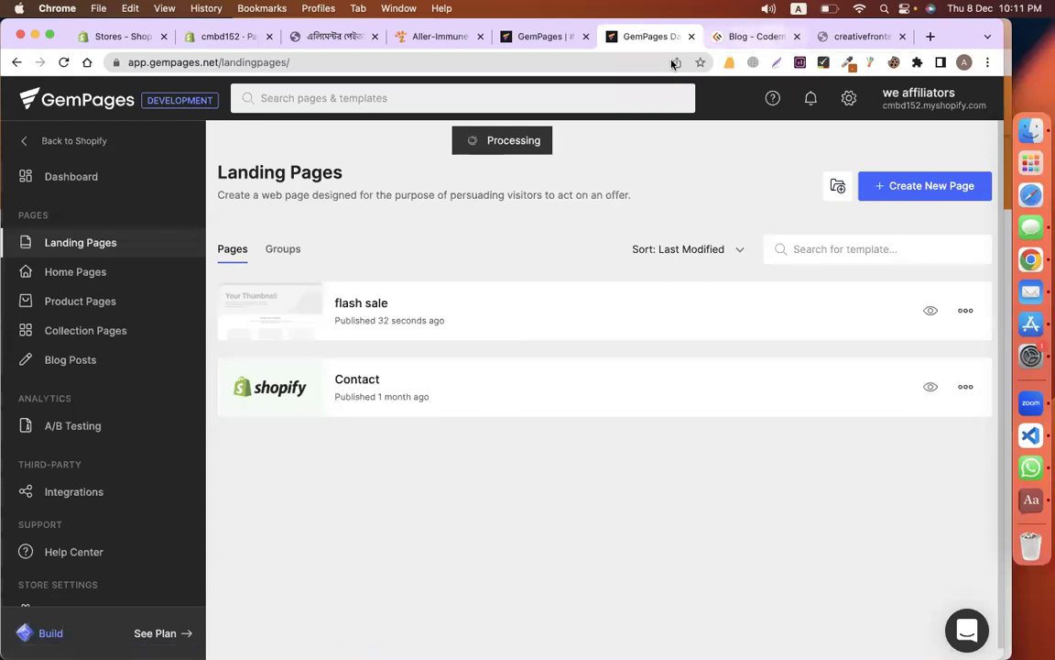
View the live flash sale page with its Aller-Immune Bites countdown, then go back to GemPages.
{"action": "left_click", "coordinate": [930, 311]}
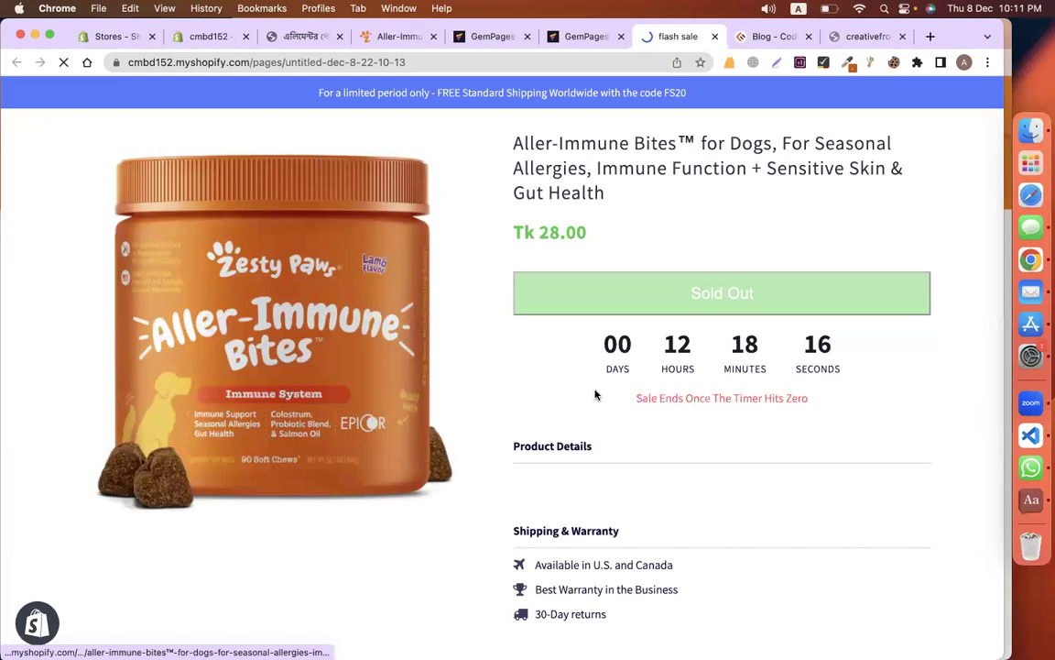
{"action": "scroll", "coordinate": [593, 392], "scroll_direction": "down", "scroll_amount": 10}
{"action": "scroll", "coordinate": [595, 394], "scroll_direction": "up", "scroll_amount": 10}
{"action": "scroll", "coordinate": [594, 395], "scroll_direction": "down", "scroll_amount": 10}
{"action": "scroll", "coordinate": [595, 395], "scroll_direction": "up", "scroll_amount": 10}
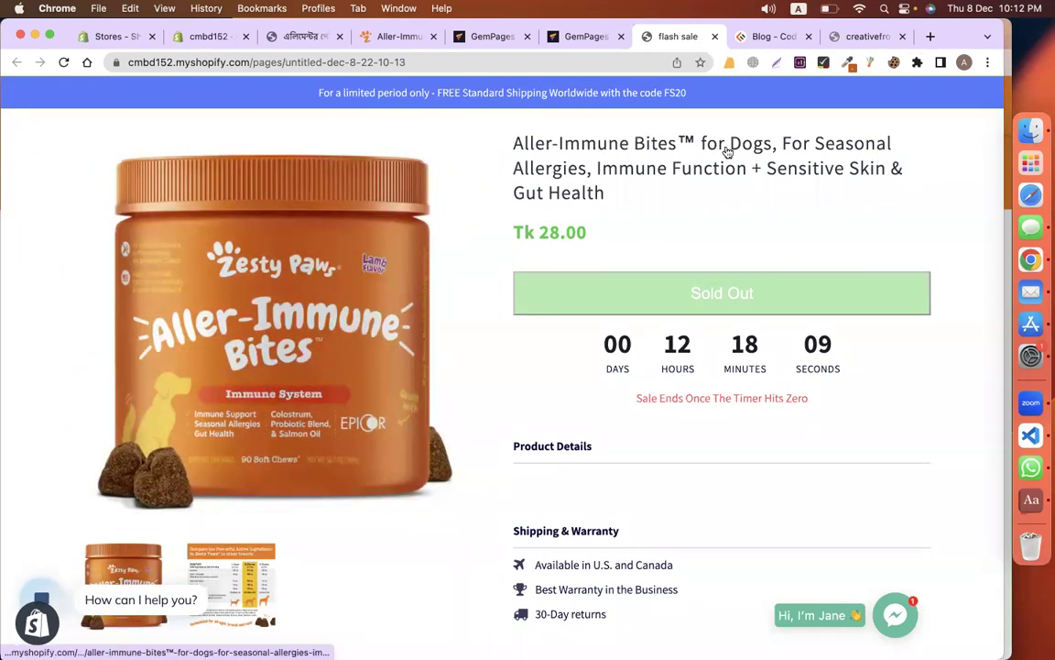
{"action": "left_click", "coordinate": [550, 39]}
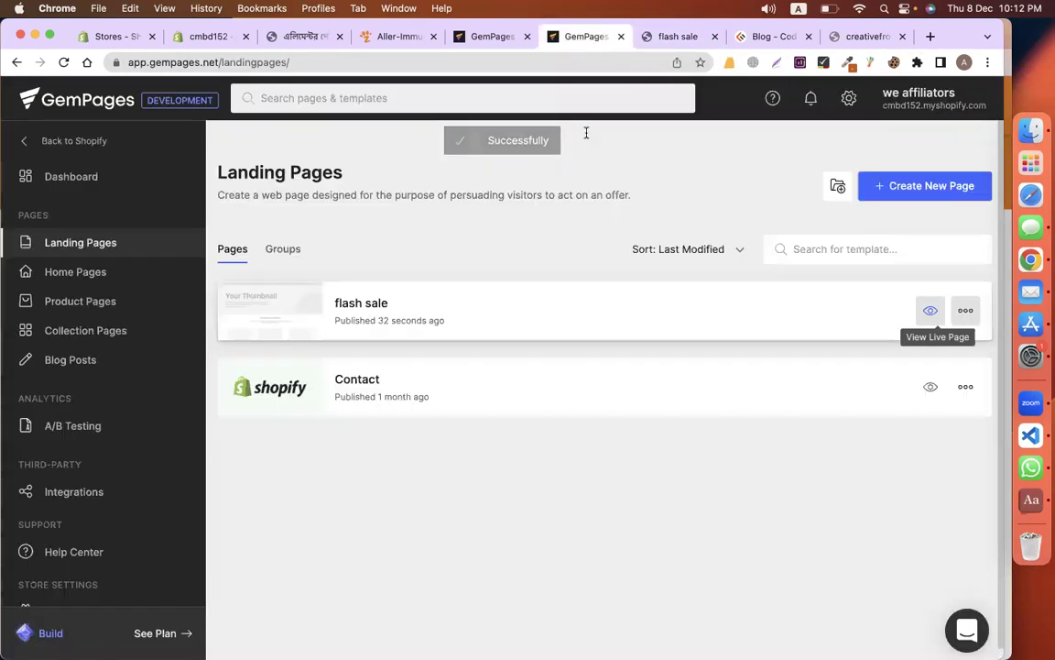
Reopen the flash sale page in the editor using Edit in its ⋯ menu.
{"action": "left_click", "coordinate": [962, 312]}
{"action": "left_click", "coordinate": [902, 352]}
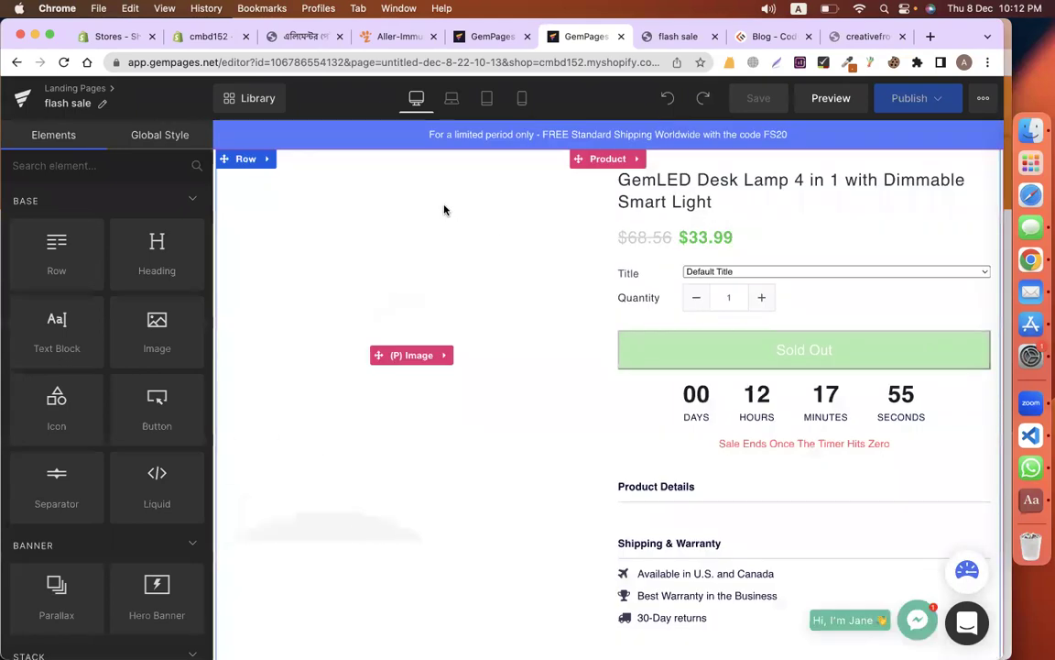
Add a 3-column row at the page top with an Image element in its first column.
{"action": "left_click_drag", "start_coordinate": [116, 258], "coordinate": [374, 120]}
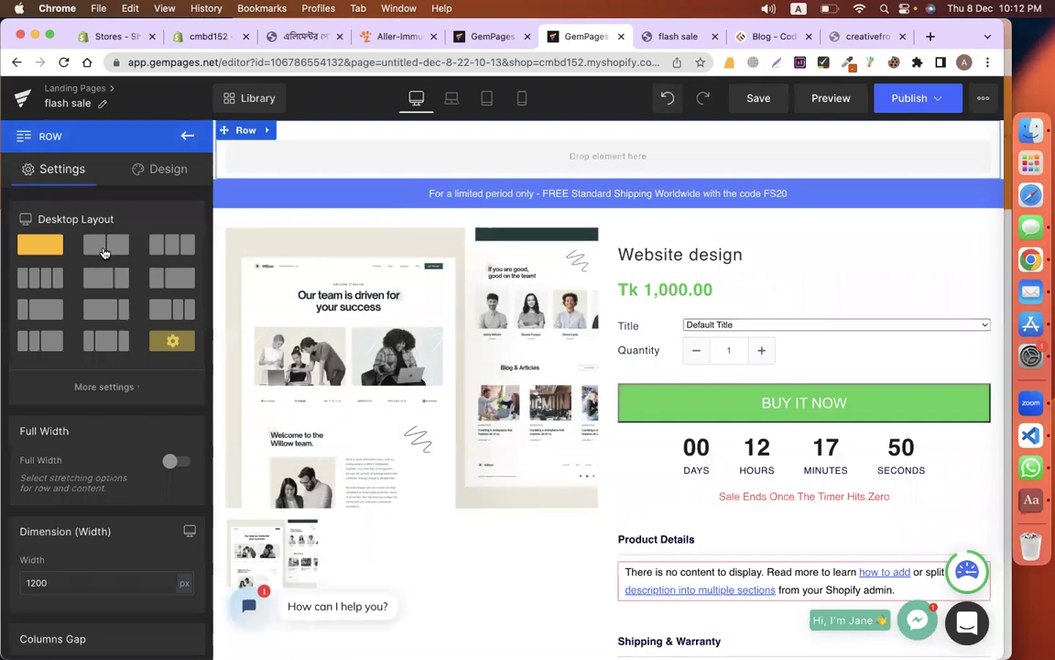
{"action": "left_click", "coordinate": [172, 243]}
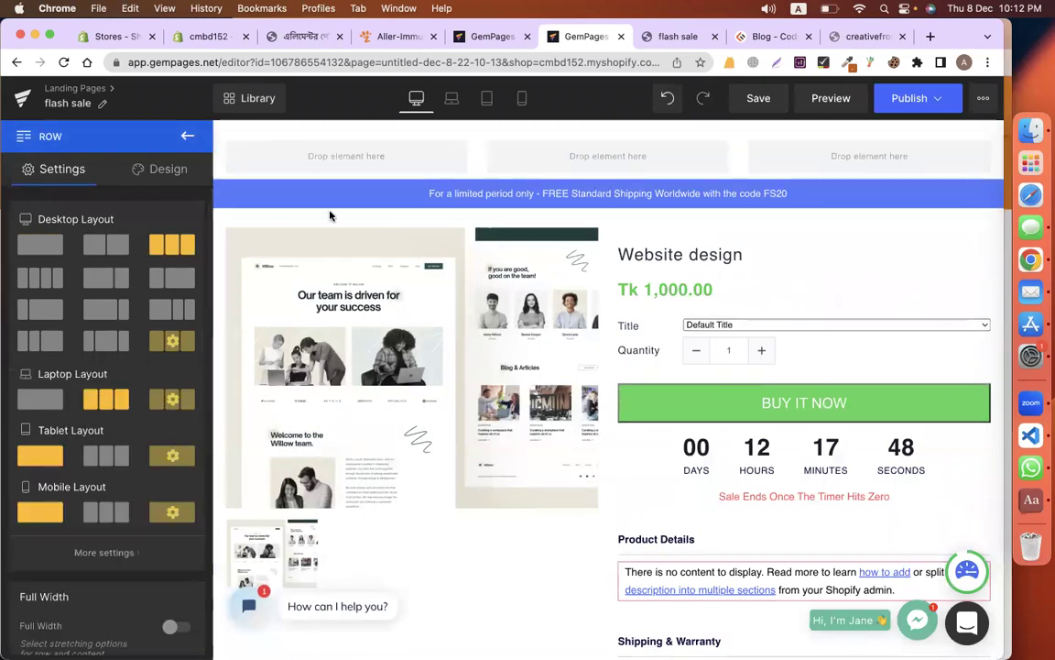
{"action": "left_click", "coordinate": [187, 135]}
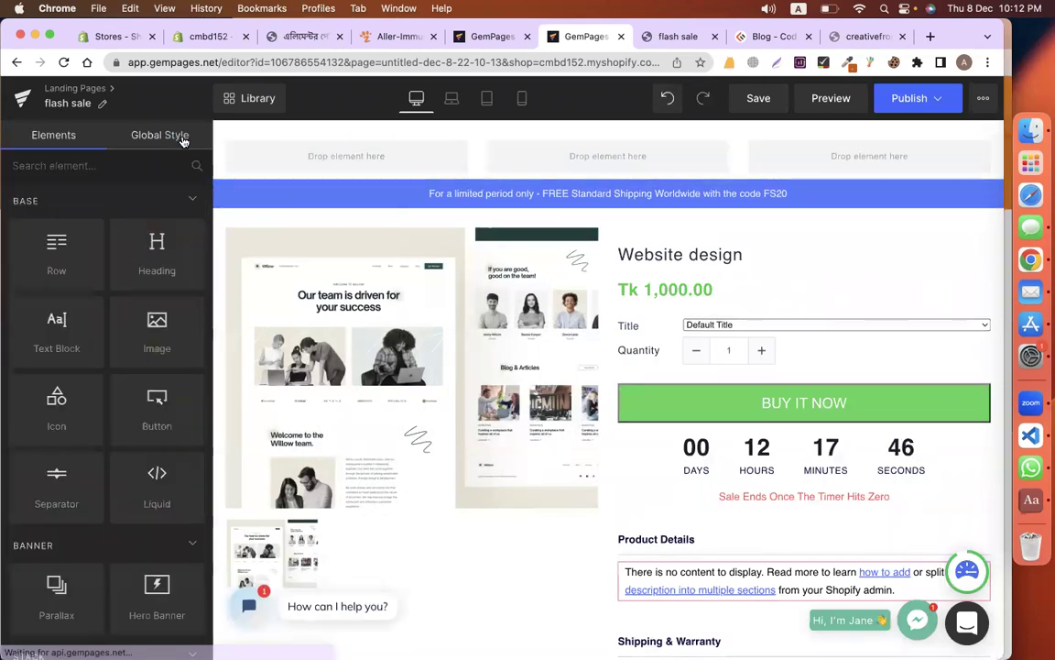
{"action": "left_click_drag", "start_coordinate": [174, 357], "coordinate": [271, 160]}
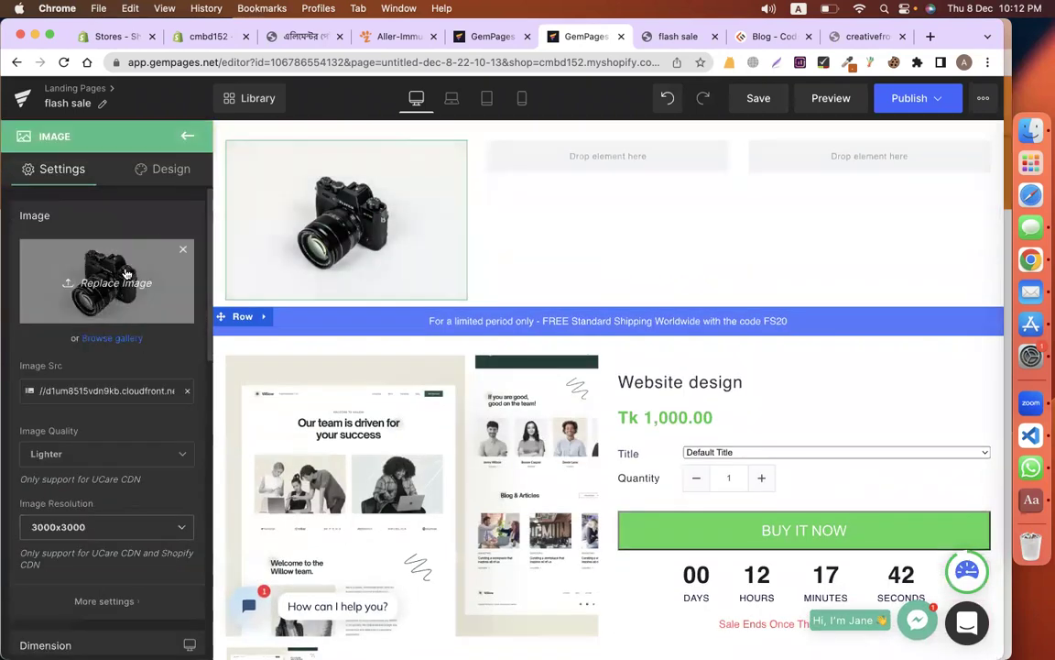
Replace the placeholder image with 'original - webview.png' from ALL LOGO > CodemanBd Logo project > Webview > View 1.
{"action": "left_click", "coordinate": [125, 271]}
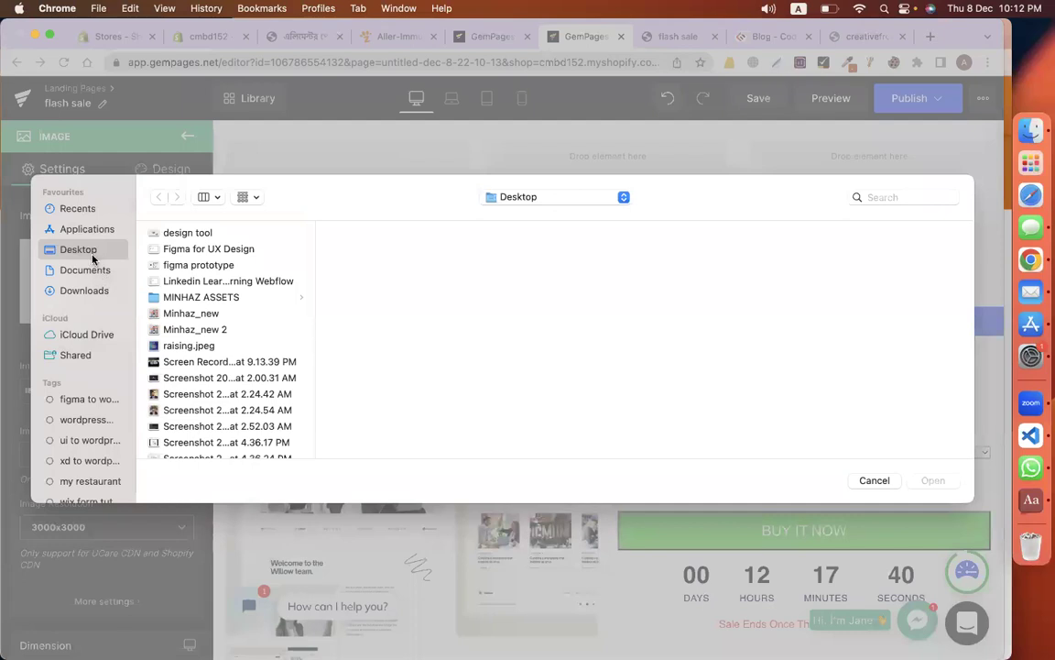
{"action": "left_click", "coordinate": [188, 297]}
{"action": "left_click", "coordinate": [403, 283]}
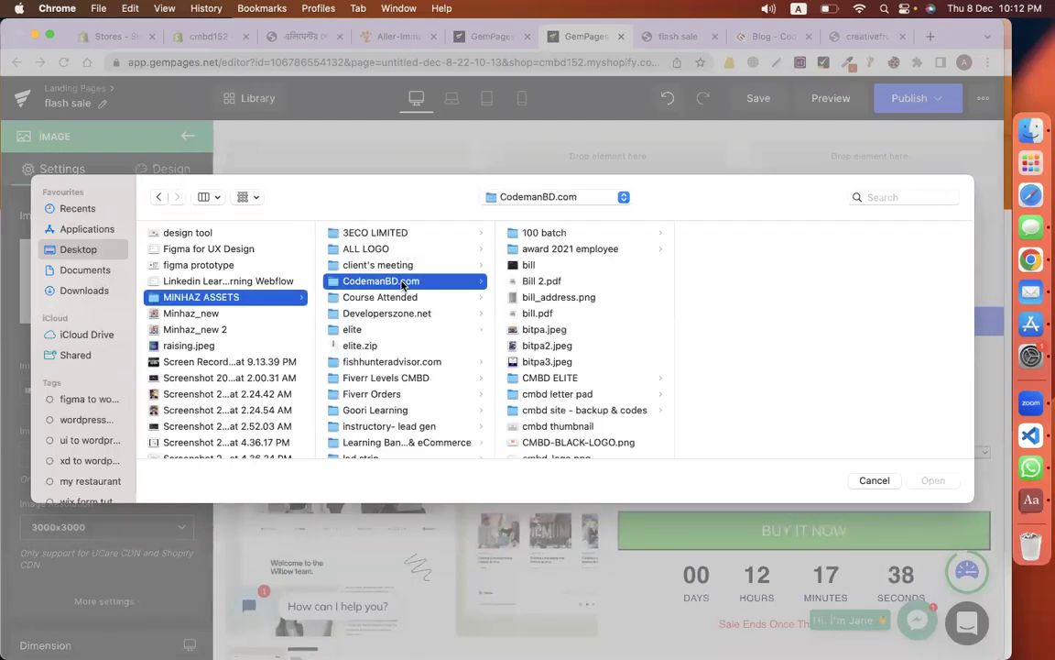
{"action": "left_click", "coordinate": [463, 250]}
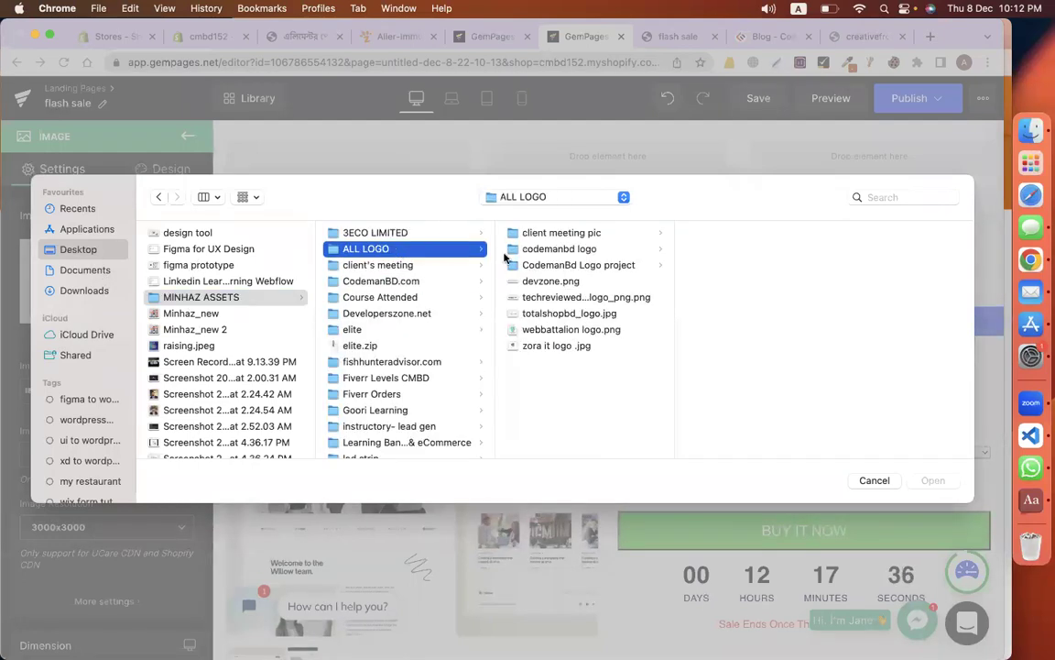
{"action": "left_click", "coordinate": [549, 265]}
{"action": "left_click", "coordinate": [730, 313]}
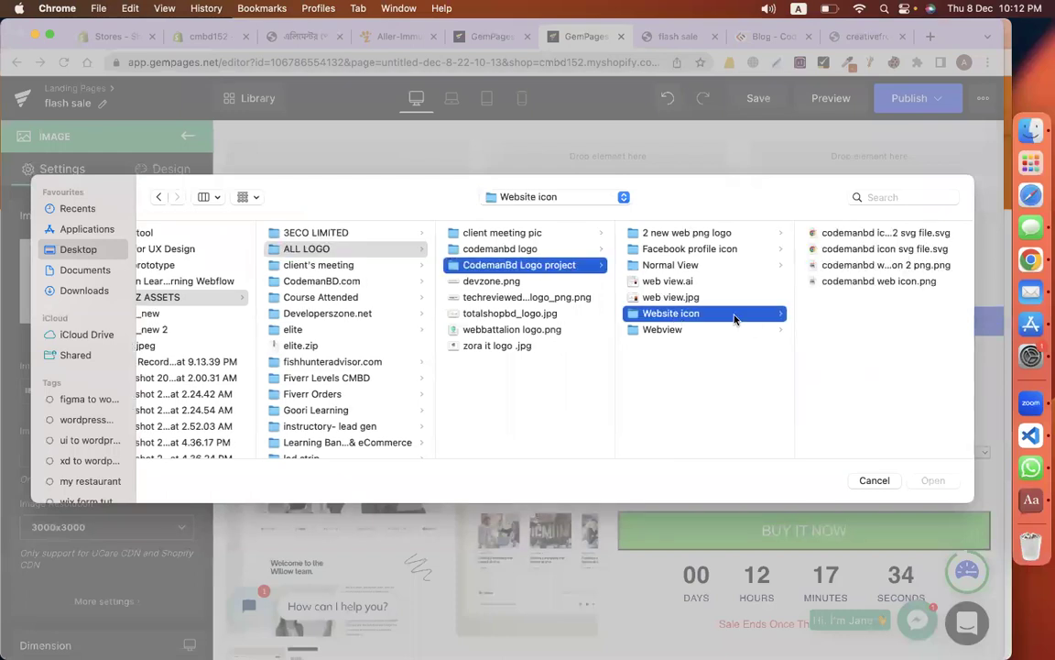
{"action": "left_click", "coordinate": [753, 327]}
{"action": "left_click", "coordinate": [830, 234]}
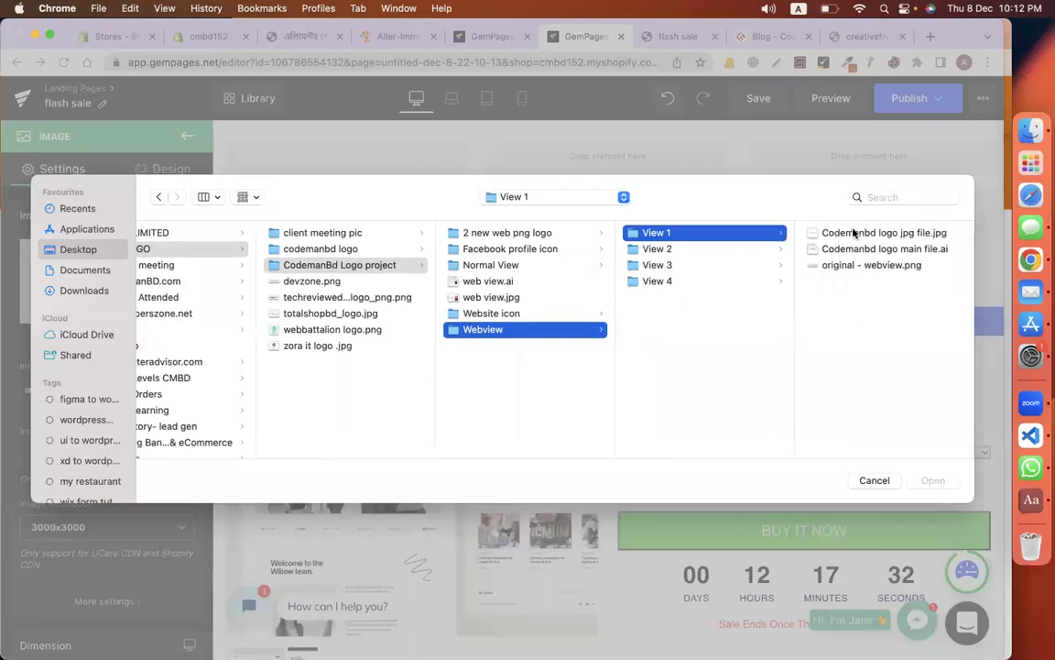
{"action": "double_click", "coordinate": [893, 266]}
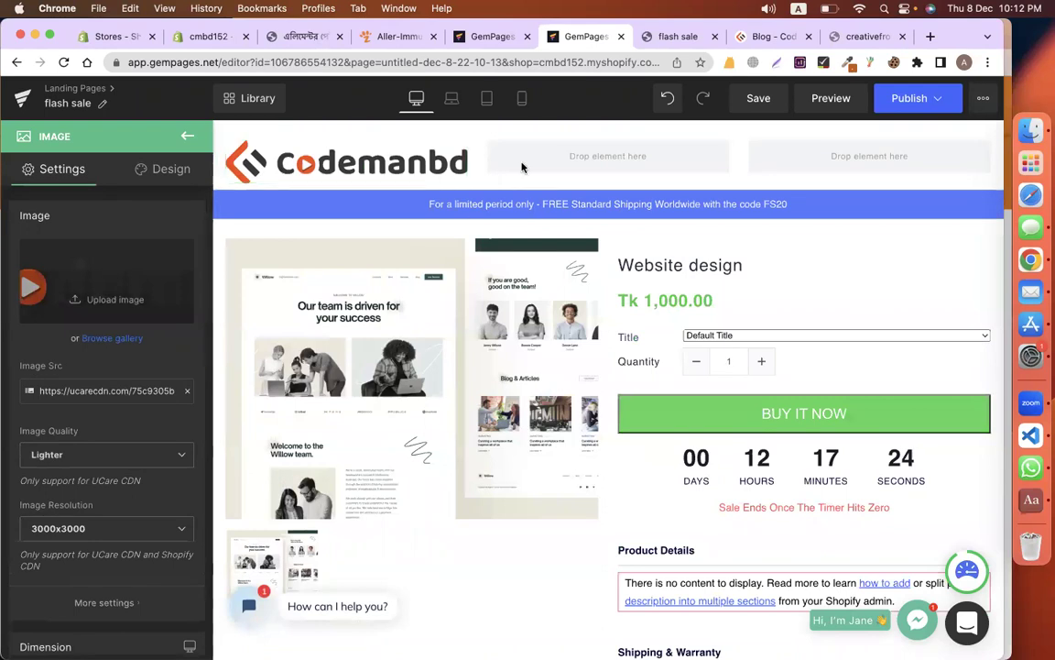
Change the top row to a 2-column layout and set the logo's width to 60%.
{"action": "left_click", "coordinate": [220, 209]}
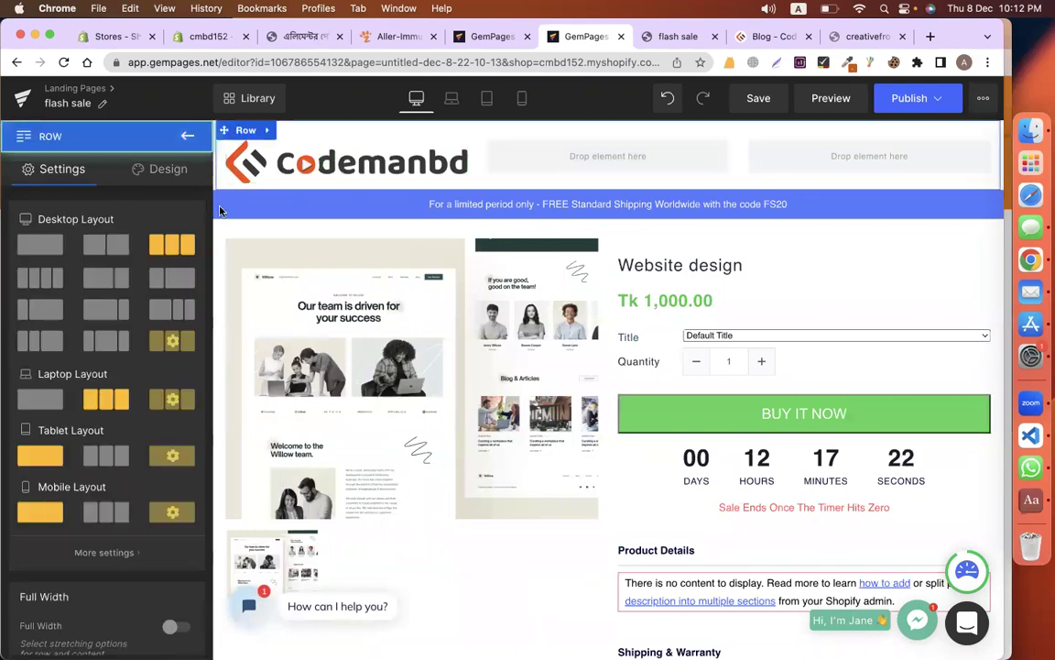
{"action": "left_click", "coordinate": [171, 280]}
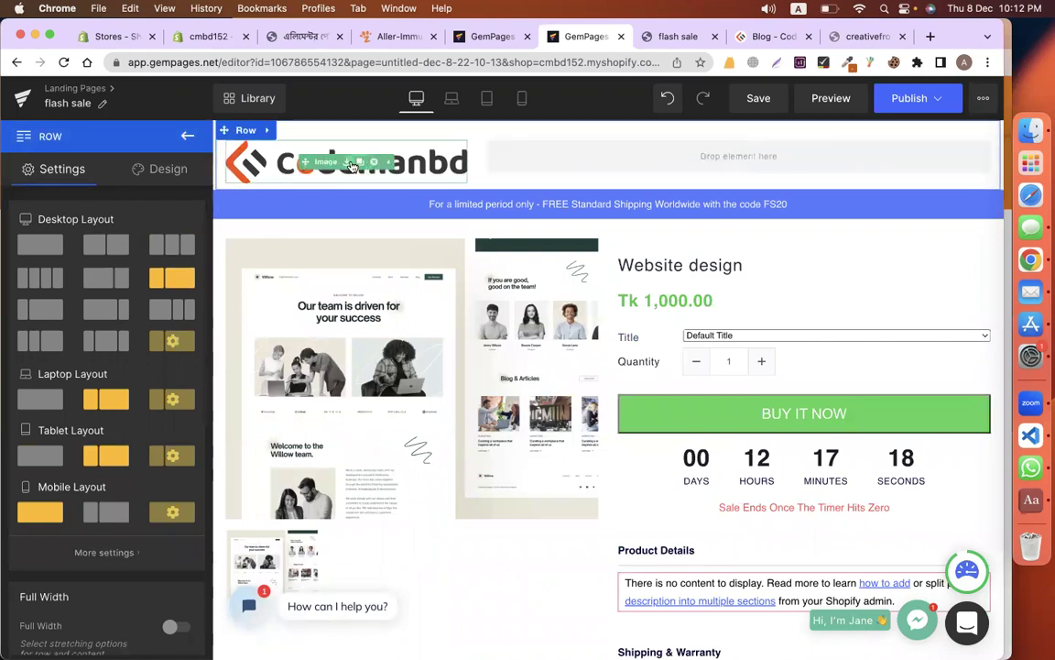
{"action": "left_click", "coordinate": [240, 154]}
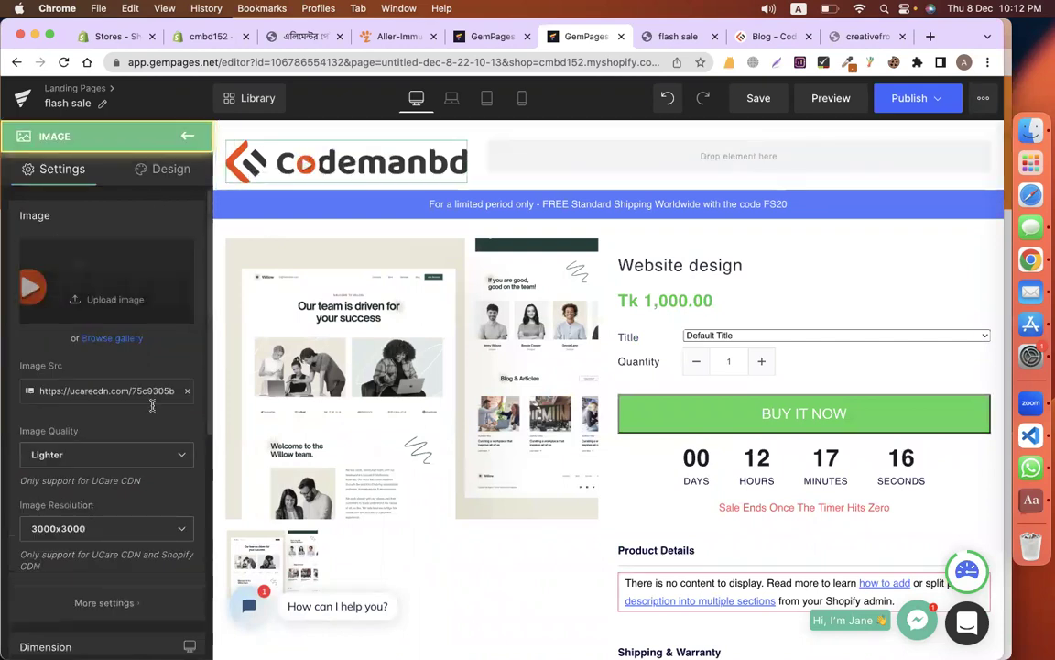
{"action": "scroll", "coordinate": [153, 405], "scroll_direction": "down", "scroll_amount": 4}
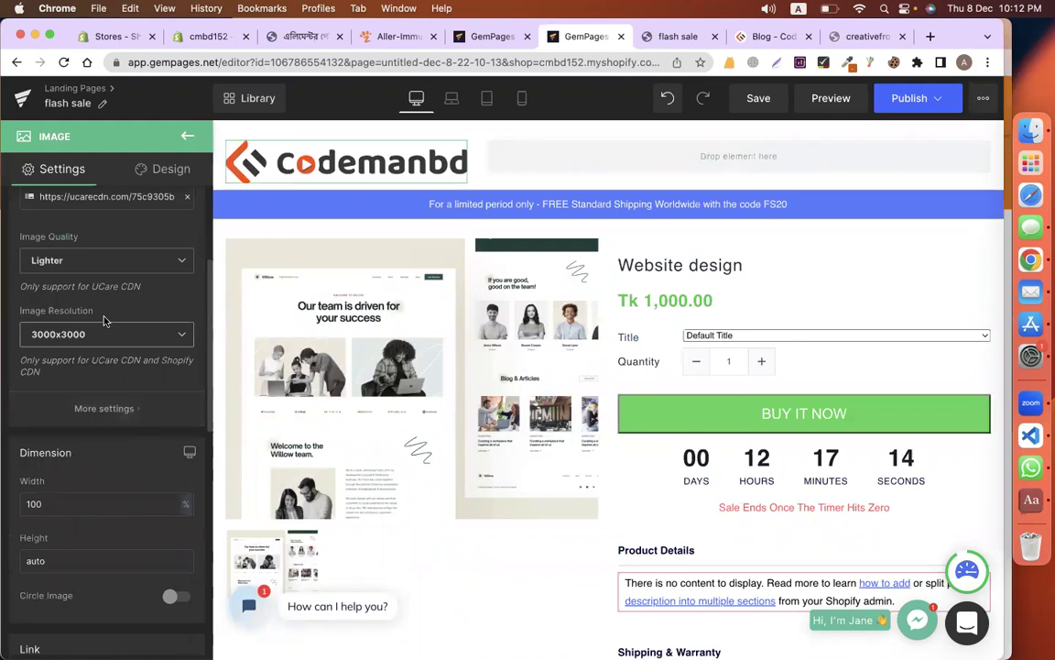
{"action": "double_click", "coordinate": [78, 504]}
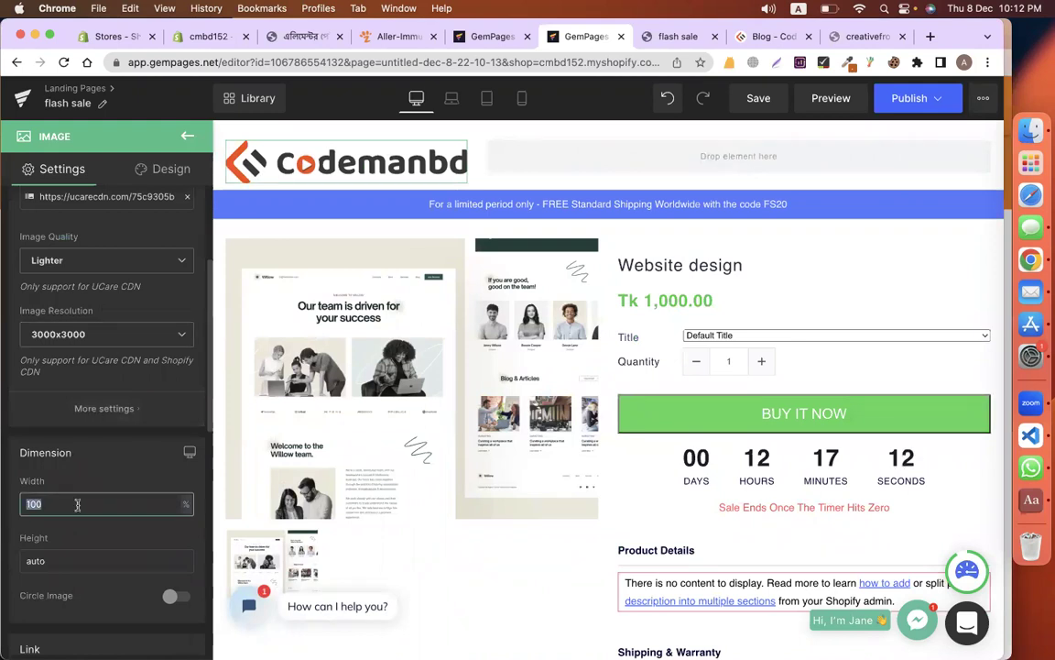
{"action": "type", "text": "60"}
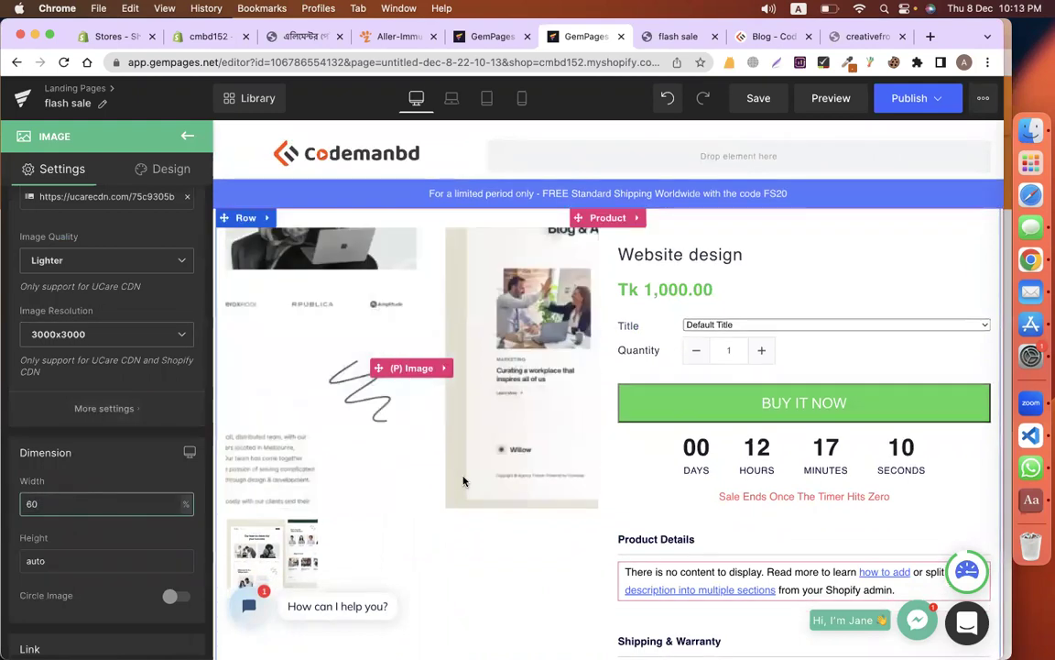
{"action": "left_click", "coordinate": [187, 135]}
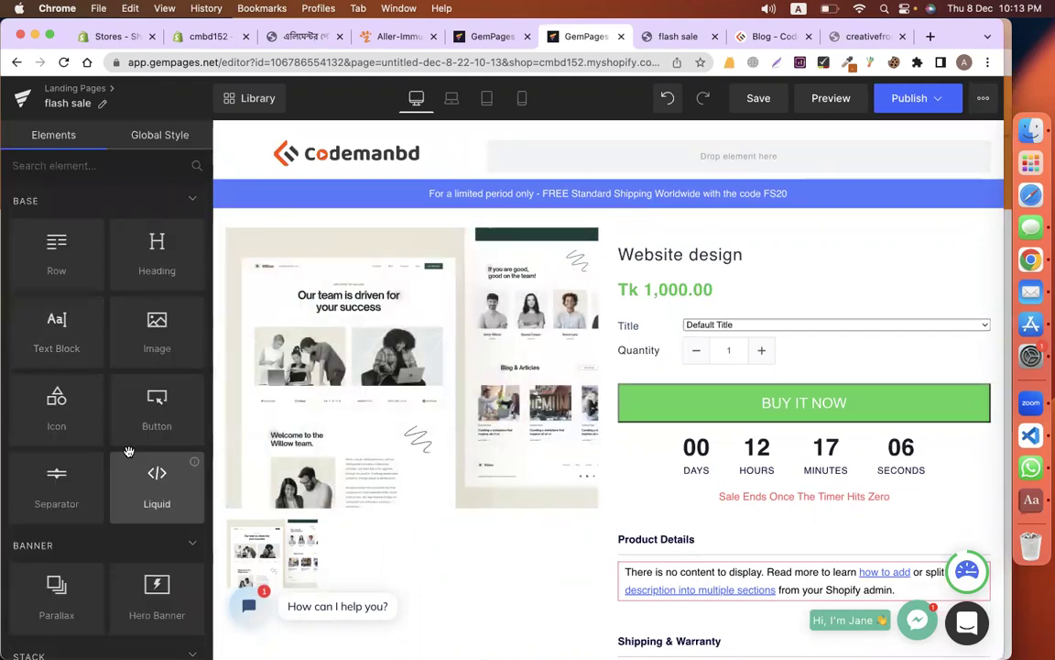
{"action": "type", "text": "me"}
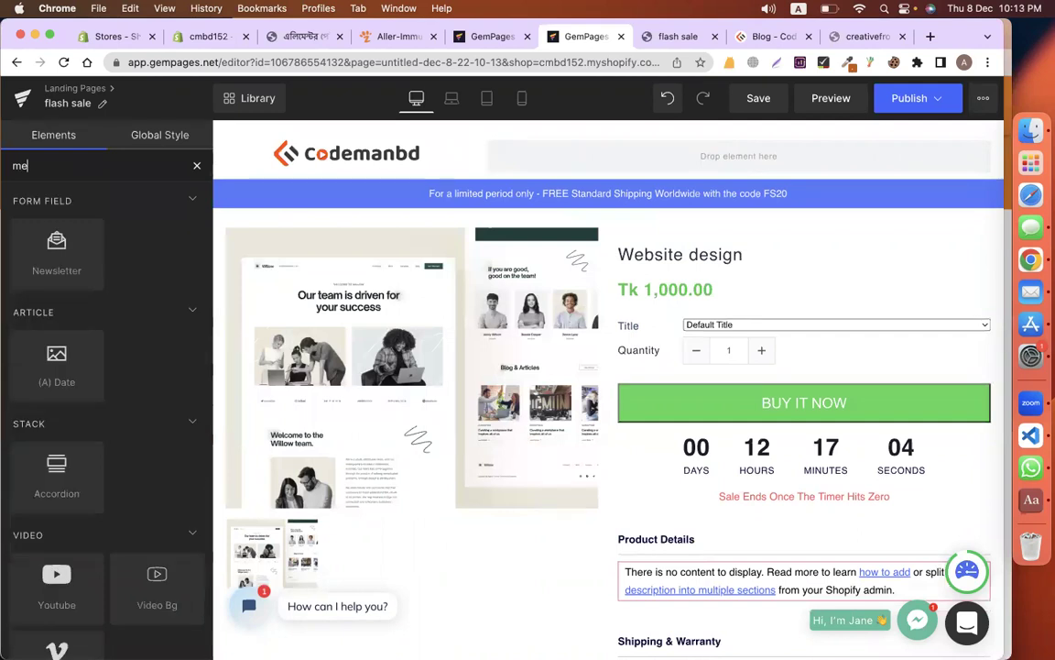
{"action": "type", "text": "n"}
{"action": "key", "text": "BackSpace"}
{"action": "key", "text": "BackSpace"}
{"action": "key", "text": "BackSpace"}
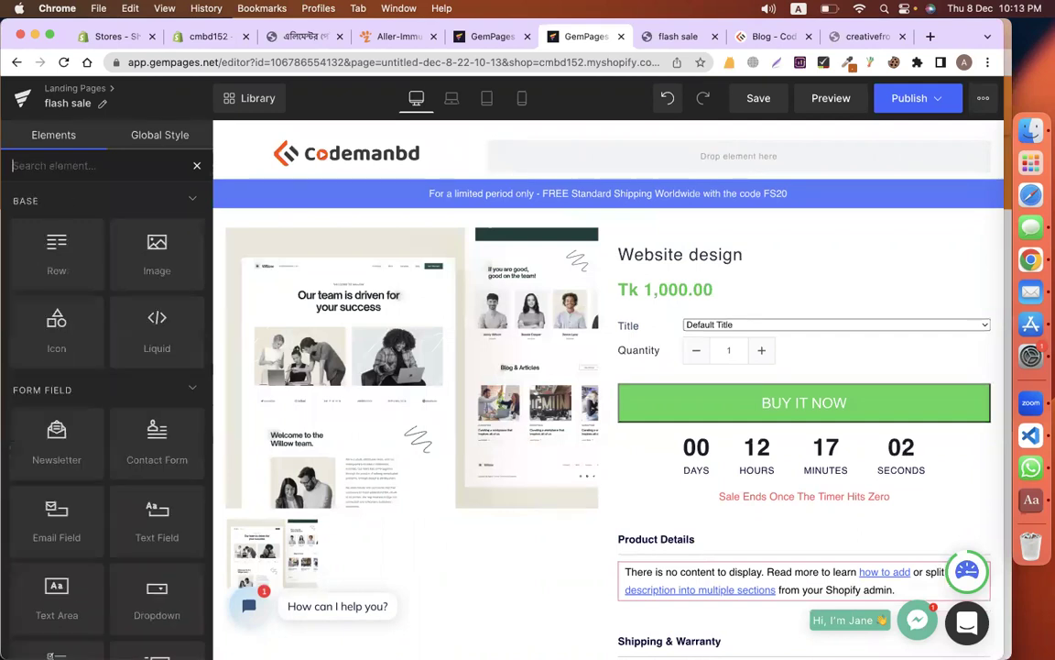
{"action": "type", "text": "na"}
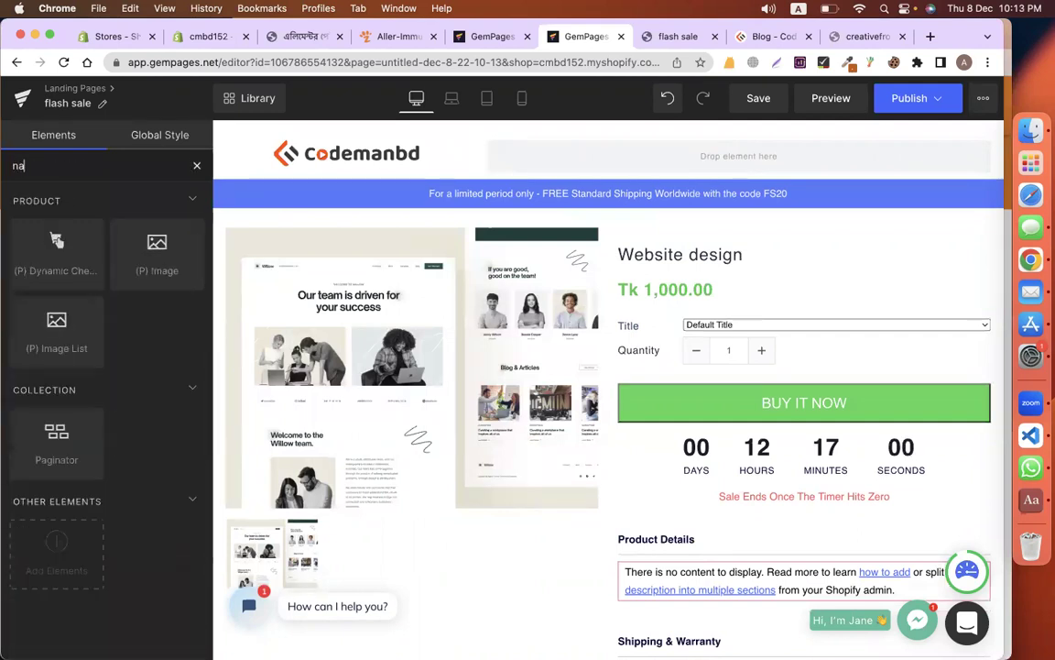
{"action": "key", "text": "BackSpace"}
{"action": "key", "text": "BackSpace"}
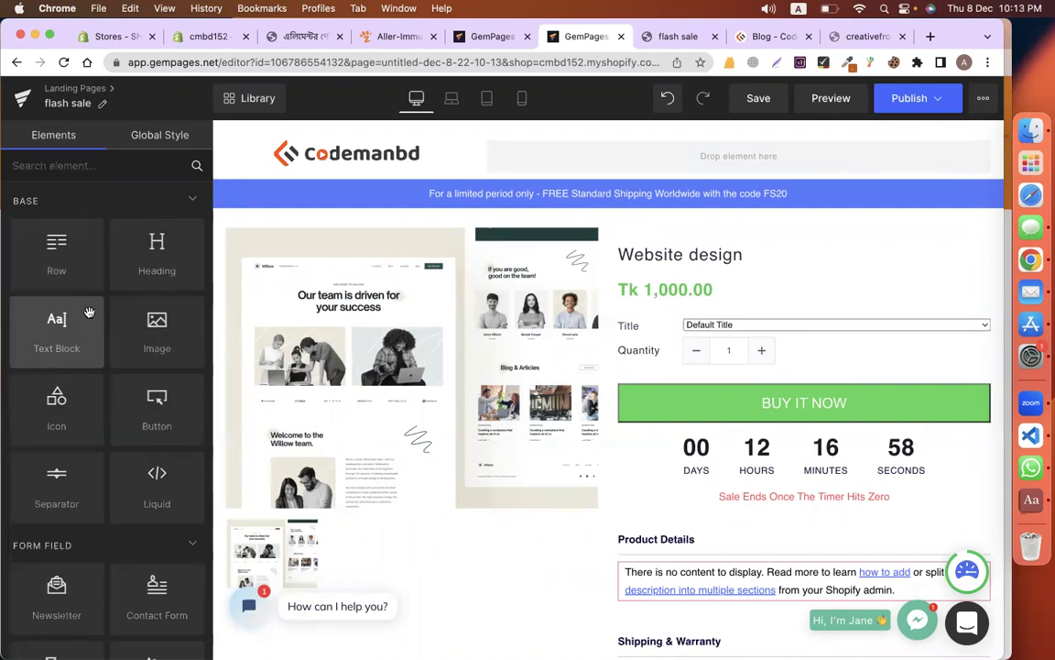
{"action": "scroll", "coordinate": [90, 311], "scroll_direction": "down", "scroll_amount": 5}
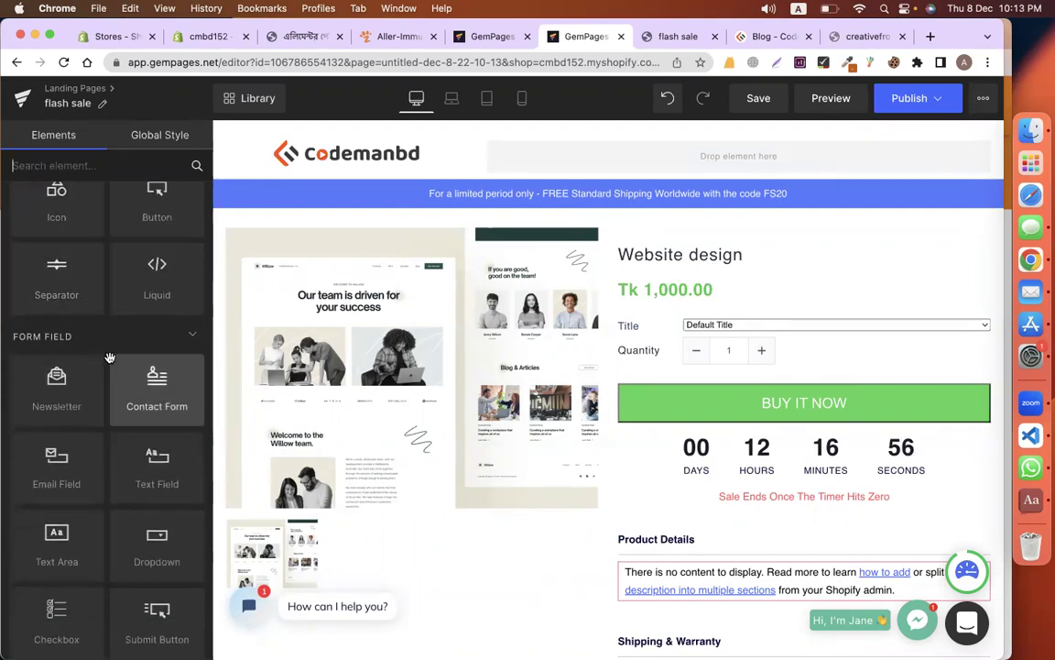
{"action": "scroll", "coordinate": [109, 358], "scroll_direction": "down", "scroll_amount": 5}
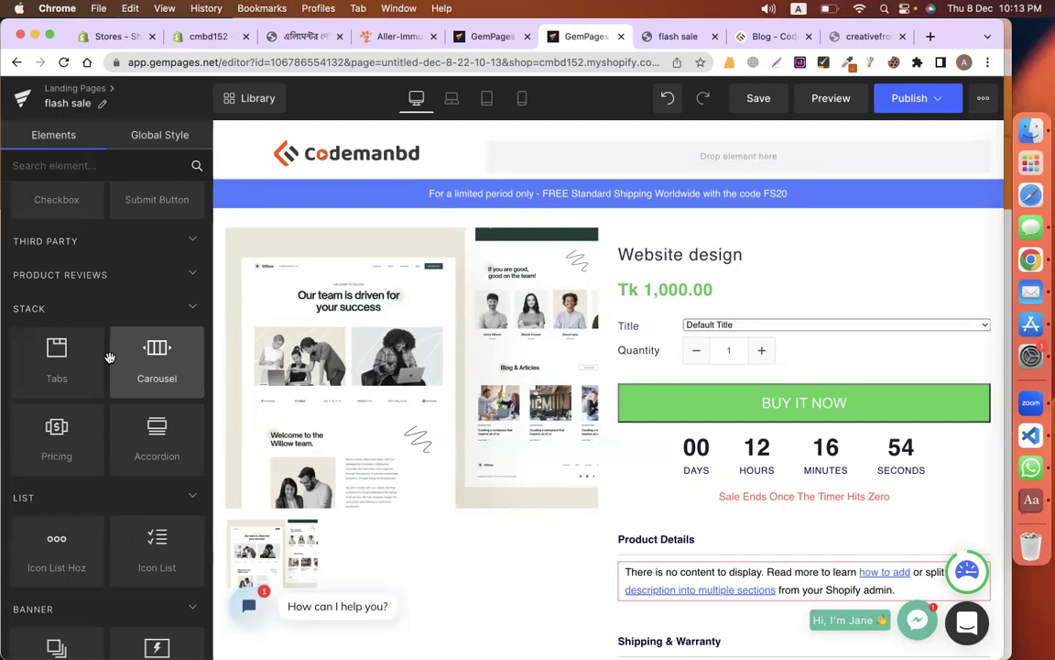
{"action": "scroll", "coordinate": [106, 444], "scroll_direction": "down", "scroll_amount": 5}
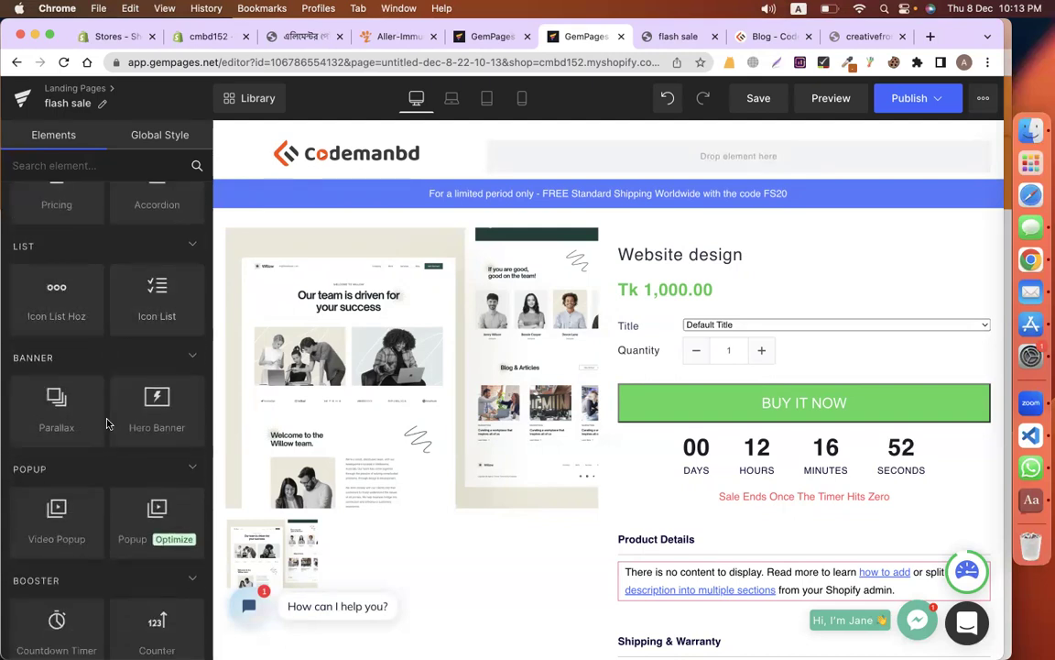
{"action": "scroll", "coordinate": [106, 423], "scroll_direction": "down", "scroll_amount": 5}
{"action": "scroll", "coordinate": [107, 423], "scroll_direction": "down", "scroll_amount": 5}
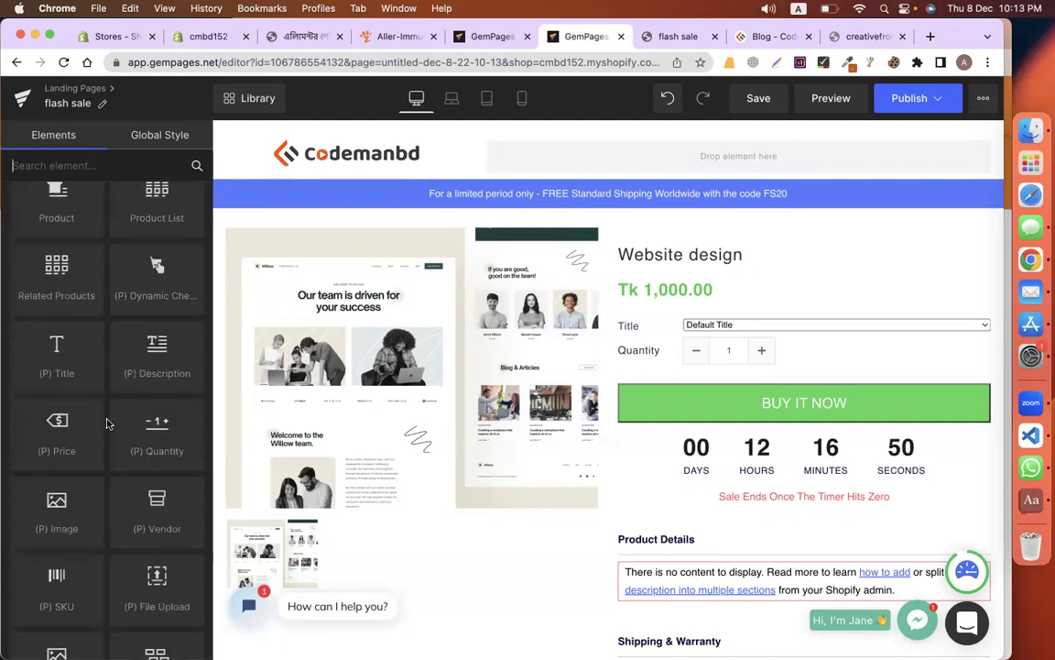
{"action": "scroll", "coordinate": [106, 423], "scroll_direction": "down", "scroll_amount": 5}
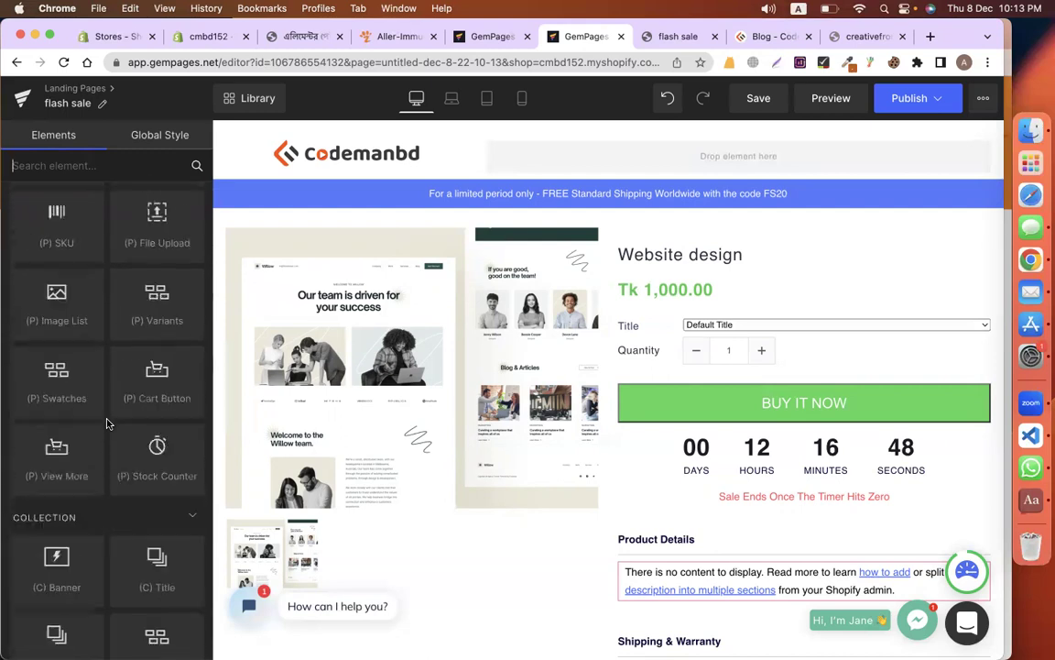
{"action": "scroll", "coordinate": [107, 423], "scroll_direction": "up", "scroll_amount": 10}
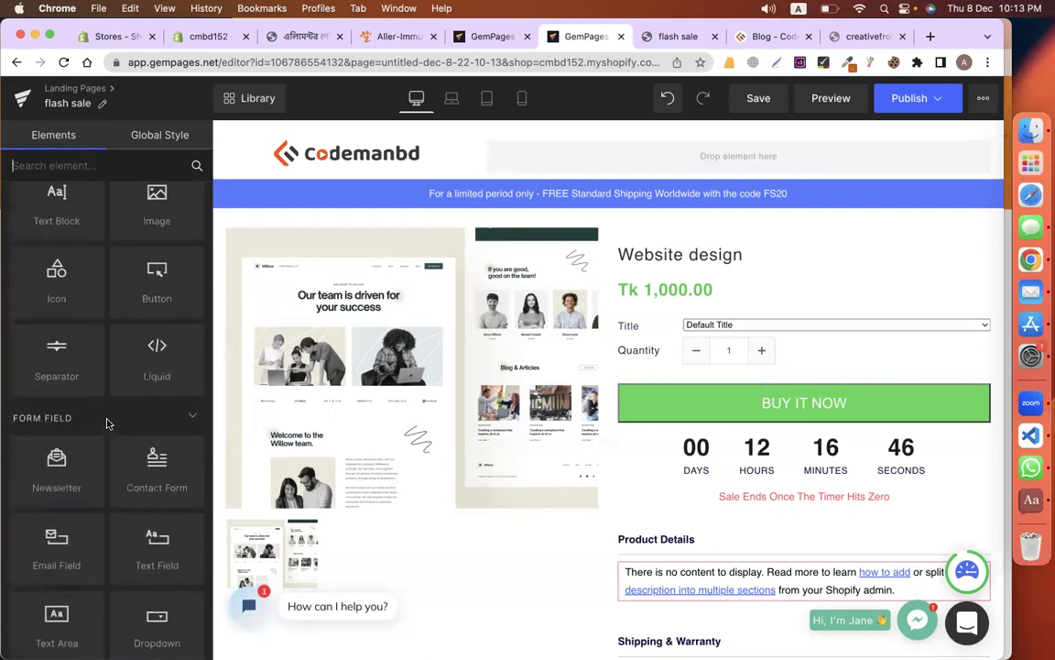
{"action": "type", "text": "nav"}
{"action": "key", "text": "BackSpace"}
{"action": "key", "text": "BackSpace"}
{"action": "key", "text": "BackSpace"}
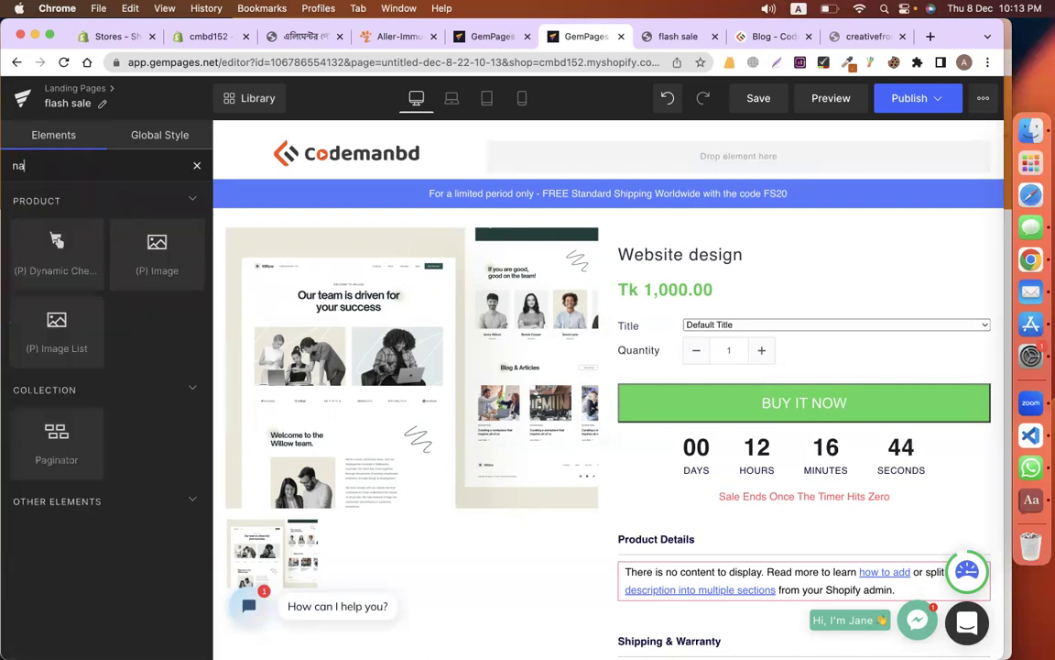
{"action": "scroll", "coordinate": [106, 495], "scroll_direction": "down", "scroll_amount": 5}
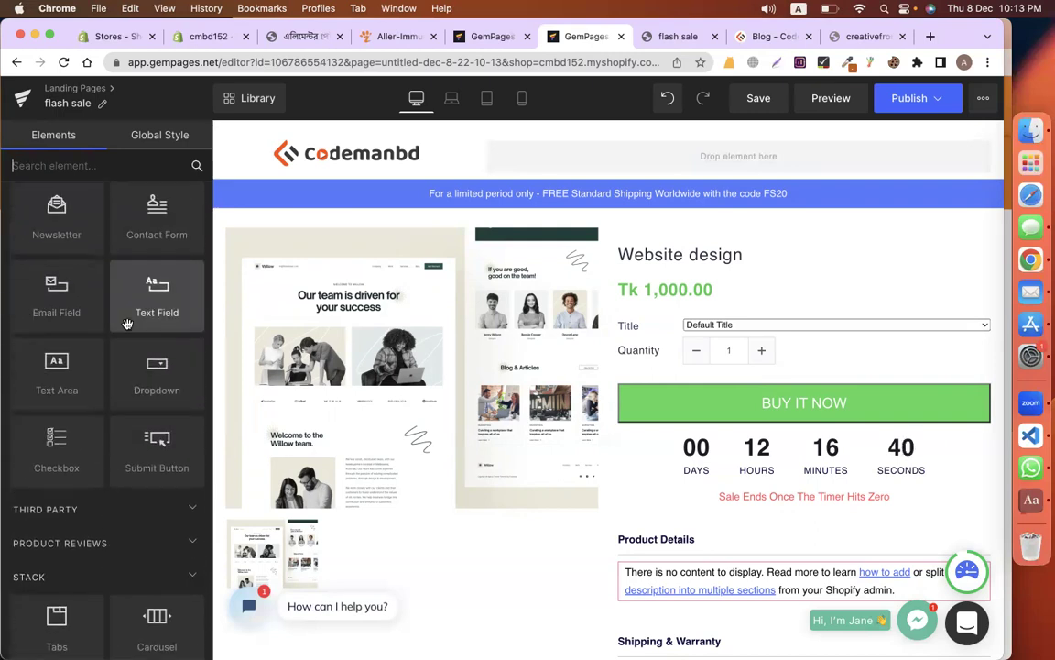
{"action": "scroll", "coordinate": [127, 455], "scroll_direction": "down", "scroll_amount": 5}
{"action": "scroll", "coordinate": [126, 454], "scroll_direction": "down", "scroll_amount": 3}
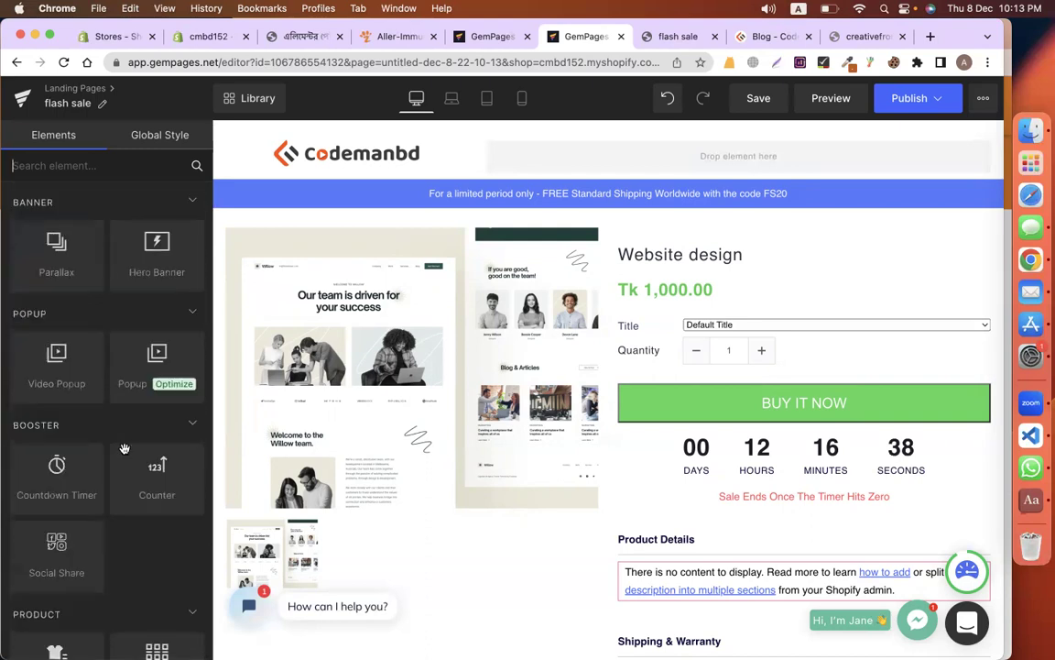
{"action": "scroll", "coordinate": [124, 452], "scroll_direction": "up", "scroll_amount": 15}
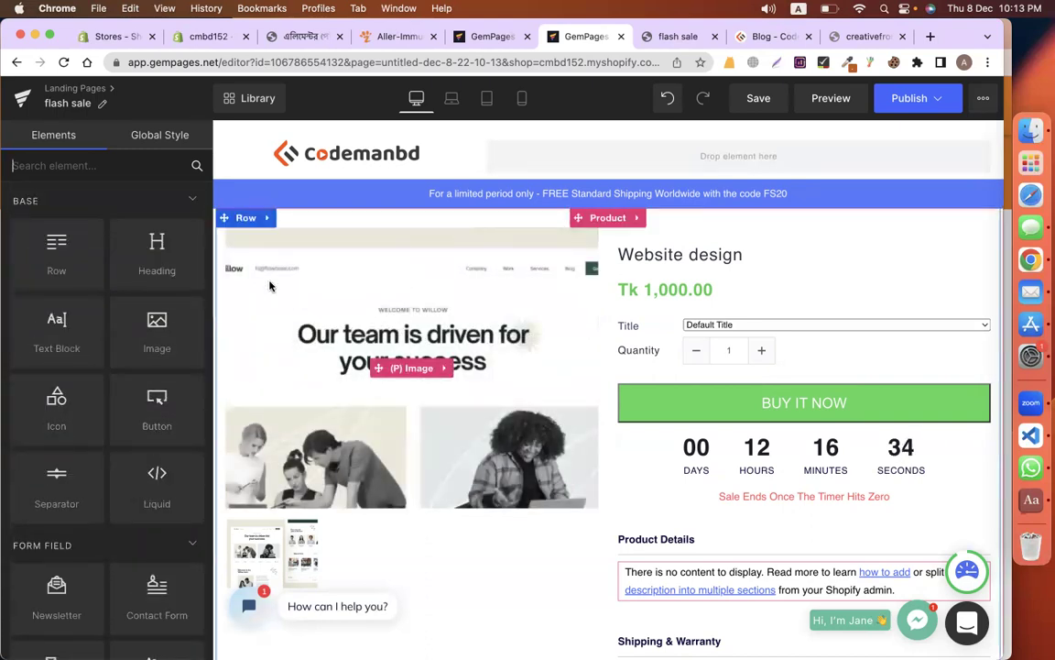
{"action": "scroll", "coordinate": [112, 509], "scroll_direction": "down", "scroll_amount": 5}
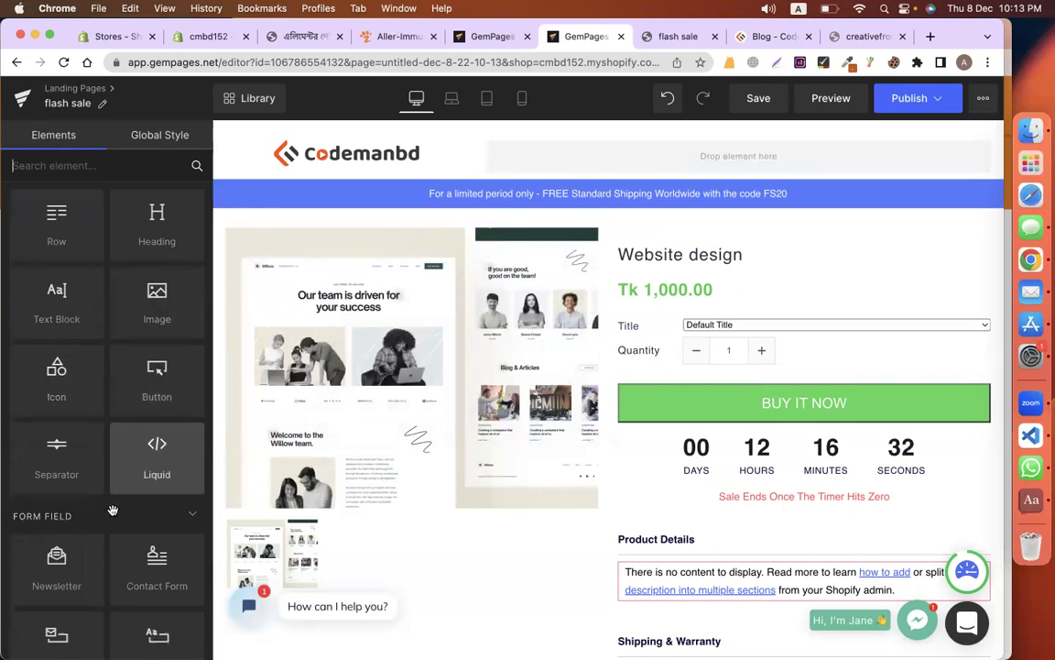
{"action": "scroll", "coordinate": [112, 485], "scroll_direction": "up", "scroll_amount": 5}
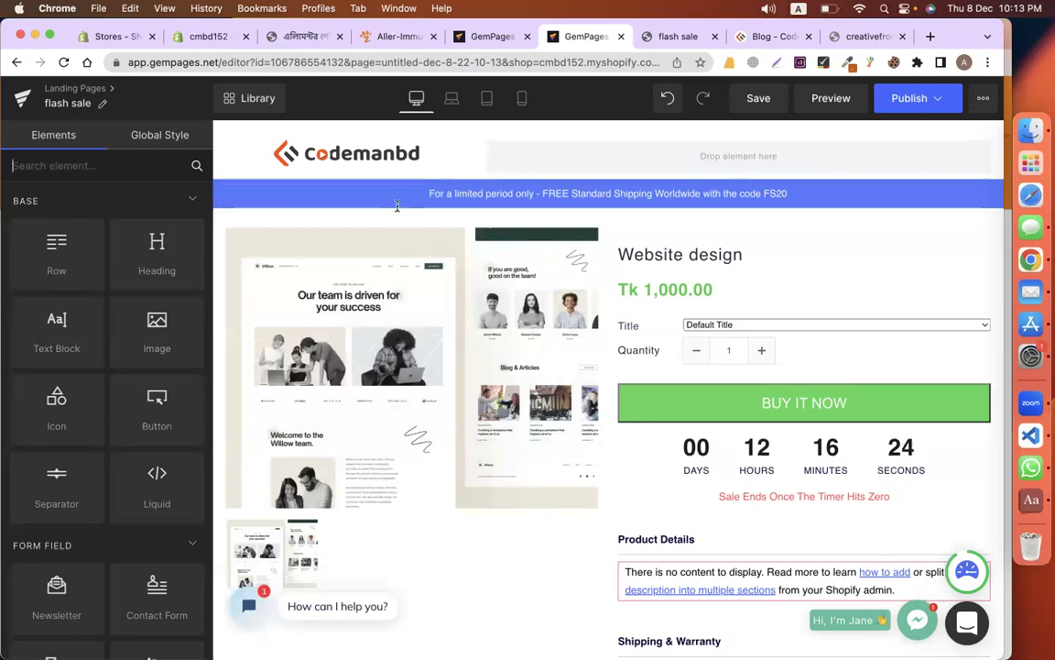
Add a Text Block beside the logo and replace its Lorem ipsum text with 'Home'.
{"action": "left_click_drag", "start_coordinate": [92, 332], "coordinate": [683, 155]}
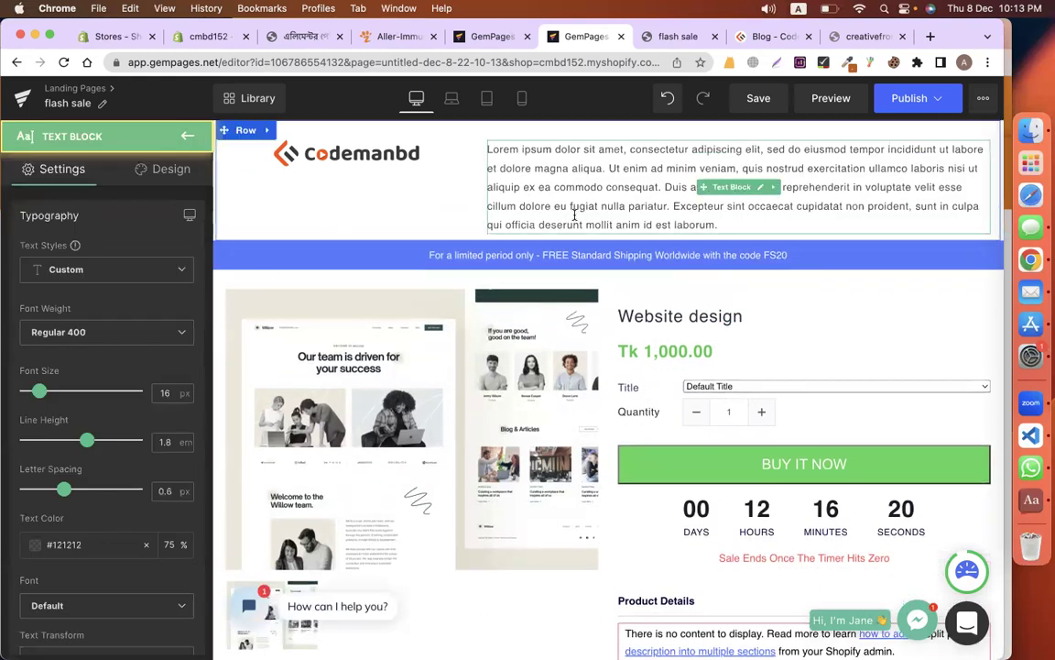
{"action": "left_click", "coordinate": [576, 215]}
{"action": "key", "text": "super+a"}
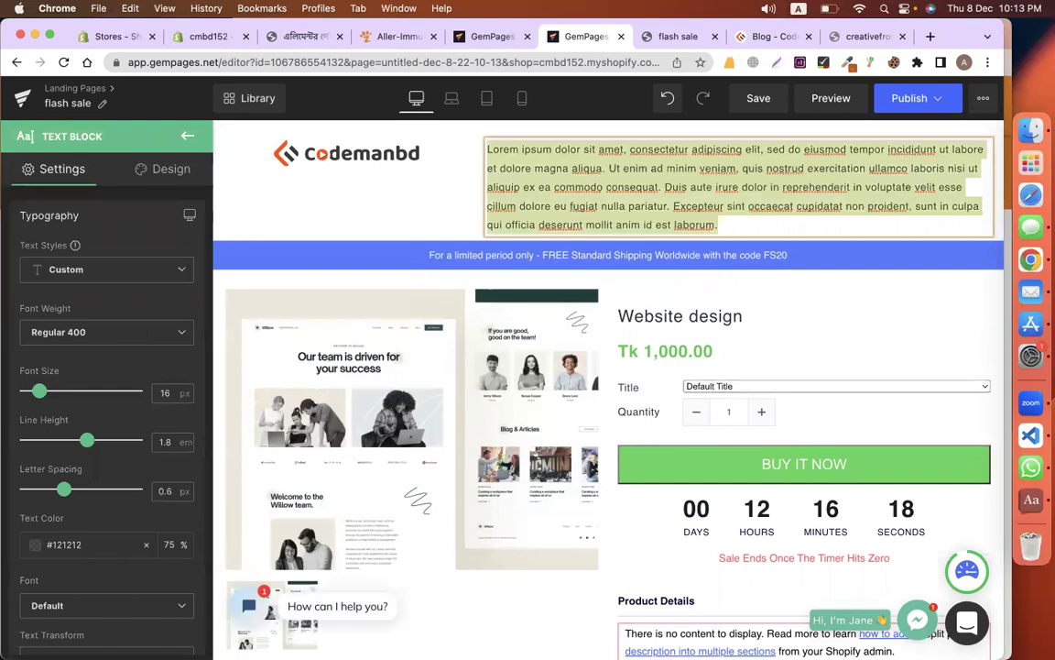
{"action": "type", "text": "Home"}
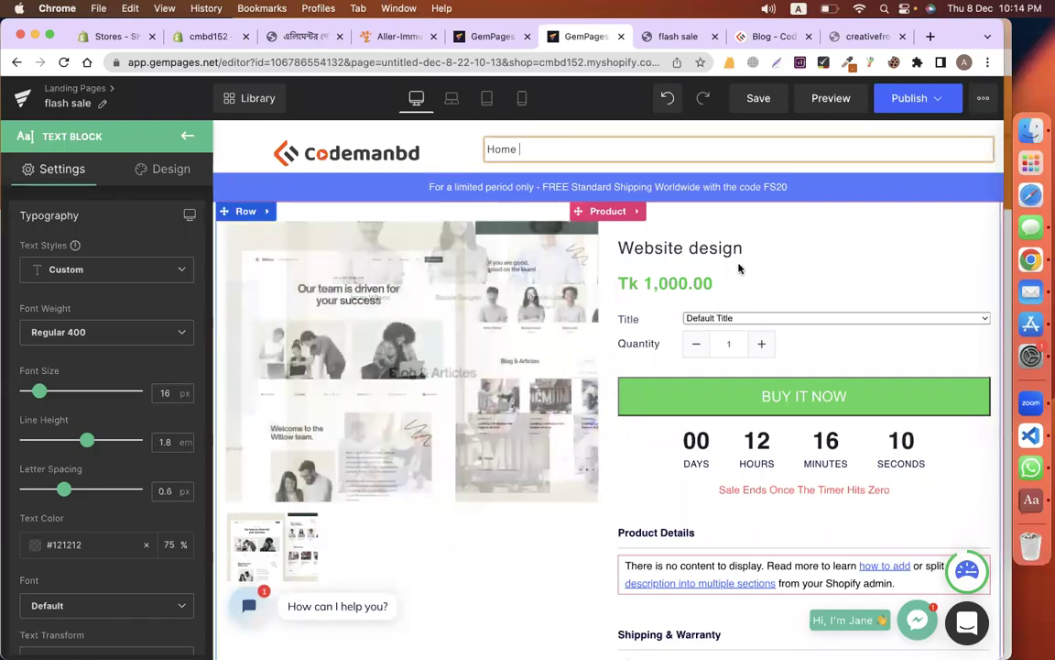
Select the free-shipping text, timer caption, Product Details heading and product image list in turn.
{"action": "left_click", "coordinate": [733, 188]}
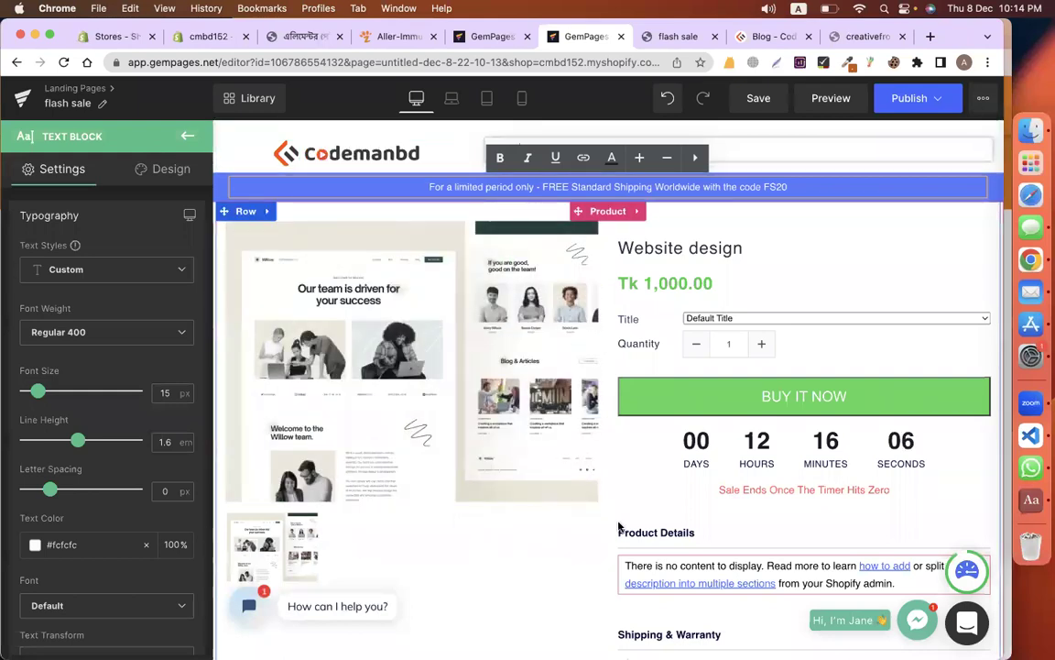
{"action": "left_click", "coordinate": [659, 486]}
{"action": "left_click", "coordinate": [630, 529]}
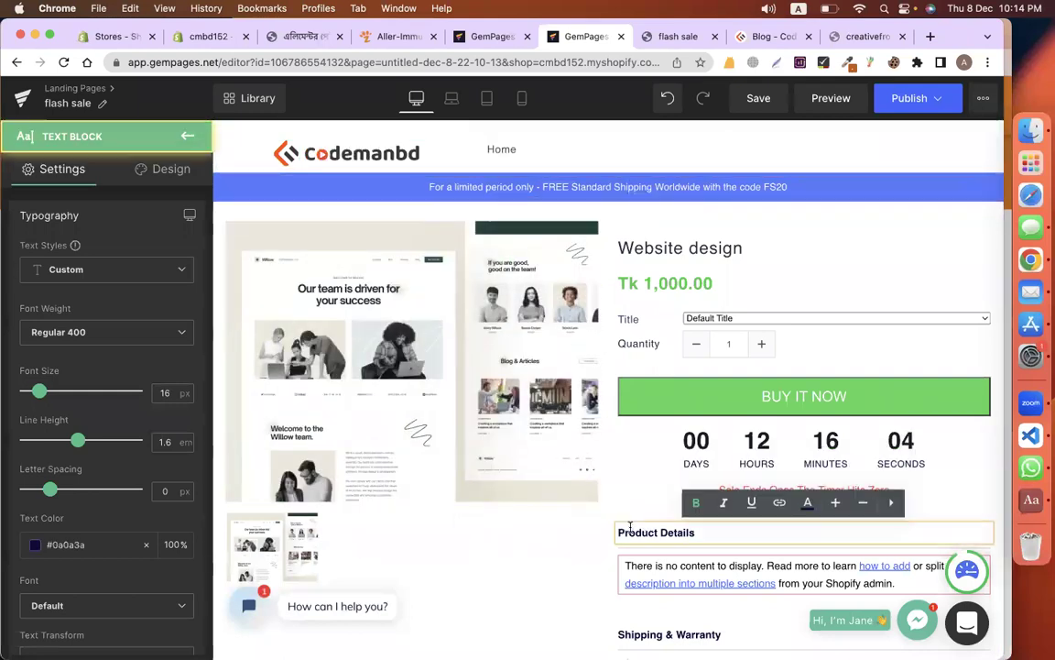
{"action": "left_click", "coordinate": [592, 550]}
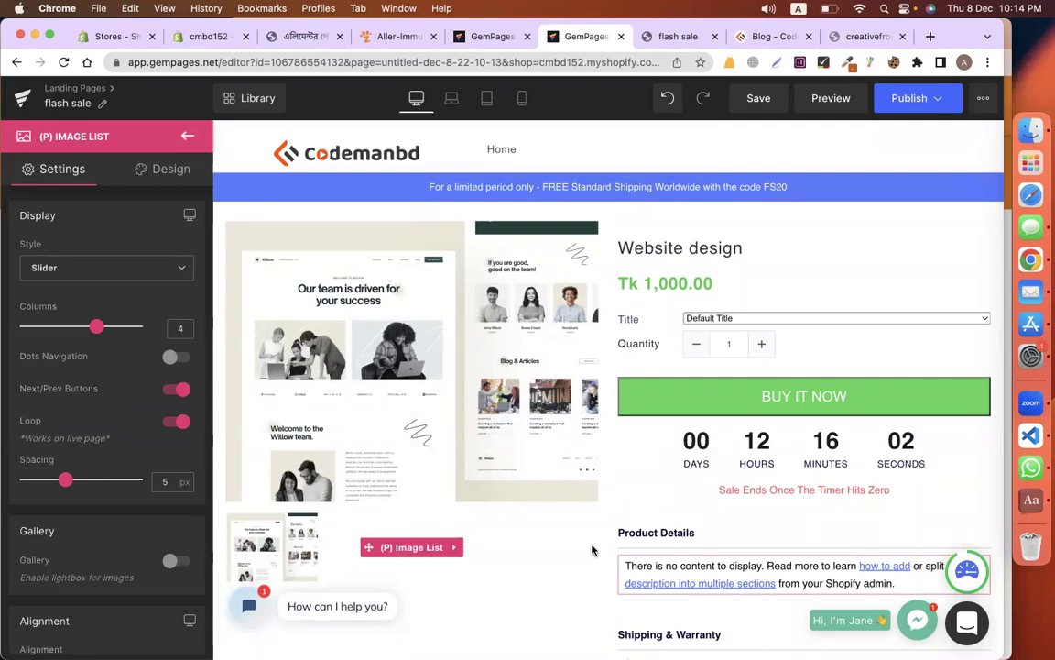
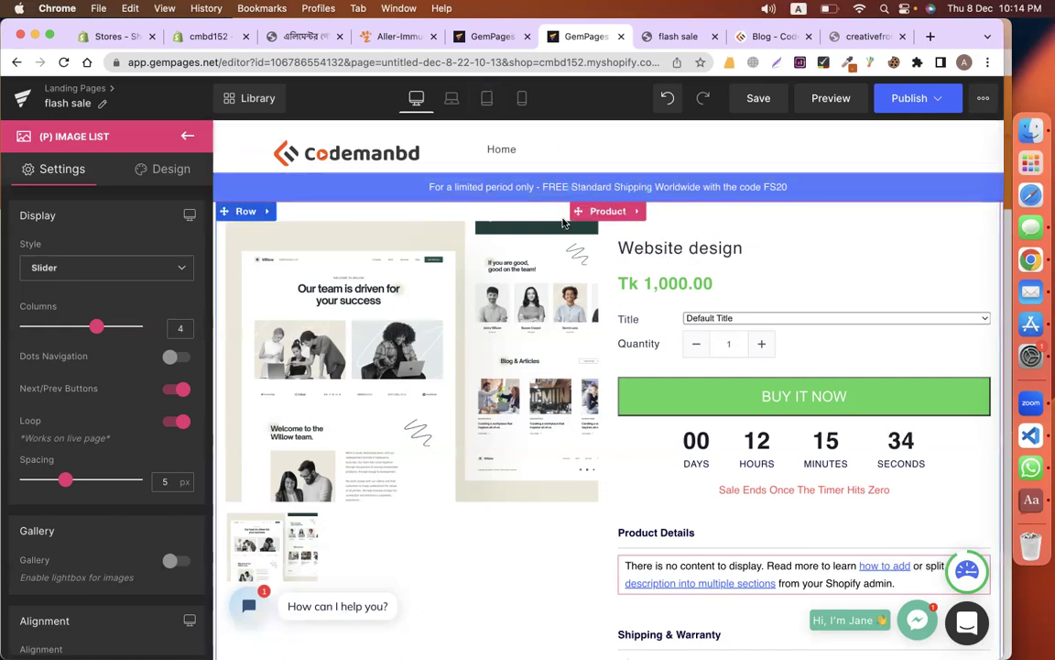
Close the Chrome profile menu and select the flash sale page's header Row to show its layout settings.
{"action": "left_click", "coordinate": [964, 62]}
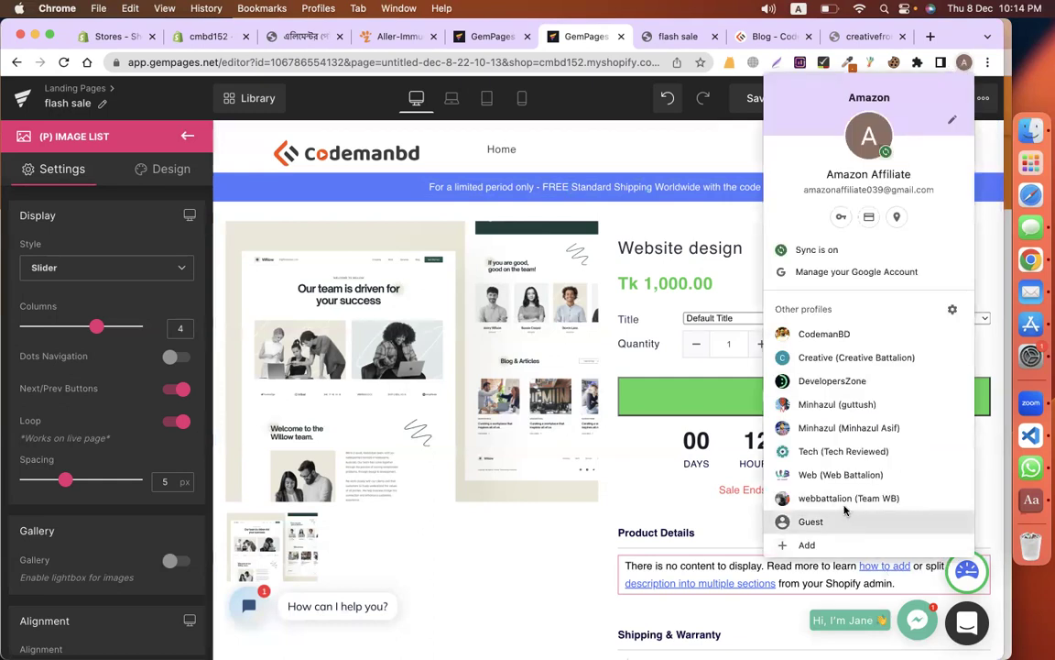
{"action": "left_click", "coordinate": [629, 127]}
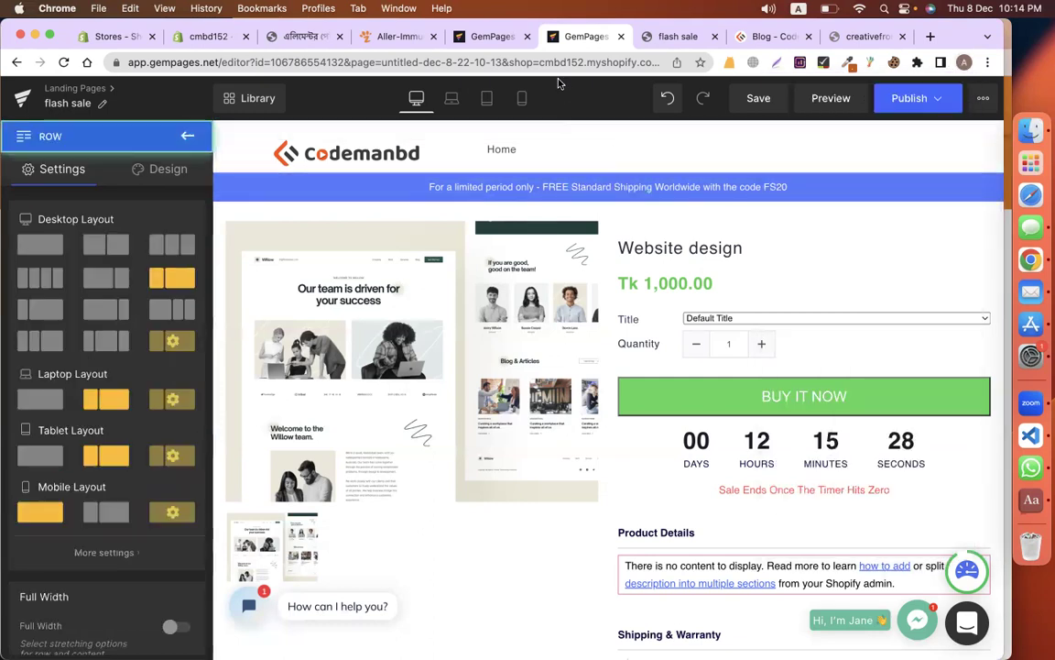
Browse the Aller-Immune Bites for Dogs page down to its 4.8-rating, 1549-review summary.
{"action": "left_click", "coordinate": [398, 38]}
{"action": "scroll", "coordinate": [523, 276], "scroll_direction": "up", "scroll_amount": 15}
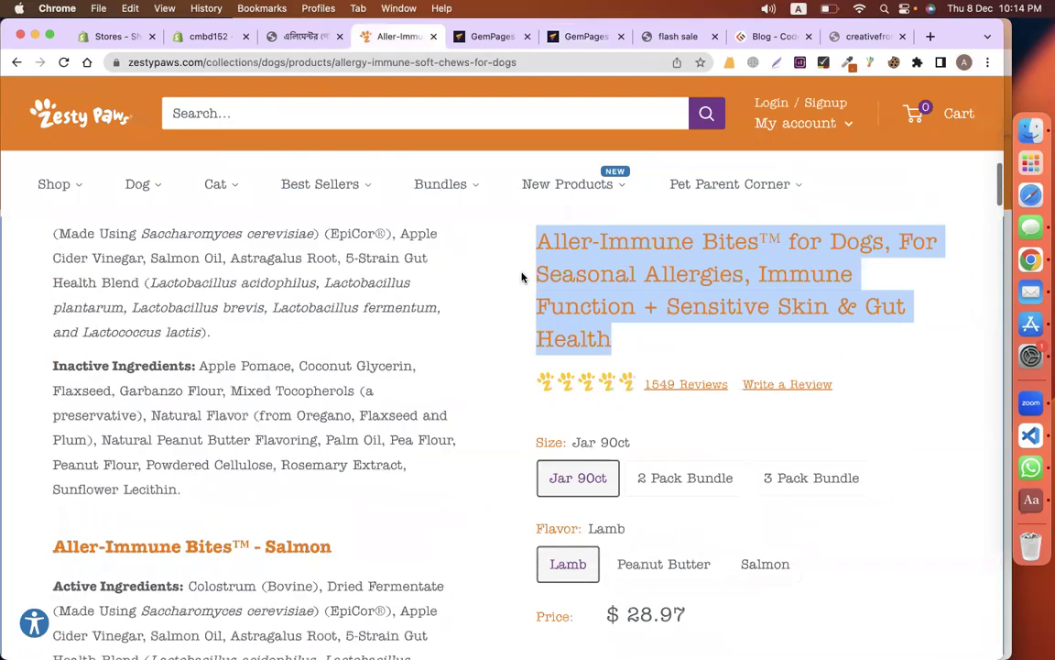
{"action": "scroll", "coordinate": [700, 452], "scroll_direction": "down", "scroll_amount": 4}
{"action": "scroll", "coordinate": [701, 452], "scroll_direction": "down", "scroll_amount": 3}
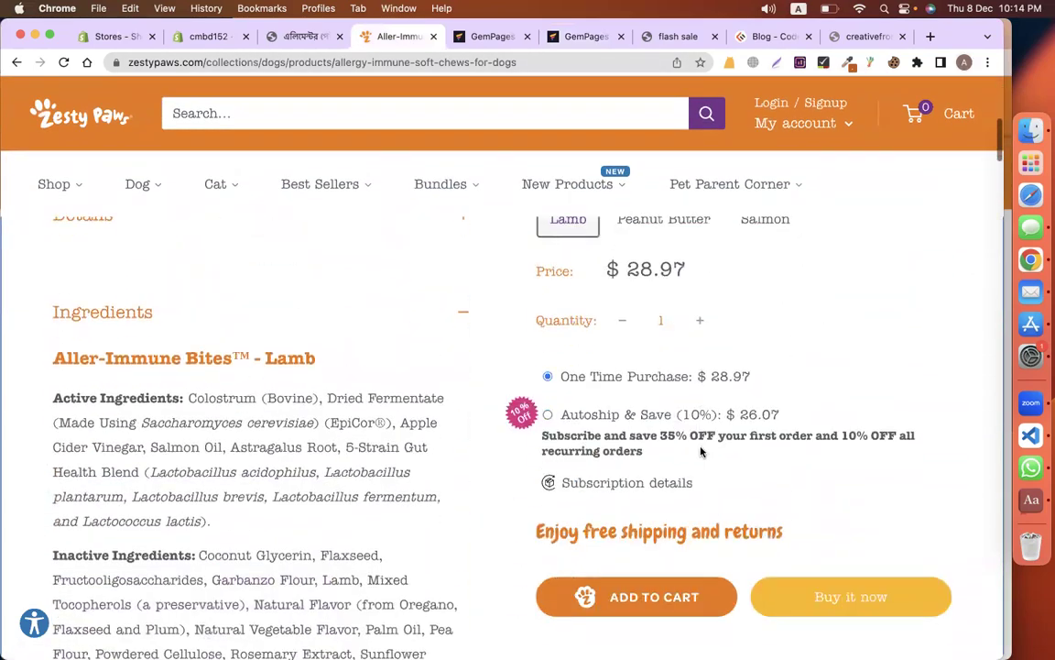
{"action": "scroll", "coordinate": [490, 456], "scroll_direction": "down", "scroll_amount": 15}
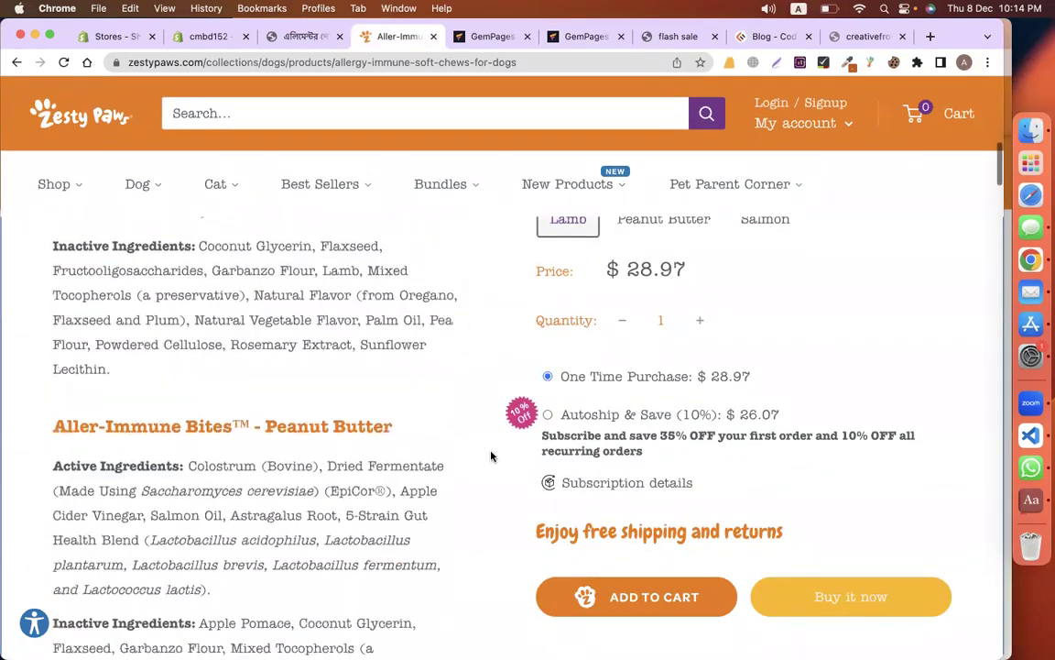
{"action": "scroll", "coordinate": [490, 456], "scroll_direction": "up", "scroll_amount": 15}
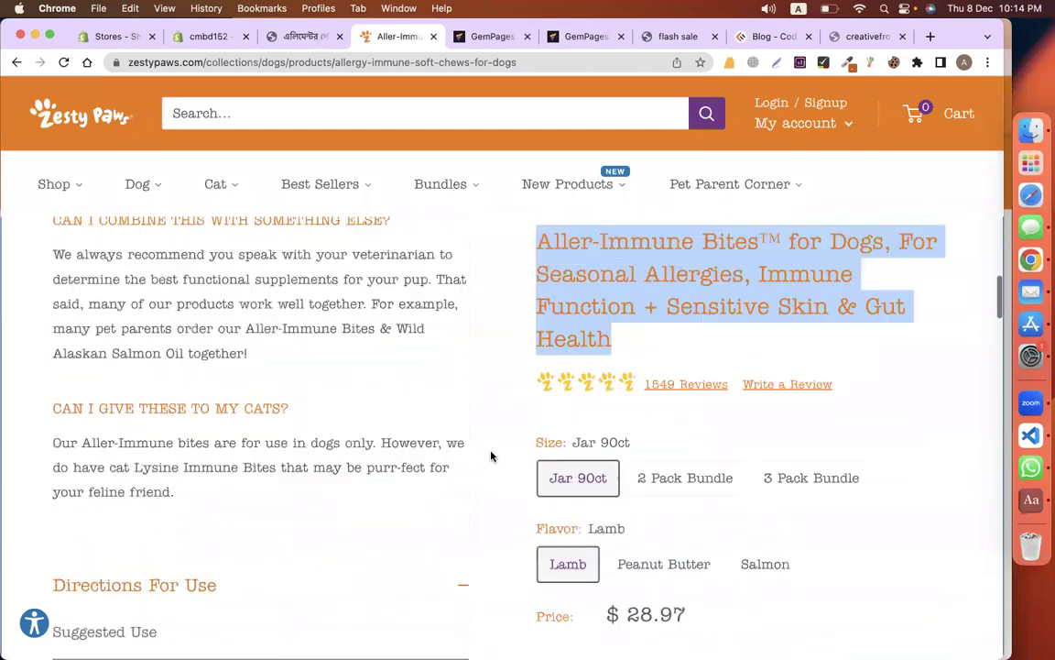
{"action": "scroll", "coordinate": [490, 455], "scroll_direction": "up", "scroll_amount": 2}
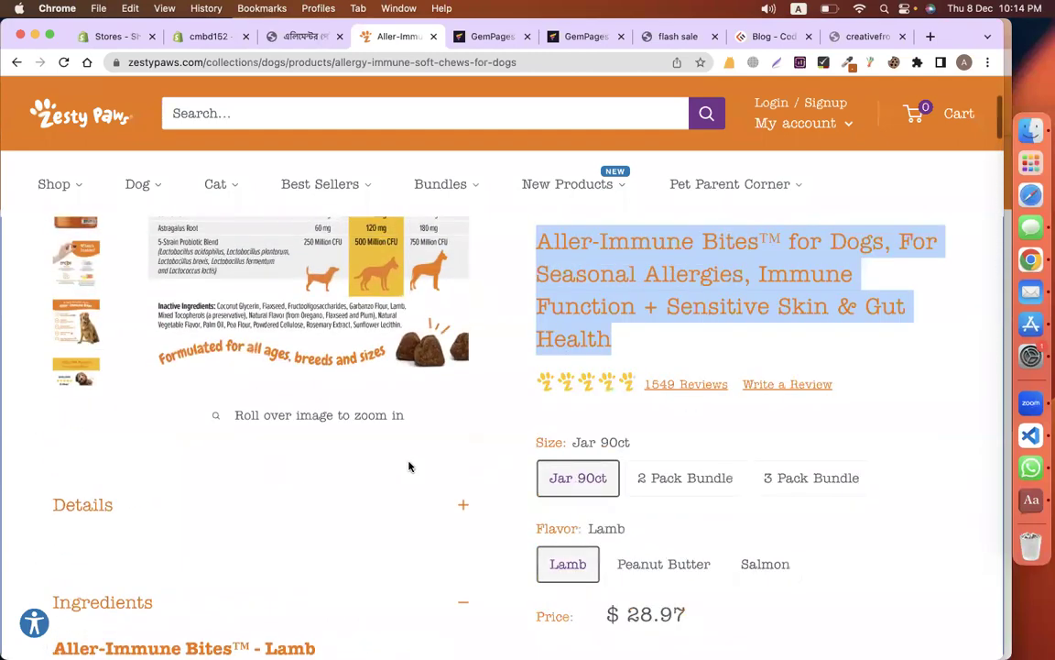
{"action": "scroll", "coordinate": [409, 464], "scroll_direction": "down", "scroll_amount": 3}
{"action": "scroll", "coordinate": [283, 471], "scroll_direction": "up", "scroll_amount": 5}
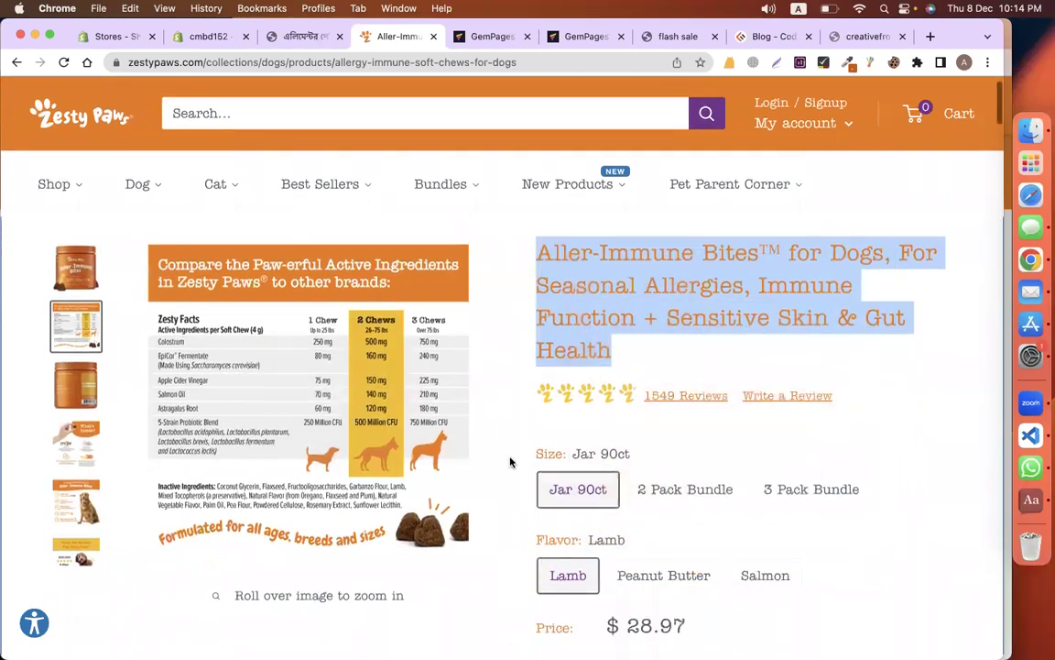
{"action": "scroll", "coordinate": [412, 458], "scroll_direction": "down", "scroll_amount": 4}
{"action": "scroll", "coordinate": [272, 376], "scroll_direction": "down", "scroll_amount": 10}
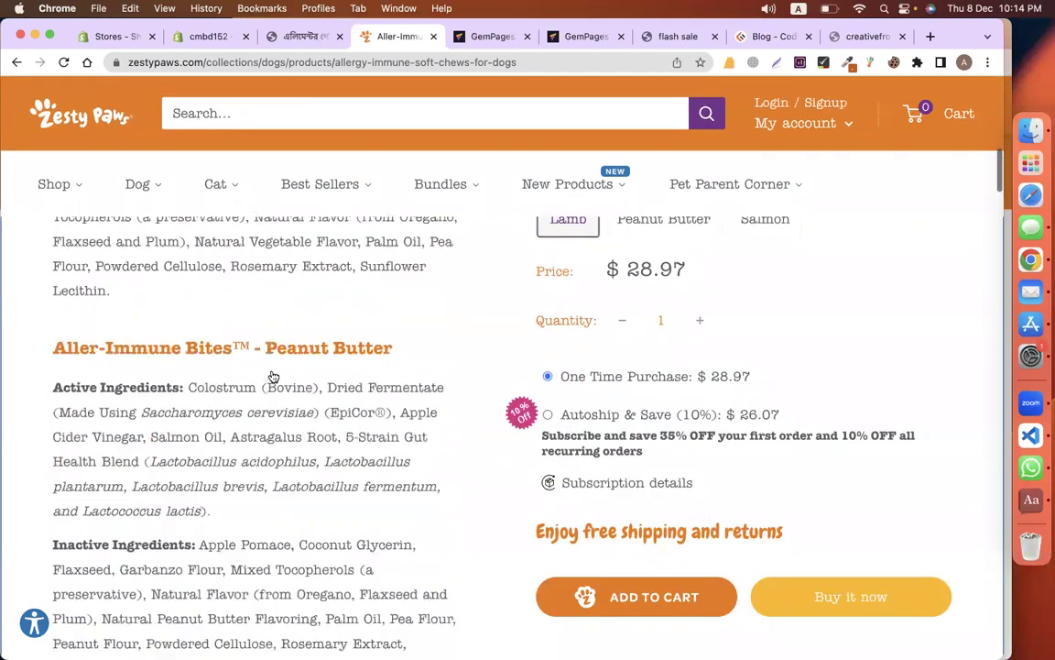
{"action": "scroll", "coordinate": [272, 376], "scroll_direction": "up", "scroll_amount": 6}
{"action": "scroll", "coordinate": [272, 375], "scroll_direction": "down", "scroll_amount": 15}
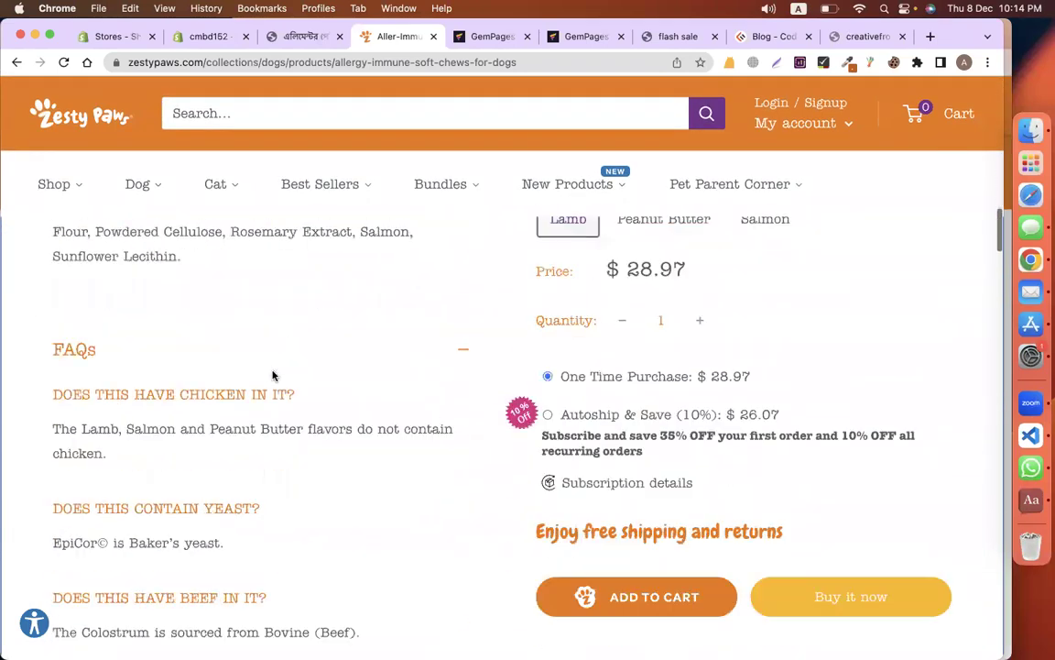
{"action": "scroll", "coordinate": [272, 373], "scroll_direction": "down", "scroll_amount": 1}
{"action": "scroll", "coordinate": [273, 372], "scroll_direction": "up", "scroll_amount": 4}
{"action": "scroll", "coordinate": [273, 372], "scroll_direction": "down", "scroll_amount": 3}
{"action": "scroll", "coordinate": [524, 402], "scroll_direction": "down", "scroll_amount": 4}
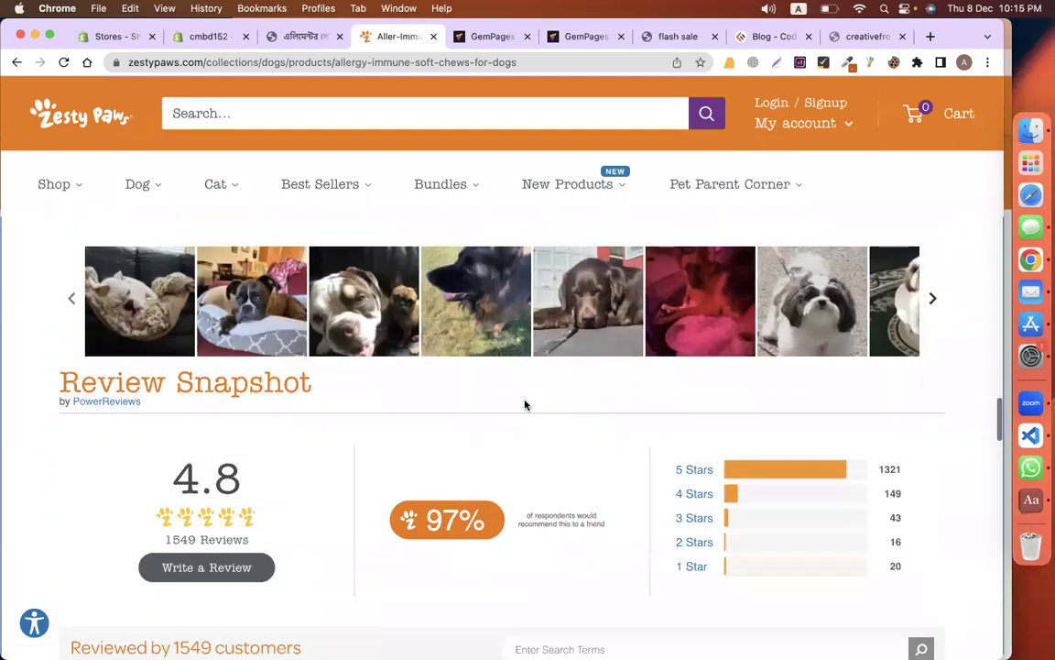
{"action": "scroll", "coordinate": [220, 403], "scroll_direction": "down", "scroll_amount": 2}
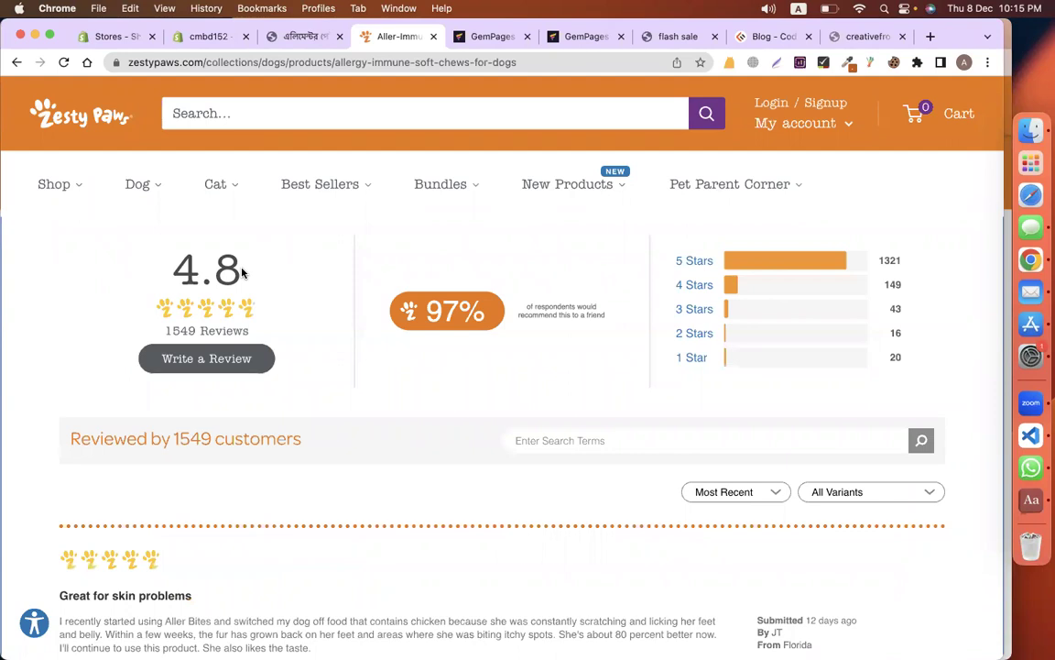
Scroll through the Review Snapshot's star breakdown toward the customer review photos.
{"action": "scroll", "coordinate": [440, 388], "scroll_direction": "down", "scroll_amount": 5}
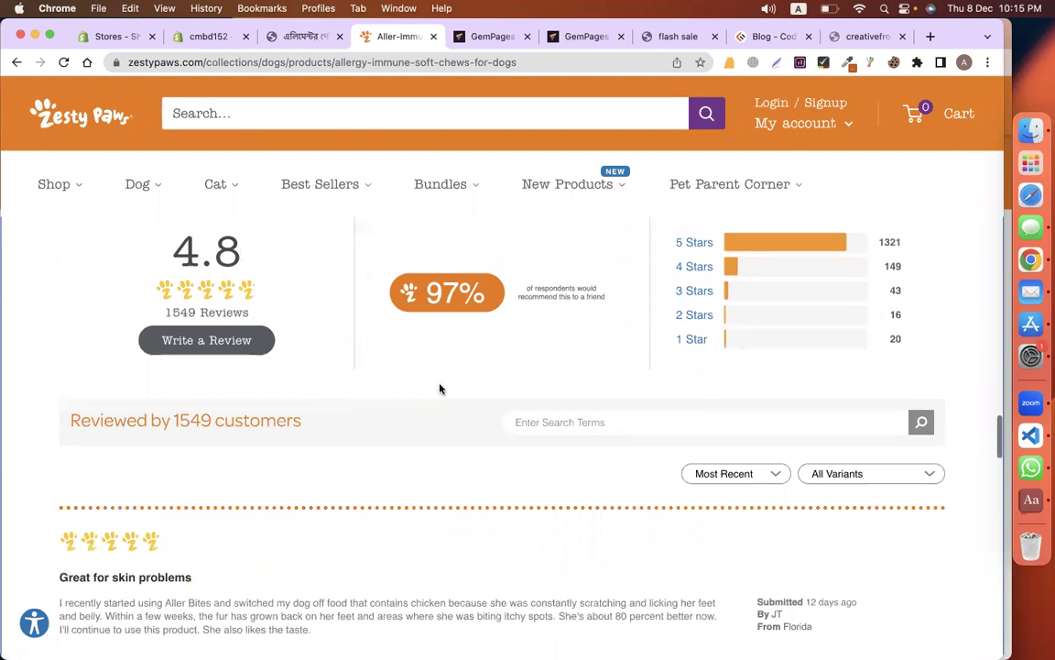
{"action": "scroll", "coordinate": [440, 388], "scroll_direction": "down", "scroll_amount": 6}
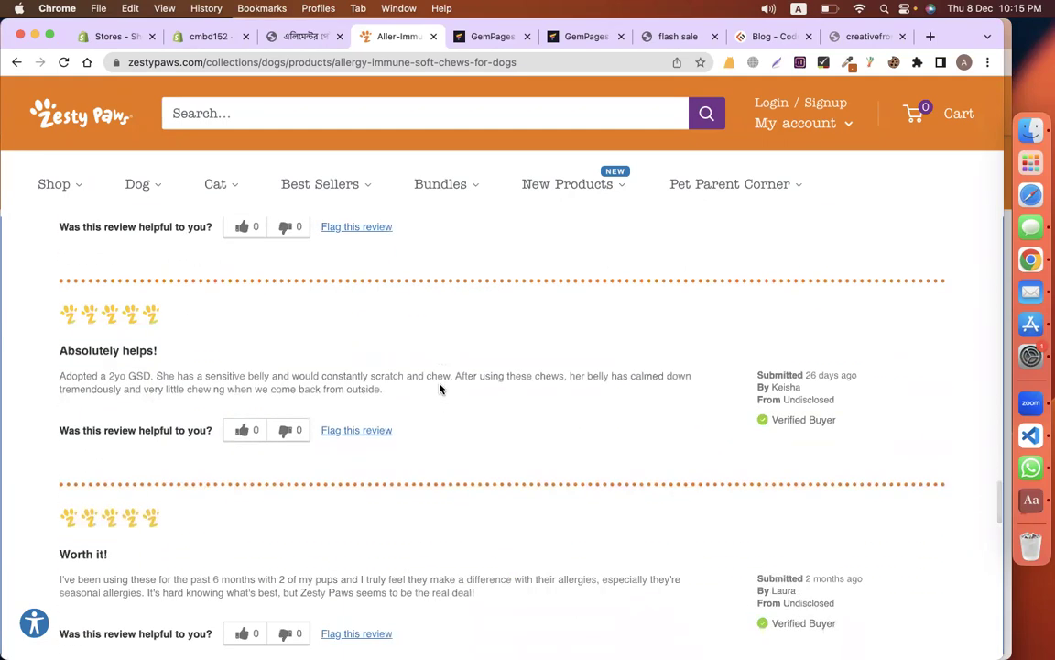
{"action": "scroll", "coordinate": [440, 389], "scroll_direction": "down", "scroll_amount": 3}
{"action": "scroll", "coordinate": [439, 389], "scroll_direction": "up", "scroll_amount": 10}
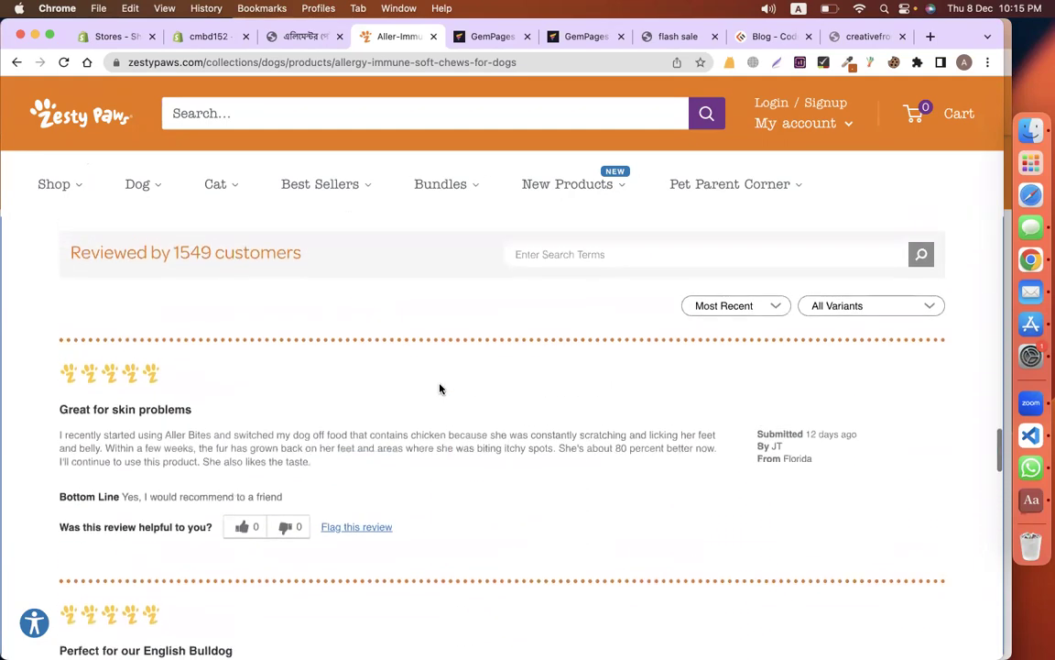
{"action": "scroll", "coordinate": [439, 389], "scroll_direction": "up", "scroll_amount": 15}
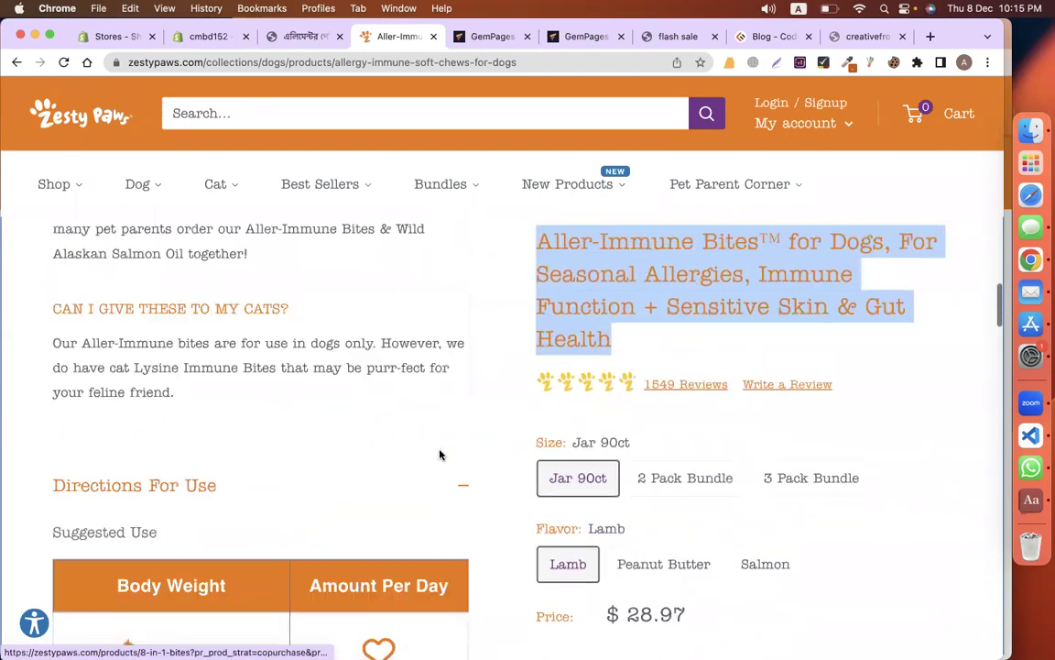
{"action": "scroll", "coordinate": [927, 440], "scroll_direction": "down", "scroll_amount": 4}
{"action": "scroll", "coordinate": [925, 441], "scroll_direction": "up", "scroll_amount": 3}
{"action": "scroll", "coordinate": [925, 441], "scroll_direction": "down", "scroll_amount": 2}
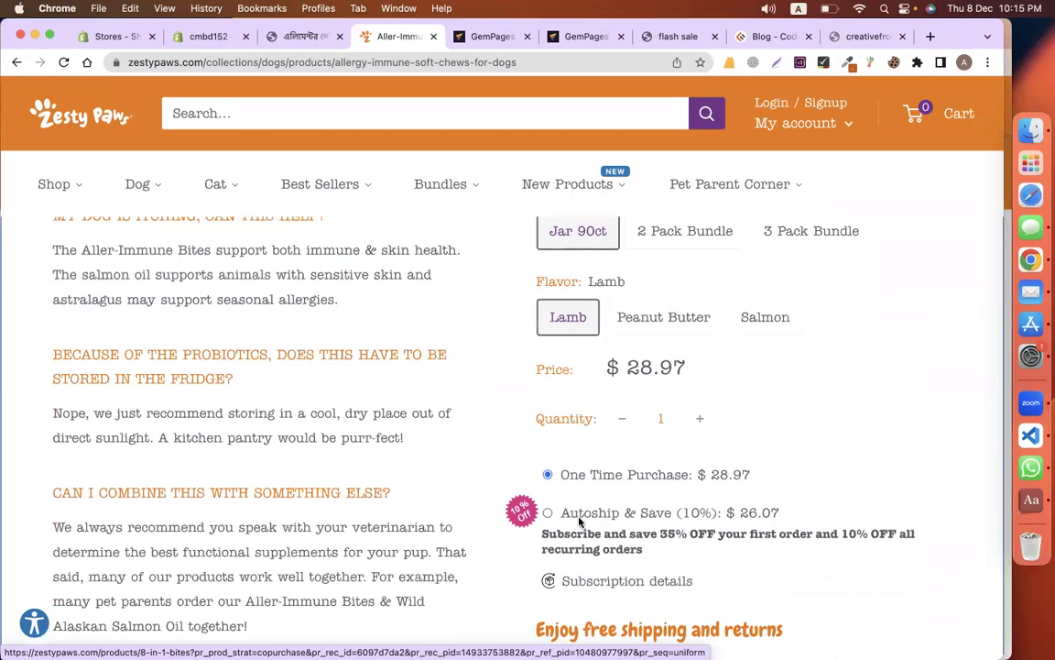
{"action": "scroll", "coordinate": [715, 467], "scroll_direction": "up", "scroll_amount": 3}
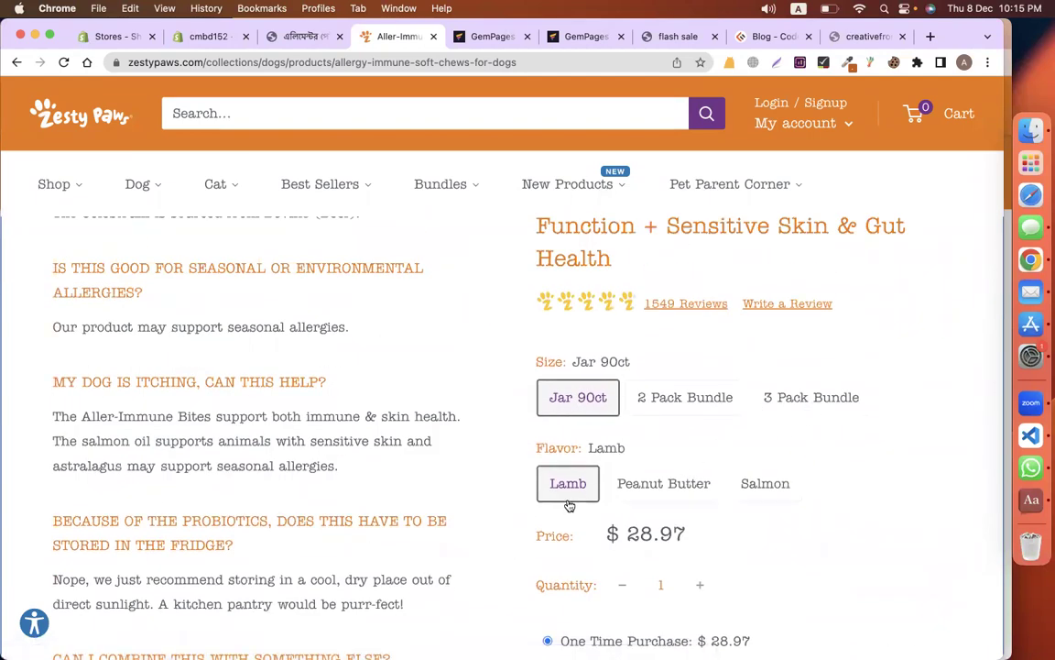
{"action": "scroll", "coordinate": [775, 484], "scroll_direction": "down", "scroll_amount": 4}
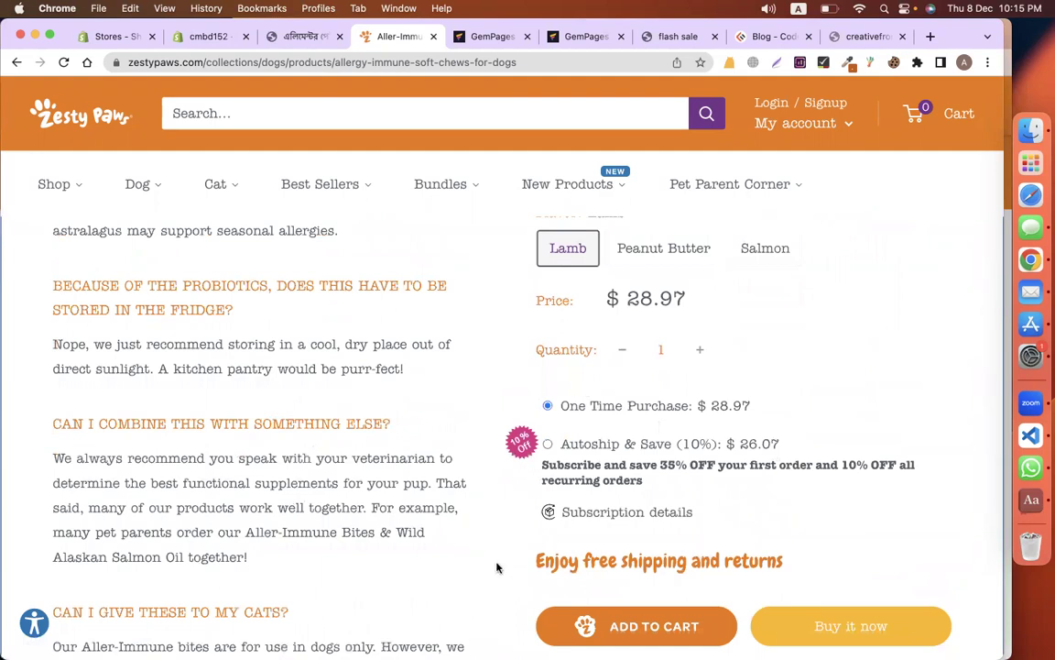
{"action": "scroll", "coordinate": [497, 565], "scroll_direction": "up", "scroll_amount": 5}
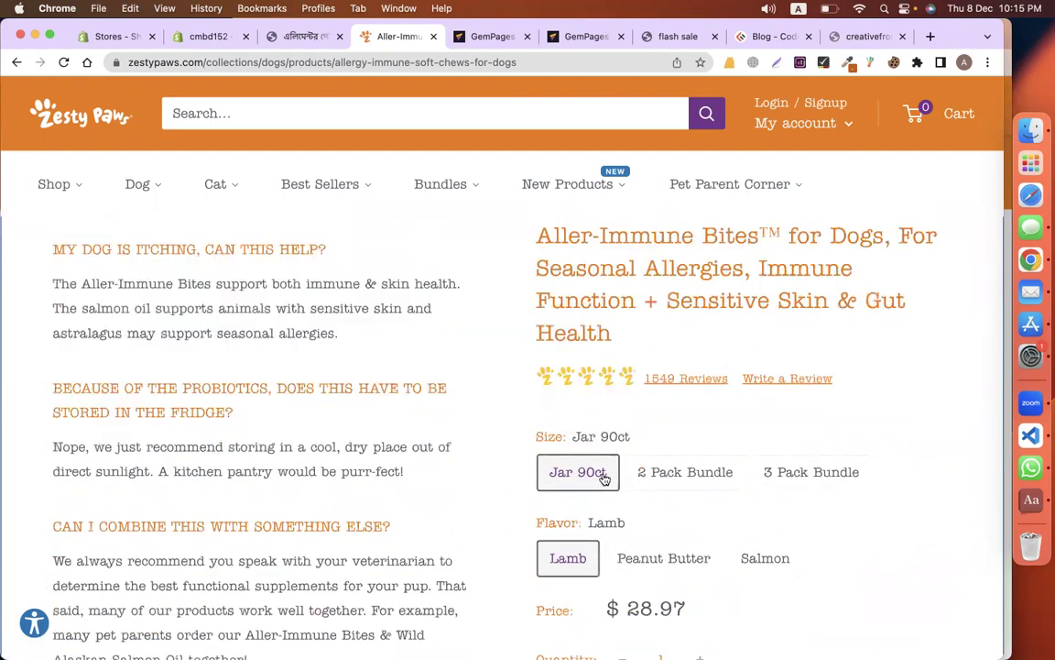
{"action": "scroll", "coordinate": [792, 478], "scroll_direction": "down", "scroll_amount": 4}
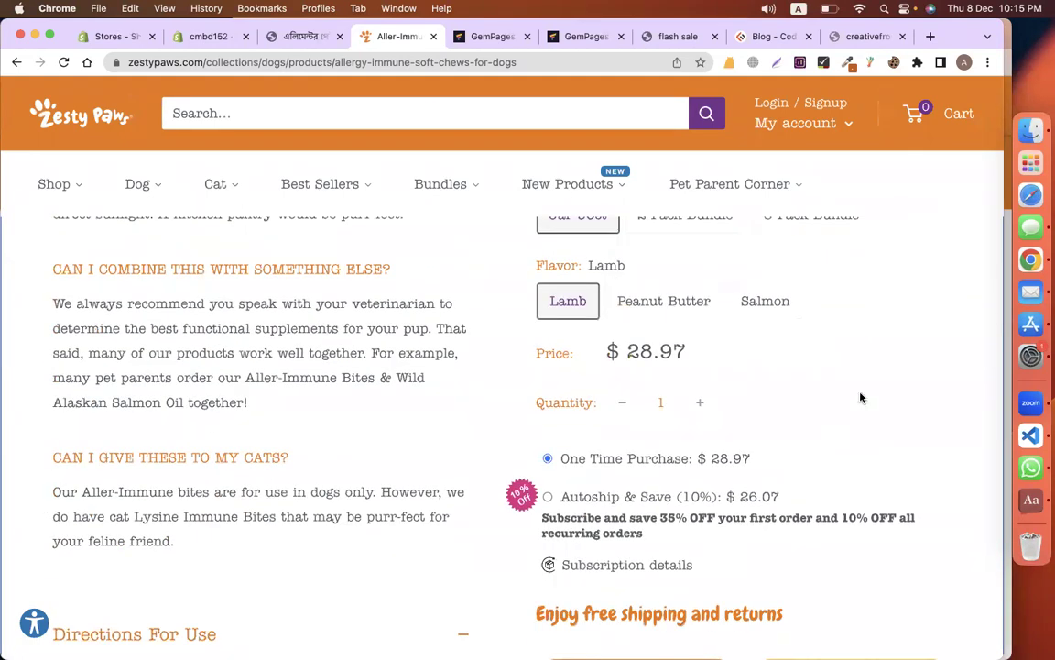
{"action": "scroll", "coordinate": [860, 397], "scroll_direction": "down", "scroll_amount": 10}
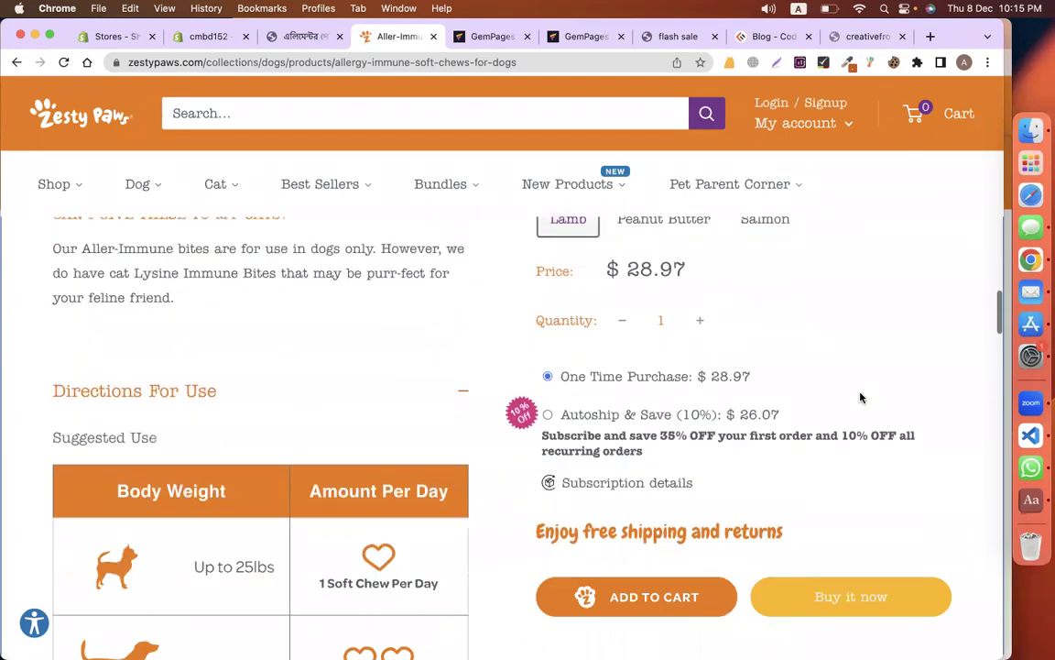
{"action": "scroll", "coordinate": [860, 396], "scroll_direction": "up", "scroll_amount": 1}
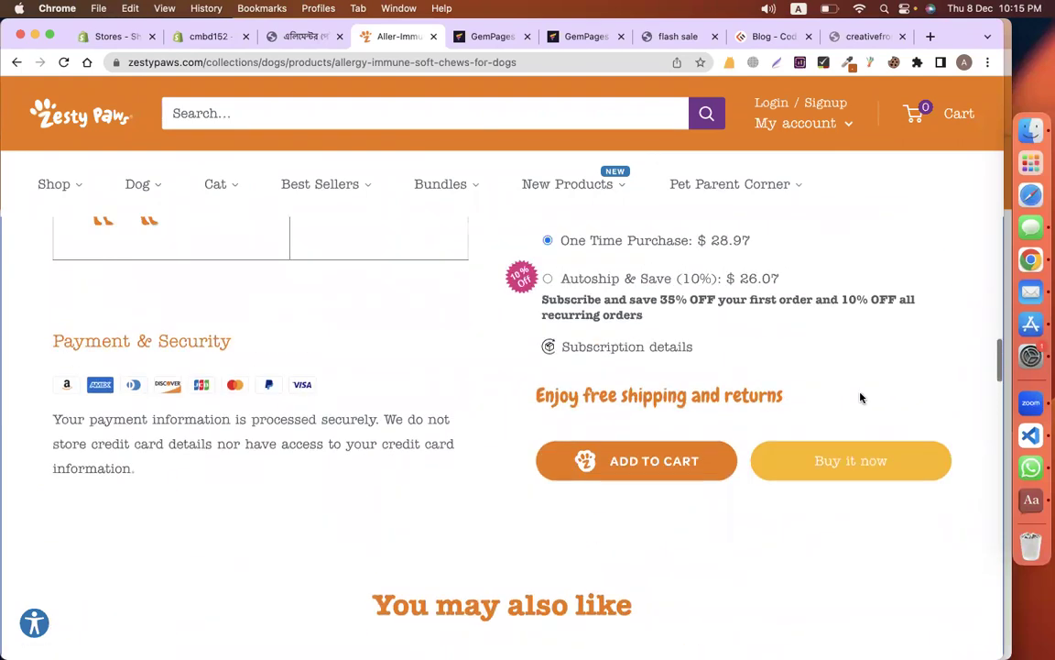
{"action": "scroll", "coordinate": [601, 553], "scroll_direction": "down", "scroll_amount": 4}
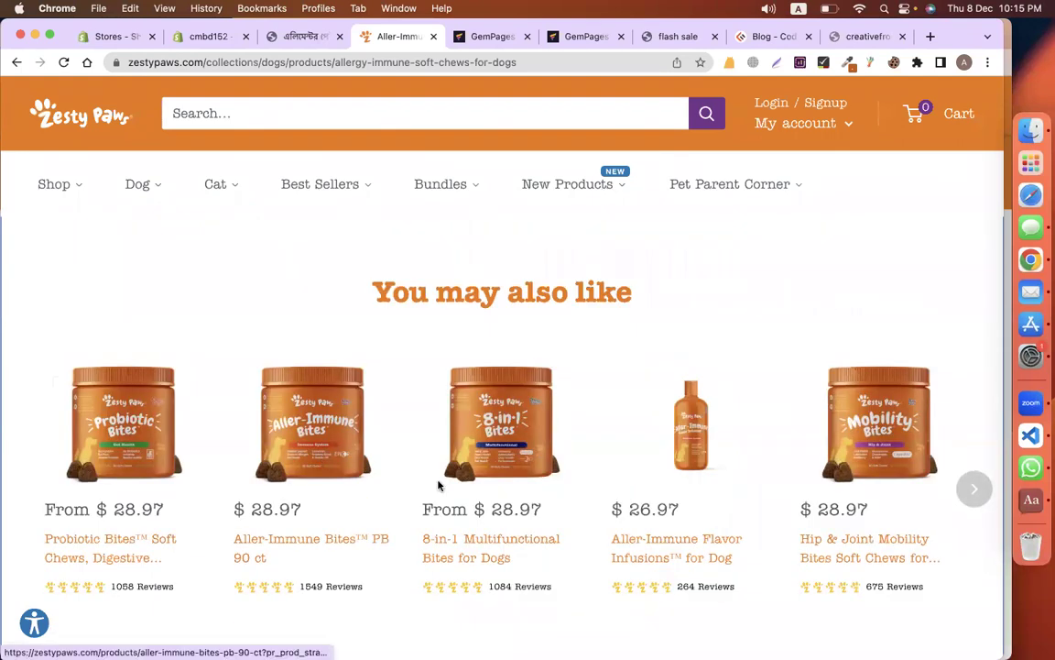
{"action": "scroll", "coordinate": [275, 394], "scroll_direction": "down", "scroll_amount": 2}
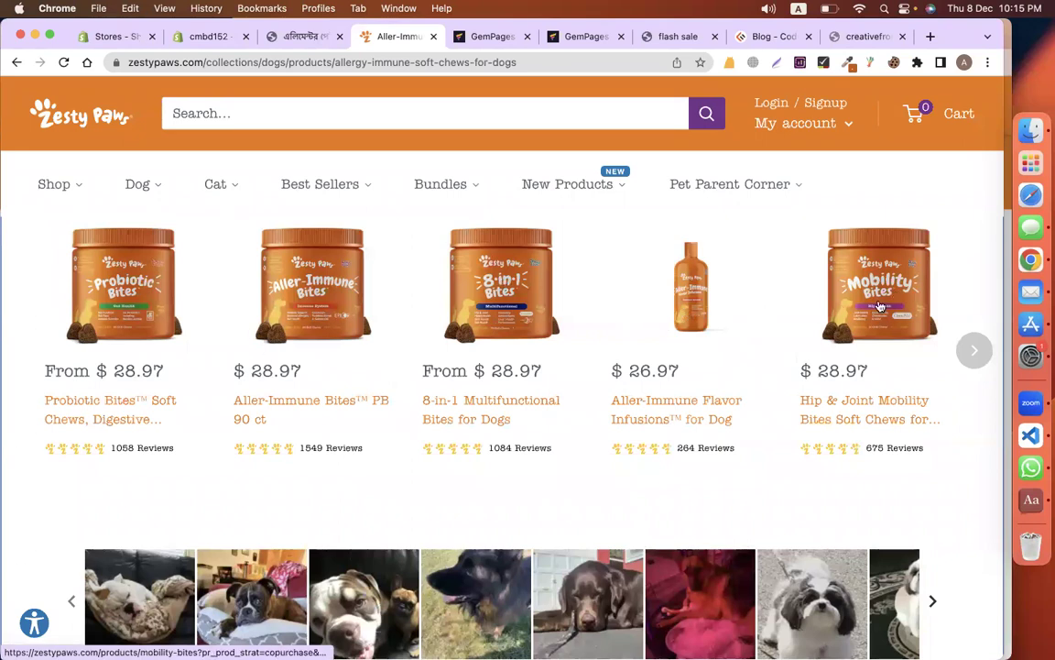
{"action": "scroll", "coordinate": [719, 349], "scroll_direction": "down", "scroll_amount": 3}
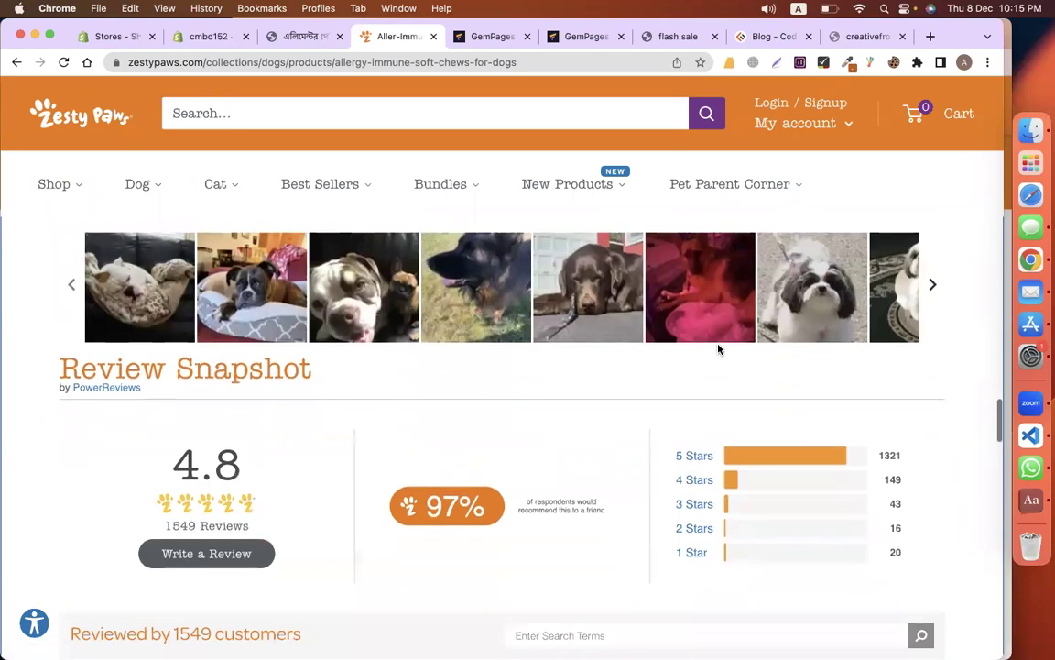
View two enlarged customer review photos, then continue to the 'Great for skin problems' review.
{"action": "left_click", "coordinate": [834, 339]}
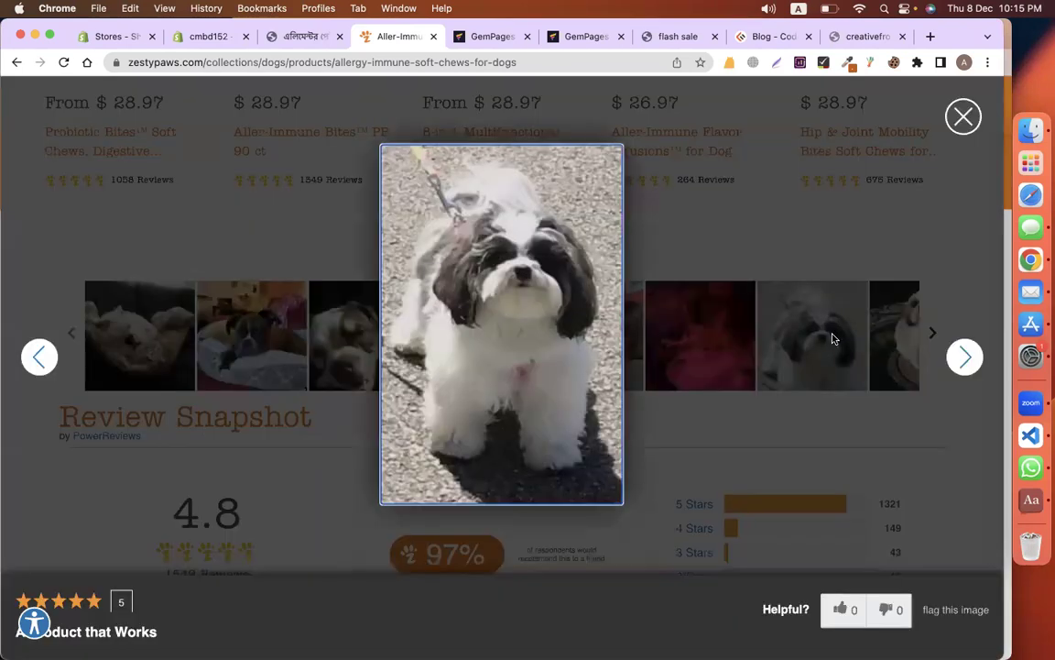
{"action": "left_click", "coordinate": [965, 356]}
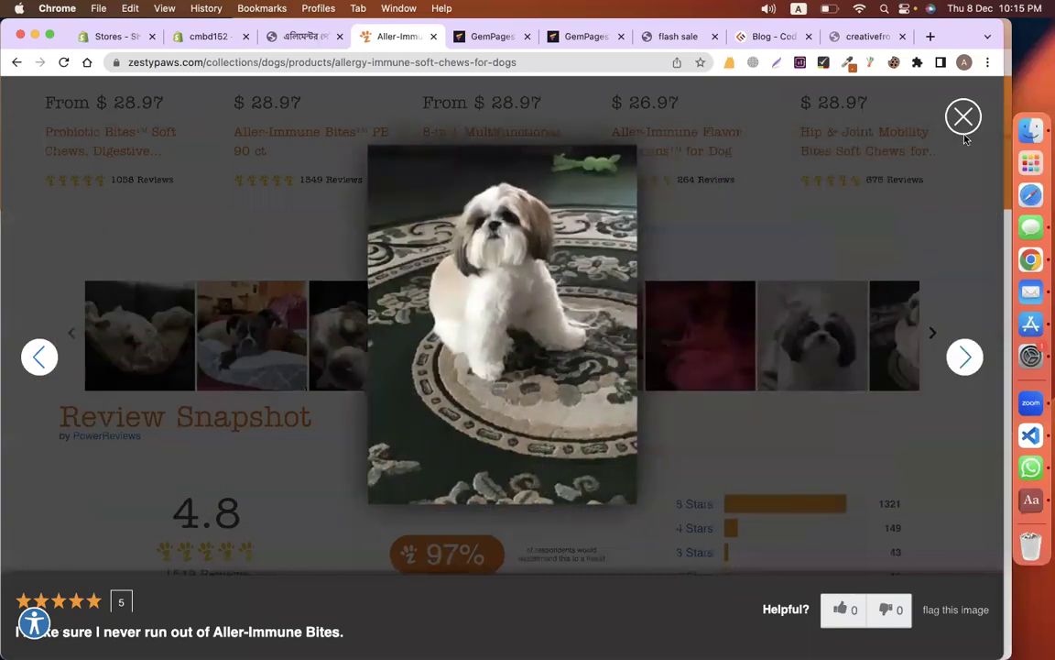
{"action": "left_click", "coordinate": [964, 117]}
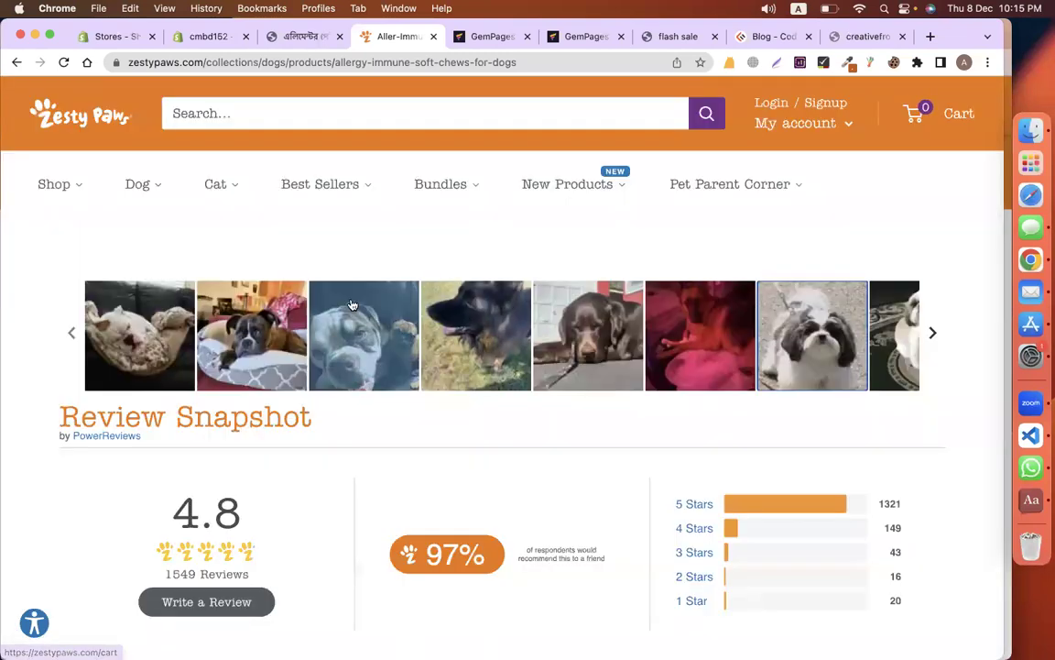
{"action": "scroll", "coordinate": [332, 401], "scroll_direction": "down", "scroll_amount": 1}
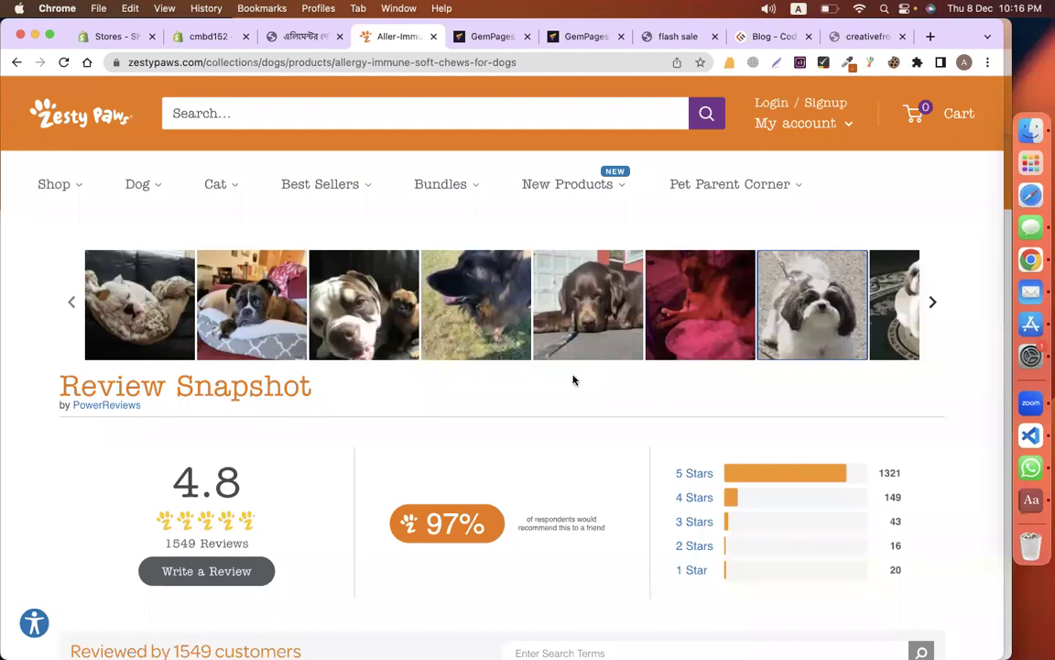
{"action": "scroll", "coordinate": [452, 450], "scroll_direction": "down", "scroll_amount": 5}
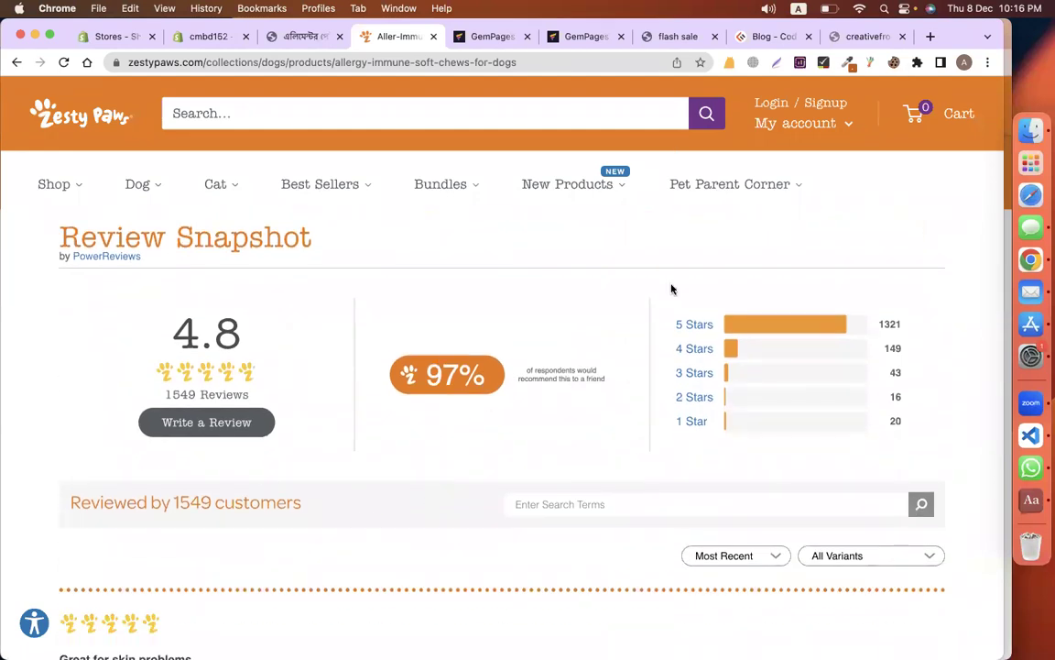
{"action": "scroll", "coordinate": [671, 289], "scroll_direction": "up", "scroll_amount": 10}
Switch to the other Chrome profile showing the MASTER DATABASE spreadsheet.
{"action": "left_click", "coordinate": [963, 62]}
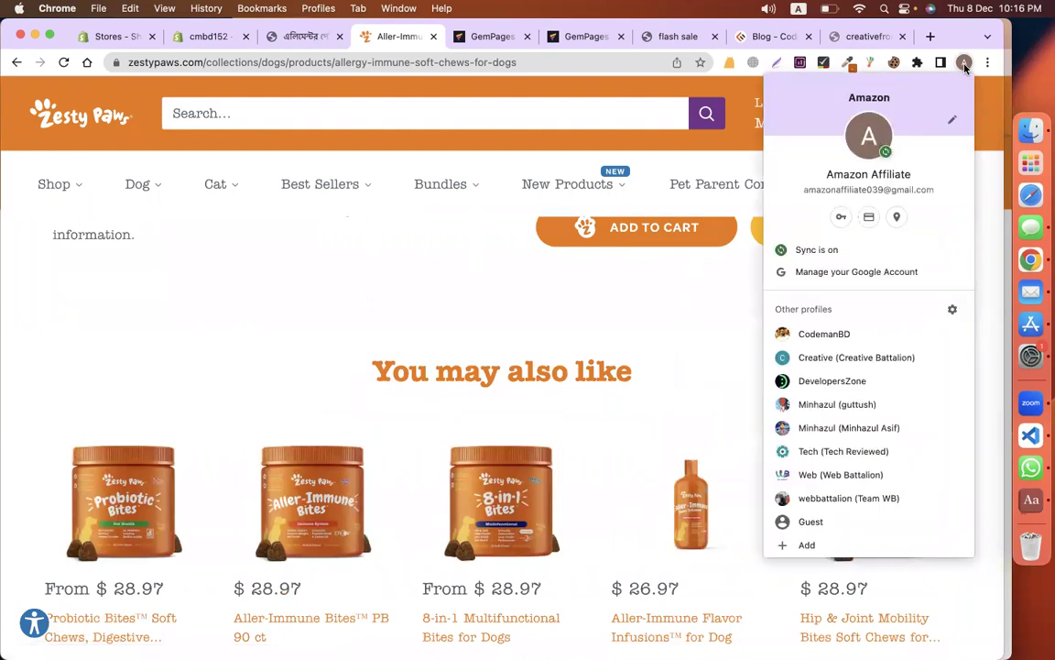
{"action": "left_click", "coordinate": [834, 429]}
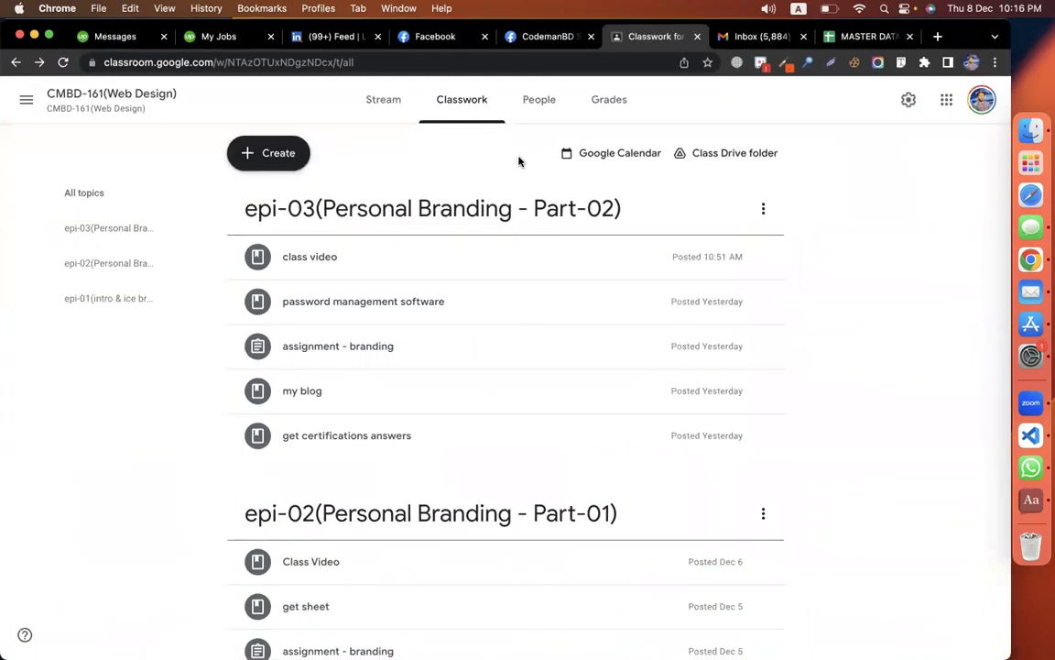
{"action": "left_click", "coordinate": [838, 37]}
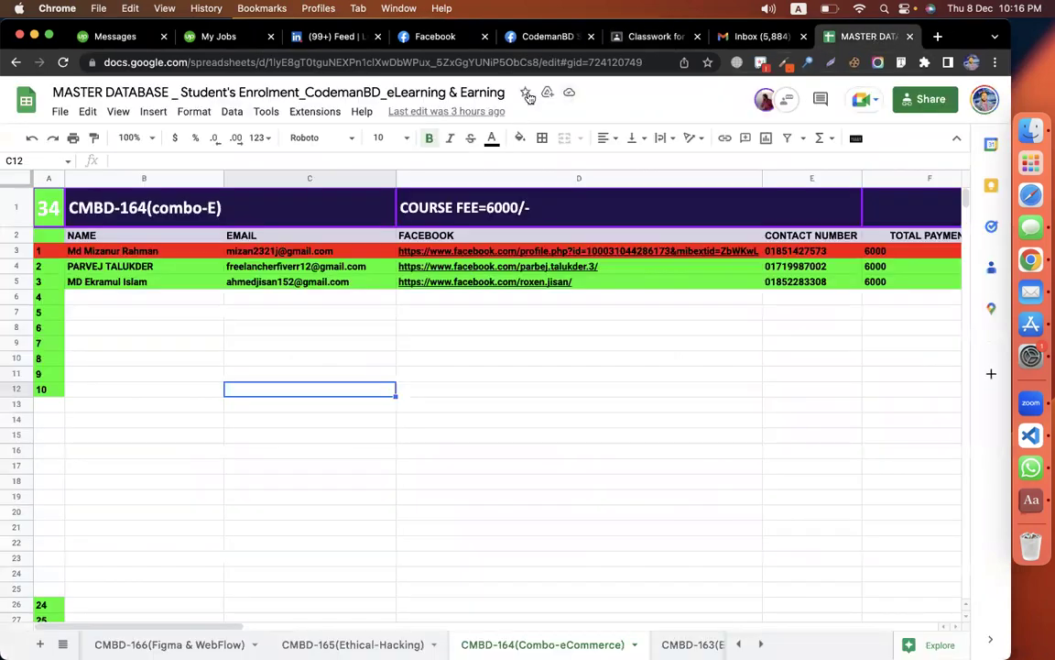
Open the shopify_all spreadsheet in a new tab on its '14. Google Review Import' sheet.
{"action": "left_click", "coordinate": [481, 62]}
{"action": "left_click", "coordinate": [936, 36]}
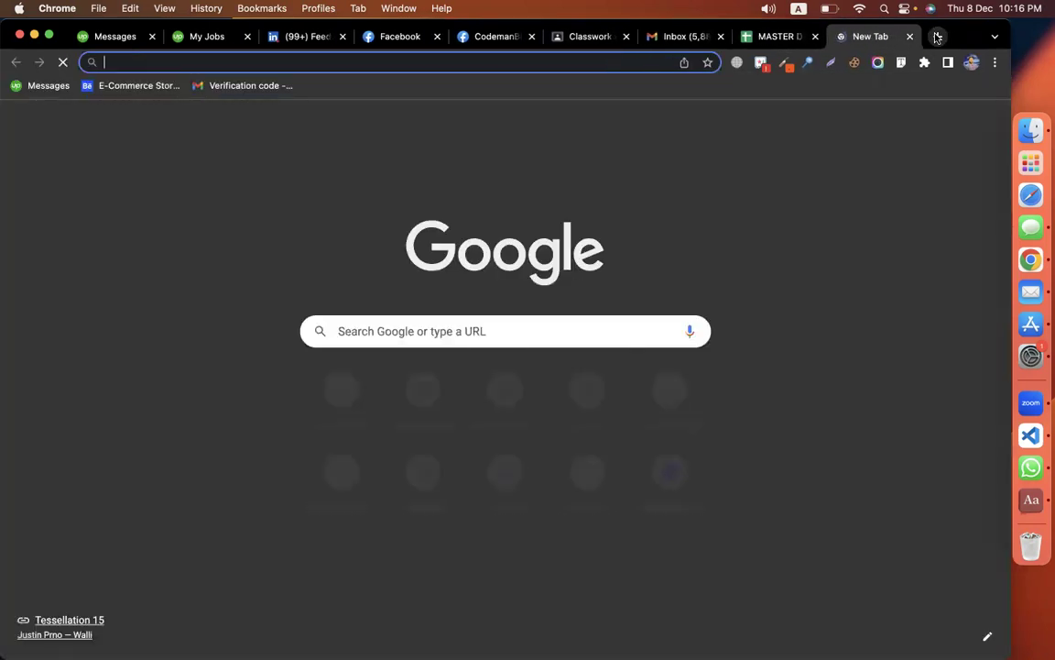
{"action": "type", "text": "sh"}
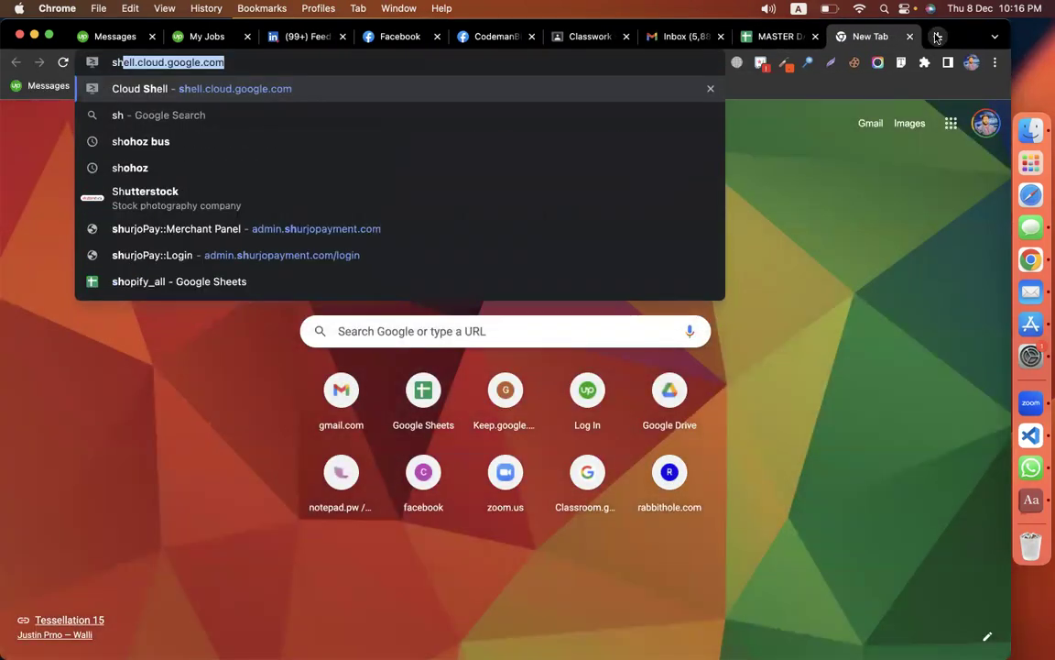
{"action": "left_click", "coordinate": [457, 281]}
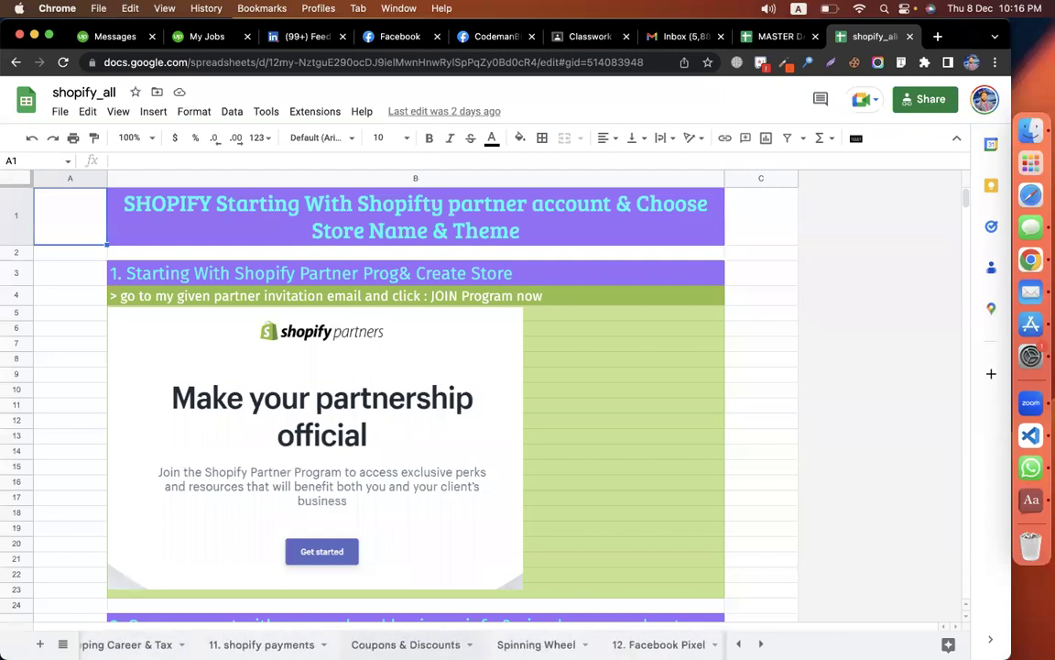
{"action": "left_click", "coordinate": [519, 644]}
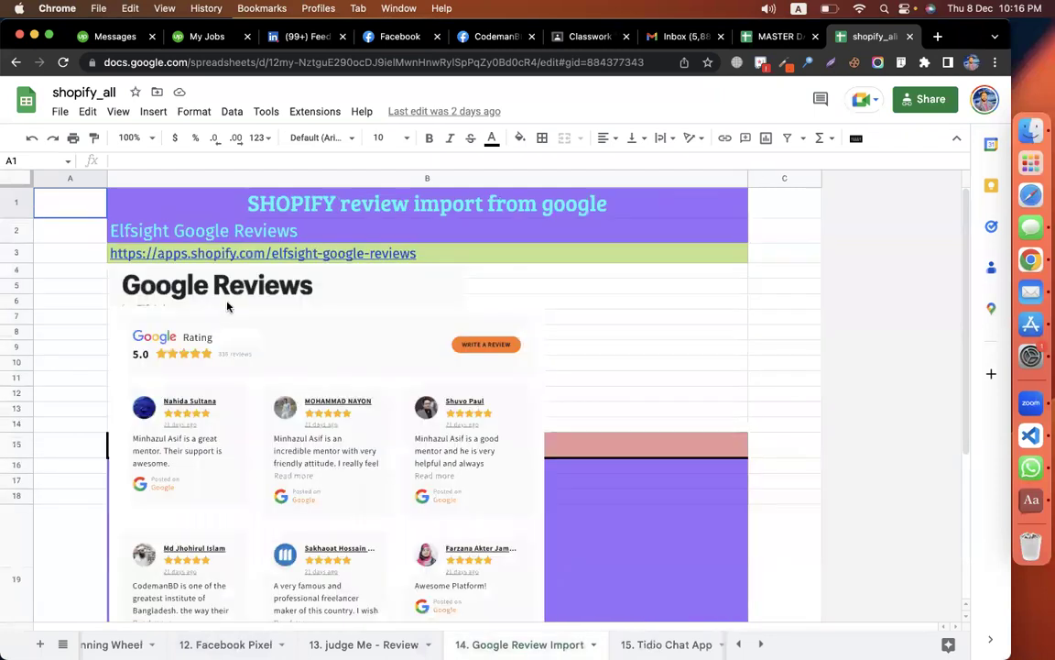
Copy the Elfsight Google Reviews link from B3 and return to the Amazon profile.
{"action": "left_click", "coordinate": [206, 264]}
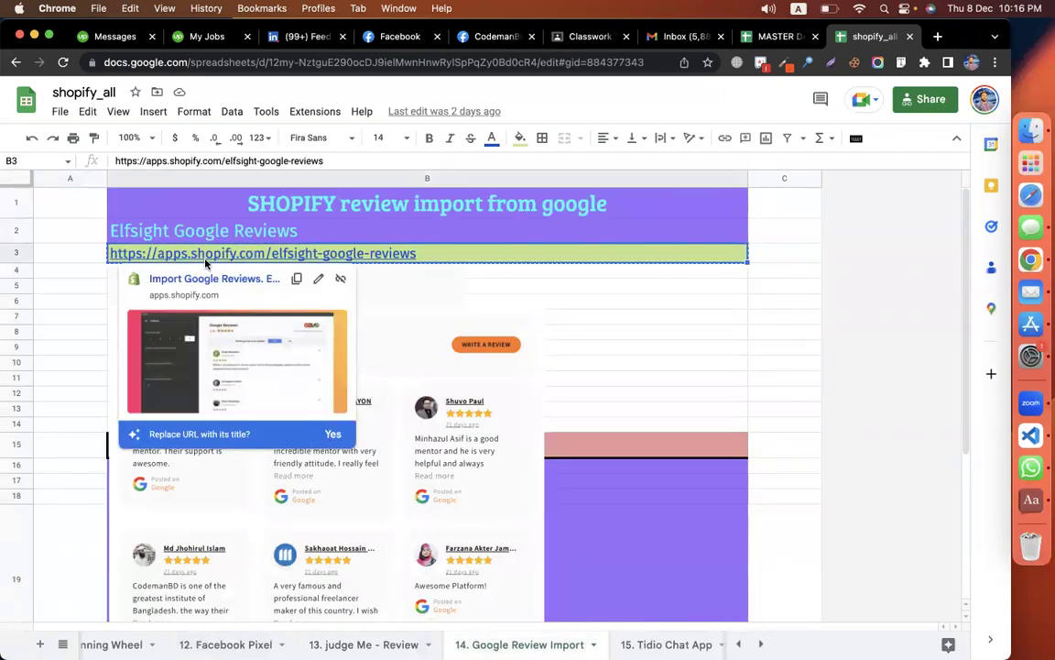
{"action": "left_click", "coordinate": [971, 62]}
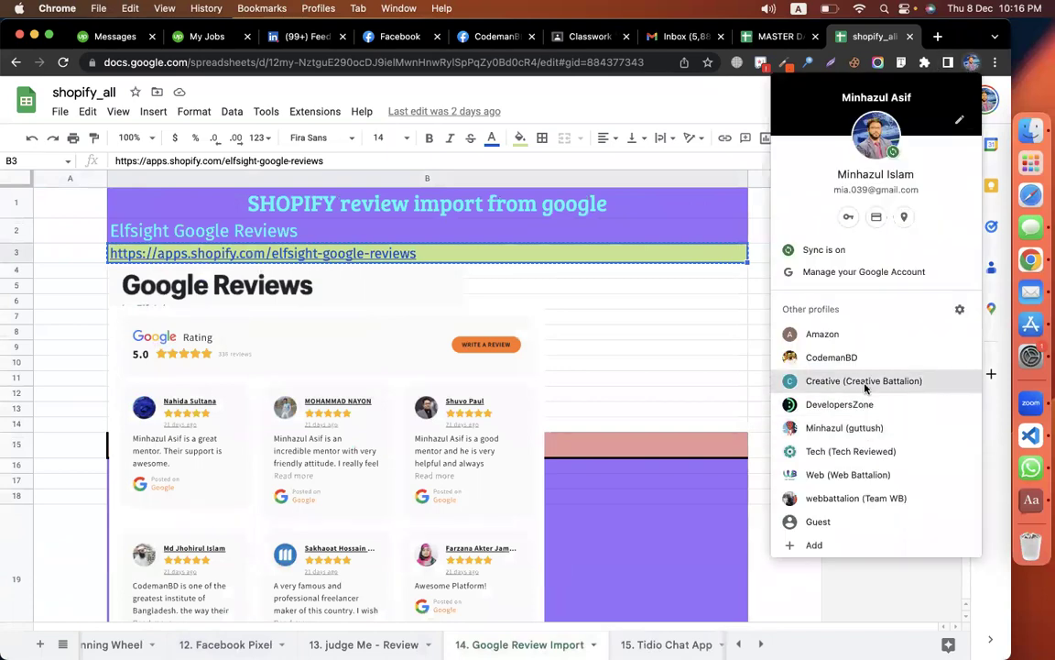
{"action": "left_click", "coordinate": [861, 334]}
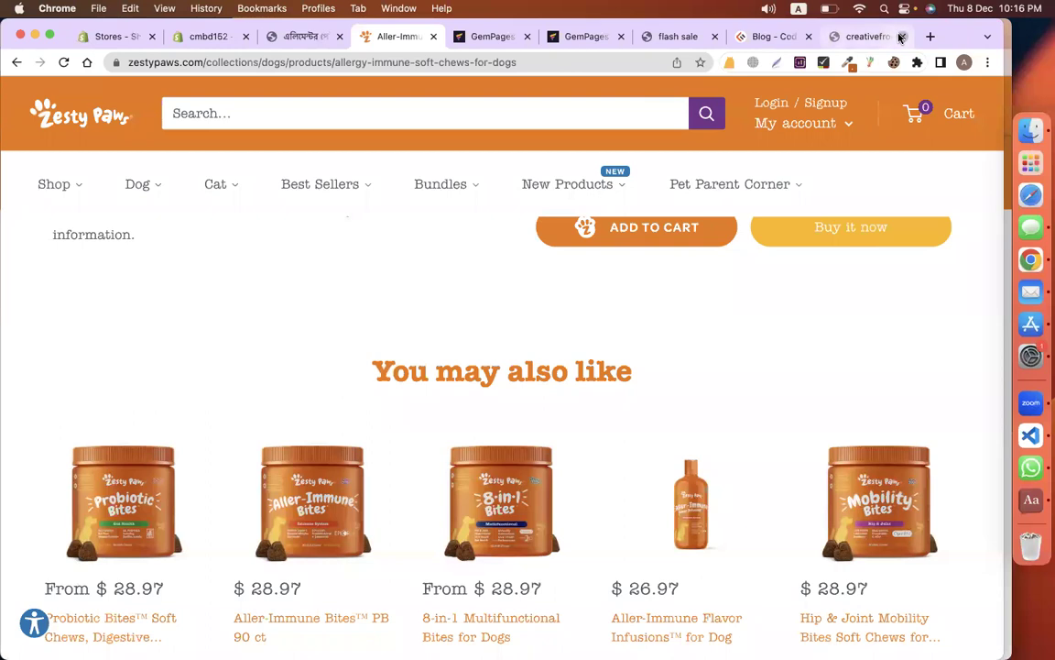
Load the copied Elfsight Google Reviews app link in an existing tab.
{"action": "left_click", "coordinate": [861, 37]}
{"action": "left_click", "coordinate": [532, 61]}
{"action": "type", "text": "https://apps.shopify.com/elfsight-google-reviews"}
{"action": "key", "text": "Return"}
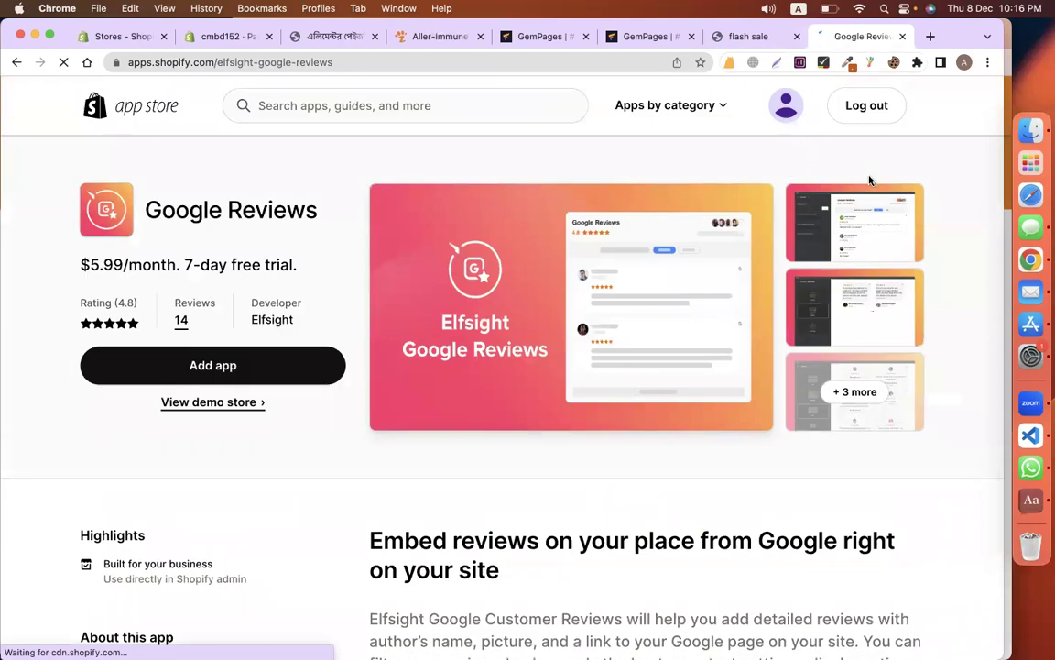
Add and install the Google Reviews app on the cmbd152 store with its 7-day trial.
{"action": "left_click", "coordinate": [264, 366]}
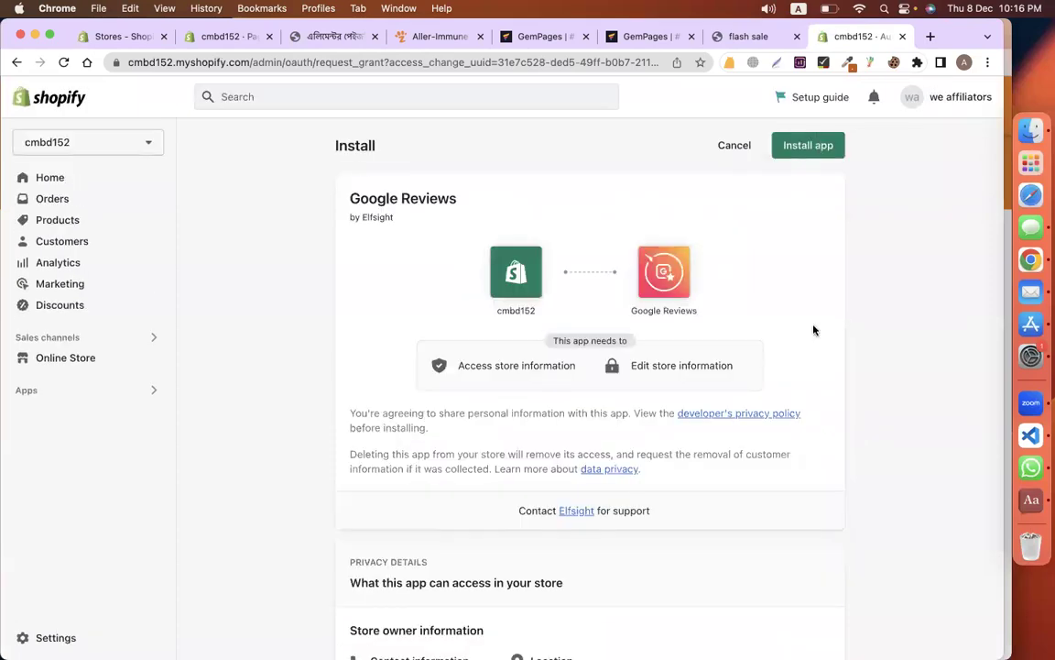
{"action": "left_click", "coordinate": [808, 152]}
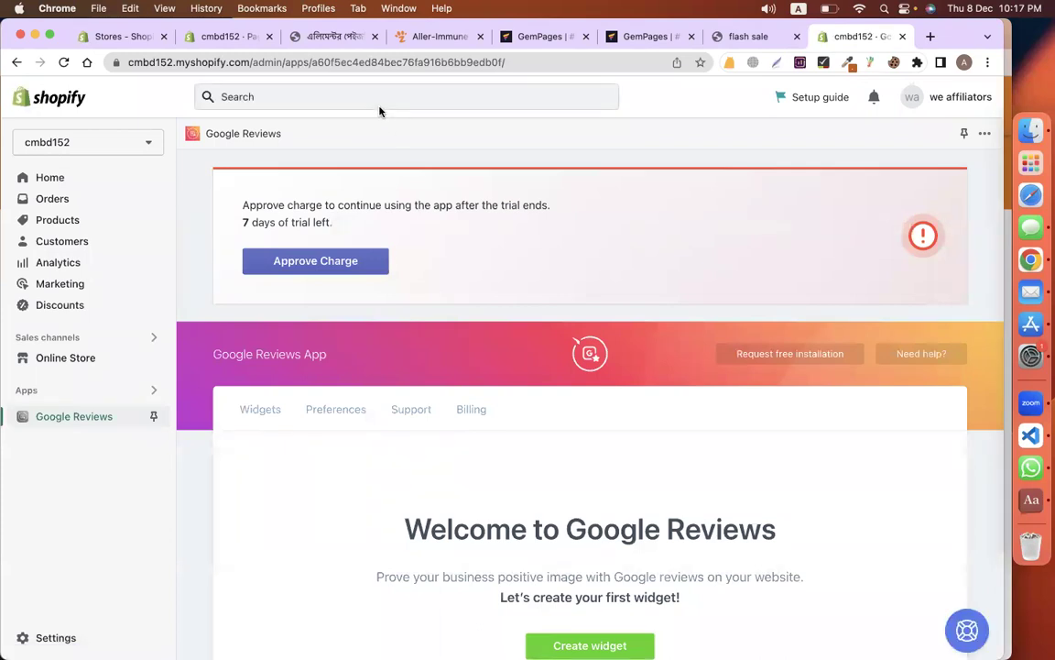
{"action": "left_click", "coordinate": [227, 37]}
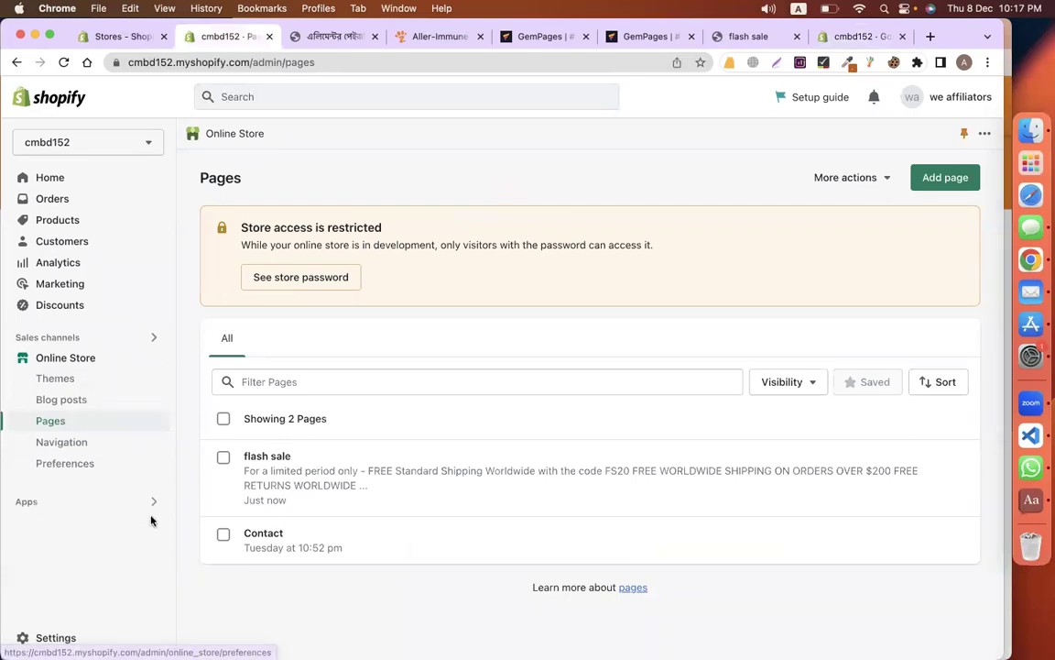
Look through the installed apps list and the apps and sales channel settings.
{"action": "left_click", "coordinate": [96, 502]}
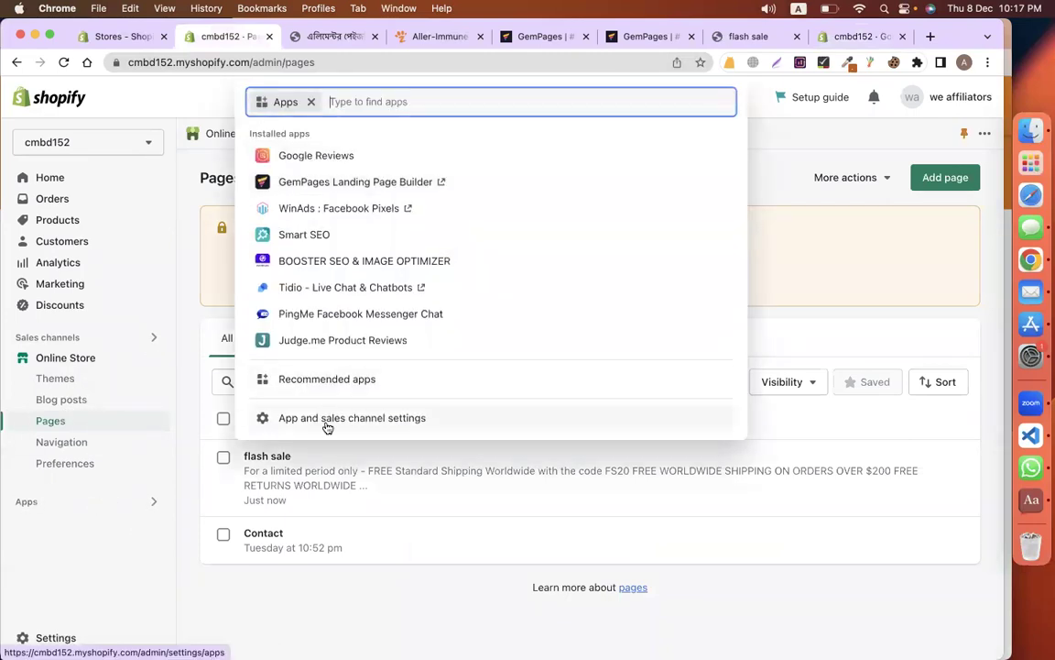
{"action": "left_click", "coordinate": [359, 419]}
{"action": "left_click", "coordinate": [979, 113]}
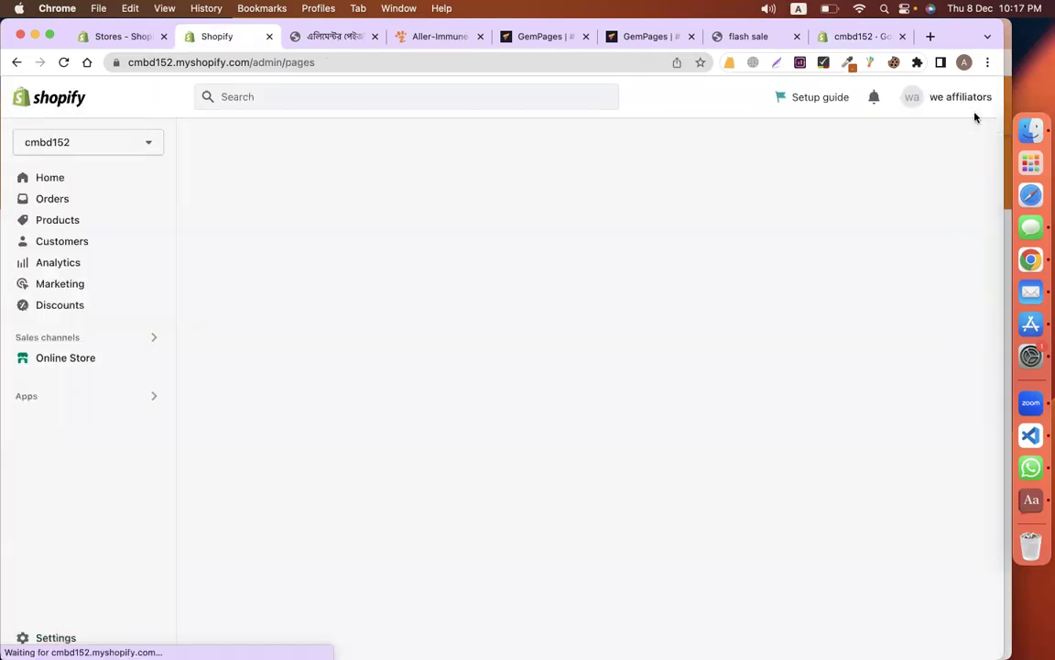
{"action": "left_click", "coordinate": [101, 500]}
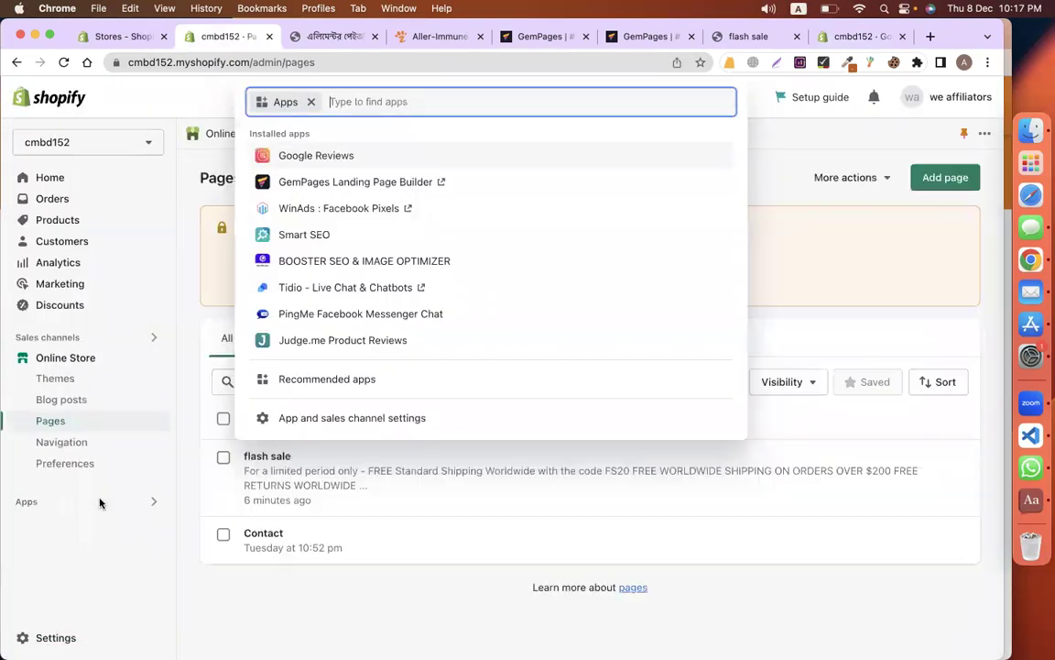
{"action": "left_click", "coordinate": [344, 417]}
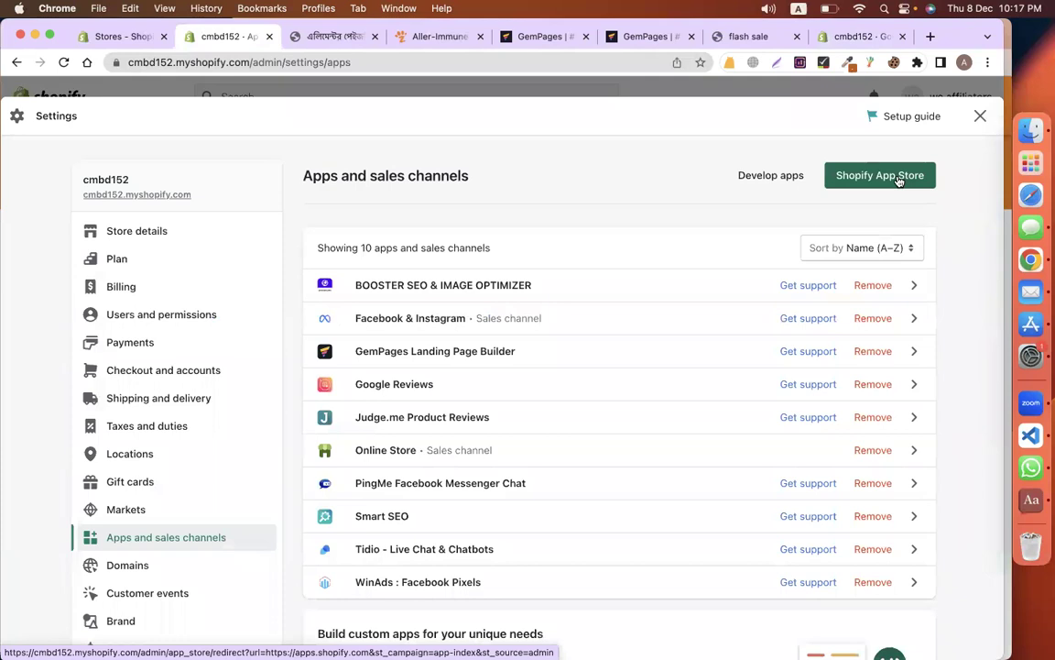
{"action": "left_click", "coordinate": [981, 117]}
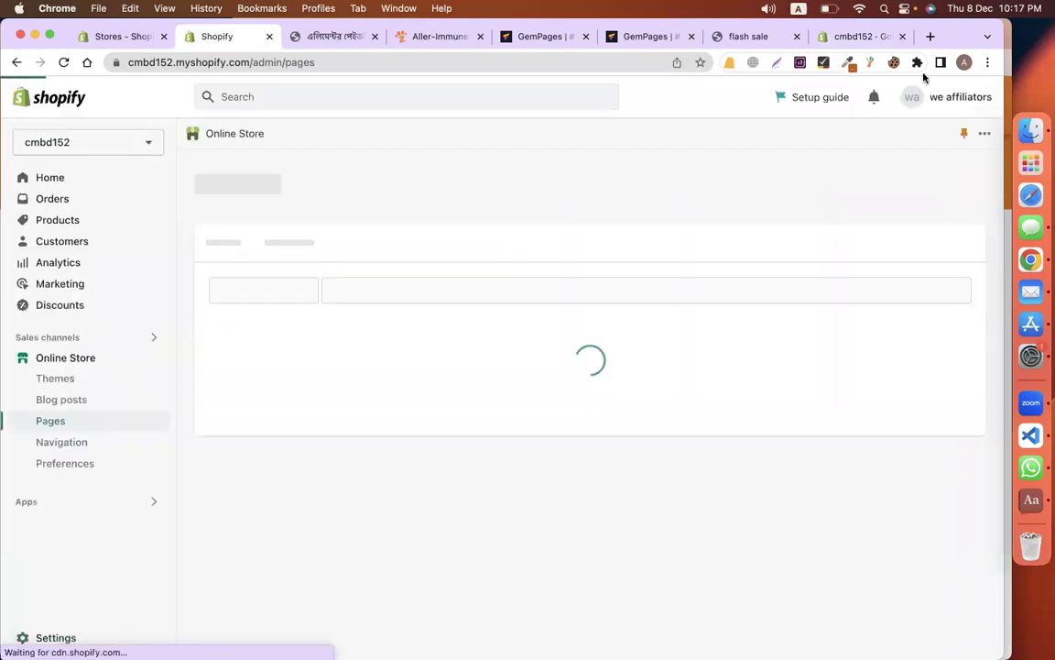
Create a new Google Reviews widget named 'review'.
{"action": "left_click", "coordinate": [862, 37]}
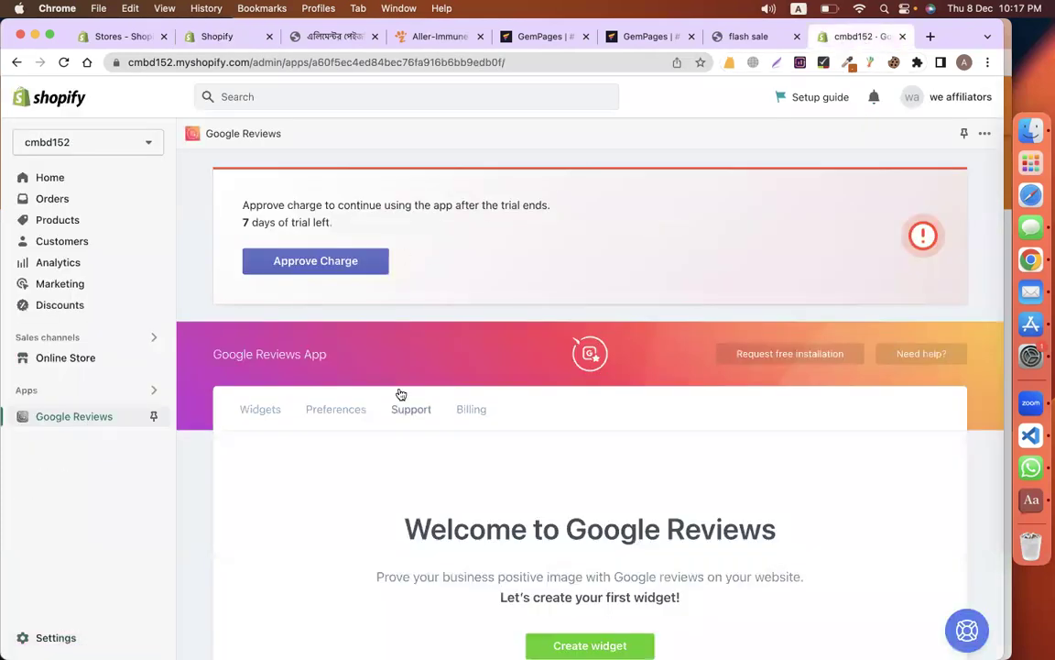
{"action": "scroll", "coordinate": [401, 396], "scroll_direction": "down", "scroll_amount": 5}
{"action": "left_click", "coordinate": [566, 435]}
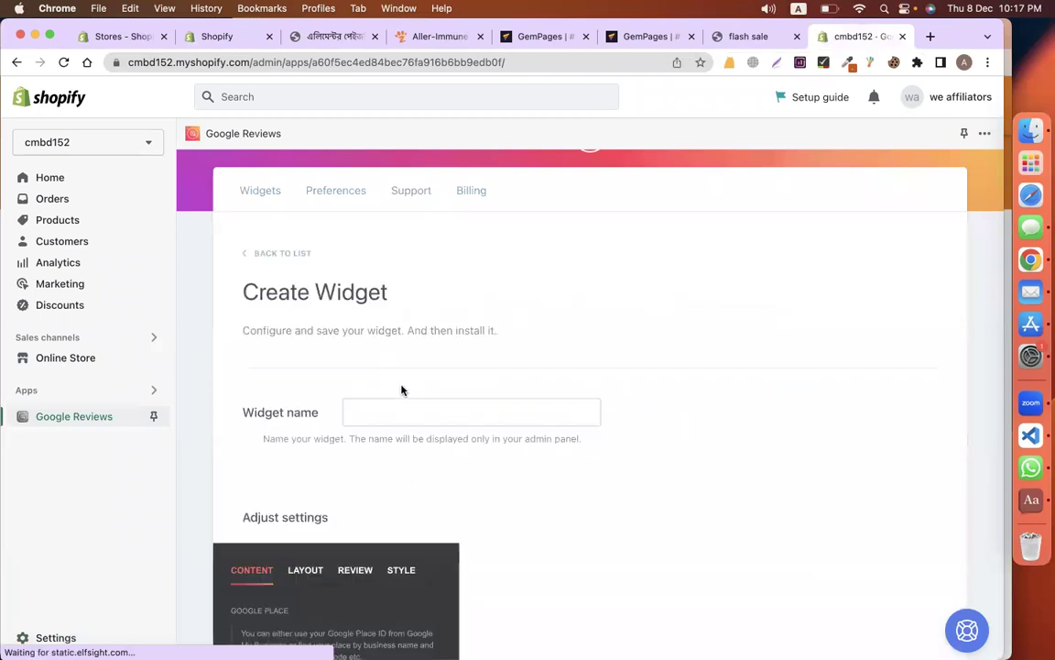
{"action": "scroll", "coordinate": [354, 397], "scroll_direction": "down", "scroll_amount": 3}
{"action": "left_click", "coordinate": [396, 279]}
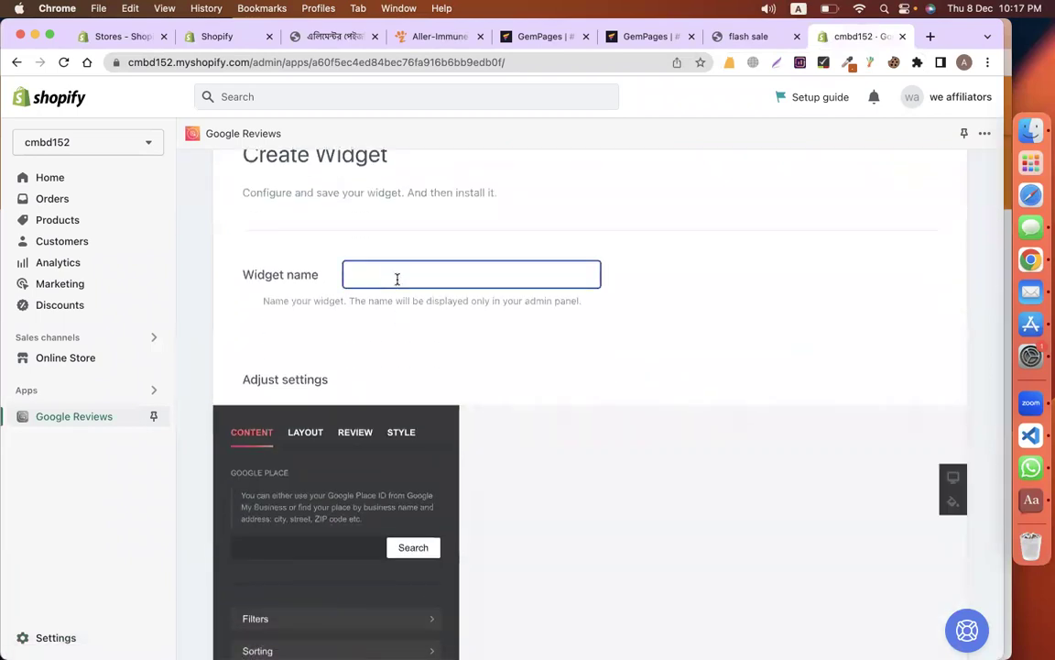
{"action": "type", "text": "review"}
{"action": "scroll", "coordinate": [510, 483], "scroll_direction": "down", "scroll_amount": 4}
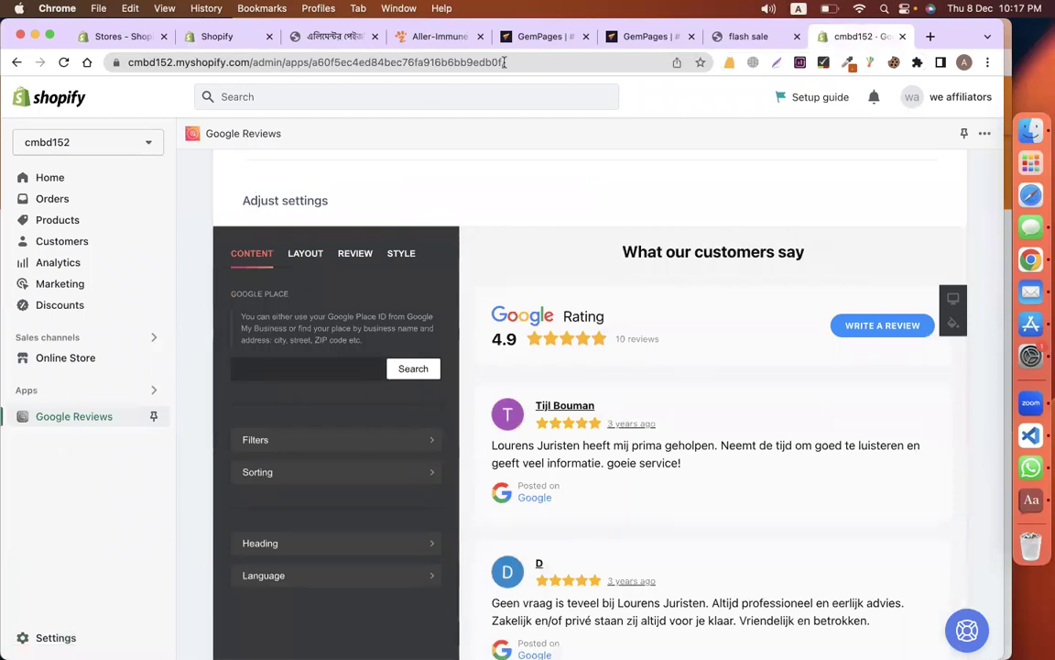
Google 'zestypaws' in a new tab, copied from the product page's web address.
{"action": "left_click", "coordinate": [437, 36]}
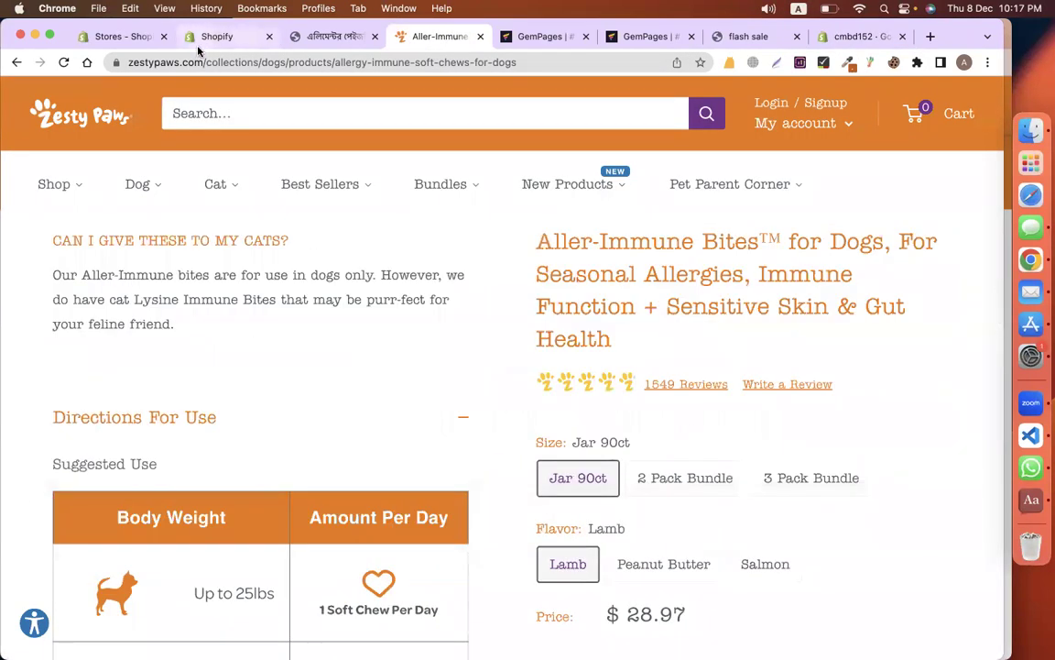
{"action": "double_click", "coordinate": [158, 62]}
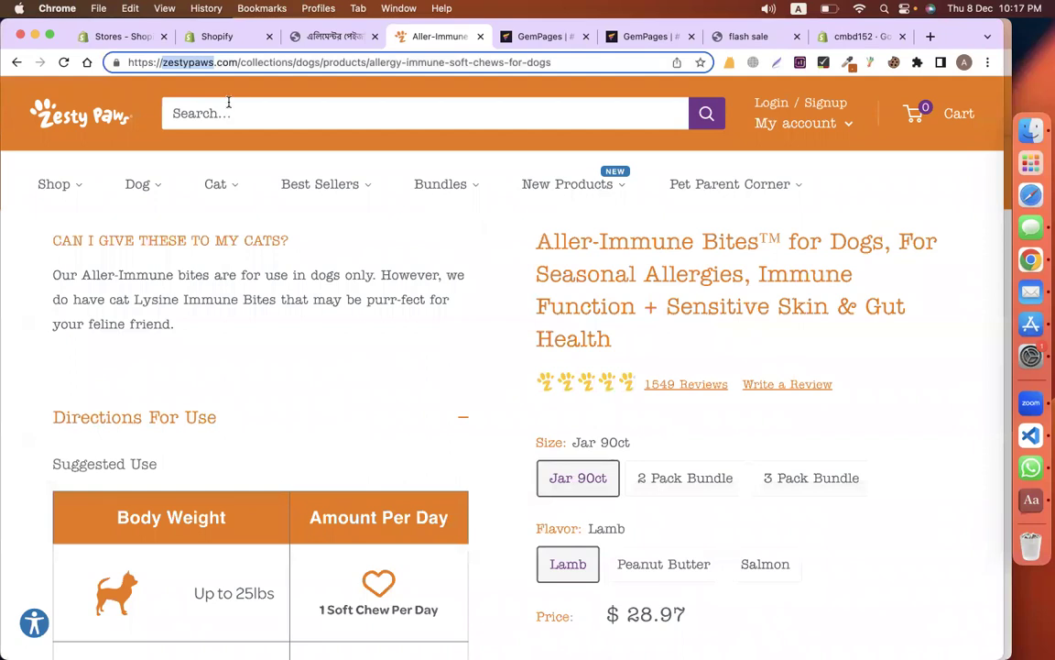
{"action": "key", "text": "super+c"}
{"action": "key", "text": "super+t"}
{"action": "key", "text": "super+v"}
{"action": "key", "text": "Return"}
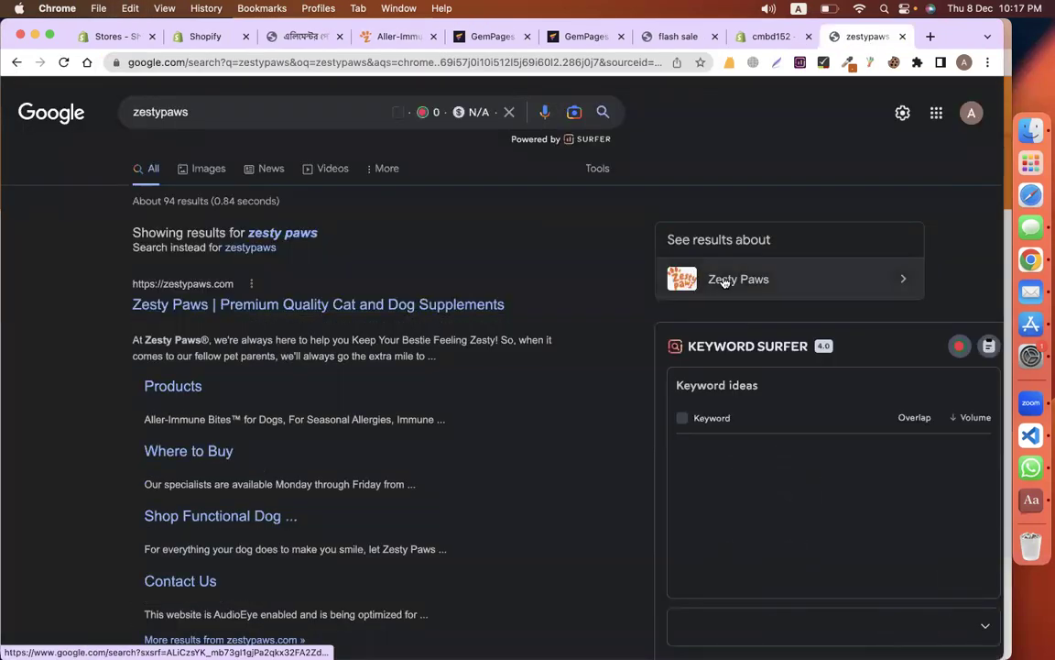
Try the Zesty Paws brand search, then return to the zestypaws results.
{"action": "left_click", "coordinate": [721, 280]}
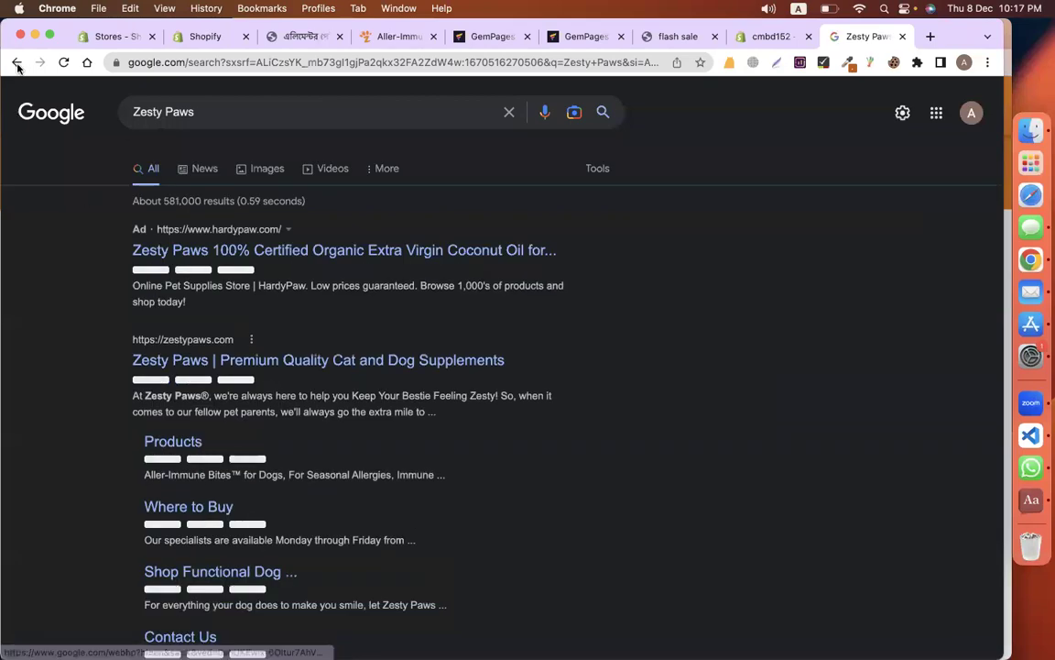
{"action": "left_click", "coordinate": [17, 63]}
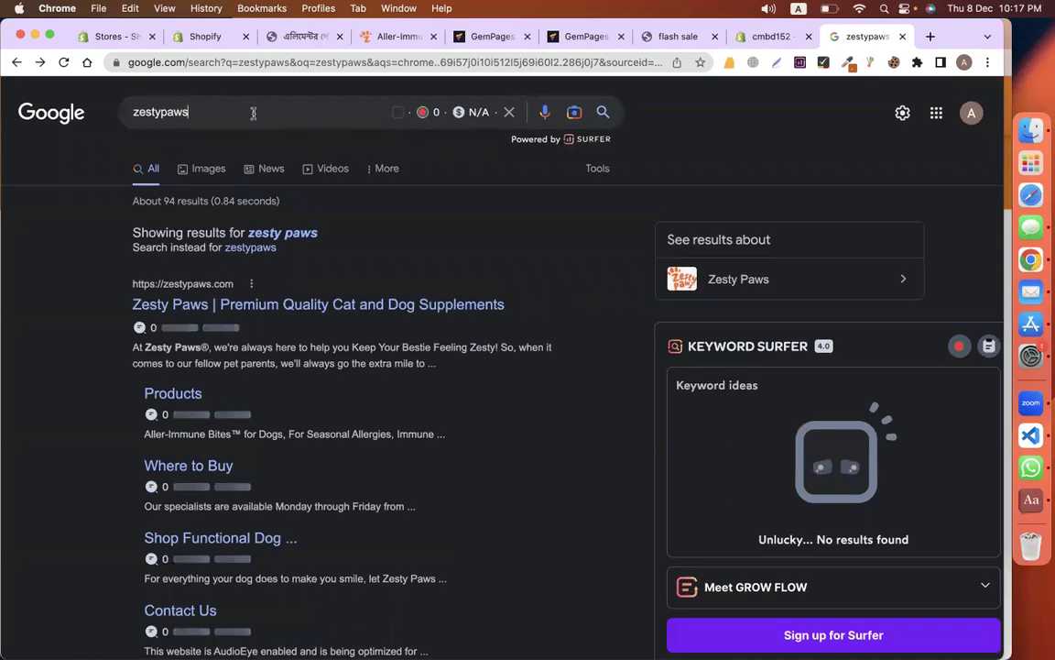
{"action": "left_click", "coordinate": [253, 113]}
Search Google places for codemanbd and set CodemanBD Education as the review source.
{"action": "left_click", "coordinate": [768, 36]}
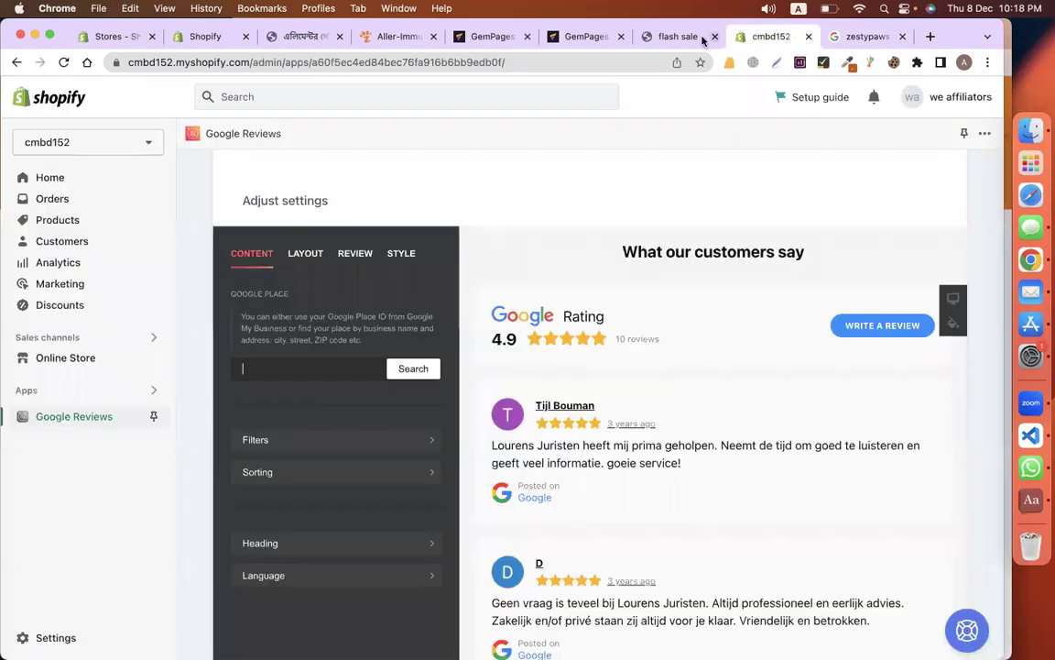
{"action": "left_click", "coordinate": [677, 37]}
{"action": "left_click", "coordinate": [774, 36]}
{"action": "left_click", "coordinate": [413, 371]}
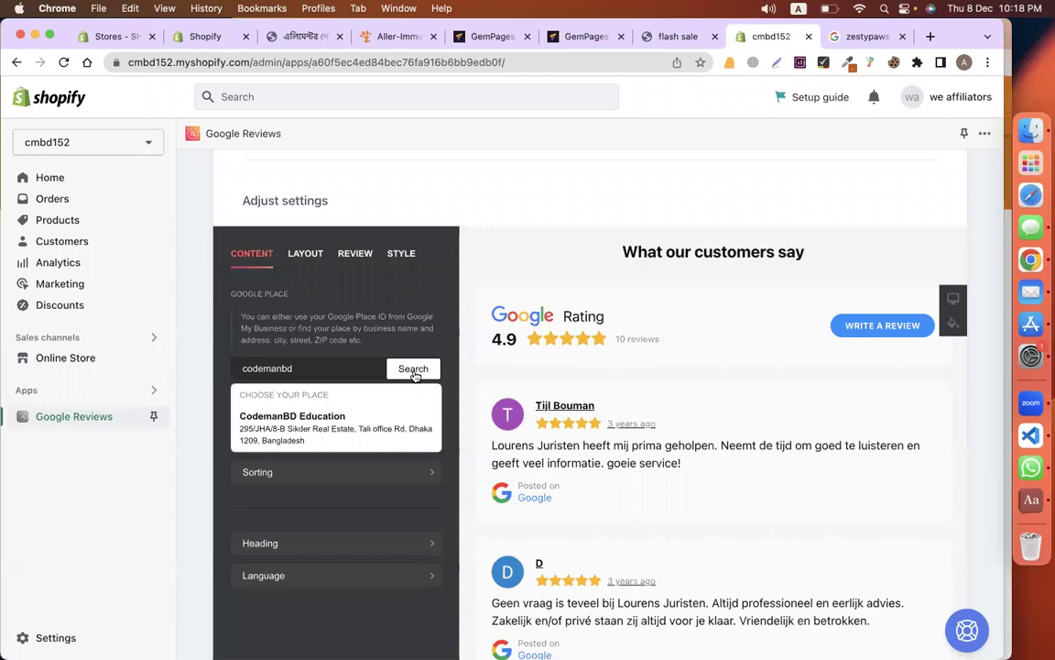
{"action": "left_click", "coordinate": [316, 423]}
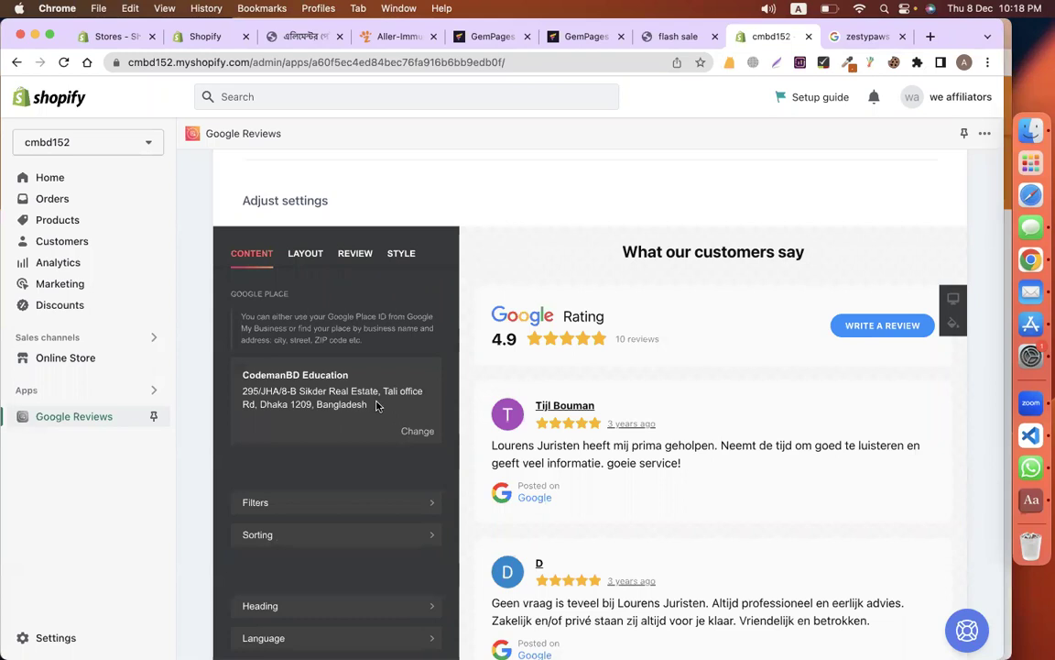
Toggle the rating header off and on in the widget's layout header settings, keeping it shown.
{"action": "scroll", "coordinate": [623, 389], "scroll_direction": "down", "scroll_amount": 6}
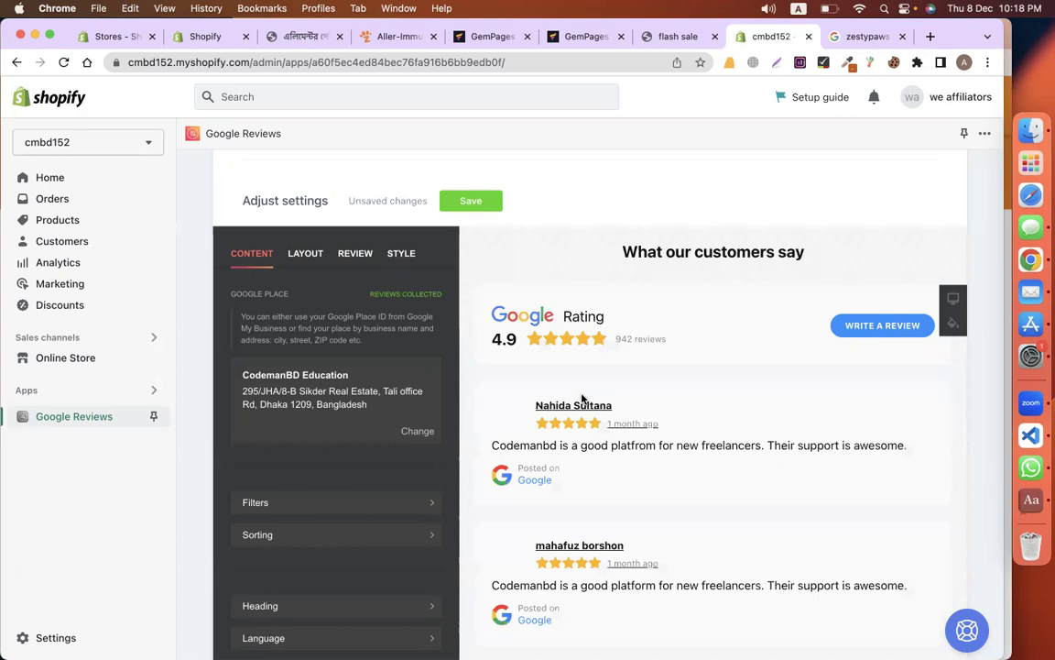
{"action": "scroll", "coordinate": [581, 399], "scroll_direction": "down", "scroll_amount": 3}
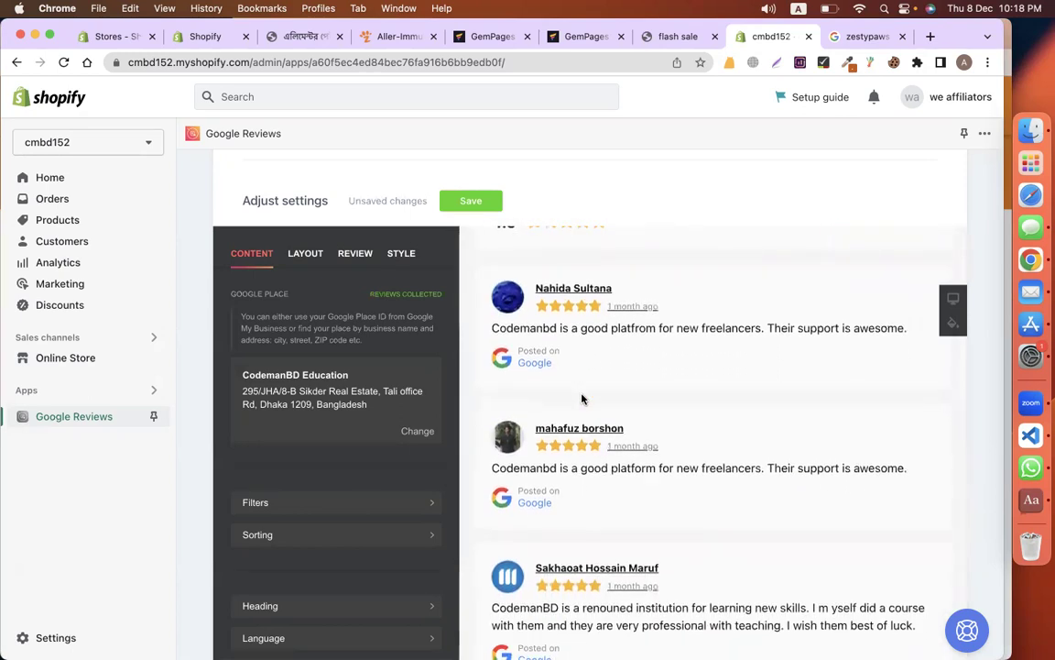
{"action": "scroll", "coordinate": [582, 399], "scroll_direction": "down", "scroll_amount": 2}
{"action": "scroll", "coordinate": [658, 423], "scroll_direction": "down", "scroll_amount": 5}
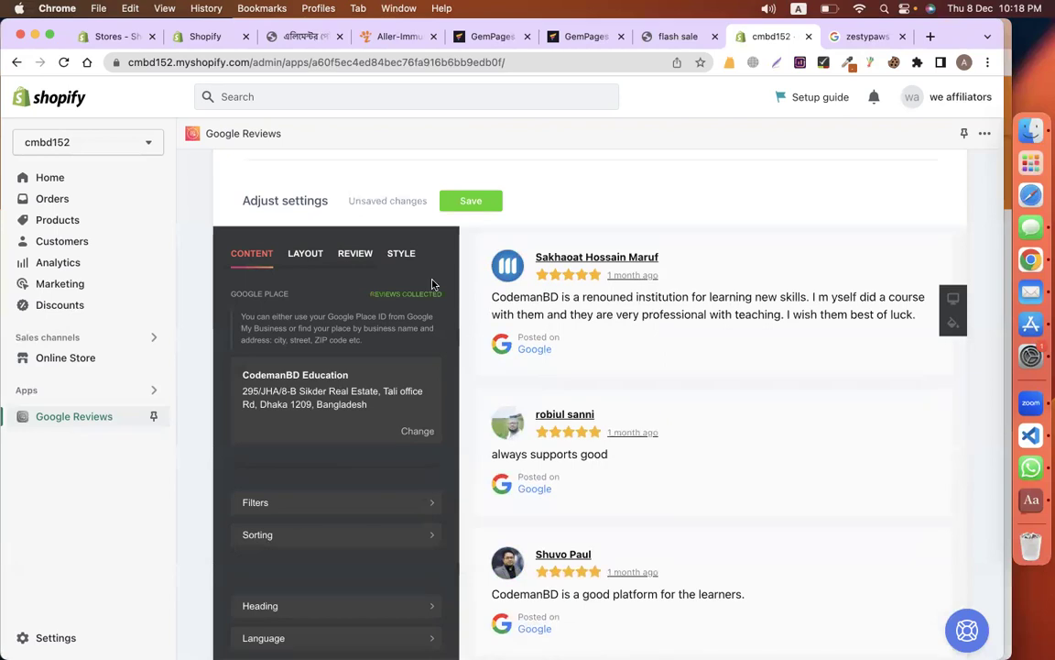
{"action": "left_click", "coordinate": [306, 257]}
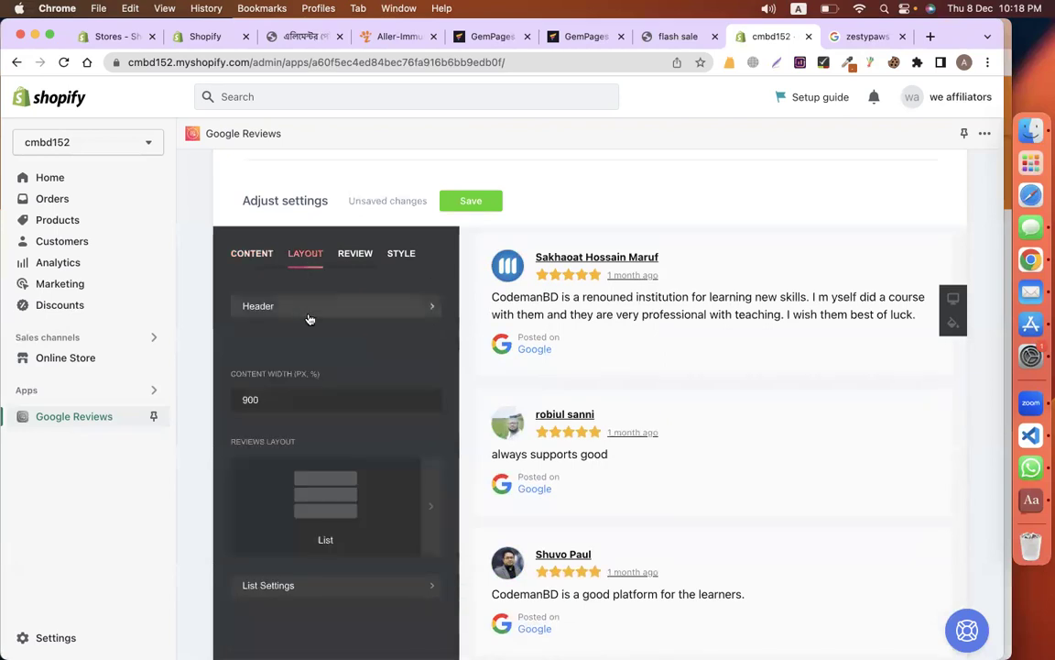
{"action": "scroll", "coordinate": [545, 348], "scroll_direction": "up", "scroll_amount": 5}
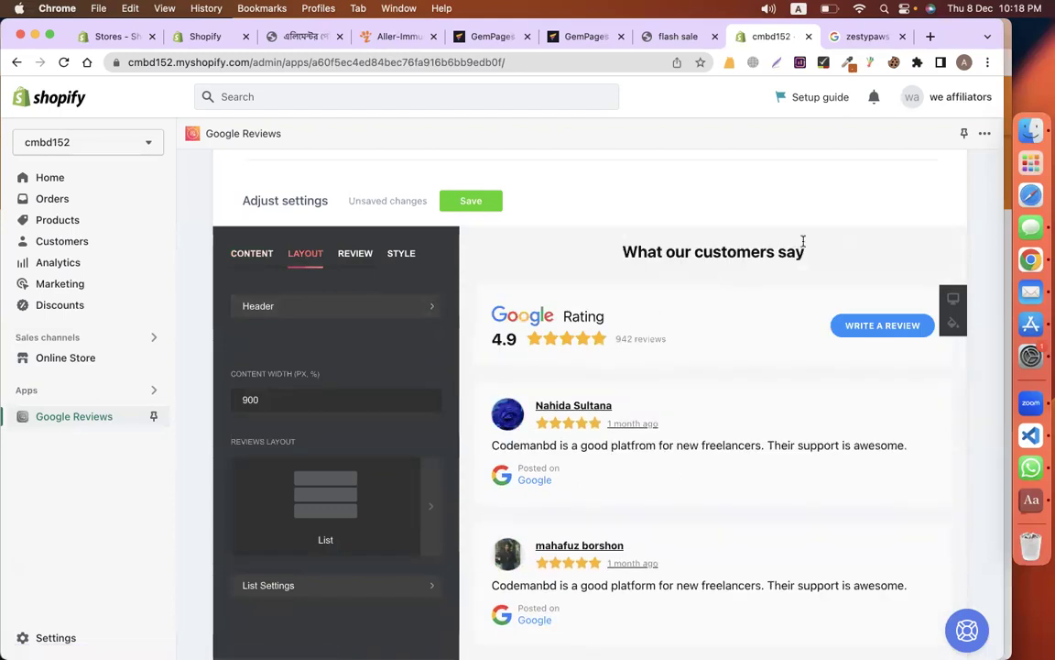
{"action": "left_click", "coordinate": [337, 309]}
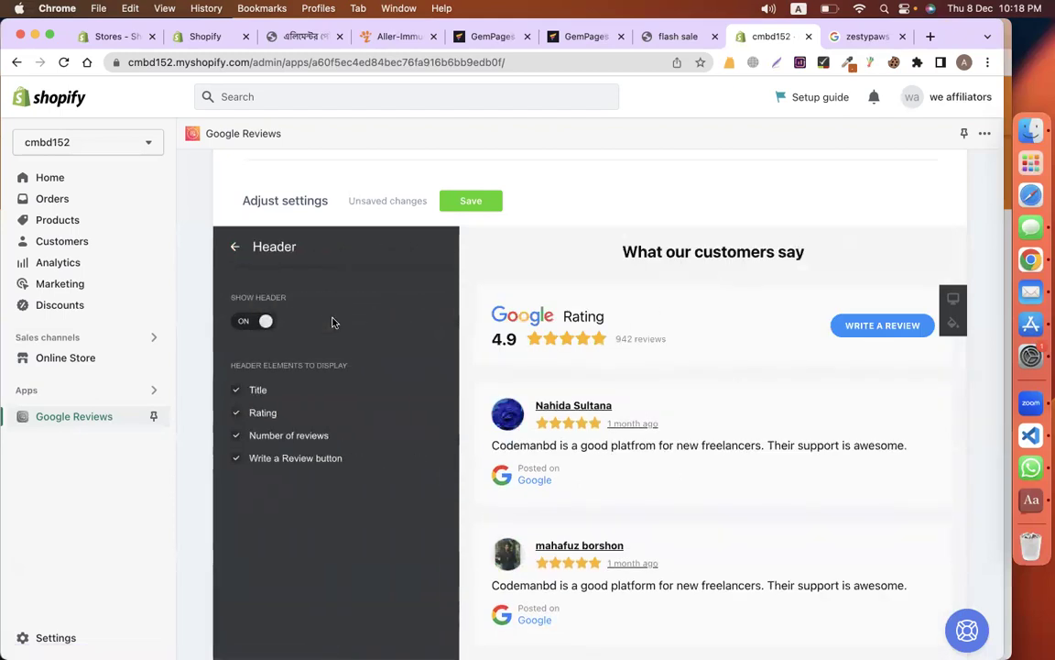
{"action": "left_click", "coordinate": [253, 322]}
{"action": "left_click", "coordinate": [253, 322]}
{"action": "left_click", "coordinate": [259, 321]}
{"action": "left_click", "coordinate": [259, 322]}
{"action": "left_click", "coordinate": [231, 247]}
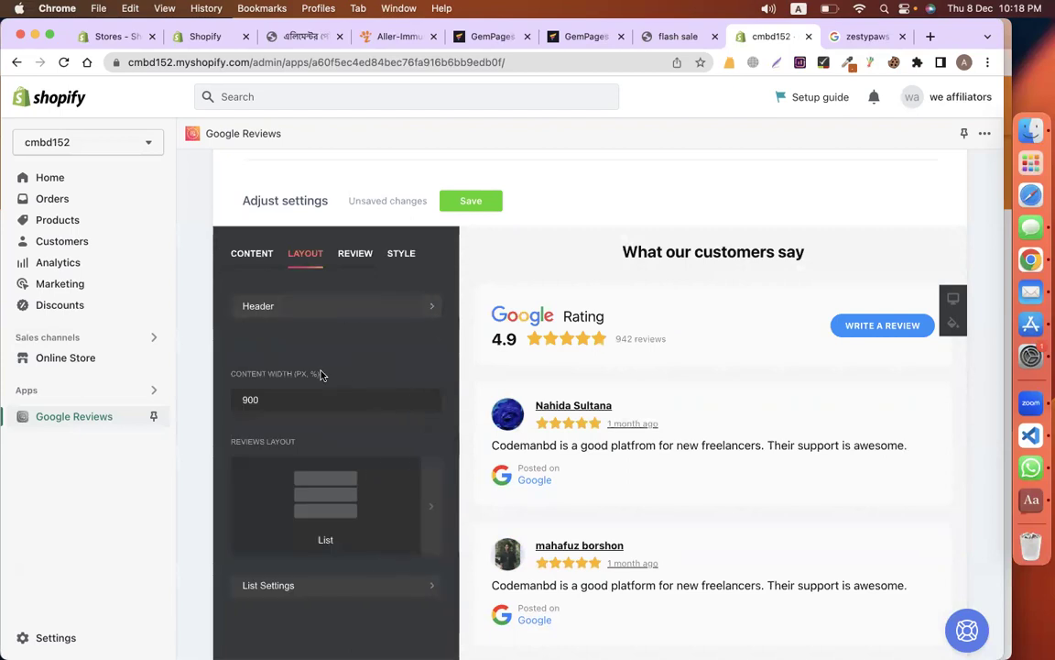
Try Grid and Masonry review layouts, then settle on Carousel.
{"action": "scroll", "coordinate": [321, 374], "scroll_direction": "down", "scroll_amount": 3}
{"action": "scroll", "coordinate": [321, 367], "scroll_direction": "up", "scroll_amount": 2}
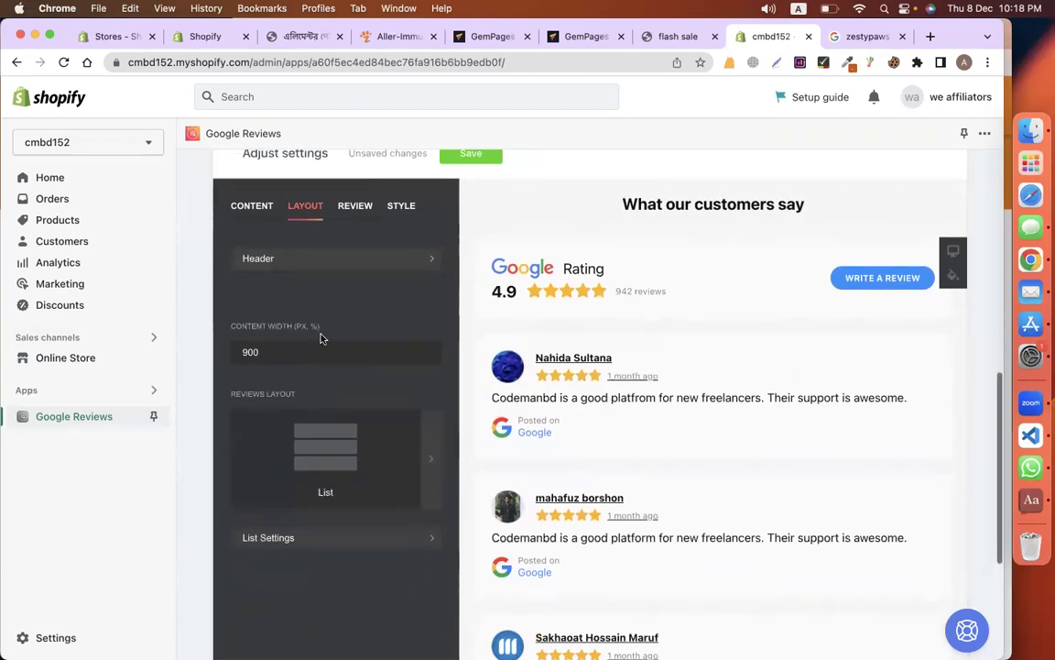
{"action": "left_click", "coordinate": [388, 447]}
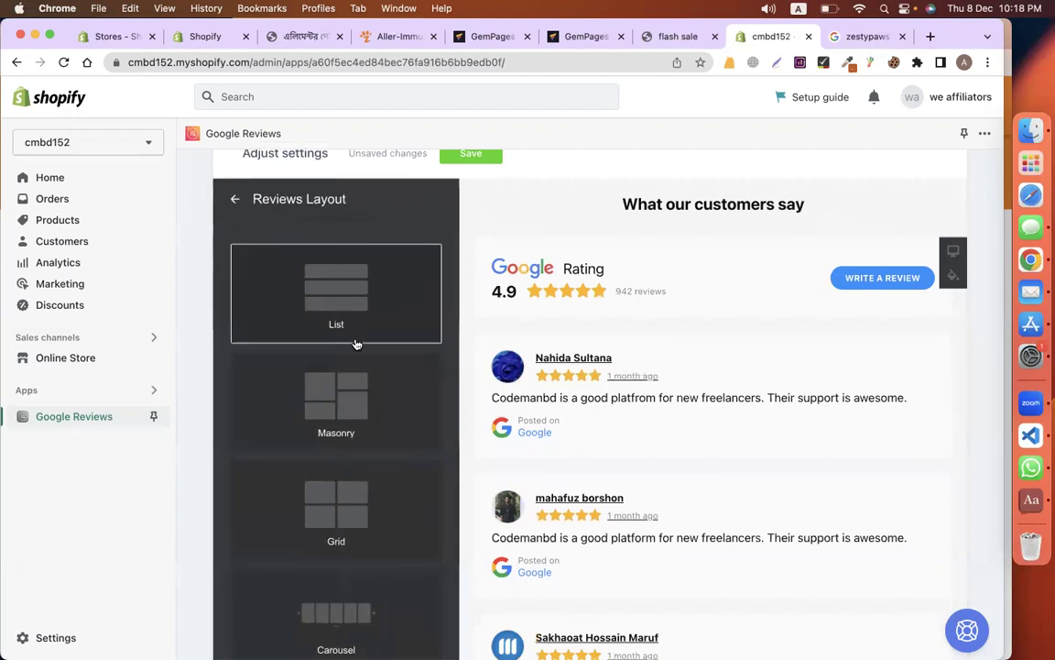
{"action": "left_click", "coordinate": [346, 502]}
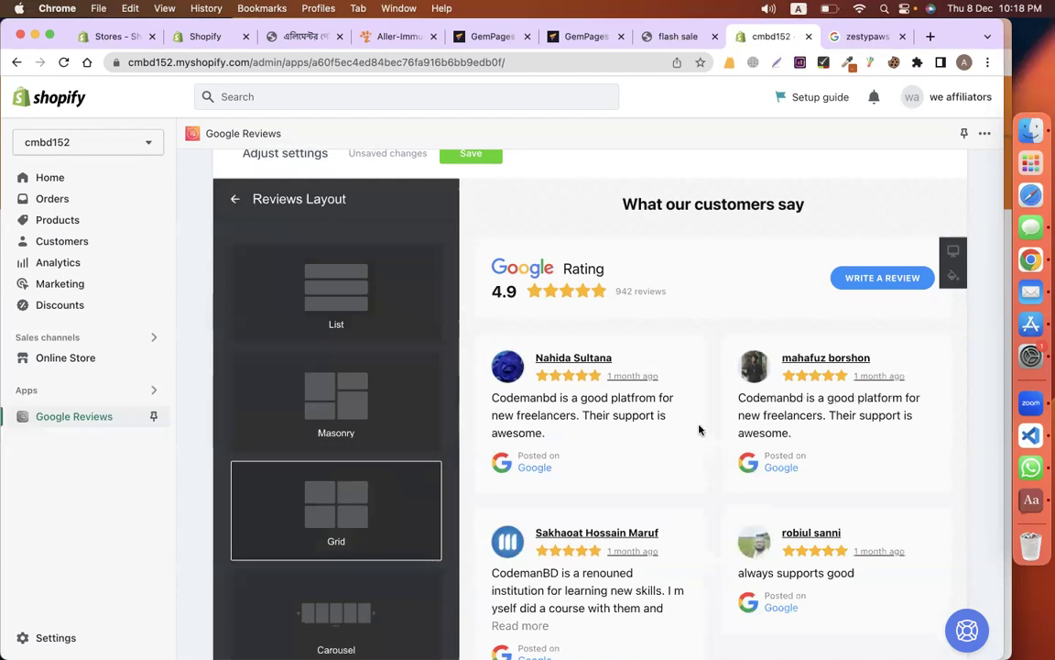
{"action": "left_click", "coordinate": [391, 415]}
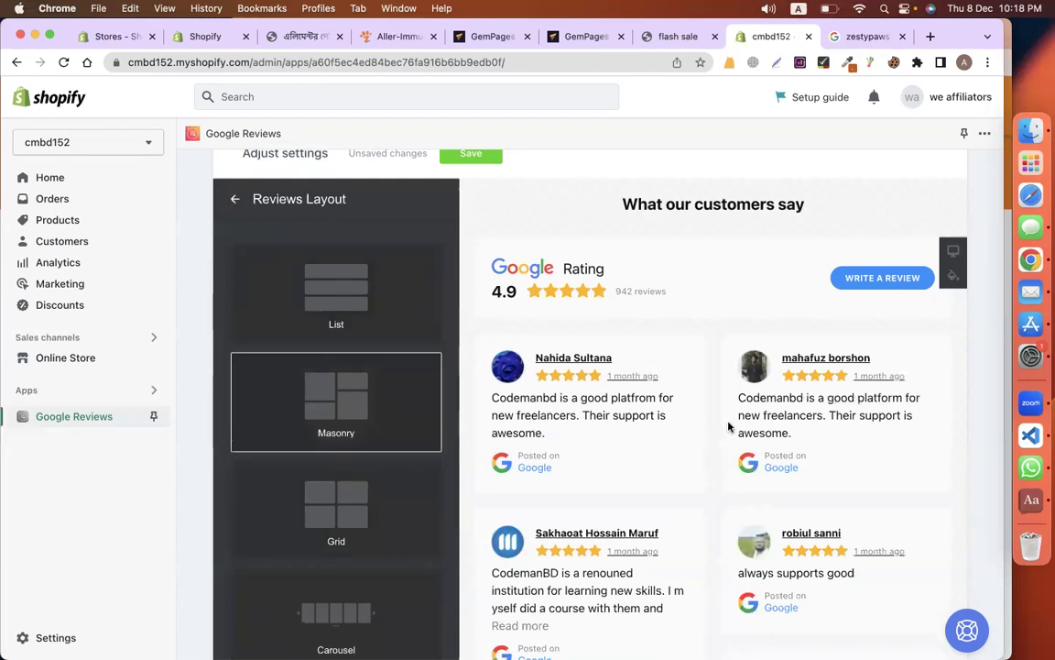
{"action": "scroll", "coordinate": [733, 431], "scroll_direction": "down", "scroll_amount": 5}
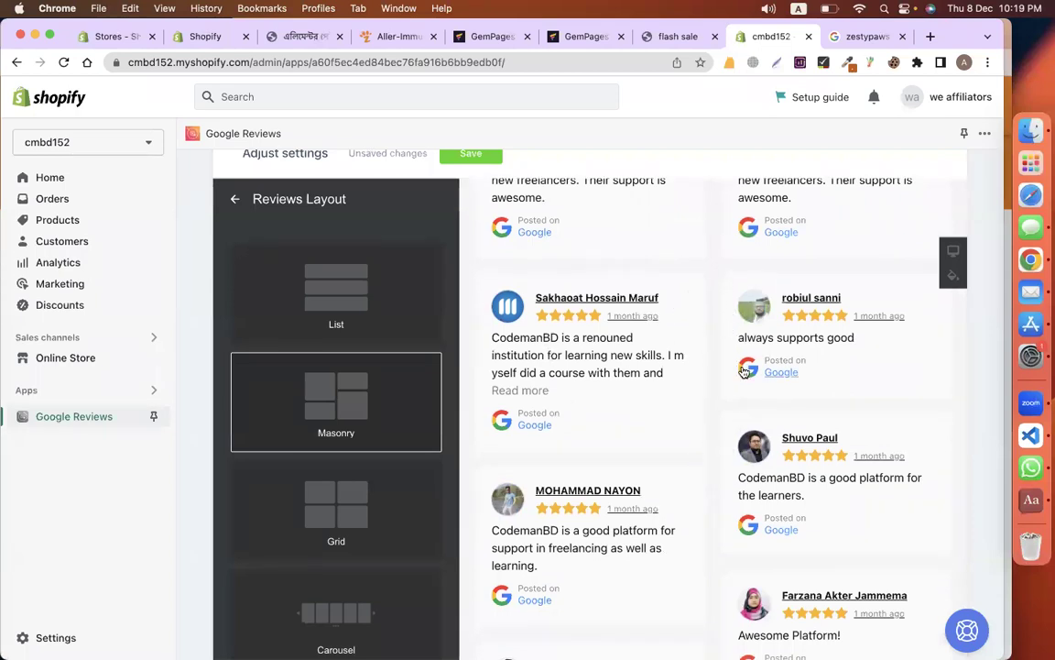
{"action": "scroll", "coordinate": [394, 458], "scroll_direction": "down", "scroll_amount": 3}
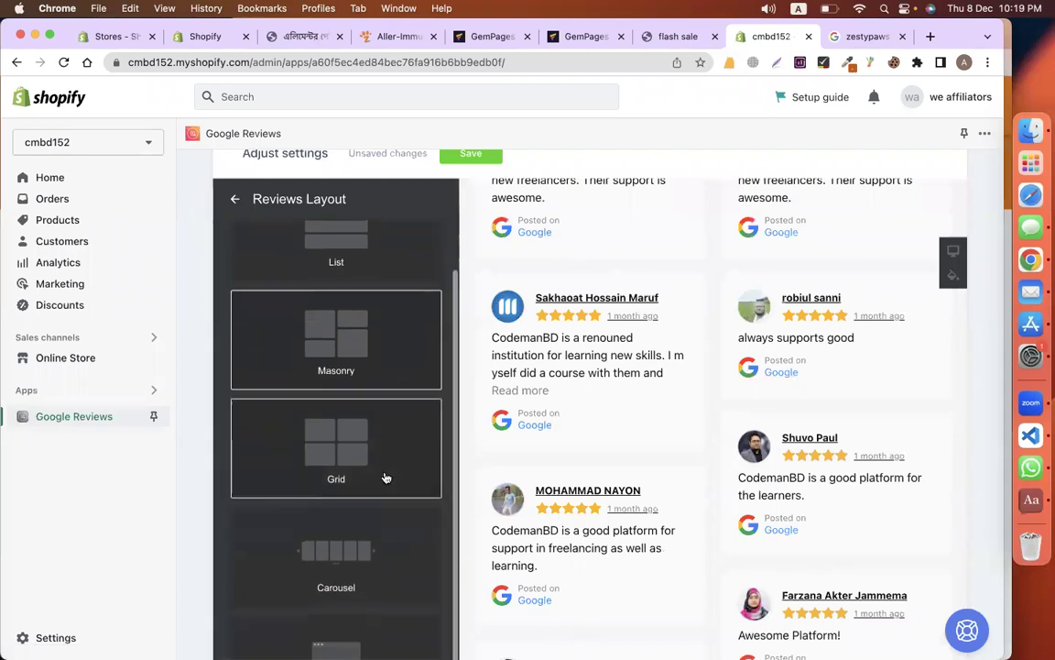
{"action": "left_click", "coordinate": [340, 471]}
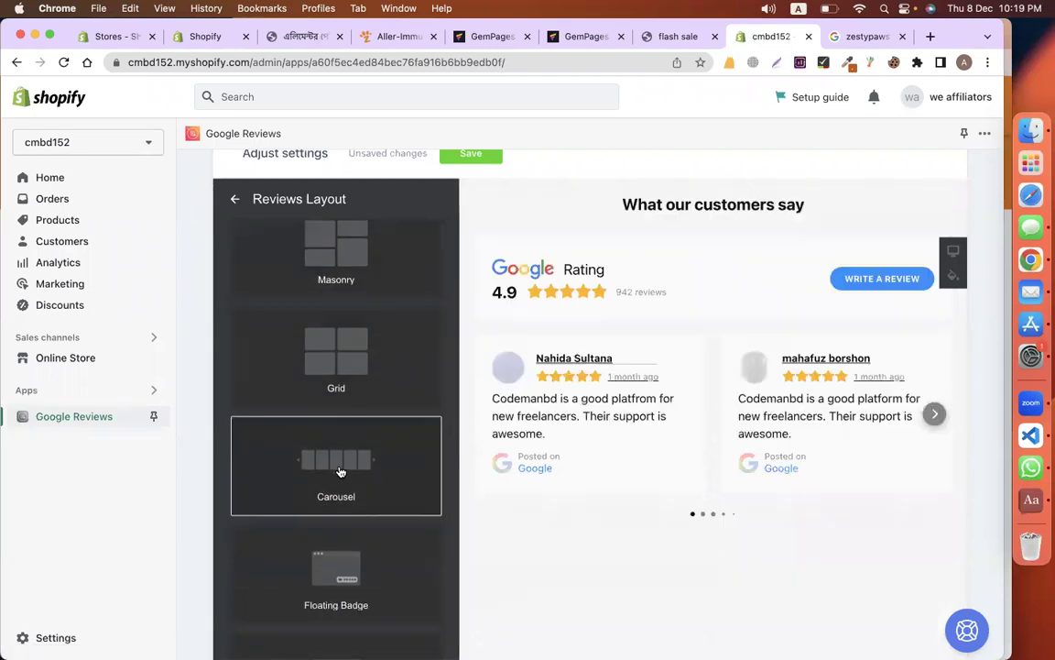
Slide the carousel preview through several reviews, then save and exit the editor.
{"action": "left_click", "coordinate": [920, 426]}
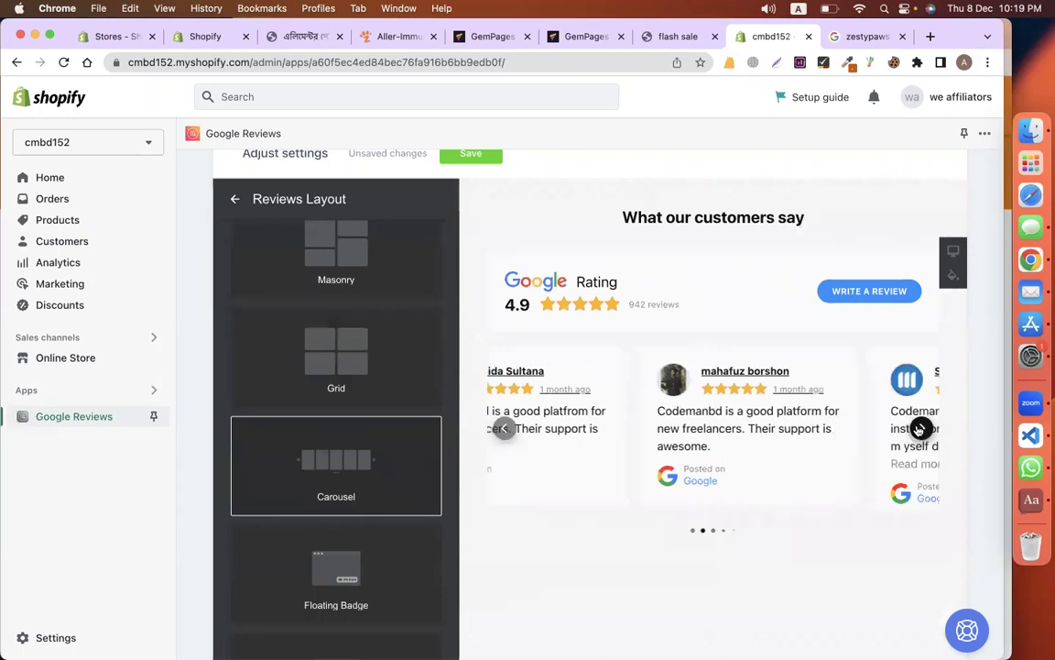
{"action": "left_click", "coordinate": [920, 426]}
{"action": "left_click", "coordinate": [920, 427]}
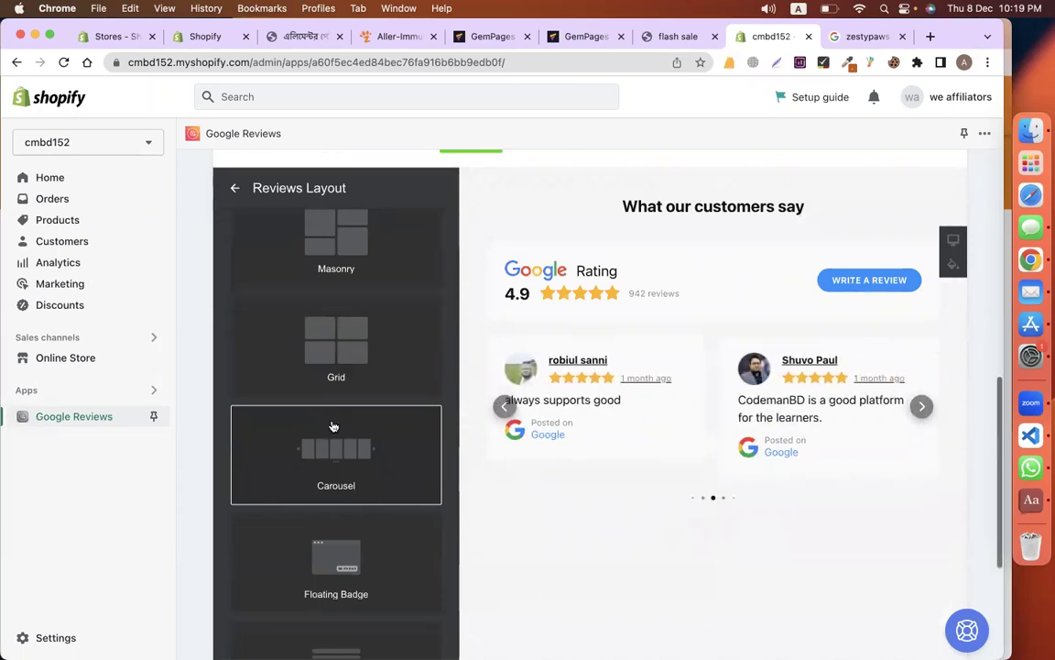
{"action": "scroll", "coordinate": [333, 360], "scroll_direction": "down", "scroll_amount": 5}
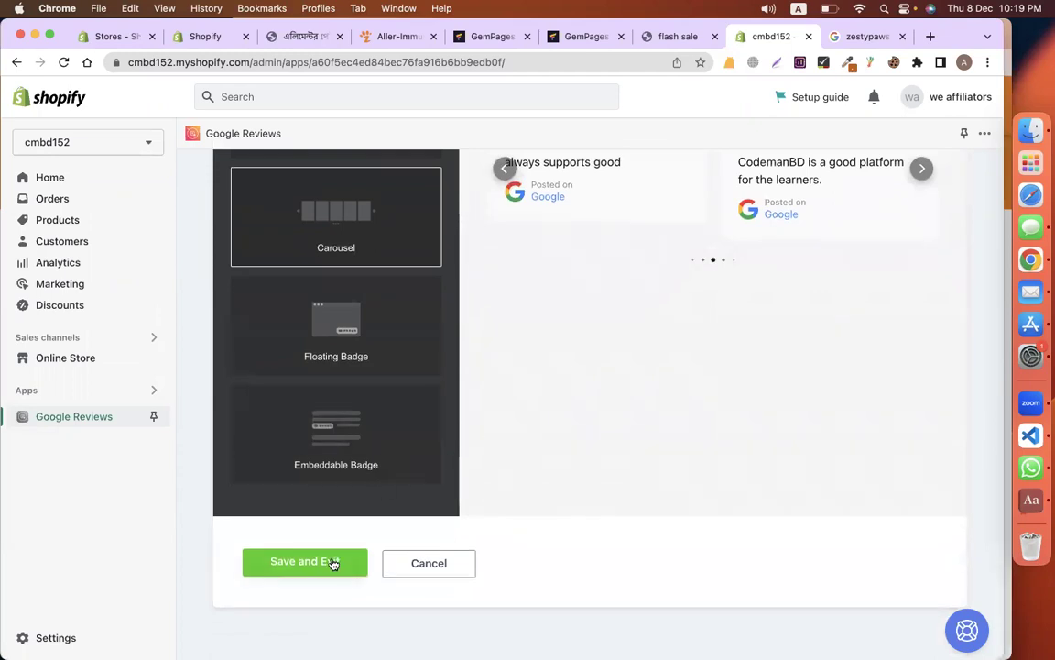
{"action": "left_click", "coordinate": [333, 564]}
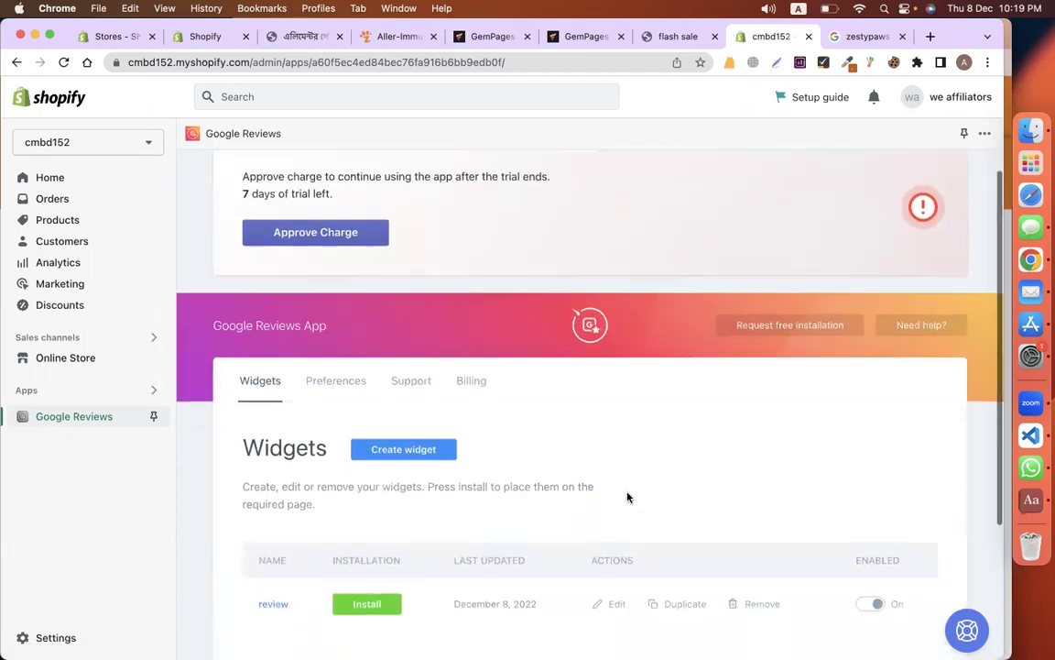
Copy the review widget's embed code from the Manual installation option, skipping the page list.
{"action": "scroll", "coordinate": [627, 498], "scroll_direction": "down", "scroll_amount": 4}
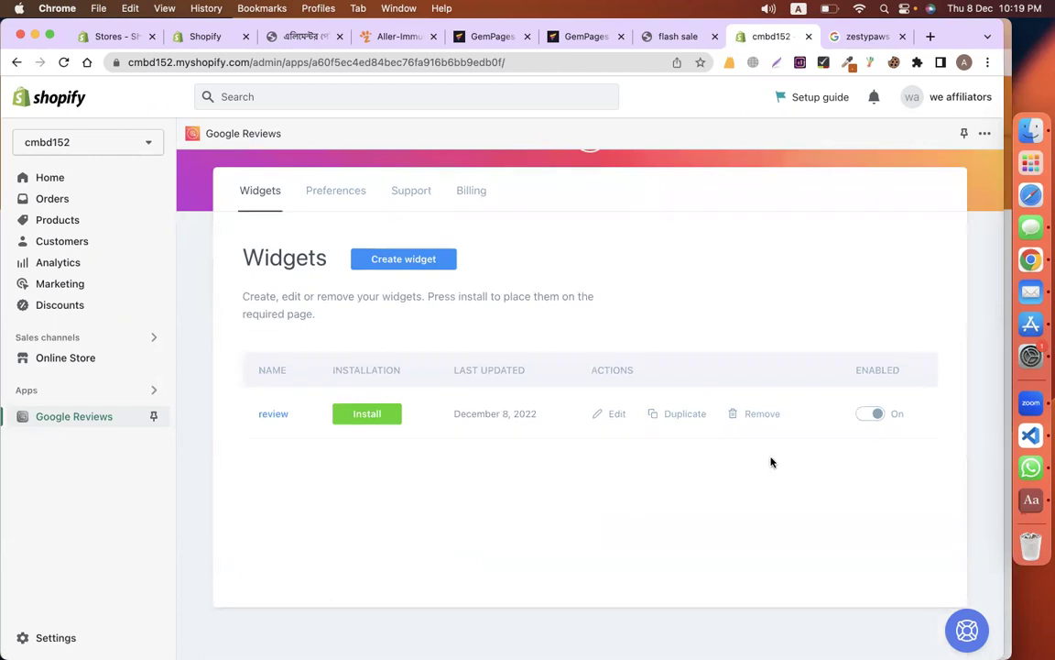
{"action": "left_click", "coordinate": [372, 419]}
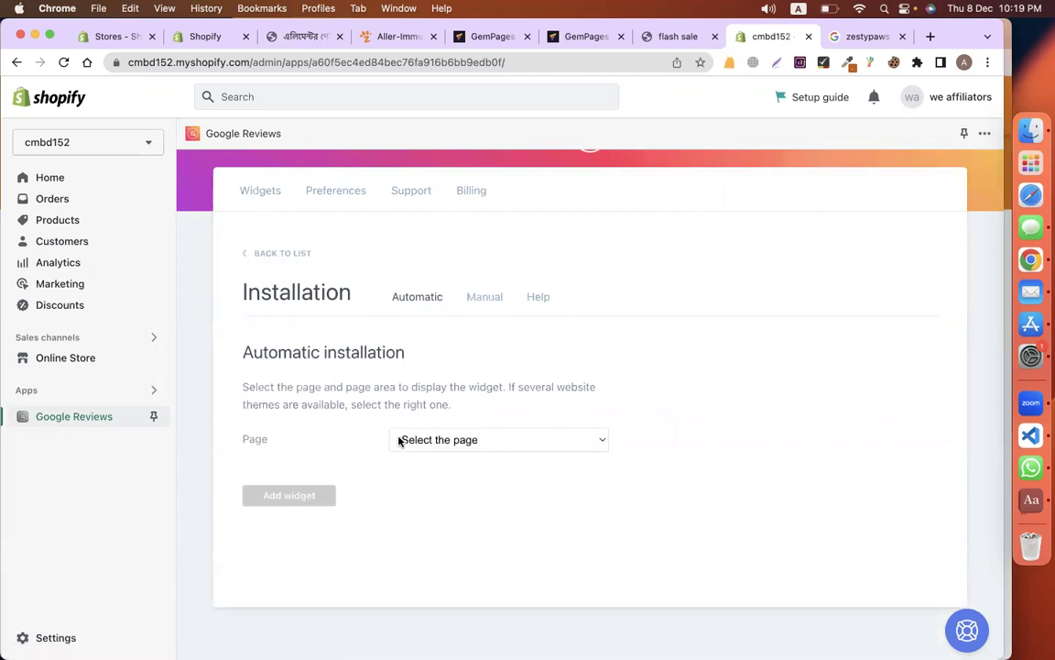
{"action": "left_click", "coordinate": [445, 444]}
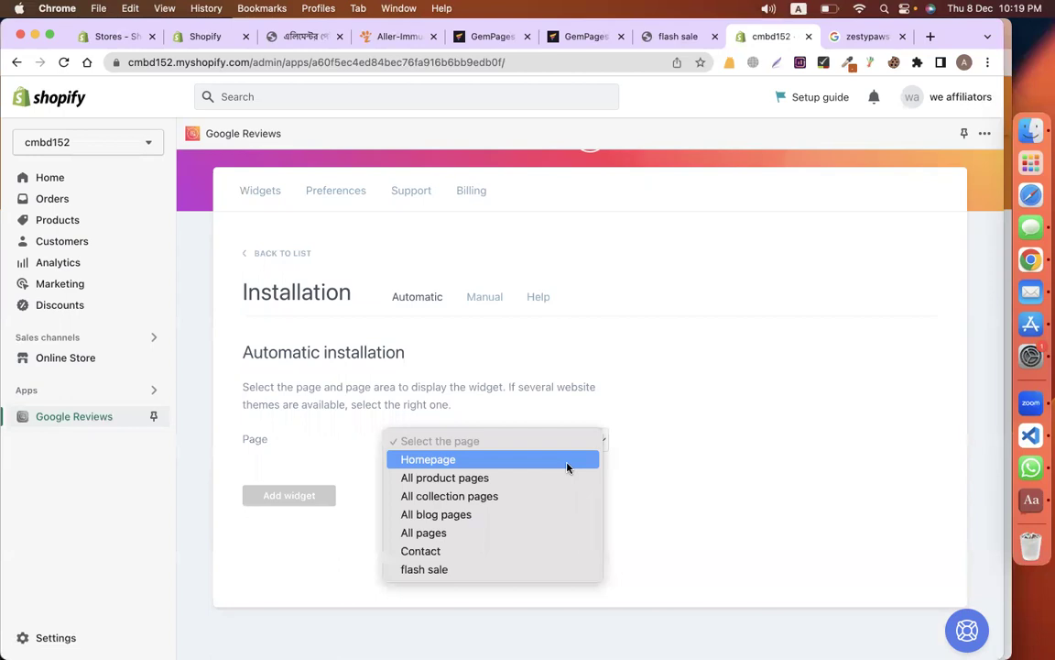
{"action": "left_click", "coordinate": [655, 480]}
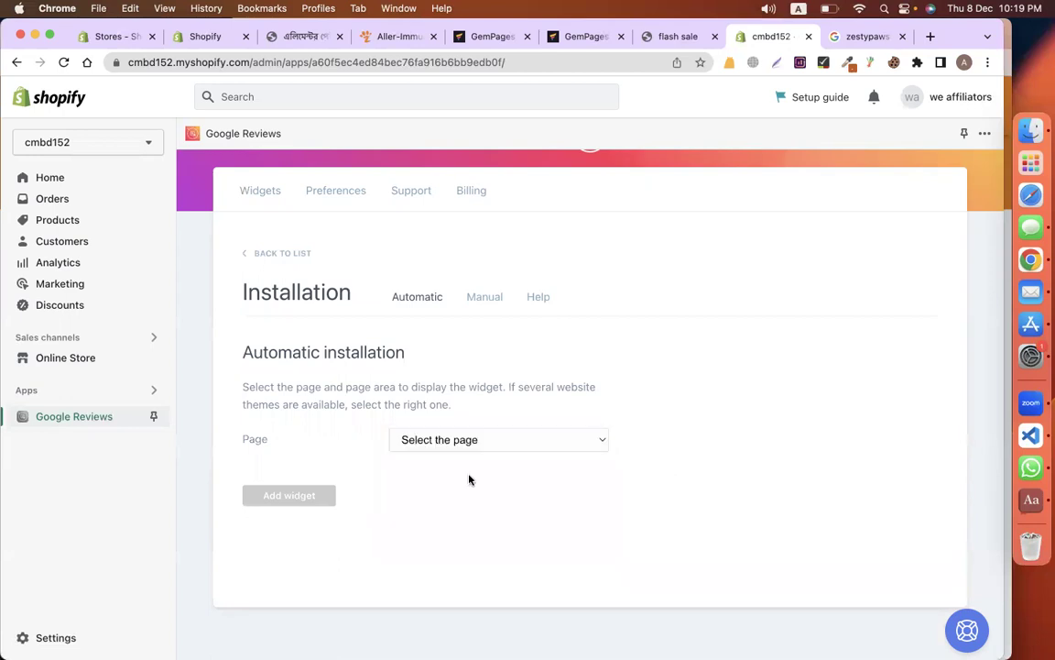
{"action": "left_click", "coordinate": [484, 302]}
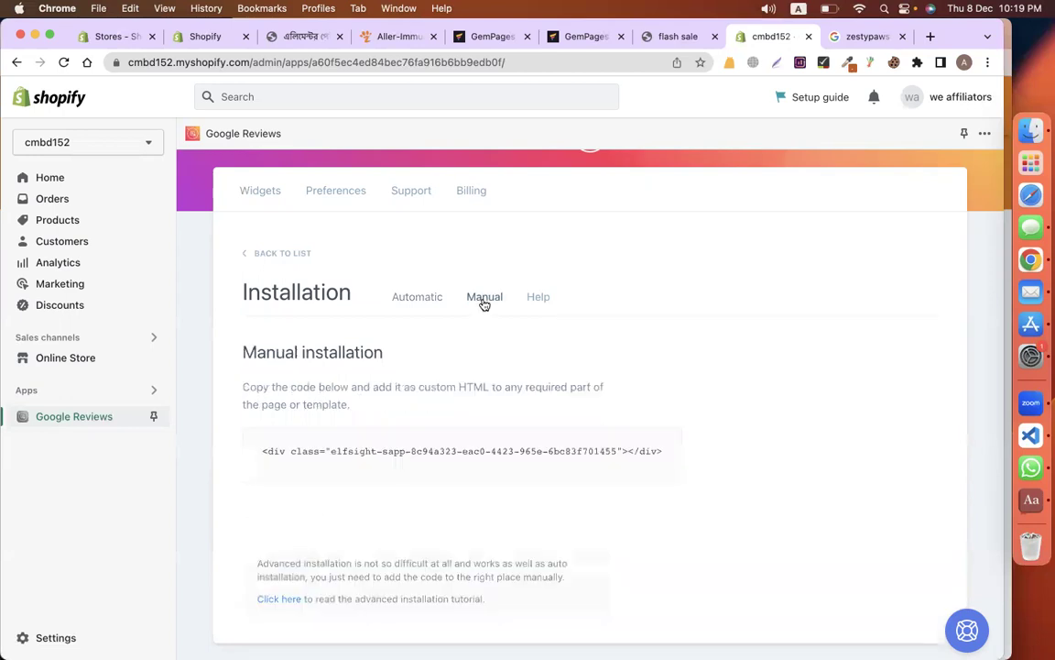
{"action": "left_click", "coordinate": [380, 458]}
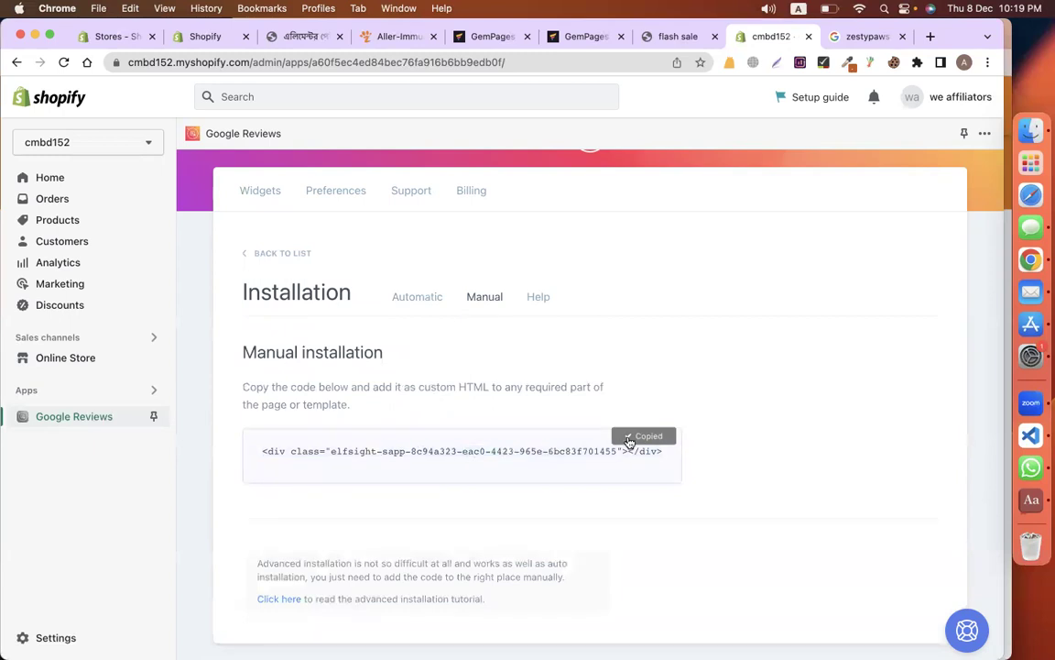
Add an empty Row below the related products on the GemPages flash sale page.
{"action": "left_click", "coordinate": [575, 38]}
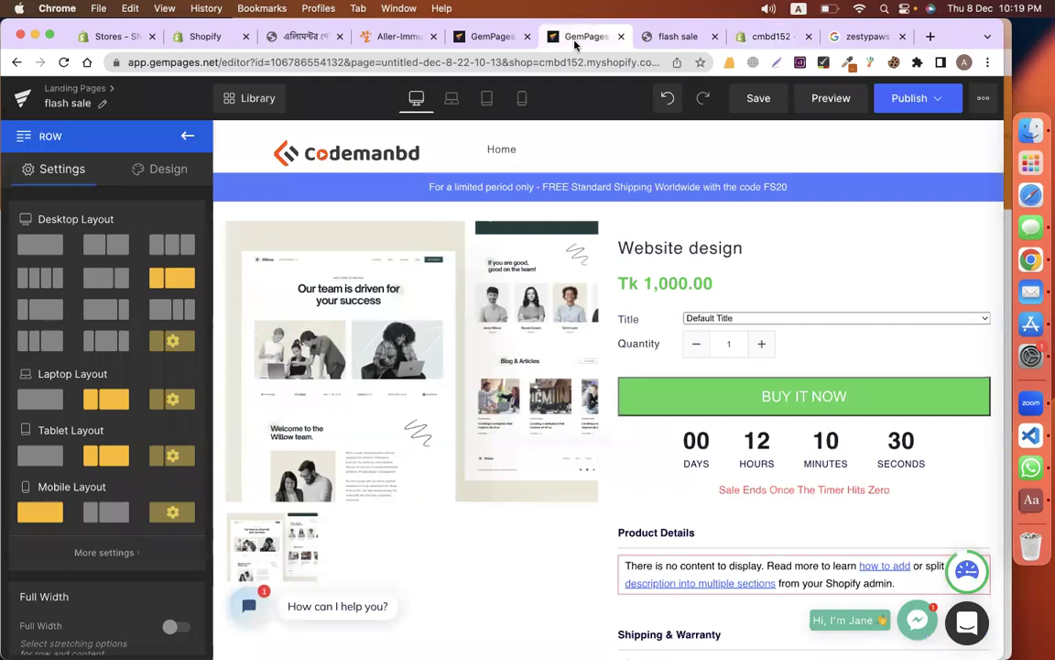
{"action": "scroll", "coordinate": [506, 358], "scroll_direction": "down", "scroll_amount": 10}
{"action": "scroll", "coordinate": [512, 547], "scroll_direction": "down", "scroll_amount": 5}
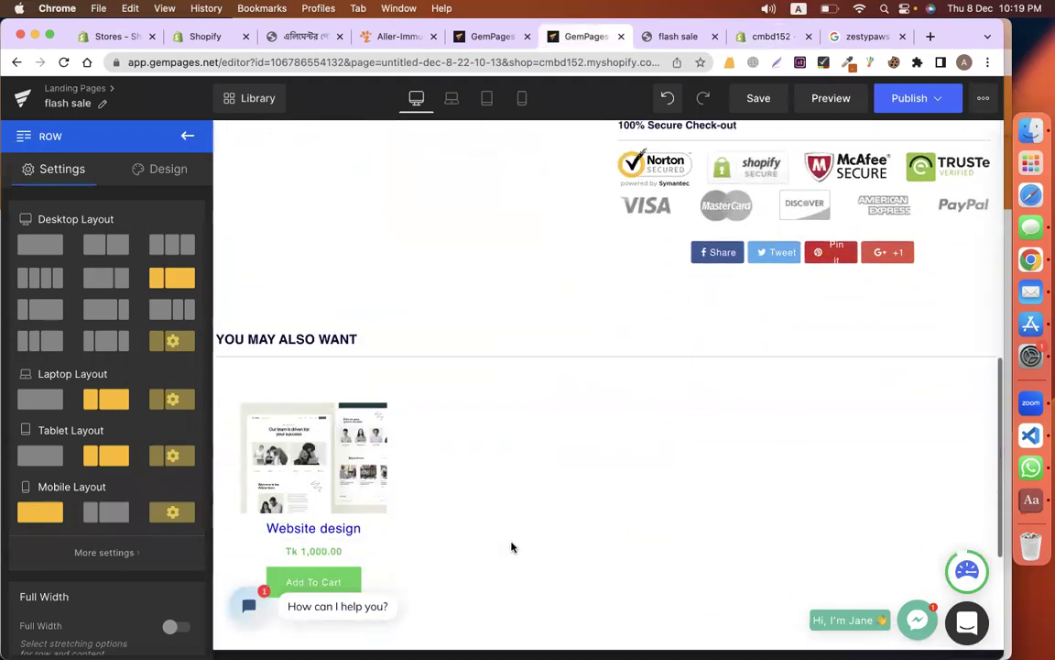
{"action": "scroll", "coordinate": [485, 362], "scroll_direction": "up", "scroll_amount": 2}
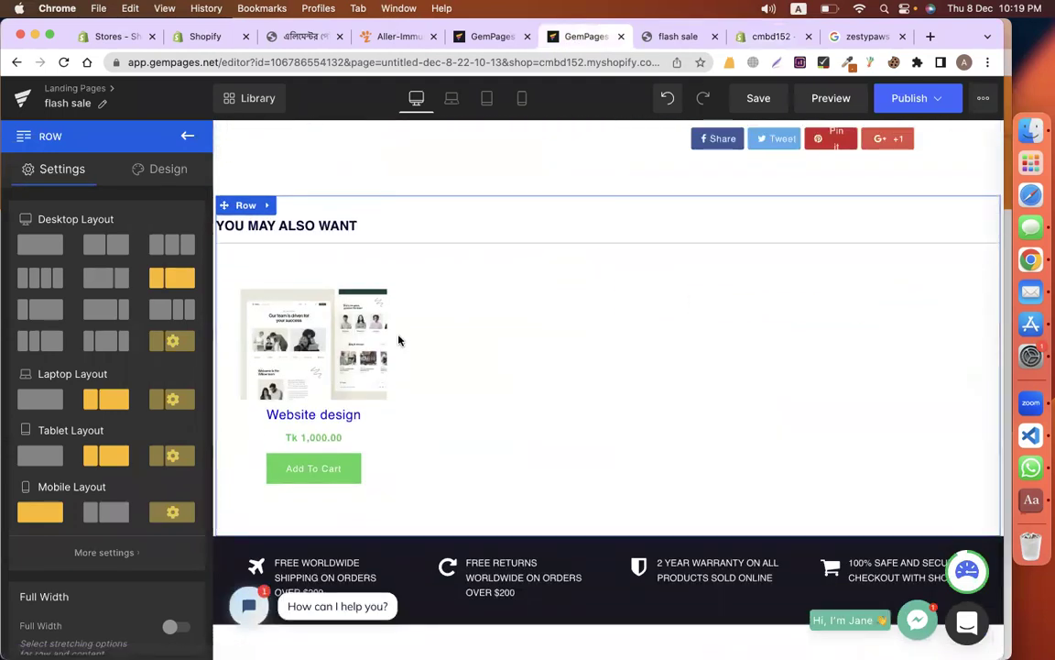
{"action": "left_click", "coordinate": [186, 135]}
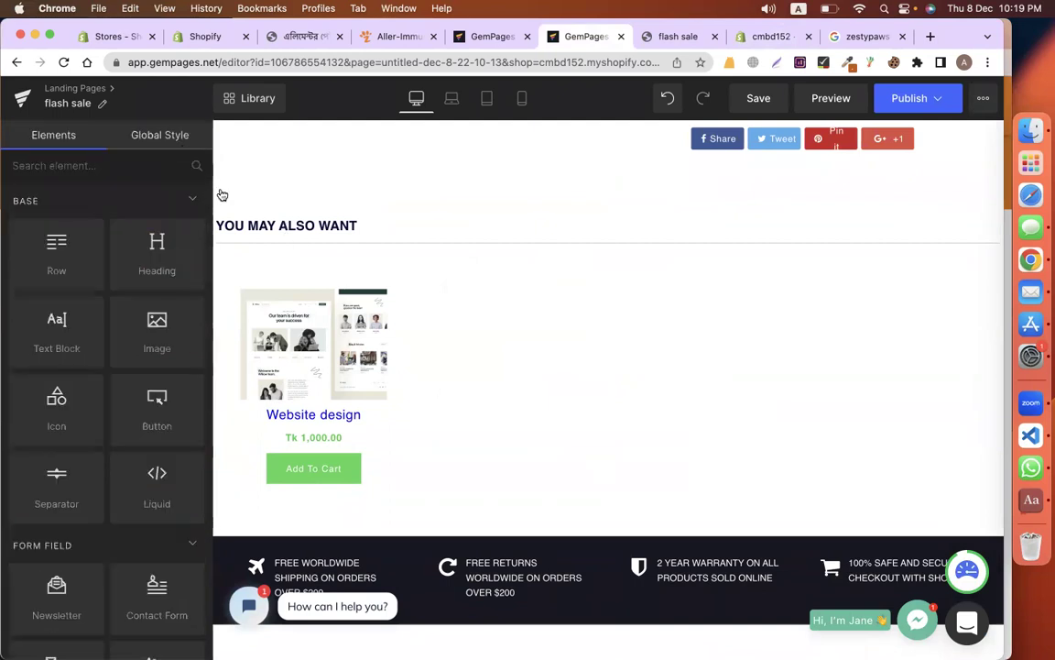
{"action": "left_click_drag", "start_coordinate": [106, 266], "coordinate": [529, 583]}
Place a Liquid block in the new row and save the pasted Elfsight reviews embed code.
{"action": "scroll", "coordinate": [509, 464], "scroll_direction": "down", "scroll_amount": 3}
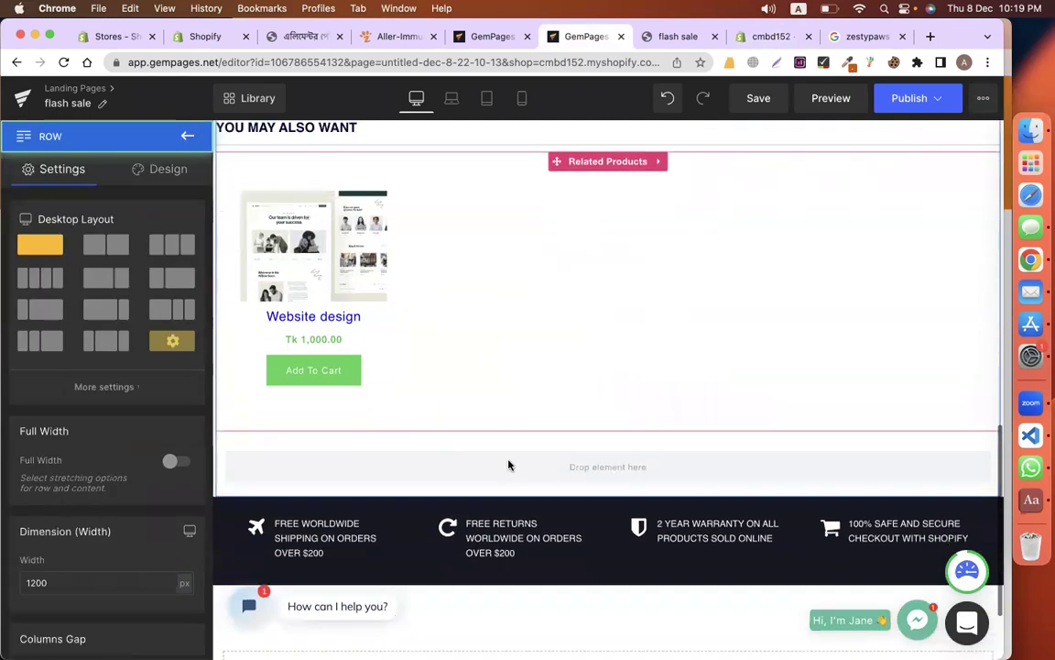
{"action": "left_click", "coordinate": [187, 135]}
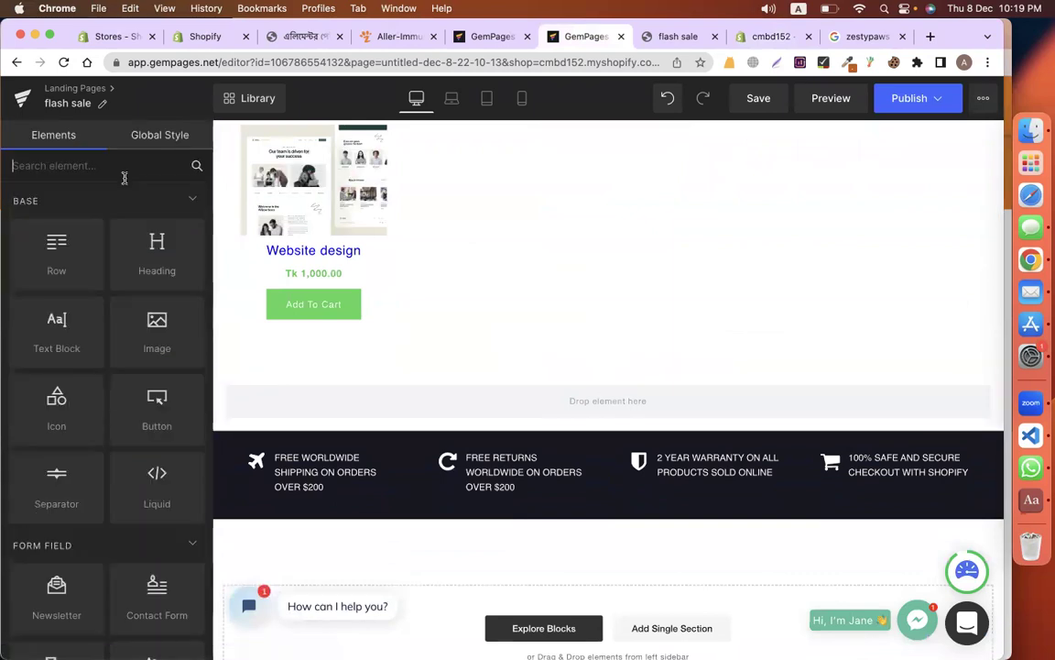
{"action": "type", "text": "code"}
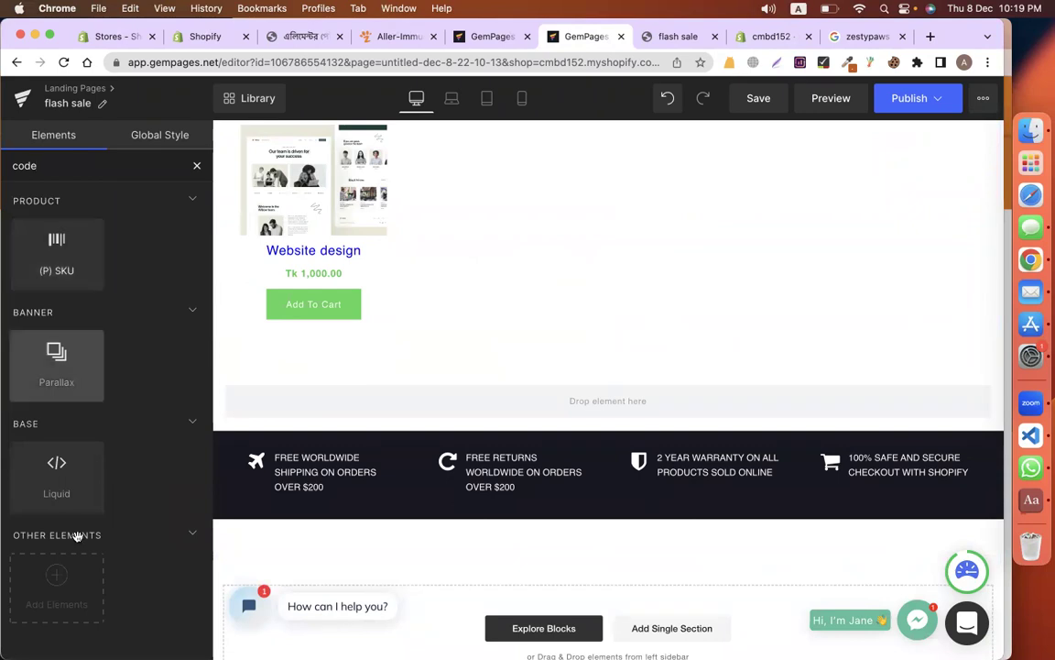
{"action": "left_click_drag", "start_coordinate": [61, 476], "coordinate": [491, 405]}
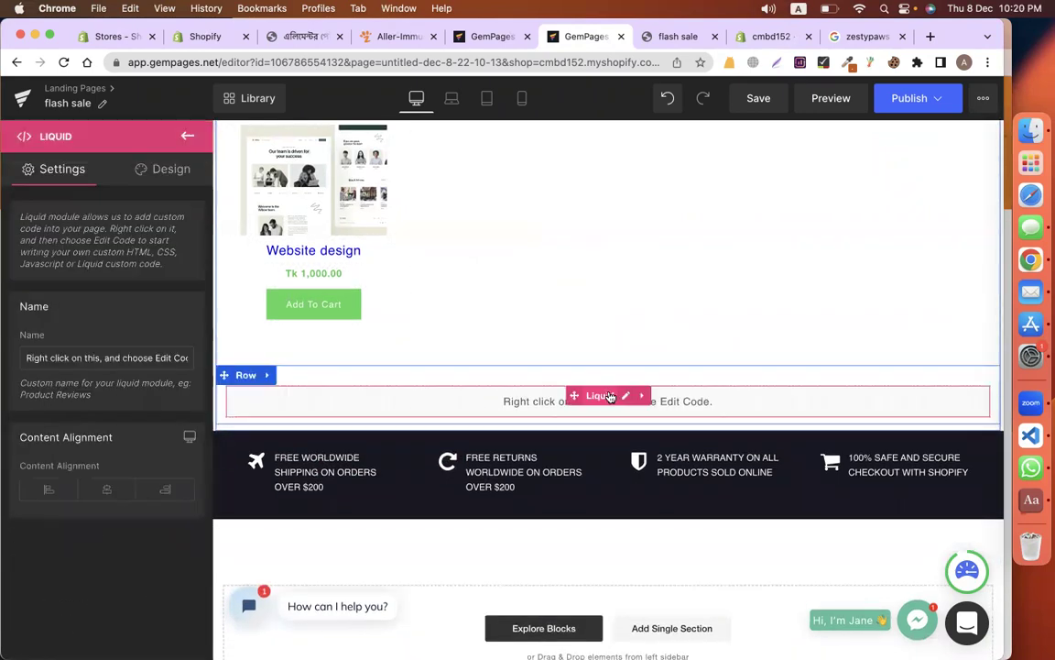
{"action": "left_click", "coordinate": [627, 394]}
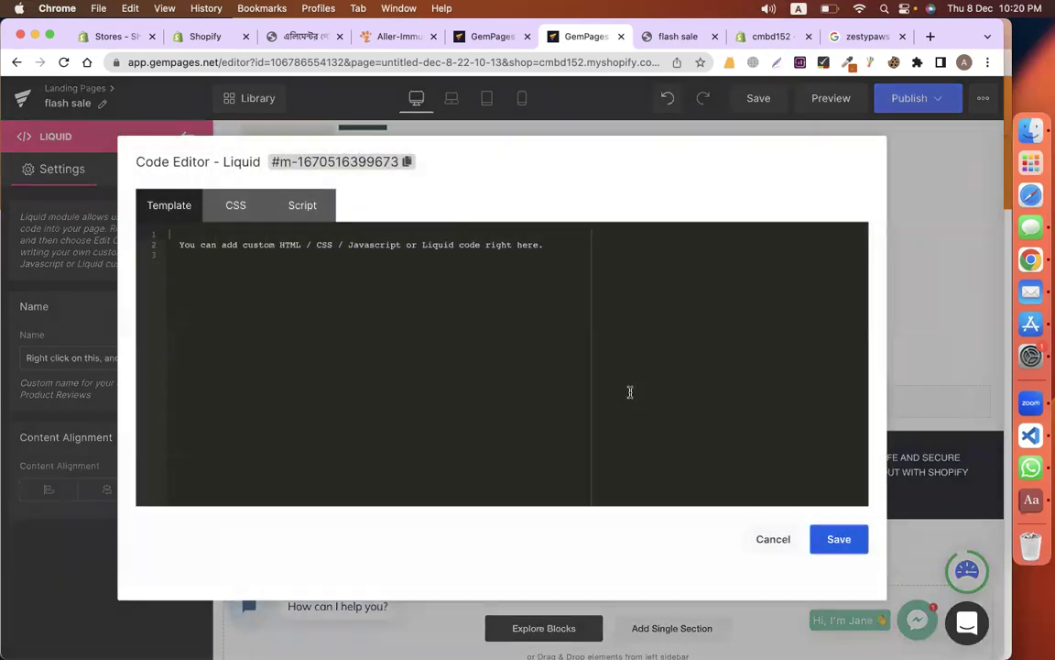
{"action": "left_click", "coordinate": [344, 275]}
{"action": "key", "text": "cmd+v"}
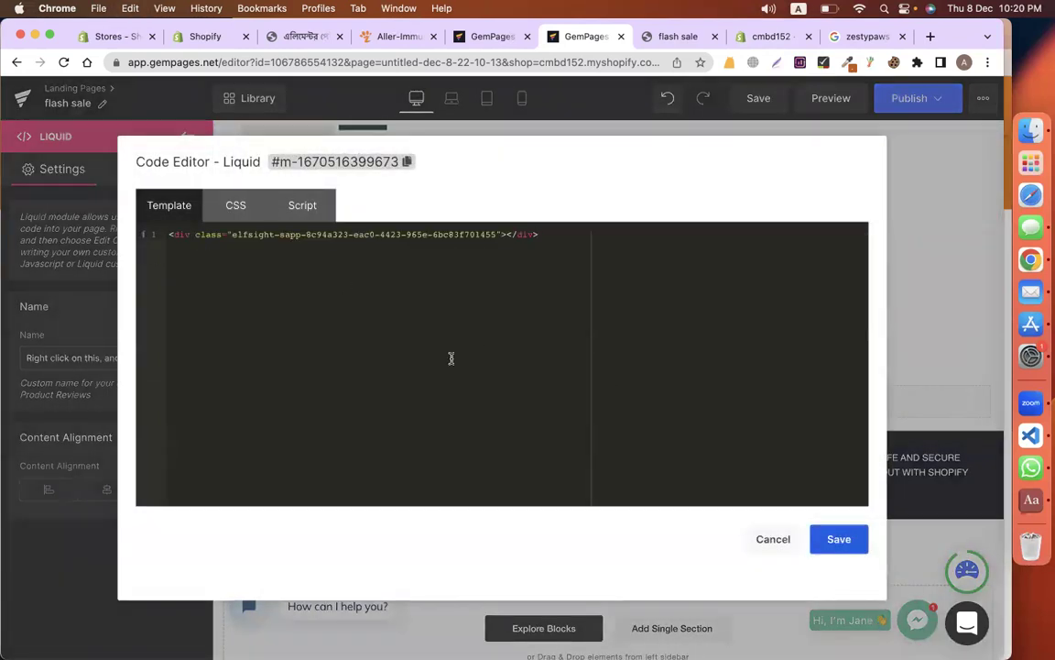
{"action": "left_click", "coordinate": [837, 540]}
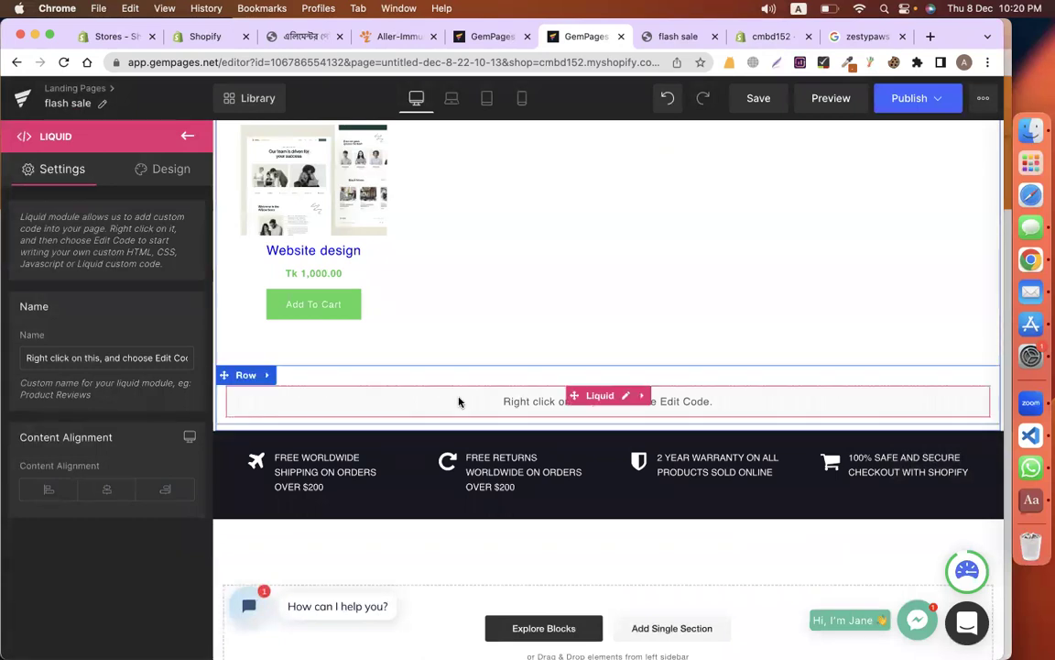
Review the Liquid block's template, CSS and script code, save, and bring up publish settings.
{"action": "left_click", "coordinate": [623, 394]}
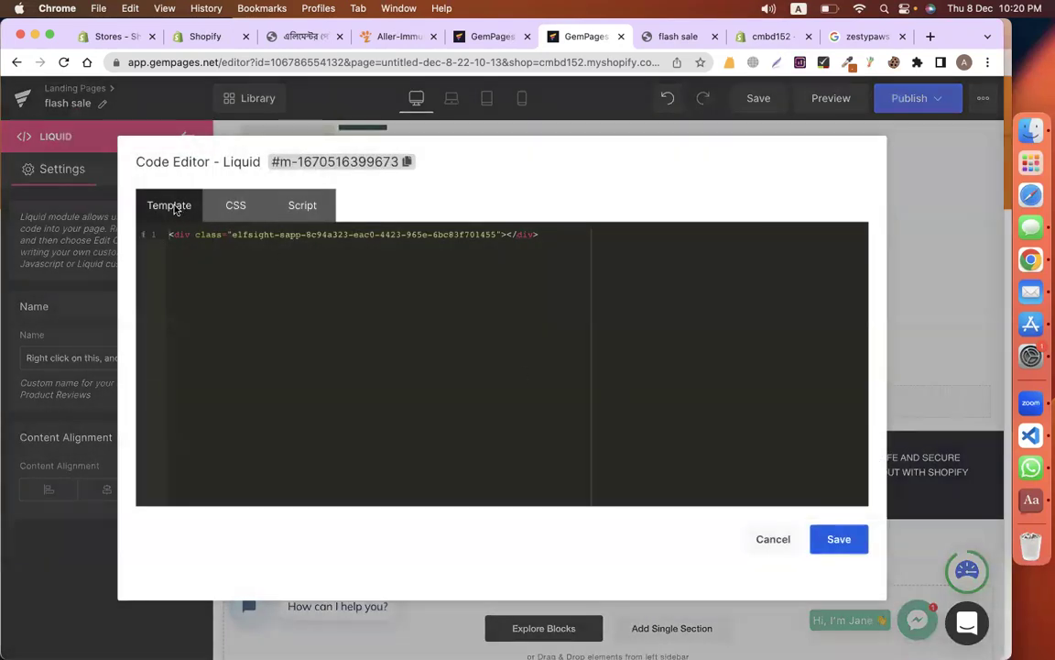
{"action": "left_click", "coordinate": [239, 214]}
{"action": "left_click", "coordinate": [299, 210]}
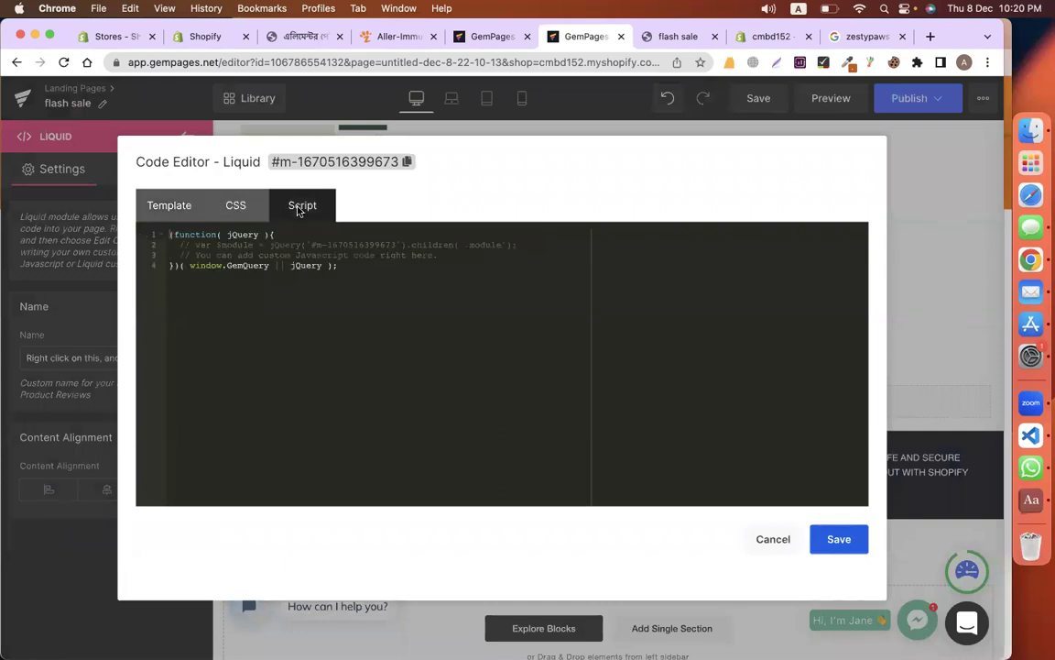
{"action": "left_click", "coordinate": [171, 203]}
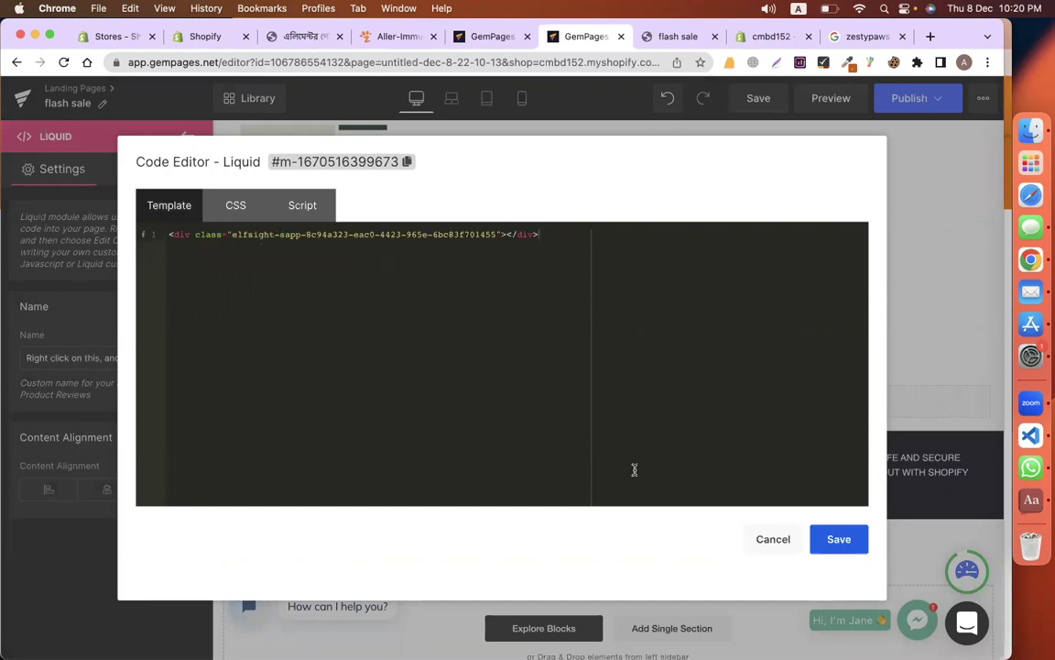
{"action": "left_click", "coordinate": [859, 544]}
{"action": "left_click", "coordinate": [912, 98]}
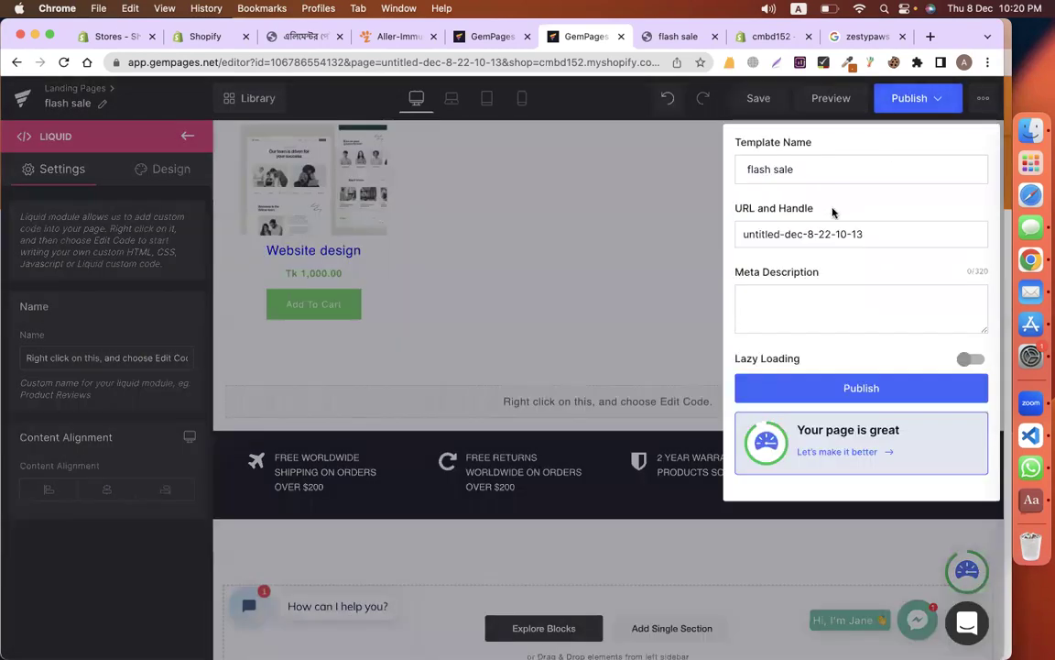
Publish the flash sale page and open its live storefront version.
{"action": "left_click", "coordinate": [843, 394]}
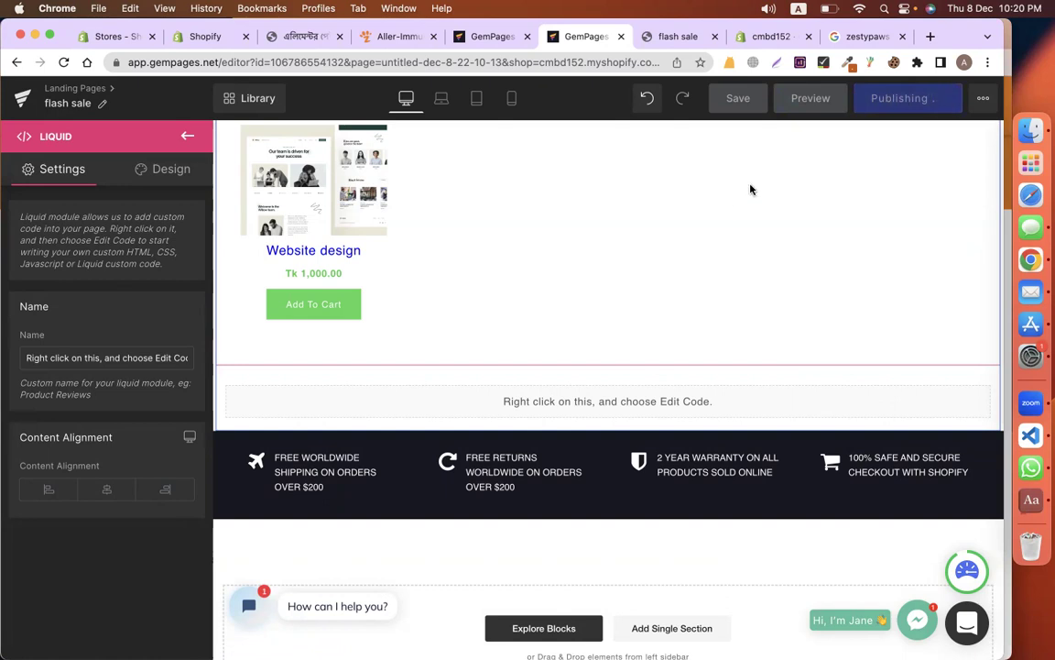
{"action": "left_click", "coordinate": [832, 172]}
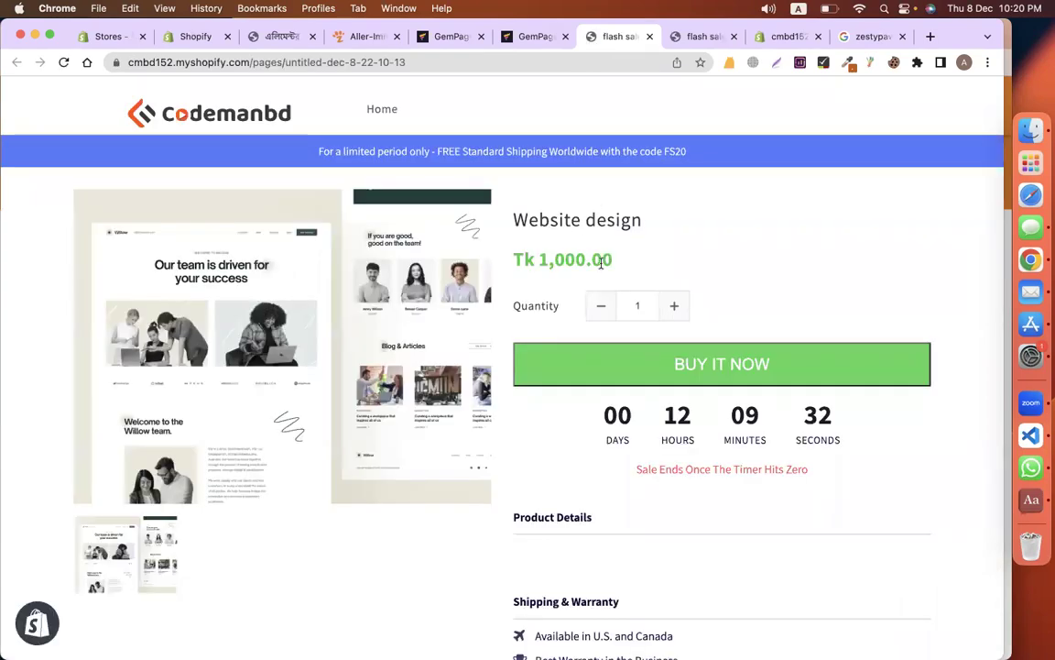
Scroll to the Google reviews block on the live page and advance its carousel several times.
{"action": "scroll", "coordinate": [654, 374], "scroll_direction": "down", "scroll_amount": 10}
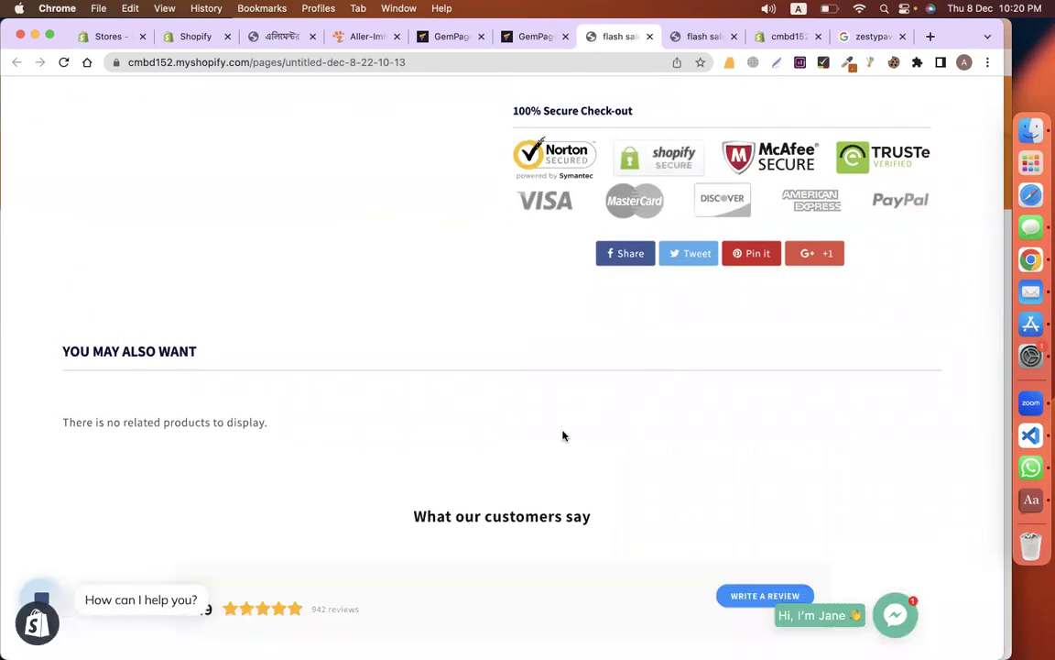
{"action": "scroll", "coordinate": [560, 433], "scroll_direction": "down", "scroll_amount": 2}
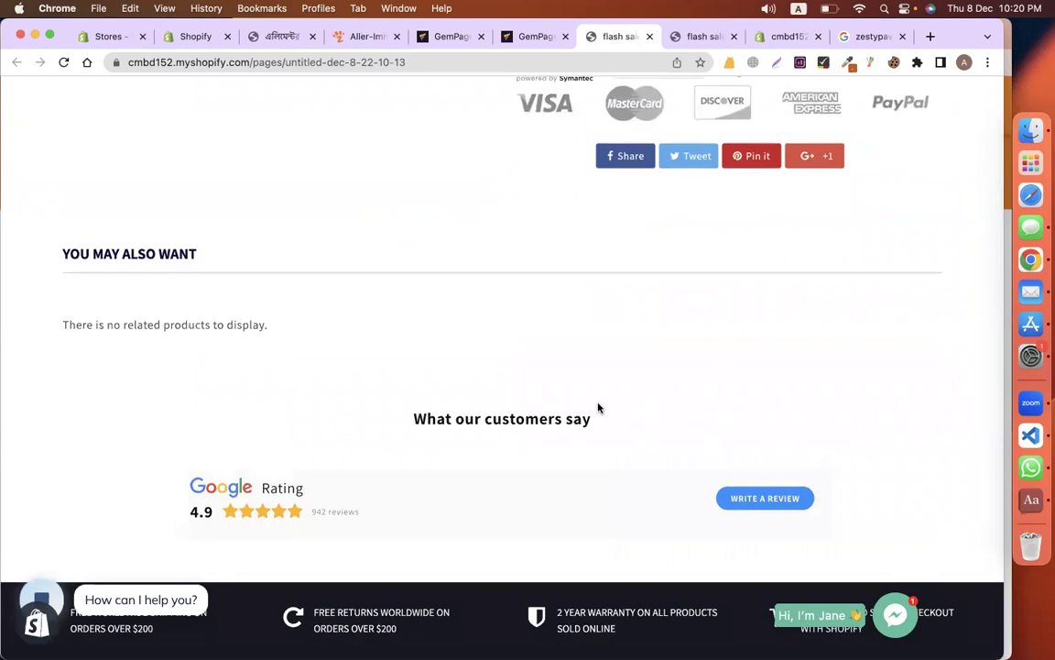
{"action": "scroll", "coordinate": [598, 408], "scroll_direction": "down", "scroll_amount": 4}
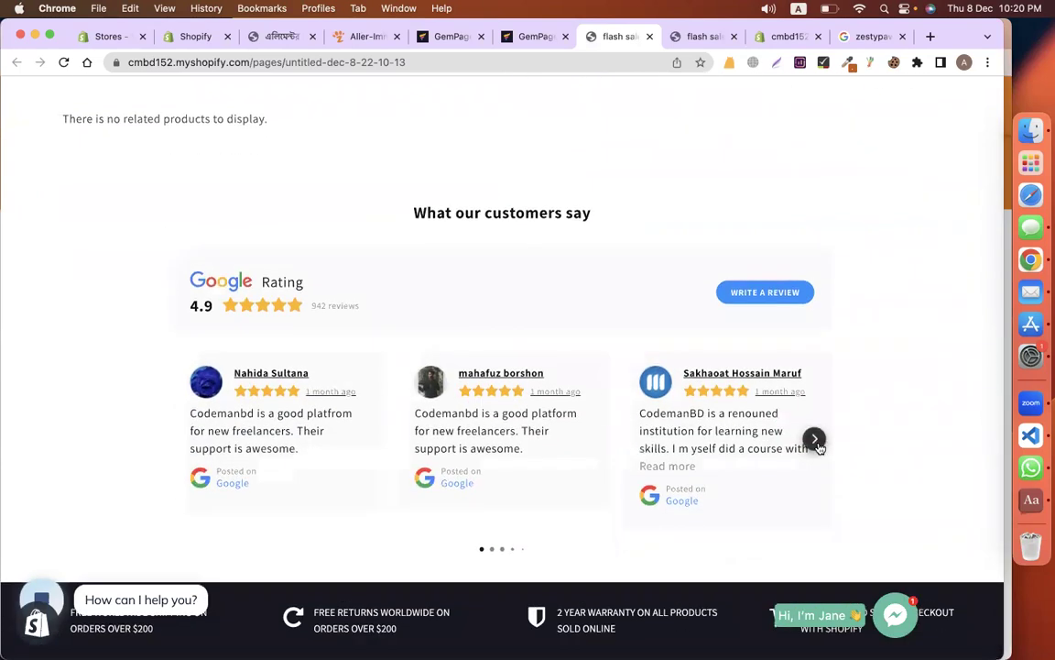
{"action": "left_click", "coordinate": [814, 438]}
{"action": "left_click", "coordinate": [815, 440]}
{"action": "left_click", "coordinate": [816, 443]}
{"action": "left_click", "coordinate": [816, 445]}
{"action": "left_click", "coordinate": [815, 446]}
Return to the top and bring up the Google Reviews installation page in Shopify admin.
{"action": "scroll", "coordinate": [888, 355], "scroll_direction": "up", "scroll_amount": 1}
{"action": "scroll", "coordinate": [888, 355], "scroll_direction": "up", "scroll_amount": 15}
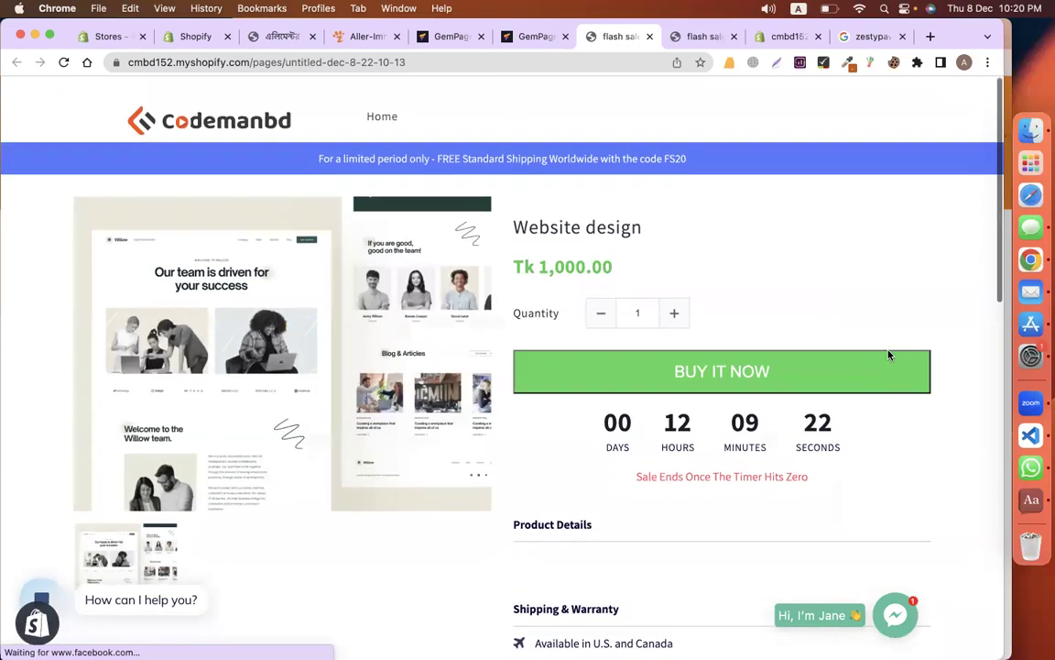
{"action": "left_click", "coordinate": [787, 37]}
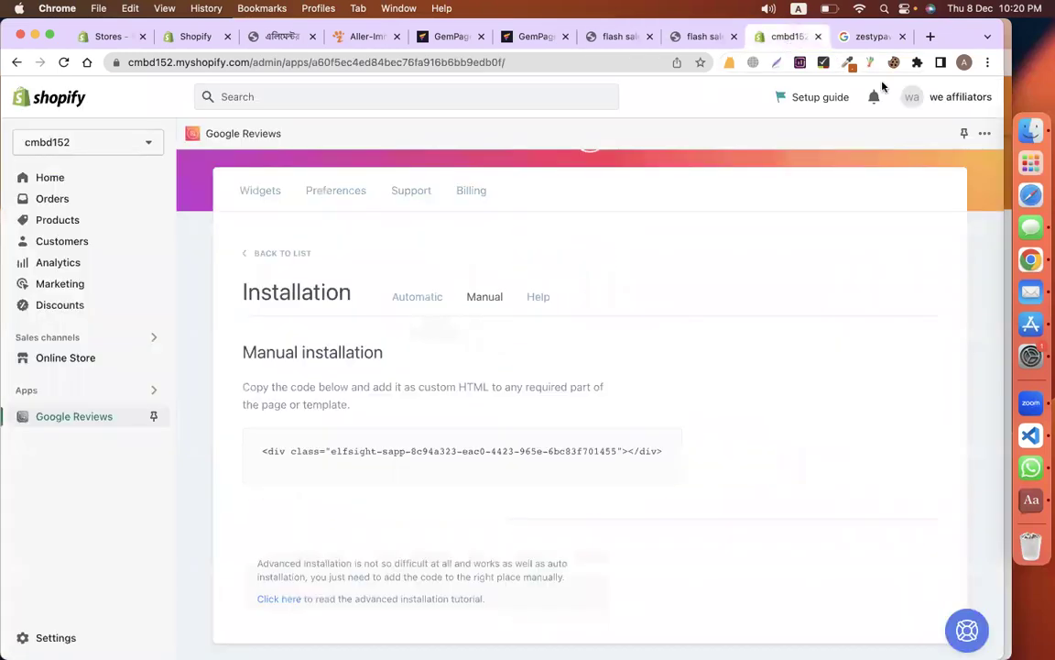
Select the full Zesty Paws product page address in its tab.
{"action": "left_click", "coordinate": [964, 61]}
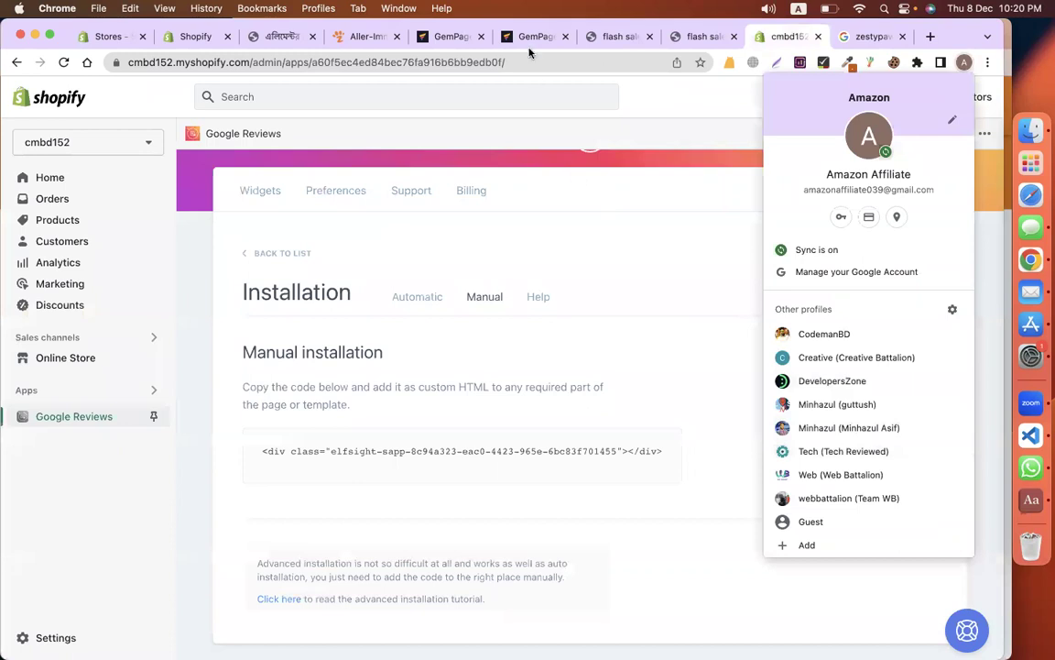
{"action": "left_click", "coordinate": [362, 37]}
{"action": "left_click", "coordinate": [293, 63]}
{"action": "left_click", "coordinate": [293, 62]}
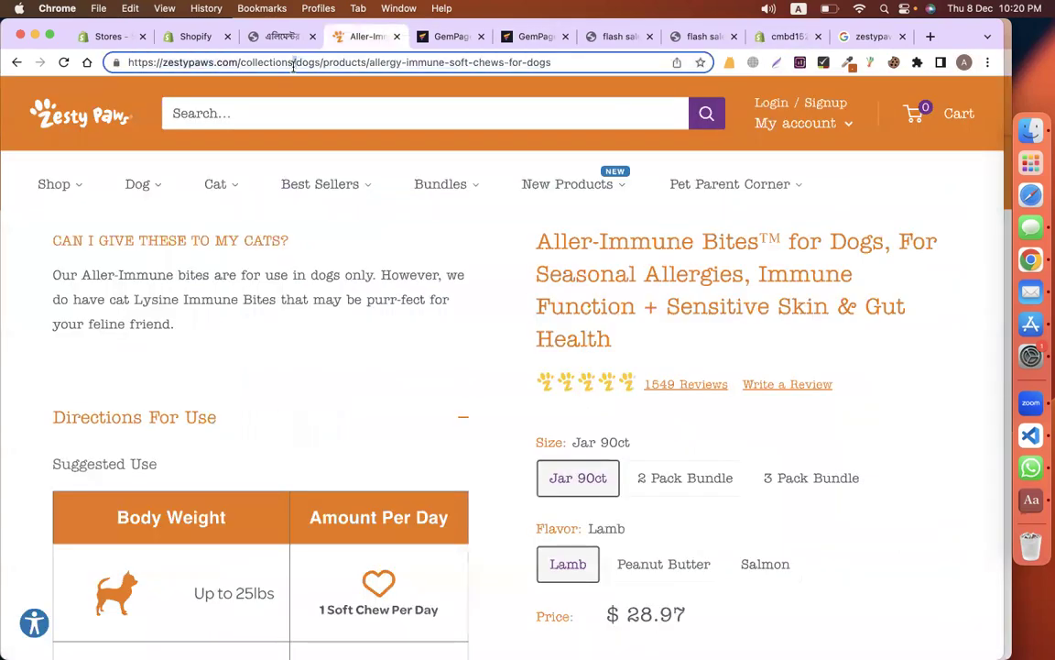
{"action": "triple_click", "coordinate": [294, 62]}
{"action": "key", "text": "super+c"}
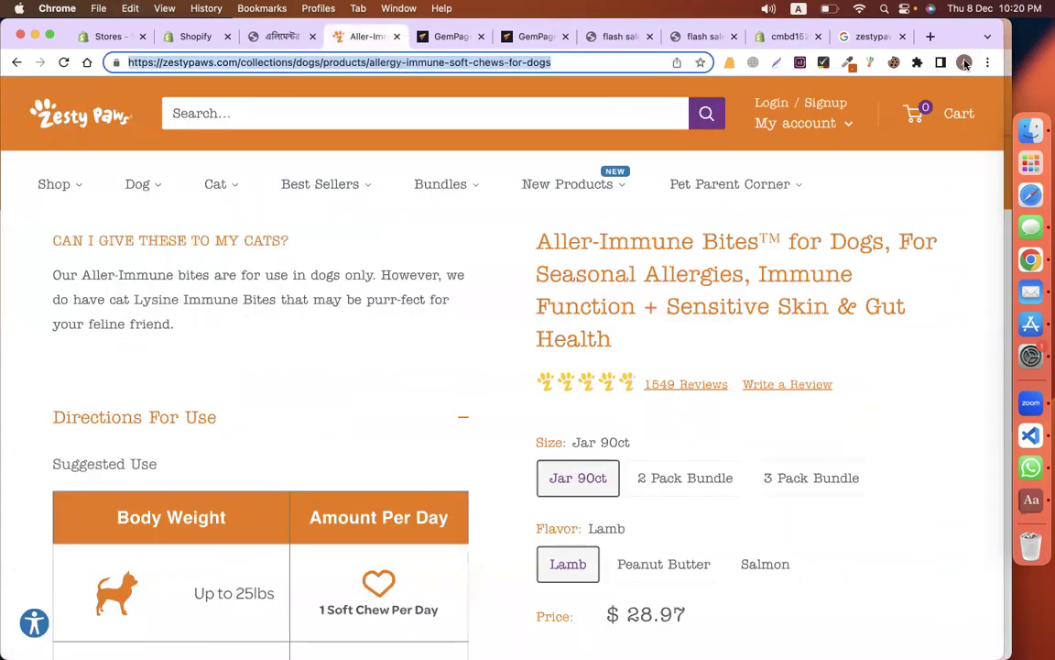
Switch to the teaching Chrome profile and show the CMBD-152 Classwork page.
{"action": "left_click", "coordinate": [963, 62]}
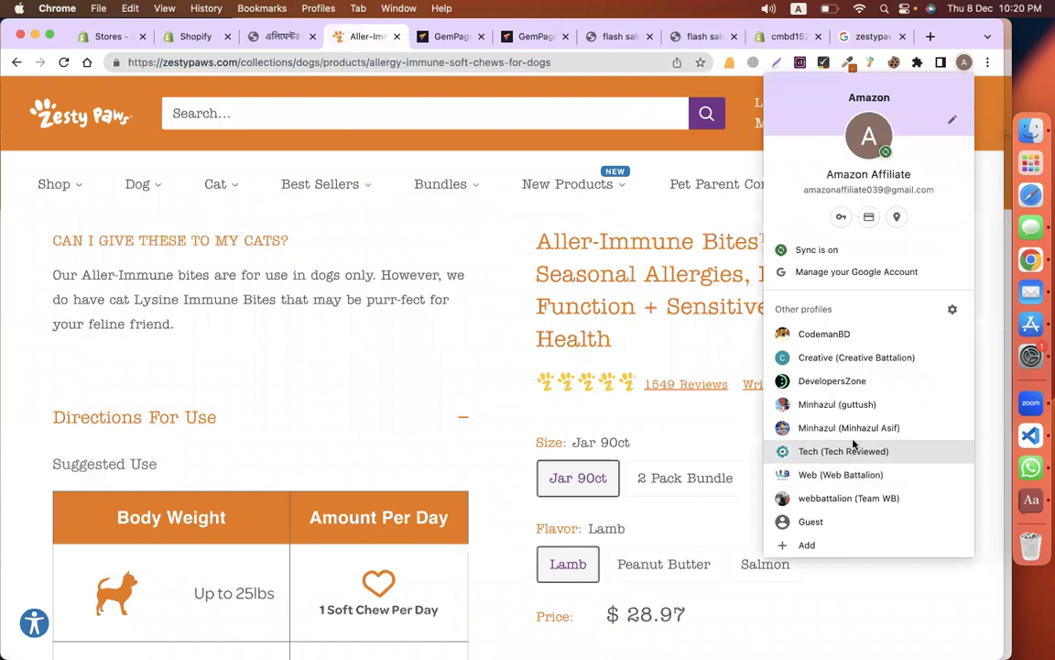
{"action": "left_click", "coordinate": [852, 380]}
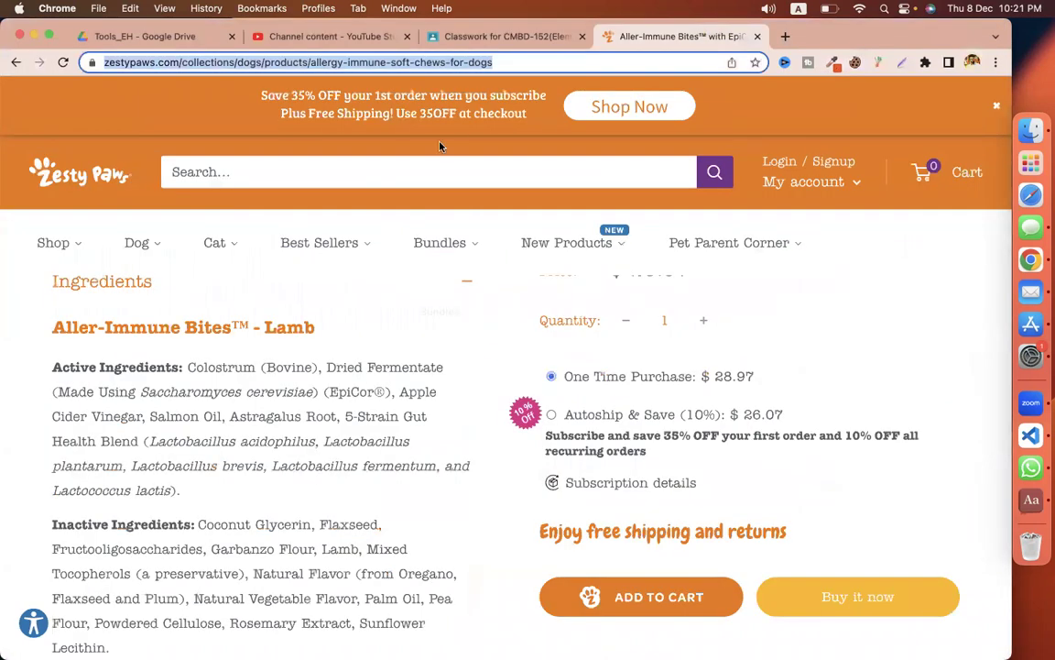
{"action": "left_click", "coordinate": [443, 37]}
Add the topic 'Episode-17(Gempages - product + Blog page design)' to CMBD-152 Classwork.
{"action": "left_click", "coordinate": [302, 154]}
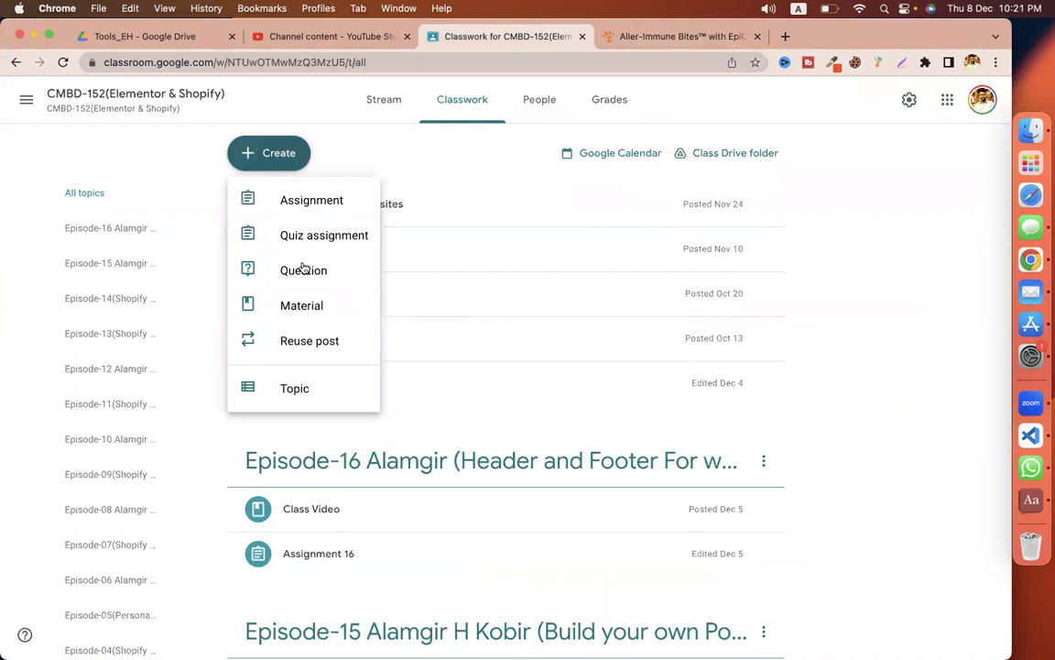
{"action": "left_click", "coordinate": [304, 385]}
{"action": "left_click", "coordinate": [462, 368]}
{"action": "type", "text": "Episode-1"}
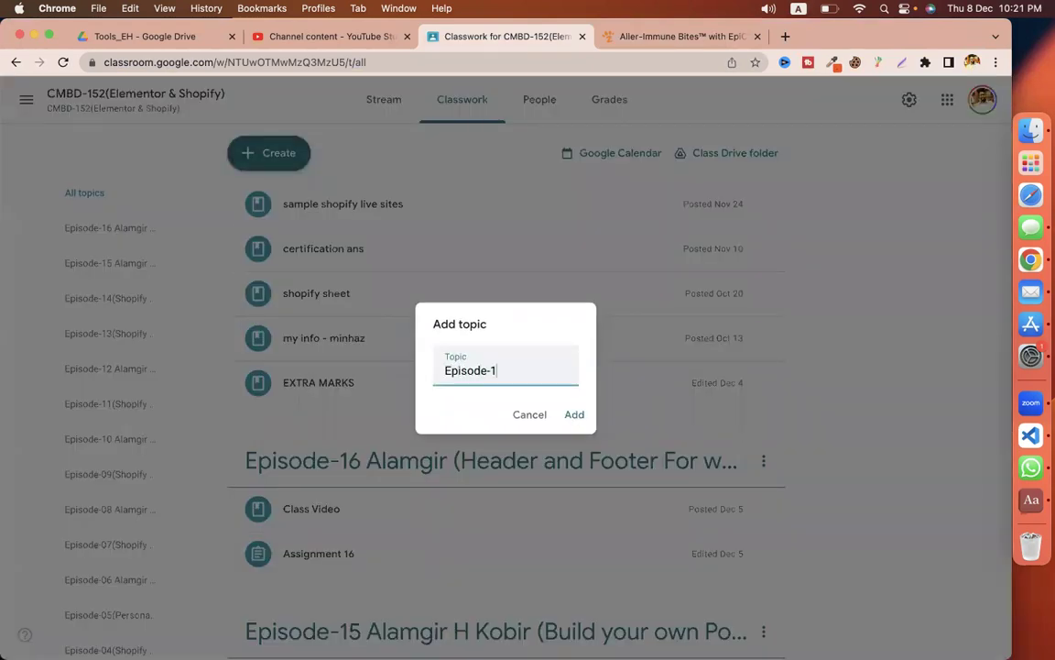
{"action": "type", "text": "7(Gempages -"}
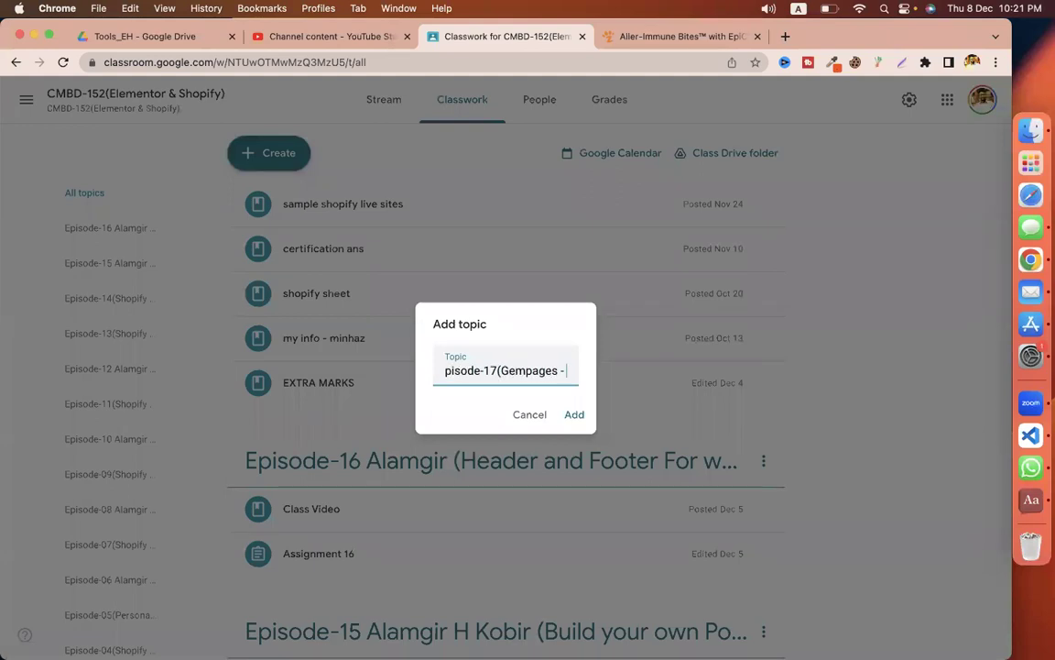
{"action": "type", "text": " product"}
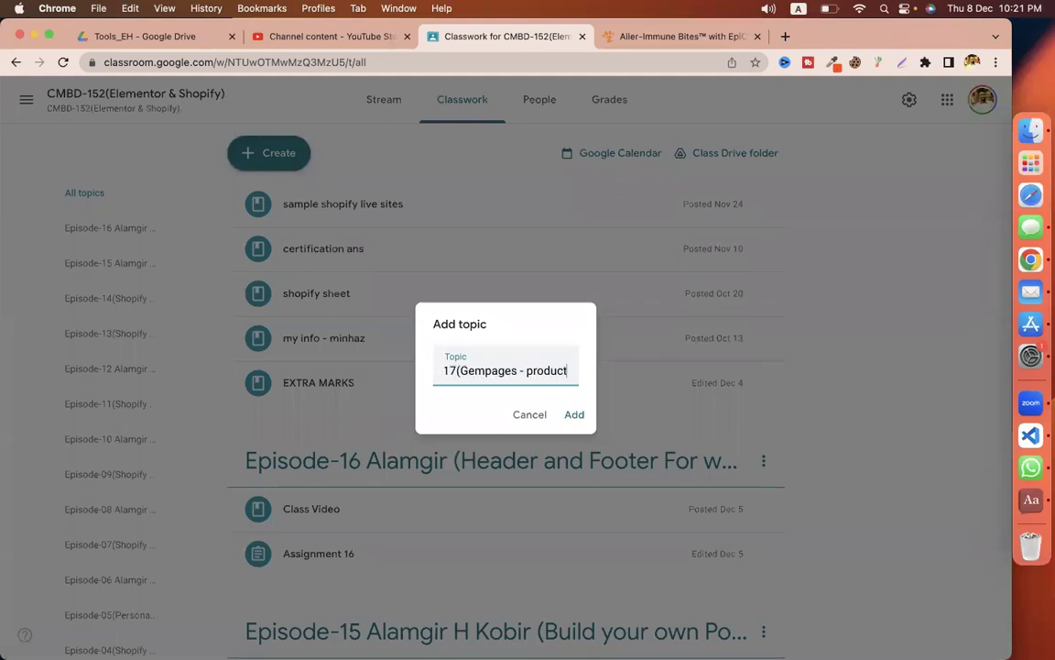
{"action": "type", "text": " + Blog page"}
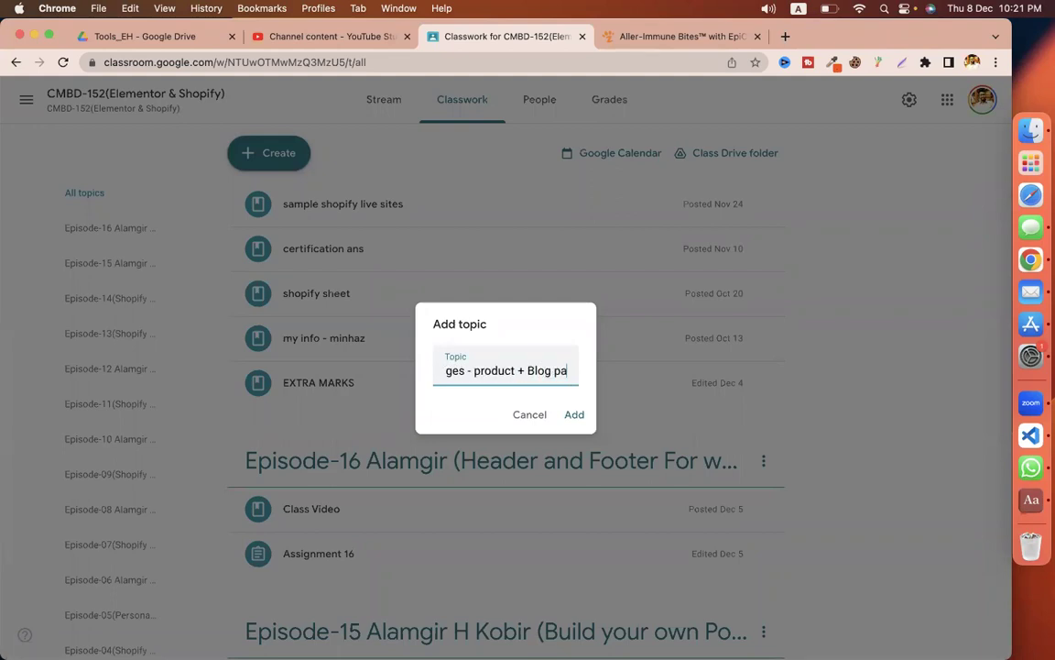
{"action": "type", "text": " design)"}
{"action": "key", "text": "Return"}
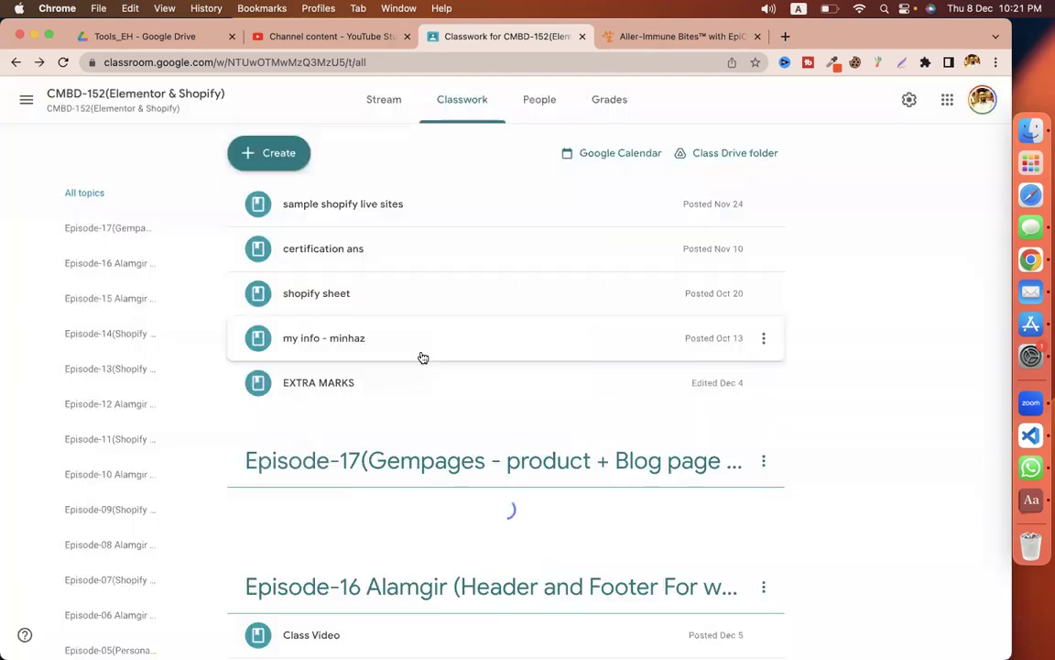
{"action": "left_click", "coordinate": [254, 152]}
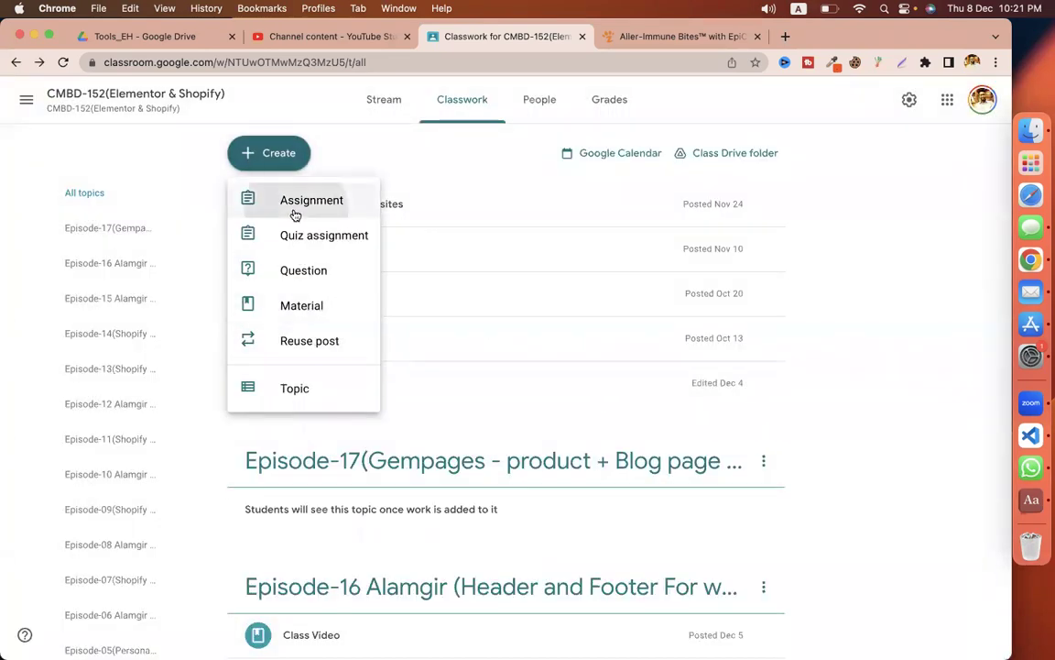
Start assignment 'assignment - gempages' with instructions 'create a product page like this:' plus the Zesty Paws link.
{"action": "left_click", "coordinate": [294, 210]}
{"action": "type", "text": "assign"}
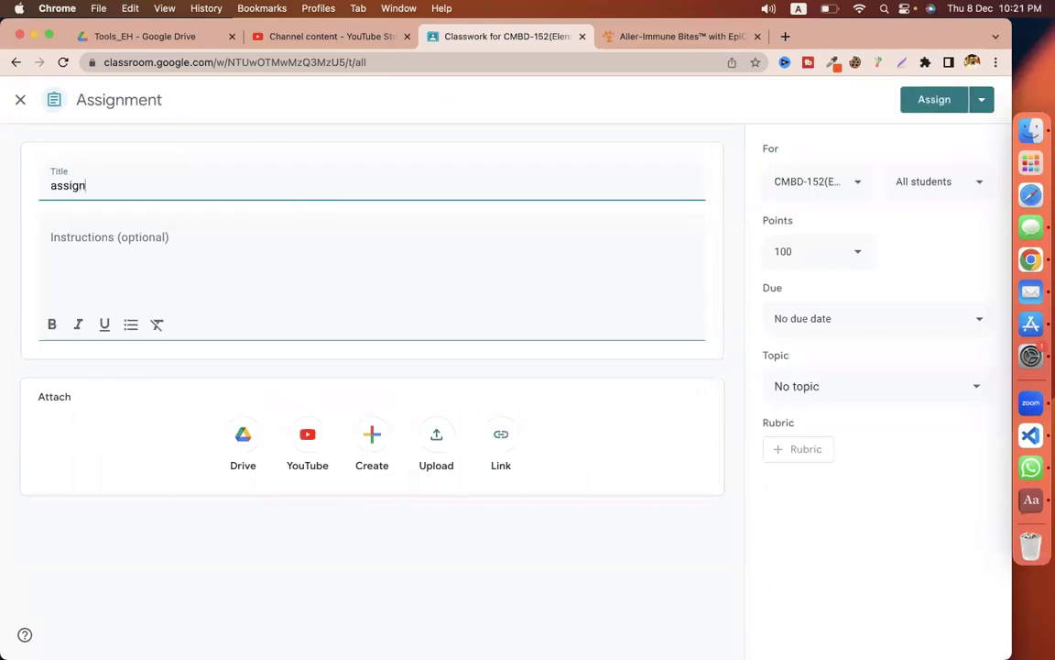
{"action": "type", "text": "ment - gempages"}
{"action": "left_click", "coordinate": [289, 266]}
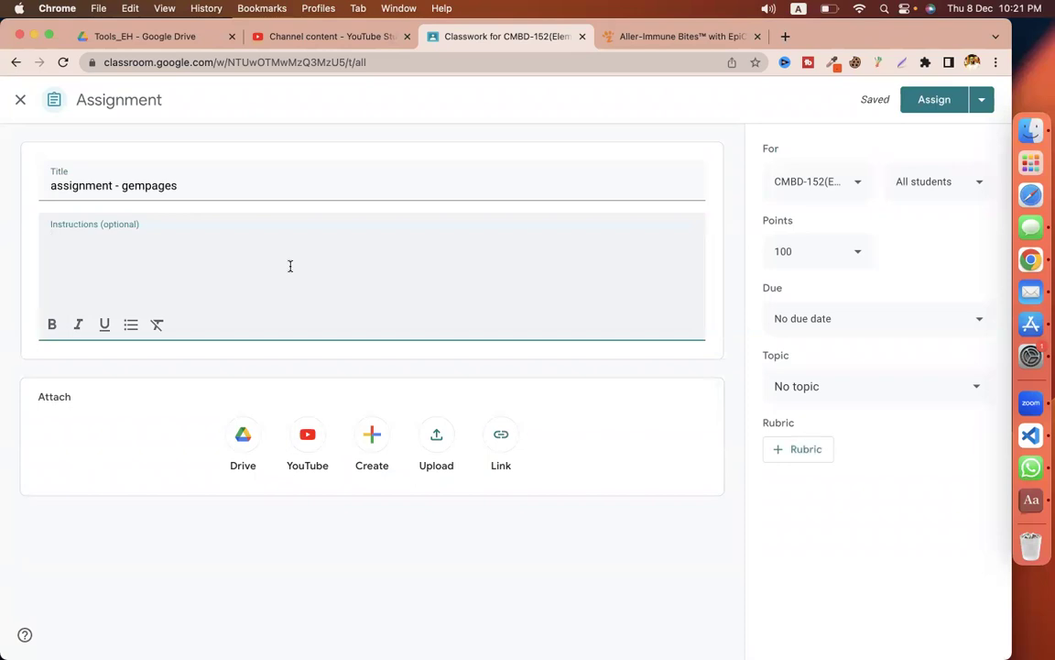
{"action": "type", "text": "create a product page like this:"}
{"action": "key", "text": "super+v"}
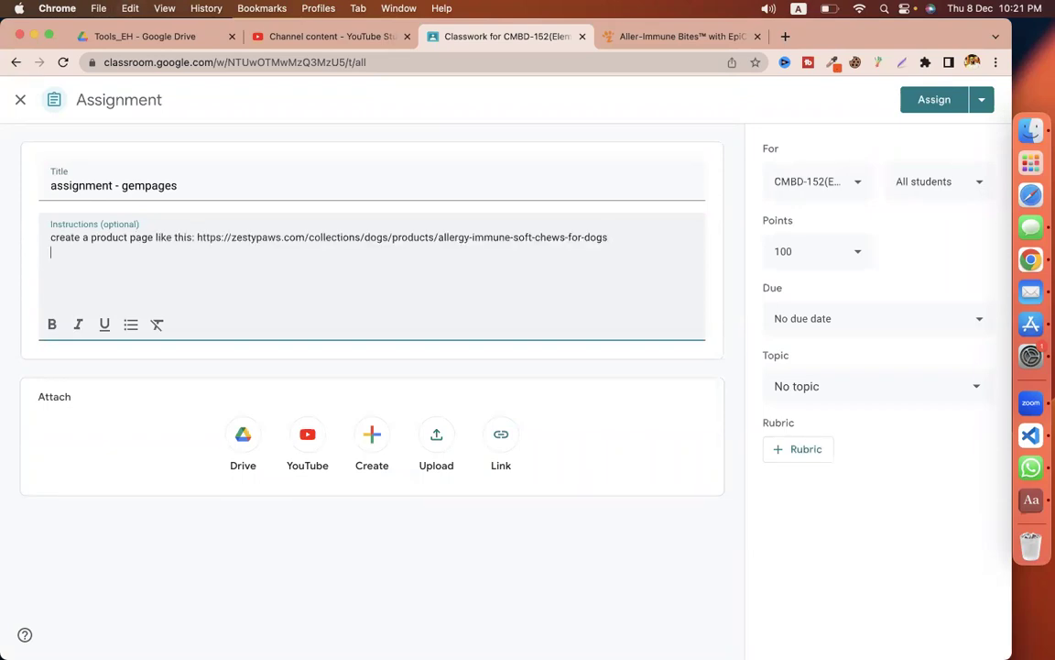
Capitalize the instruction's first letter and add blank lines below the product link.
{"action": "key", "text": "Return"}
{"action": "key", "text": "shift+Right"}
{"action": "type", "text": "C"}
{"action": "left_click", "coordinate": [638, 239]}
{"action": "key", "text": "Return"}
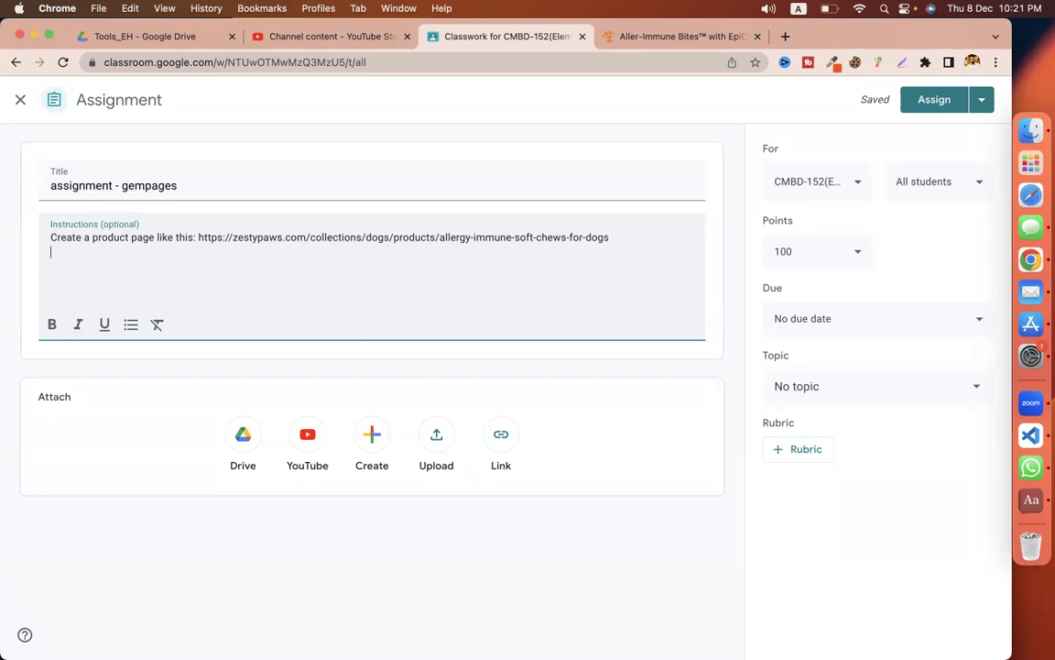
{"action": "key", "text": "Return"}
Show the Zesty Paws 'Shop Our Bundles - For Cats & Dogs!' collection via the Bundles menu.
{"action": "left_click", "coordinate": [614, 37]}
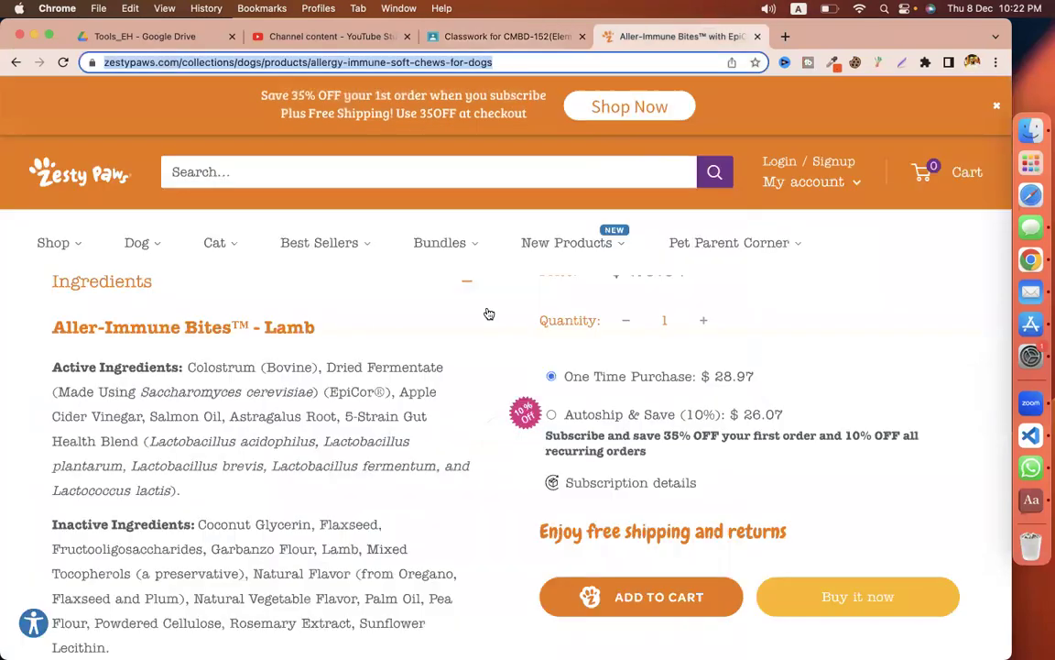
{"action": "scroll", "coordinate": [489, 314], "scroll_direction": "up", "scroll_amount": 3}
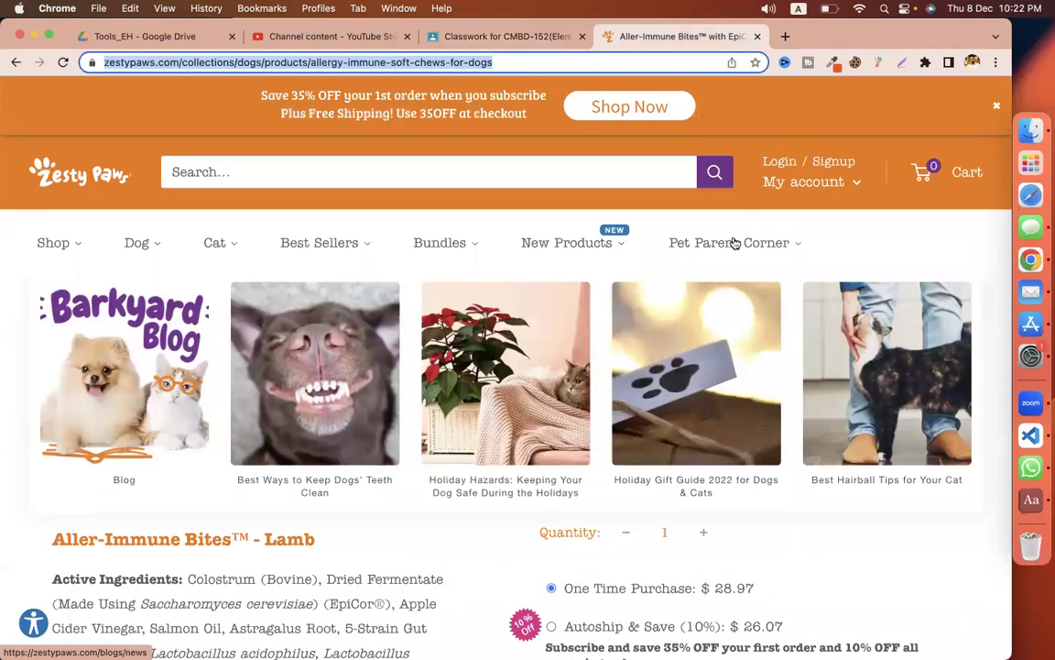
{"action": "mouse_move", "coordinate": [438, 257]}
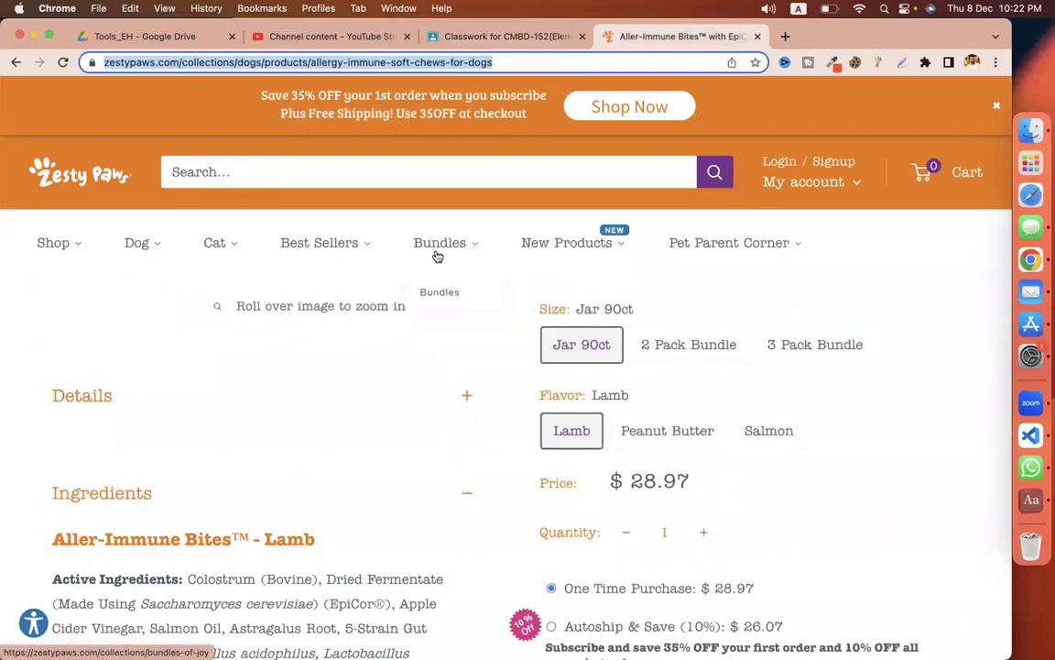
{"action": "left_click", "coordinate": [444, 292]}
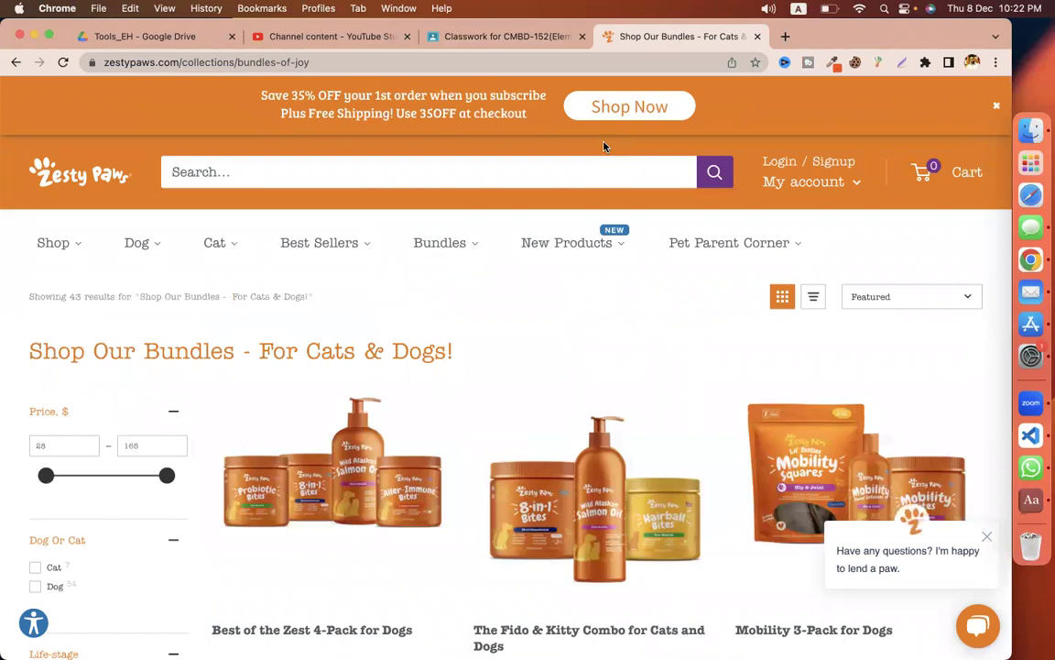
{"action": "left_click", "coordinate": [968, 62]}
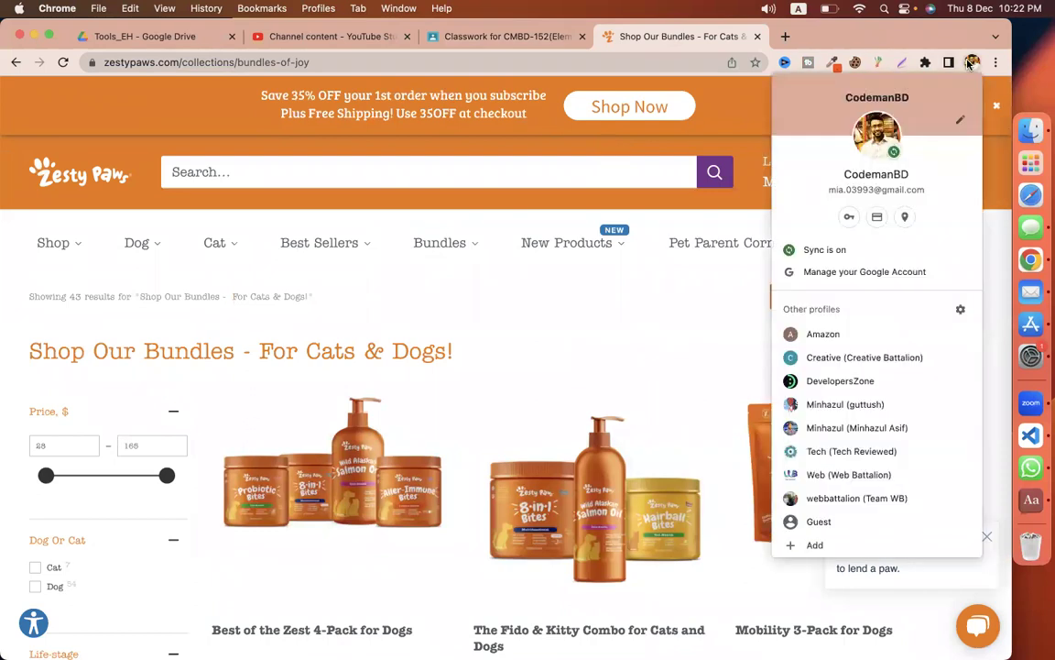
Switch to the team Chrome profile's window and go to Google Drive.
{"action": "left_click", "coordinate": [844, 428]}
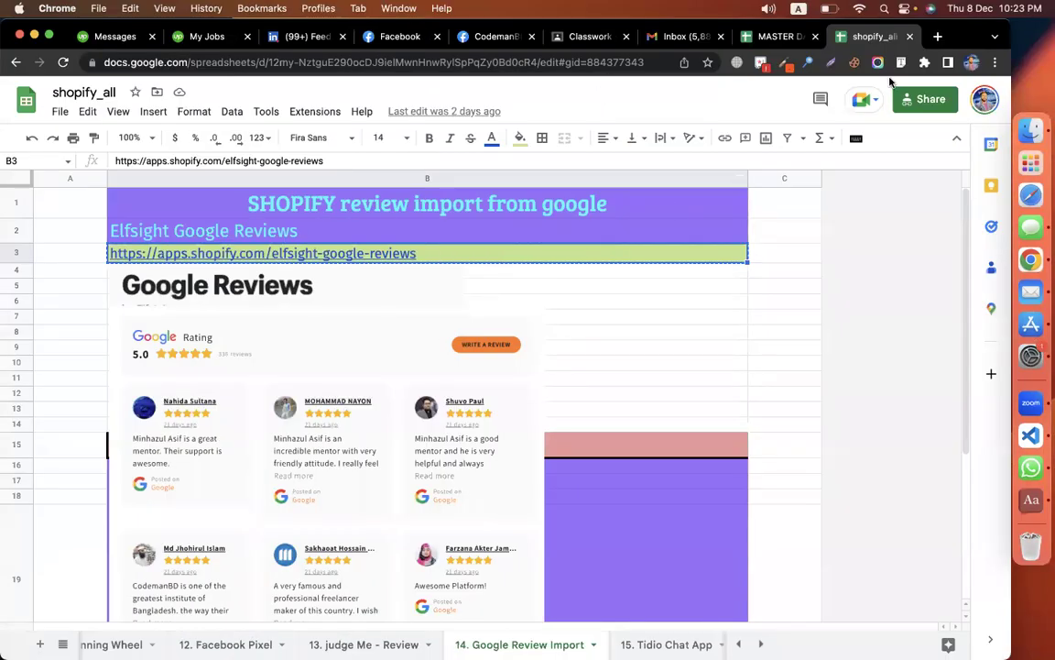
{"action": "left_click", "coordinate": [971, 62]}
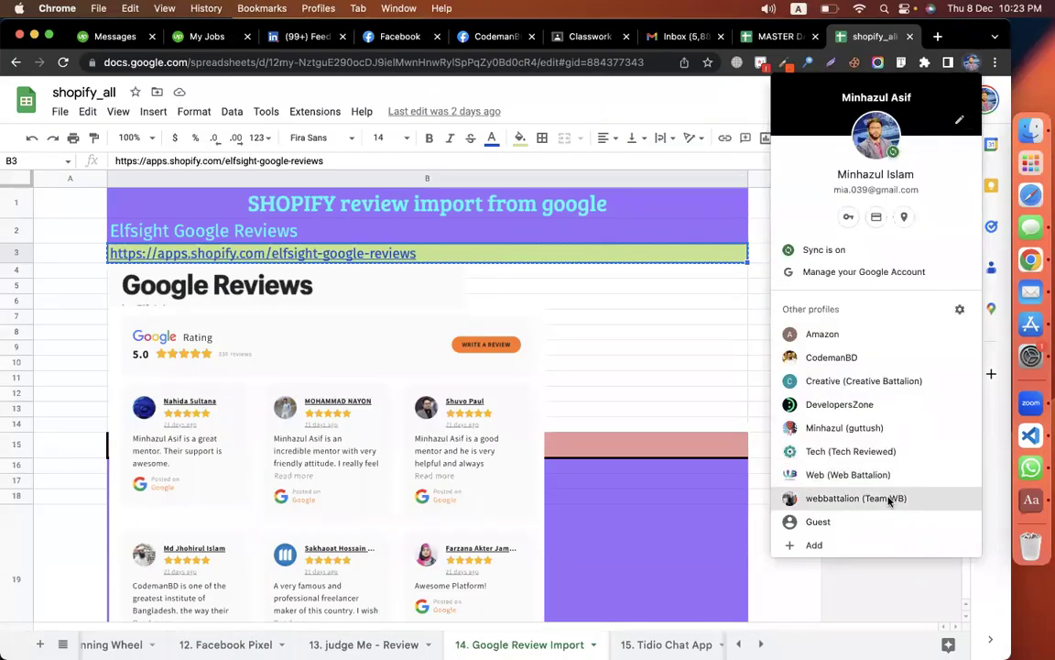
{"action": "left_click", "coordinate": [781, 467]}
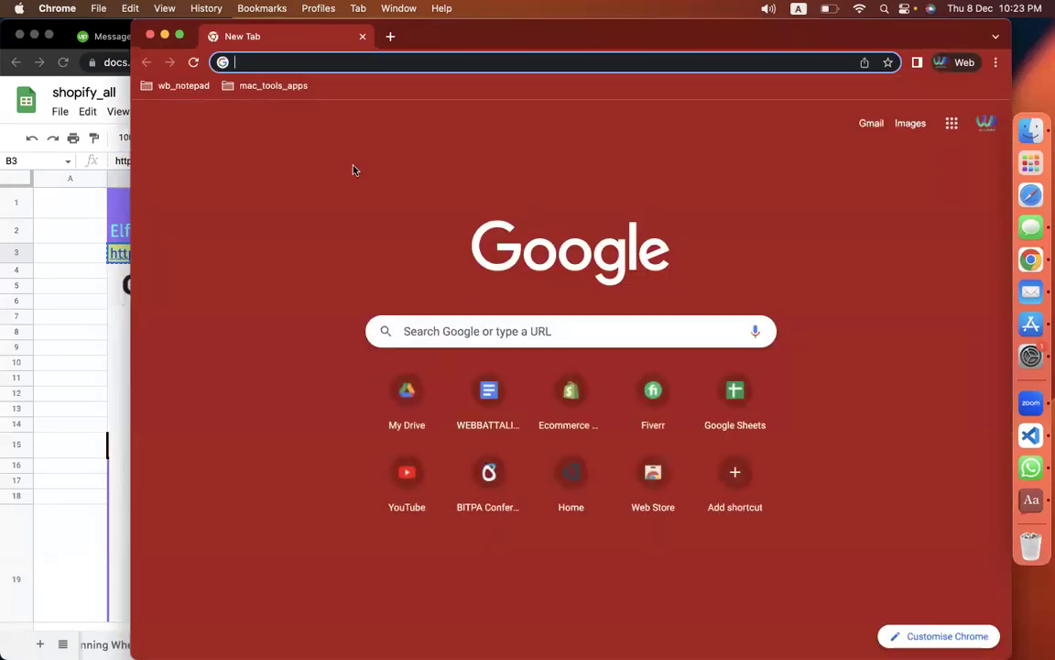
{"action": "type", "text": "dr"}
{"action": "key", "text": "Return"}
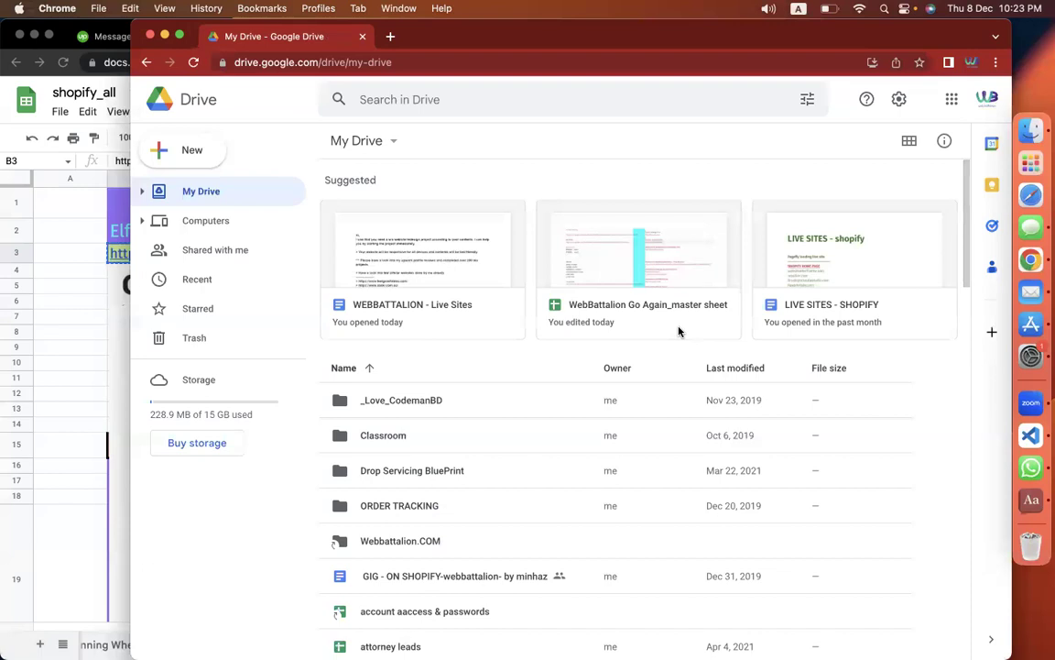
Open the LIVE SITES - SHOPIFY document and copy the rebelkin.com address.
{"action": "double_click", "coordinate": [870, 273]}
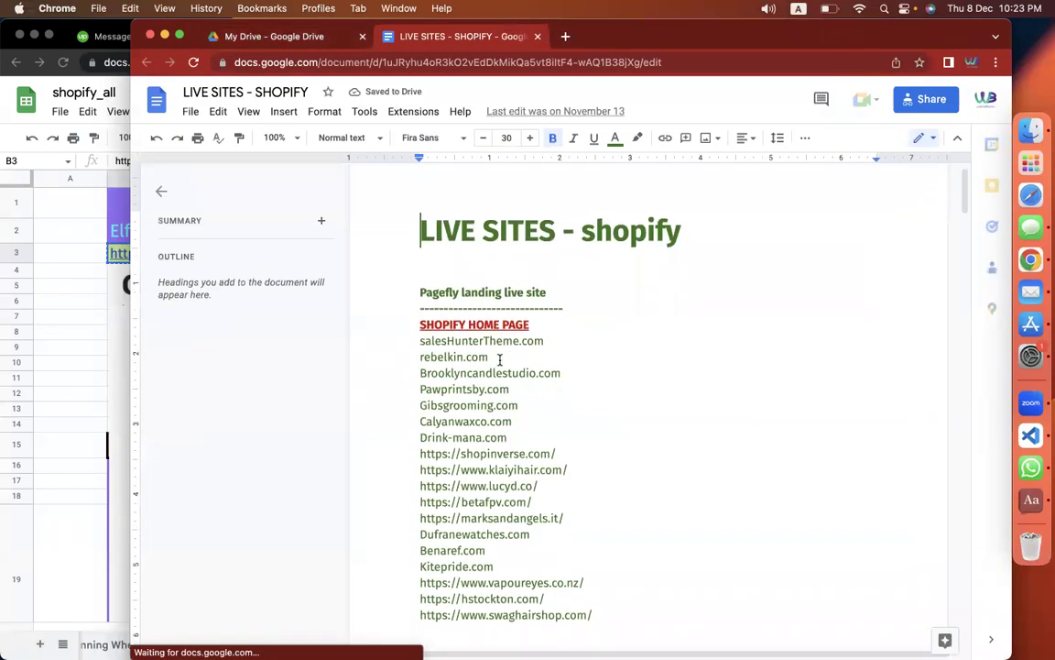
{"action": "left_click_drag", "start_coordinate": [697, 360], "coordinate": [376, 360]}
{"action": "key", "text": "super+c"}
Try rebelkin.com in a new tab and close it when it fails to load.
{"action": "key", "text": "super+t"}
{"action": "key", "text": "super+v"}
{"action": "key", "text": "Return"}
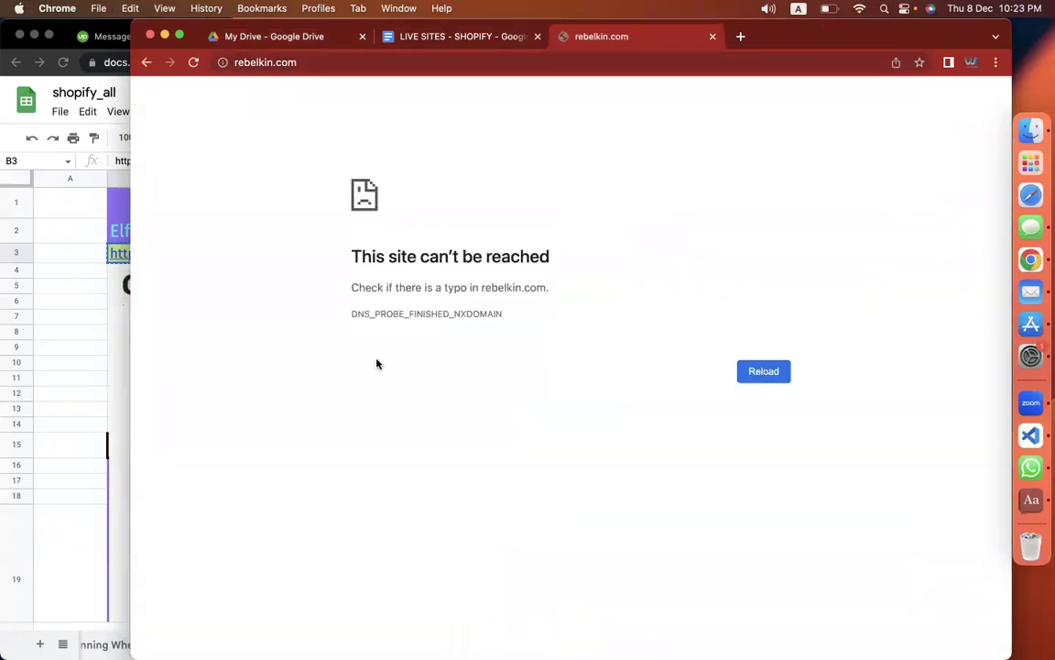
{"action": "left_click", "coordinate": [713, 37]}
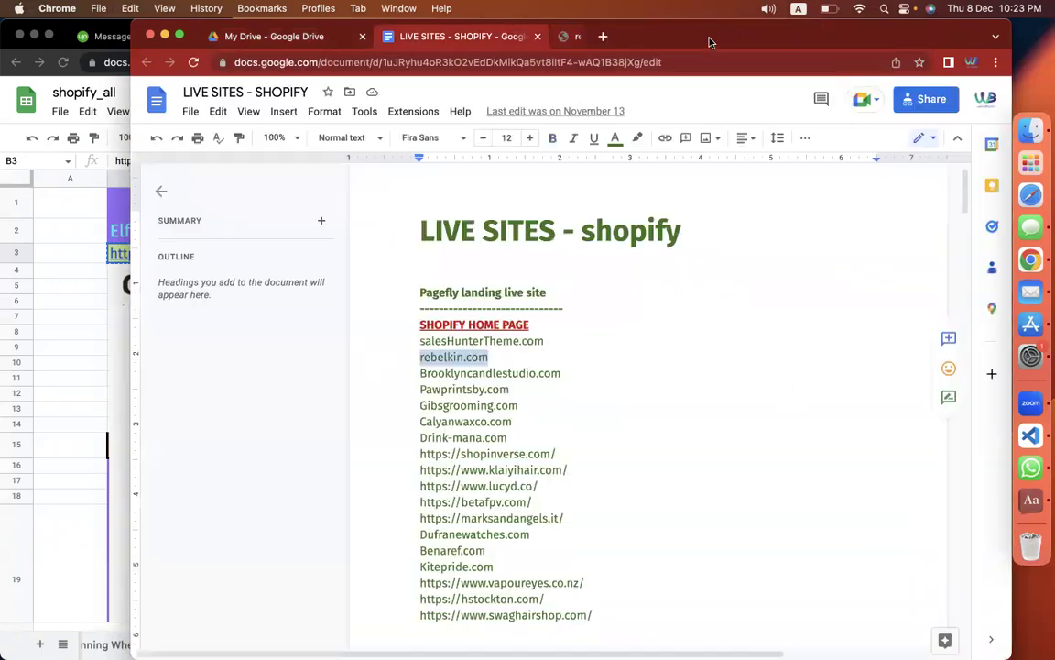
Copy Brooklyncandlestudio.com from the list and load it in a new tab.
{"action": "left_click_drag", "start_coordinate": [589, 373], "coordinate": [396, 373]}
{"action": "key", "text": "super+c"}
{"action": "key", "text": "super+t"}
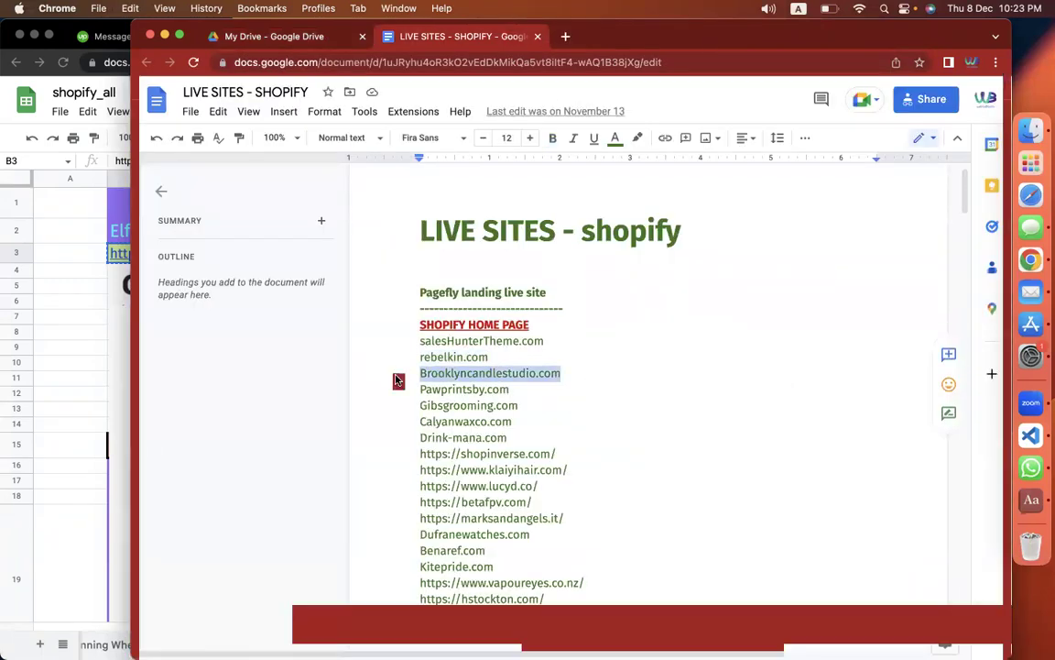
{"action": "key", "text": "super+v"}
{"action": "key", "text": "Return"}
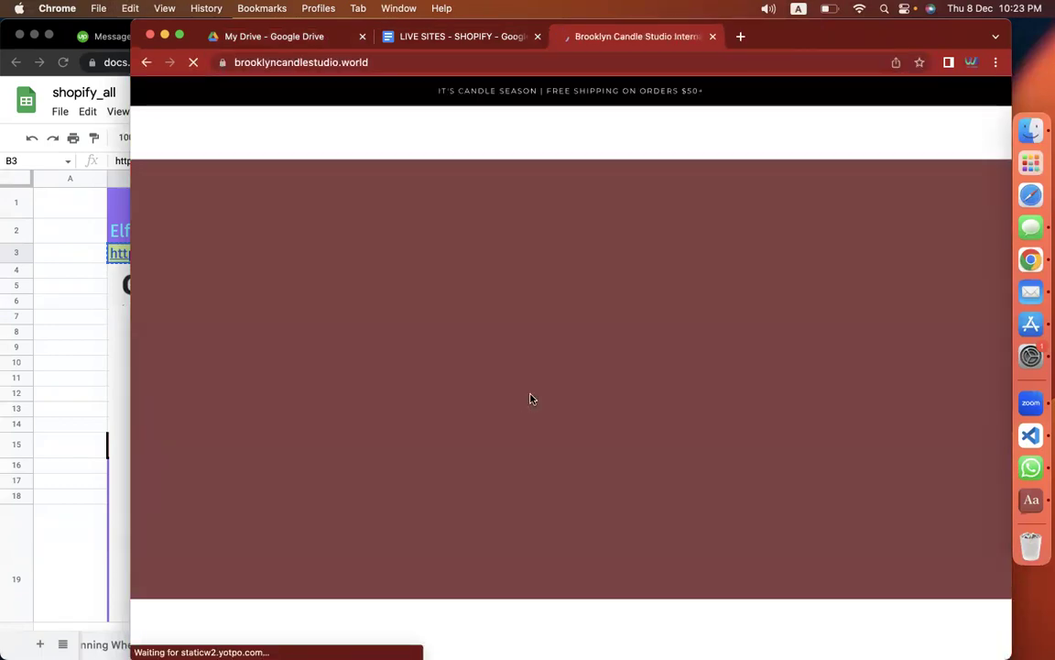
Browse the Brooklyn Candle Studio site, closing its shipping and 10% off popups, then return to shopify_all.
{"action": "scroll", "coordinate": [530, 399], "scroll_direction": "down", "scroll_amount": 10}
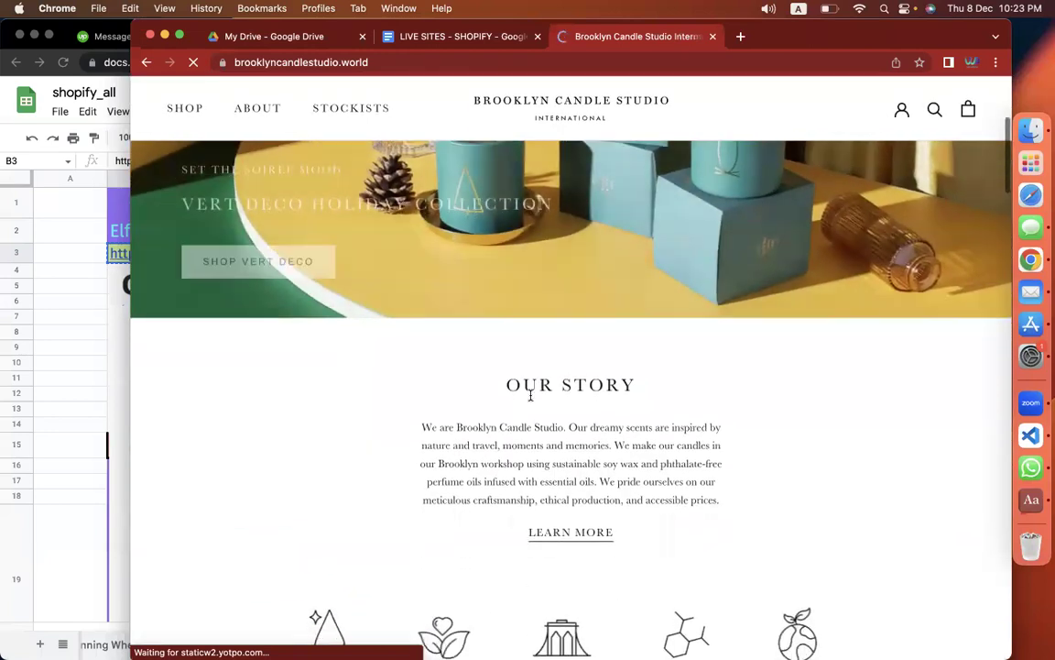
{"action": "scroll", "coordinate": [532, 401], "scroll_direction": "down", "scroll_amount": 10}
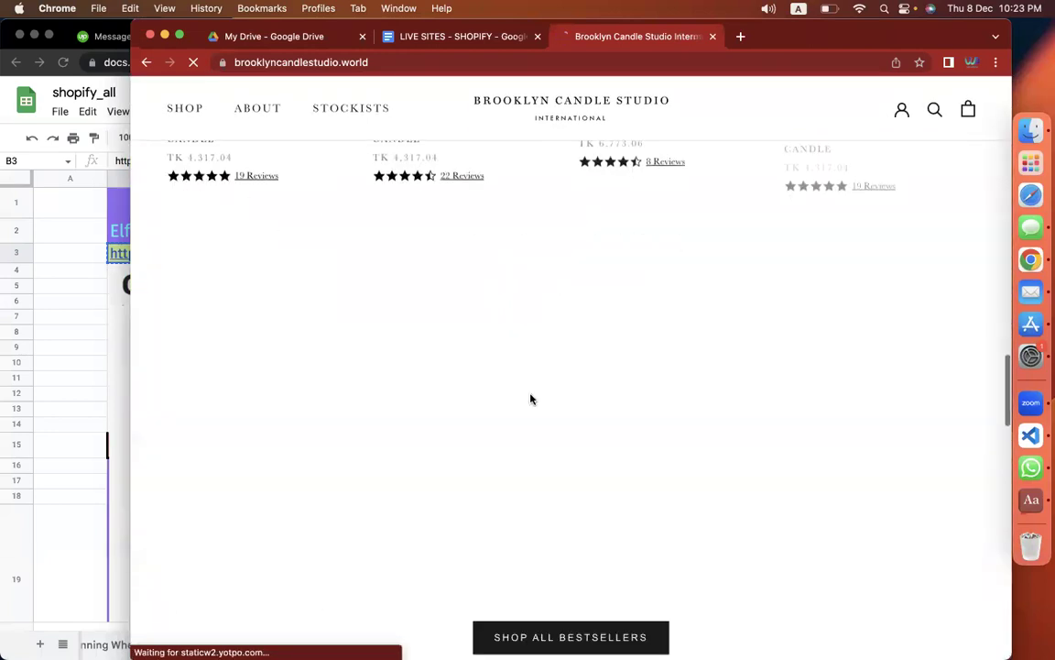
{"action": "scroll", "coordinate": [531, 400], "scroll_direction": "down", "scroll_amount": 5}
{"action": "scroll", "coordinate": [530, 398], "scroll_direction": "up", "scroll_amount": 10}
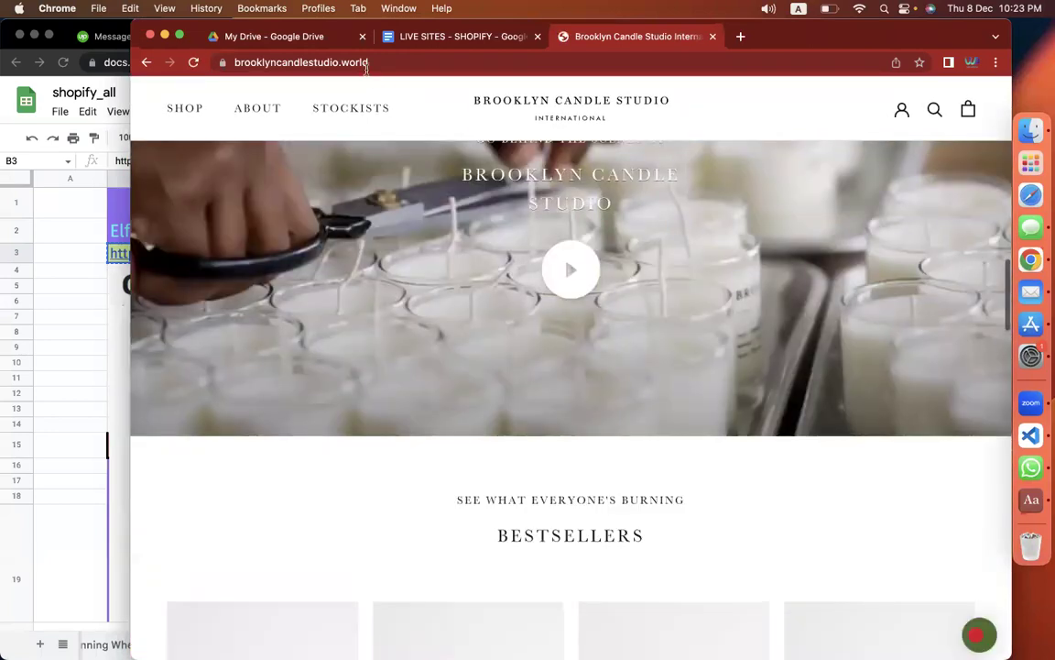
{"action": "left_click", "coordinate": [364, 63]}
{"action": "key", "text": "super+c"}
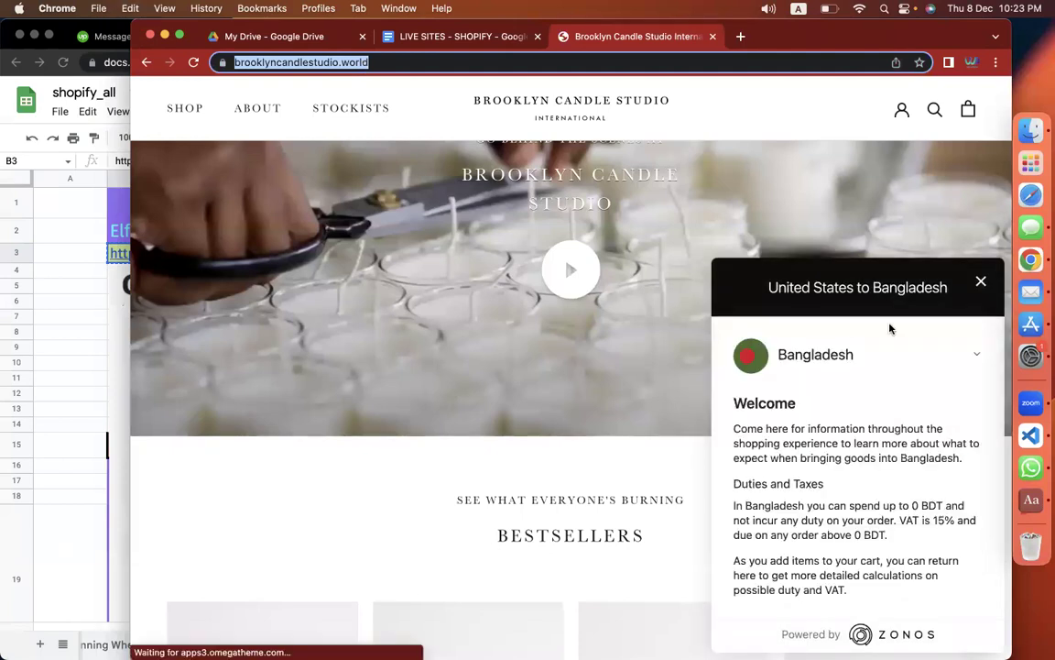
{"action": "left_click", "coordinate": [979, 282]}
{"action": "scroll", "coordinate": [851, 306], "scroll_direction": "up", "scroll_amount": 10}
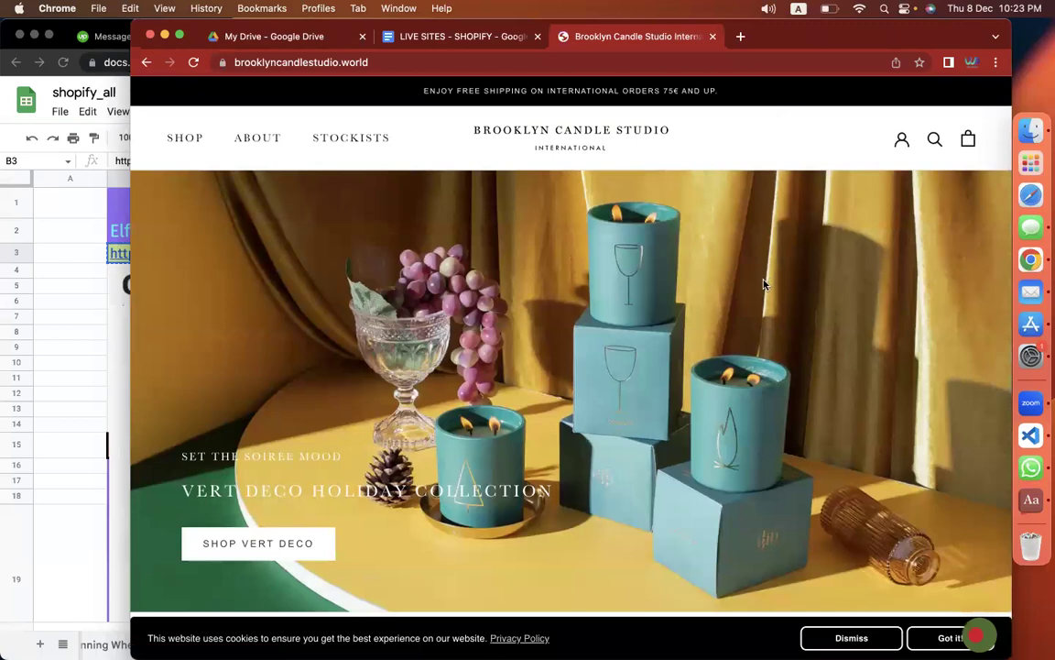
{"action": "scroll", "coordinate": [764, 284], "scroll_direction": "down", "scroll_amount": 5}
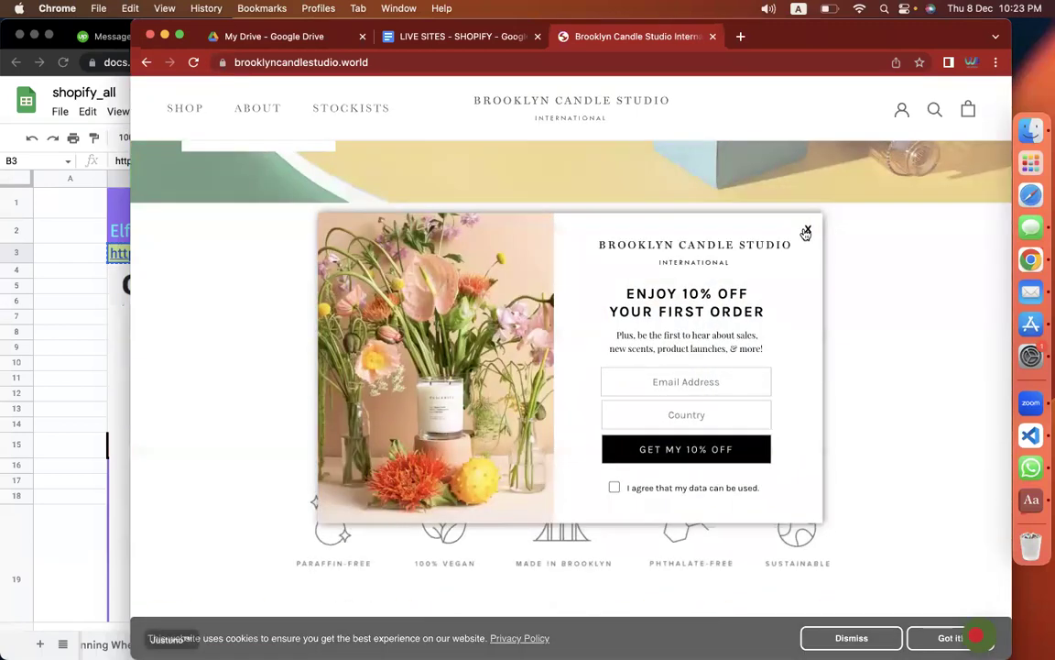
{"action": "left_click", "coordinate": [805, 232]}
{"action": "scroll", "coordinate": [836, 424], "scroll_direction": "down", "scroll_amount": 10}
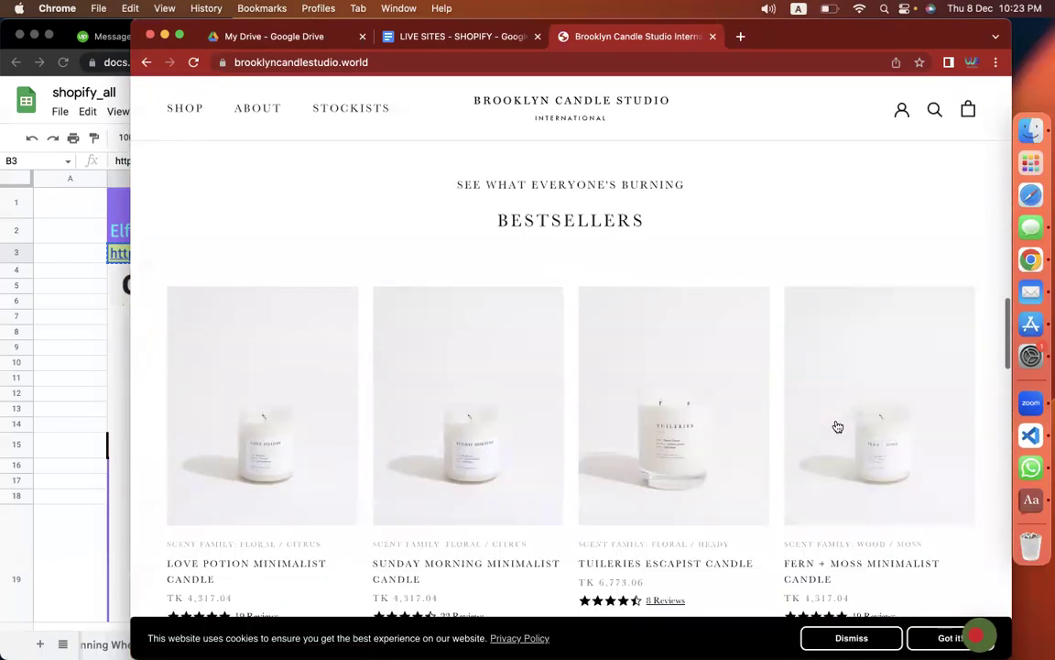
{"action": "scroll", "coordinate": [838, 426], "scroll_direction": "up", "scroll_amount": 10}
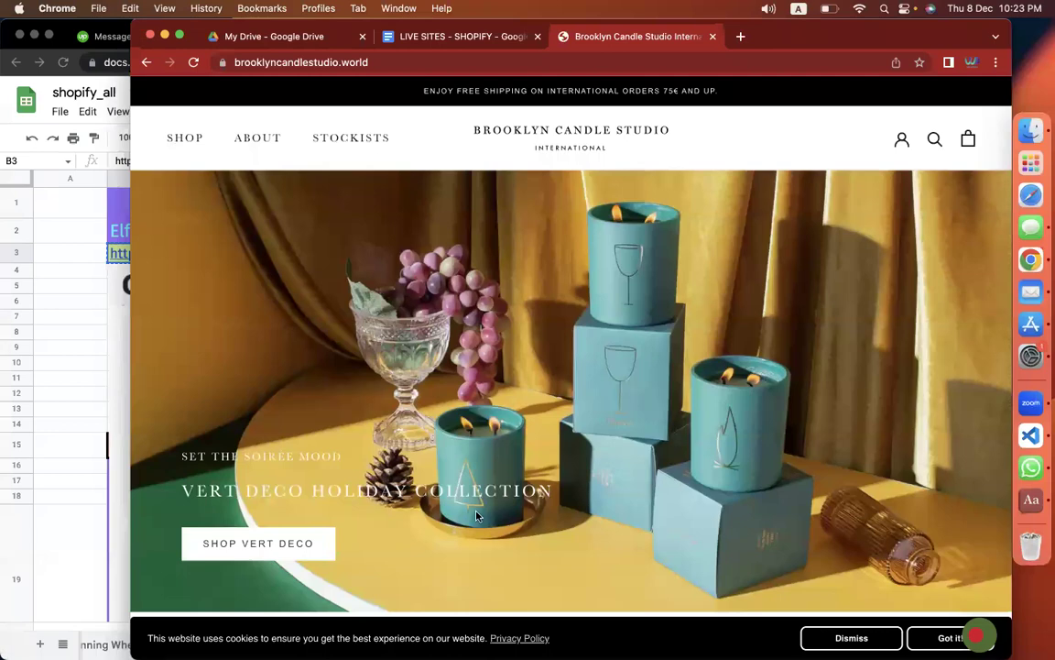
{"action": "scroll", "coordinate": [476, 515], "scroll_direction": "down", "scroll_amount": 15}
{"action": "scroll", "coordinate": [475, 515], "scroll_direction": "down", "scroll_amount": 10}
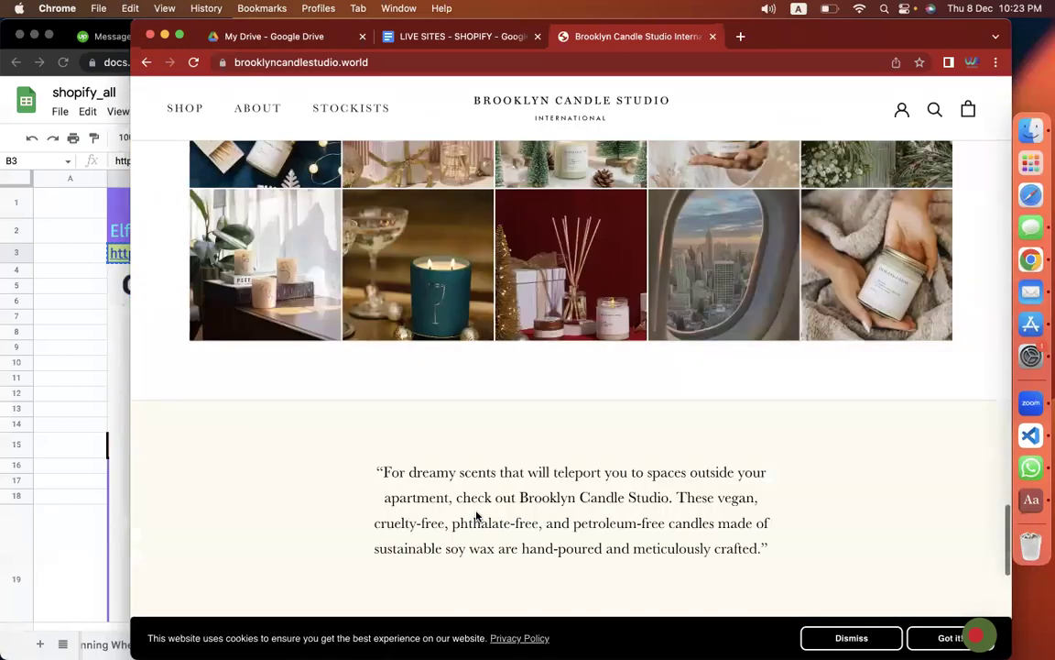
{"action": "scroll", "coordinate": [475, 516], "scroll_direction": "up", "scroll_amount": 8}
{"action": "scroll", "coordinate": [476, 515], "scroll_direction": "up", "scroll_amount": 20}
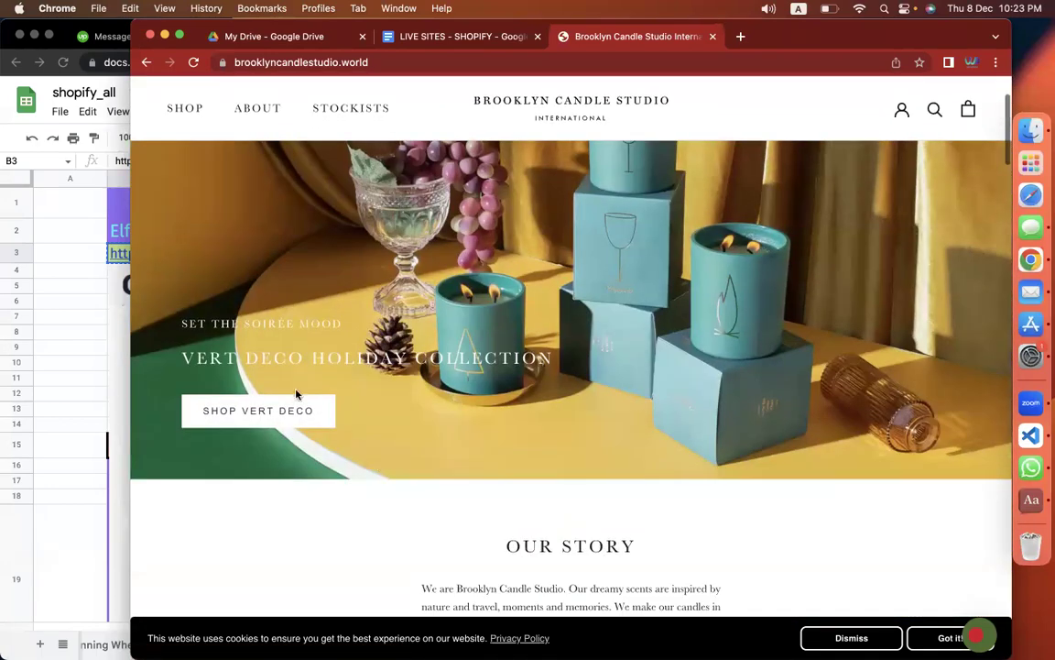
{"action": "left_click", "coordinate": [86, 348]}
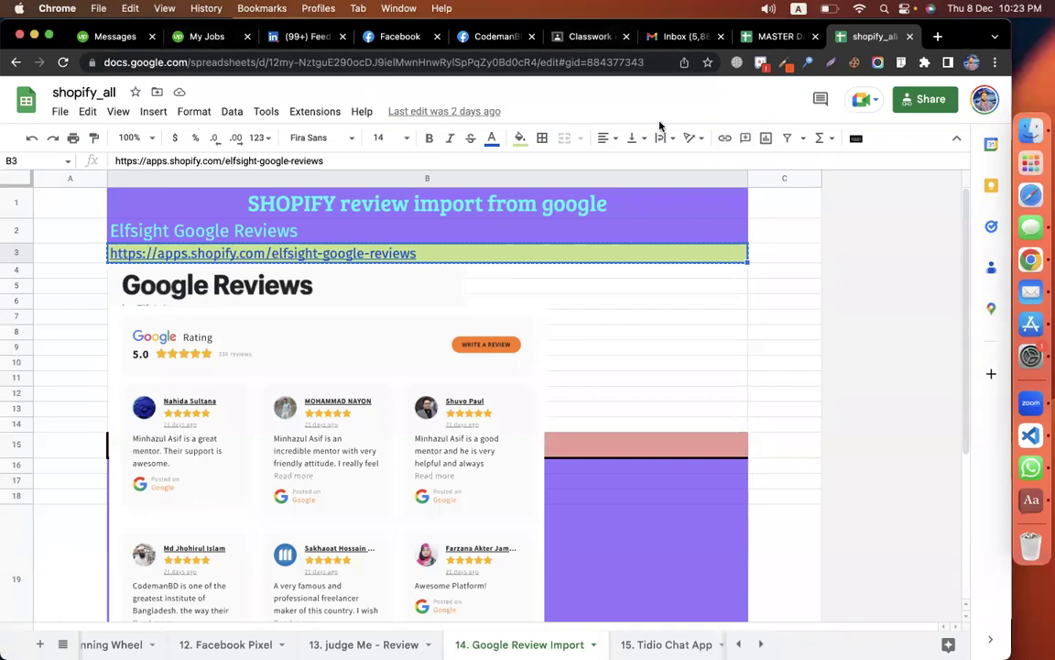
Go back to the assignment - gempages form in Google Classroom.
{"action": "left_click", "coordinate": [973, 64]}
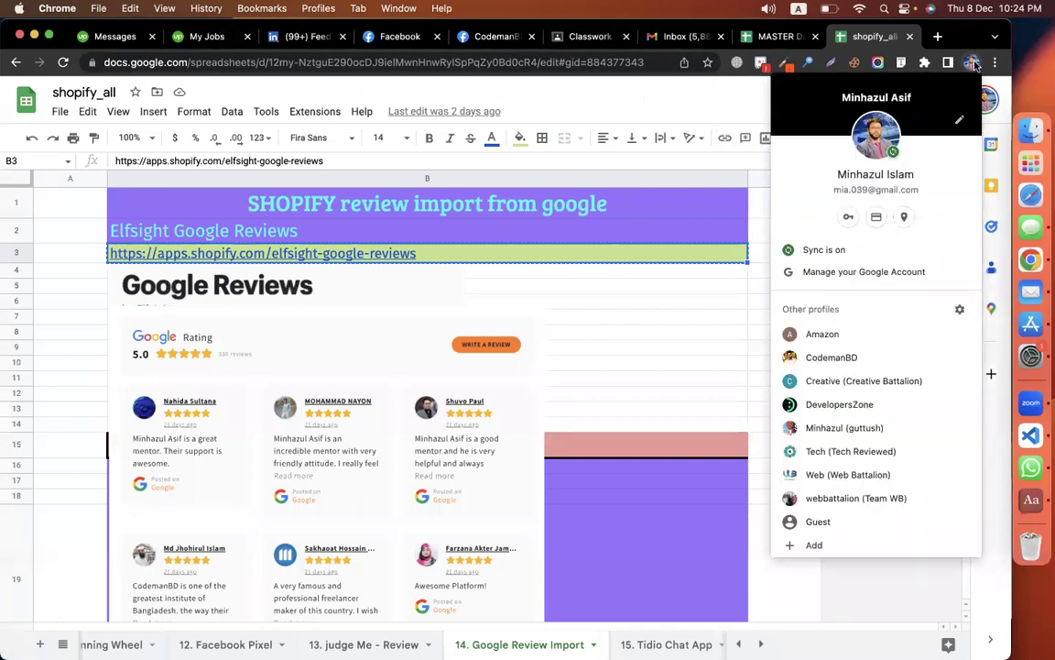
{"action": "left_click", "coordinate": [766, 363]}
{"action": "key", "text": "super+grave"}
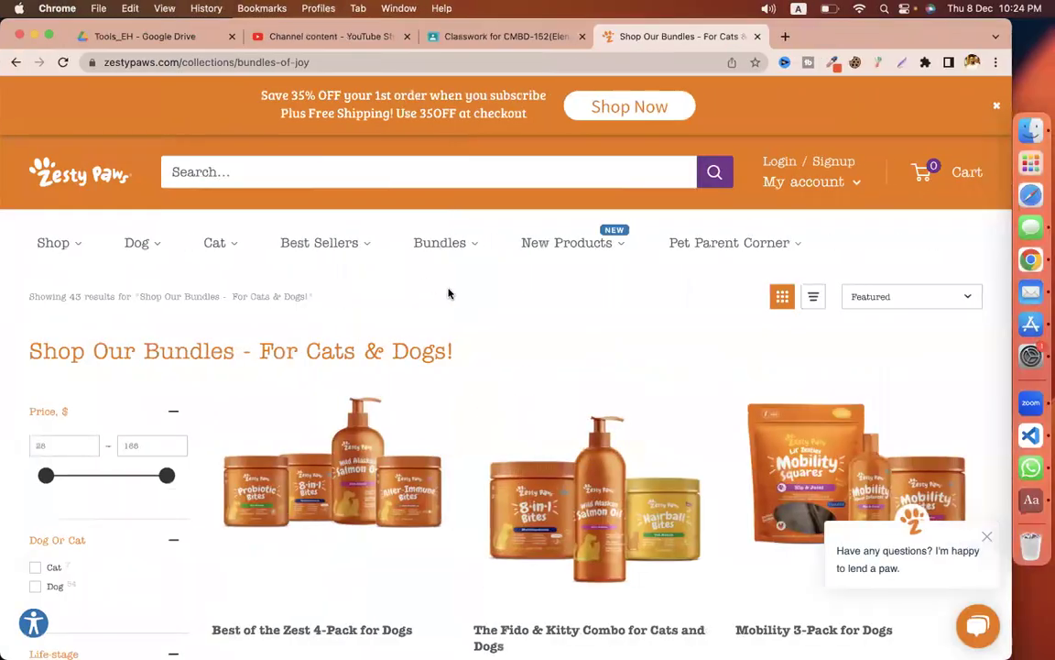
{"action": "left_click", "coordinate": [466, 38]}
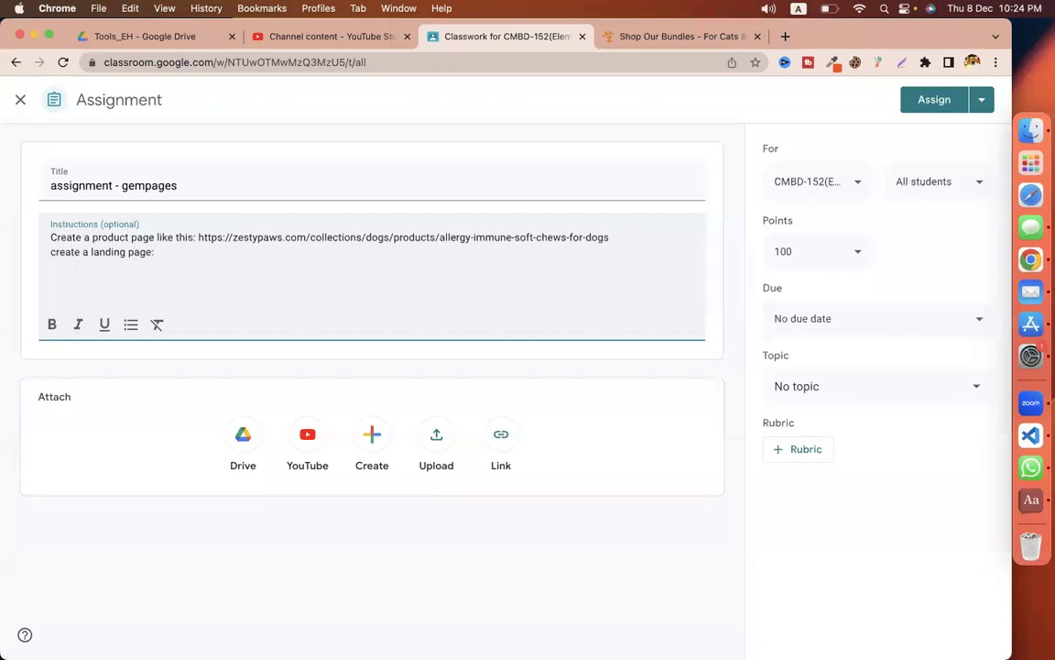
Paste the Brooklyn Candle Studio link, reword to 'create a landing page like this', and prefix both lines with **.
{"action": "key", "text": "super+v"}
{"action": "key", "text": "Return"}
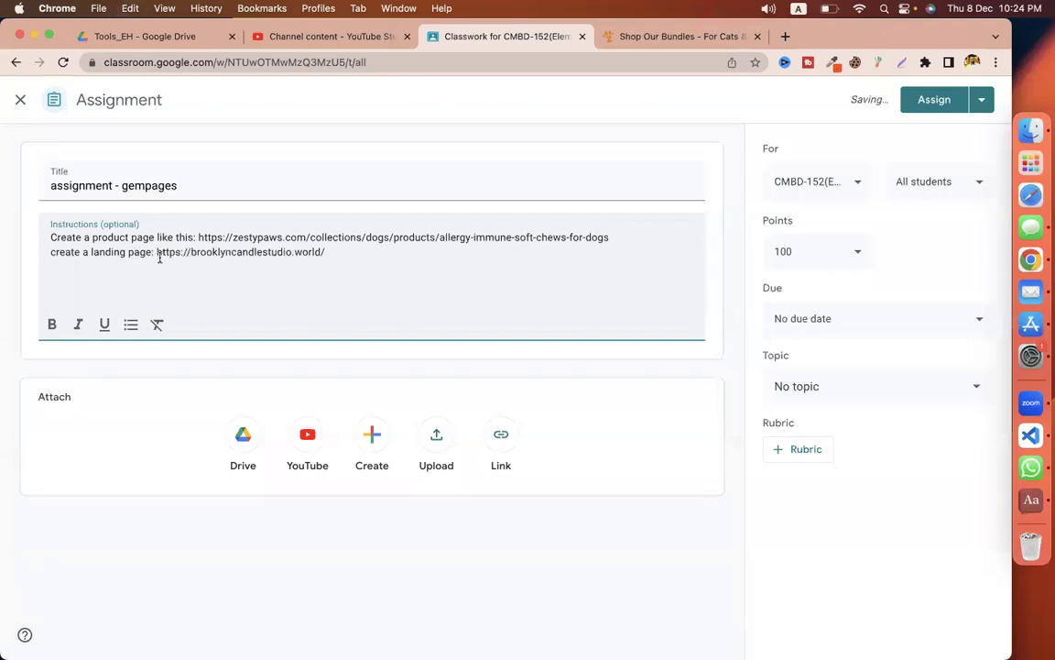
{"action": "key", "text": "BackSpace"}
{"action": "type", "text": "like this"}
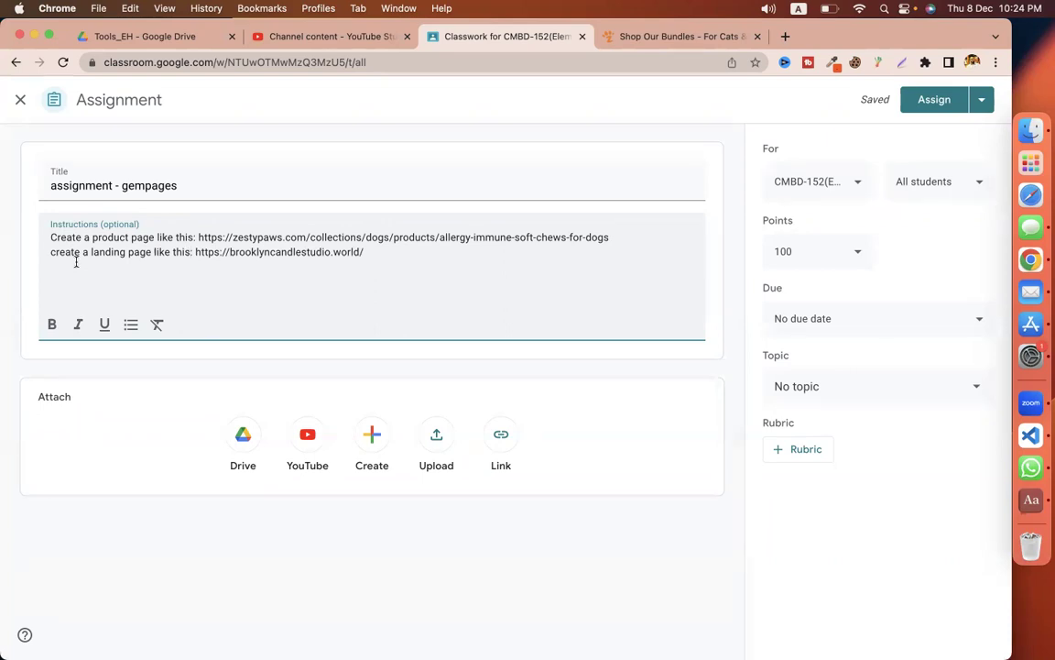
{"action": "left_click", "coordinate": [52, 237]}
{"action": "type", "text": "**"}
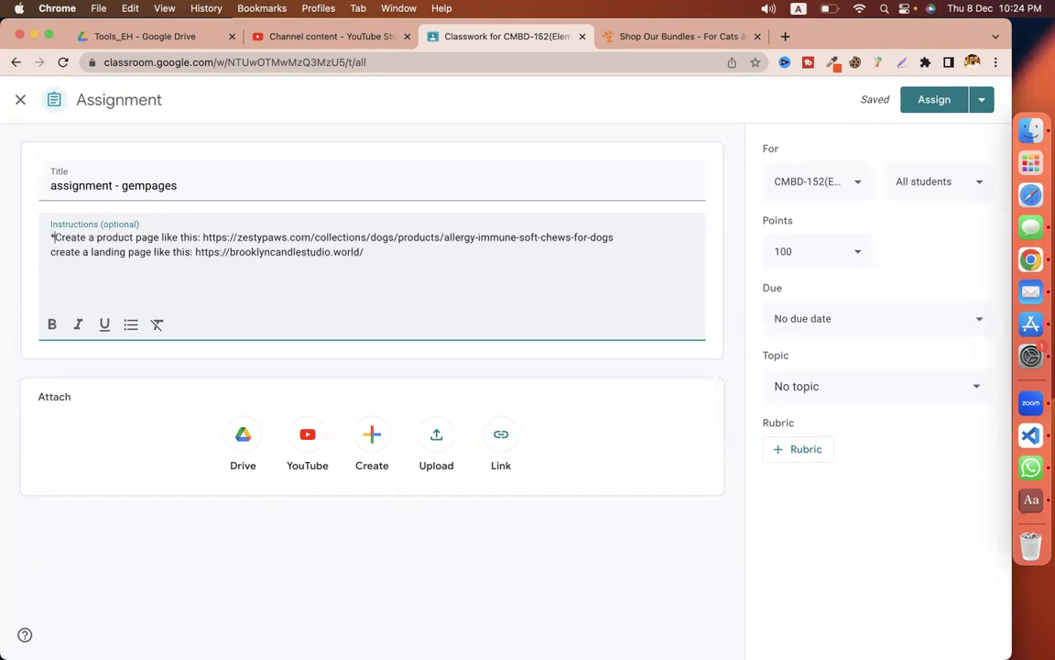
{"action": "left_click", "coordinate": [52, 252]}
{"action": "type", "text": "**"}
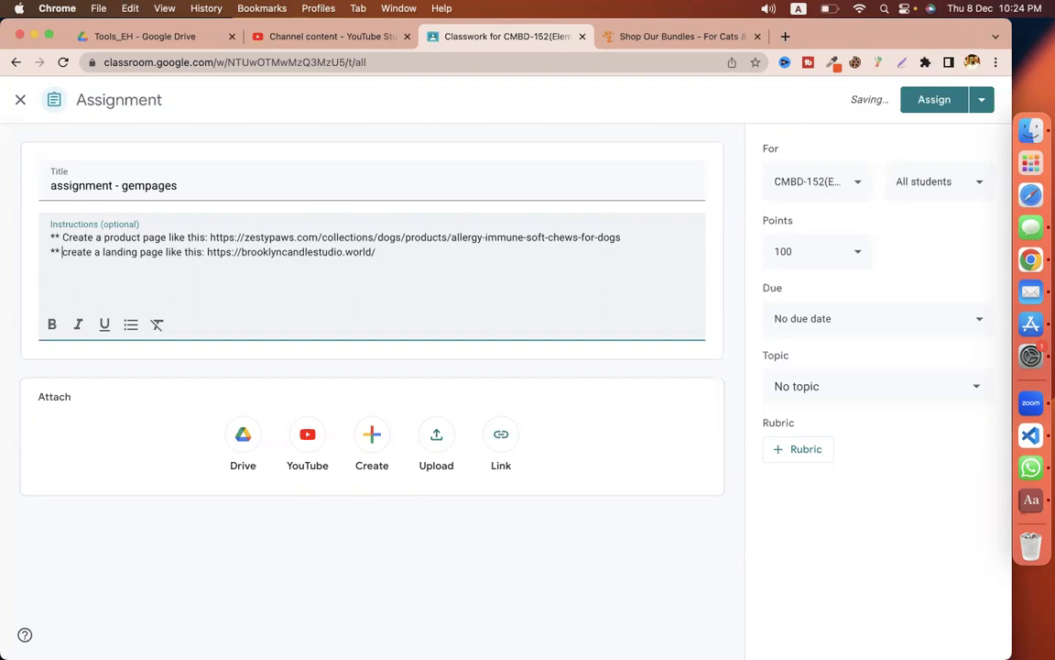
File the assignment under Episode-17, add CMBD-153 as a second class, and assign it.
{"action": "left_click", "coordinate": [831, 389]}
{"action": "scroll", "coordinate": [871, 505], "scroll_direction": "down", "scroll_amount": 5}
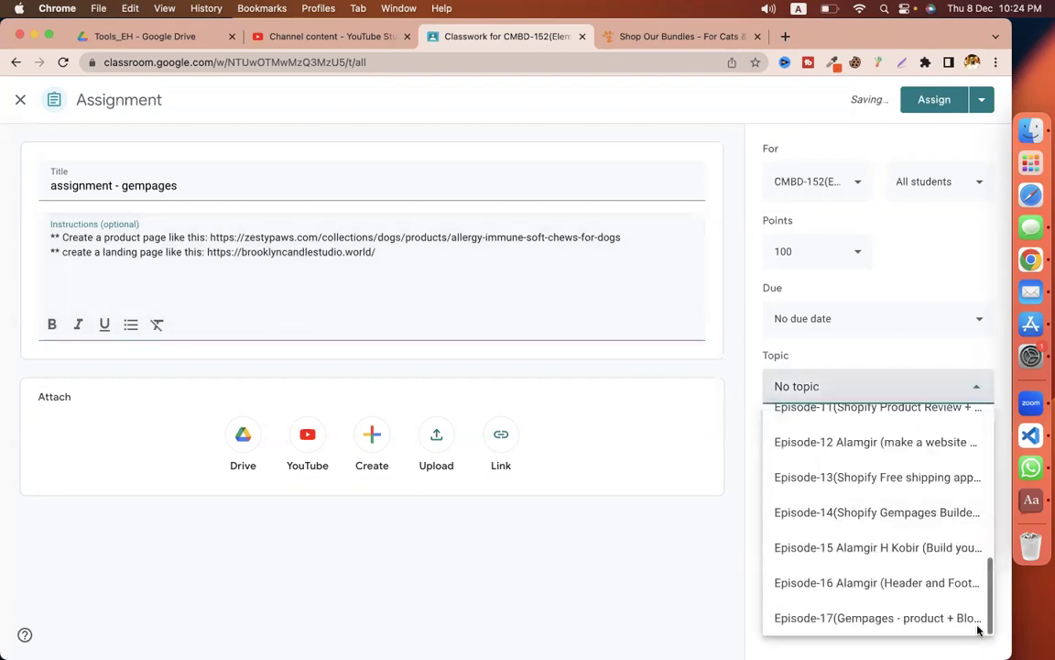
{"action": "left_click", "coordinate": [909, 620]}
{"action": "left_click", "coordinate": [798, 193]}
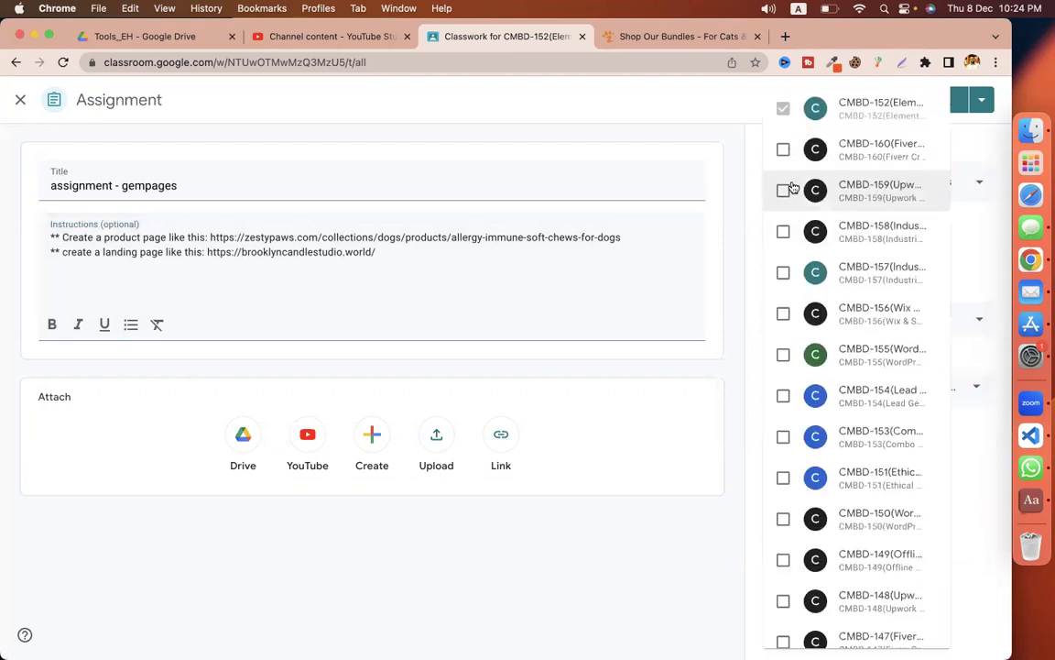
{"action": "scroll", "coordinate": [848, 404], "scroll_direction": "down", "scroll_amount": 2}
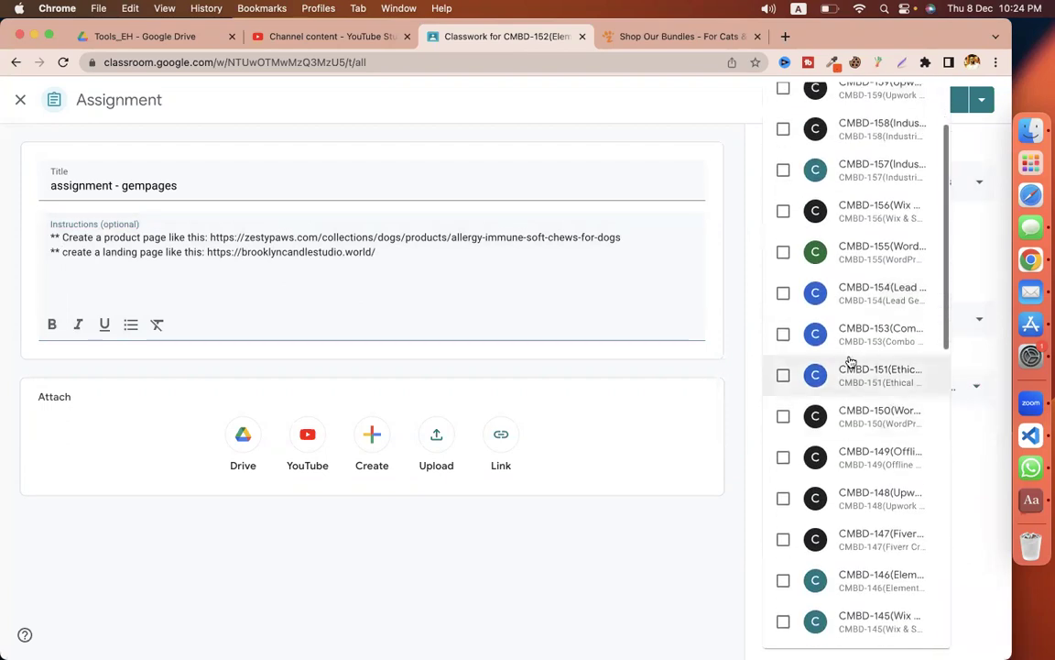
{"action": "left_click", "coordinate": [844, 348]}
{"action": "left_click", "coordinate": [751, 298]}
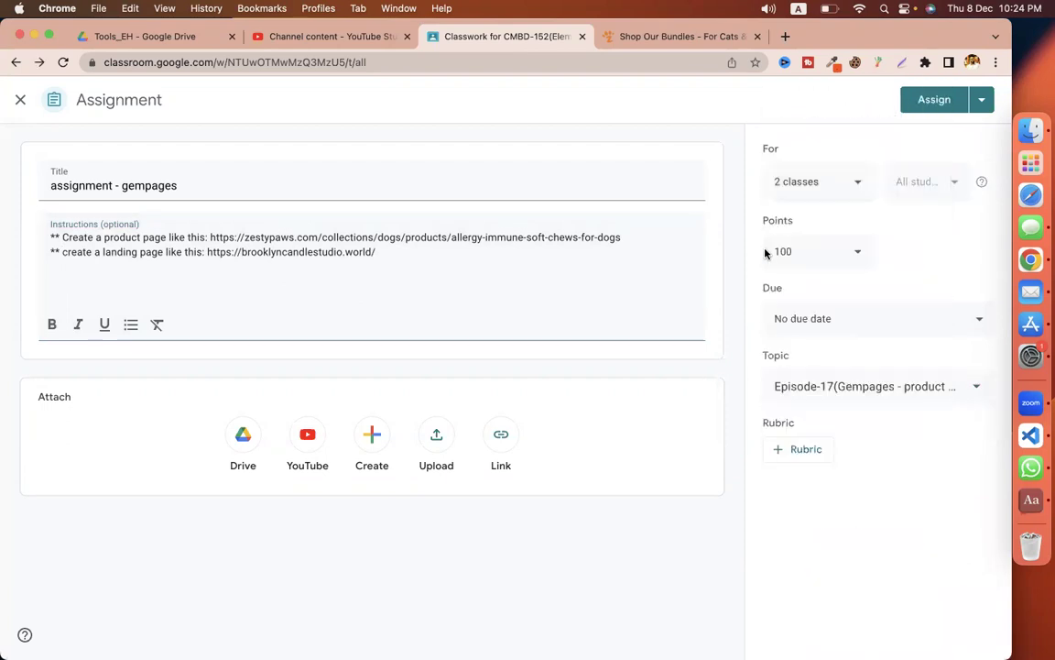
{"action": "left_click", "coordinate": [925, 99]}
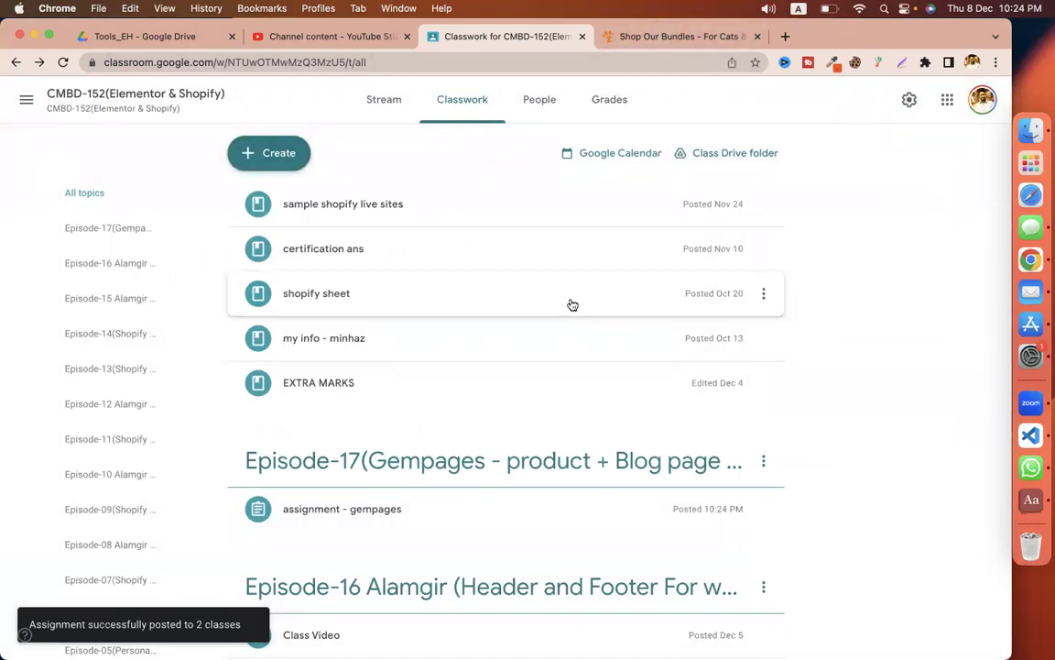
Glance at the sample Shopify live sites post, then open CMBD-153(Combo eCommerce)'s Classwork page.
{"action": "left_click", "coordinate": [536, 204]}
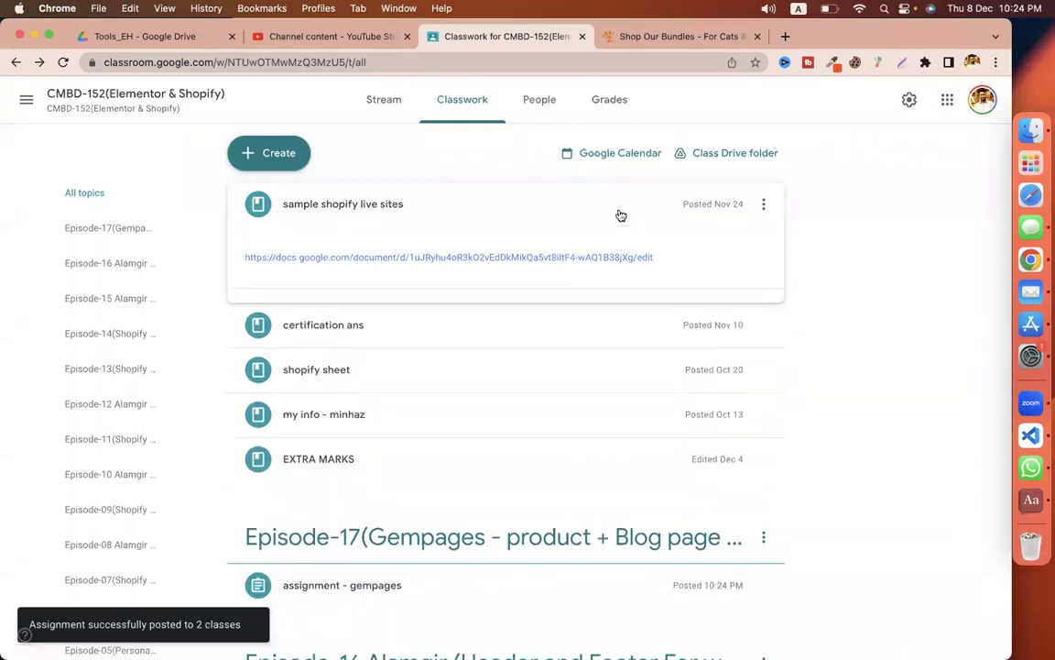
{"action": "left_click", "coordinate": [620, 212]}
{"action": "left_click", "coordinate": [25, 99]}
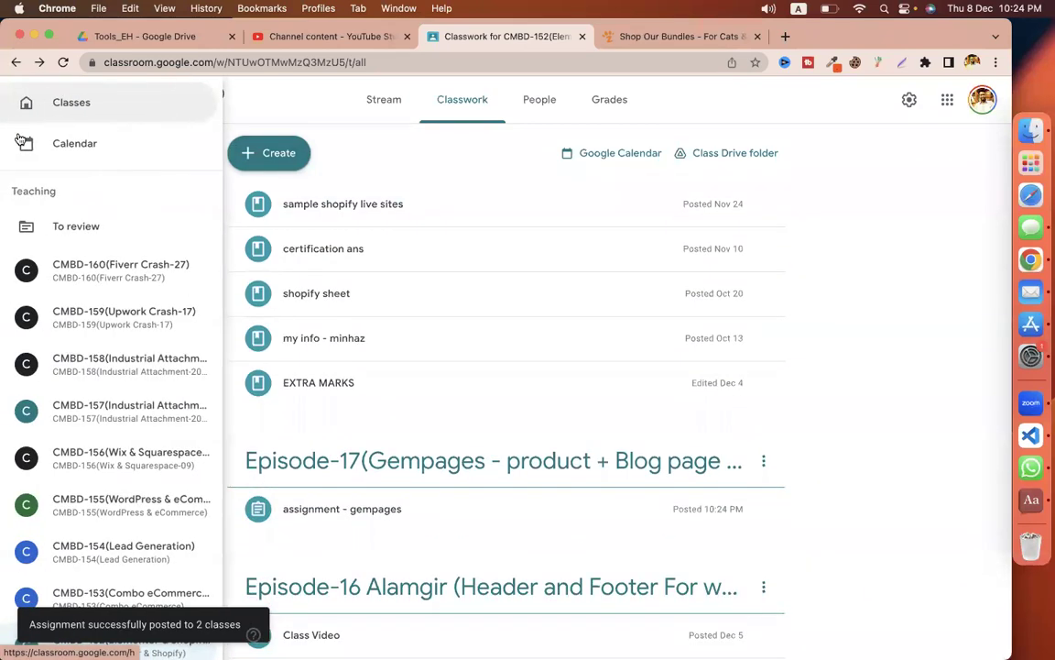
{"action": "scroll", "coordinate": [135, 412], "scroll_direction": "down", "scroll_amount": 5}
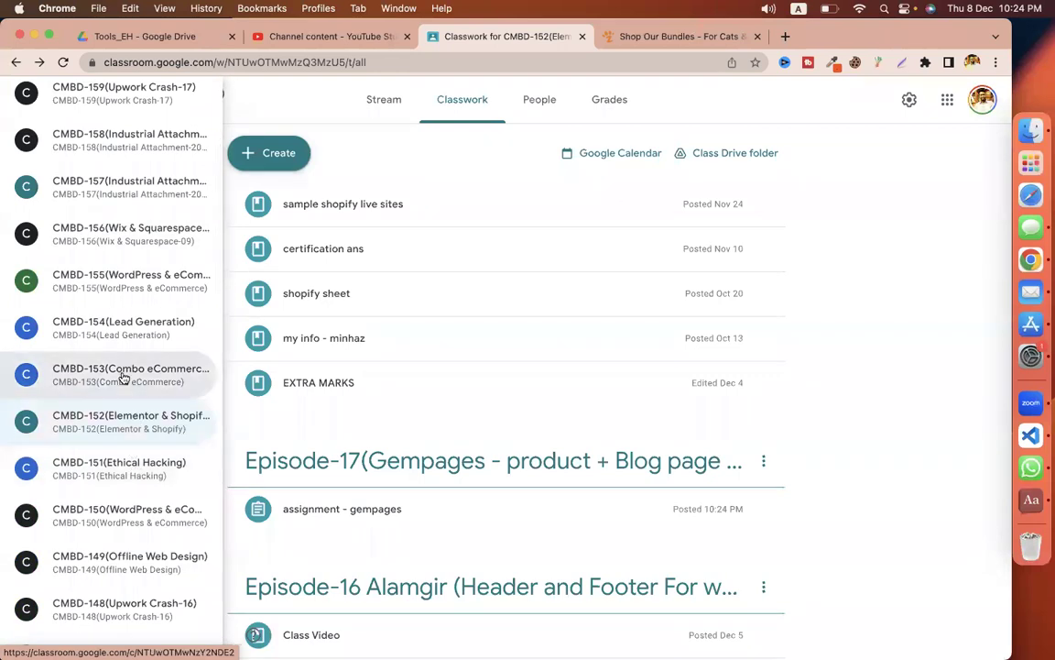
{"action": "left_click", "coordinate": [124, 375]}
{"action": "left_click", "coordinate": [454, 111]}
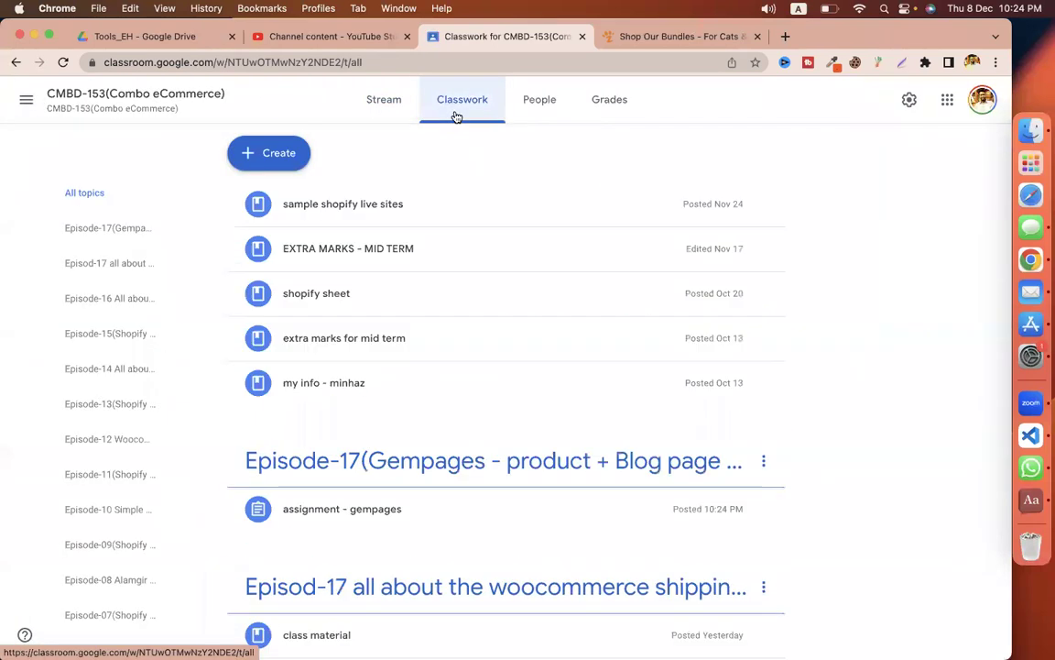
Scroll through CMBD-153's Classwork to check the posted assignment - gempages.
{"action": "scroll", "coordinate": [863, 380], "scroll_direction": "down", "scroll_amount": 5}
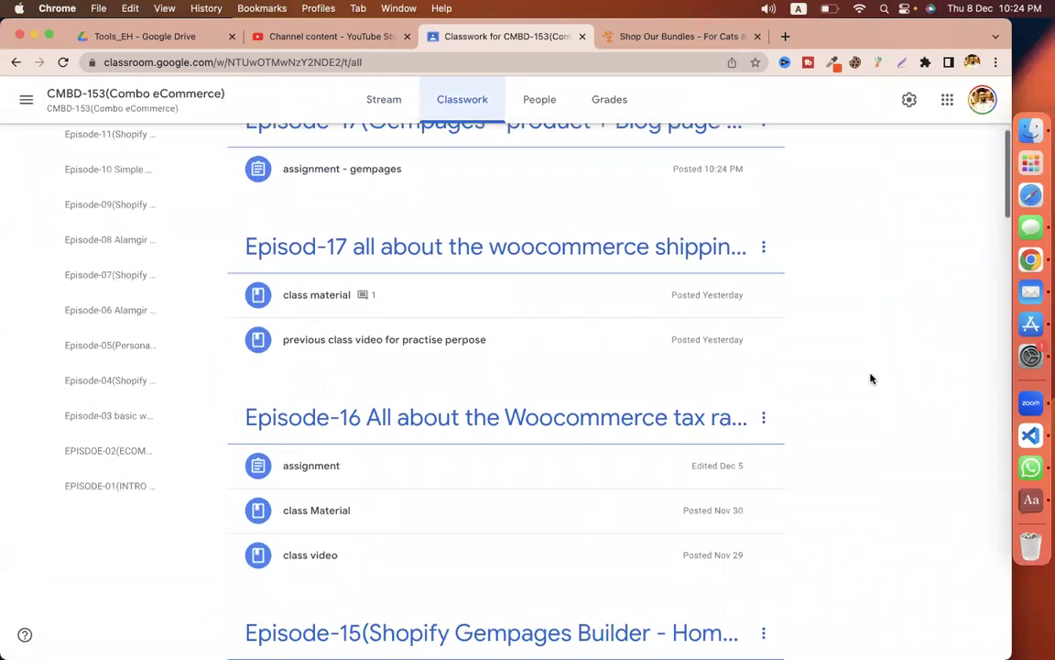
{"action": "scroll", "coordinate": [469, 405], "scroll_direction": "down", "scroll_amount": 3}
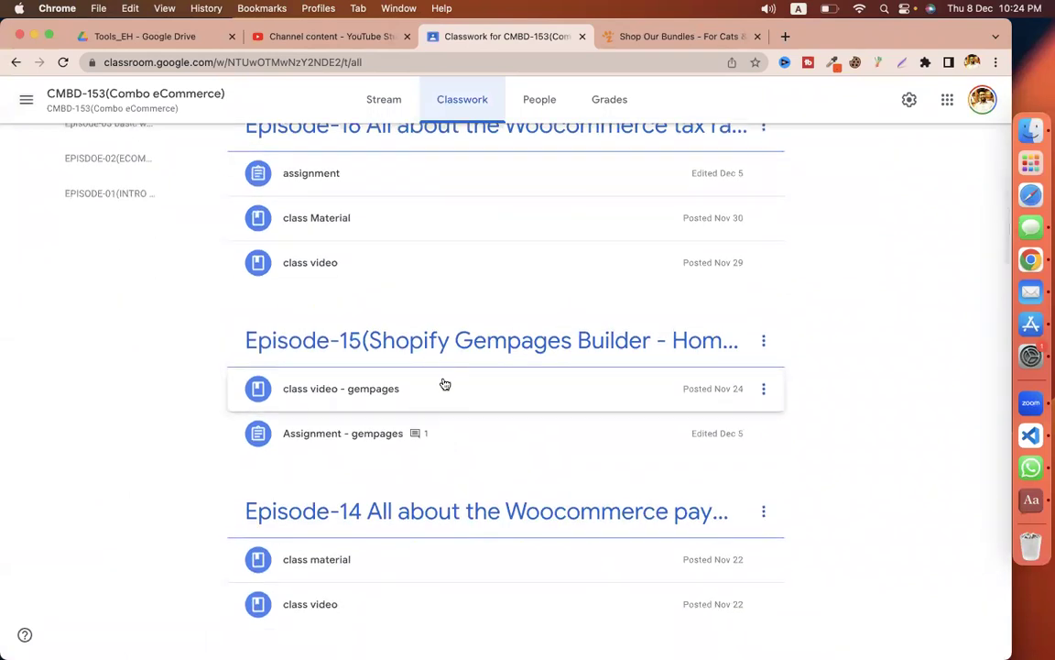
{"action": "scroll", "coordinate": [830, 405], "scroll_direction": "down", "scroll_amount": 4}
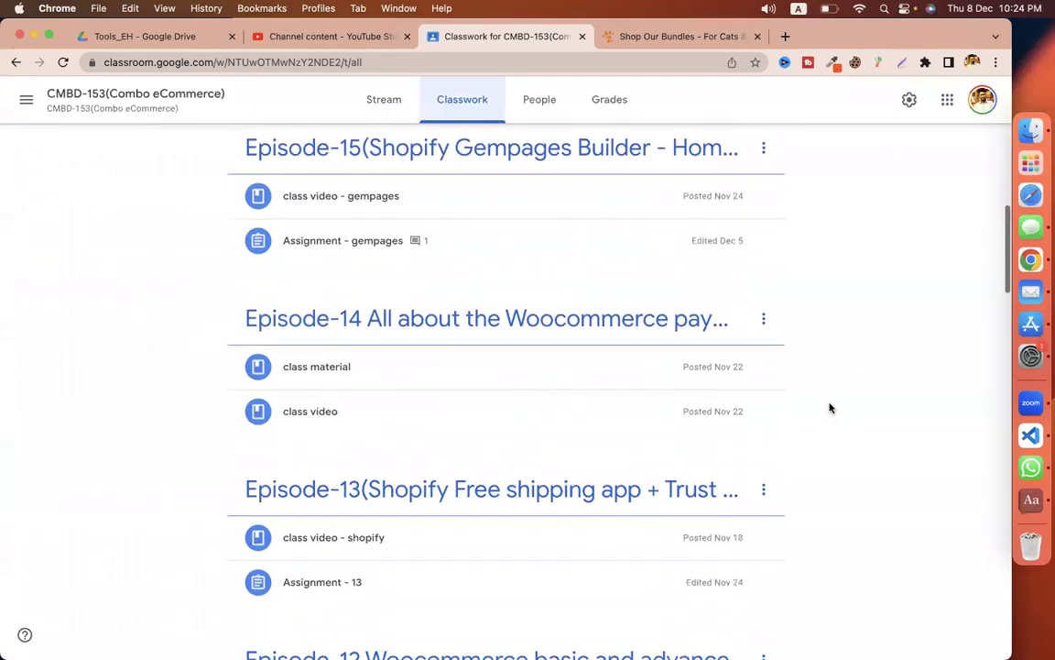
{"action": "scroll", "coordinate": [545, 380], "scroll_direction": "up", "scroll_amount": 1}
{"action": "scroll", "coordinate": [545, 380], "scroll_direction": "up", "scroll_amount": 10}
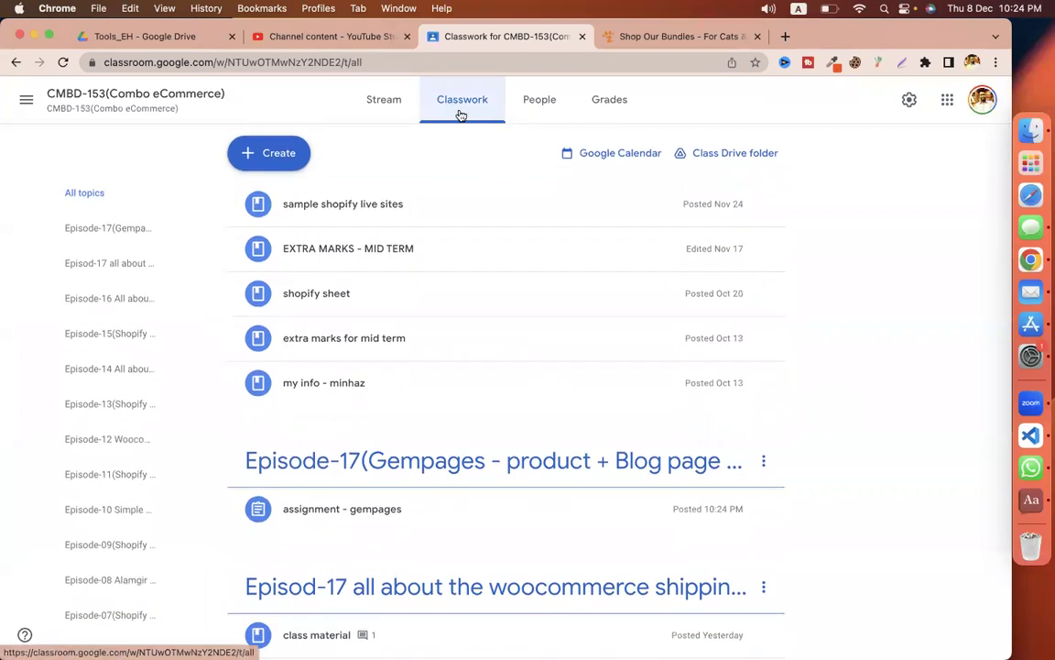
{"action": "scroll", "coordinate": [822, 303], "scroll_direction": "down", "scroll_amount": 3}
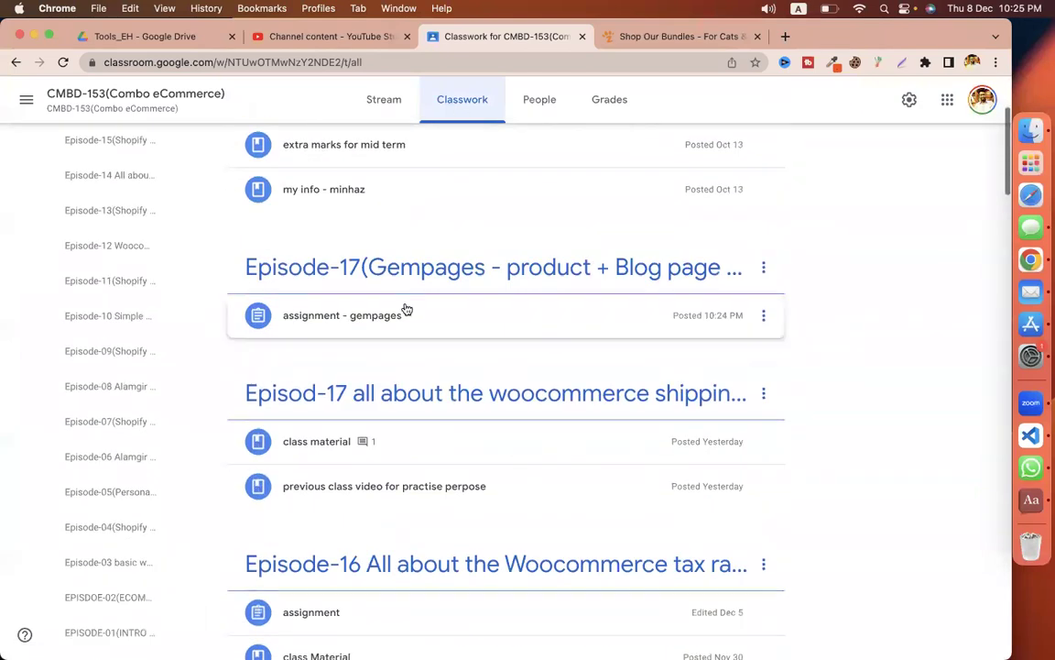
{"action": "scroll", "coordinate": [609, 394], "scroll_direction": "down", "scroll_amount": 5}
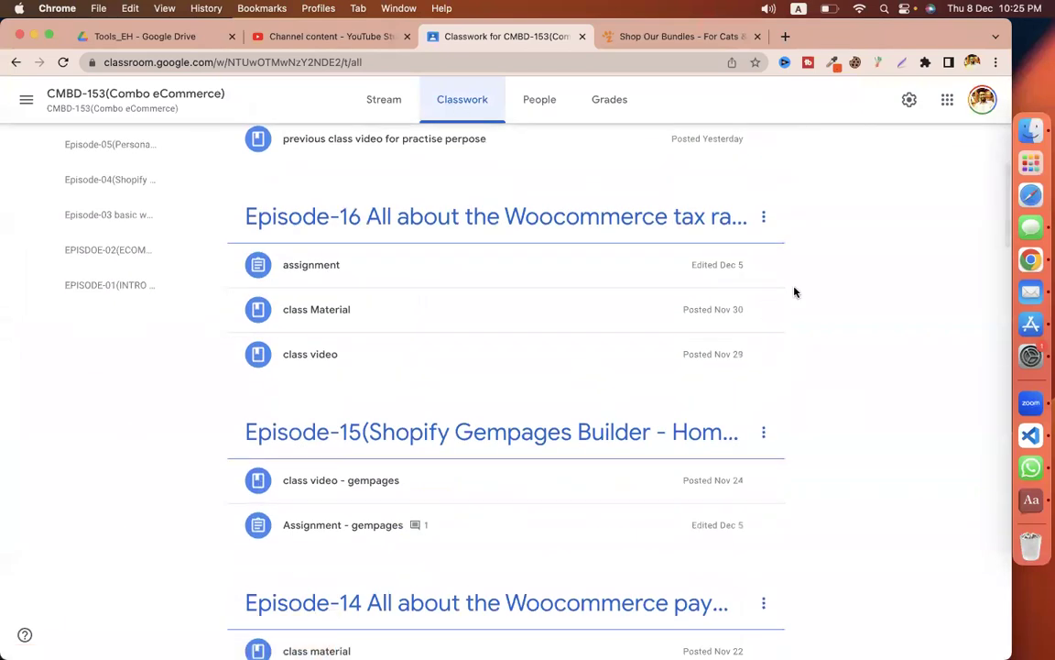
Switch to the CMBD-152(Elementor & Shopify) class stream from the class list.
{"action": "left_click", "coordinate": [27, 101]}
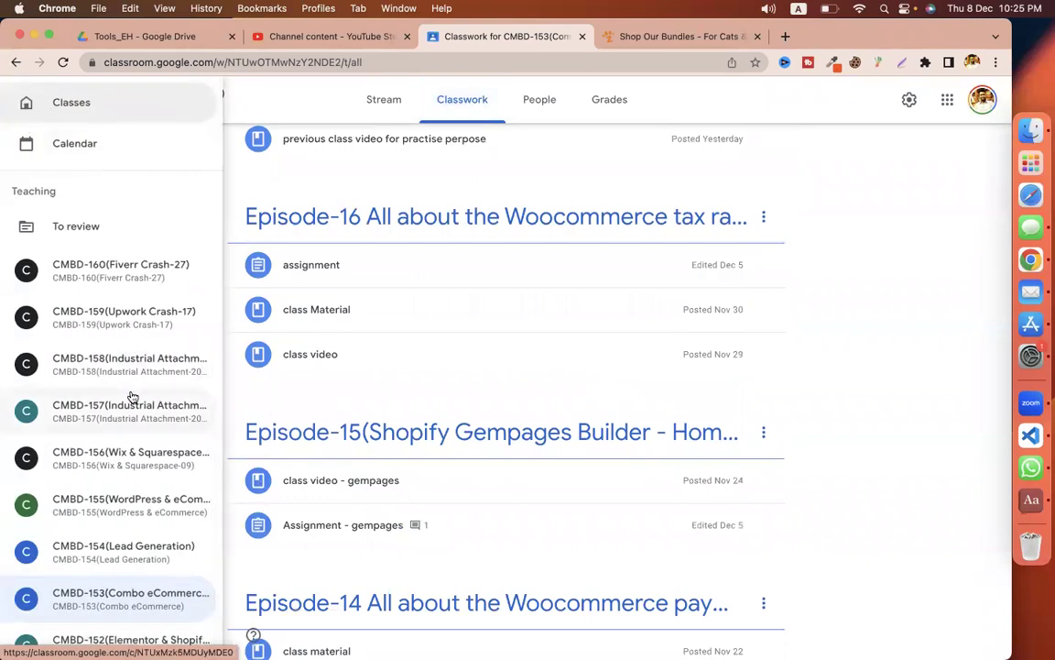
{"action": "scroll", "coordinate": [131, 399], "scroll_direction": "down", "scroll_amount": 4}
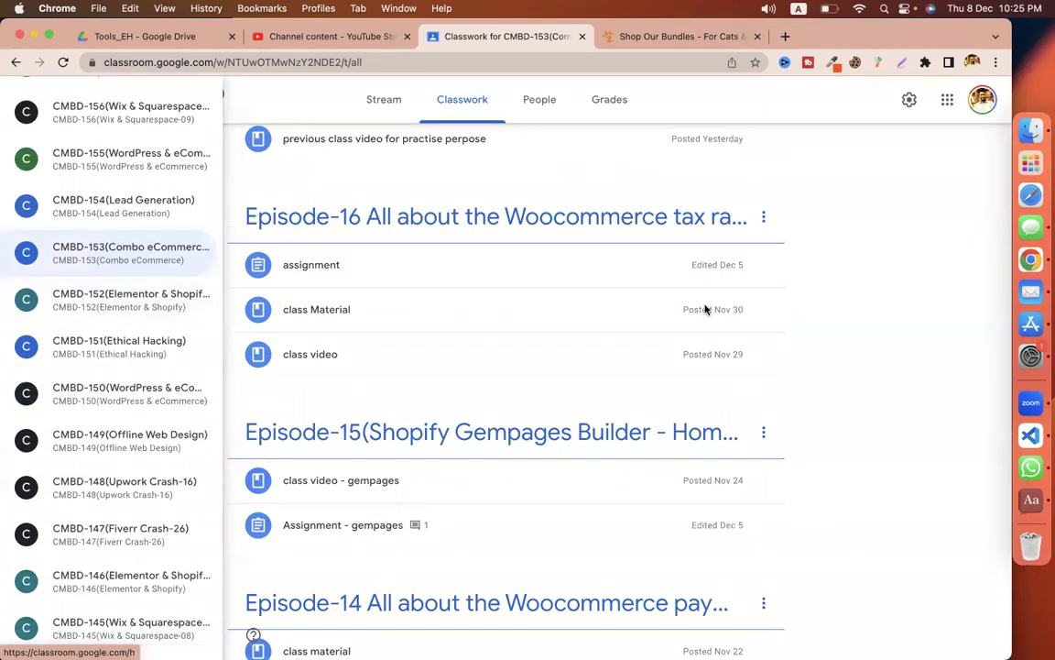
{"action": "left_click", "coordinate": [811, 270]}
{"action": "scroll", "coordinate": [473, 318], "scroll_direction": "down", "scroll_amount": 4}
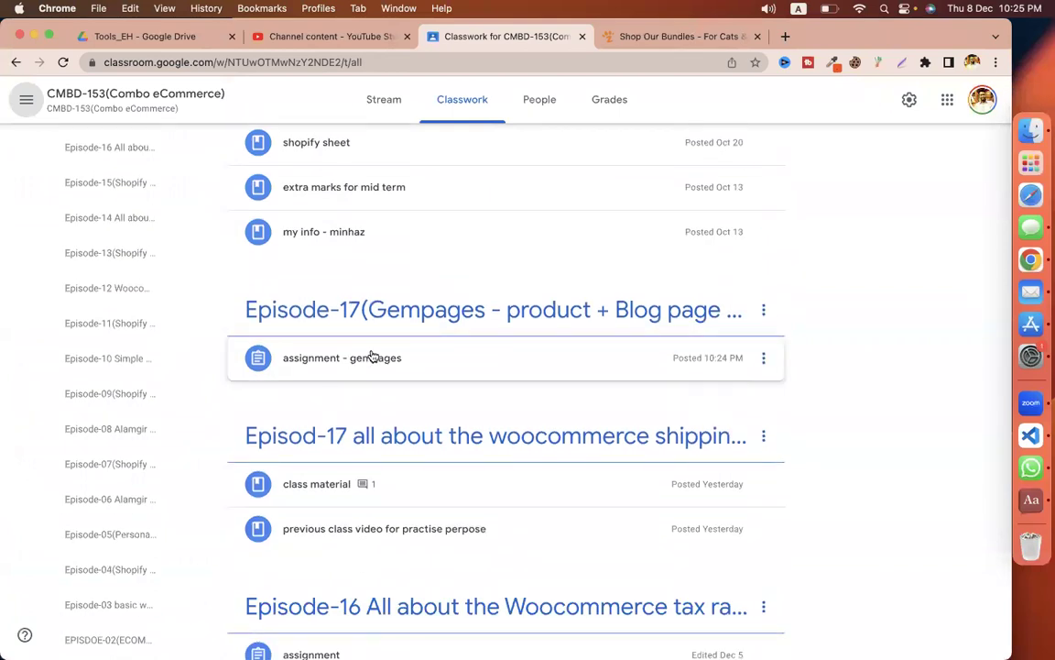
{"action": "left_click", "coordinate": [26, 101]}
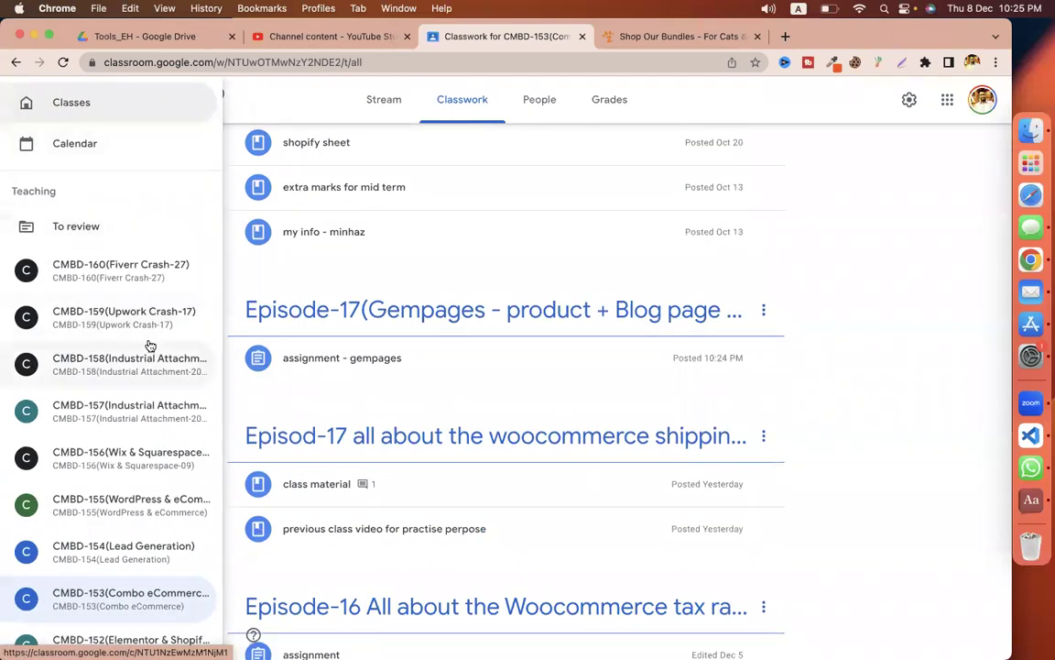
{"action": "scroll", "coordinate": [139, 467], "scroll_direction": "down", "scroll_amount": 1}
{"action": "scroll", "coordinate": [139, 468], "scroll_direction": "down", "scroll_amount": 3}
{"action": "left_click", "coordinate": [117, 472]}
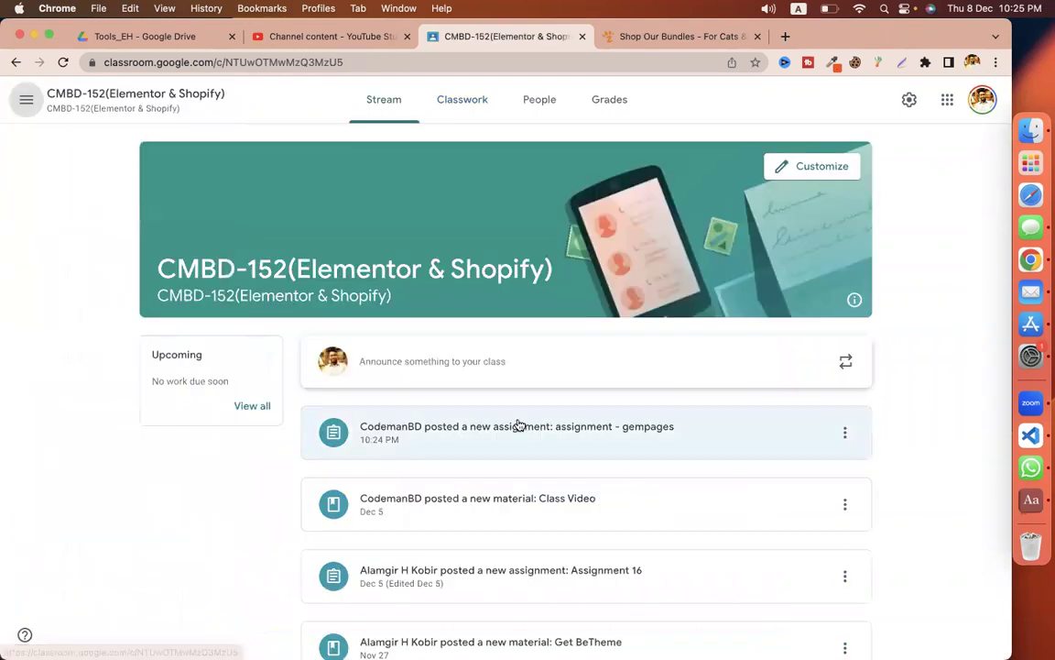